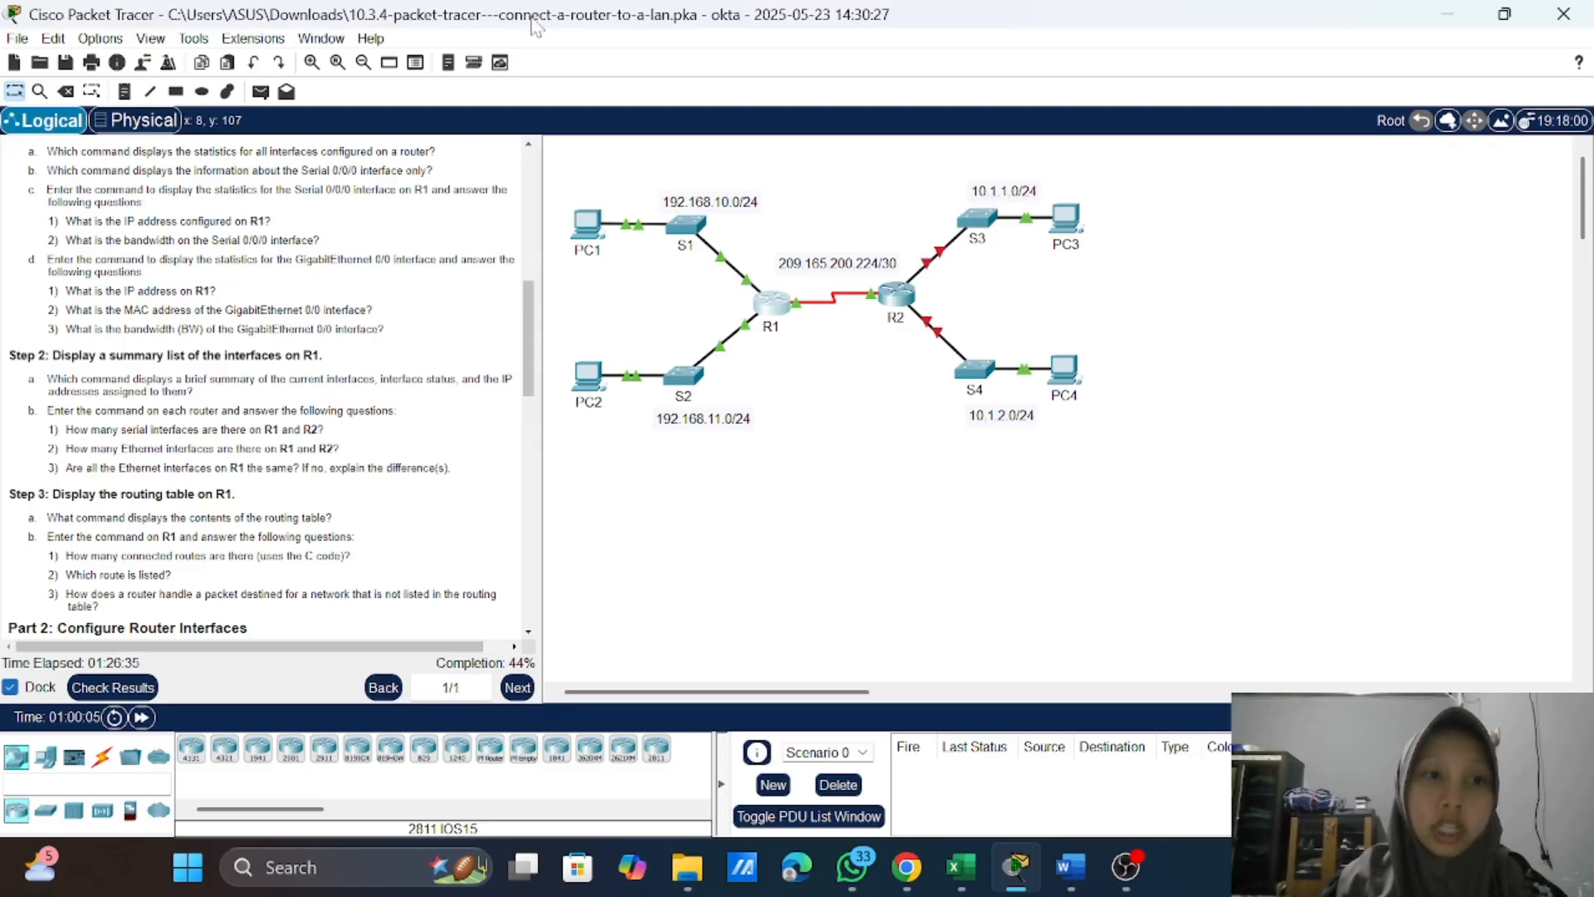
Step: Open R1's command line and enter privileged EXEC mode, supplying the console password and the privileged EXEC password
scroll(357, 255, up, 7)
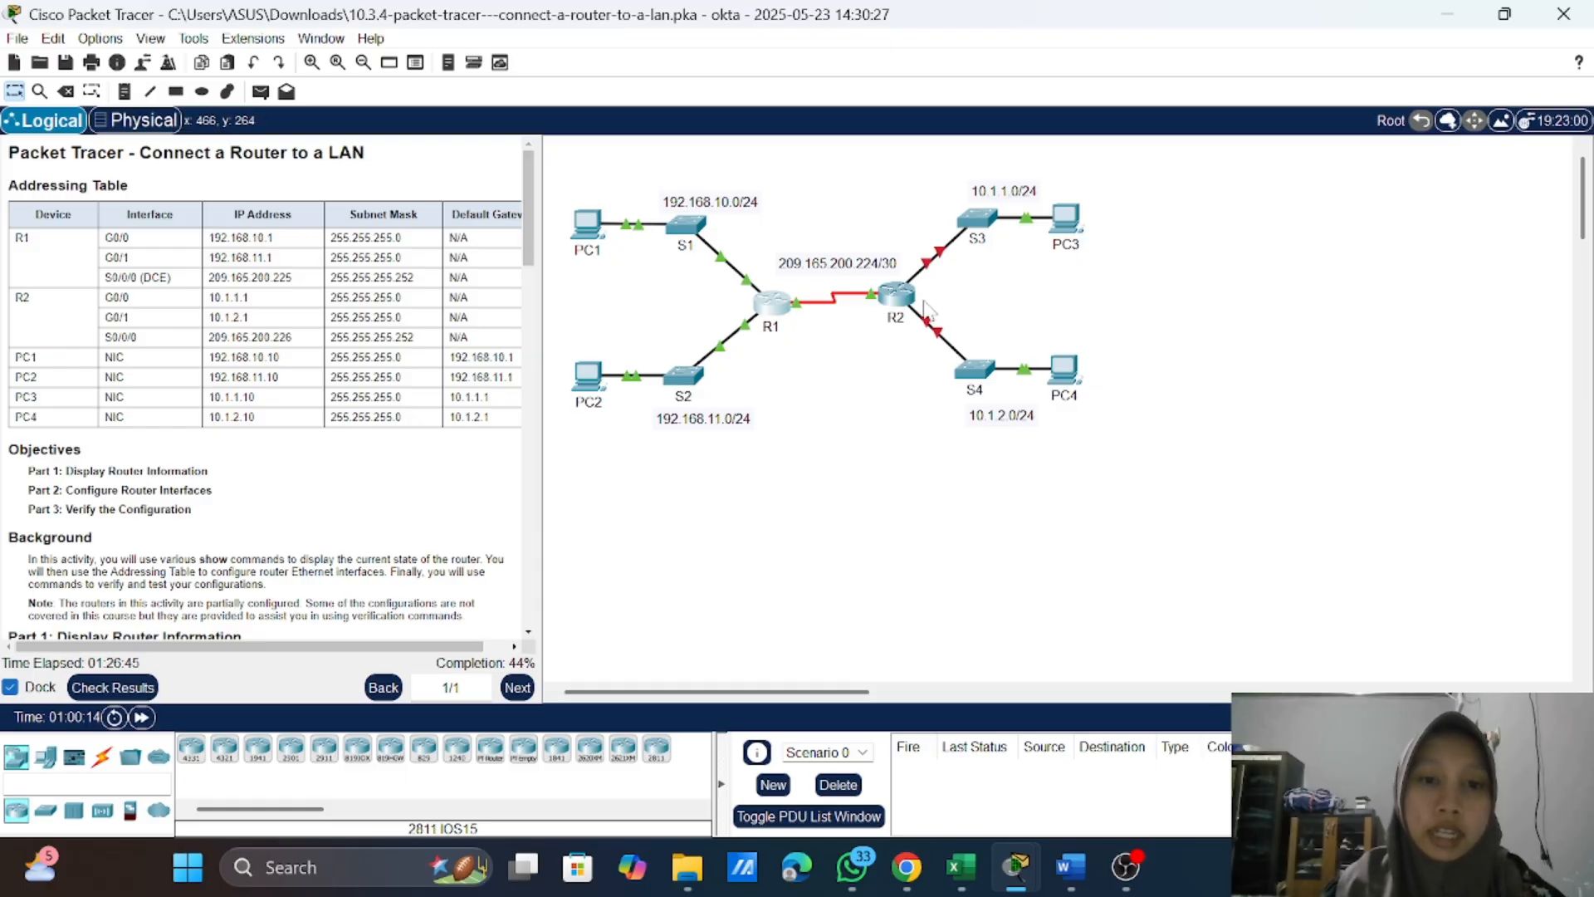
scroll(350, 353, down, 5)
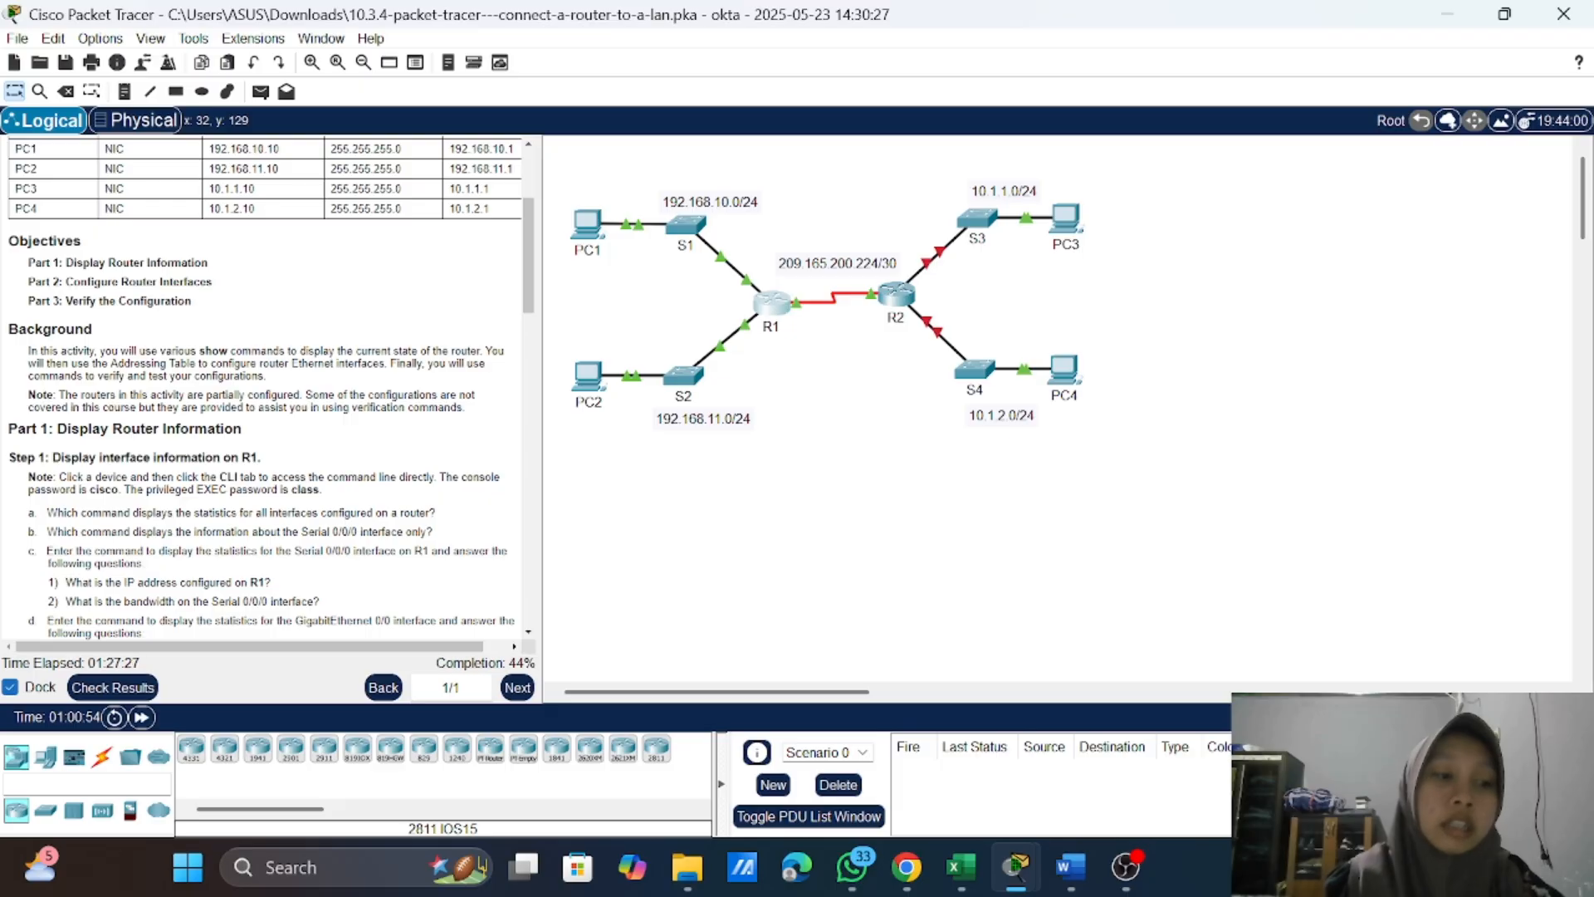
scroll(271, 387, down, 3)
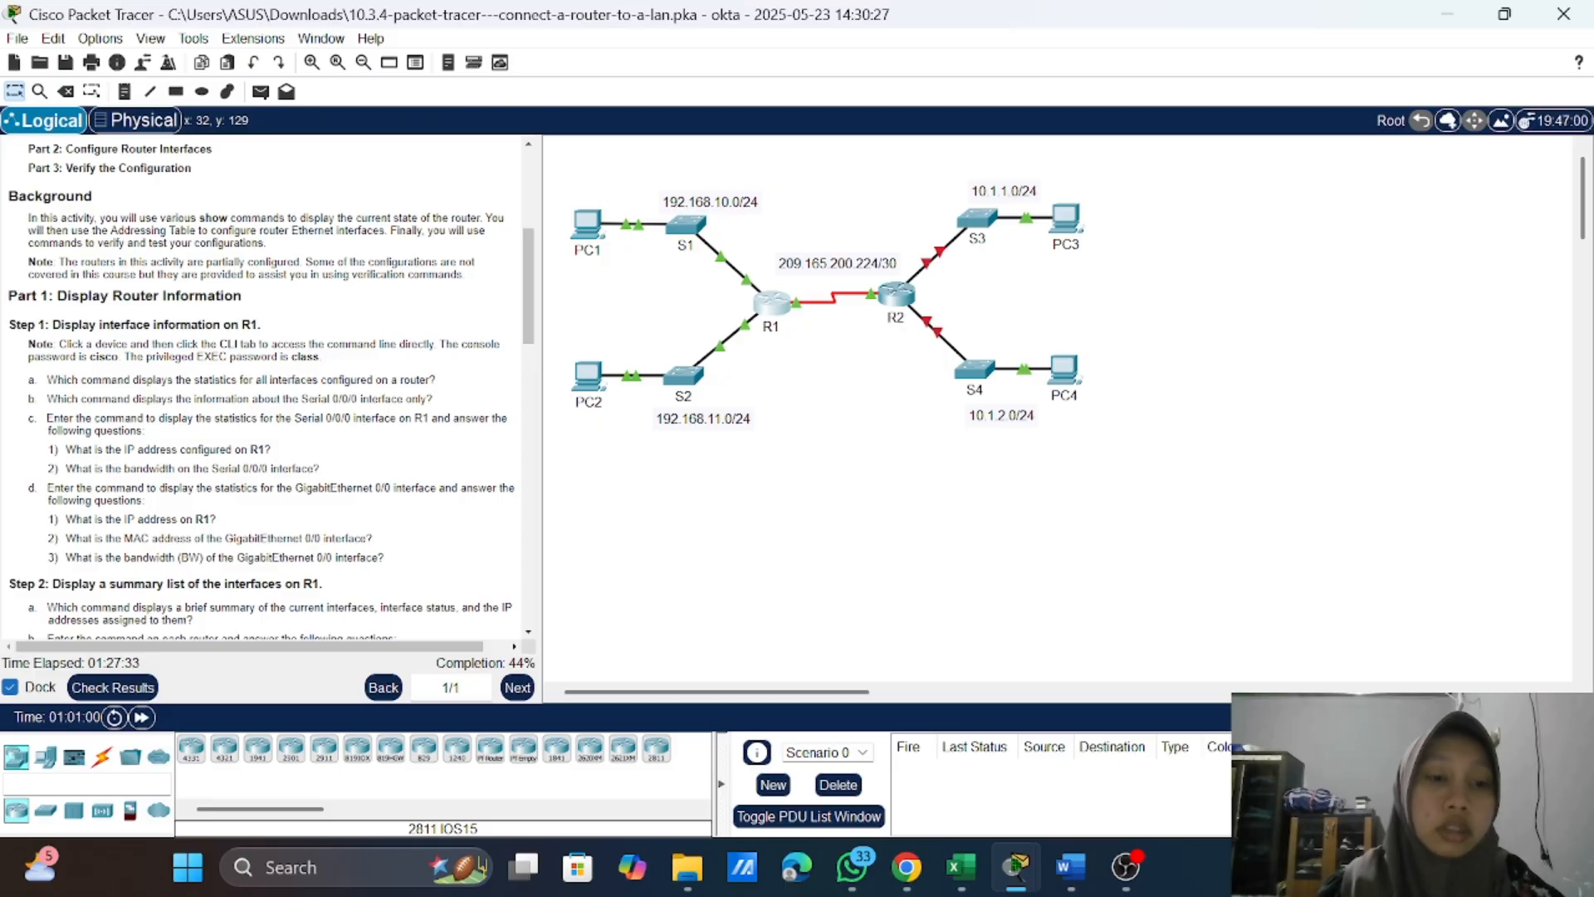
click(774, 314)
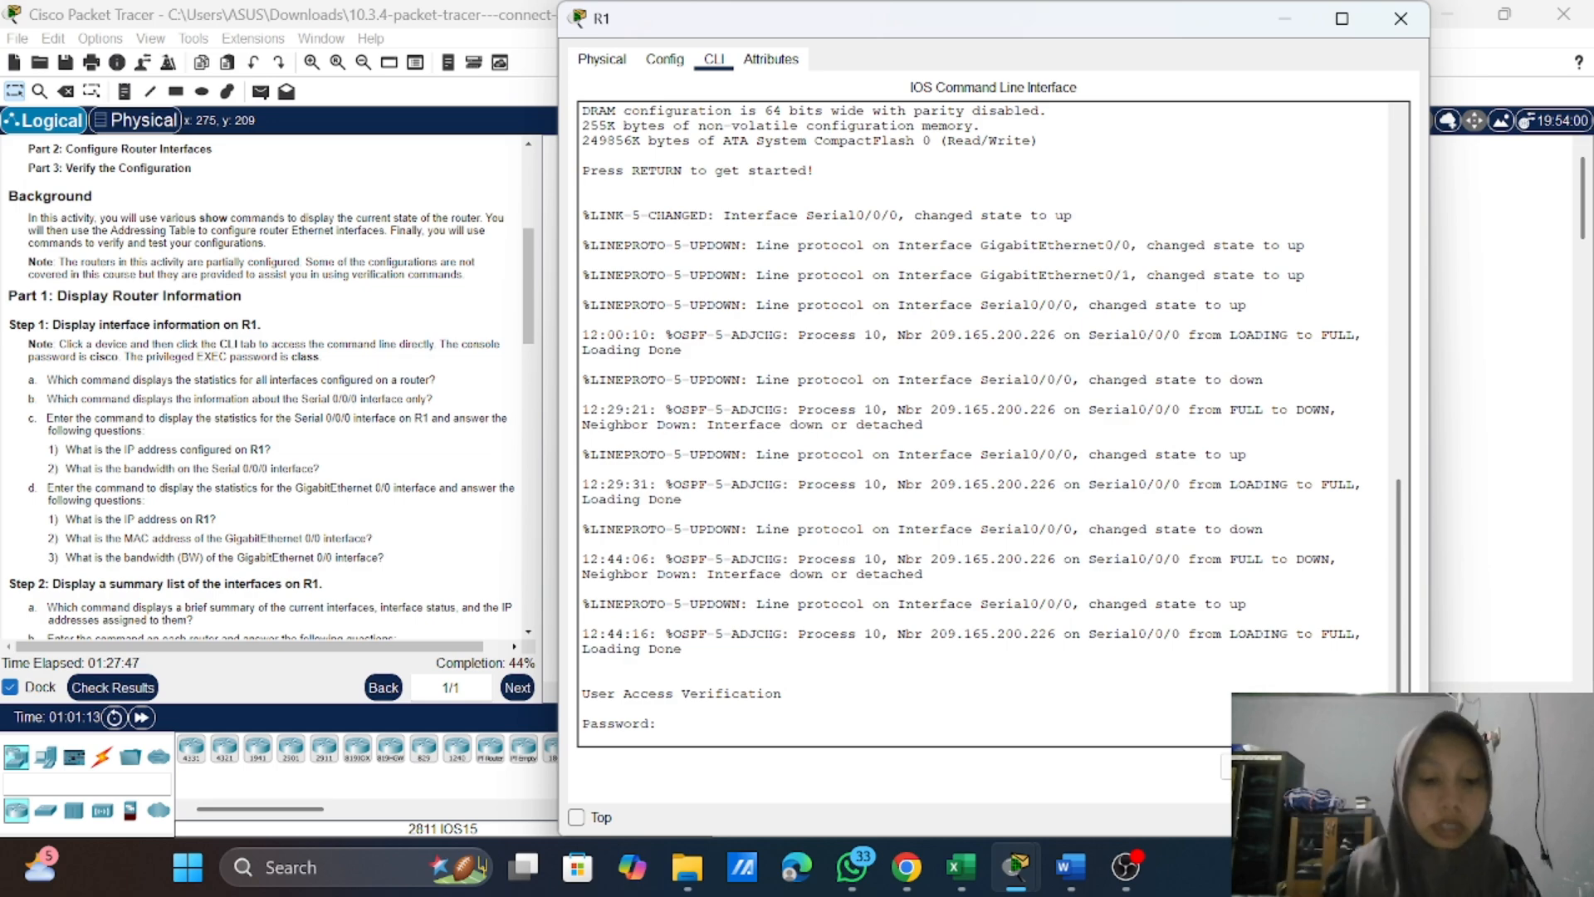
text(cisco)
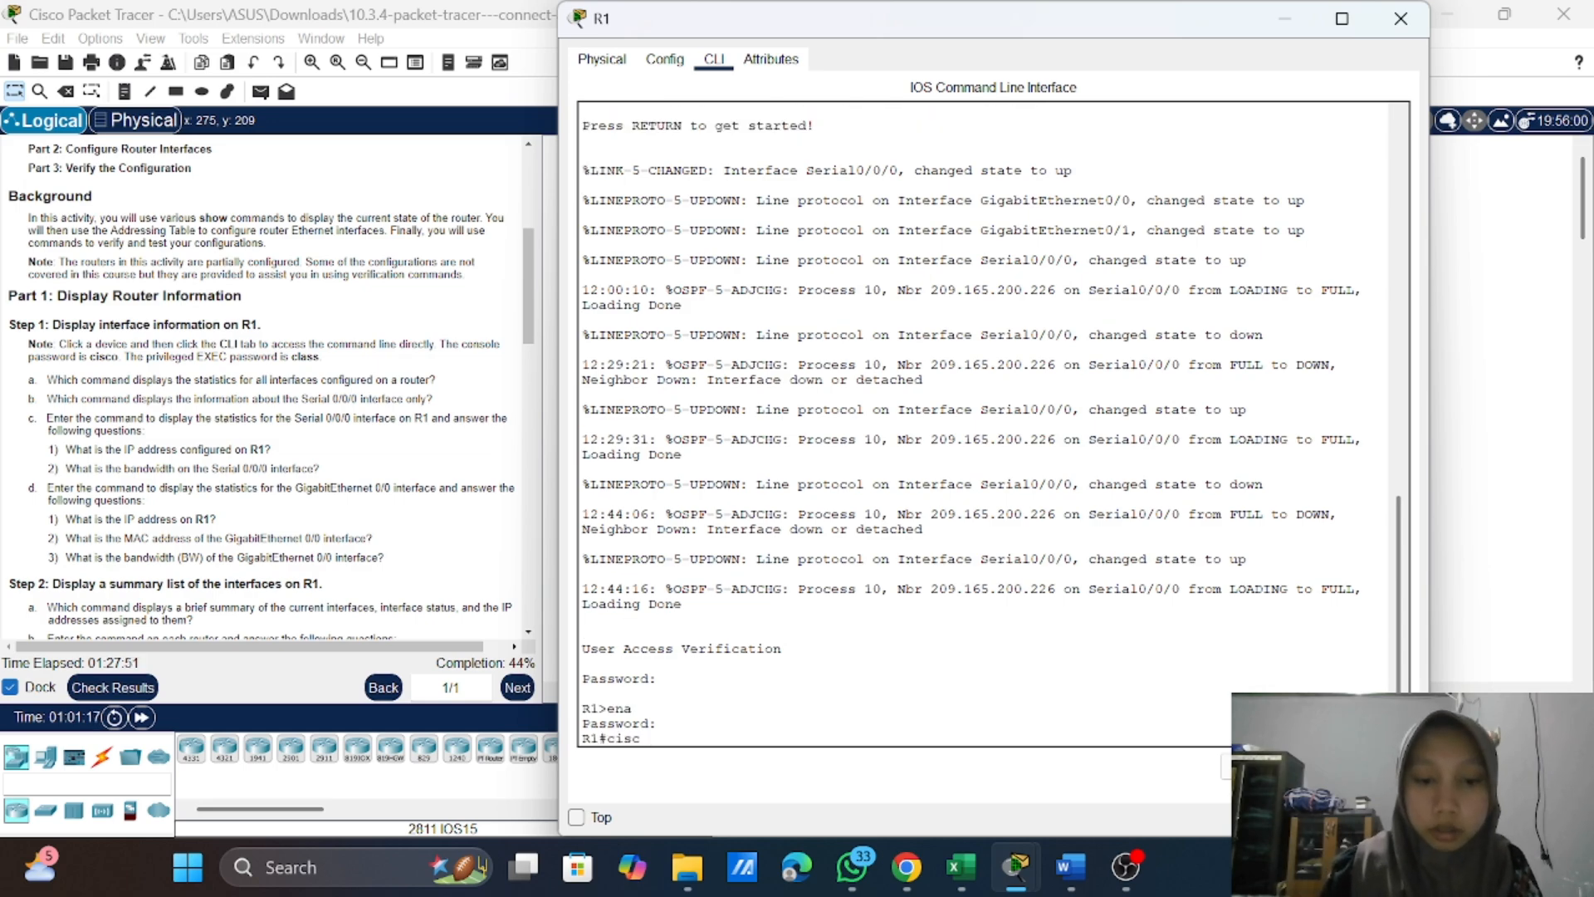
key(BackSpace)
key(BackSpace)
key(BackSpace)
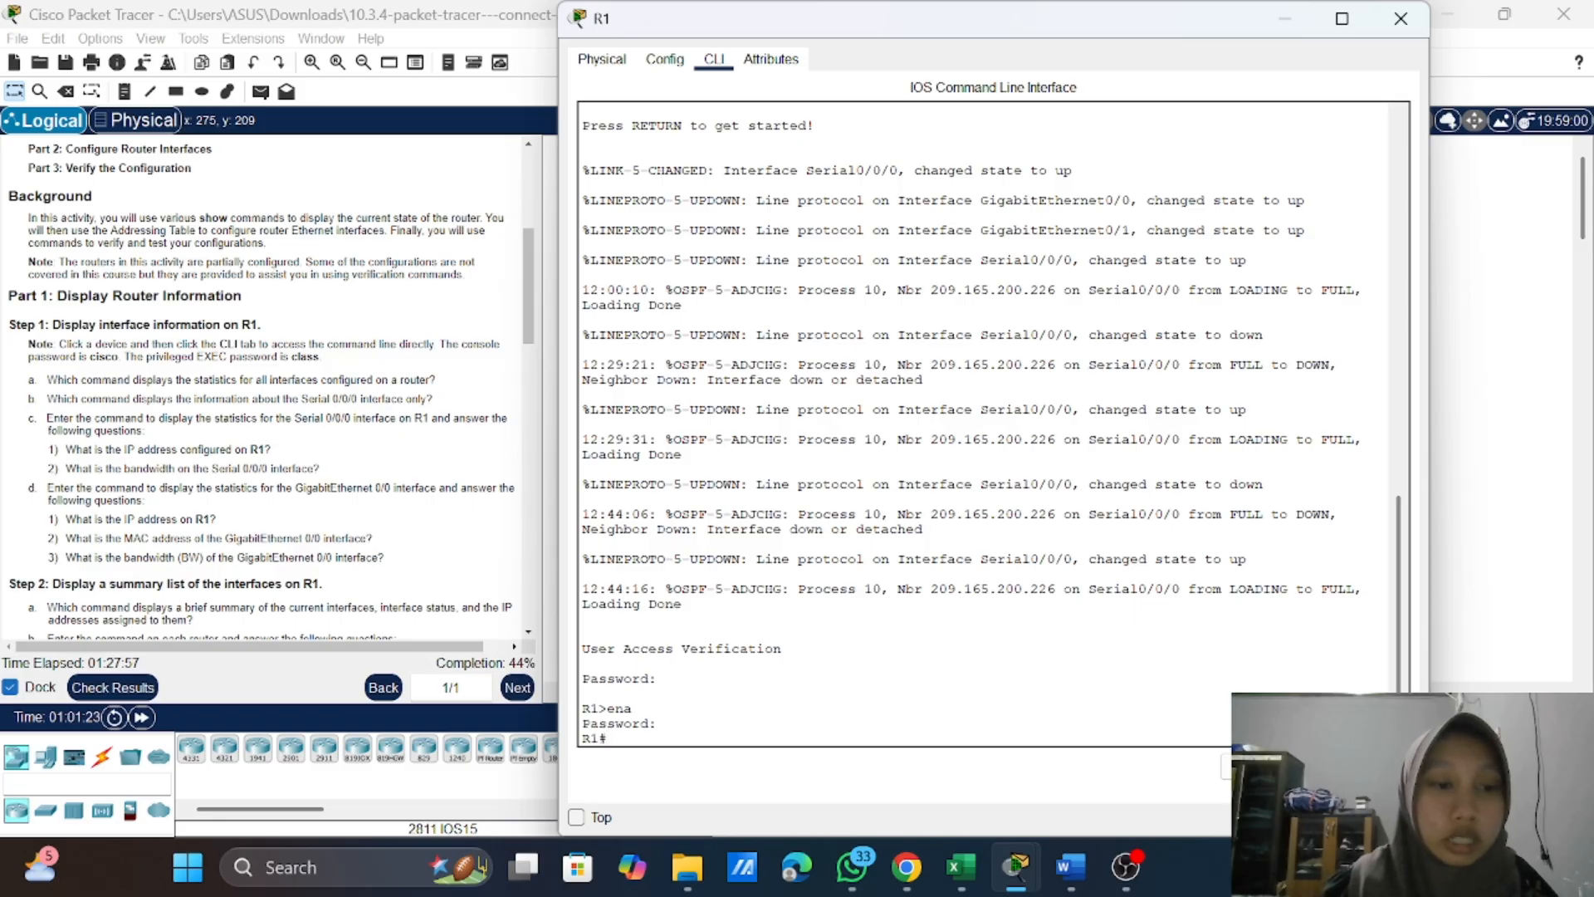
Step: Run show interfaces on R1 to display the statistics for all of the router's interfaces
click(367, 519)
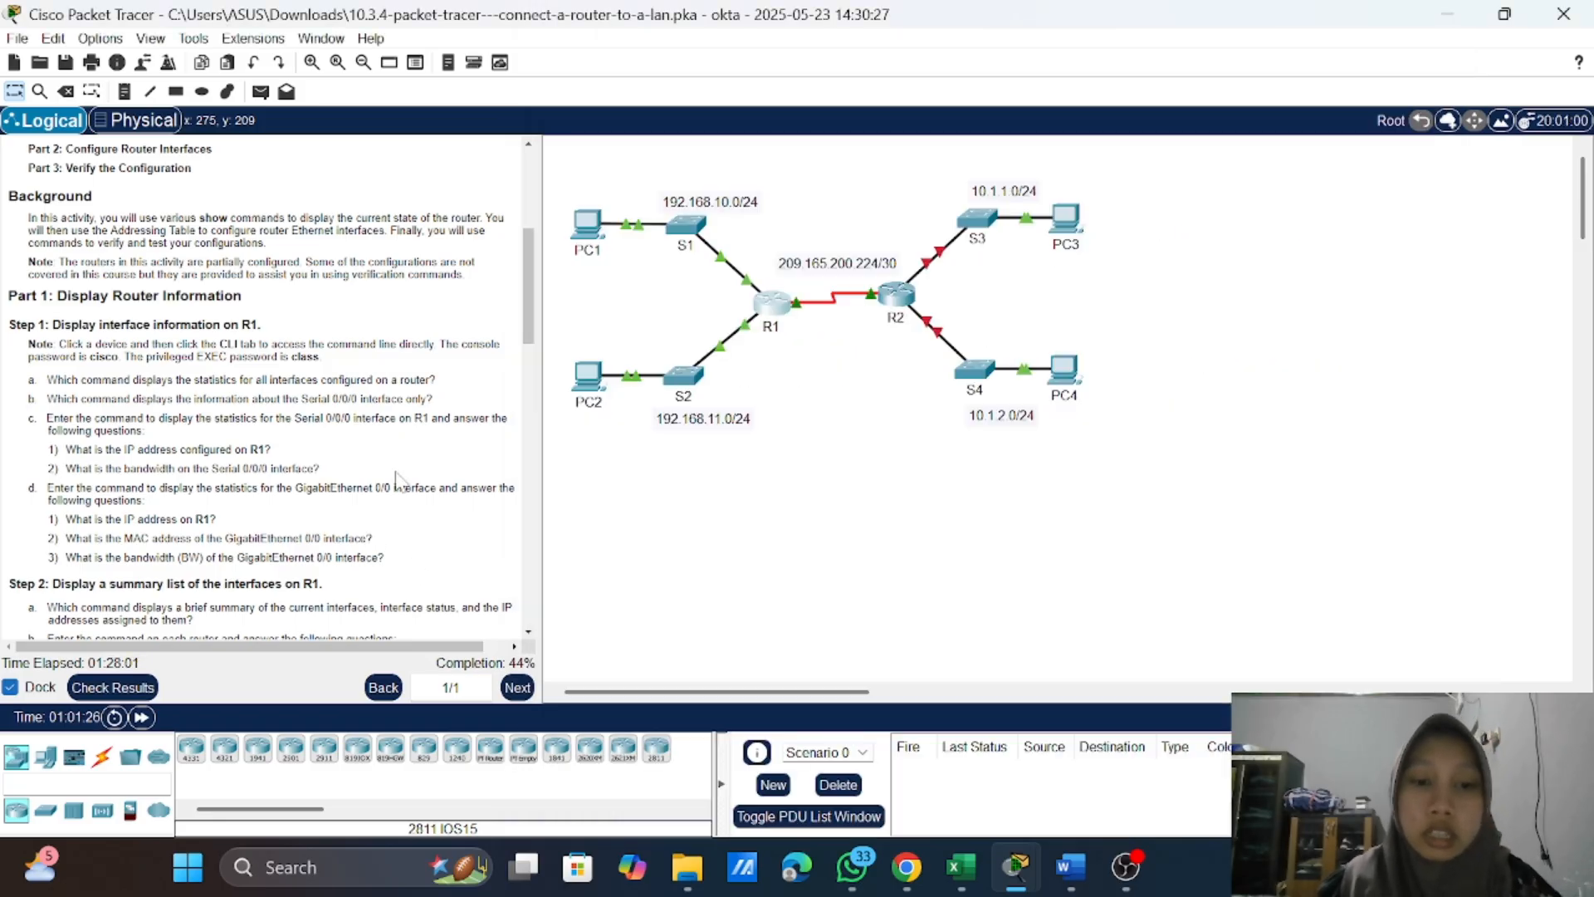
click(773, 309)
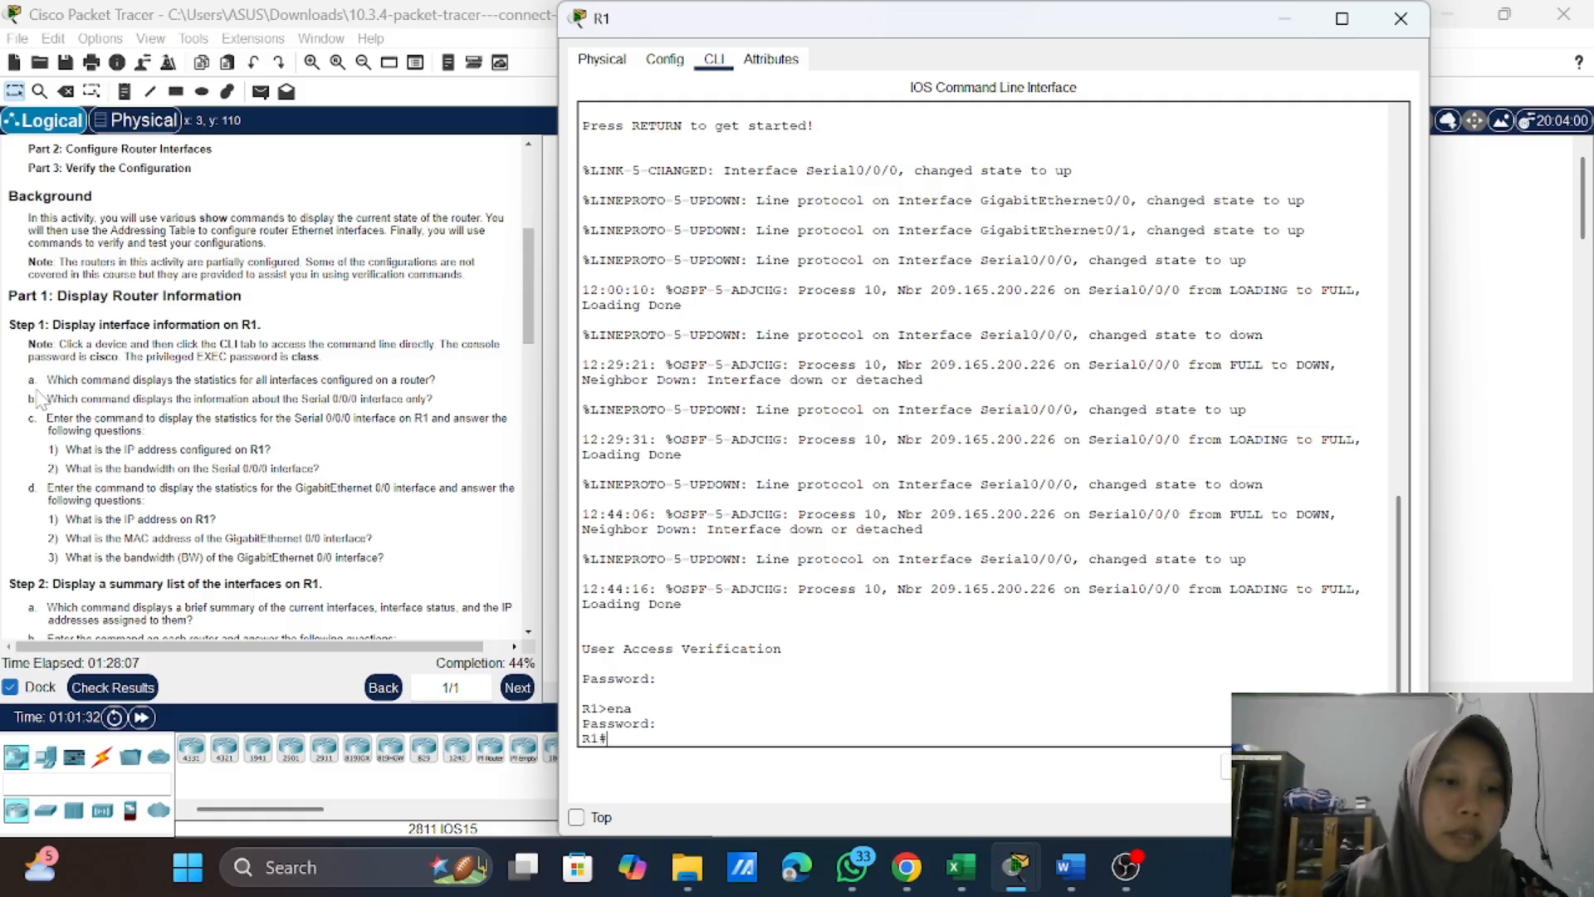
scroll(38, 398, down, 2)
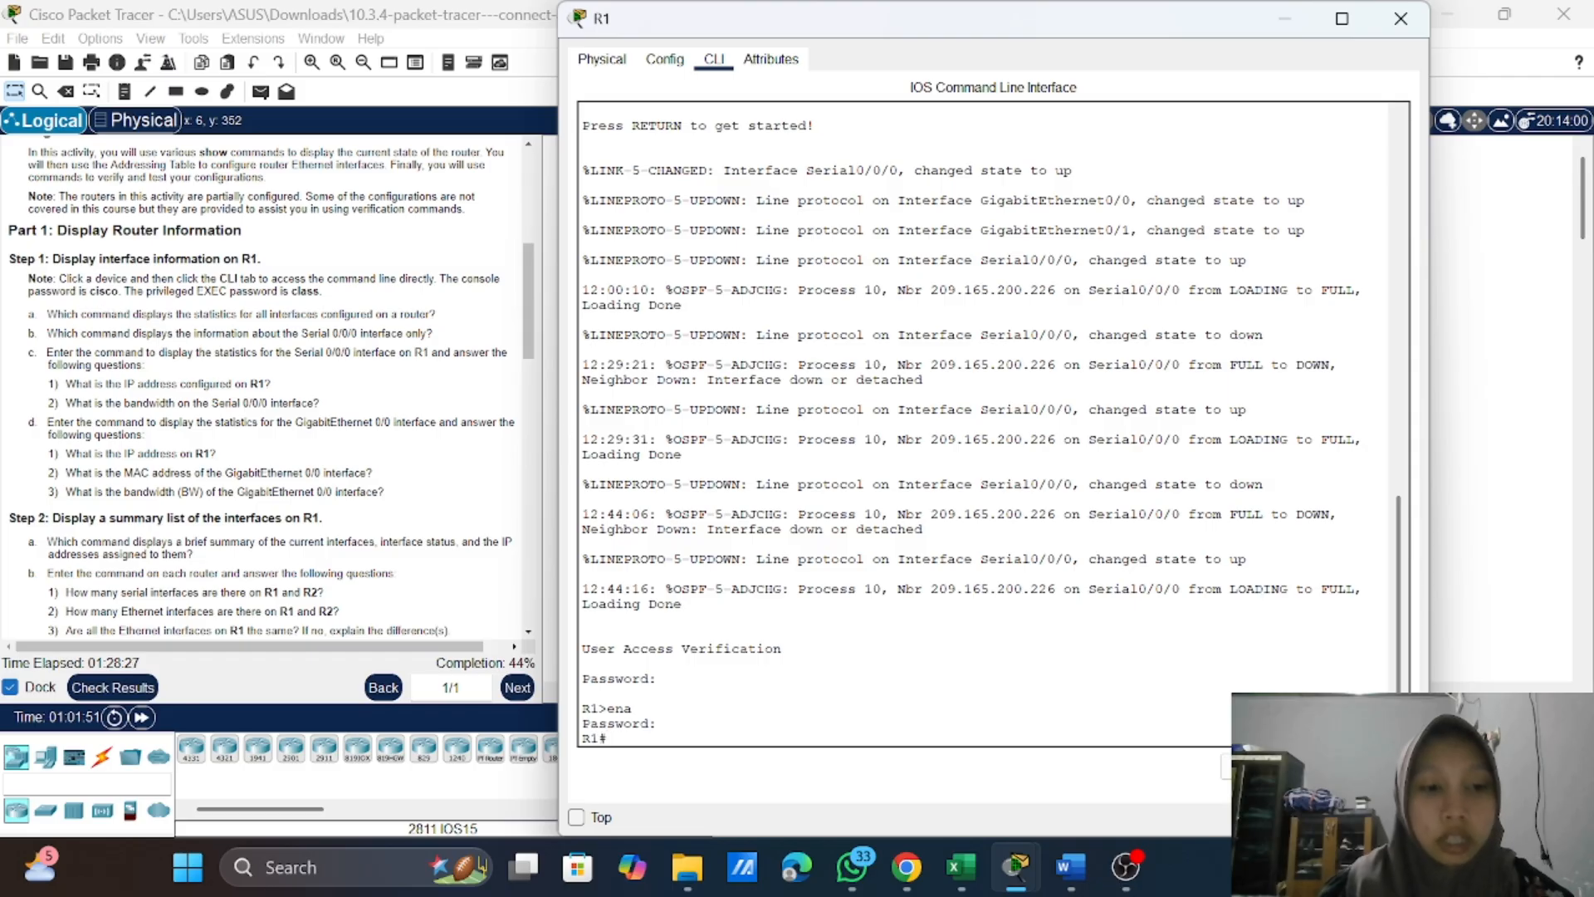
text(show)
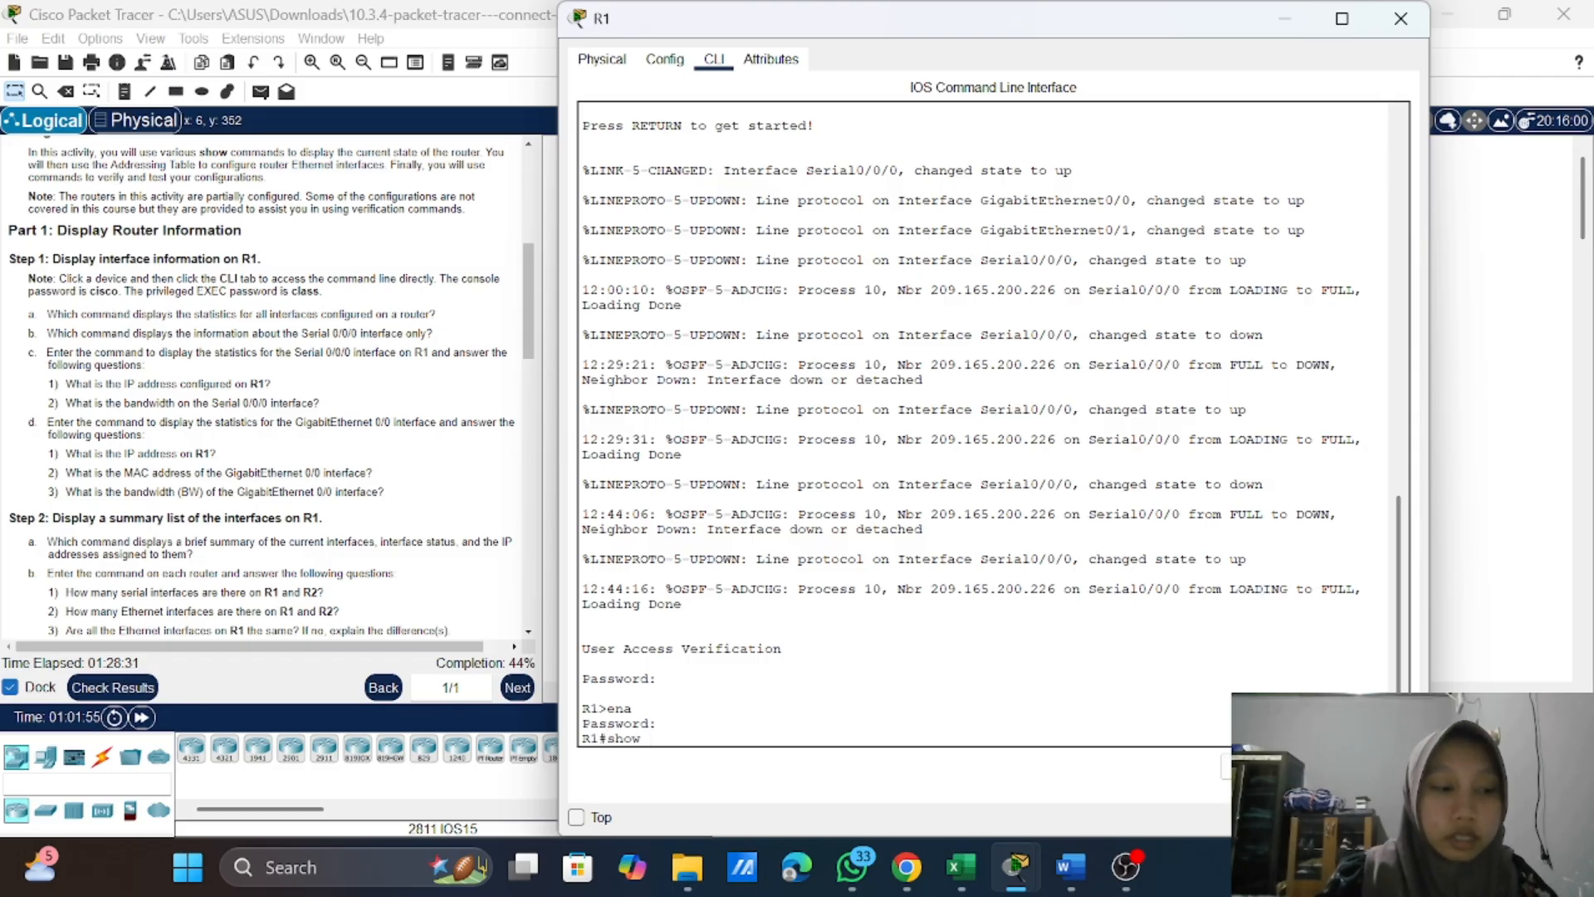
text( in)
key(Tab)
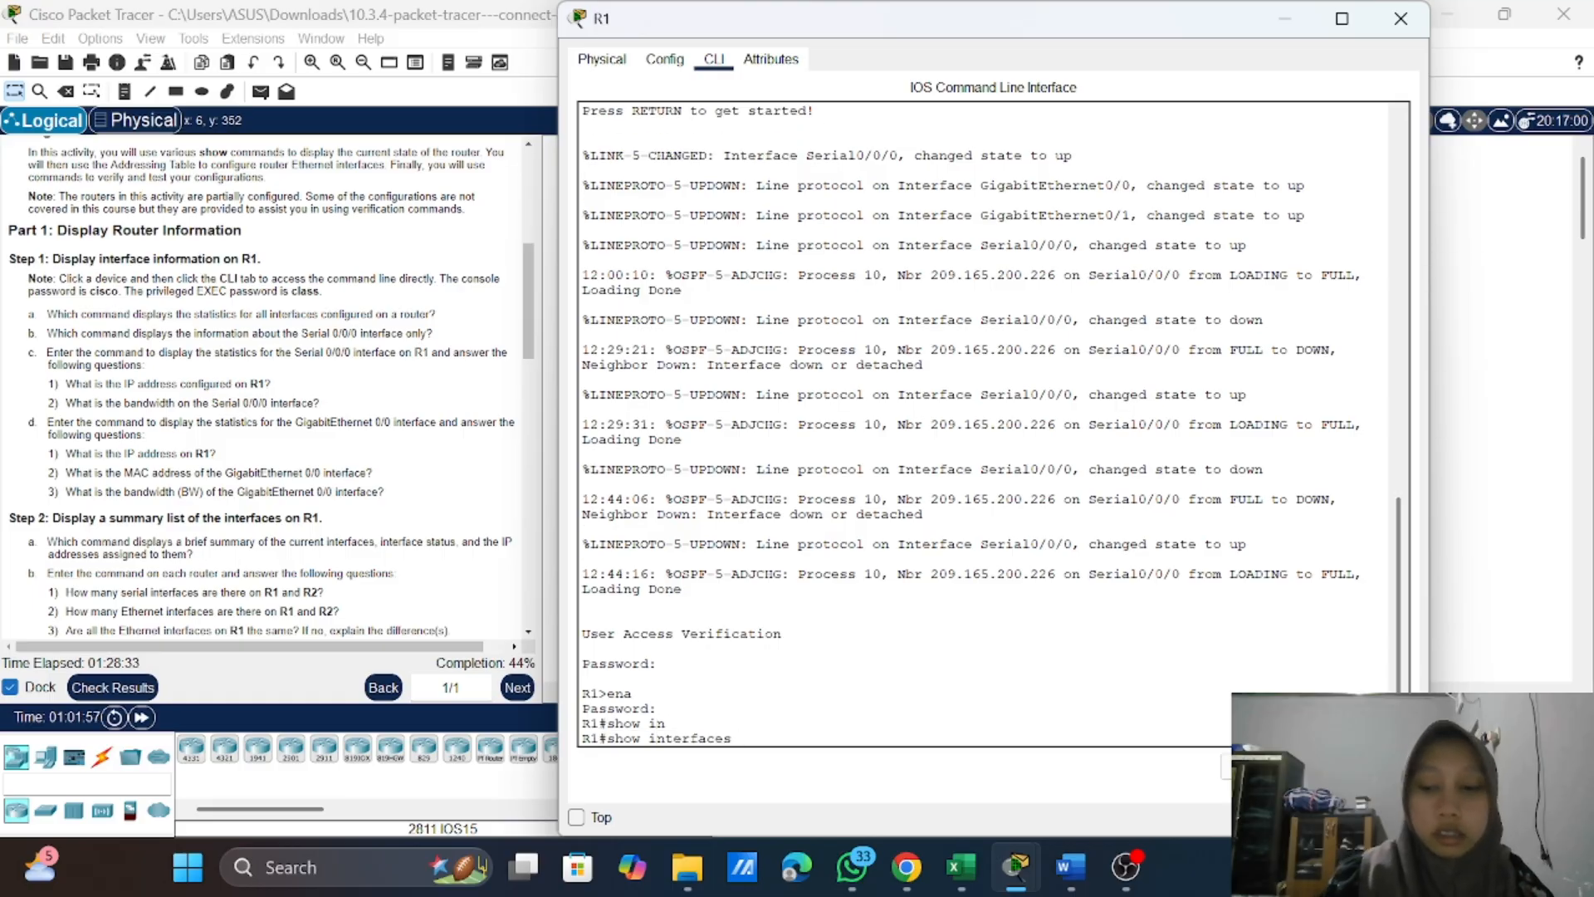
key(Return)
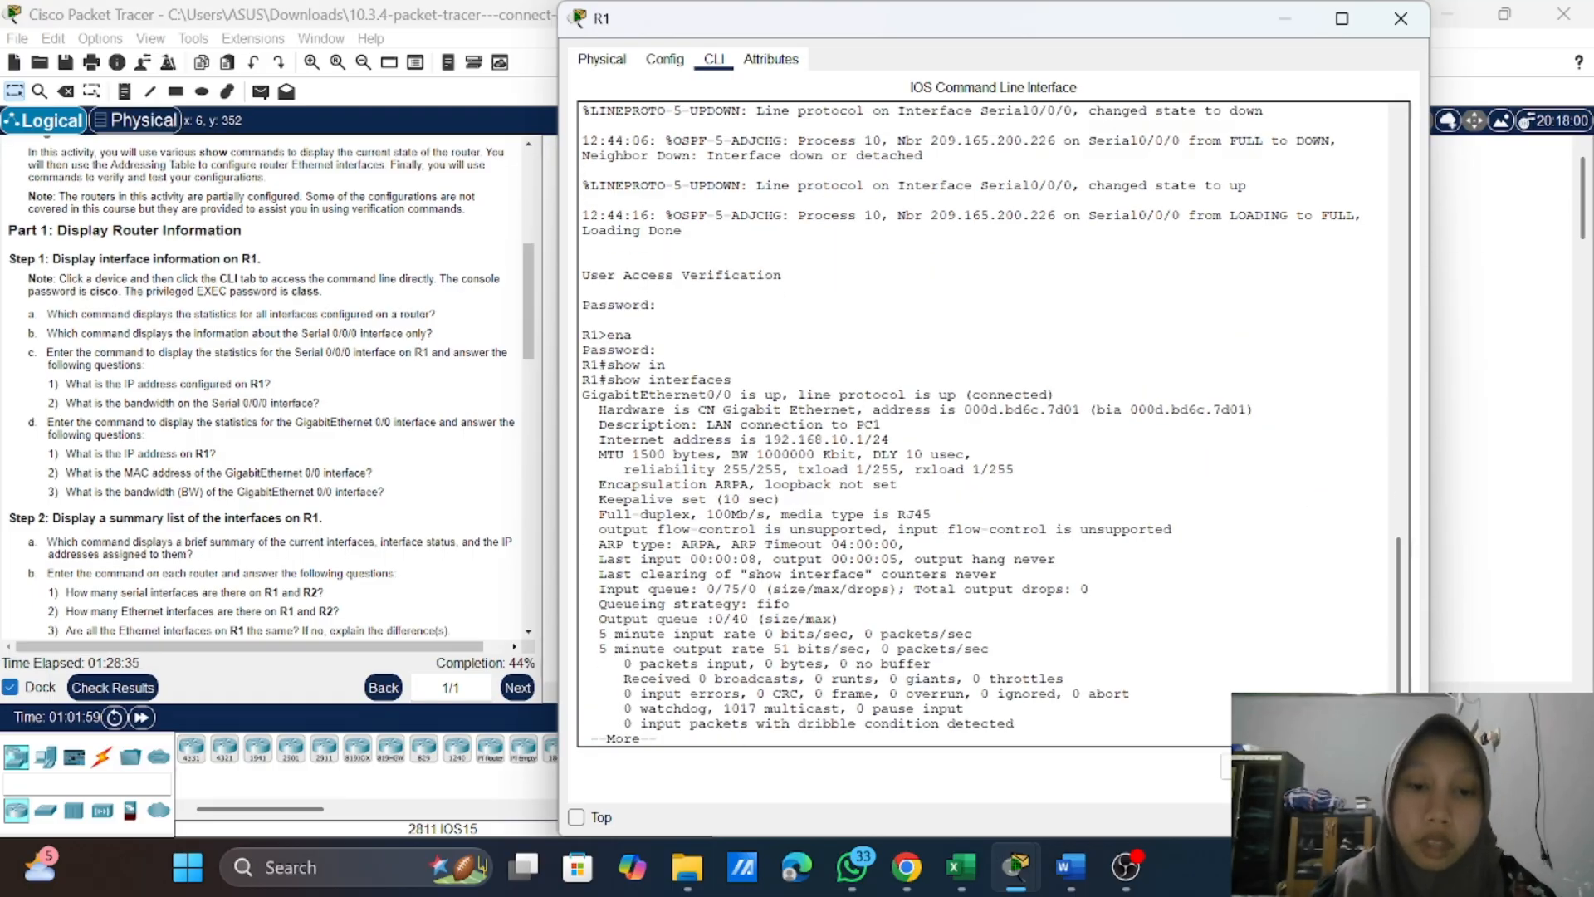
Step: Page through the full show interfaces output to its end and review the Gigabit, serial, FastEthernet and VLAN entries
key(space)
key(Return)
key(Return)
key(Return)
key(Return)
key(Return)
key(Return)
key(Return)
key(Return)
key(Return)
key(Return)
key(Return)
key(Return)
key(Return)
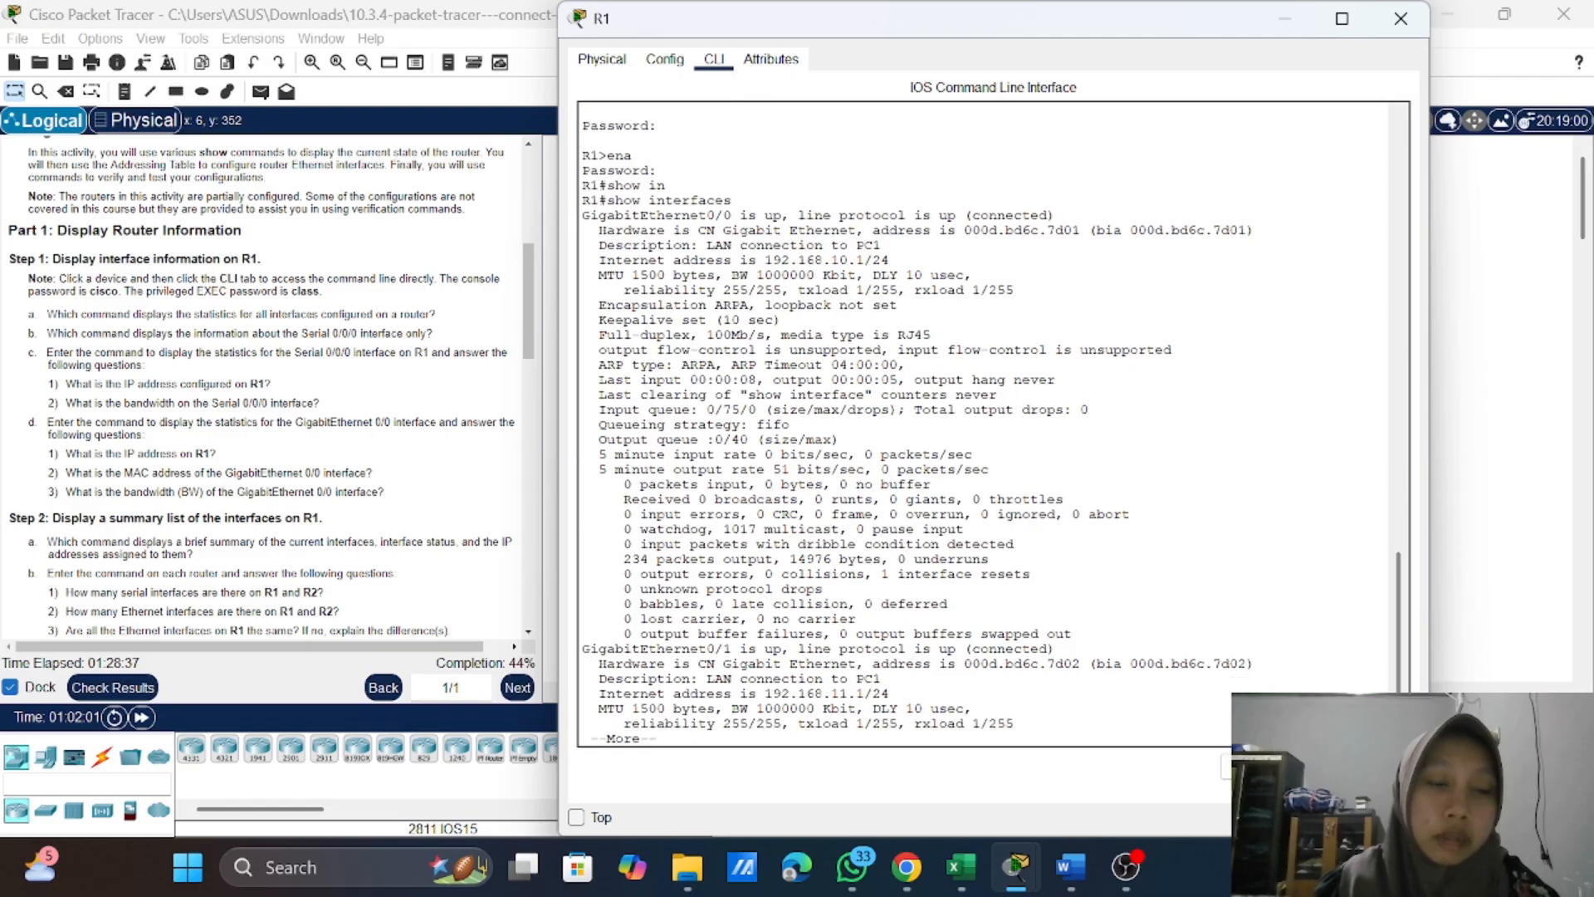
key(Return)
key(Return)
key(Return)
key(Return)
key(Return)
key(Return)
key(Return)
key(Return)
key(Return)
key(Return)
key(Return)
key(Return)
key(Return)
key(Return)
key(Return)
key(Return)
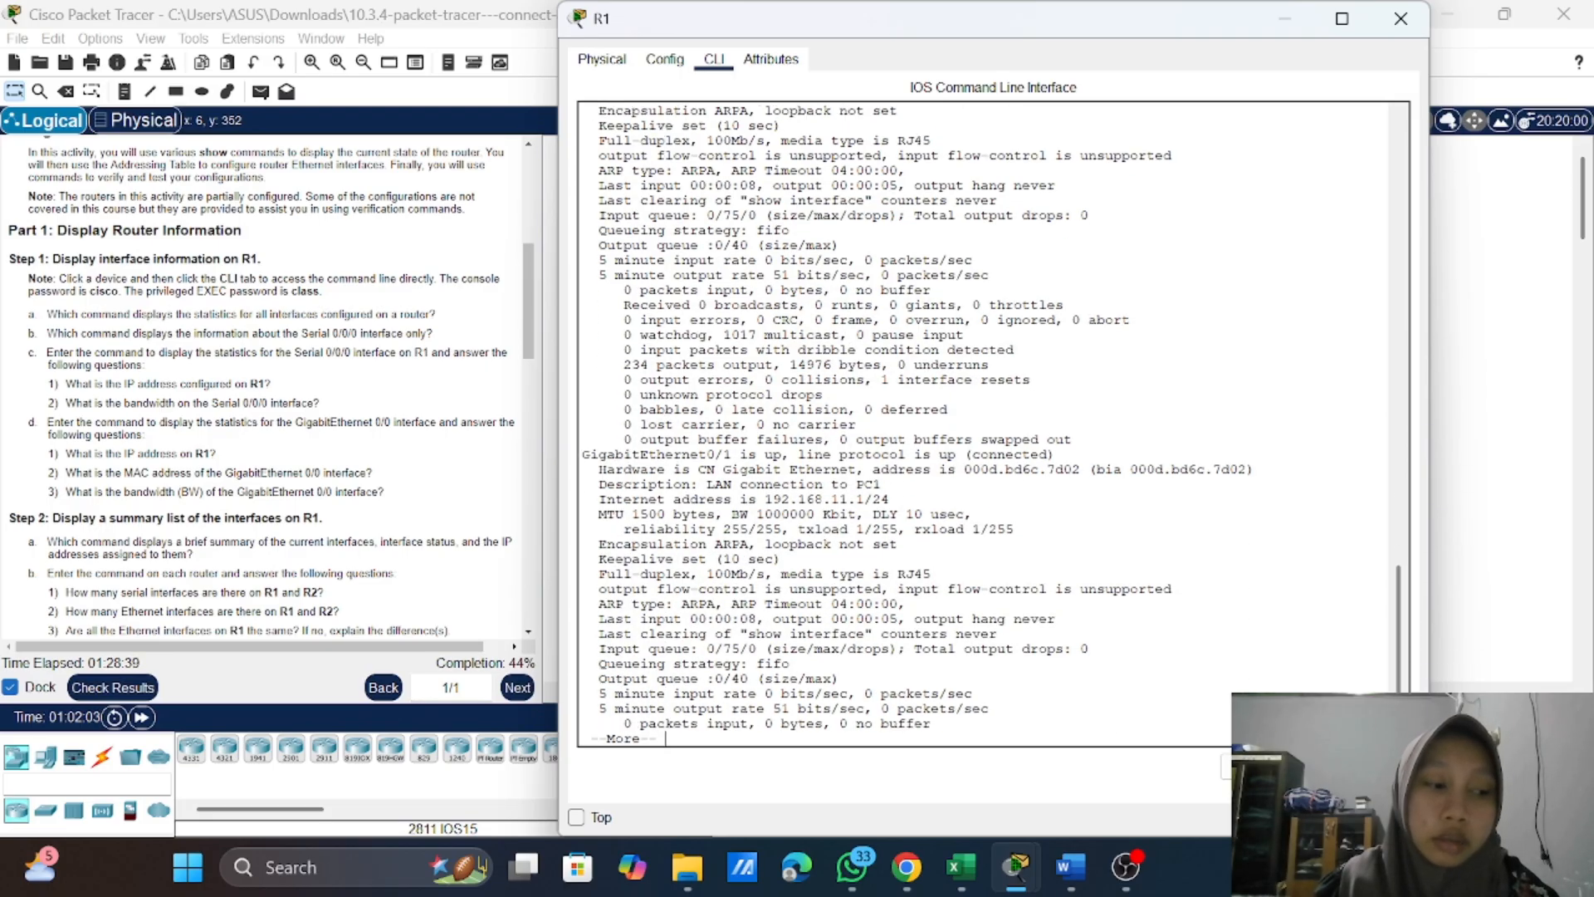
key(Return)
key(Return)
key(Return)
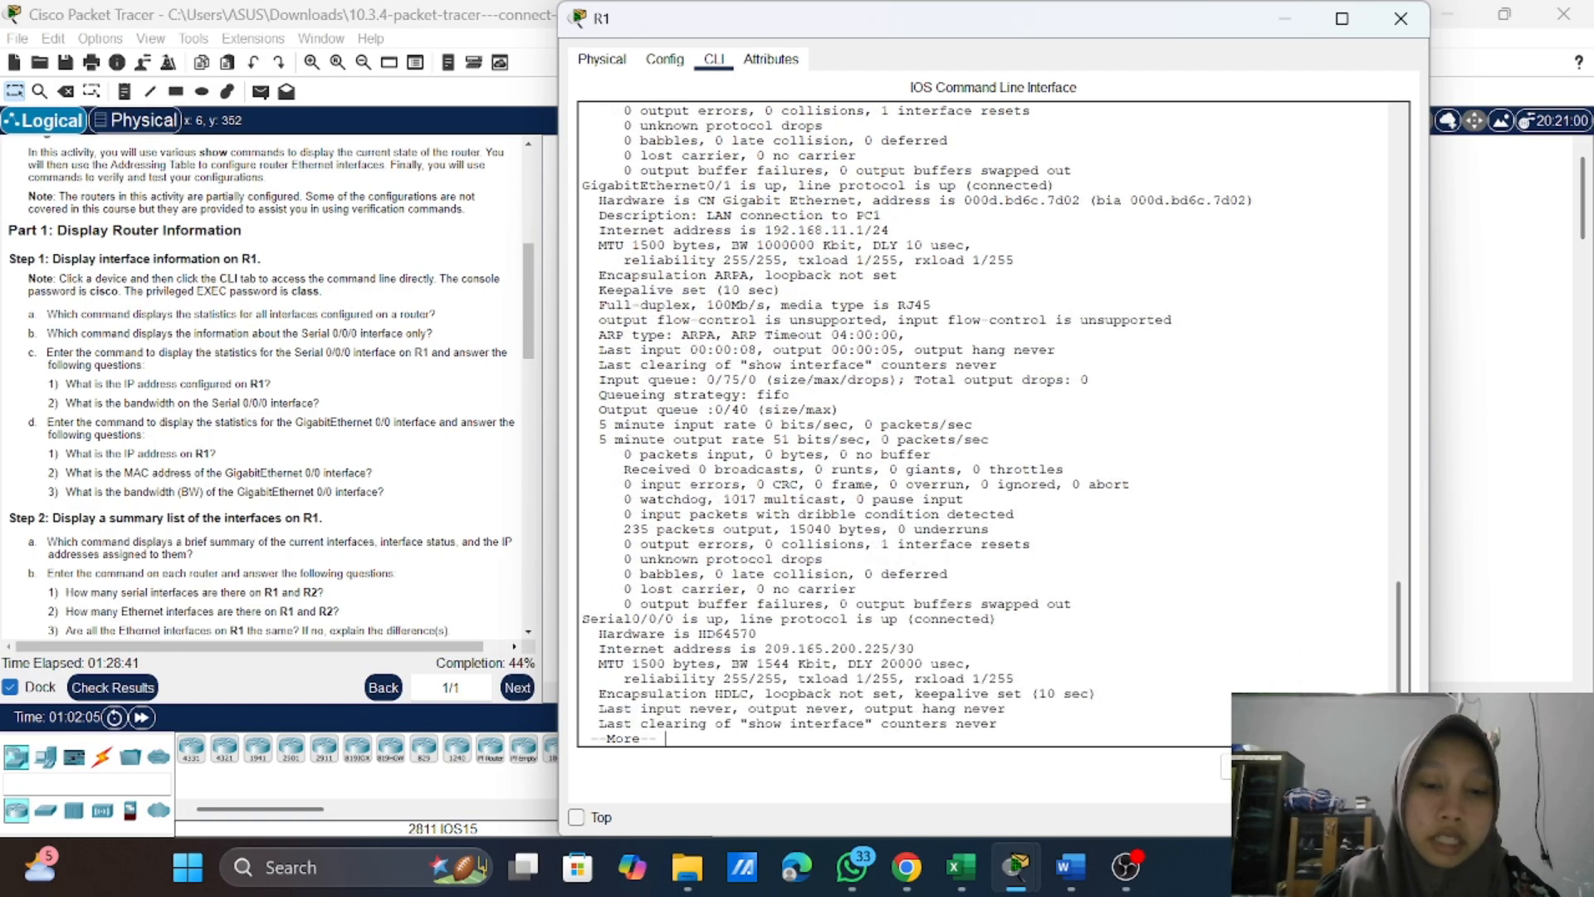
key(Return)
key(Return)
key(Return)
key(Return)
key(Return)
key(Return)
key(Return)
key(Return)
key(Return)
key(Return)
key(Return)
key(Return)
key(Return)
key(Return)
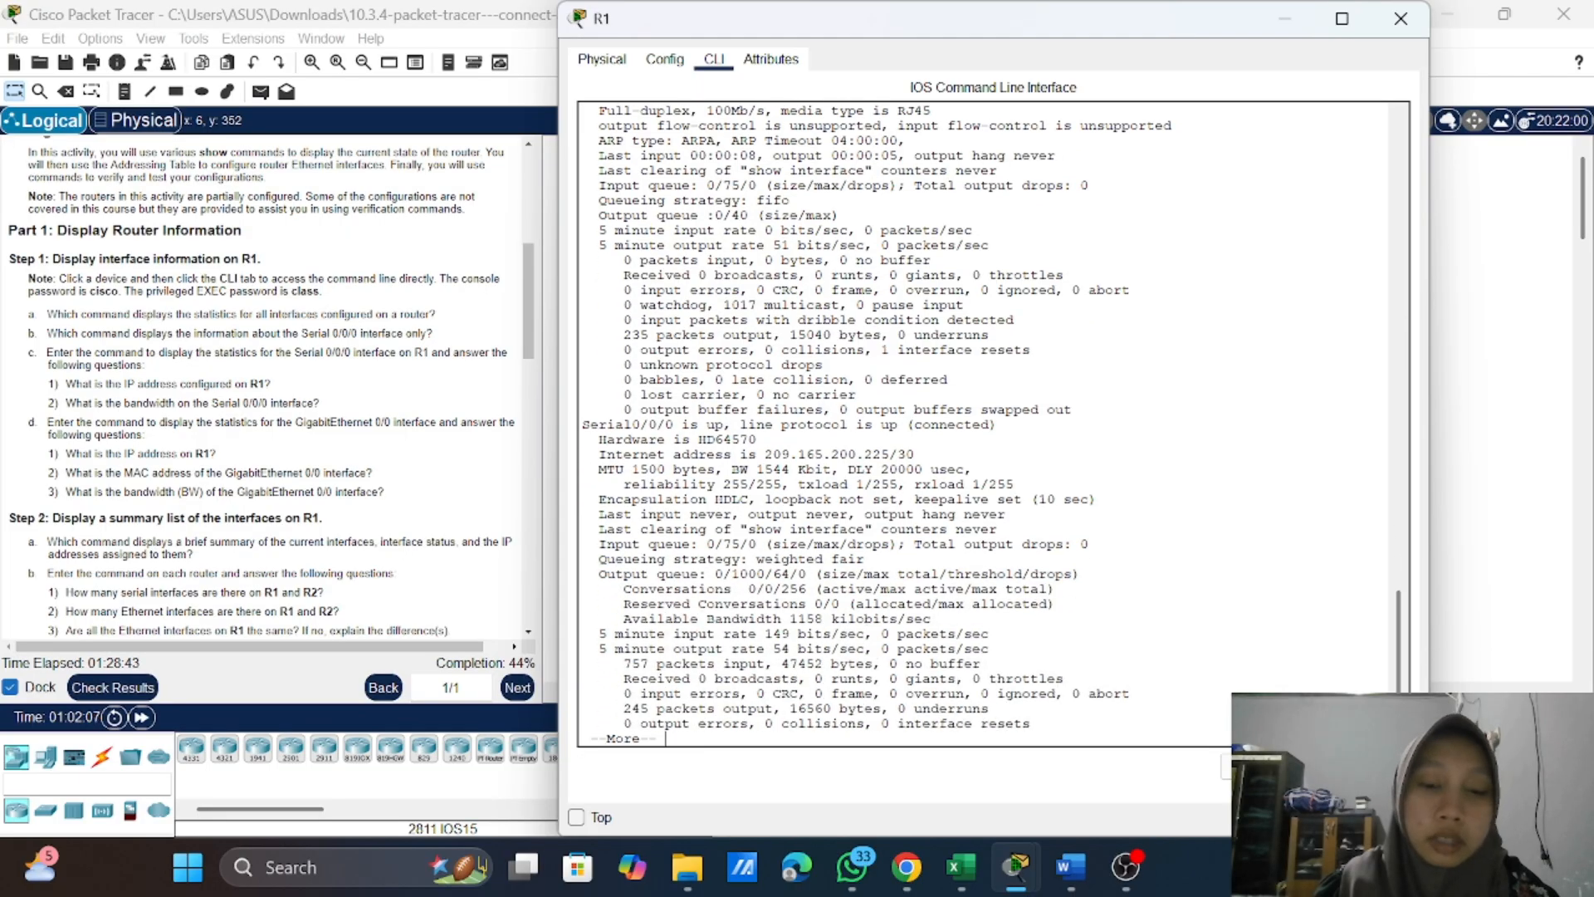
key(Return)
key(Return)
key(Return)
key(Return)
key(Return)
key(Return)
key(Return)
key(Return)
key(Return)
key(Return)
key(Return)
key(Return)
key(Return)
key(Return)
key(Return)
key(Return)
key(Return)
key(Return)
key(Return)
key(Return)
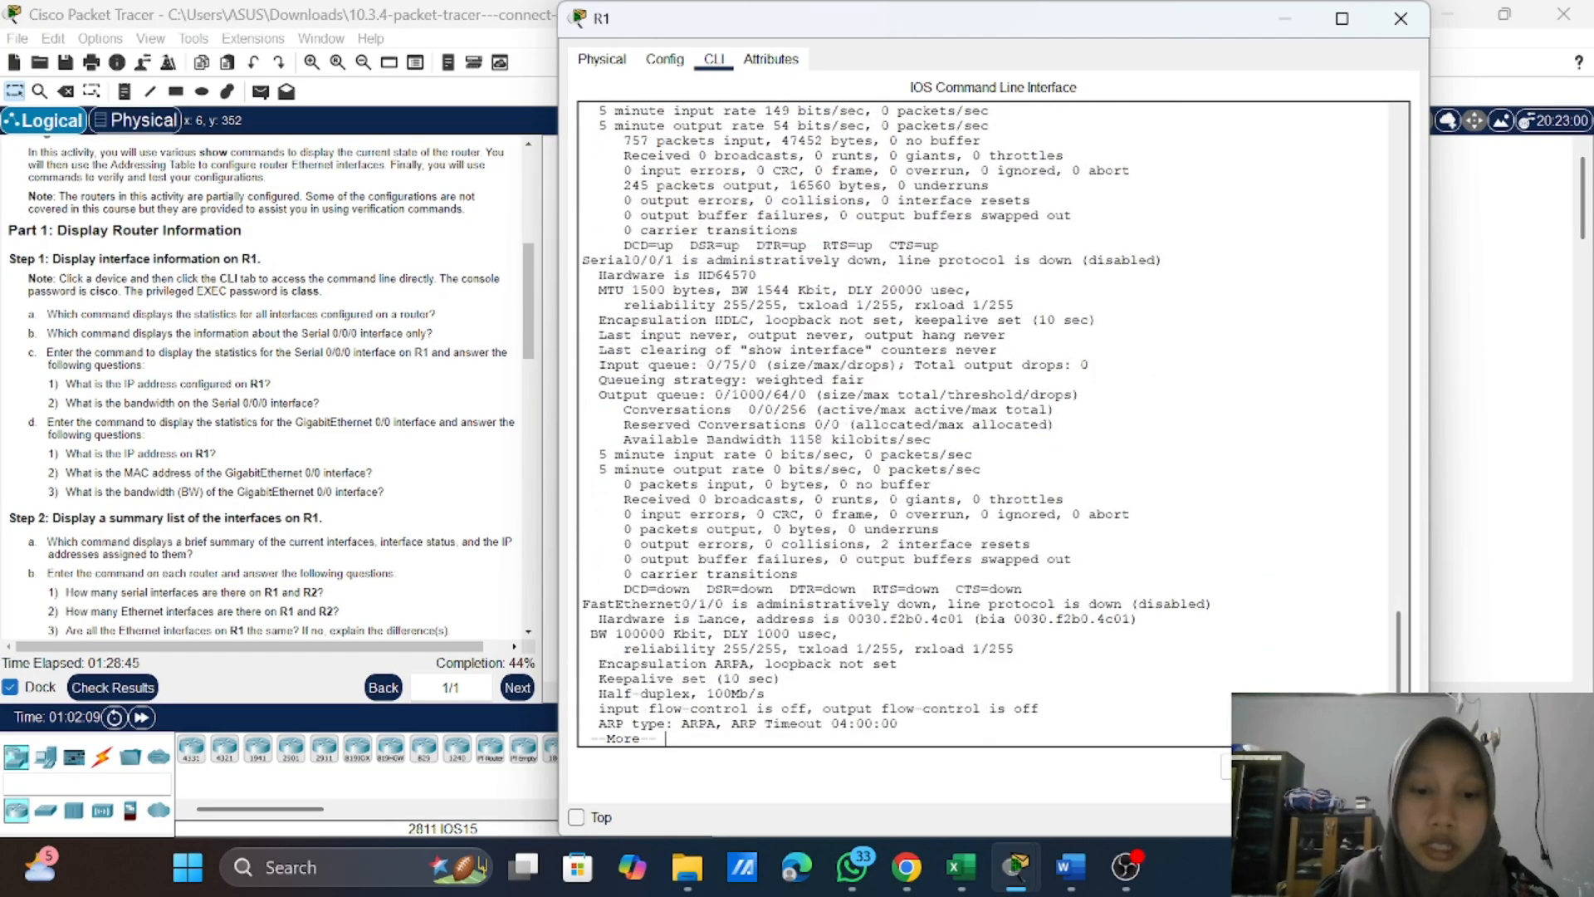
key(Return)
key(Return)
key(Return)
key(Return)
key(Return)
key(Return)
key(Return)
key(Return)
key(Return)
key(Return)
key(Return)
key(Return)
key(Return)
key(Return)
key(Return)
key(Return)
key(Return)
key(Return)
key(Return)
key(Return)
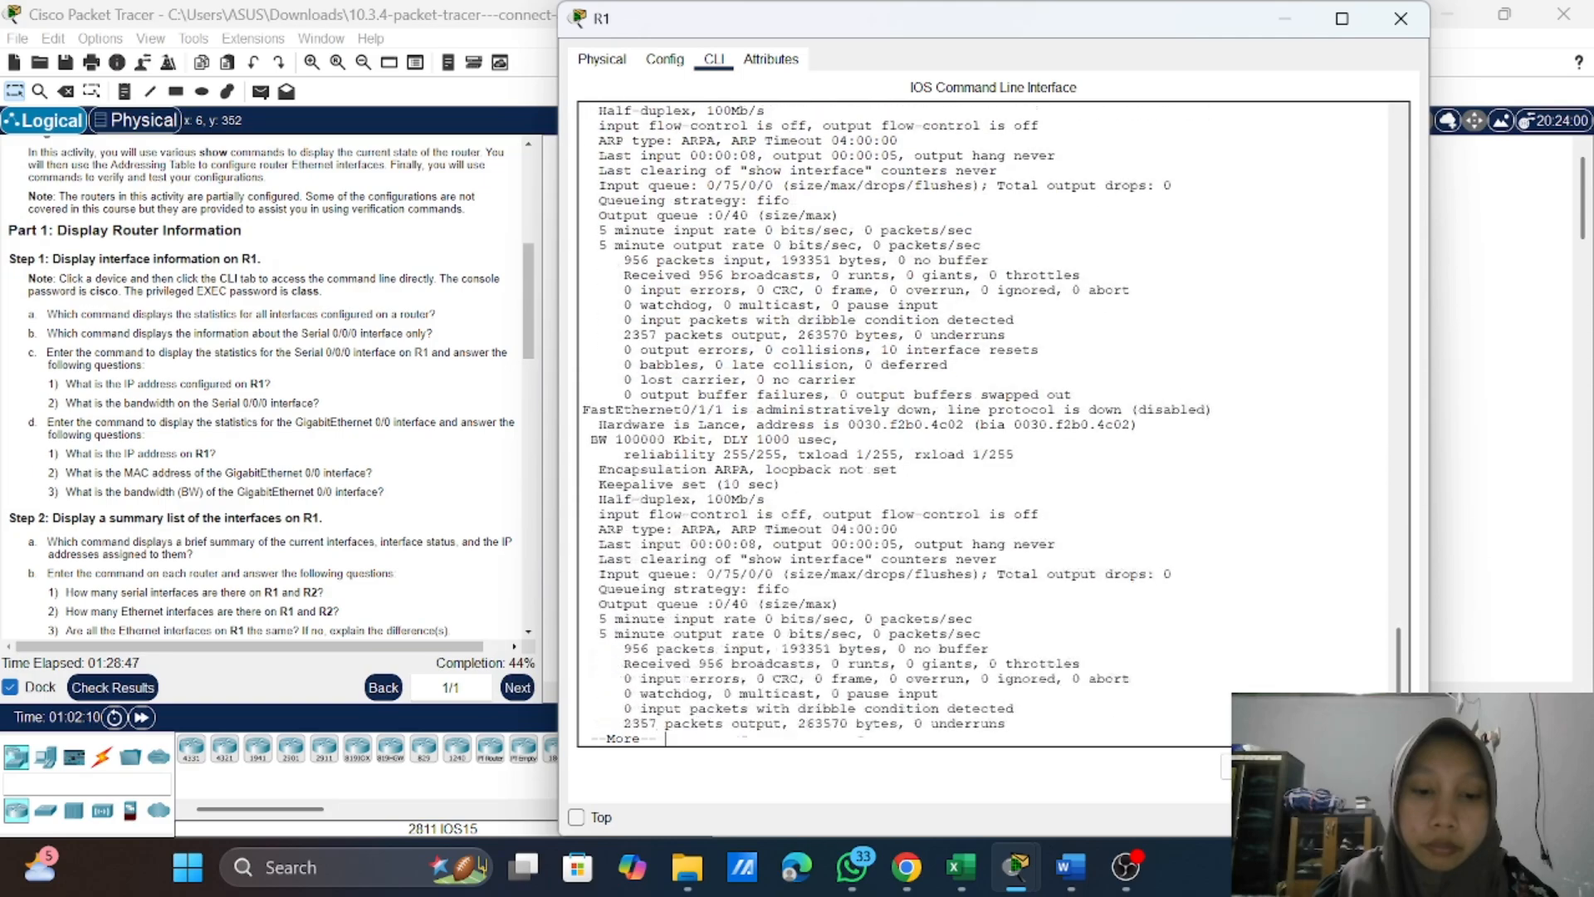
key(Return)
key(Return)
key(Return)
key(Return)
key(Return)
key(Return)
key(Return)
key(Return)
key(Return)
key(Return)
key(Return)
key(Return)
key(Return)
key(Return)
key(Return)
key(Return)
key(Return)
key(Return)
key(Return)
key(Return)
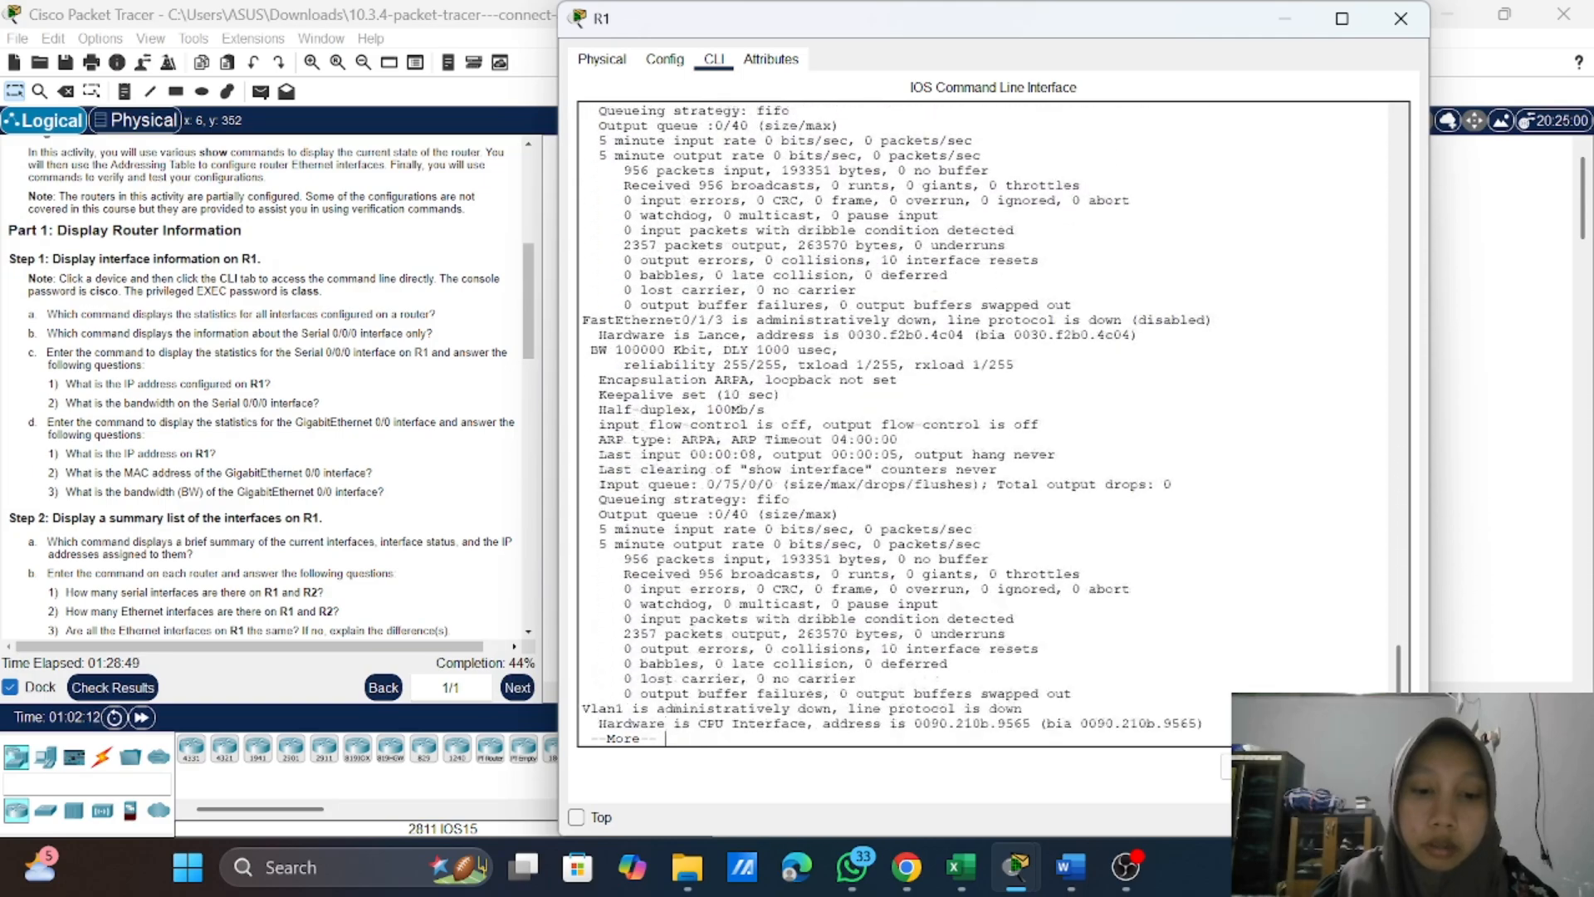
key(Return)
key(Return)
key(Return)
key(Return)
key(Return)
key(Return)
key(Return)
key(Return)
key(Return)
key(Return)
key(Return)
key(Return)
key(Return)
key(Return)
key(Return)
scroll(988, 423, up, 20)
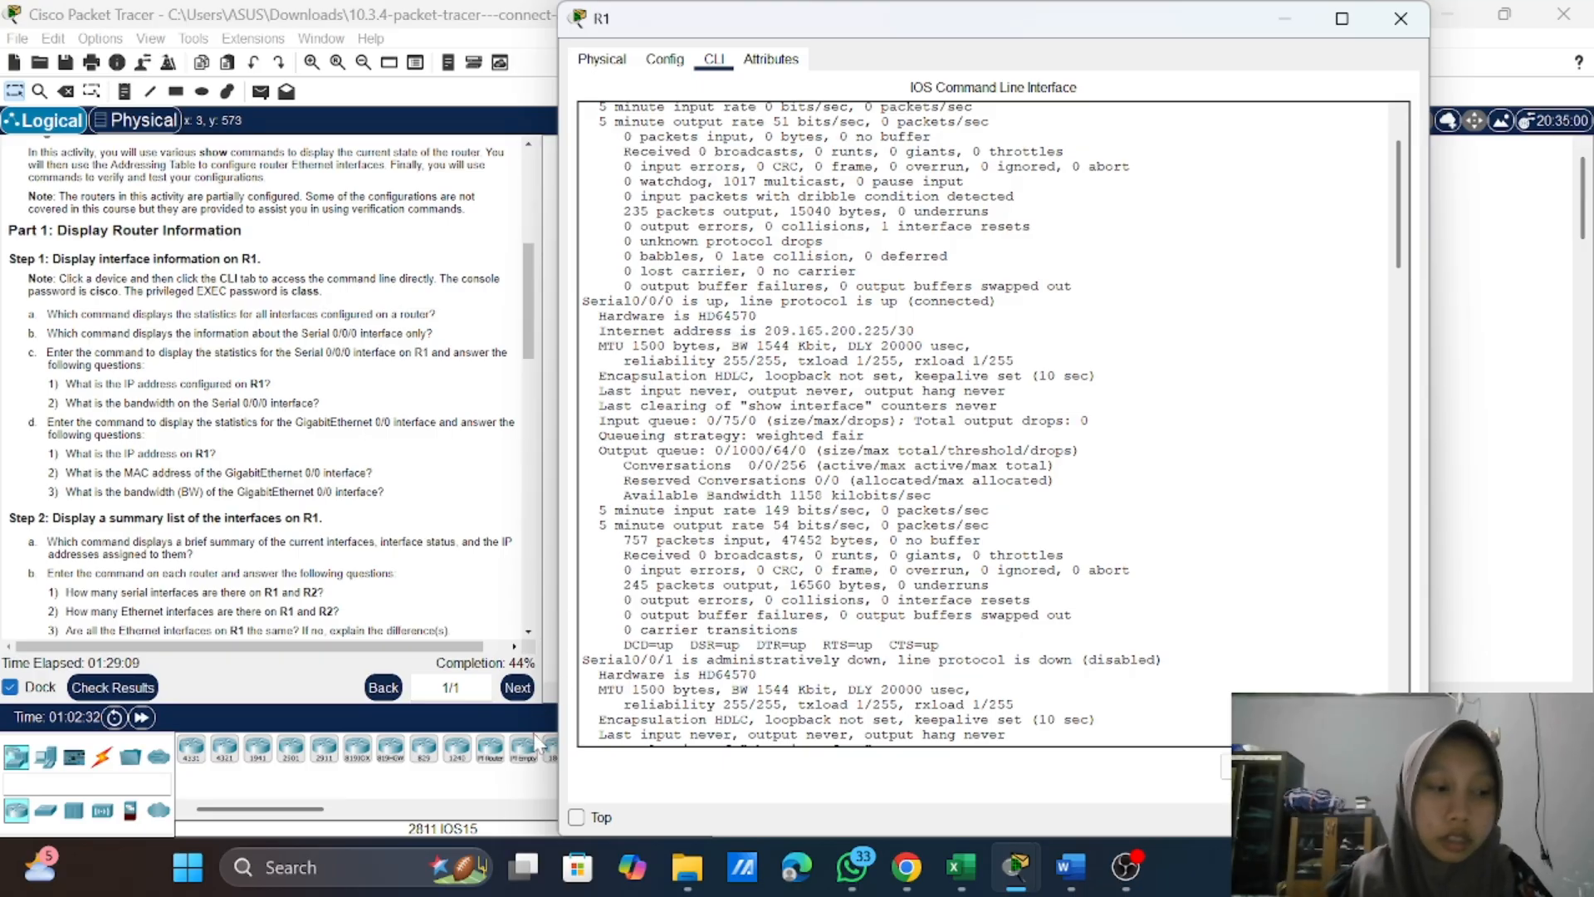
scroll(867, 424, down, 20)
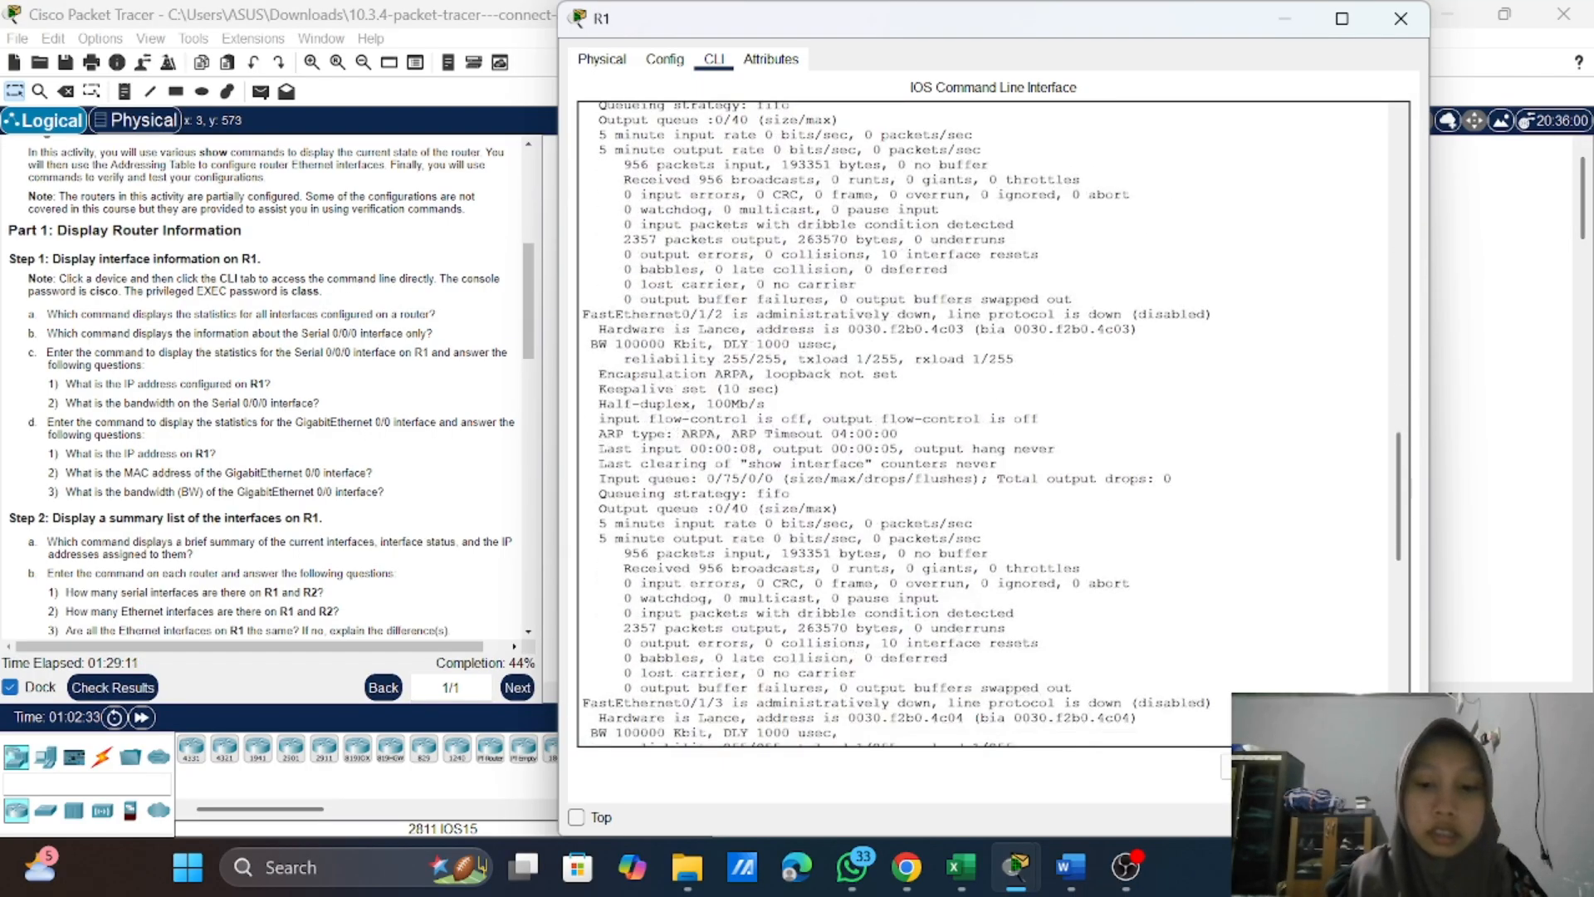
Step: Run show interfaces serial 0/0/0 on R1 and page through to the end of its output
key(Return)
key(Return)
key(Return)
key(Return)
key(Return)
key(Return)
key(Return)
key(Return)
key(Return)
text(sh)
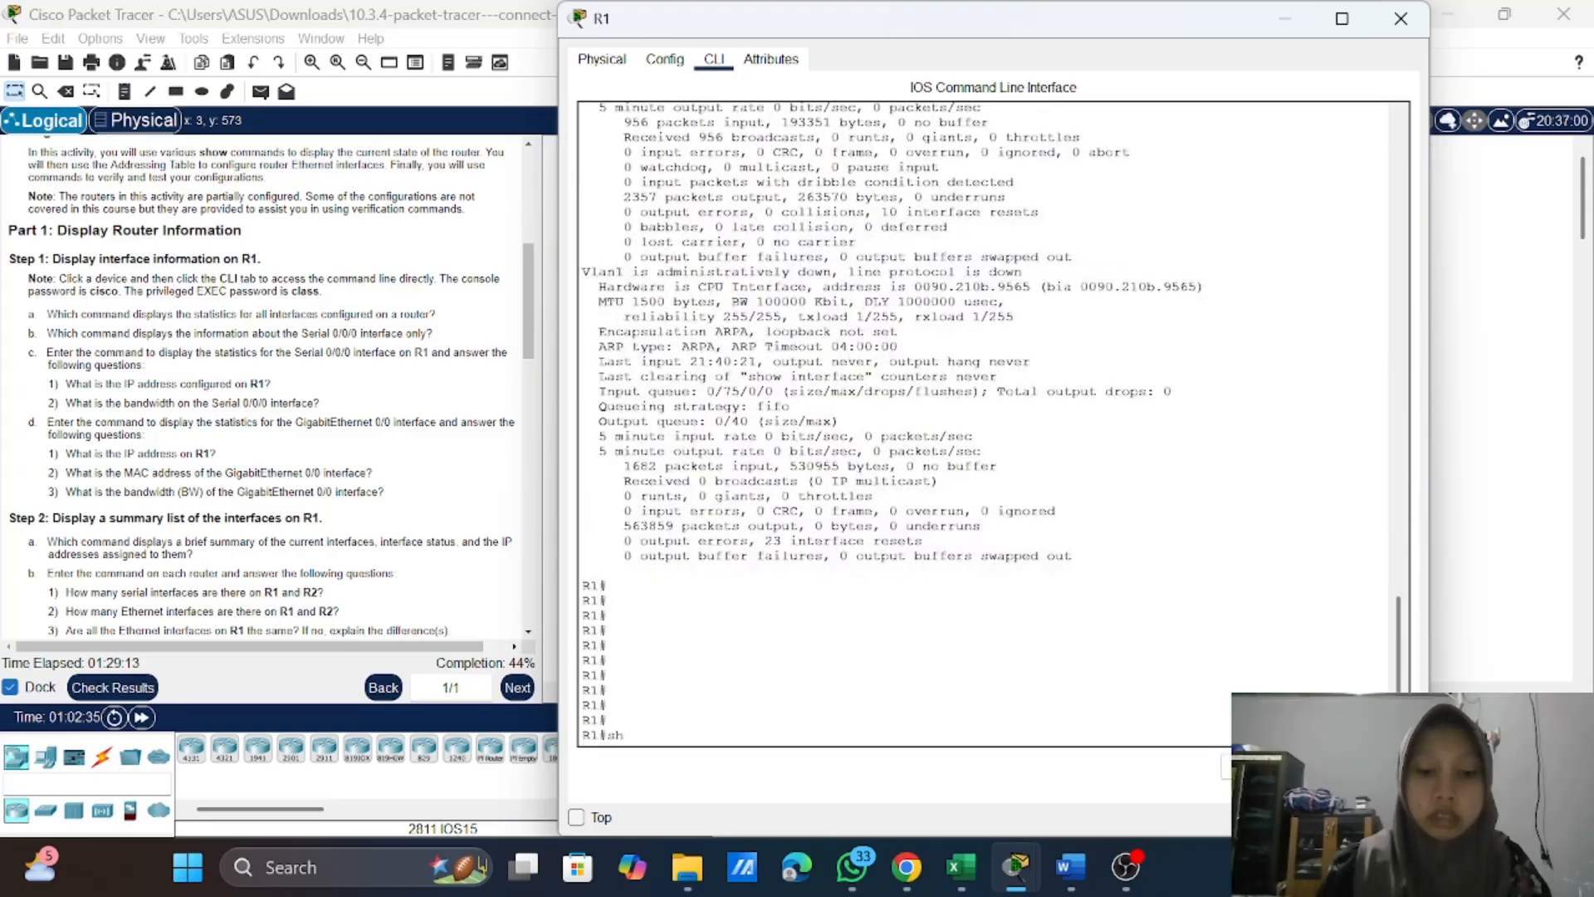
text(ow)
key(Tab)
text(in)
key(Tab)
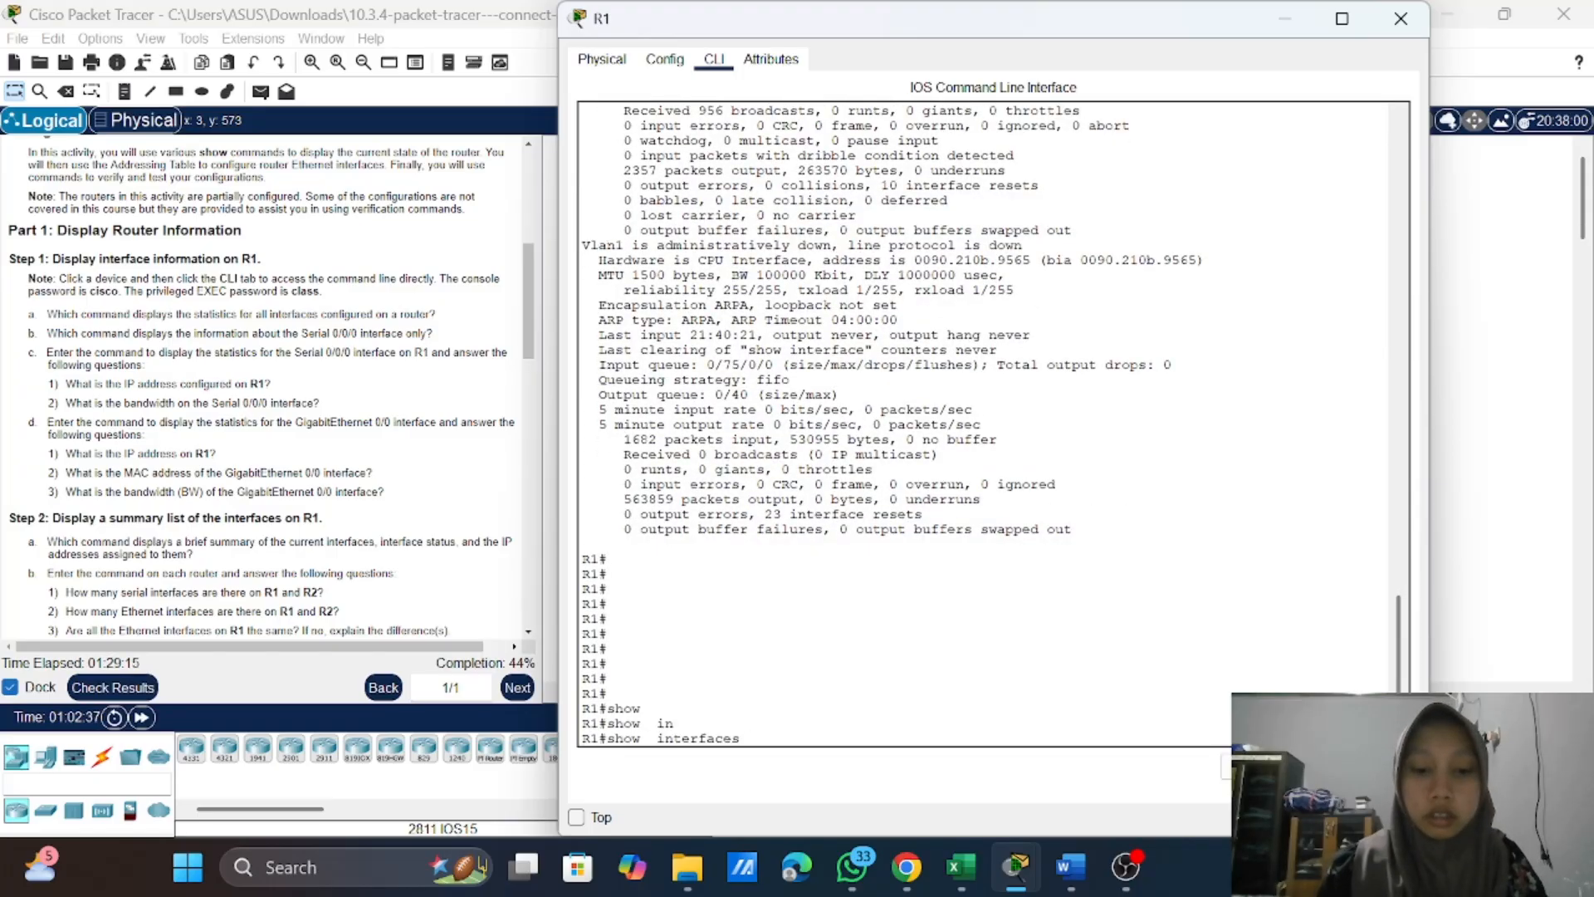
text(se)
key(Tab)
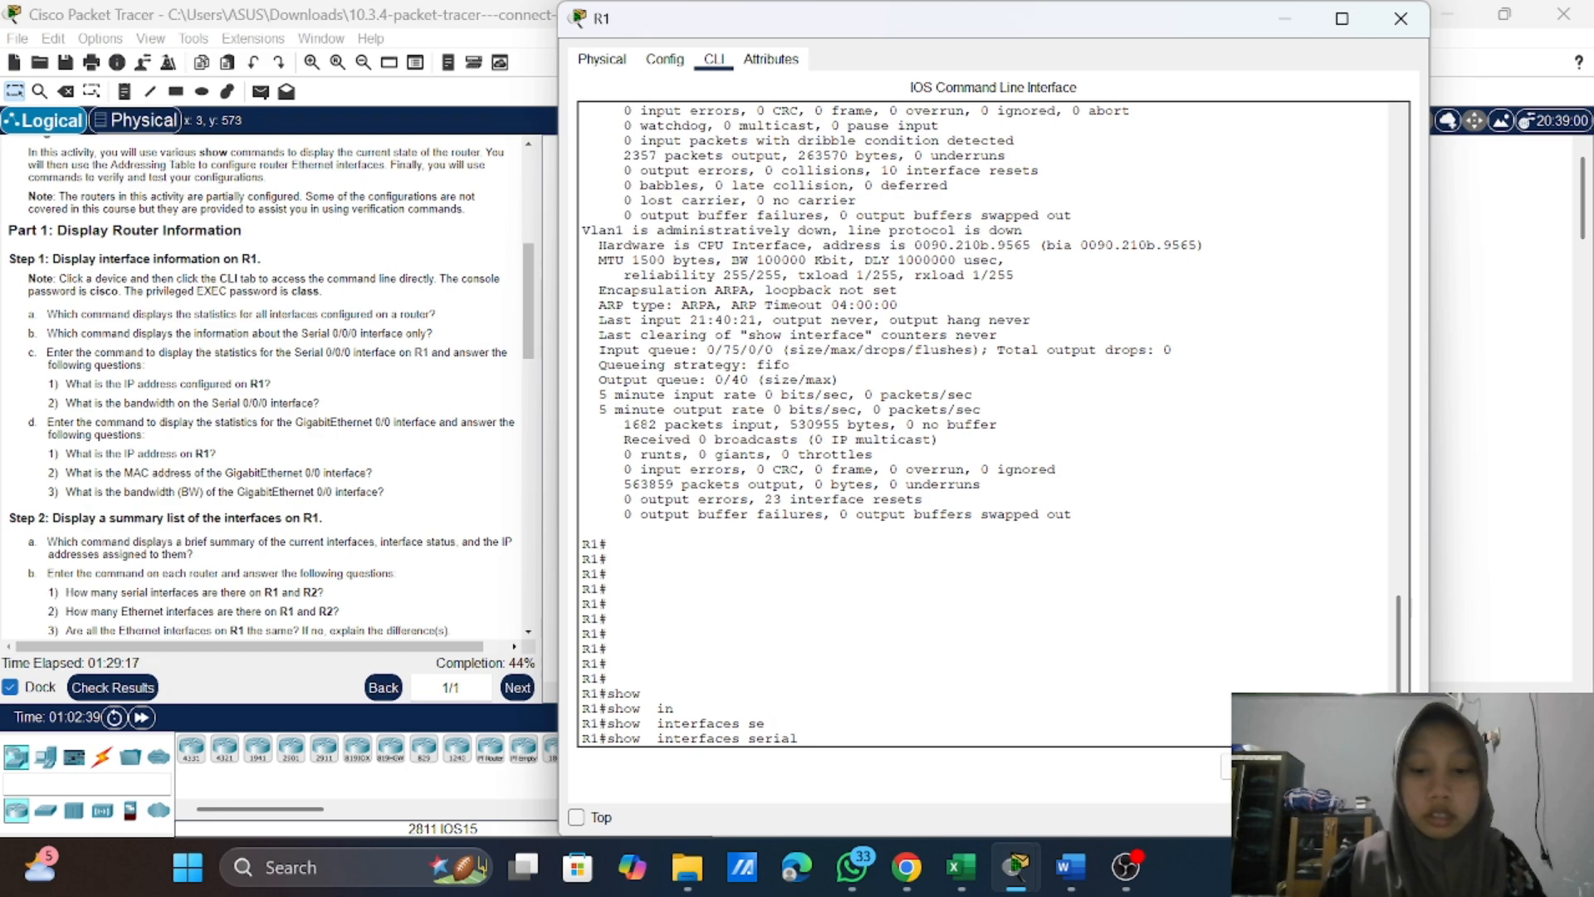
text(0/0)
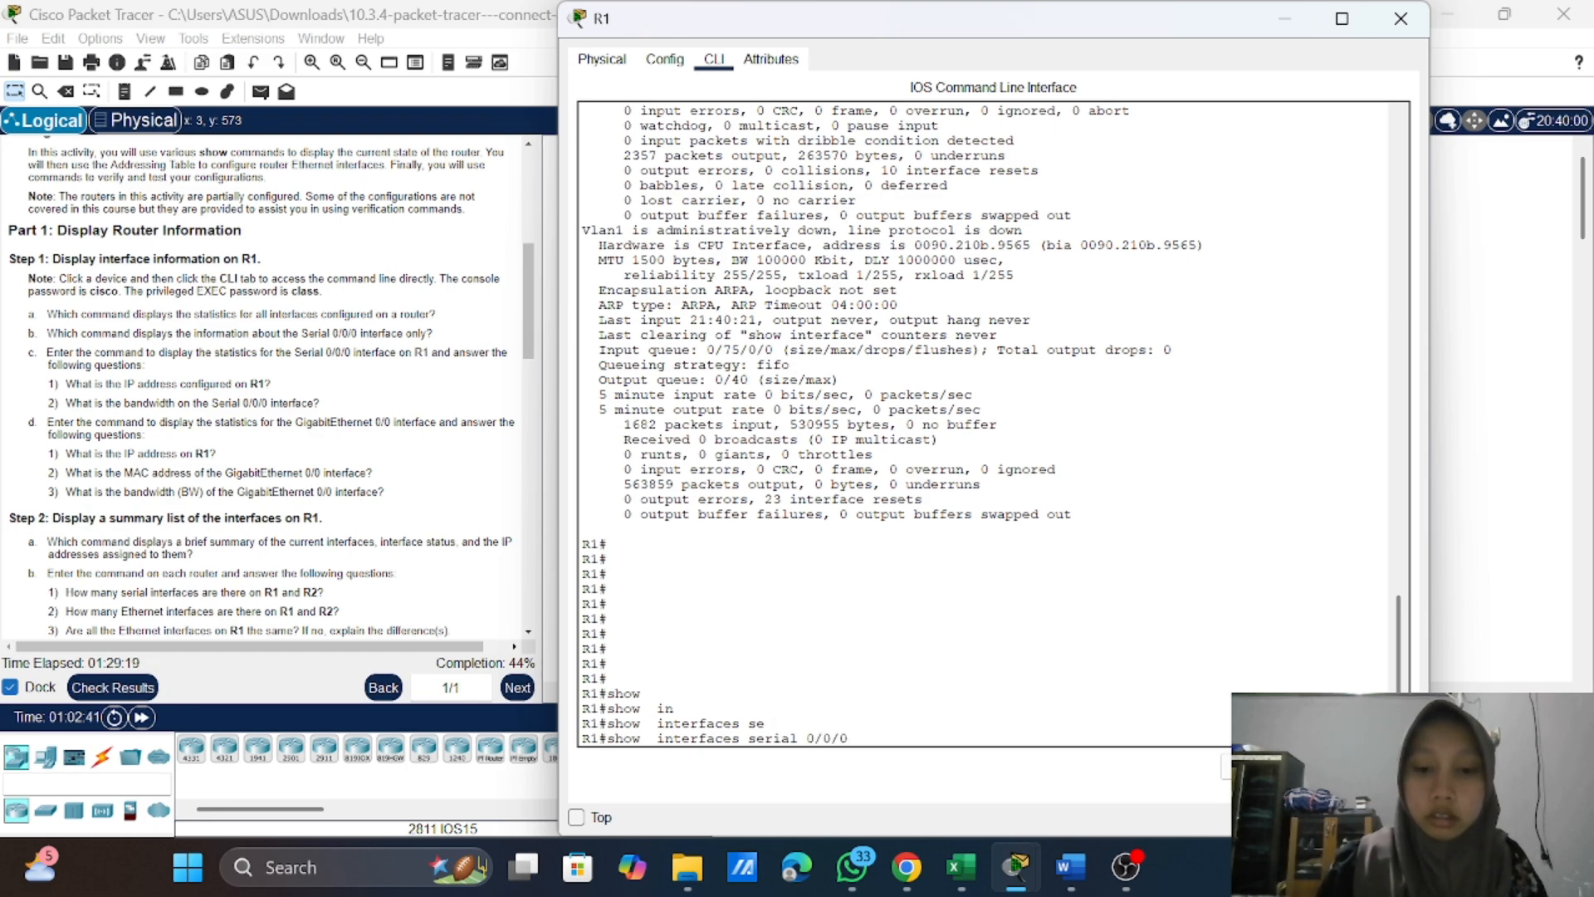
text(/0)
key(Return)
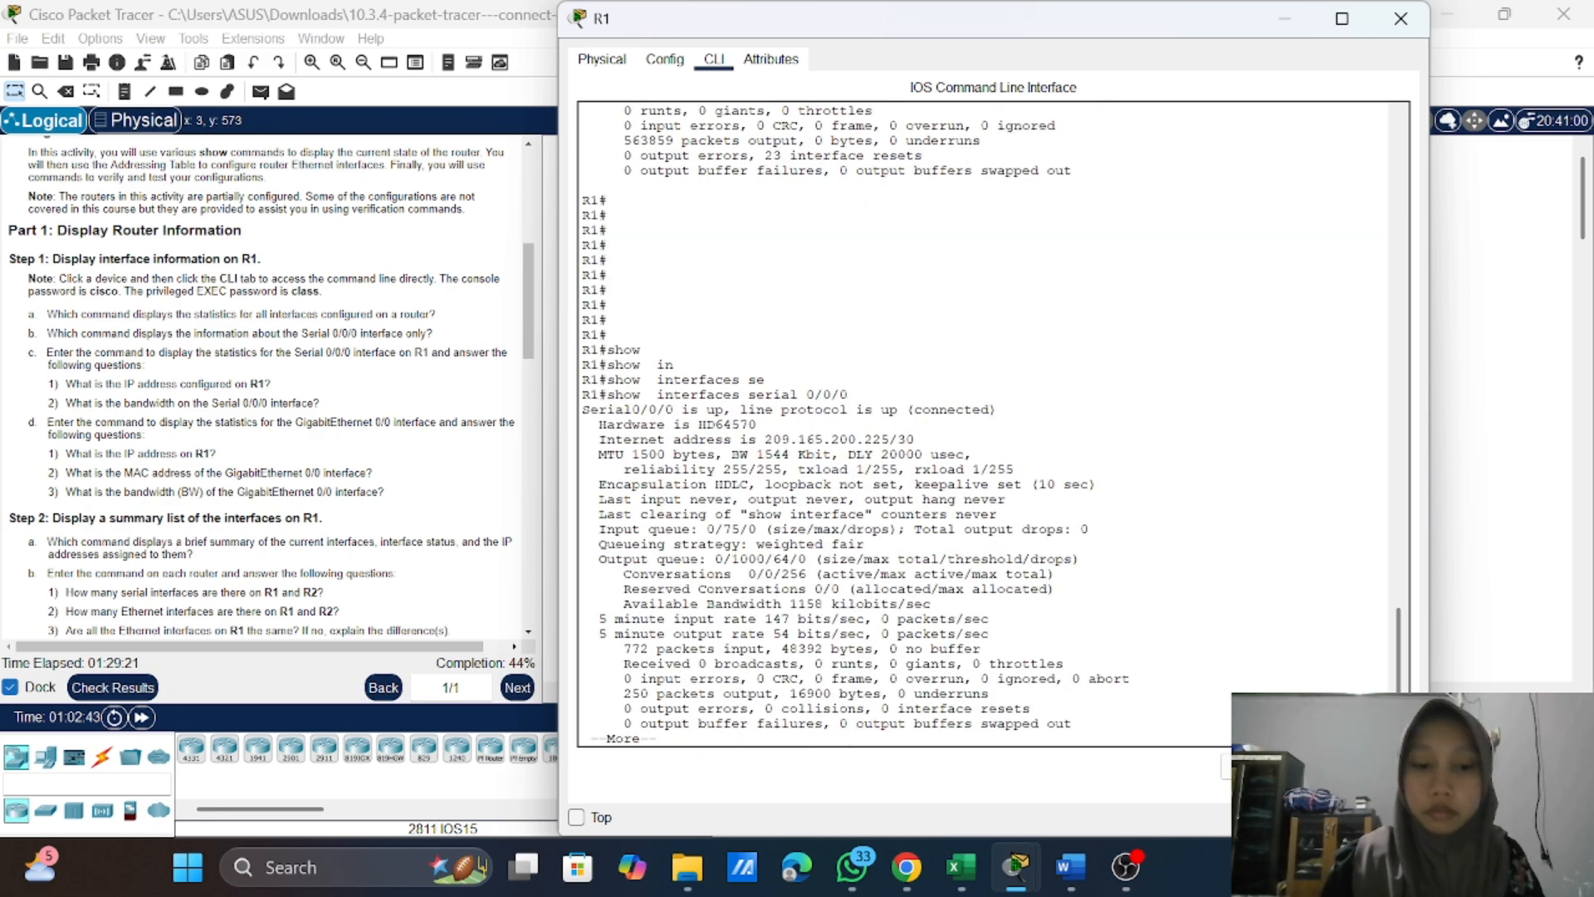
key(Return)
key(Return)
key(Return)
key(Return)
key(Return)
key(Return)
key(Return)
key(Return)
key(Return)
key(Return)
key(Return)
key(Return)
key(Return)
key(Return)
key(Return)
key(Return)
key(Return)
key(Return)
key(Return)
key(Return)
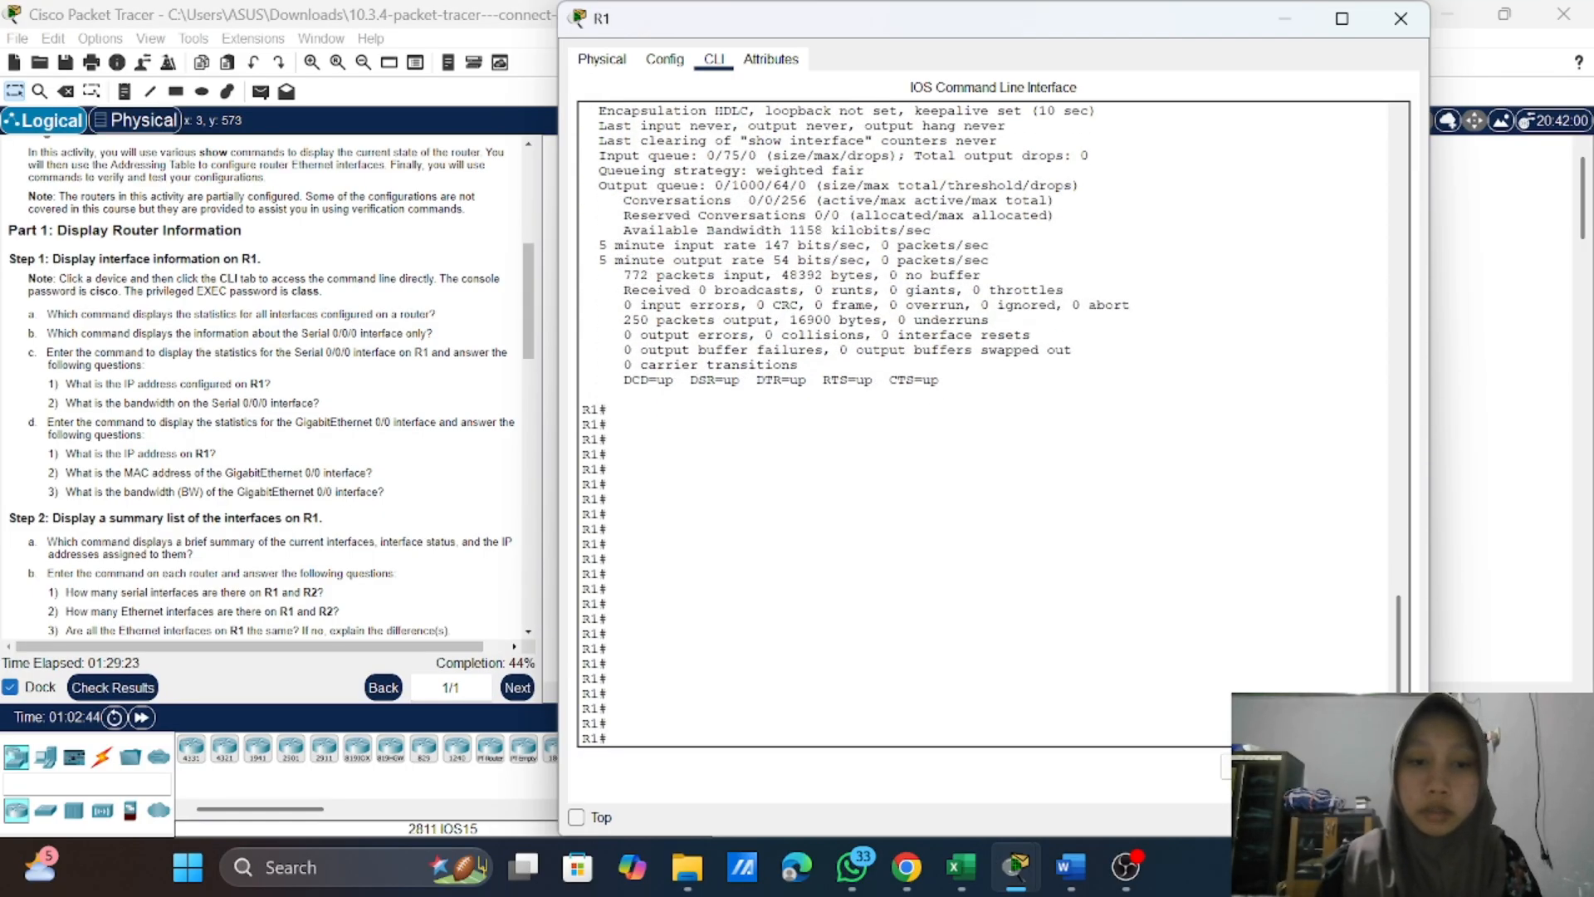
Step: Examine the Serial0/0/0 statistics for the IP address configured on R1 and the interface's bandwidth
scroll(988, 423, up, 3)
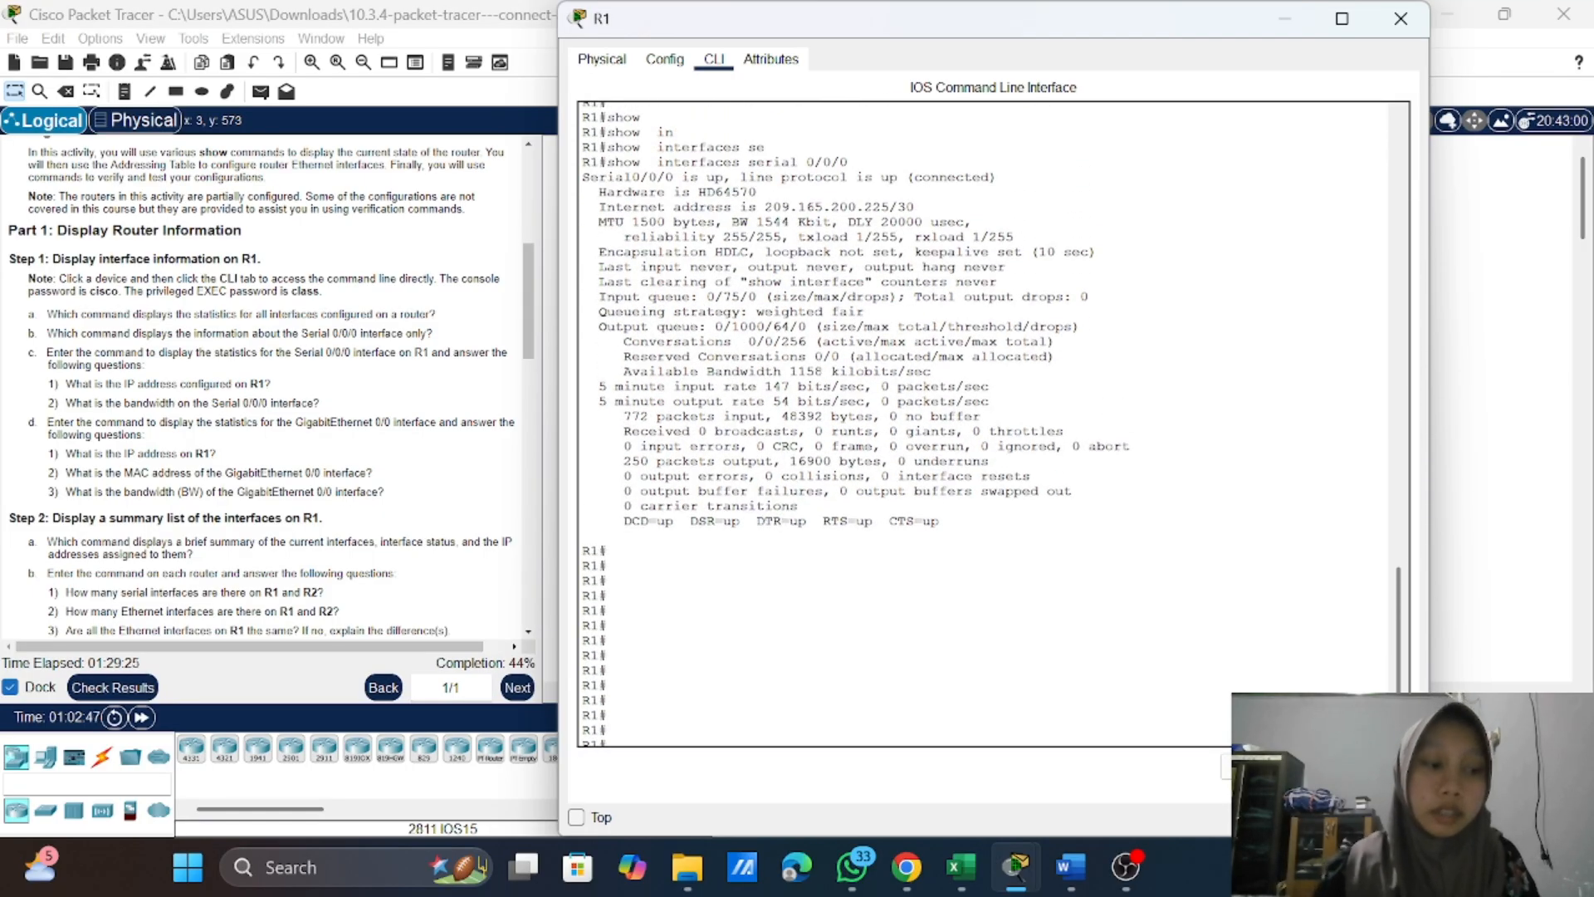
scroll(988, 424, up, 4)
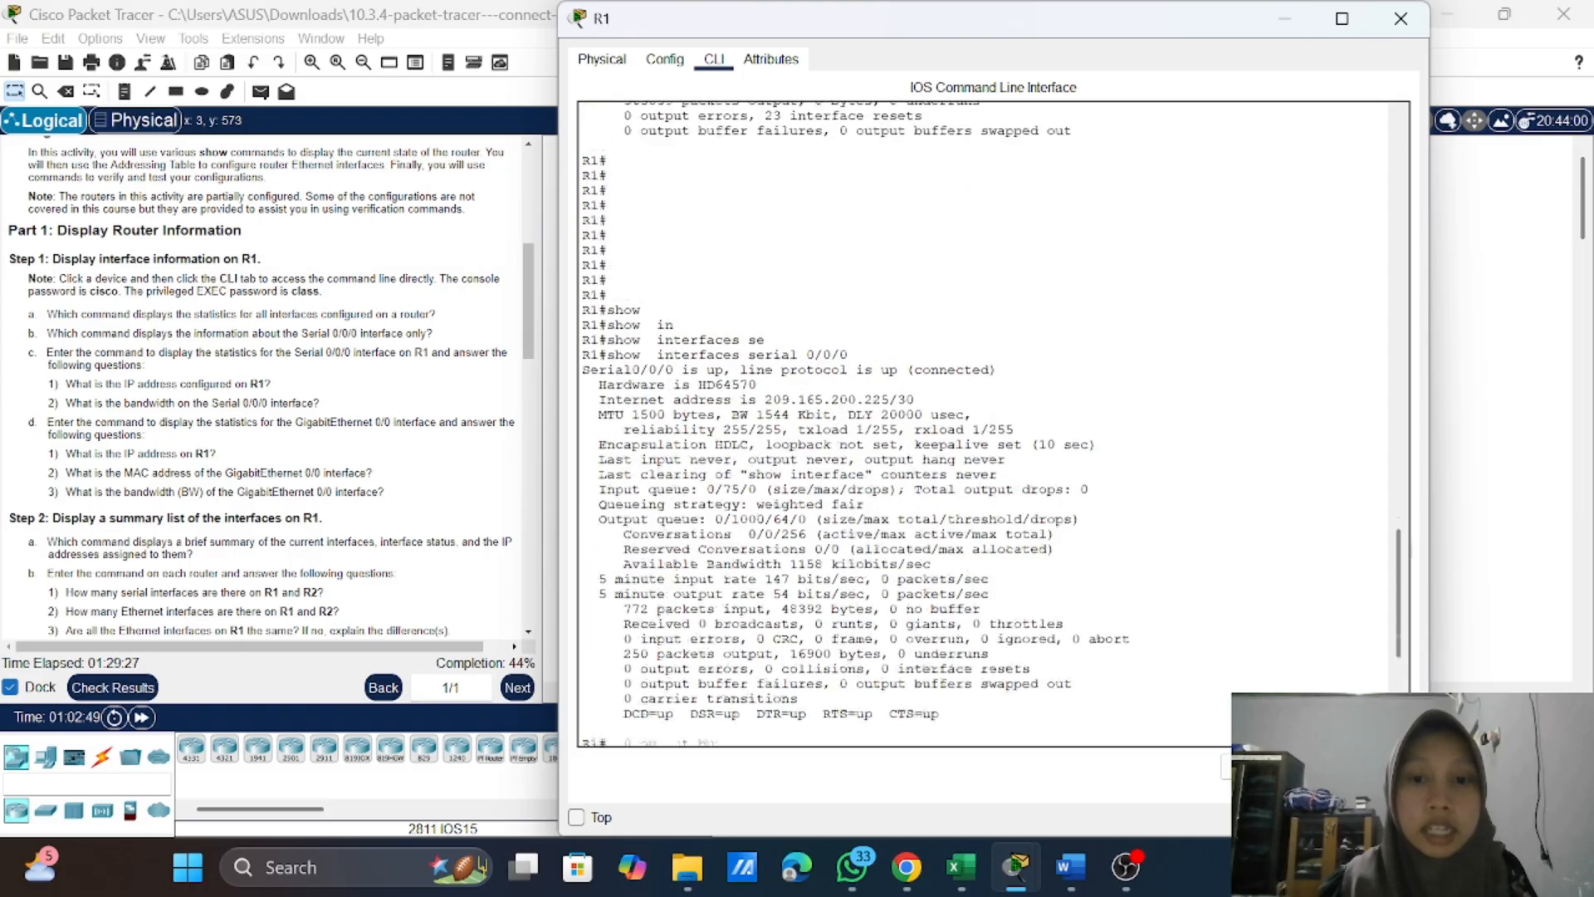
scroll(988, 424, down, 8)
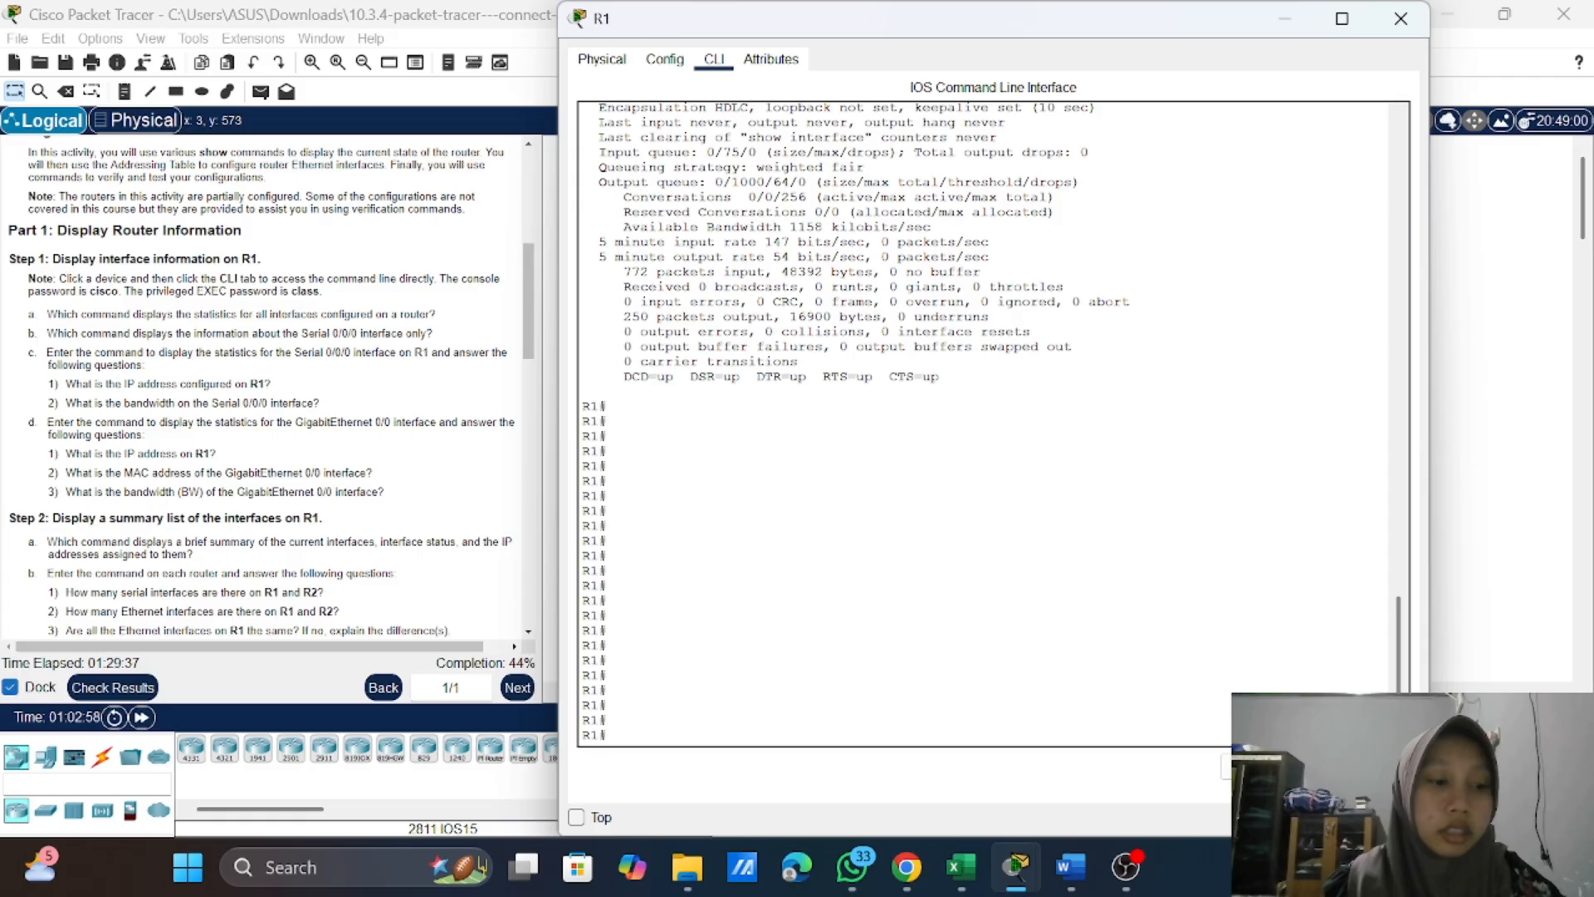
scroll(855, 423, up, 2)
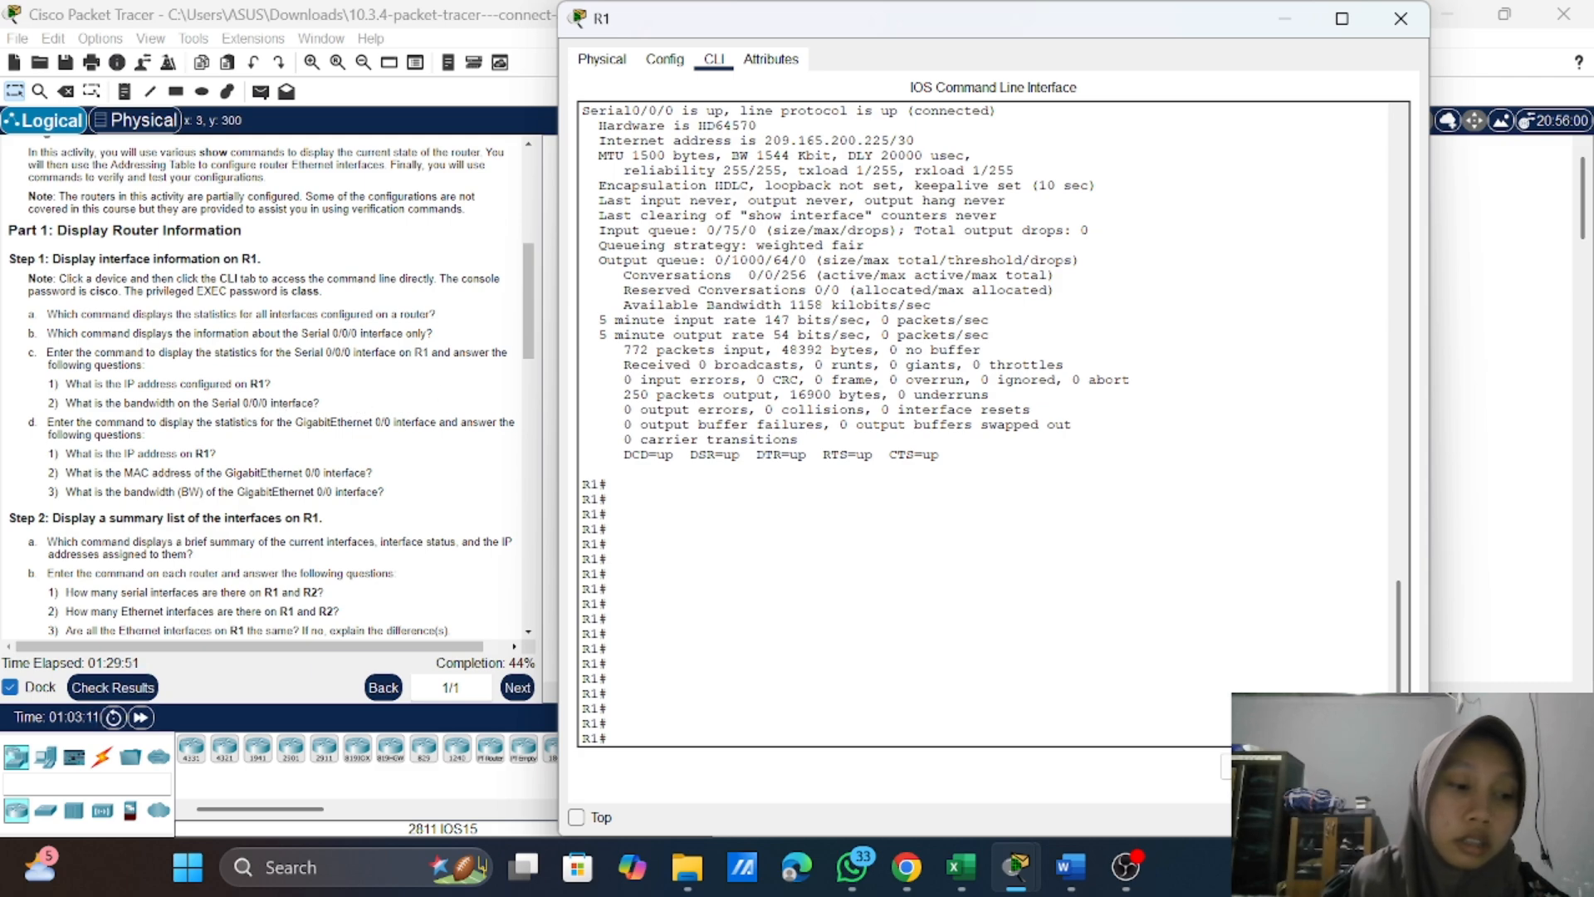
scroll(988, 423, up, 5)
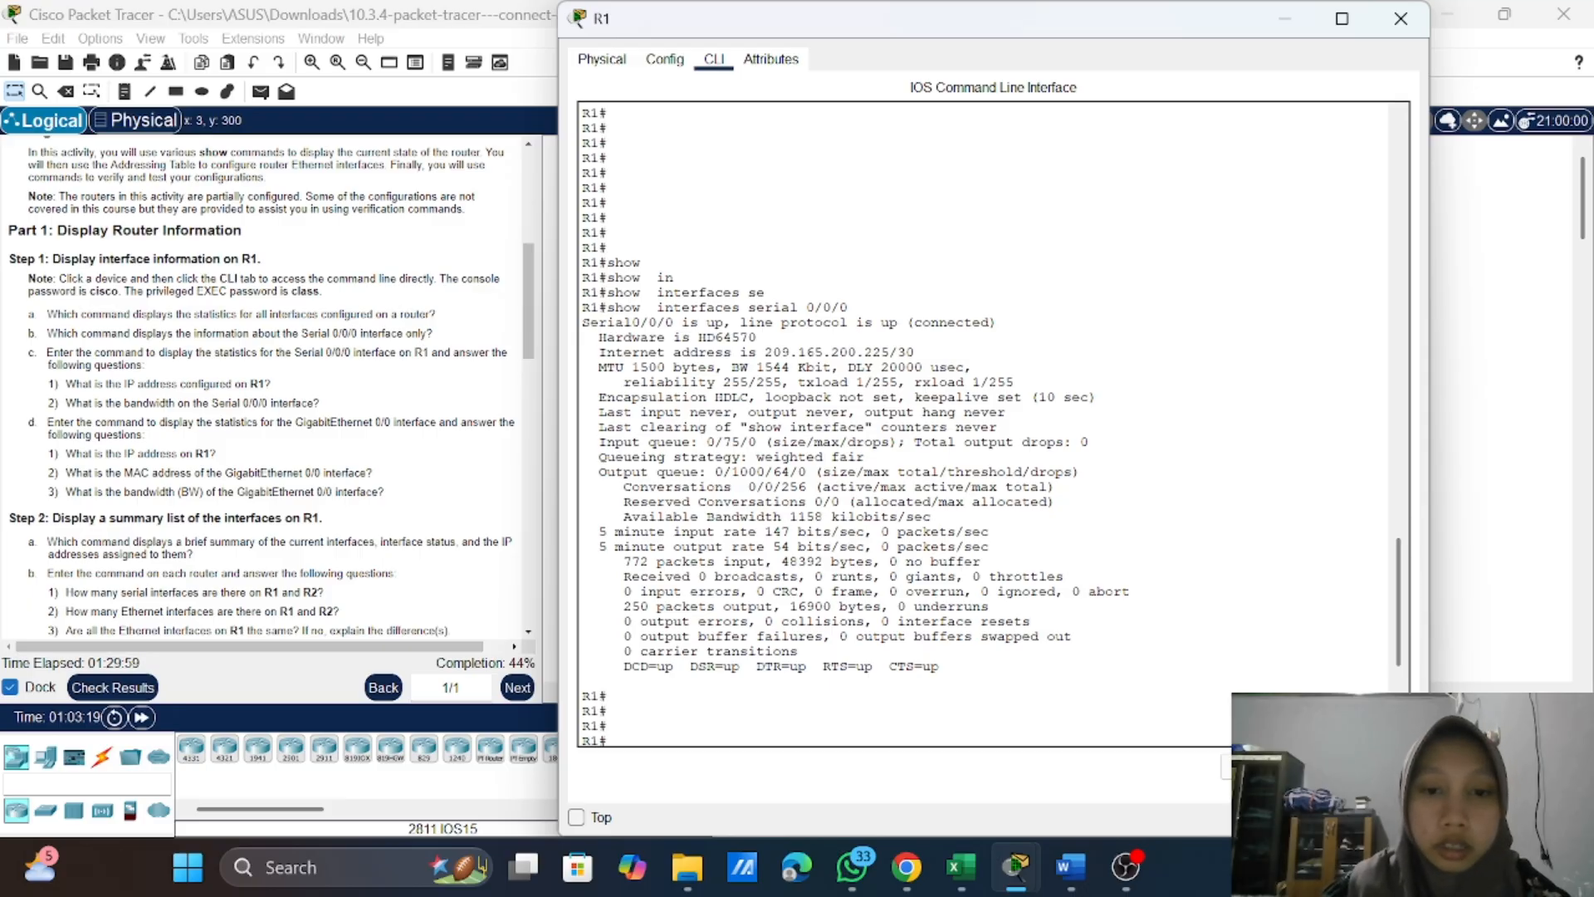
drag(757, 352, 916, 352)
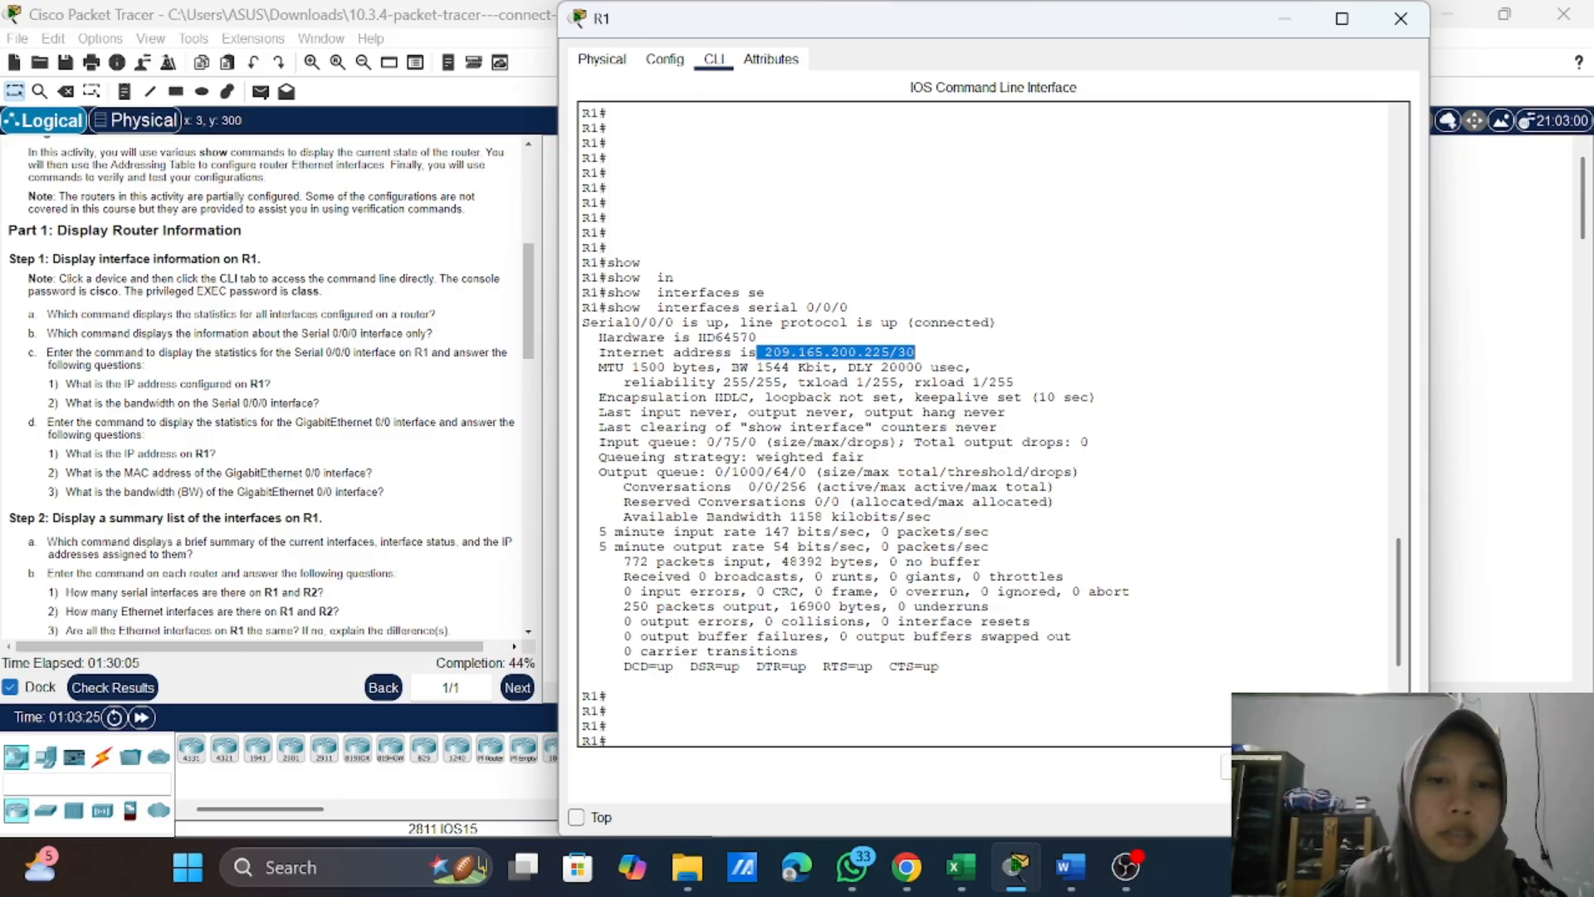
click(915, 353)
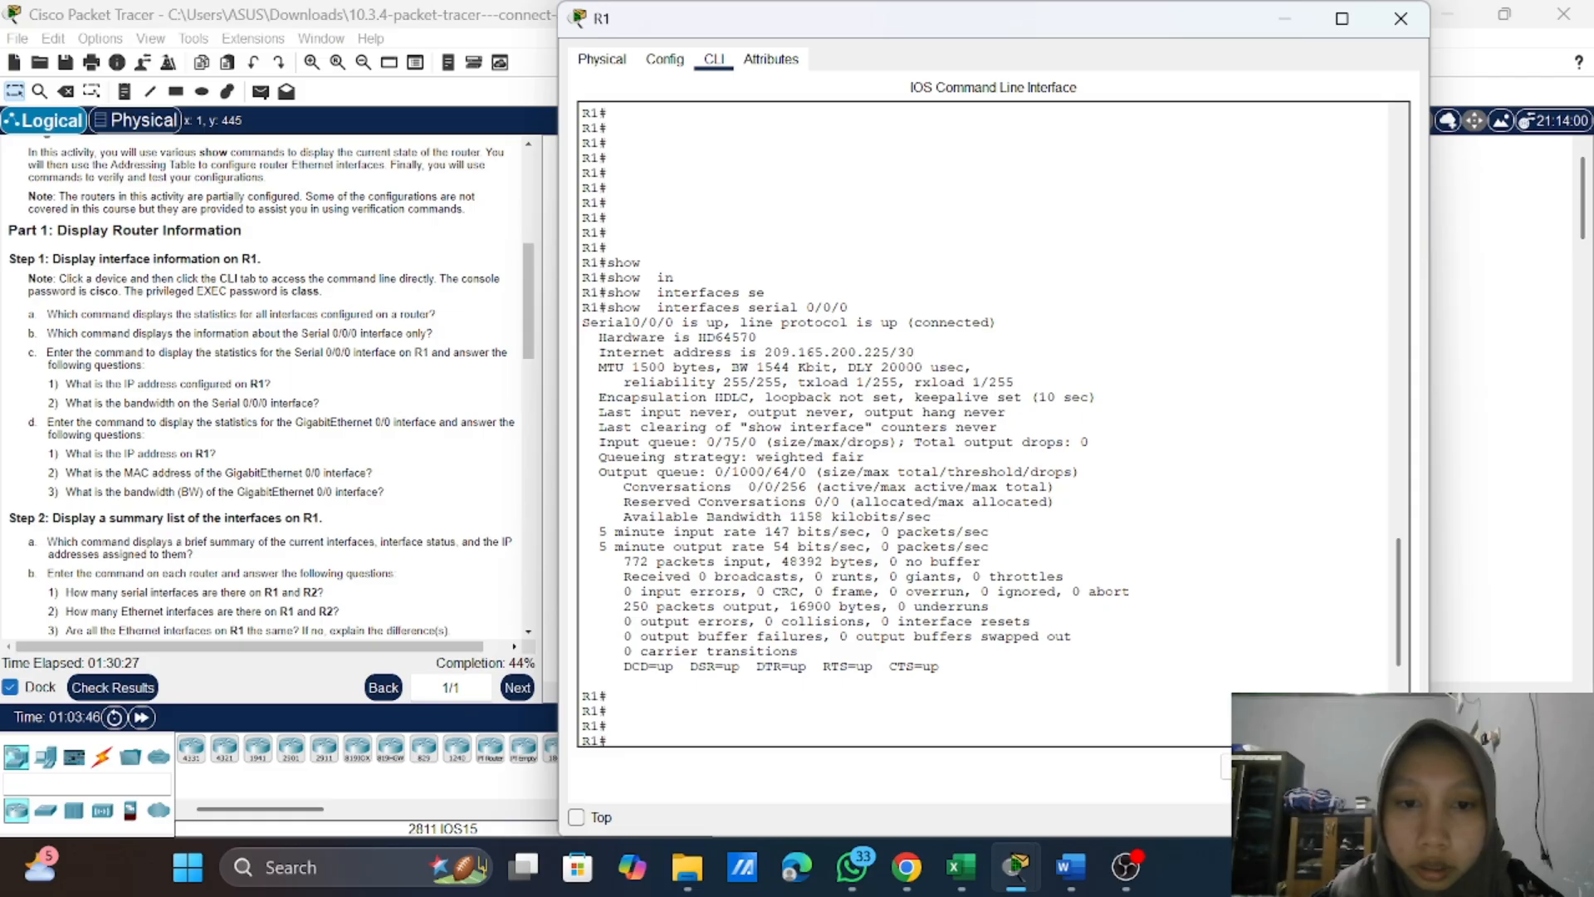
drag(731, 367, 838, 367)
key(Return)
key(Return)
key(Return)
key(Return)
key(Return)
key(Return)
key(Return)
key(Return)
key(Return)
key(Return)
key(Return)
key(Return)
key(Return)
key(Return)
key(Return)
key(Return)
key(Return)
key(Return)
key(Return)
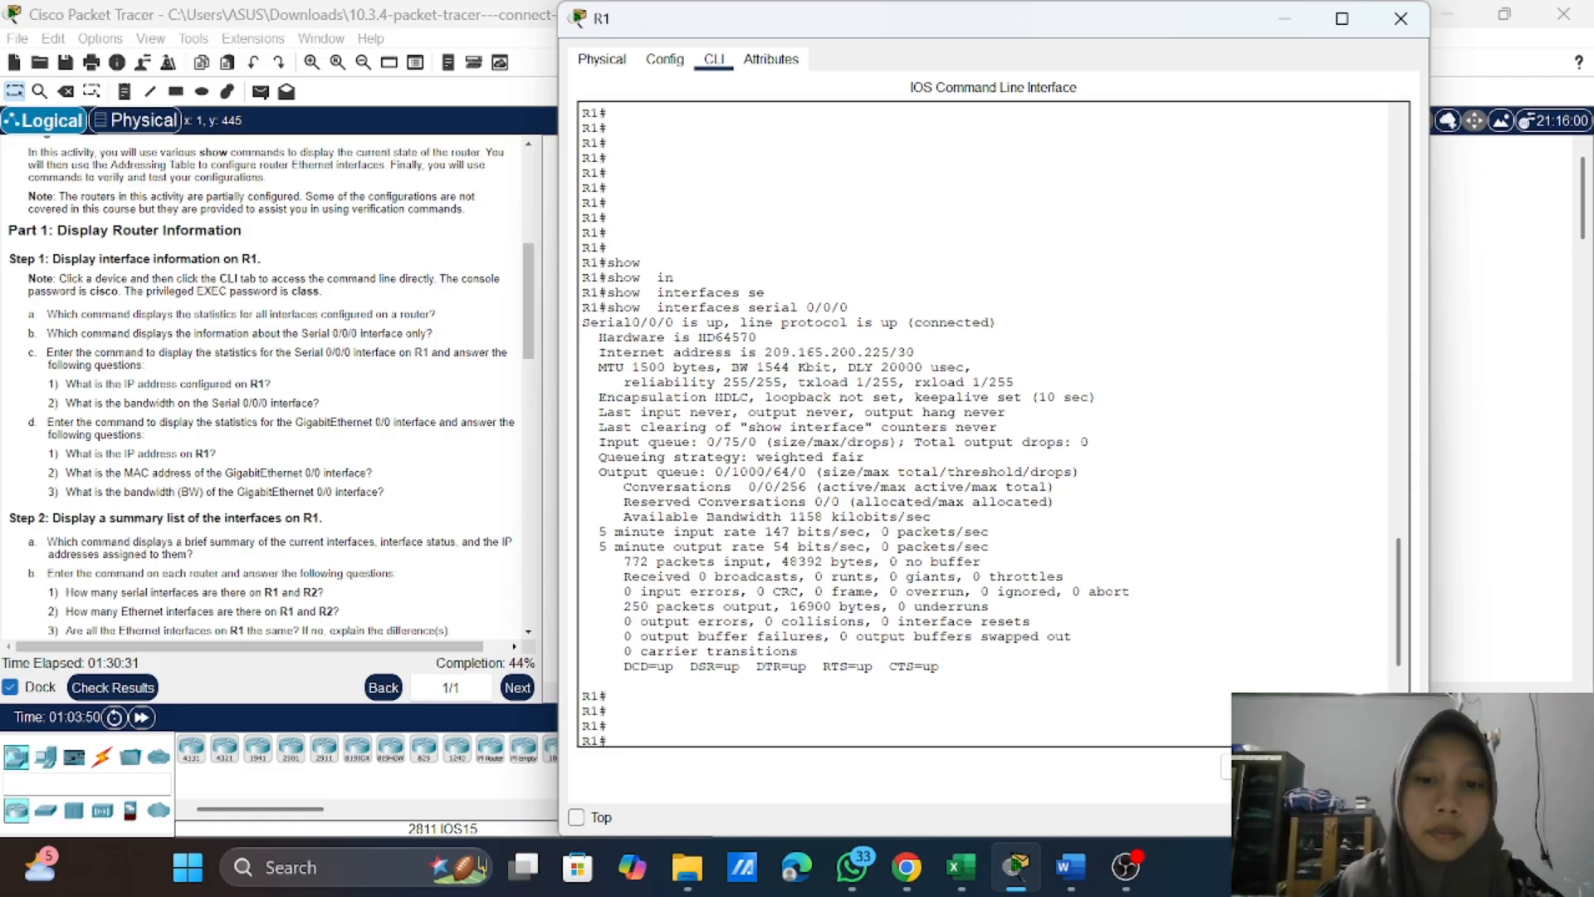
Step: Run show interfaces gigabitEthernet 0/0 on R1 and bring its output through to a fresh prompt
scroll(262, 378, down, 1)
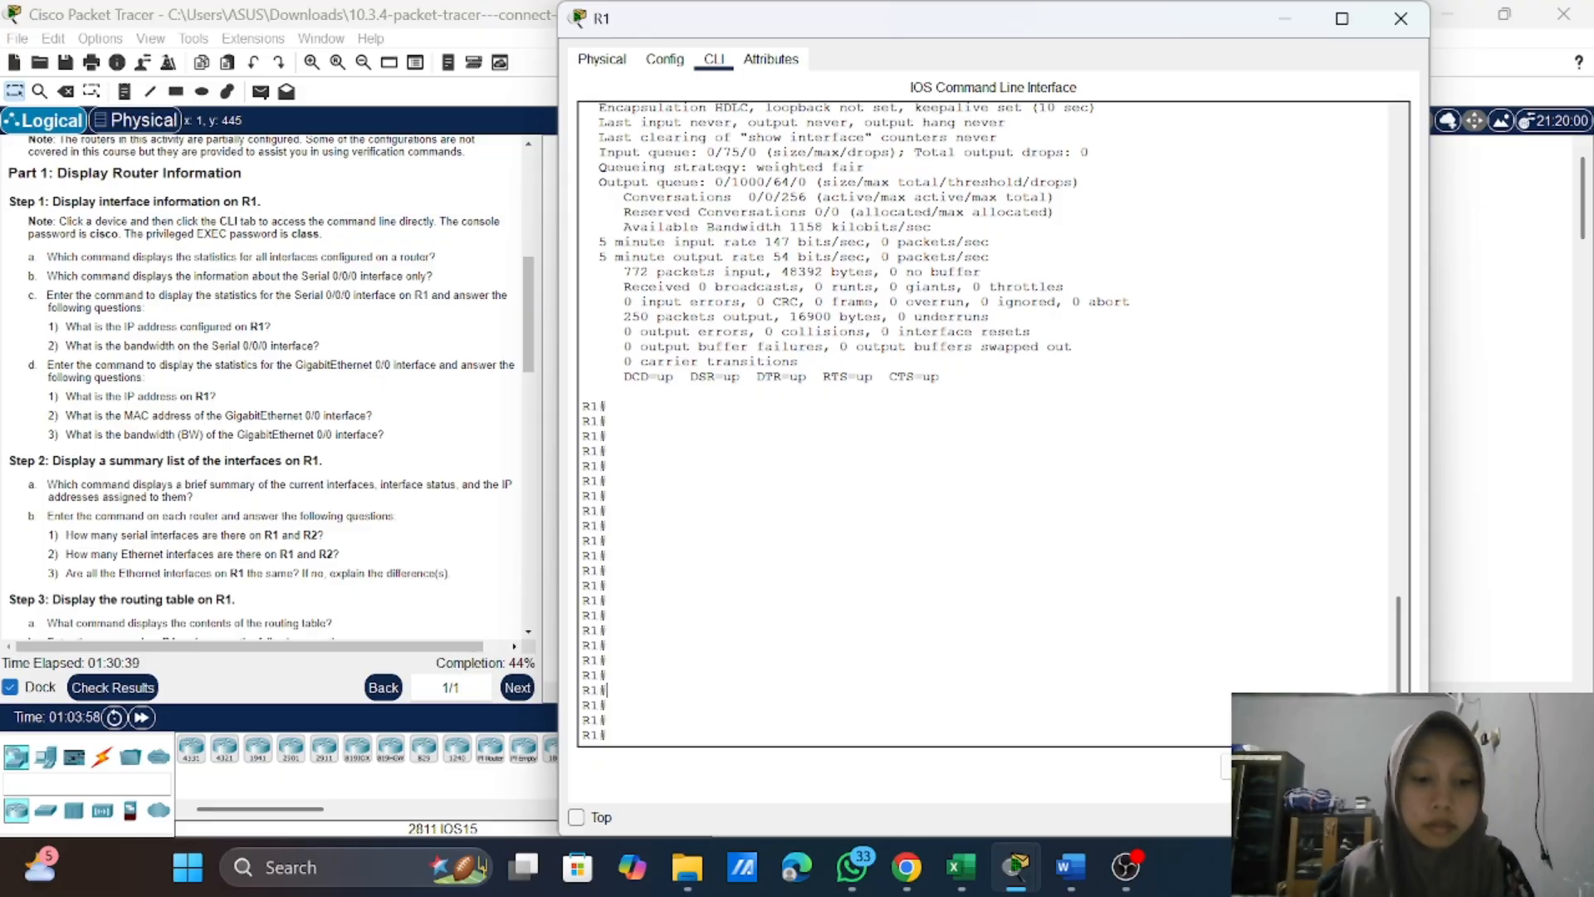
text(how in)
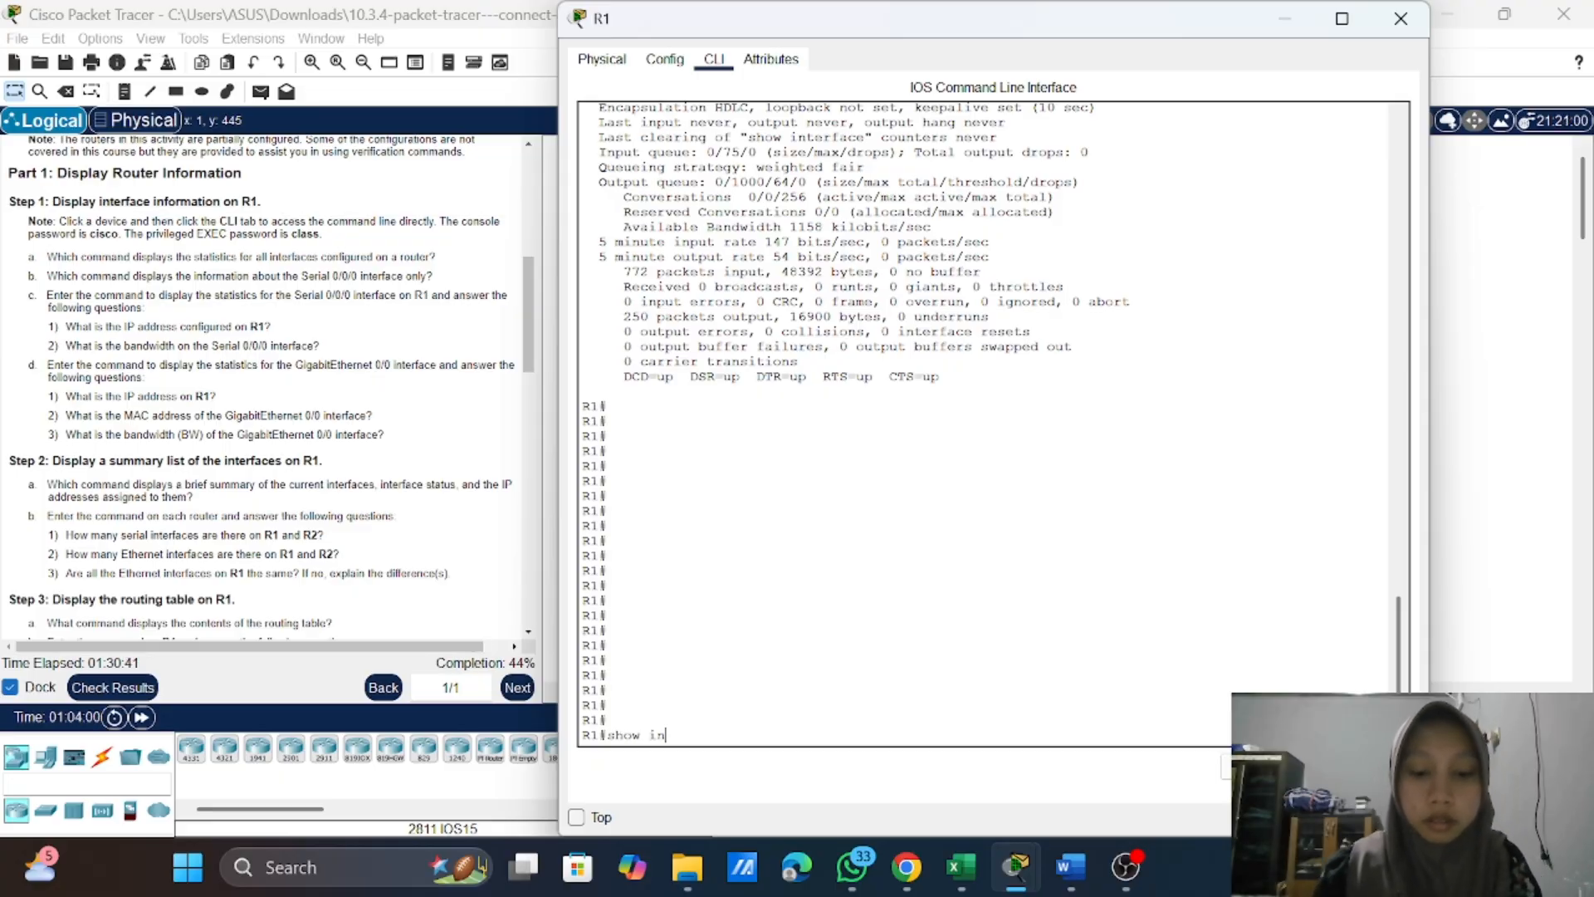
key(Tab)
text(gi)
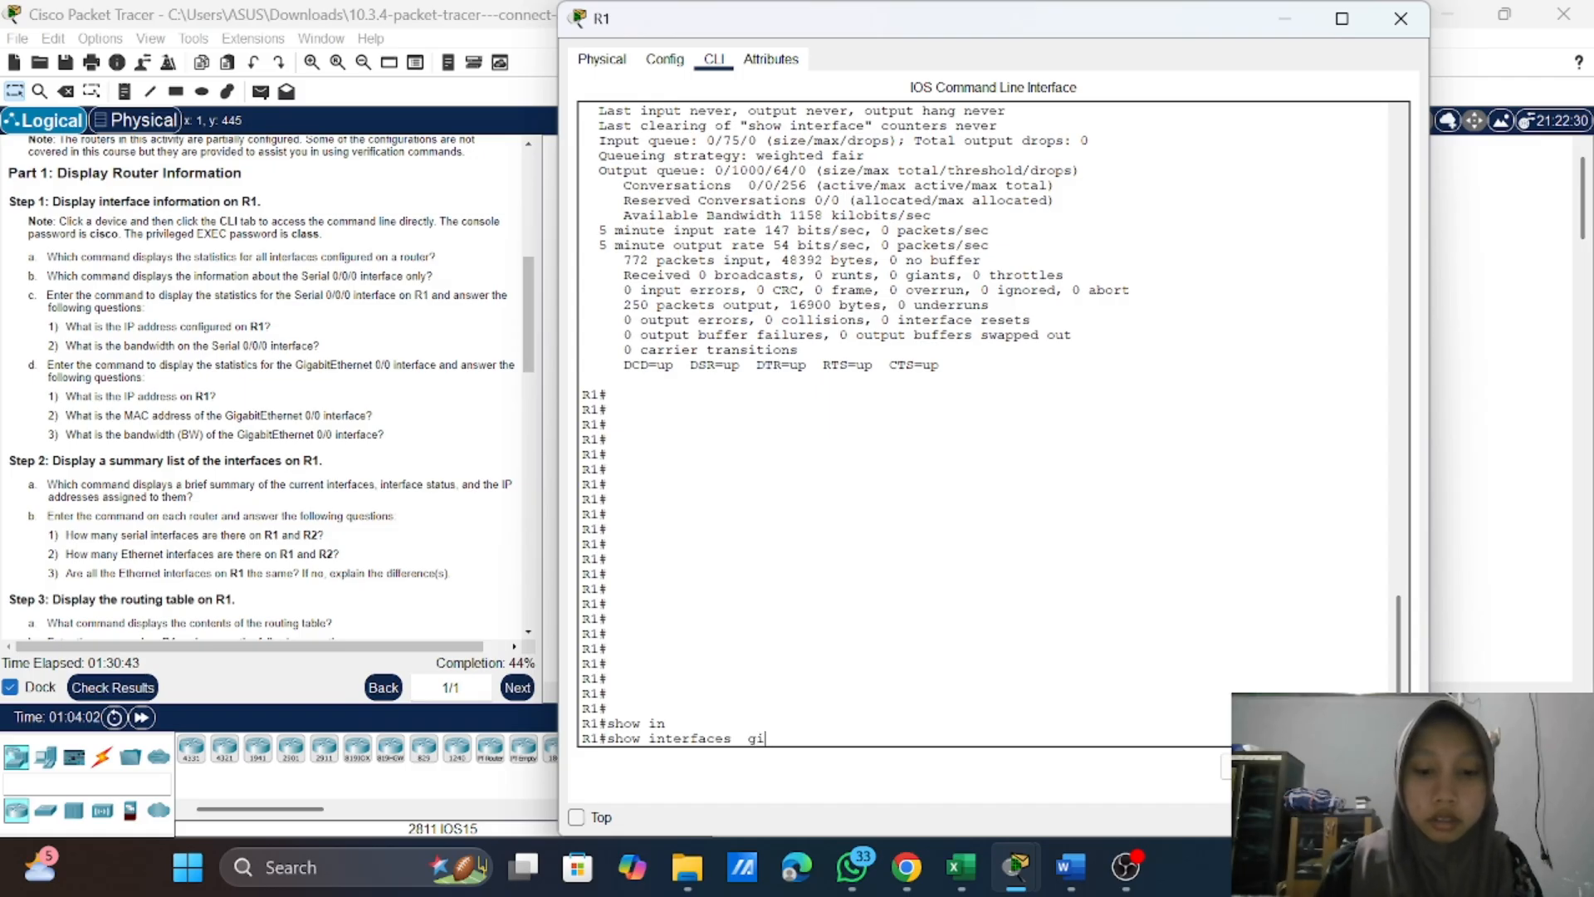
key(Tab)
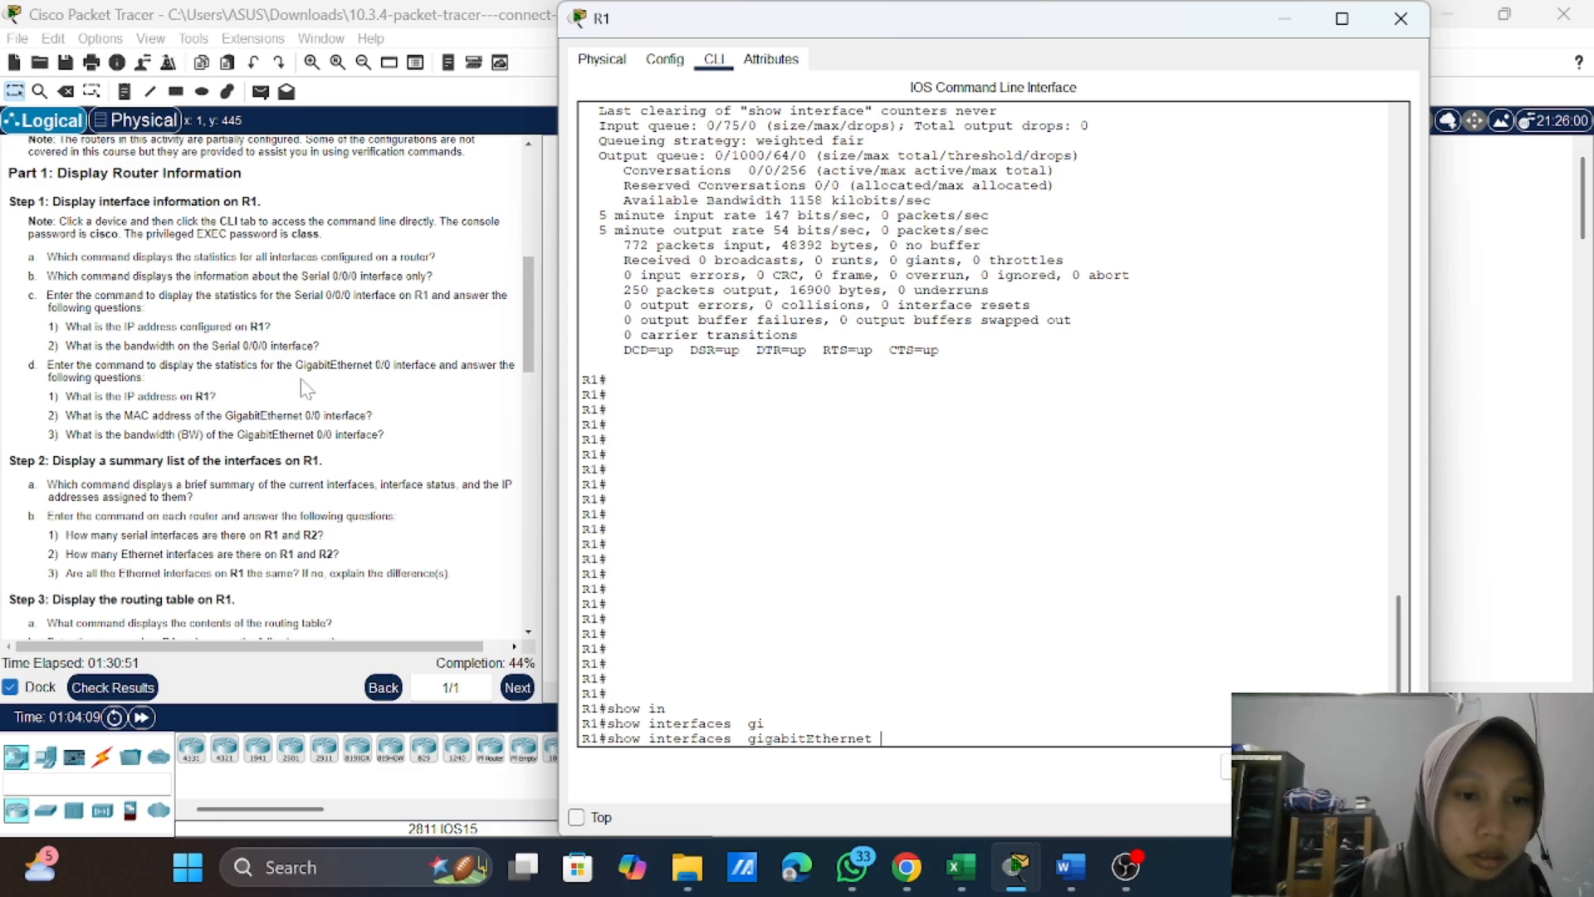
text(0.0)
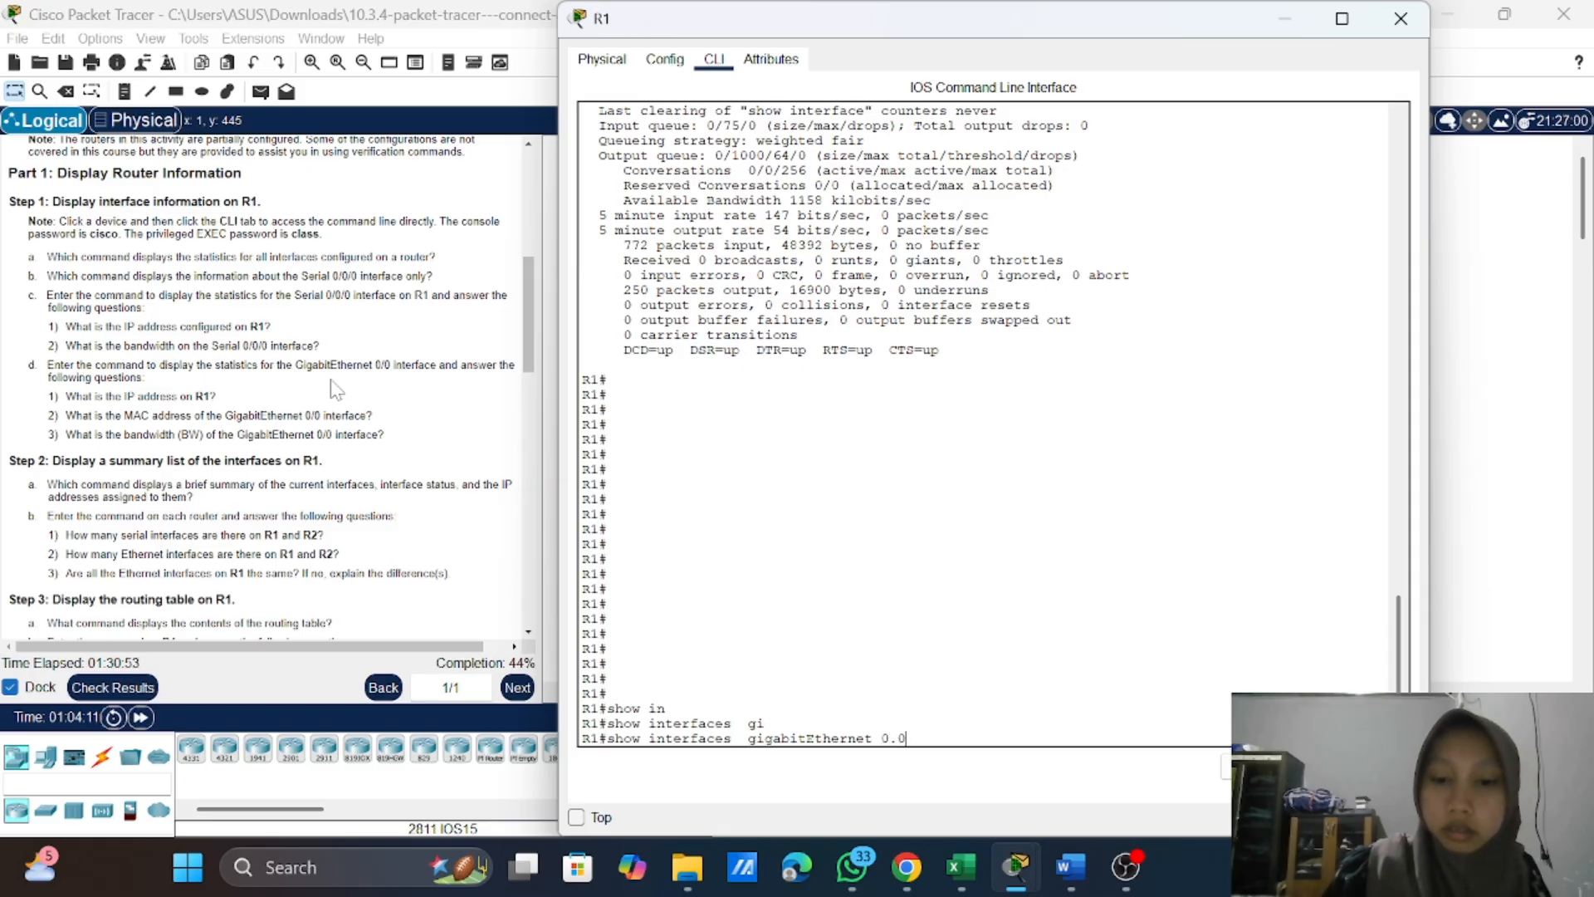
key(BackSpace)
key(BackSpace)
text(/0)
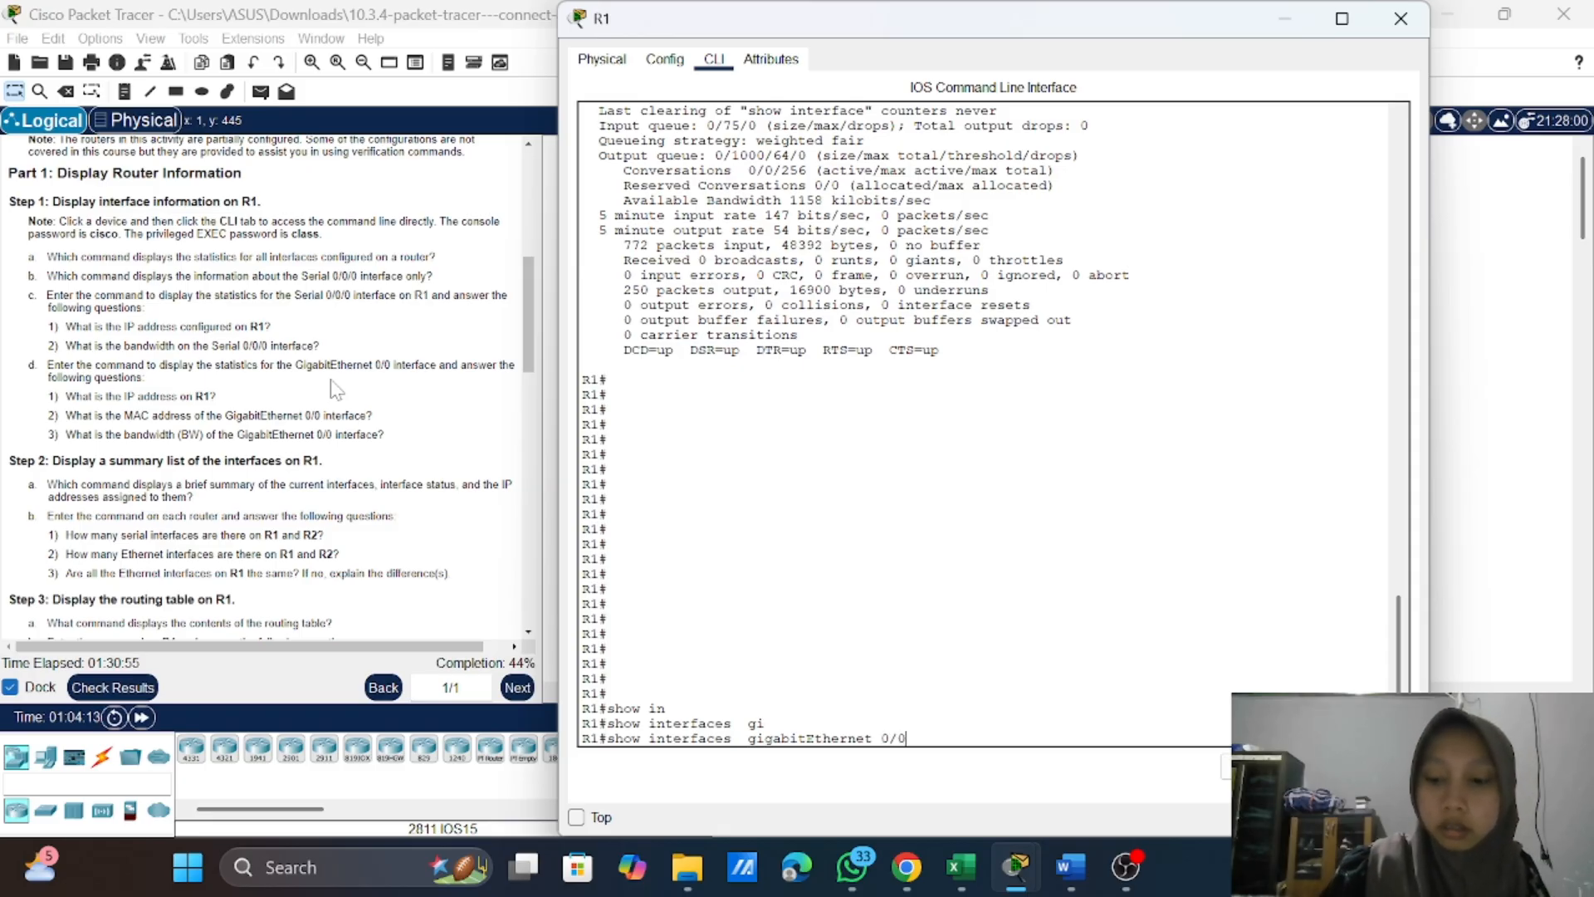
key(Return)
key(Return)
key(Return)
key(Return)
key(Return)
key(Return)
key(Return)
key(Return)
key(Return)
key(Return)
key(Return)
key(Return)
key(Return)
key(Return)
key(Return)
key(Return)
key(Return)
key(Return)
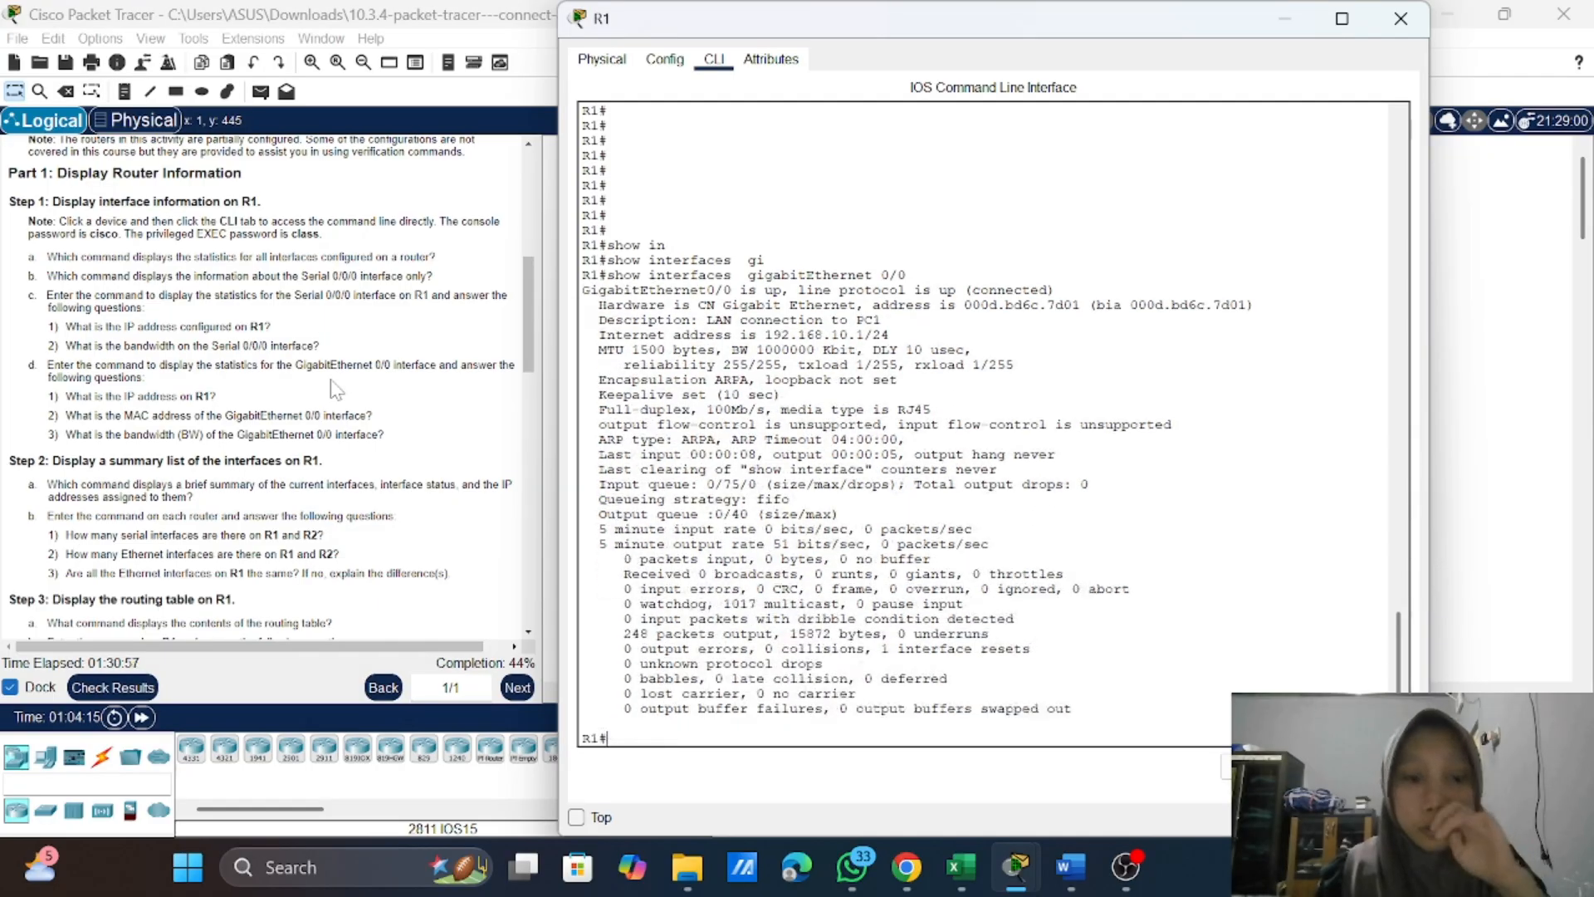
key(Return)
key(Return)
key(Return)
key(Return)
key(Return)
key(Return)
key(Return)
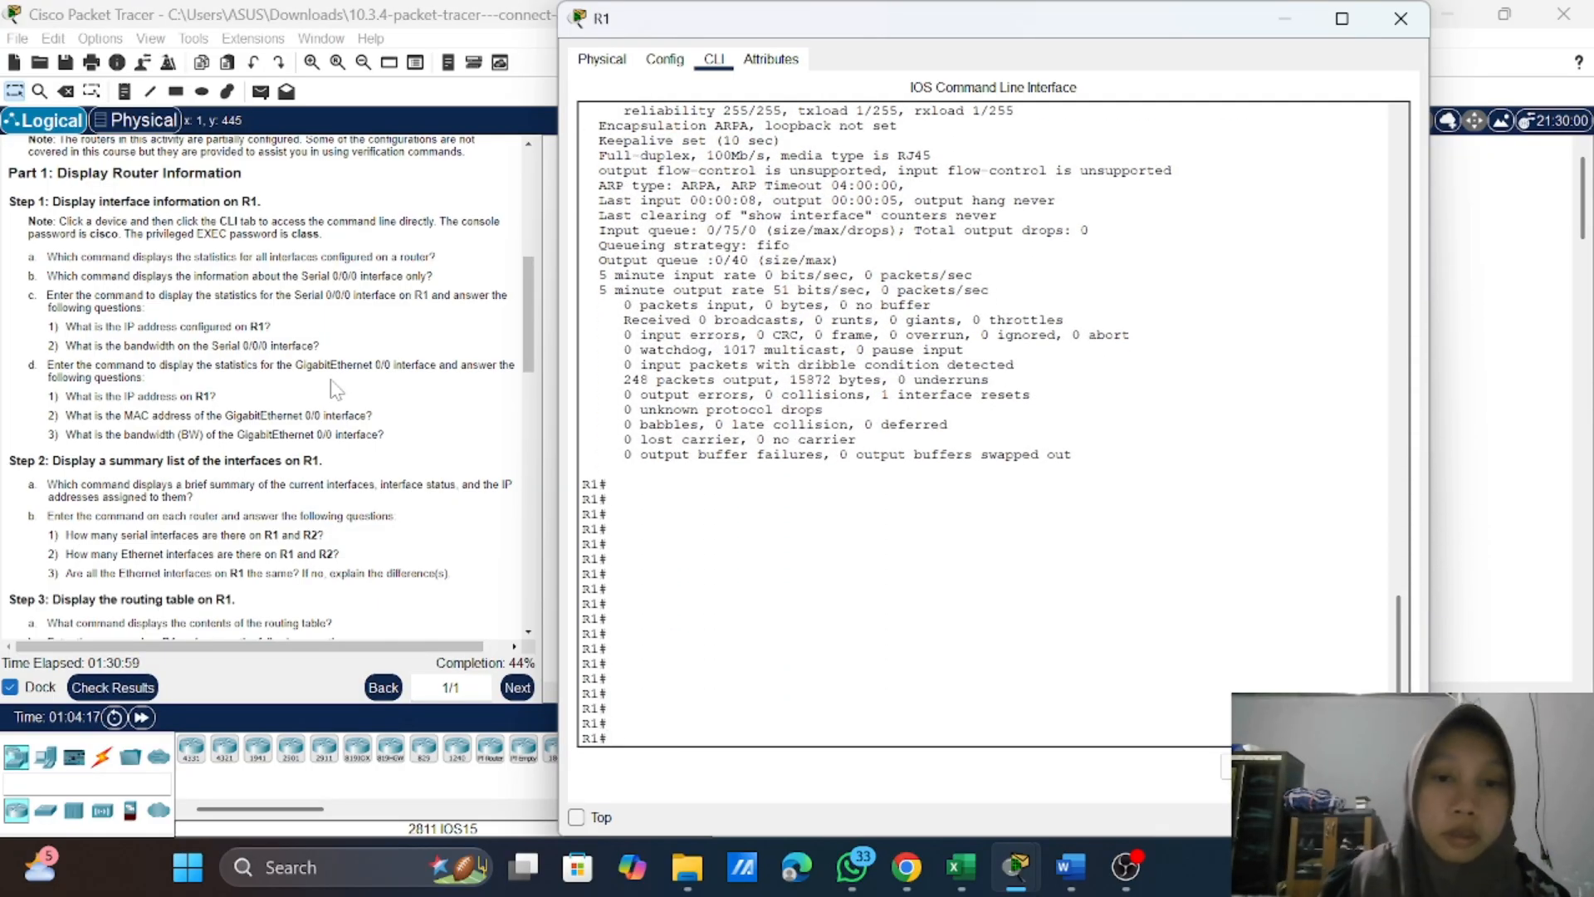
Step: Examine the GigabitEthernet0/0 statistics for R1's IP address, the interface's MAC address and its bandwidth
scroll(333, 388, up, 3)
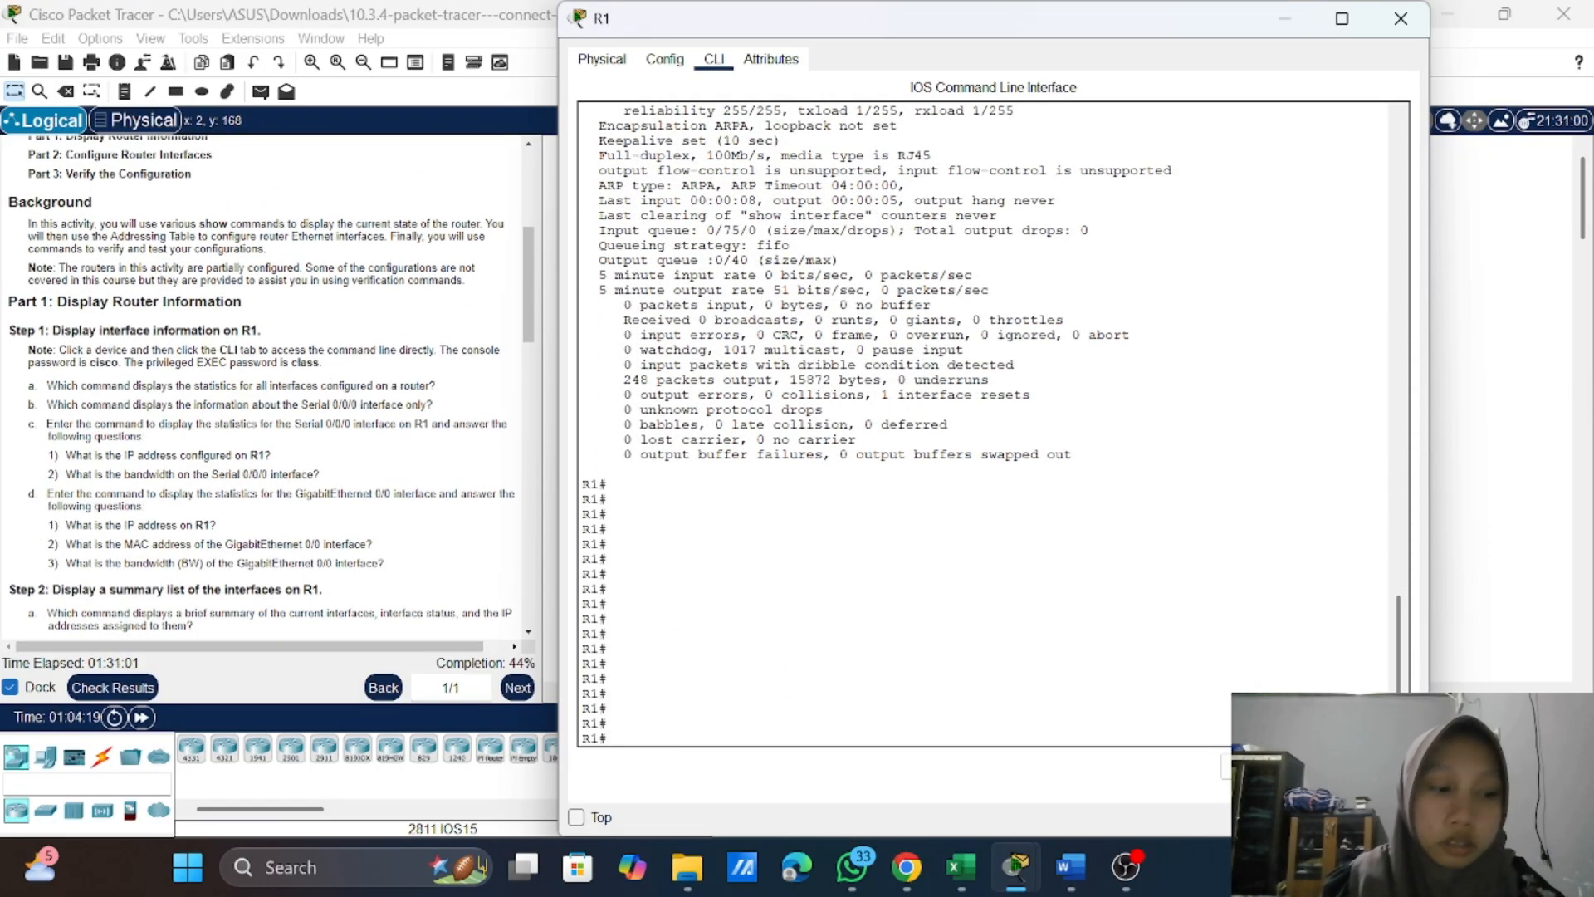
scroll(988, 415, up, 4)
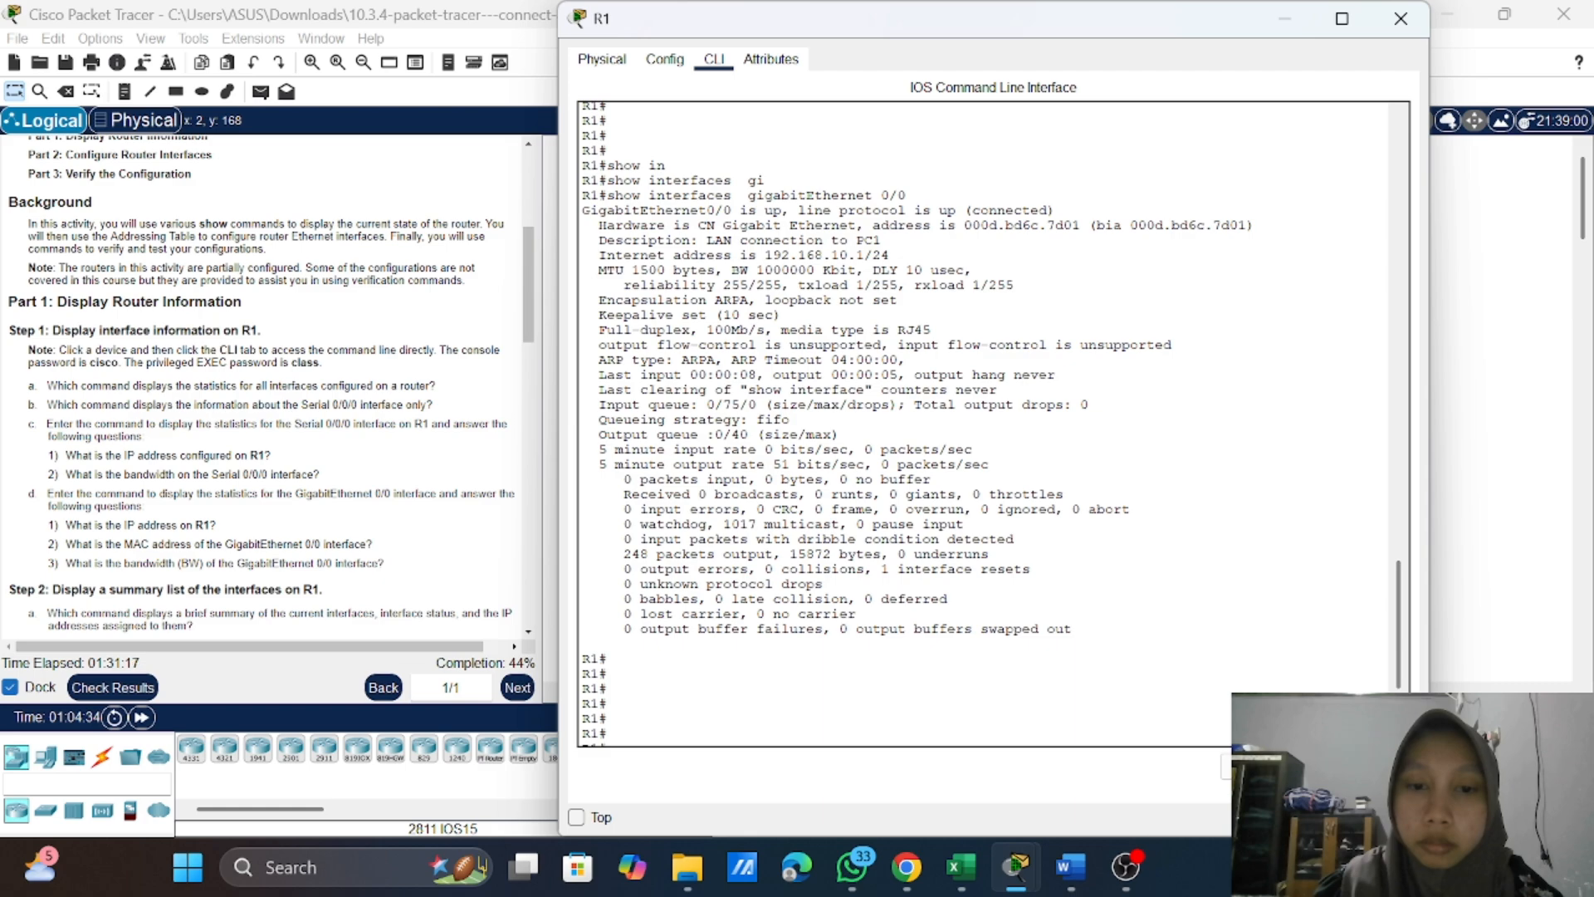
scroll(913, 415, up, 1)
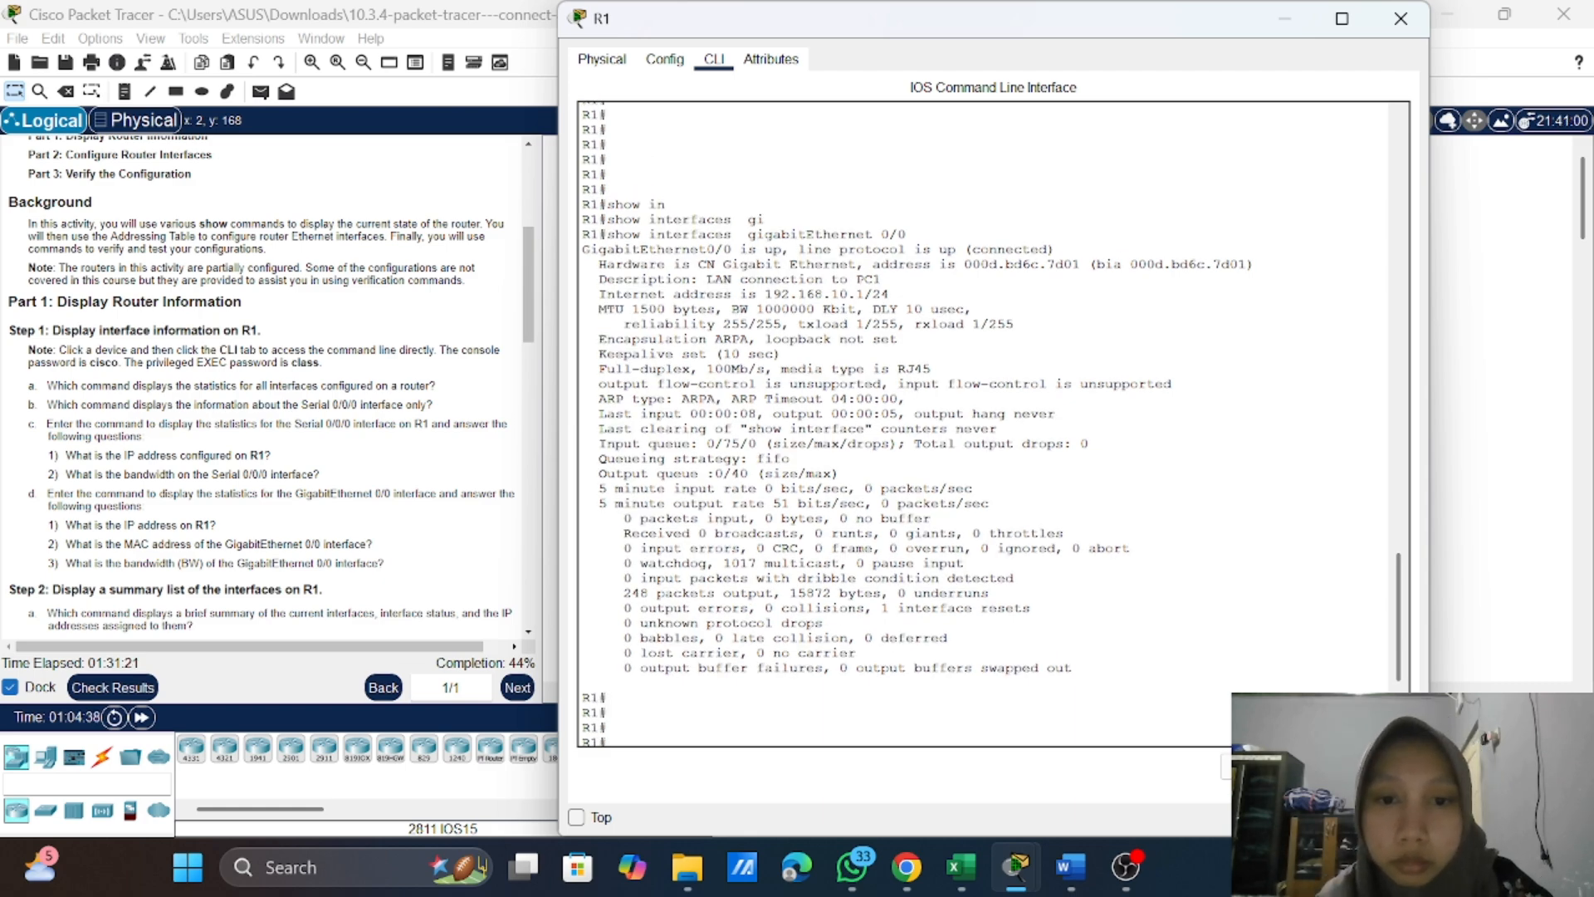
drag(758, 295, 897, 297)
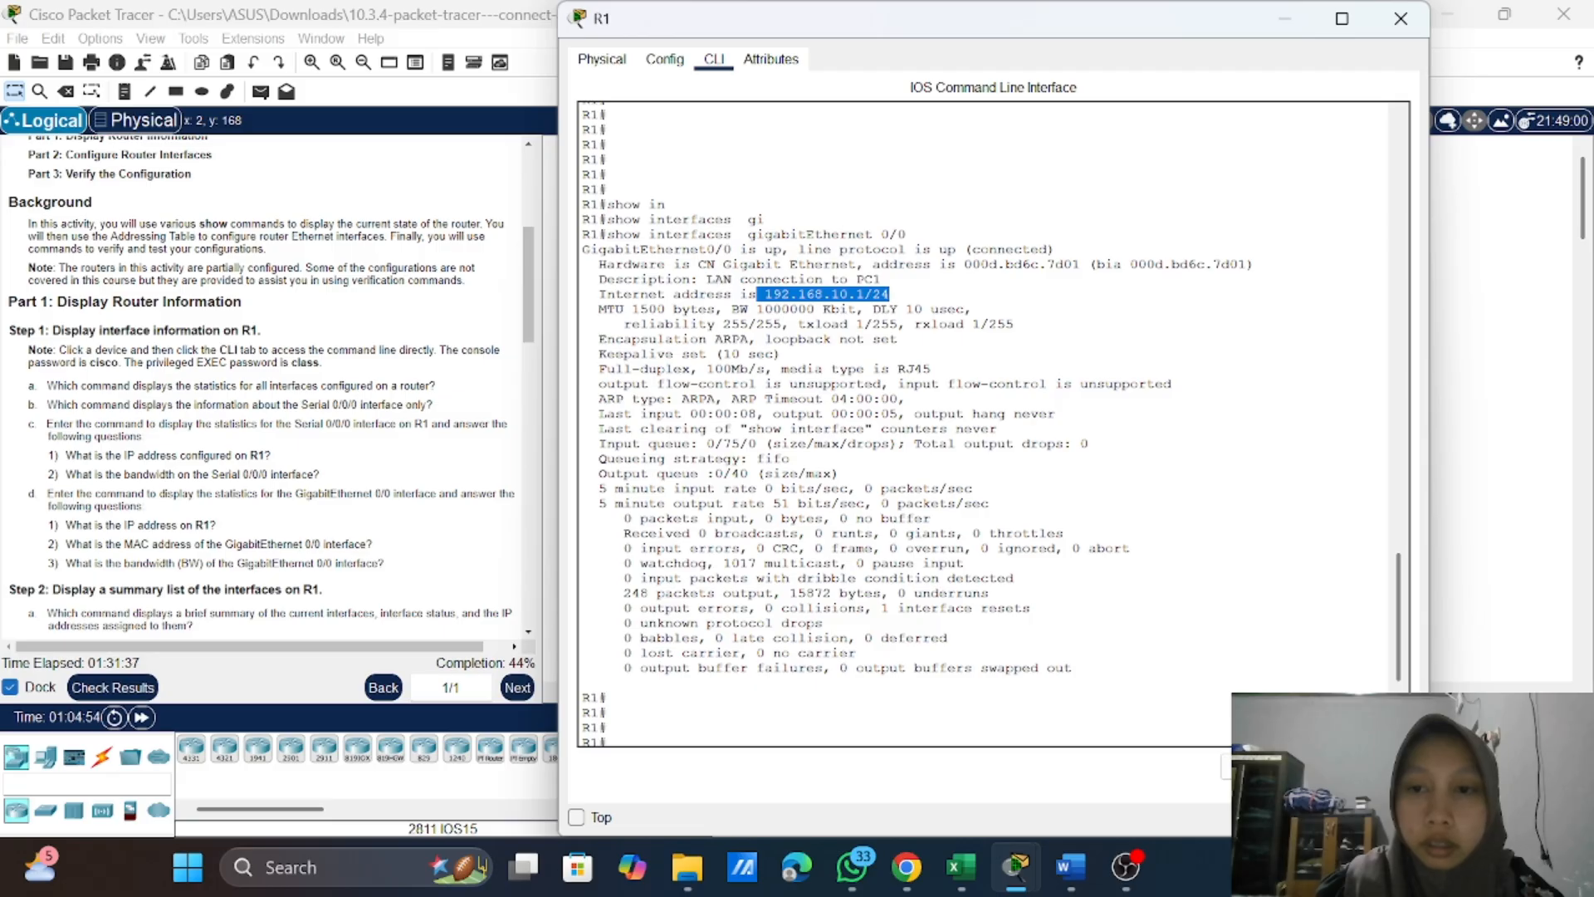
drag(1139, 264, 1222, 264)
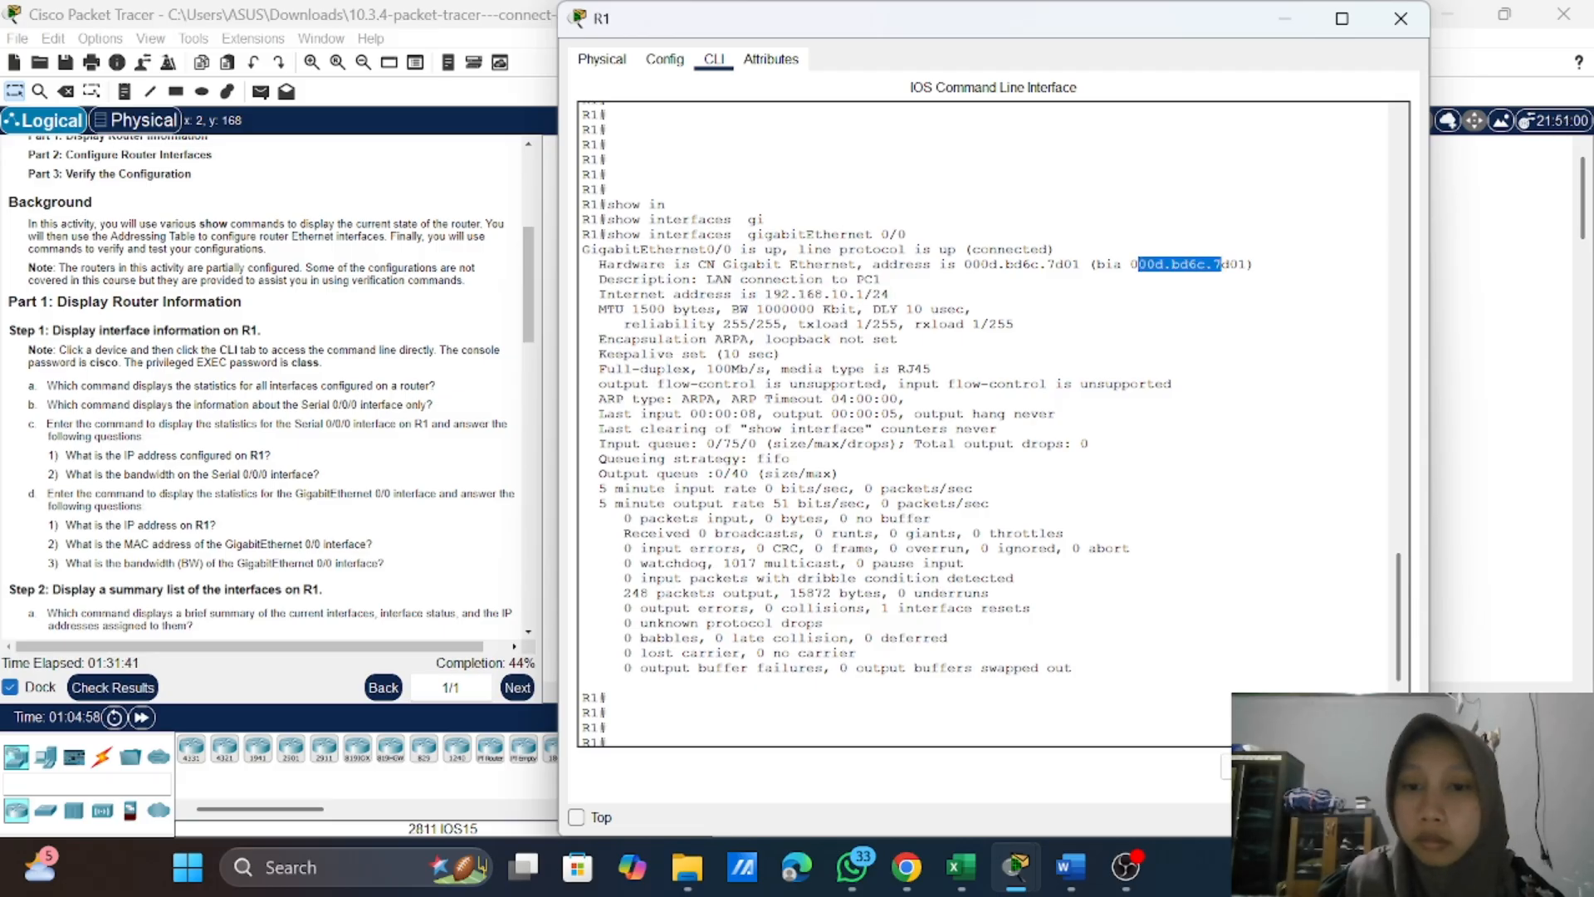
drag(1222, 264, 1248, 264)
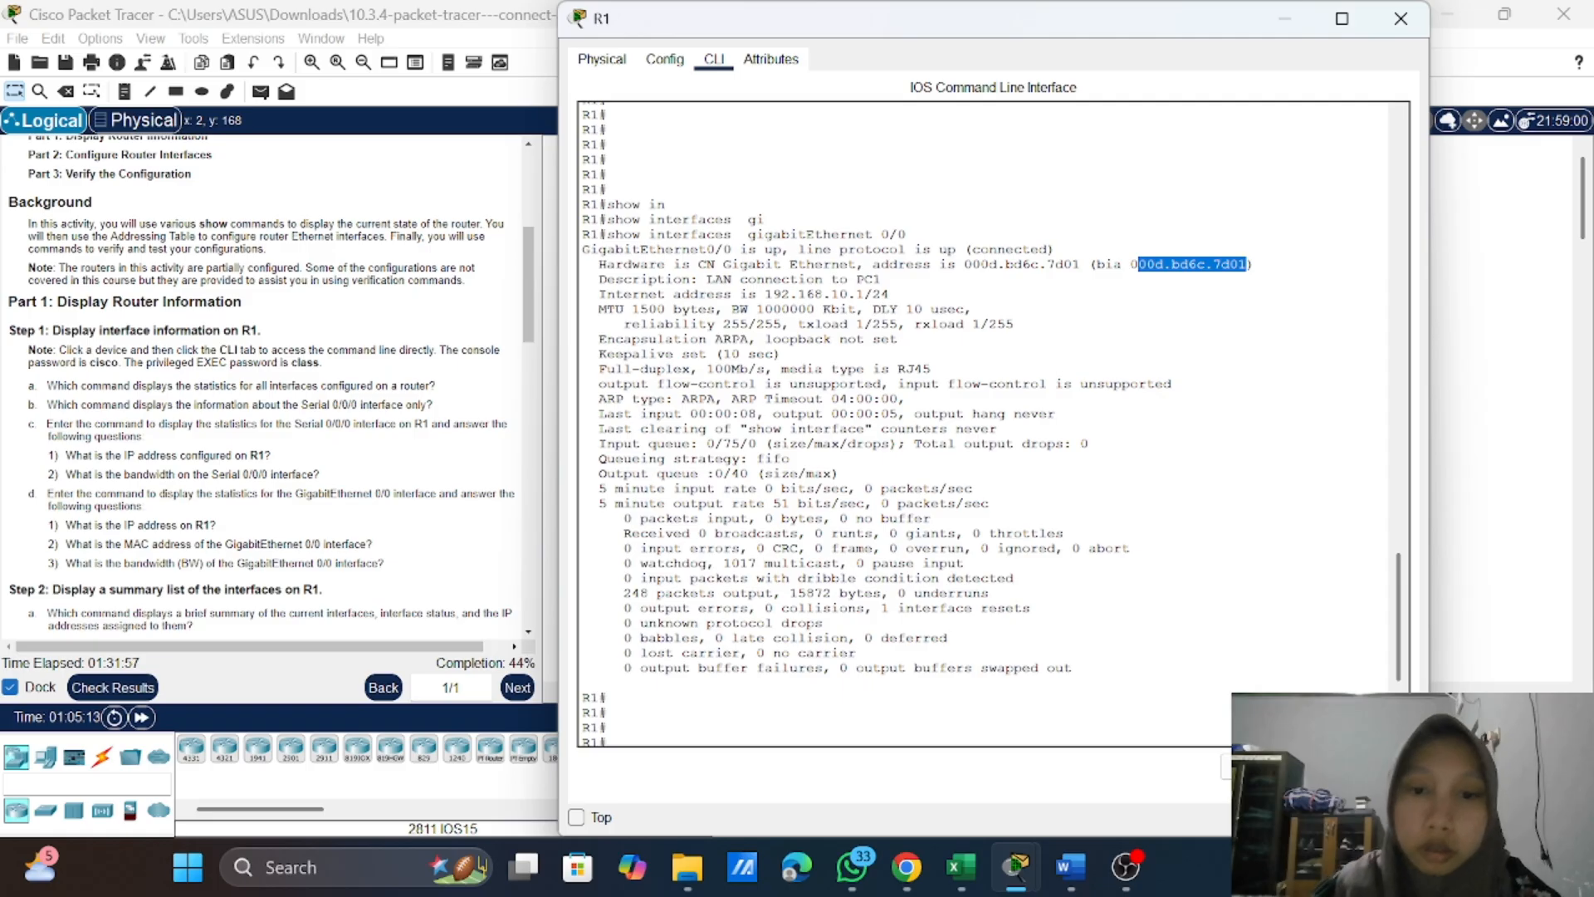
click(890, 294)
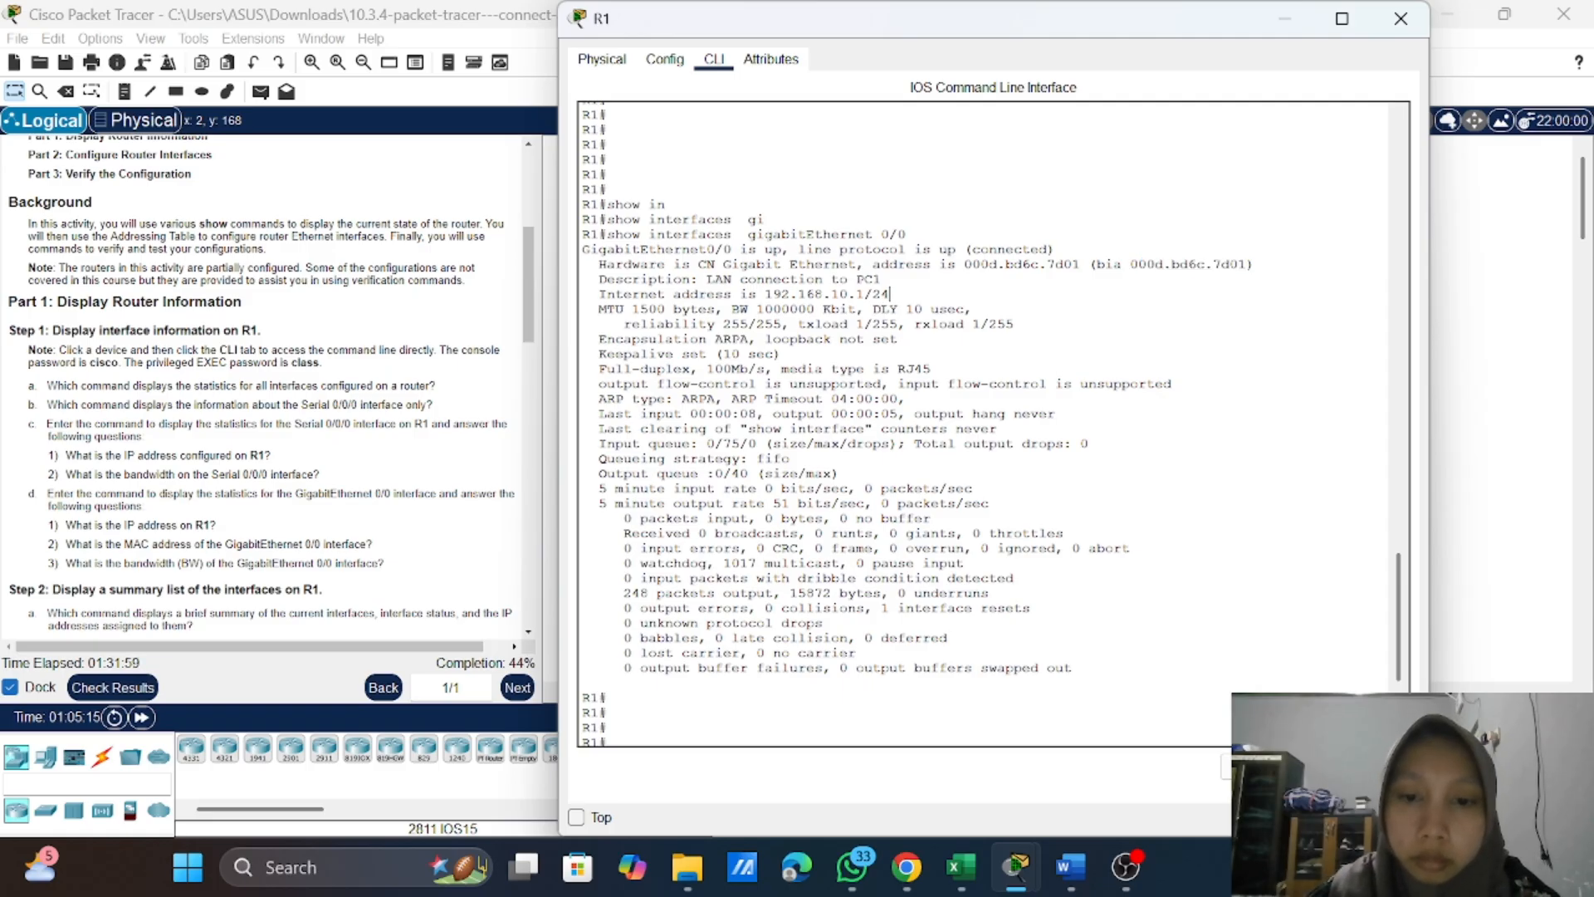
scroll(993, 423, down, 1)
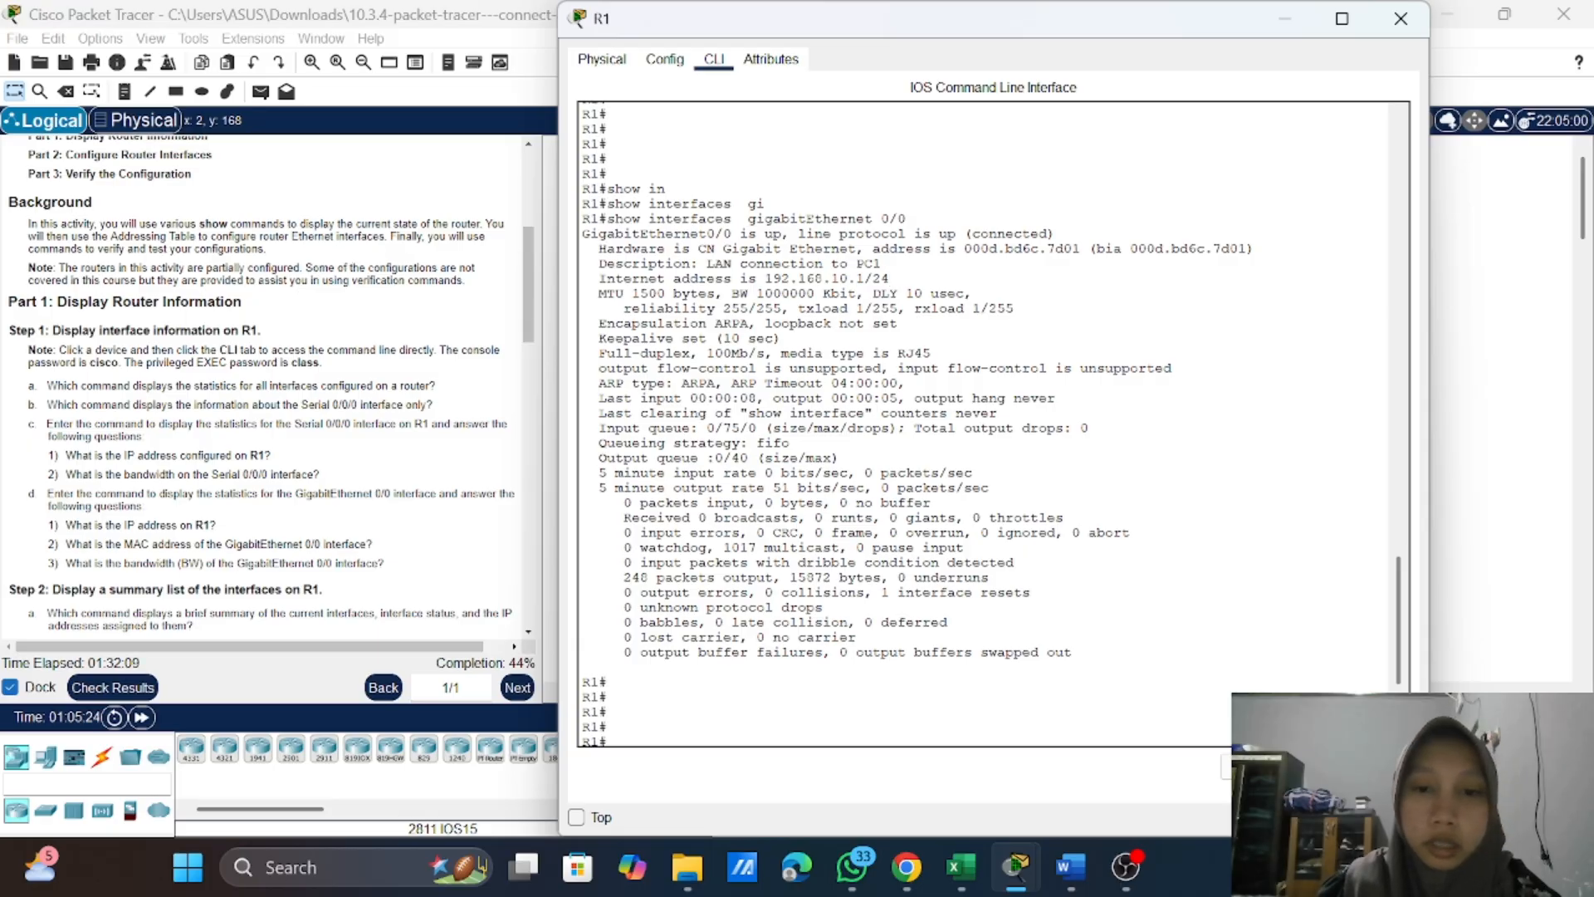
drag(756, 294, 857, 294)
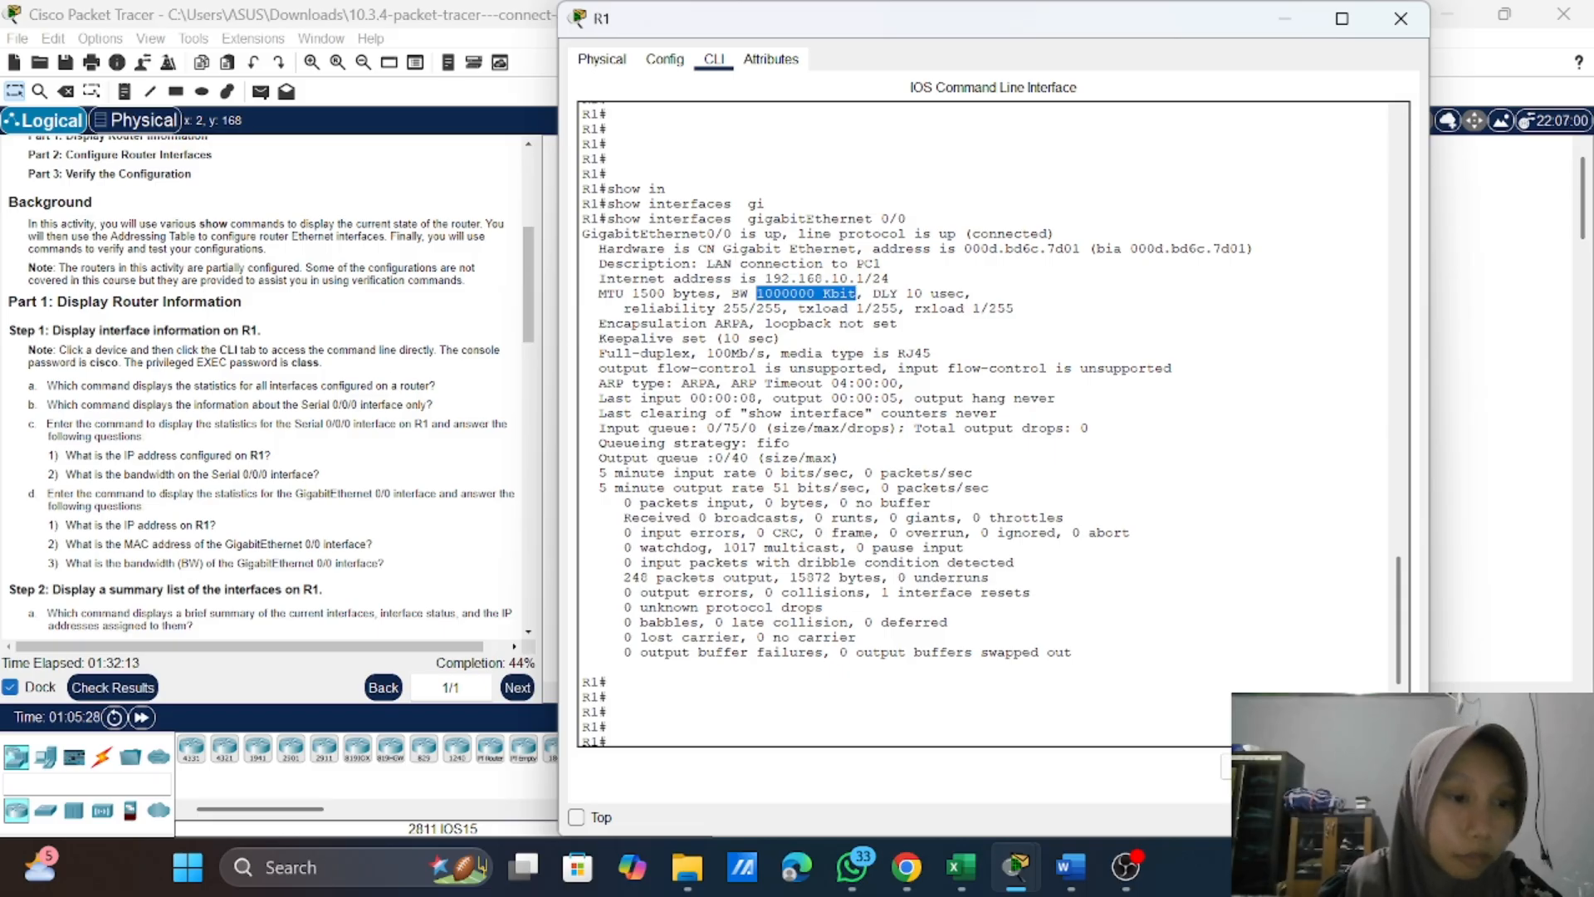
Step: Run show ip interface brief on R1 to display the summary of its interfaces, their status and IP addresses
scroll(261, 386, down, 3)
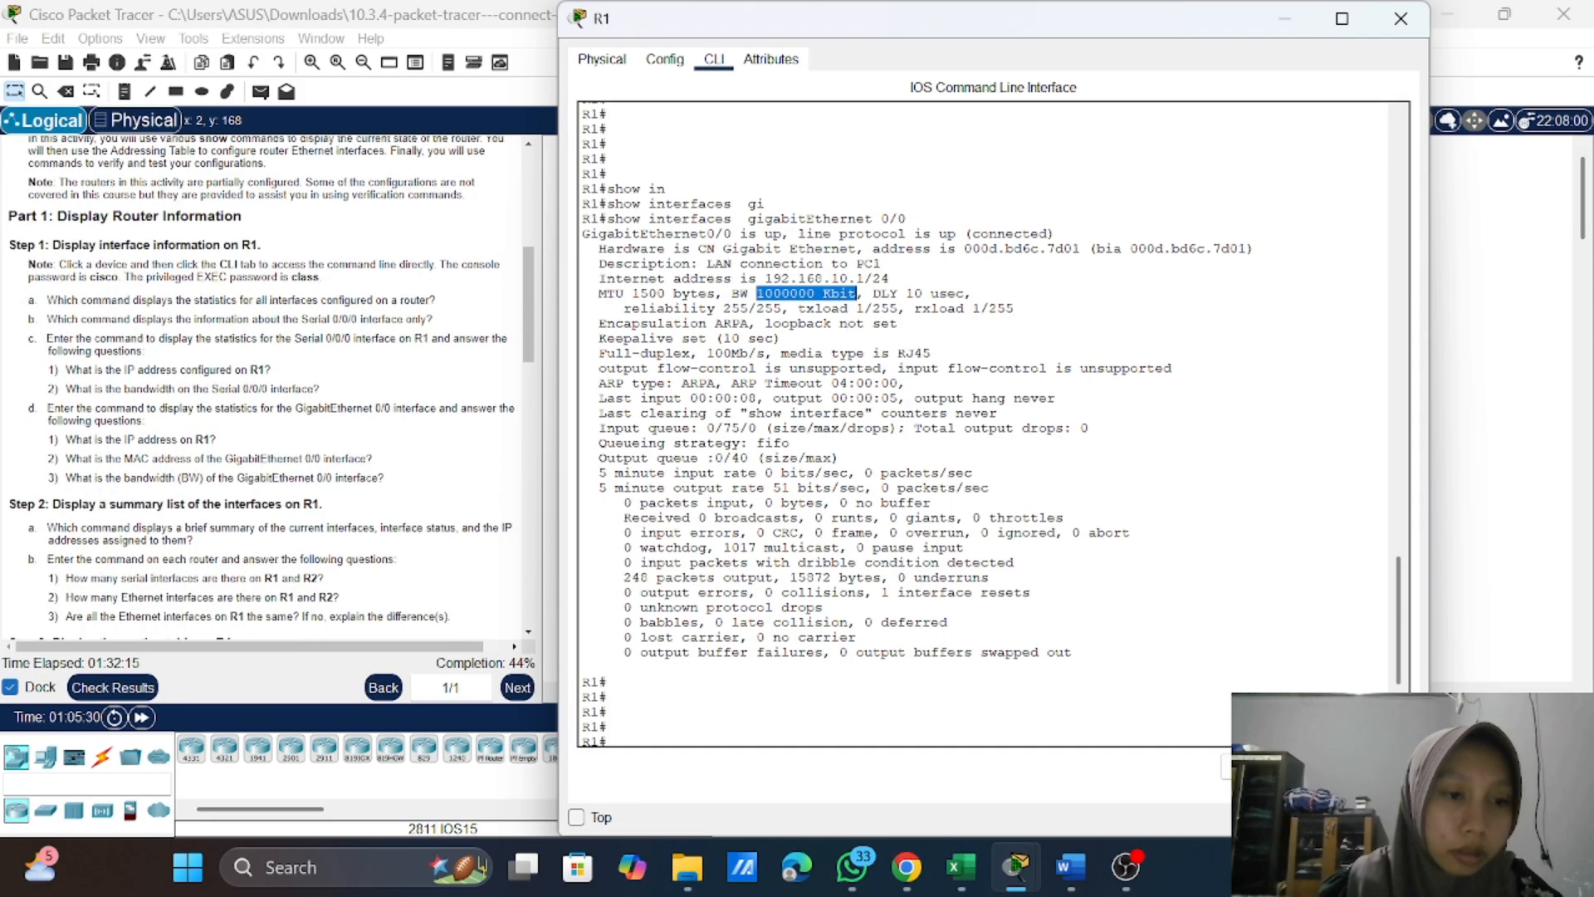
scroll(262, 386, down, 8)
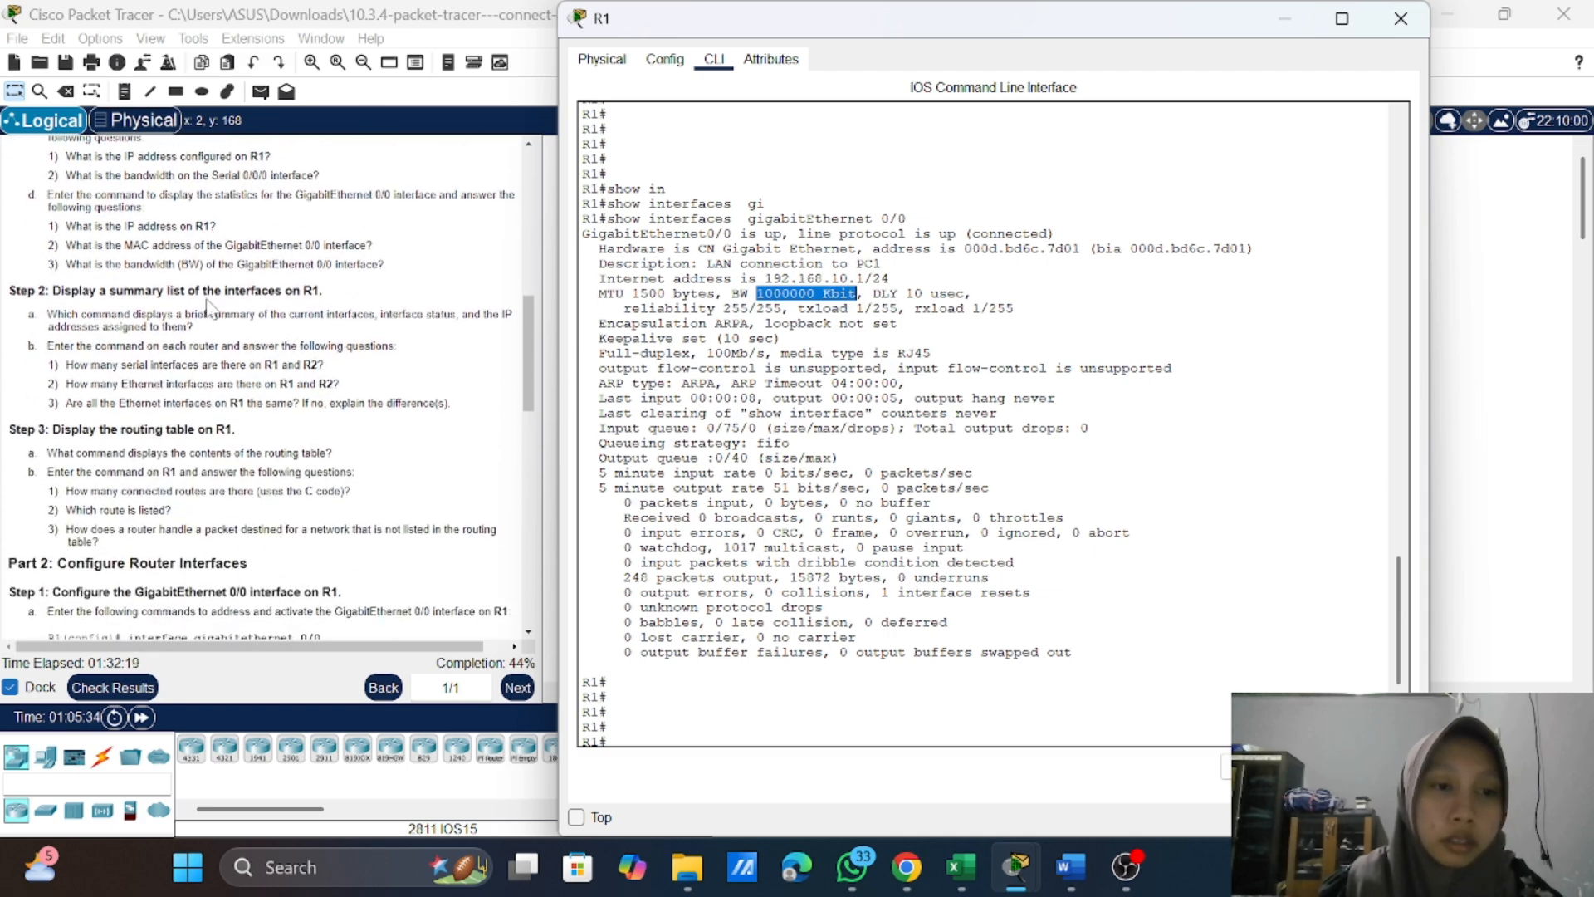
click(757, 399)
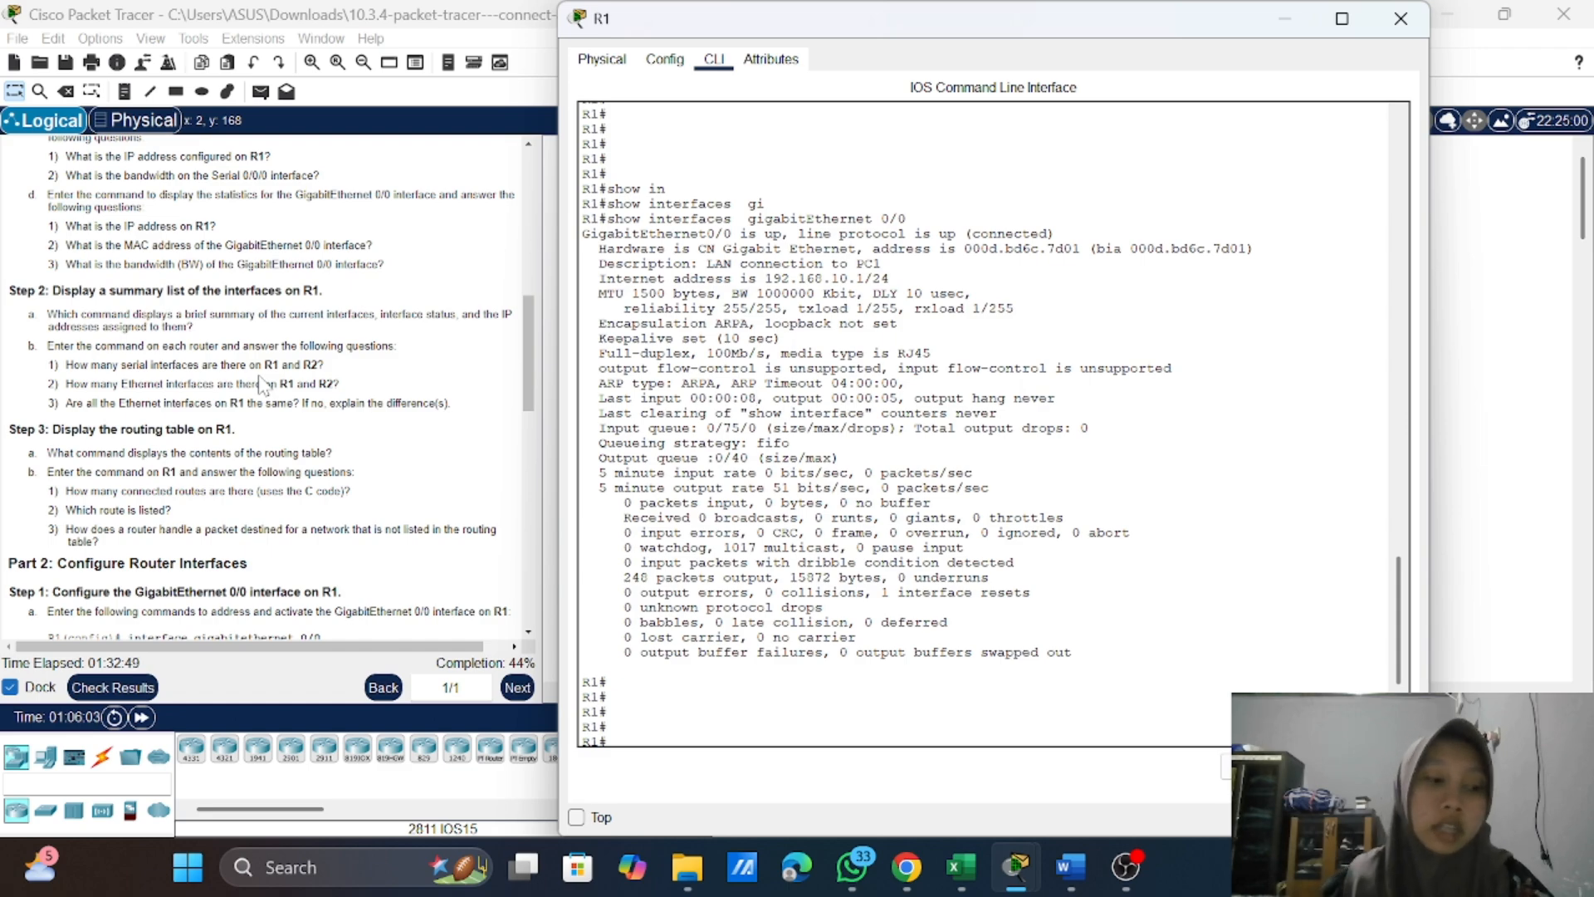
key(Return)
key(Return)
key(Return)
key(Return)
key(Return)
key(Return)
key(Return)
key(Return)
key(Return)
key(Return)
key(Return)
key(Return)
key(Return)
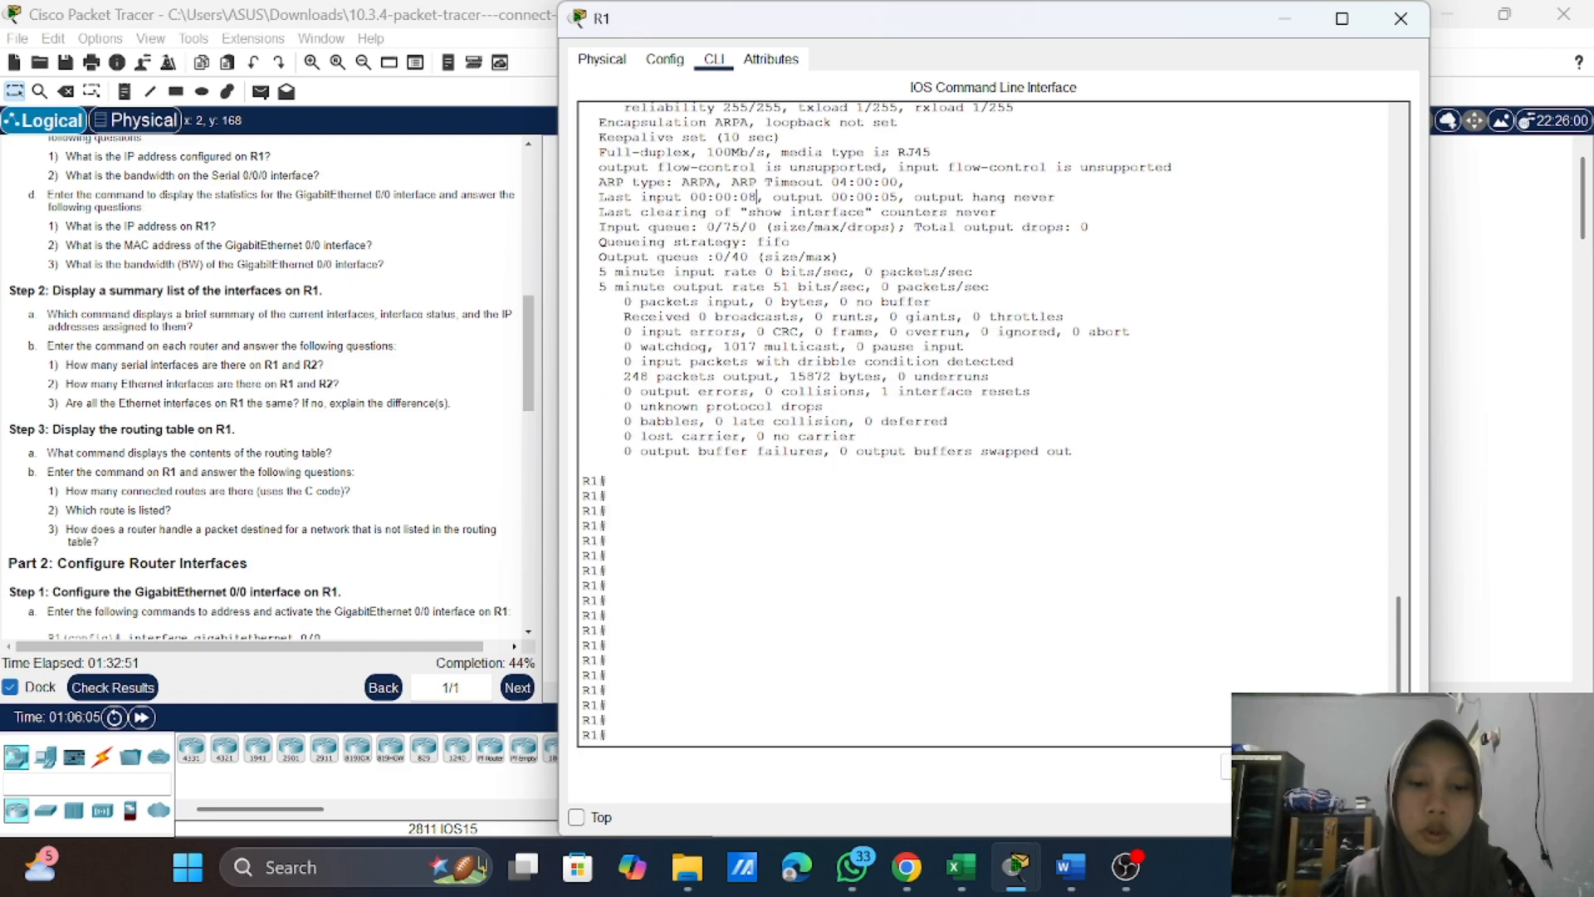
text(s)
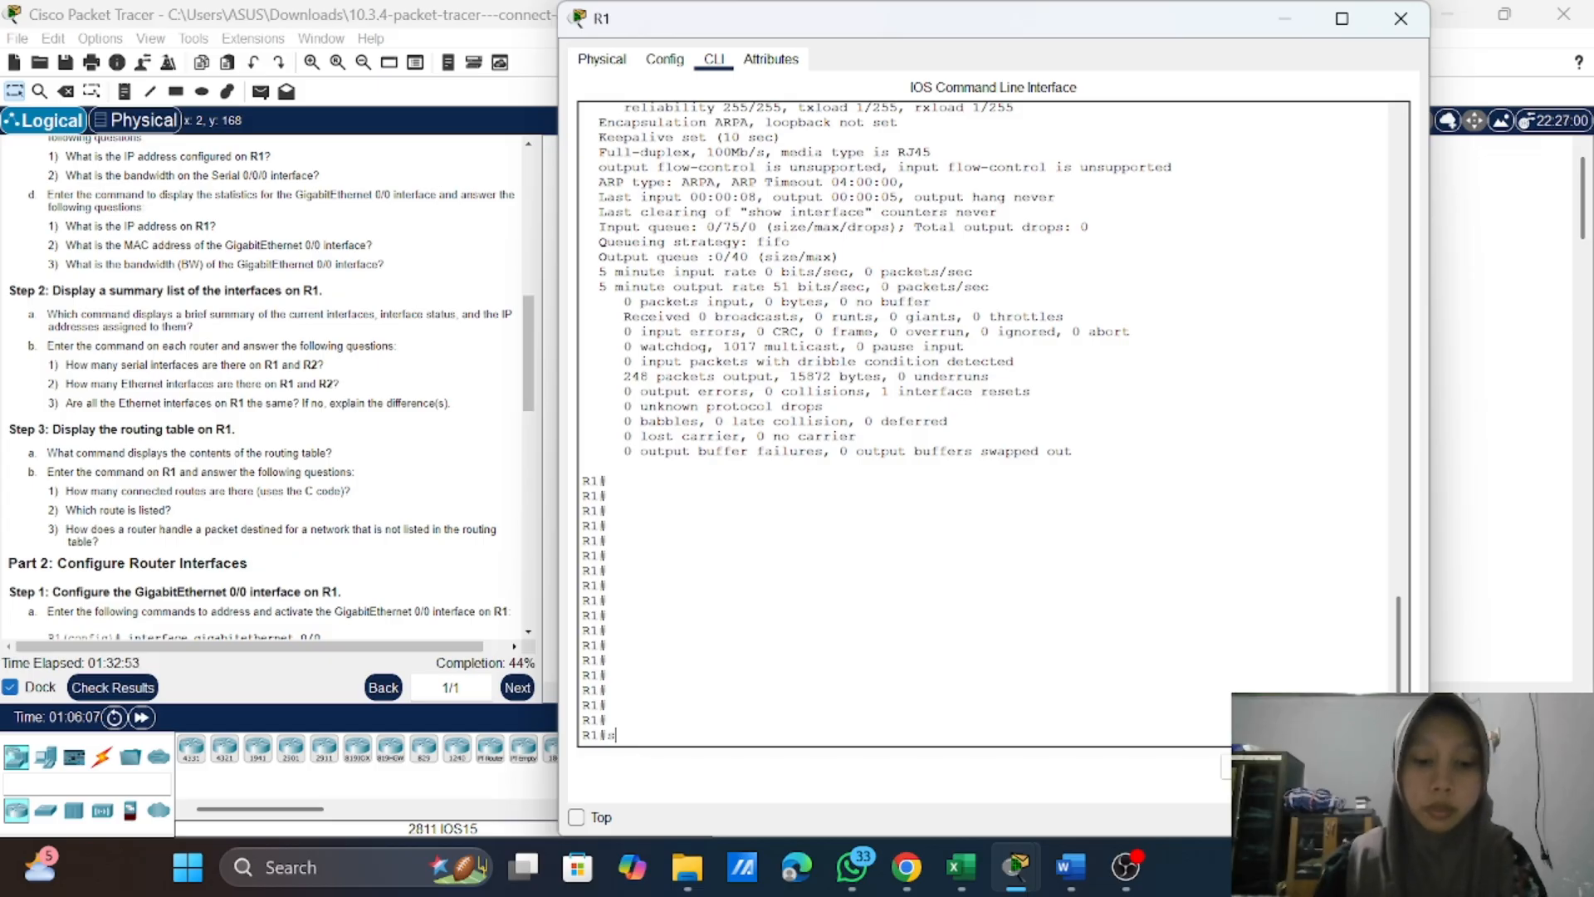
text(how)
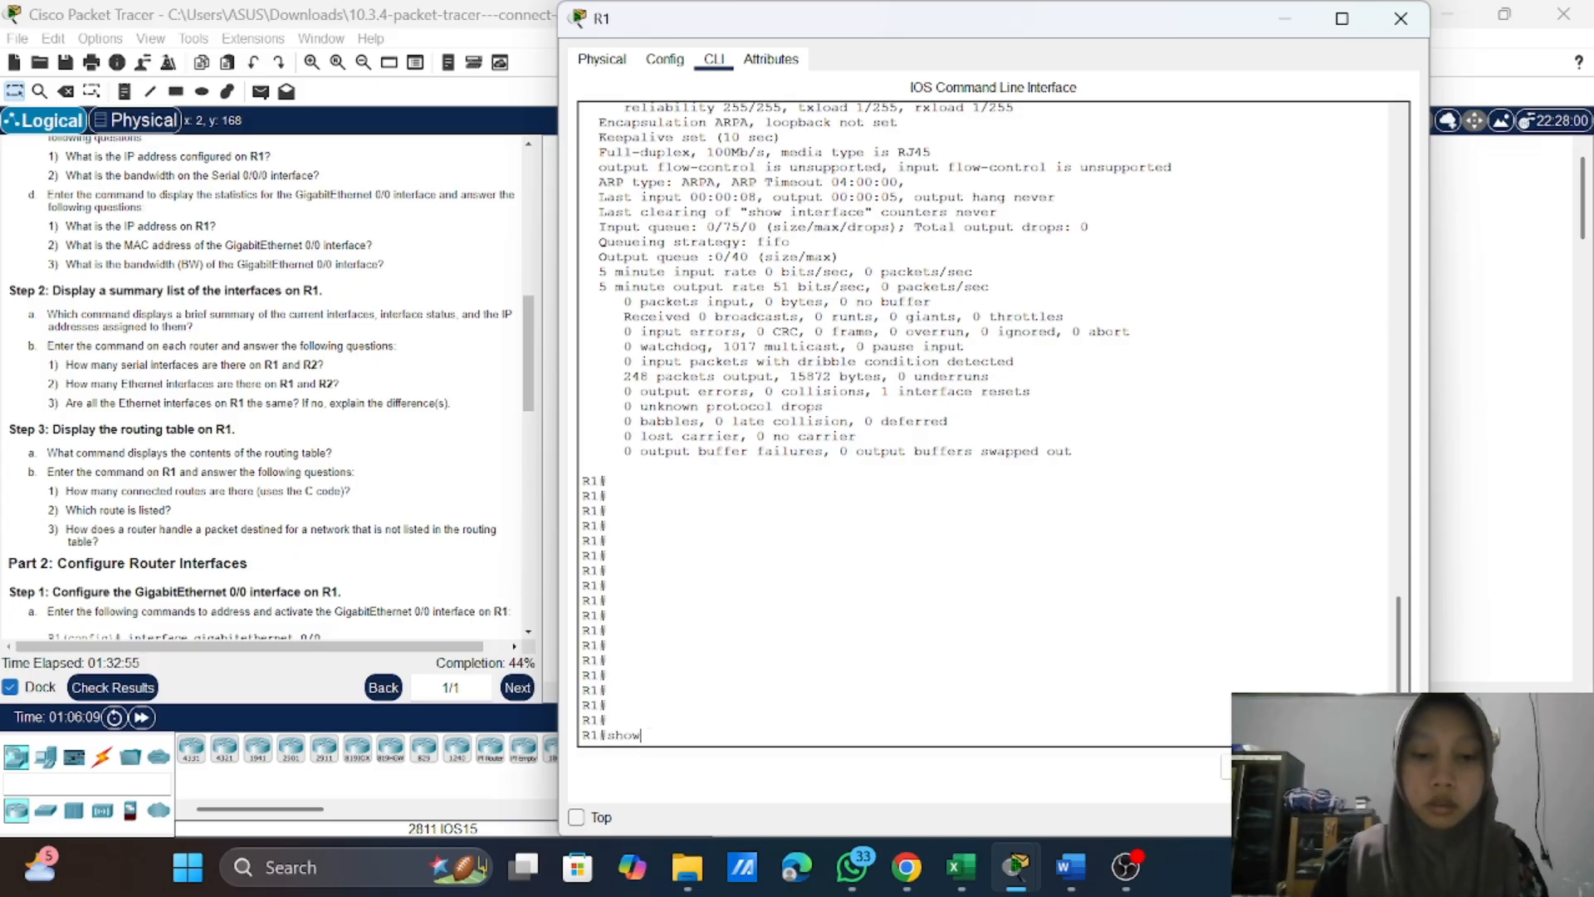
text( ip)
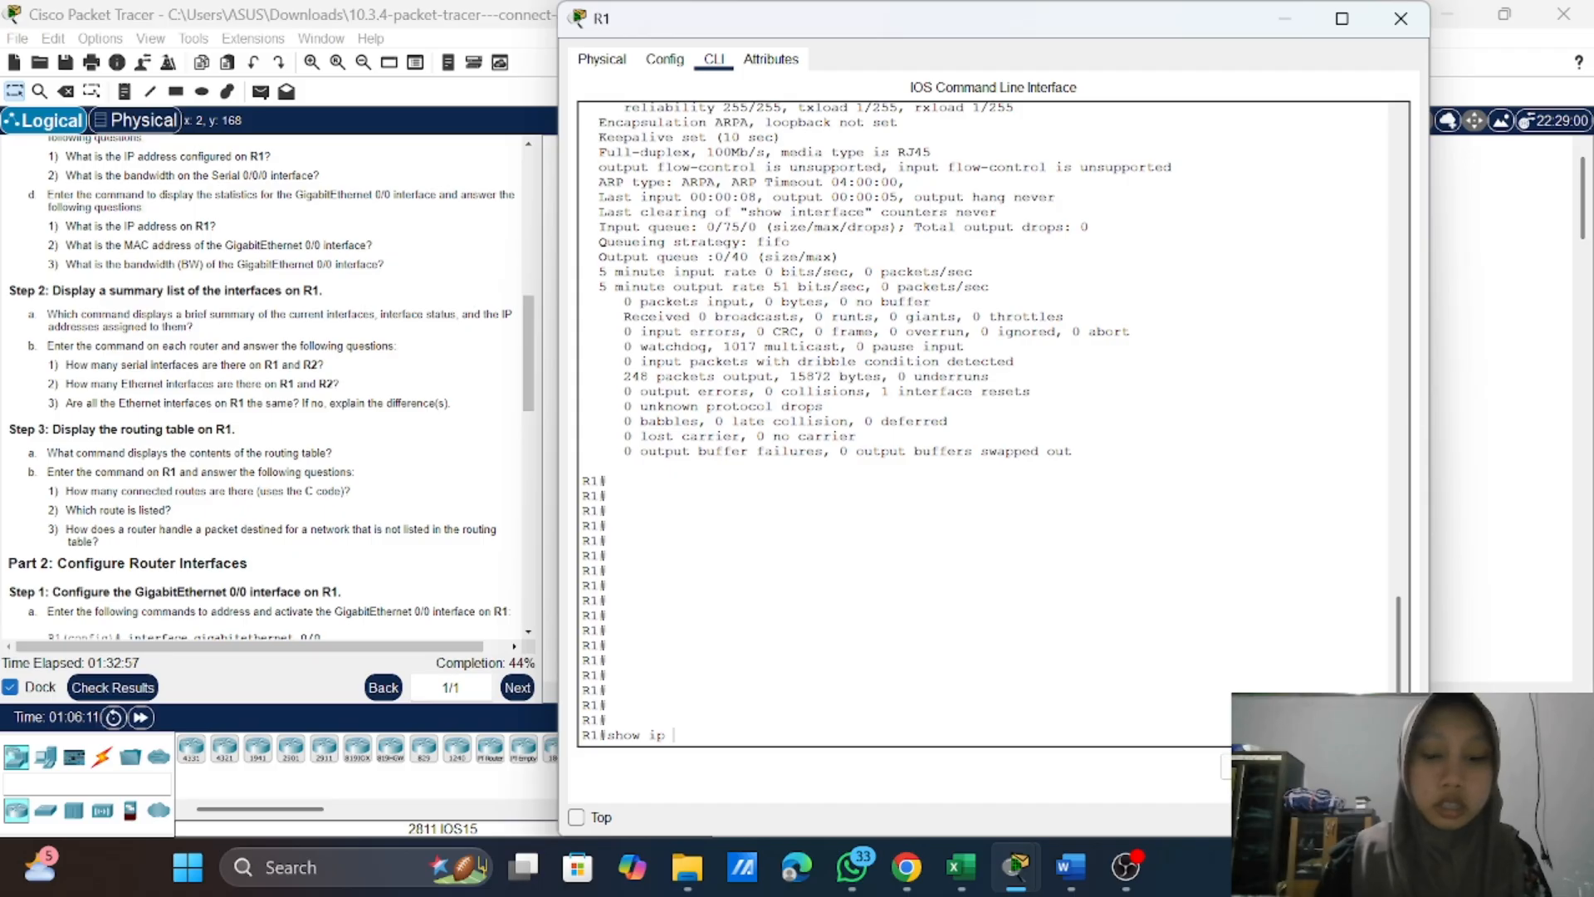
text( interface)
key(Tab)
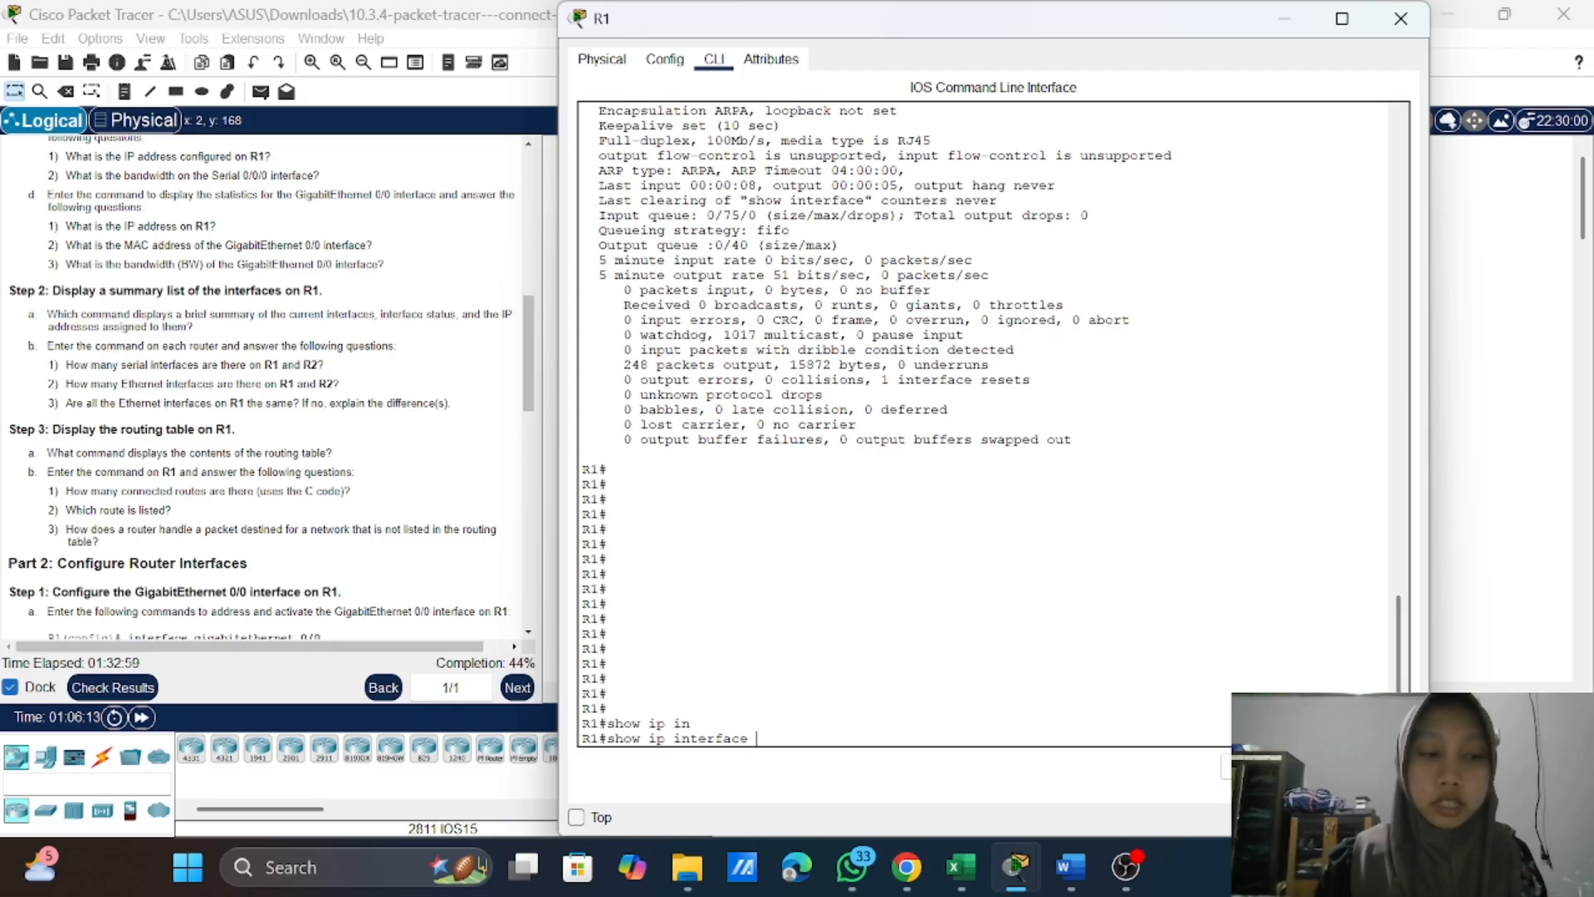
text(br)
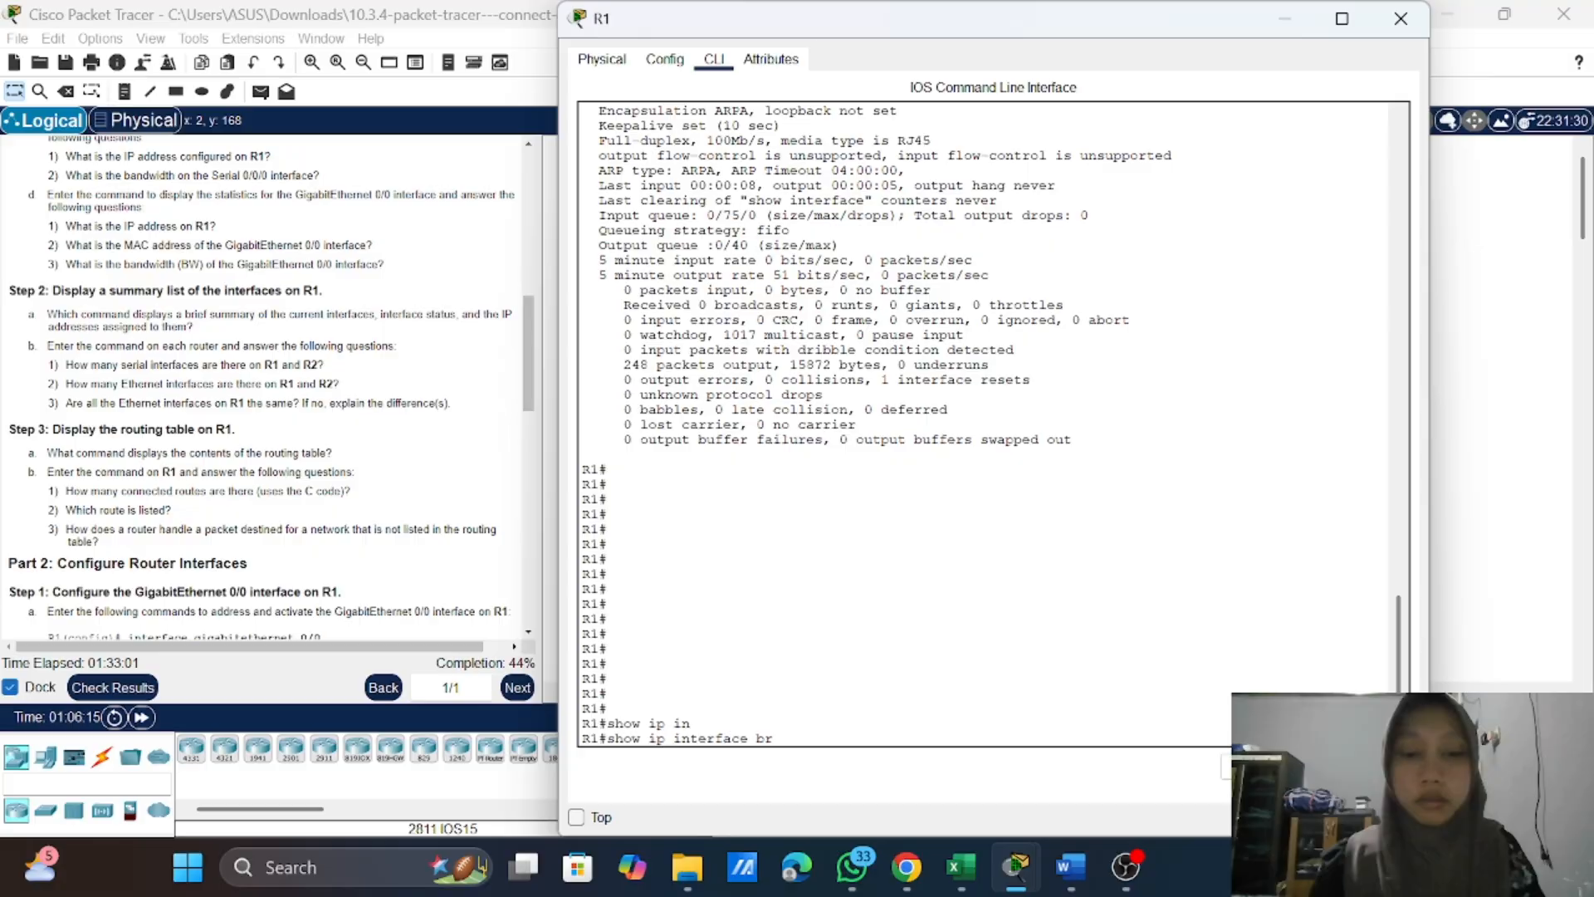
key(Tab)
key(Return)
key(Return)
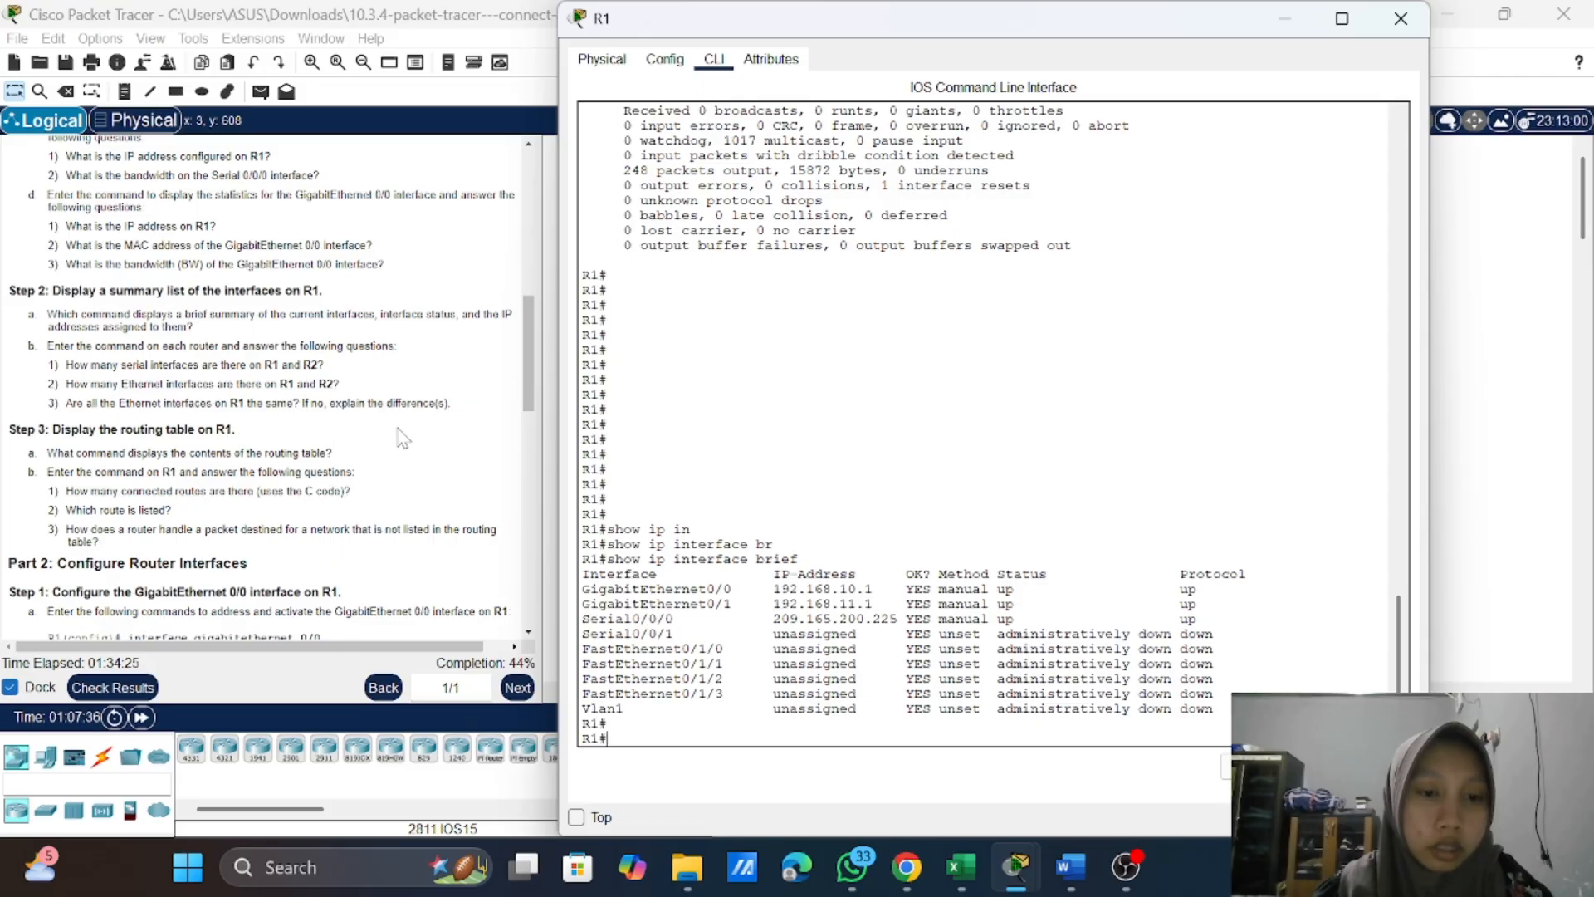
Step: Minimize R1's window, open R2's command line and enter privileged EXEC mode using the console and enable passwords
click(1280, 23)
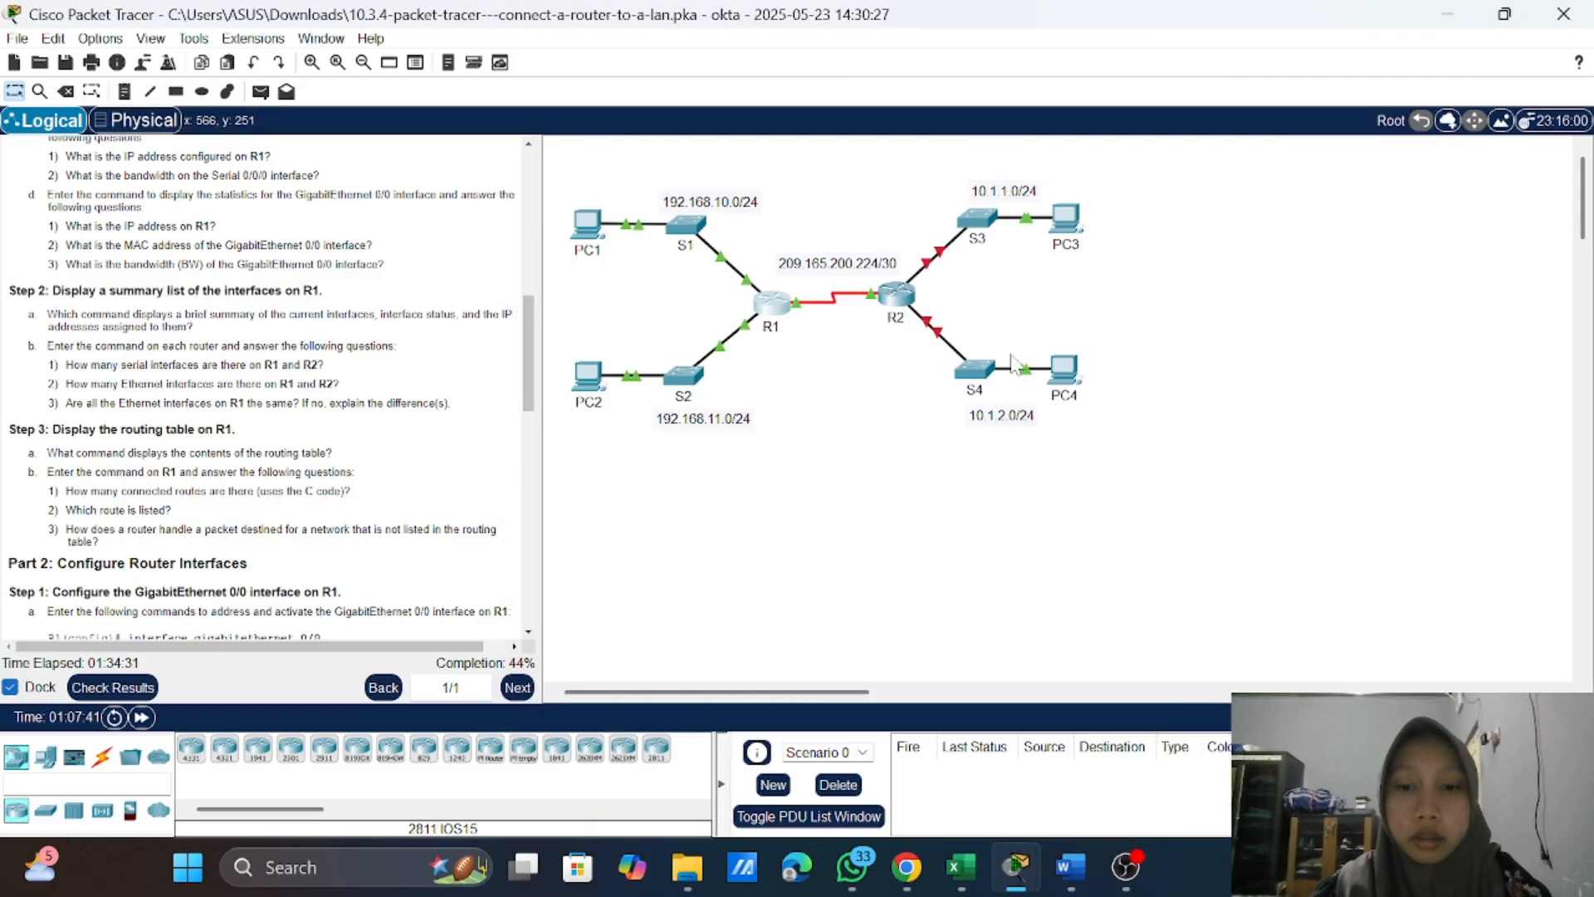
click(896, 299)
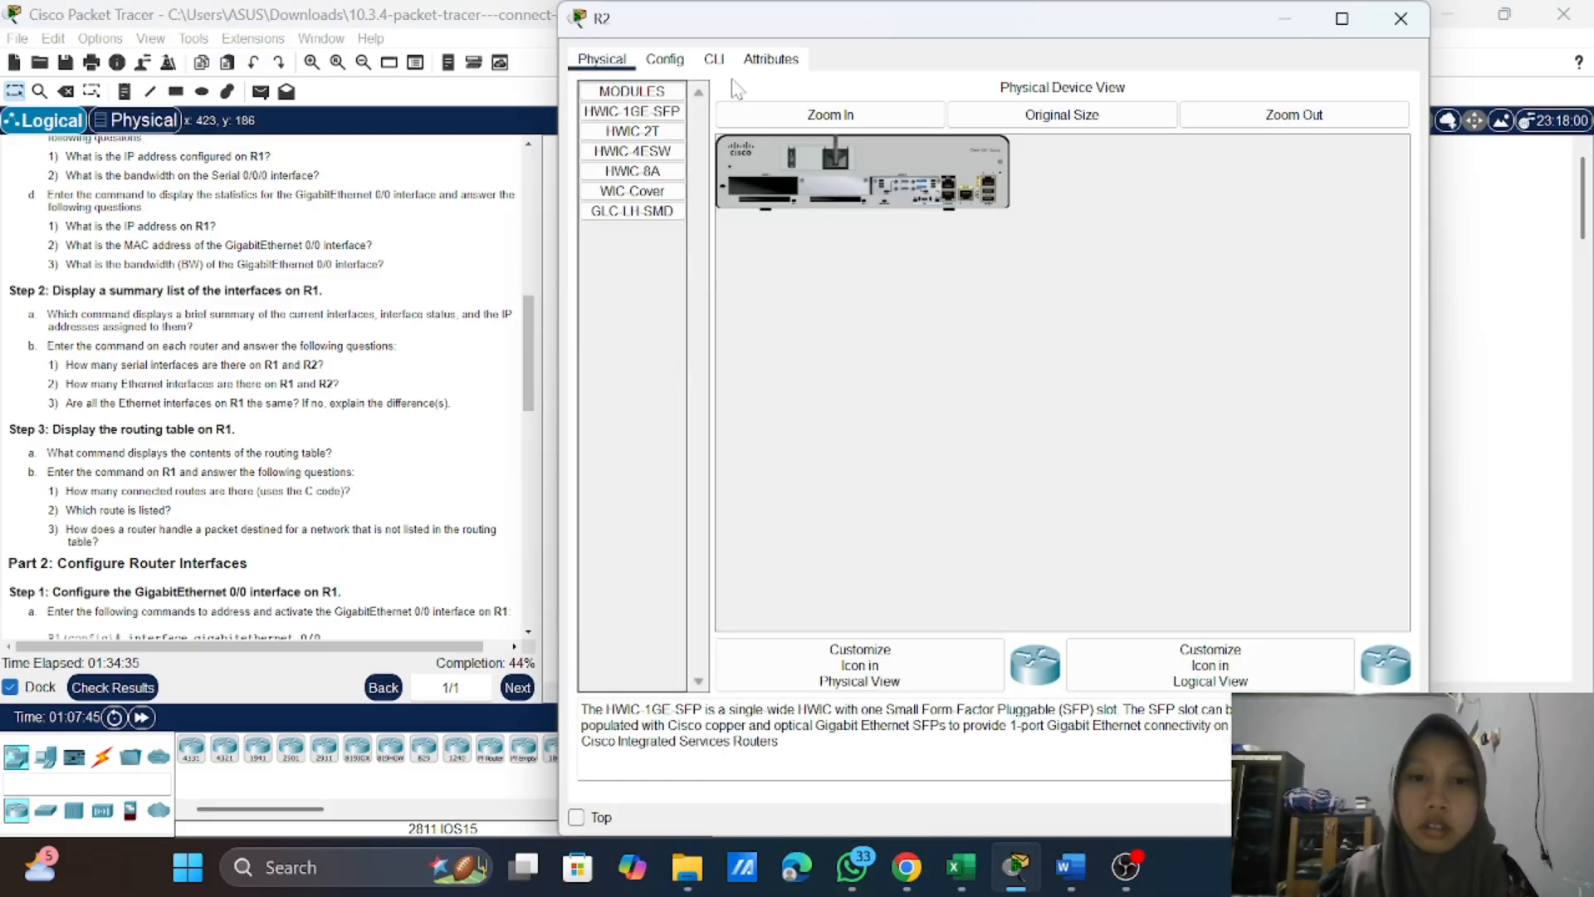
click(716, 59)
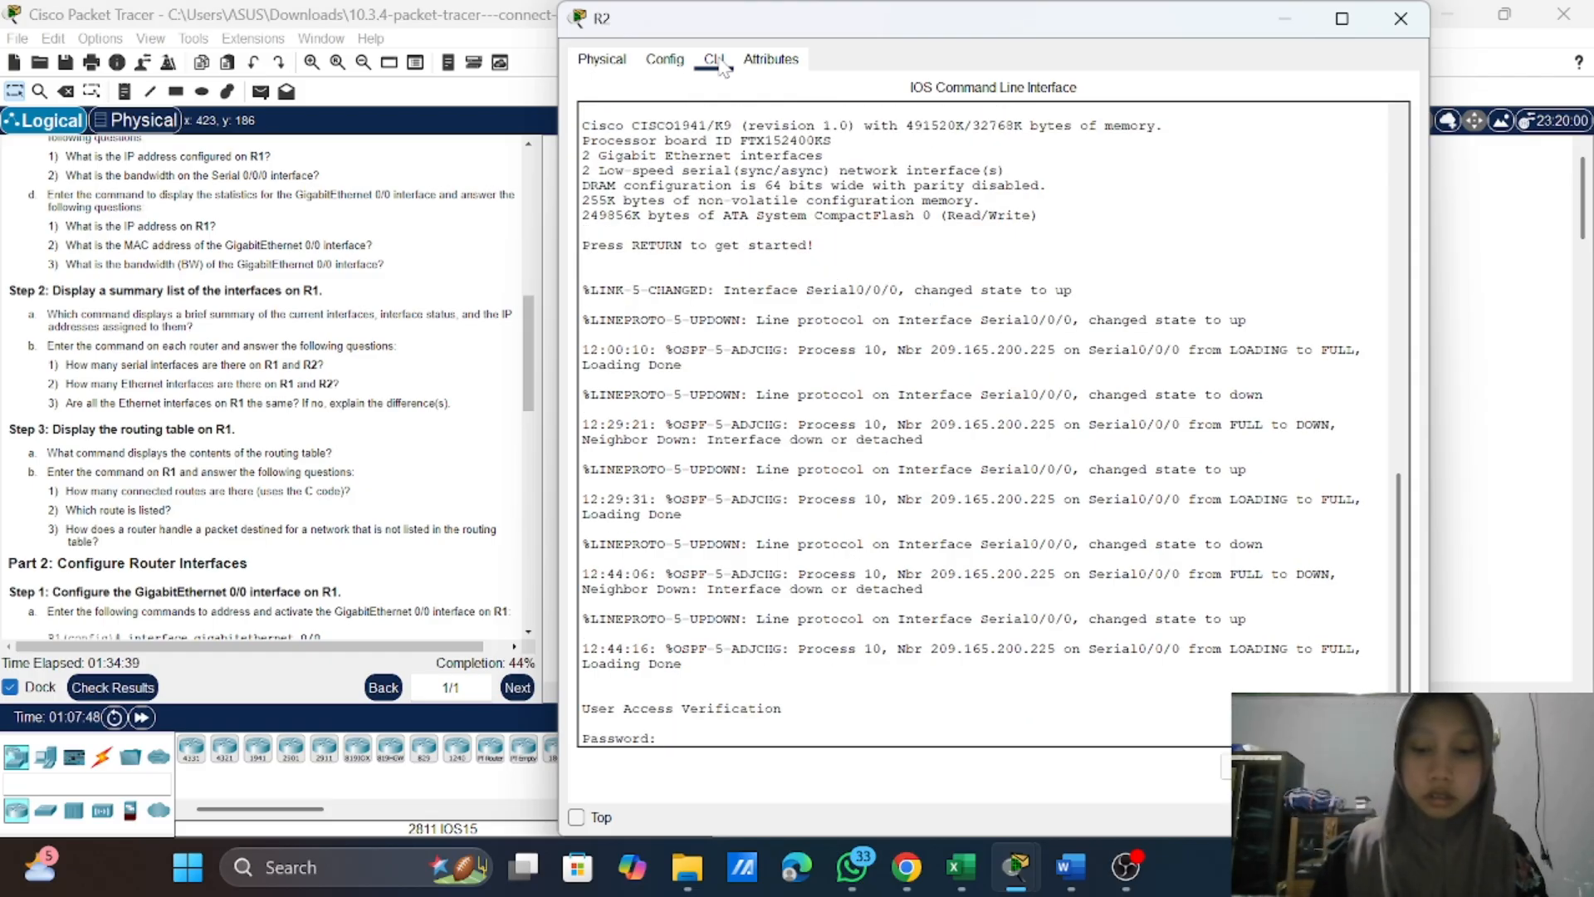
key(Return)
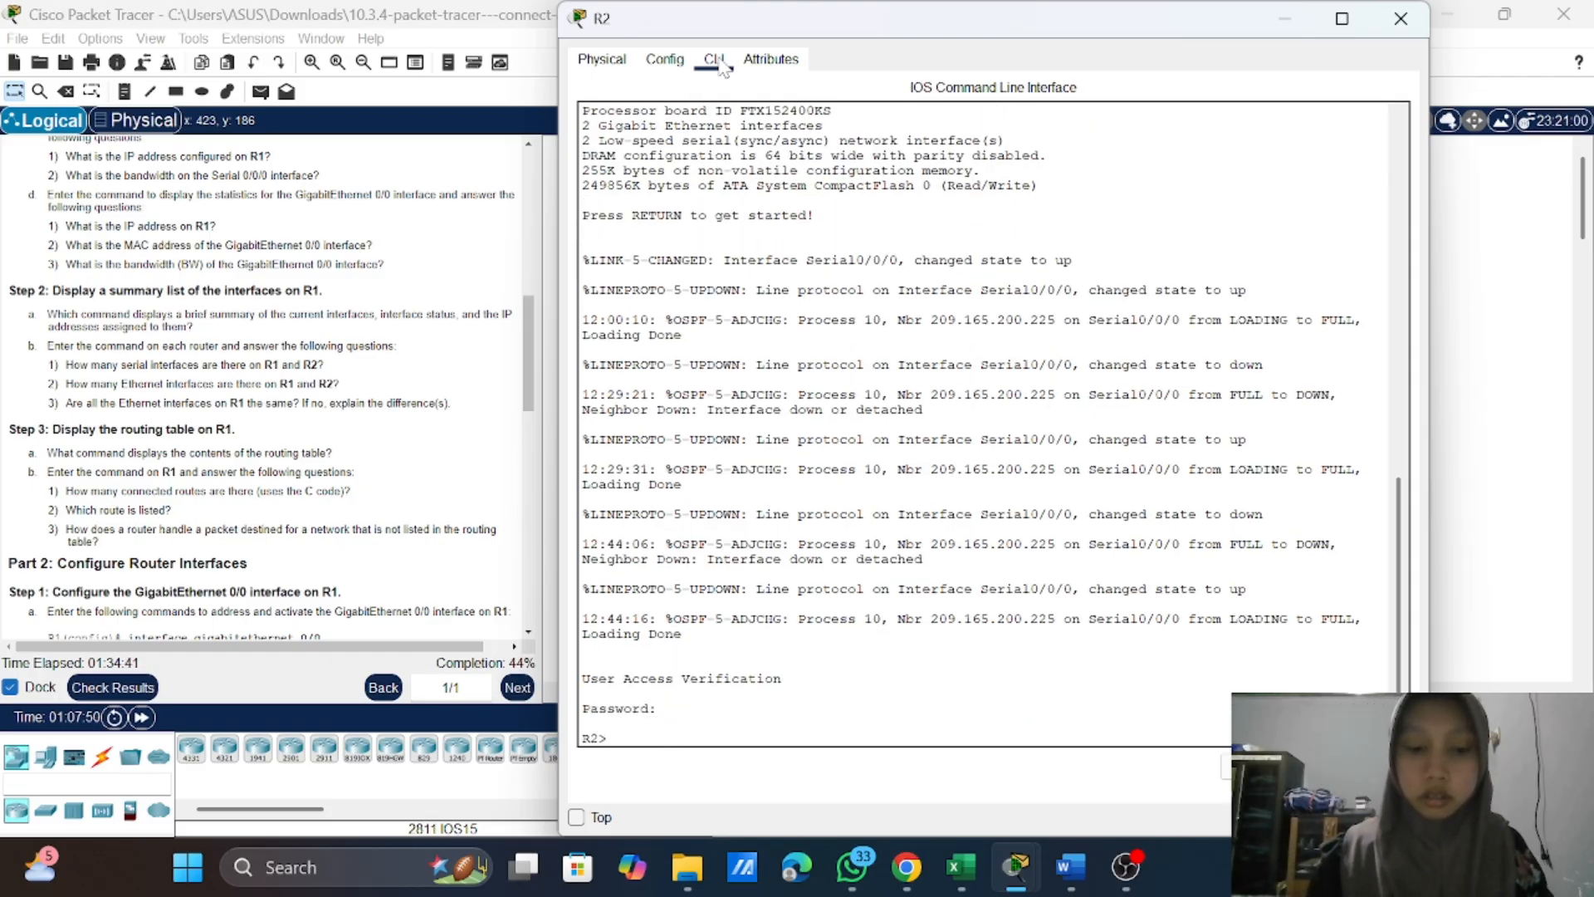
text(ena)
key(Return)
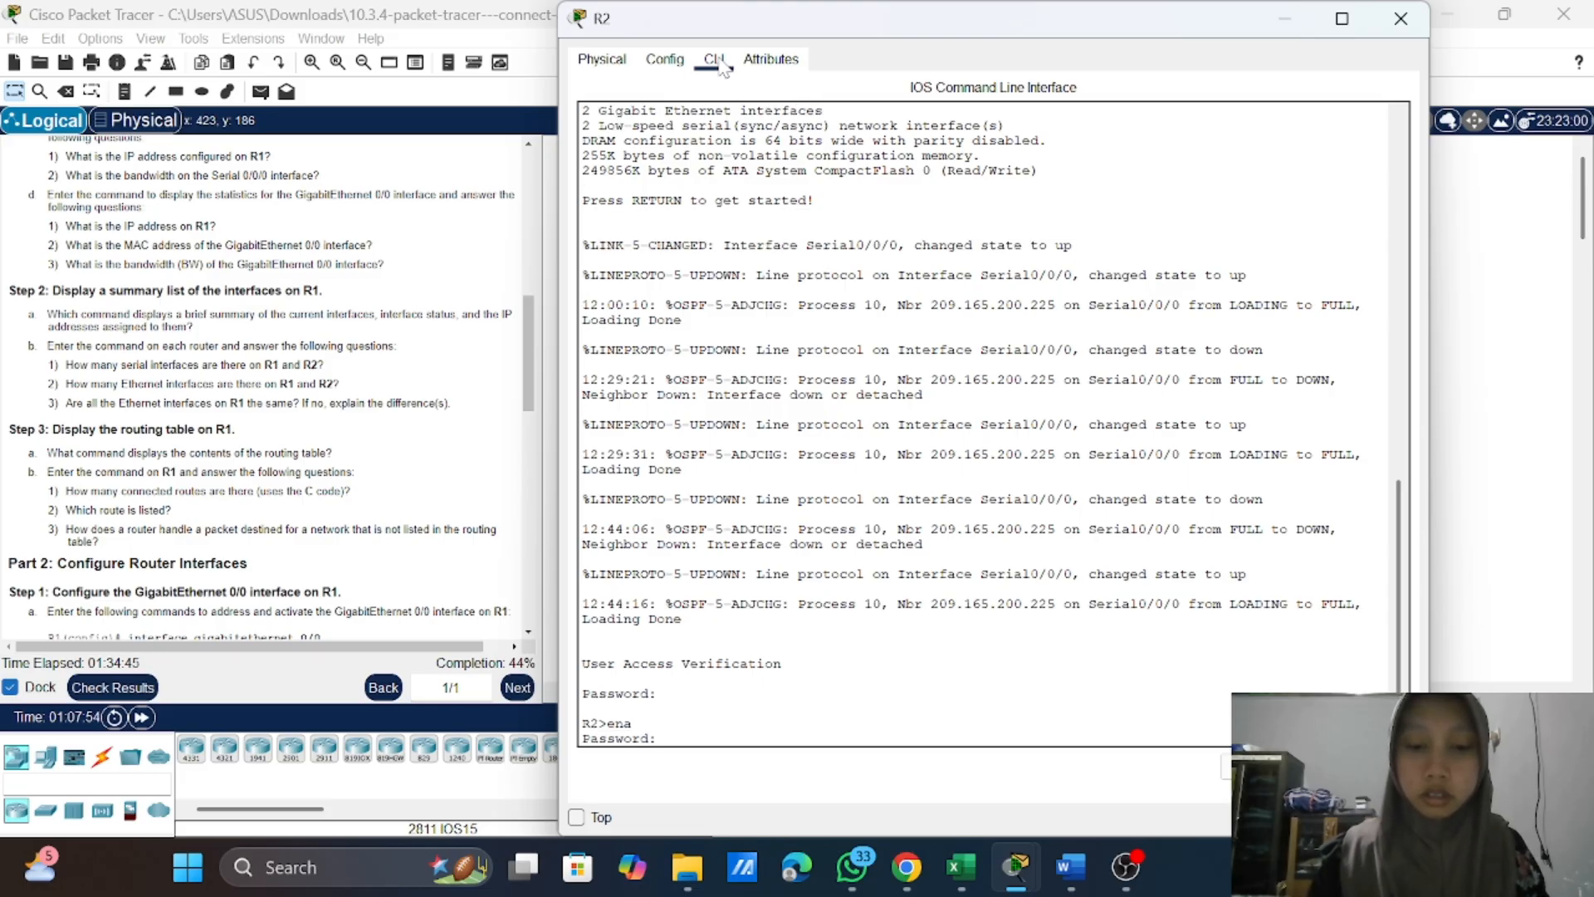
key(Return)
Step: Run show ip interface brief on R2 to display the summary of its interfaces, status and IP addresses
text(show)
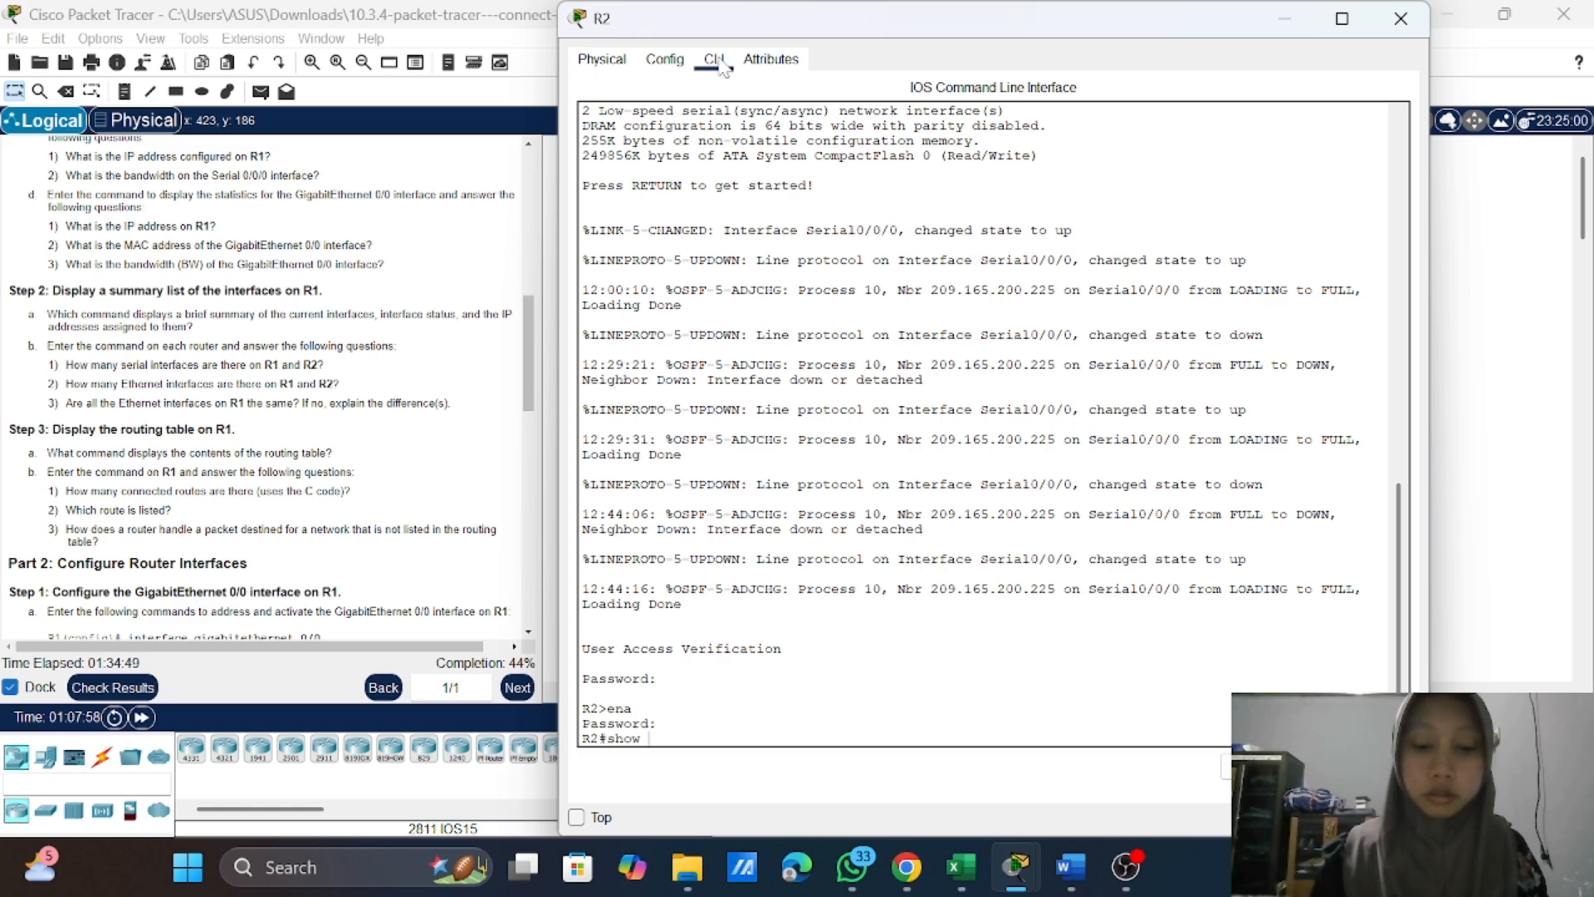
text( int)
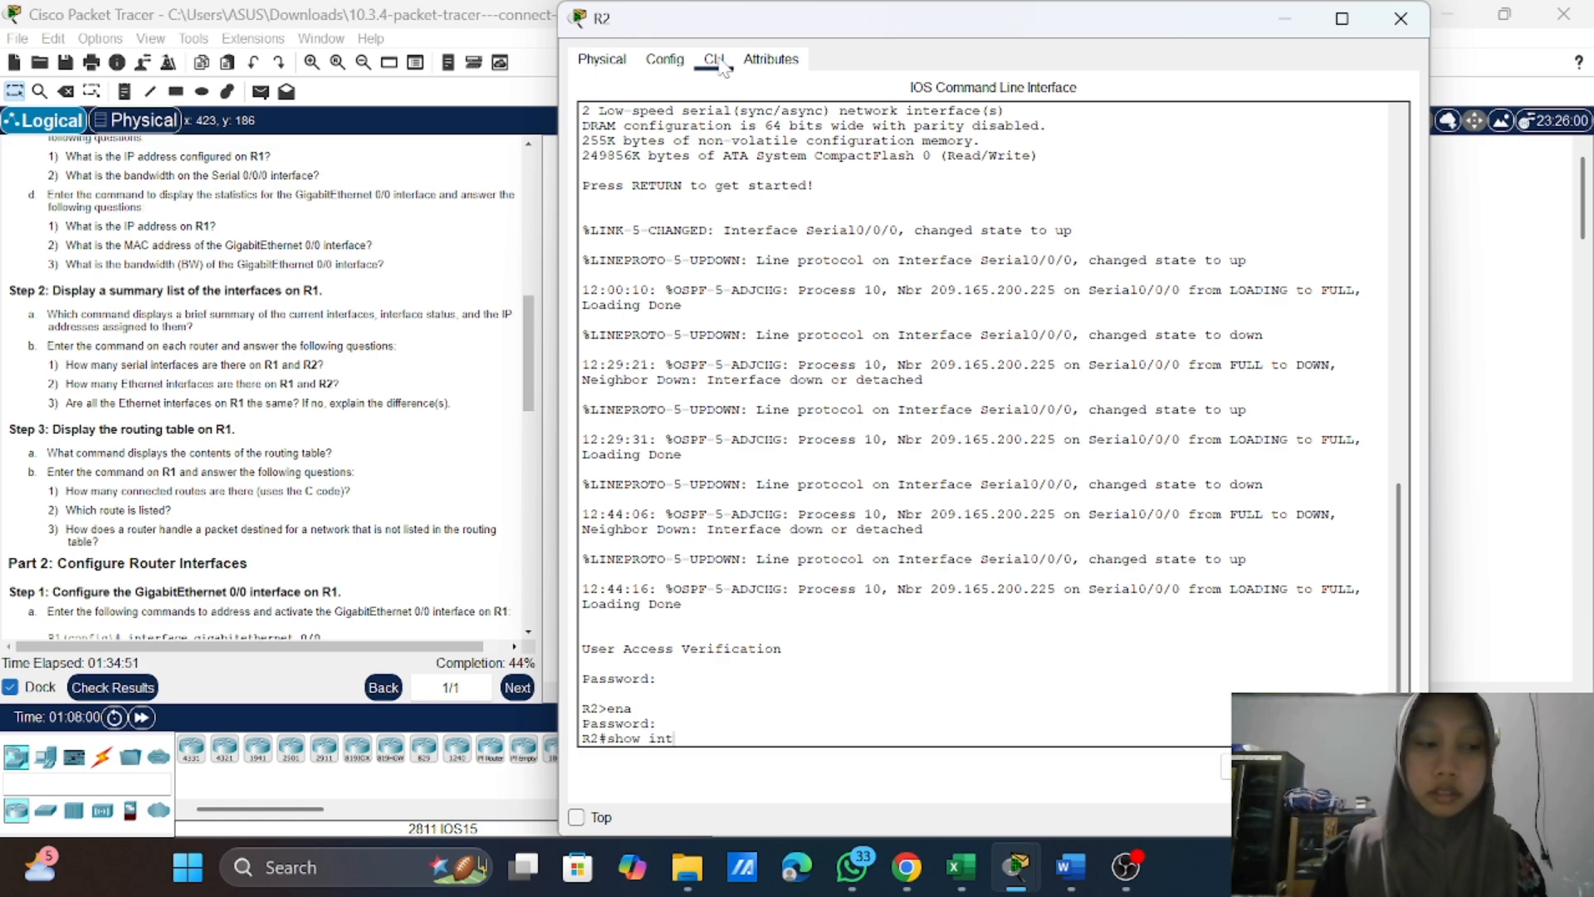
key(BackSpace)
key(BackSpace)
key(BackSpace)
key(BackSpace)
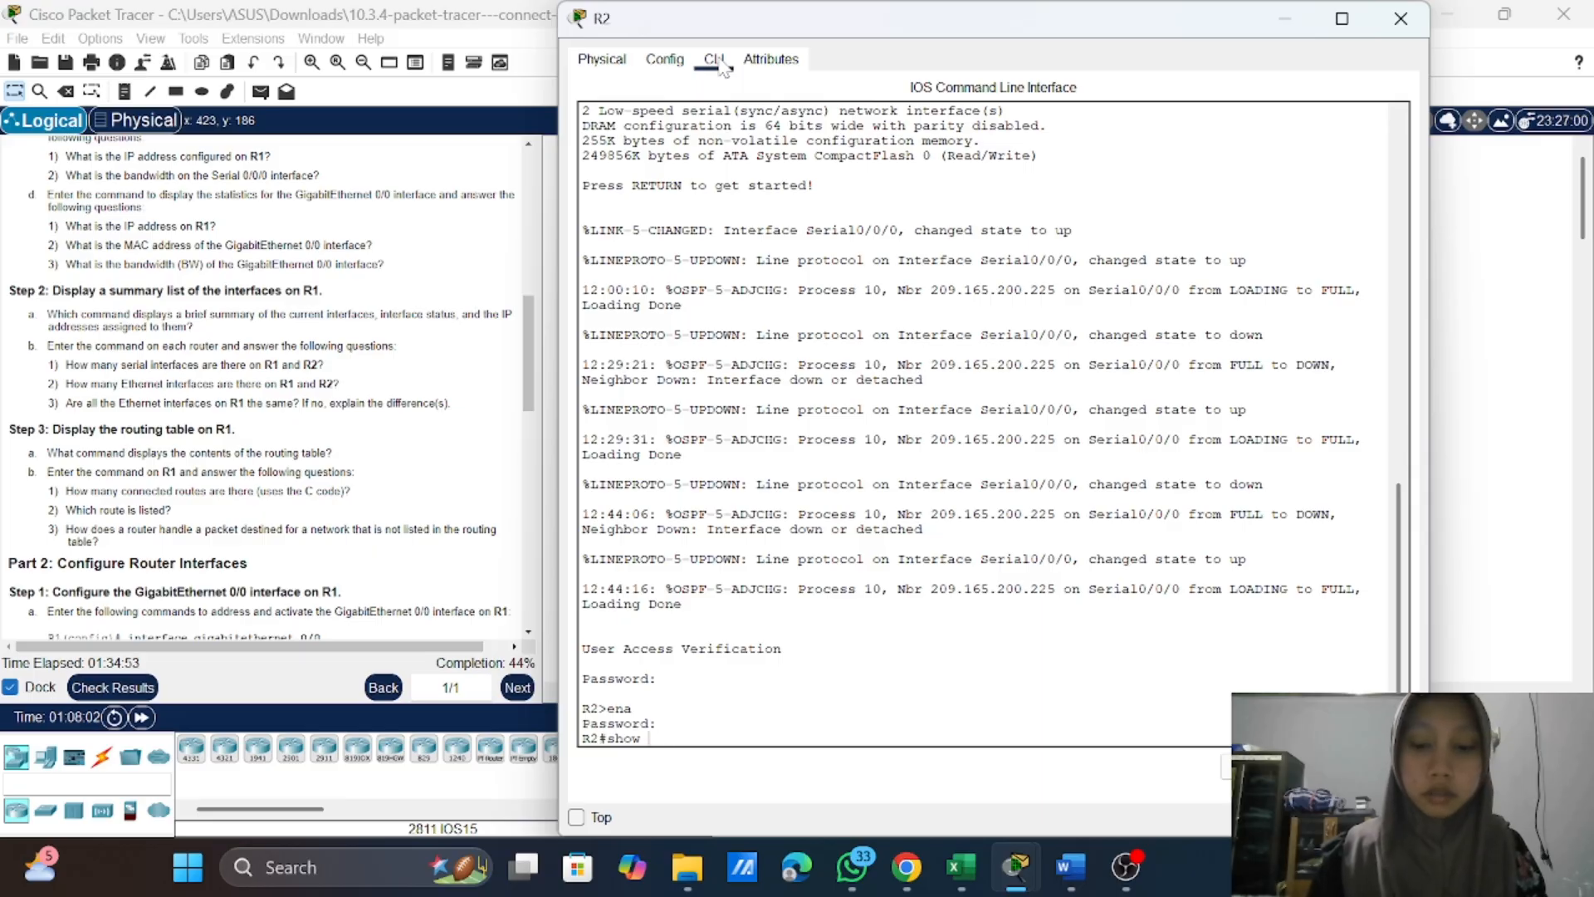
text(ip ]i)
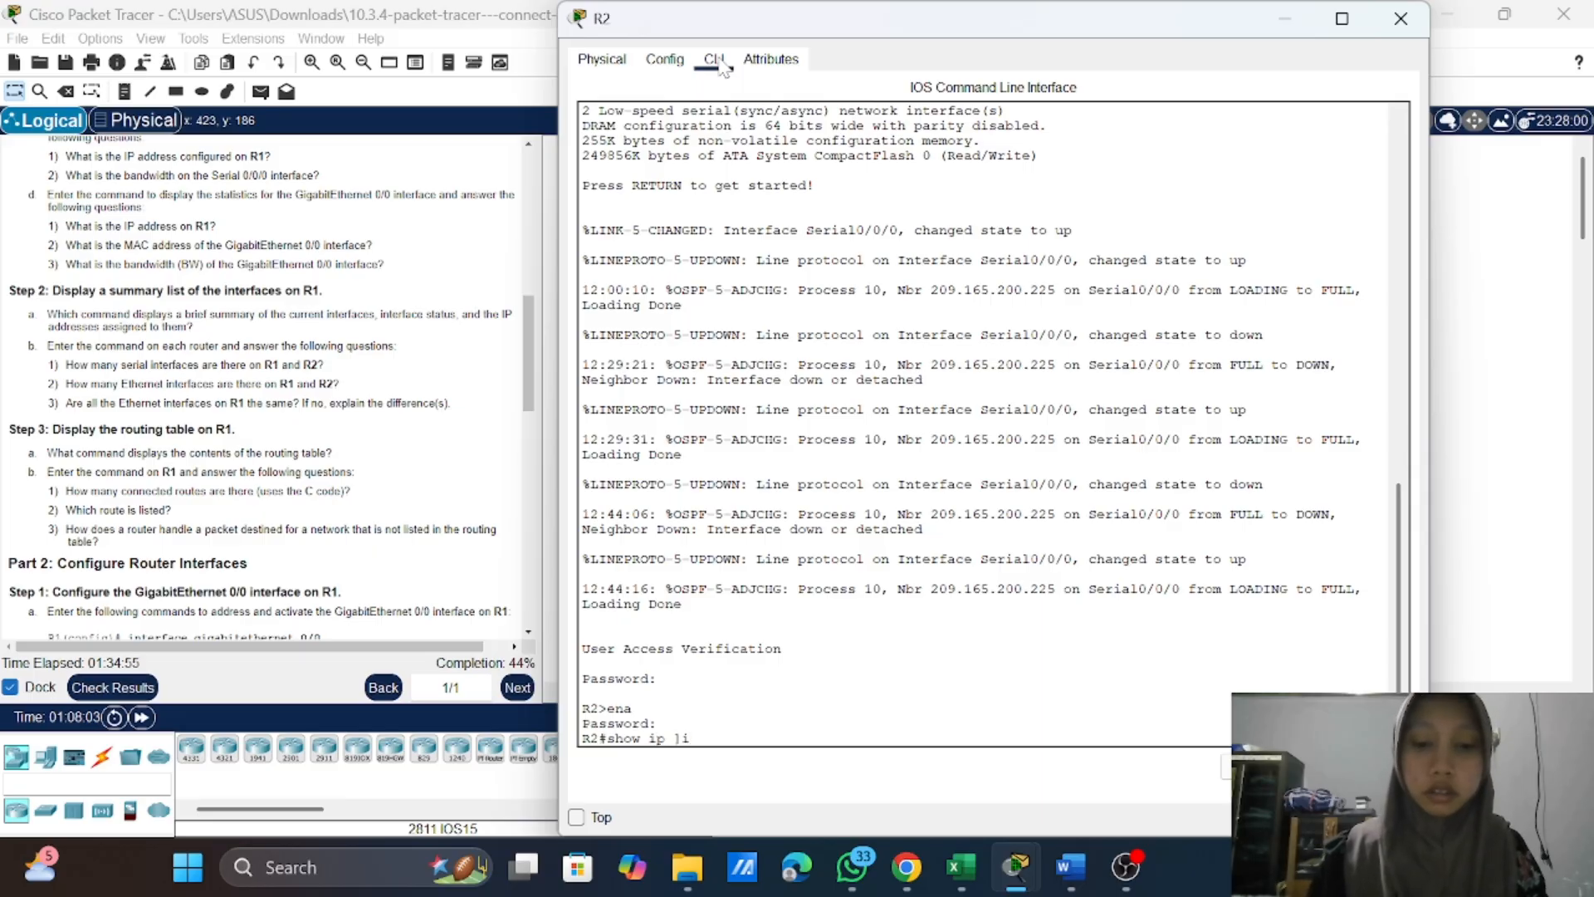
key(BackSpace)
key(BackSpace)
key(BackSpace)
text(int)
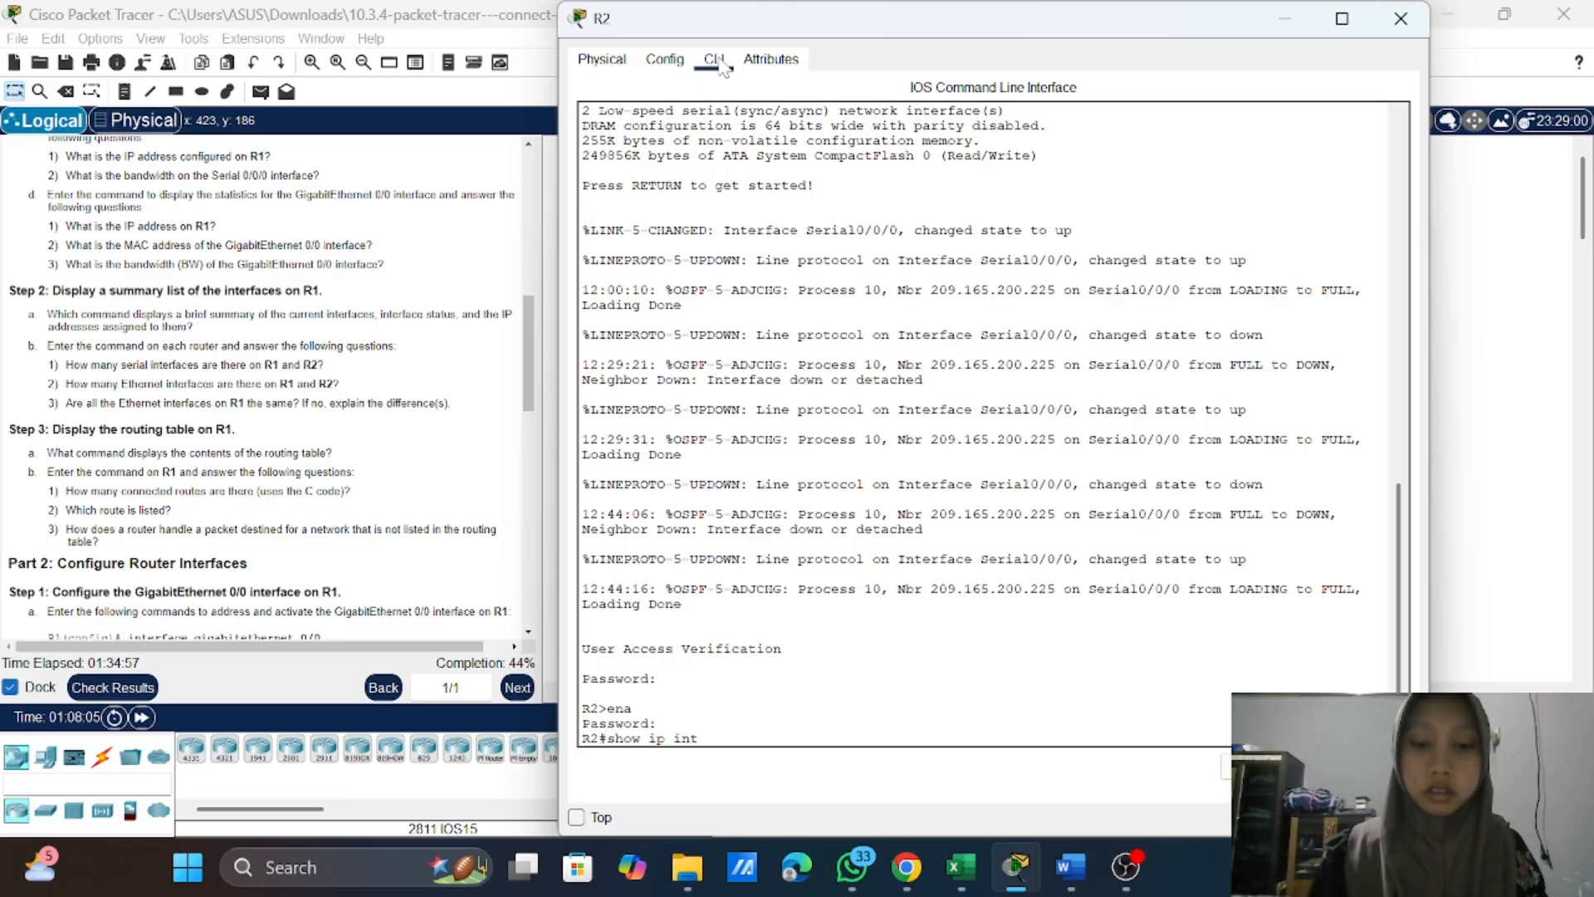
key(Tab)
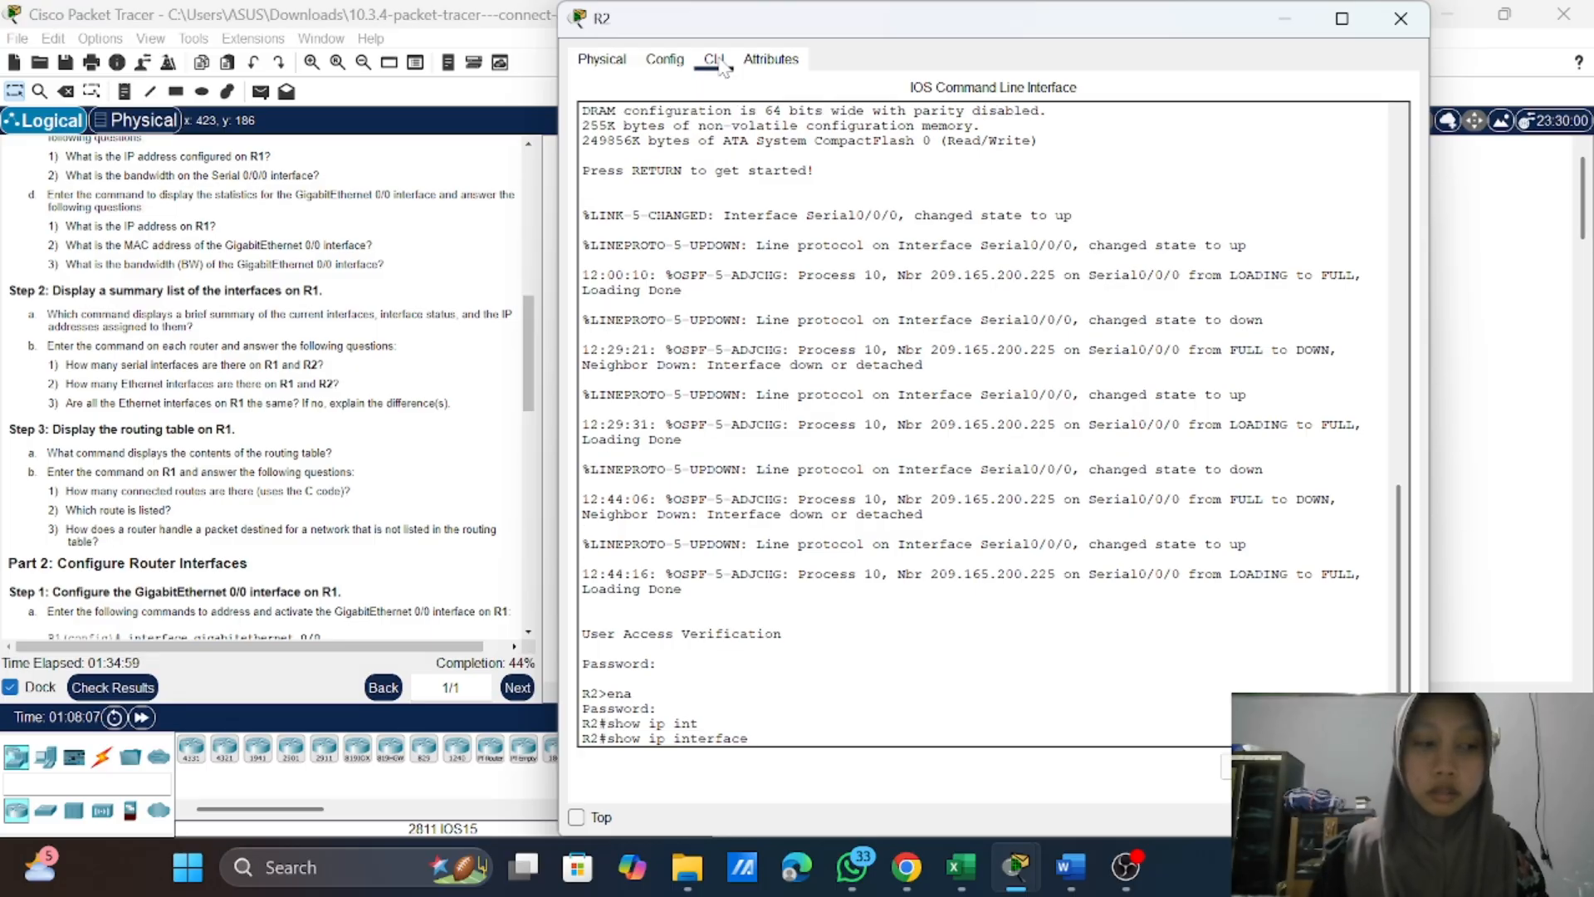
text(b)
key(Tab)
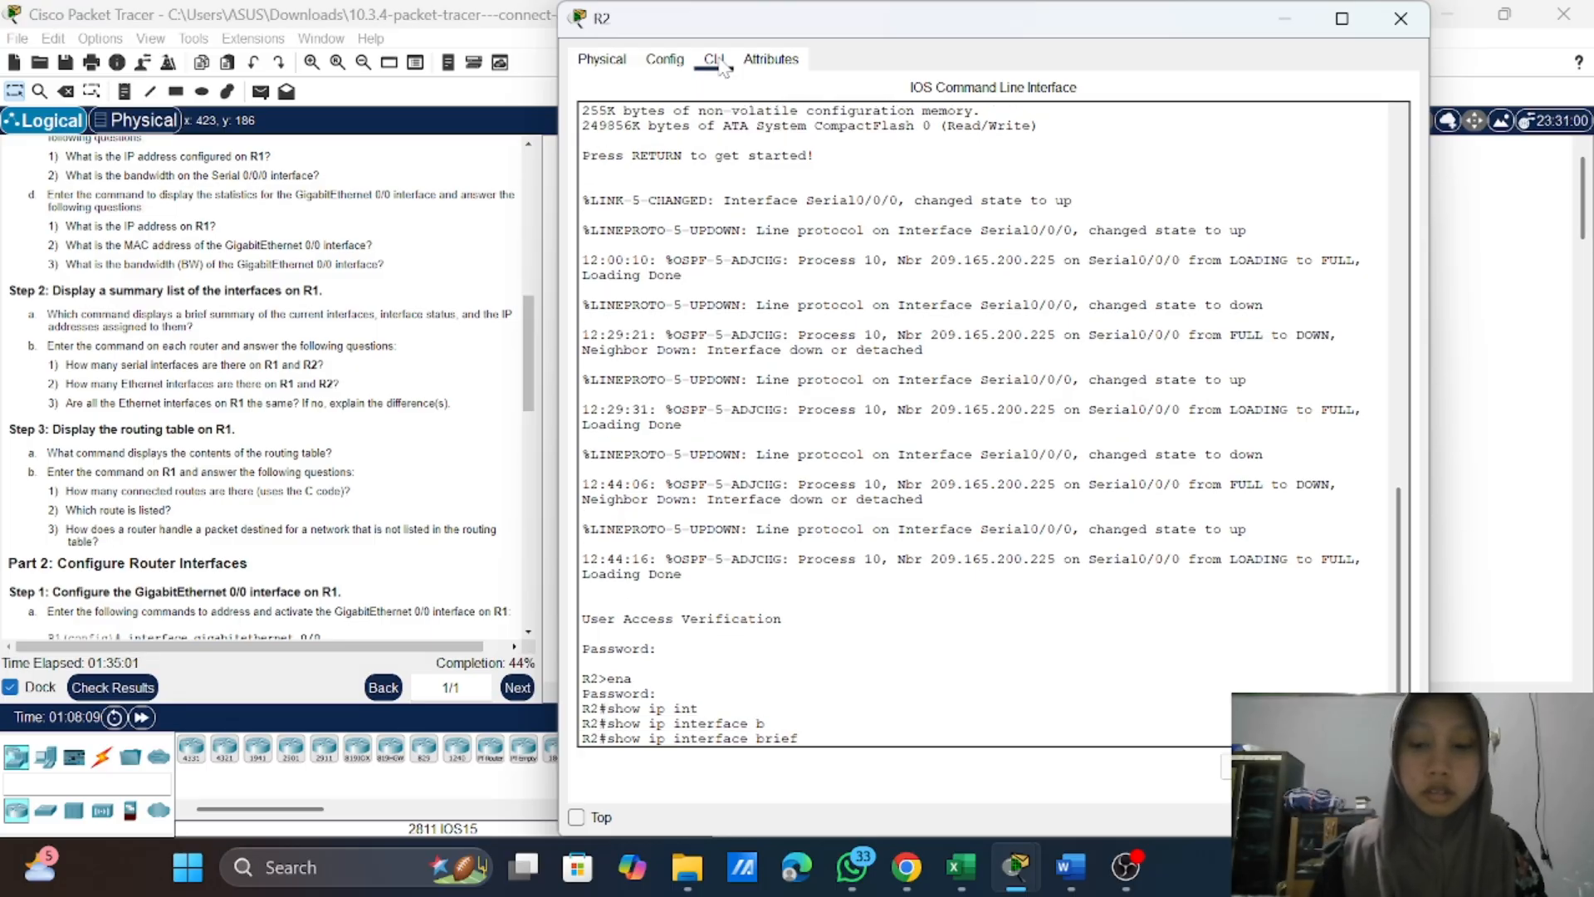
key(Return)
key(Return)
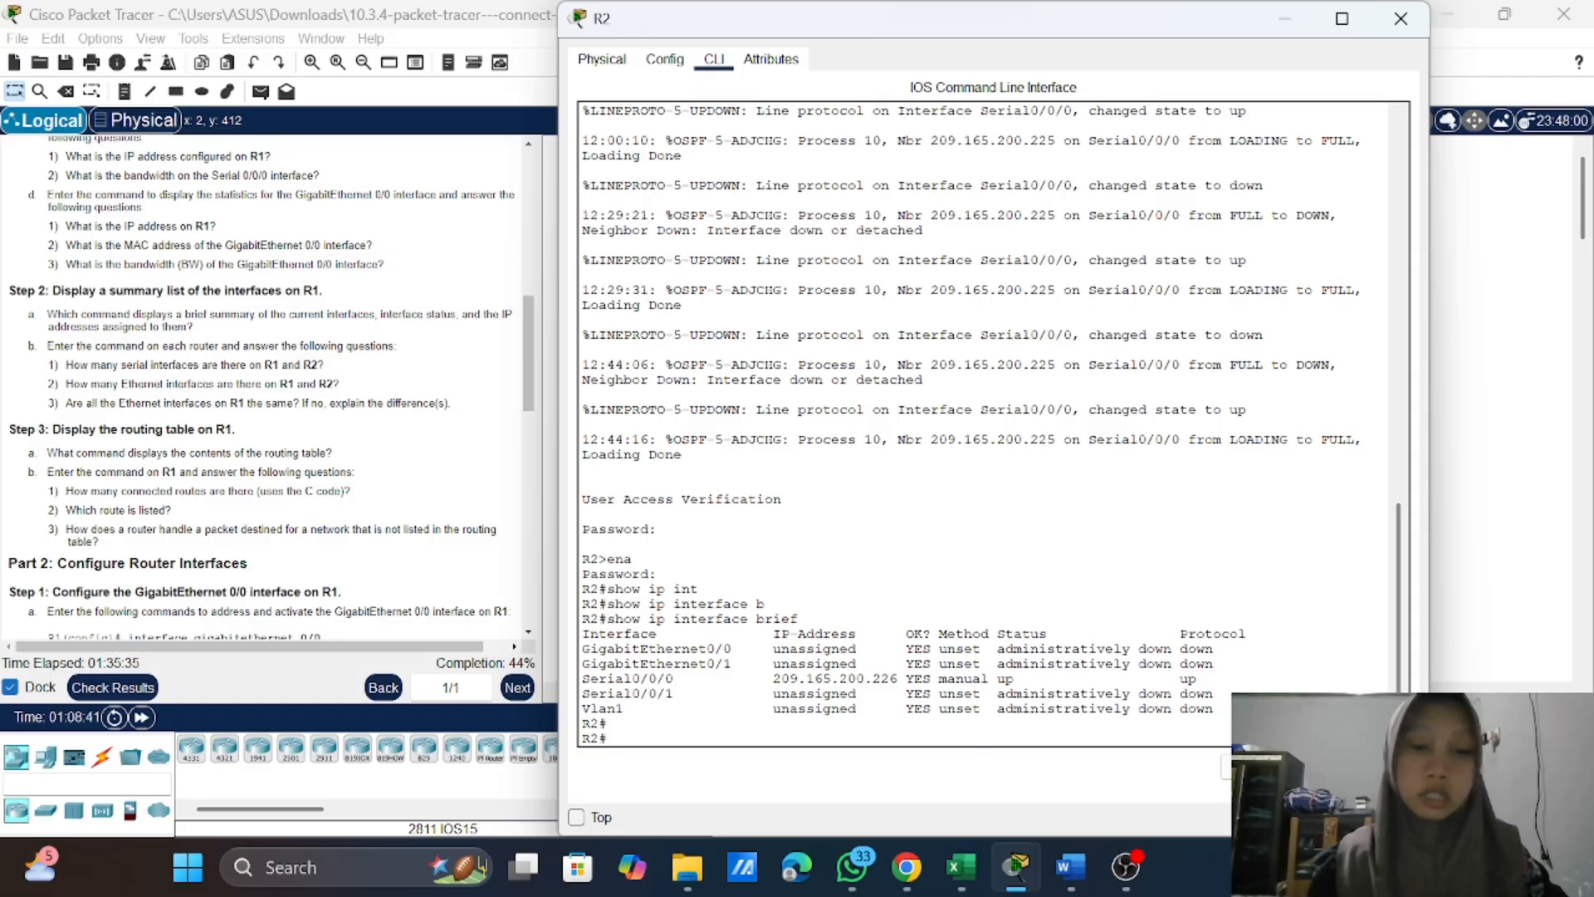
Step: Close R2's window and review the activity's Step 3 instructions on displaying R1's routing table
click(1401, 18)
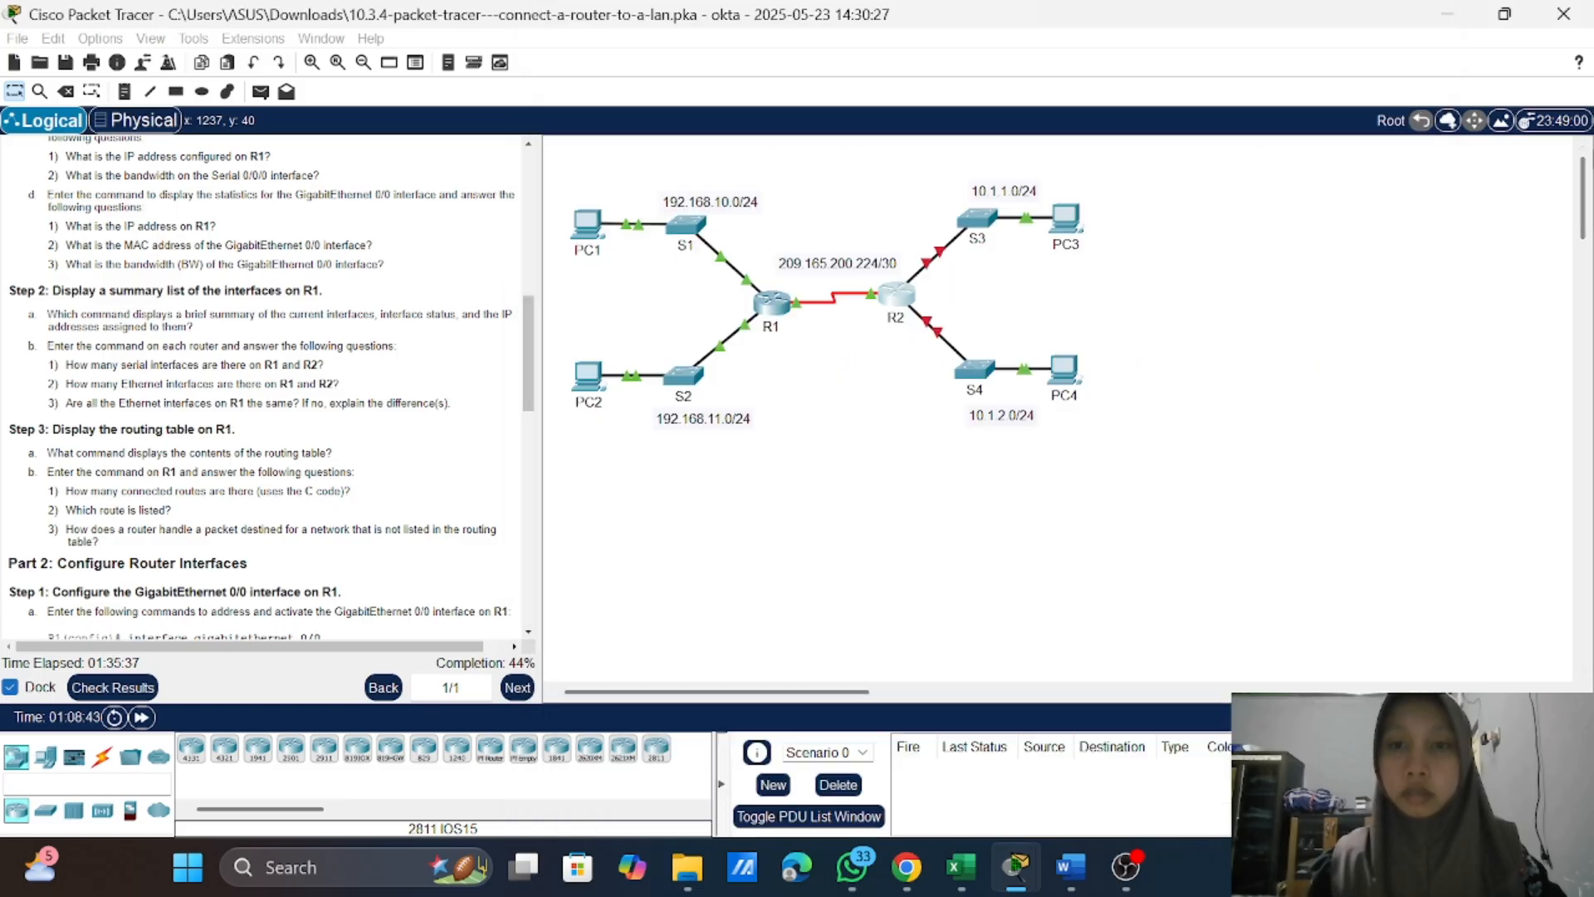
click(772, 300)
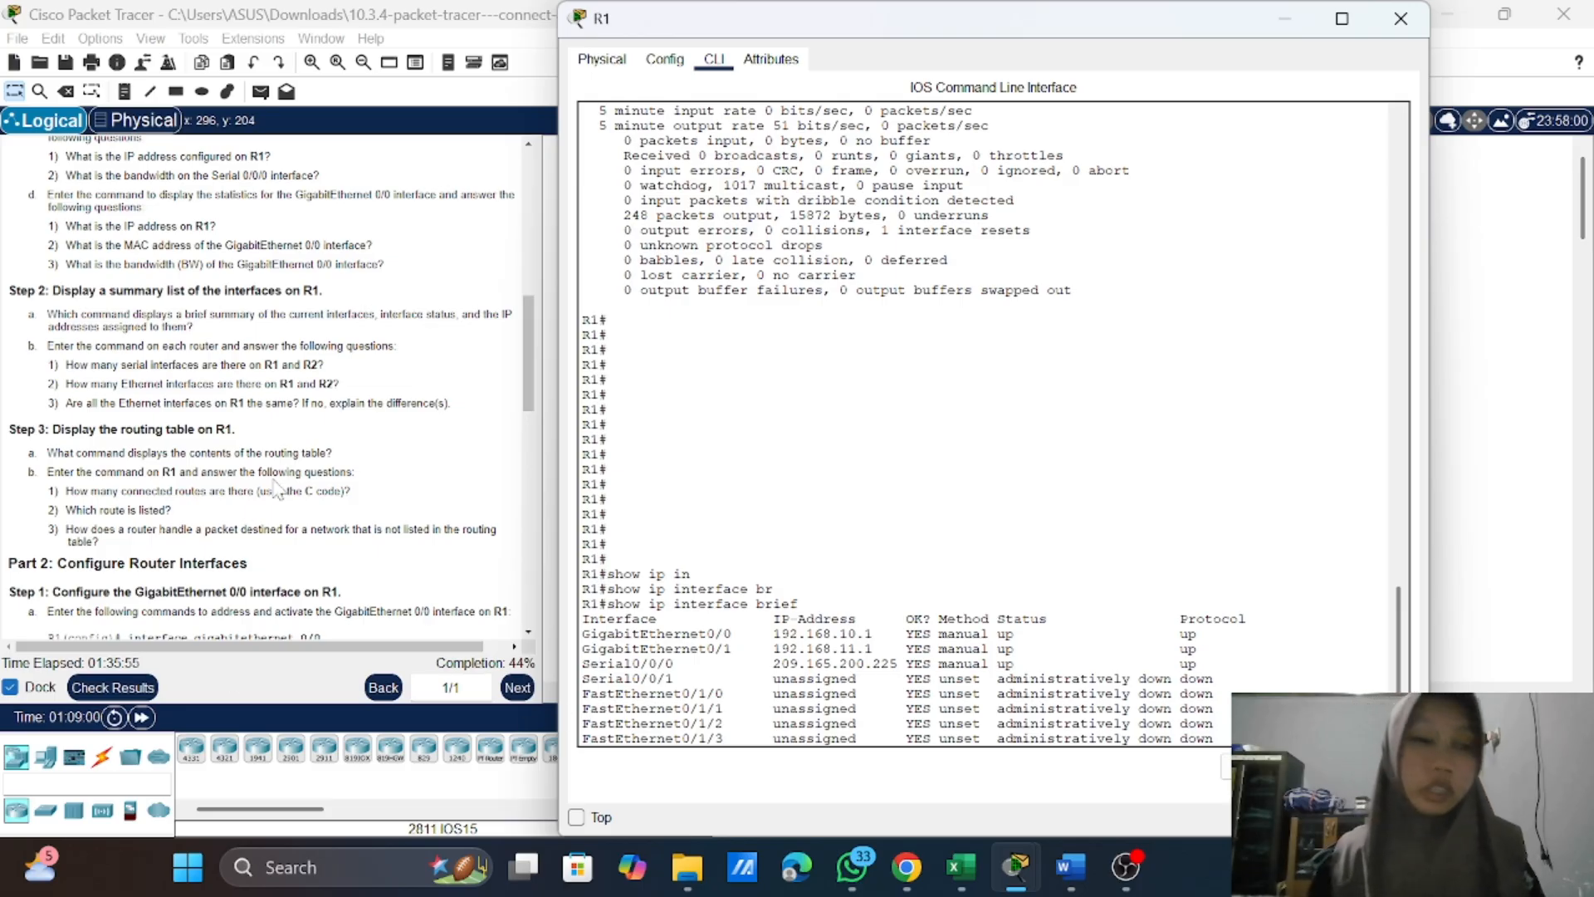
click(398, 473)
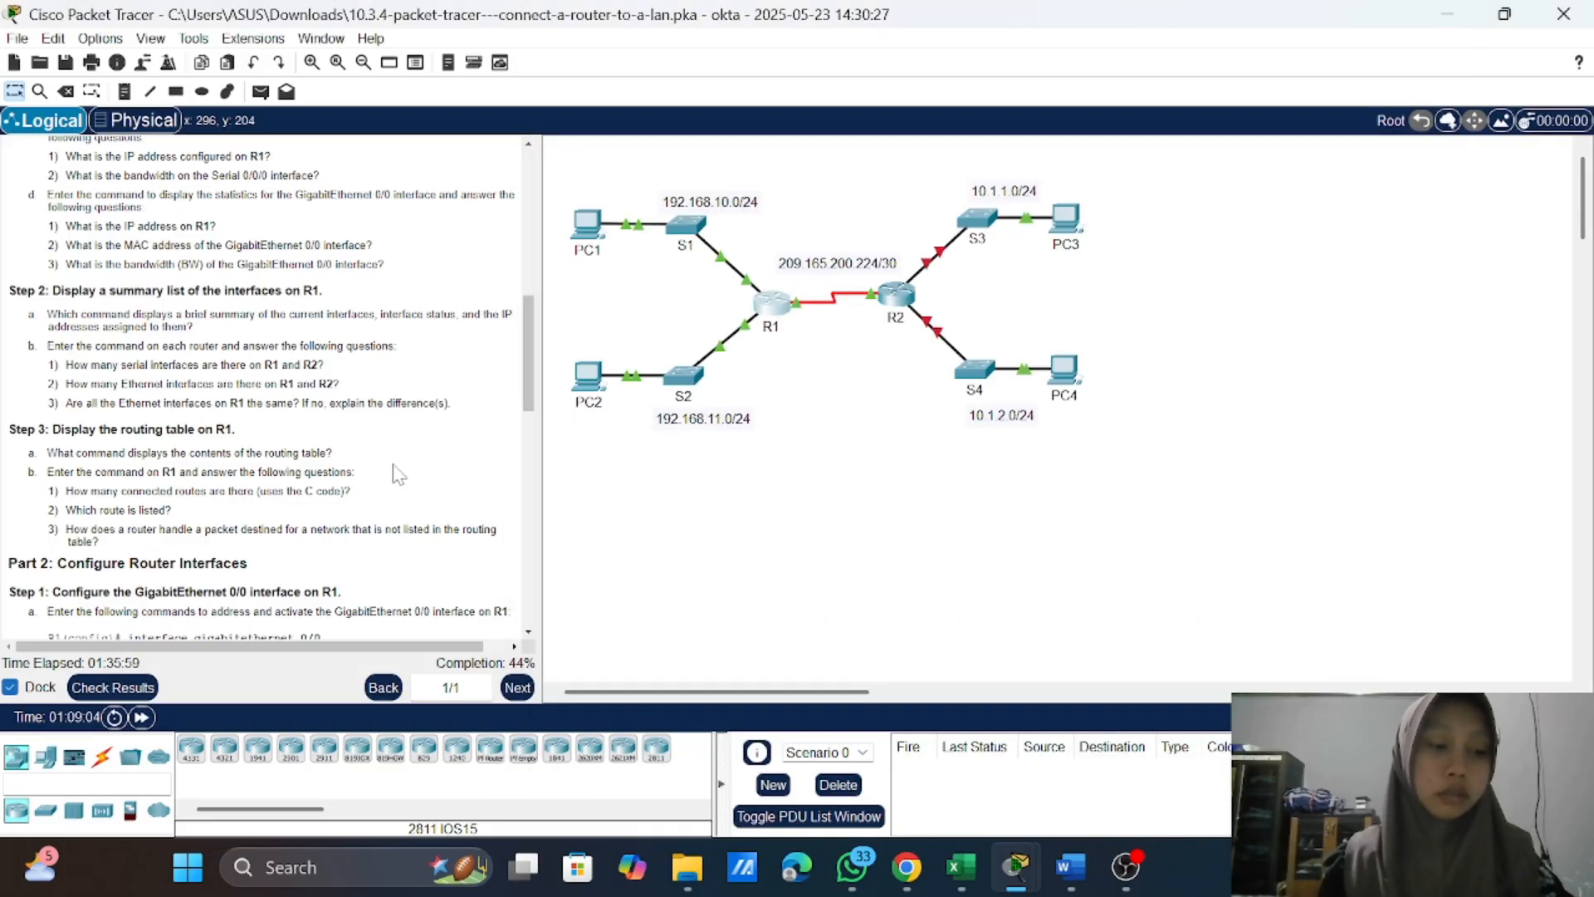
scroll(261, 388, down, 5)
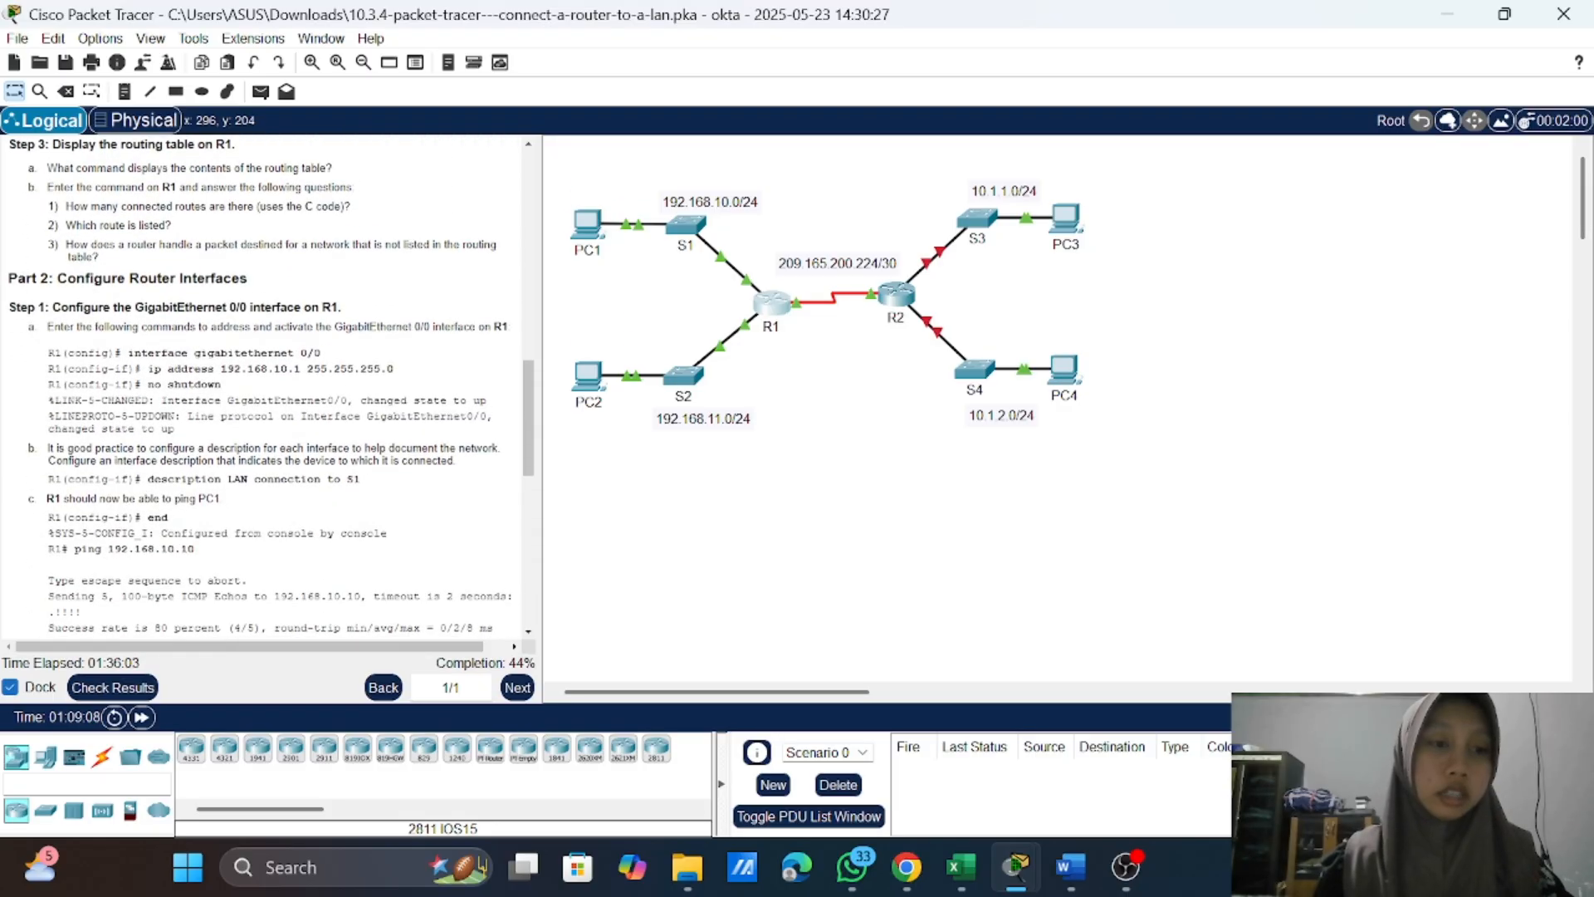
scroll(262, 388, up, 1)
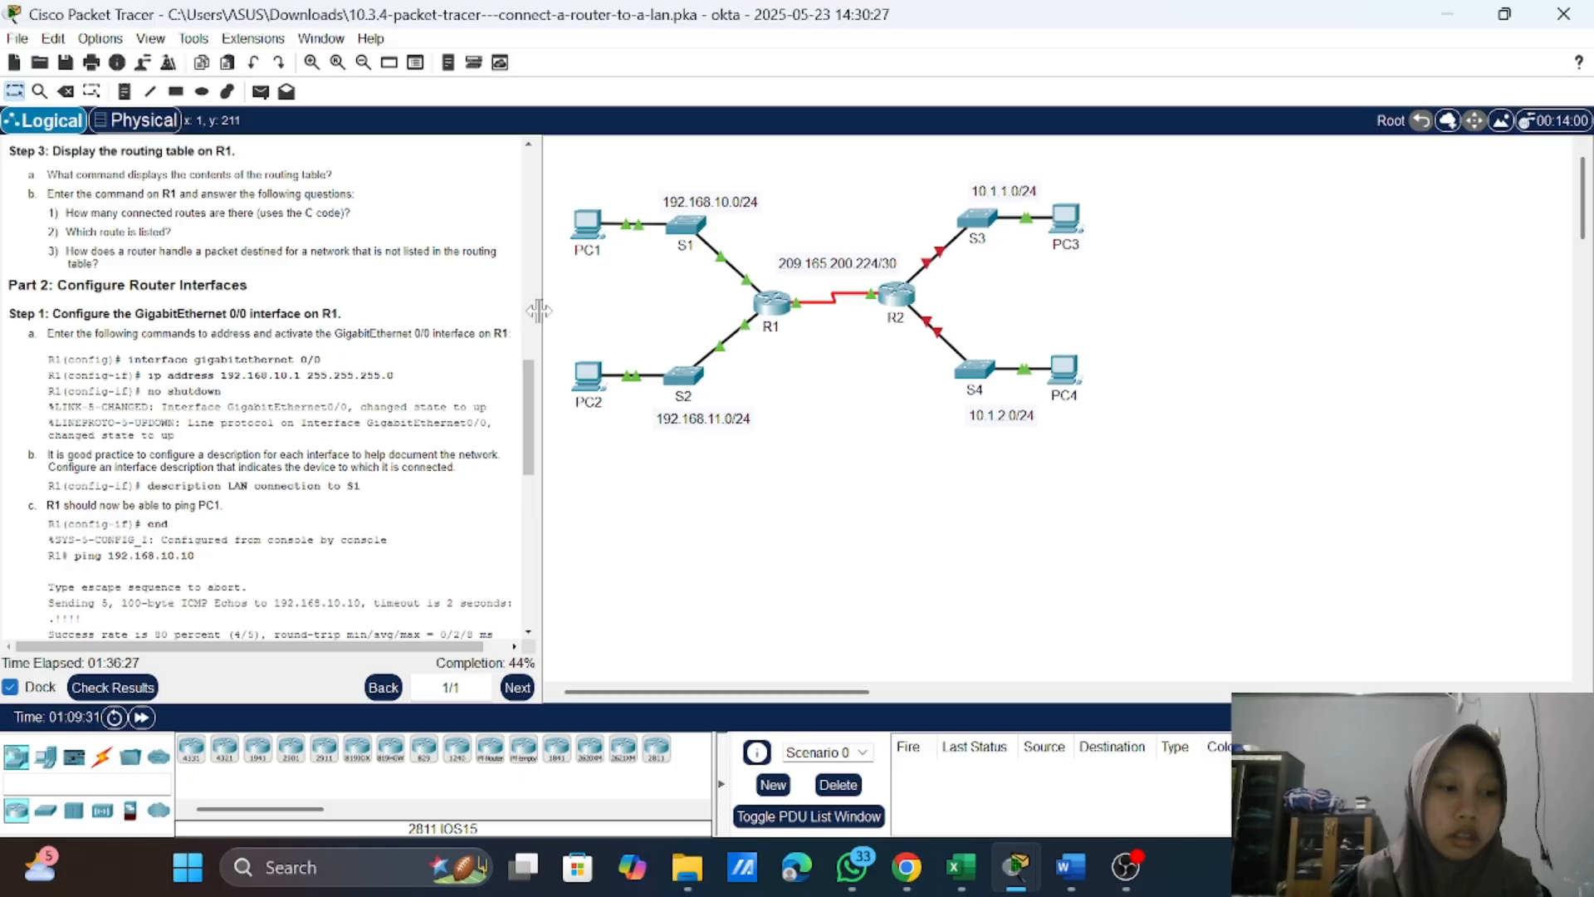
scroll(262, 390, up, 3)
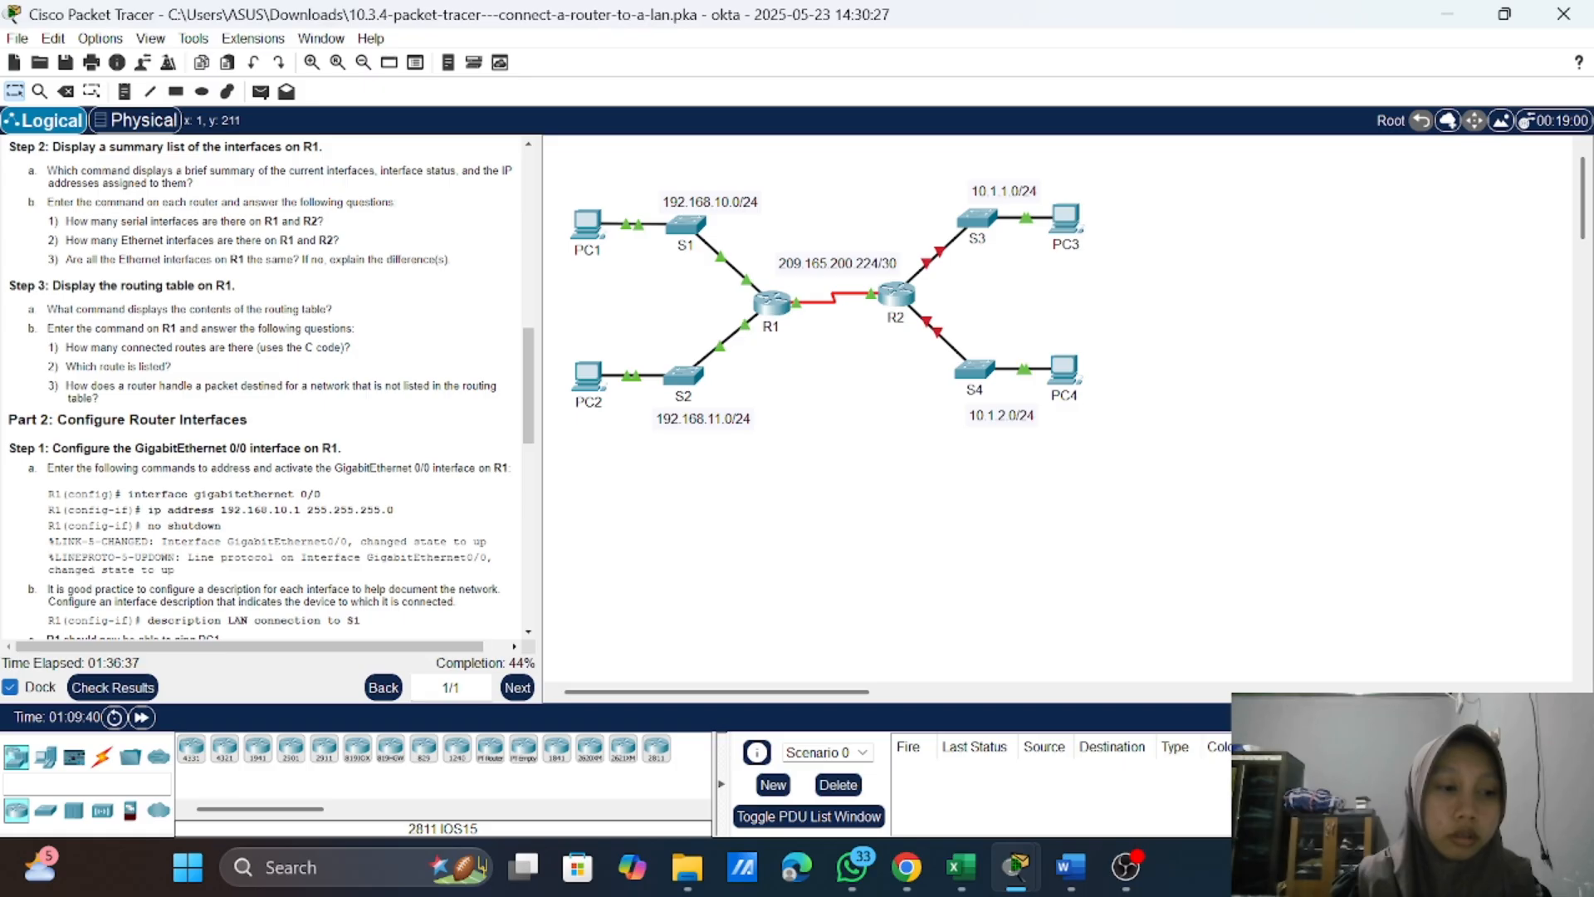
scroll(293, 344, down, 1)
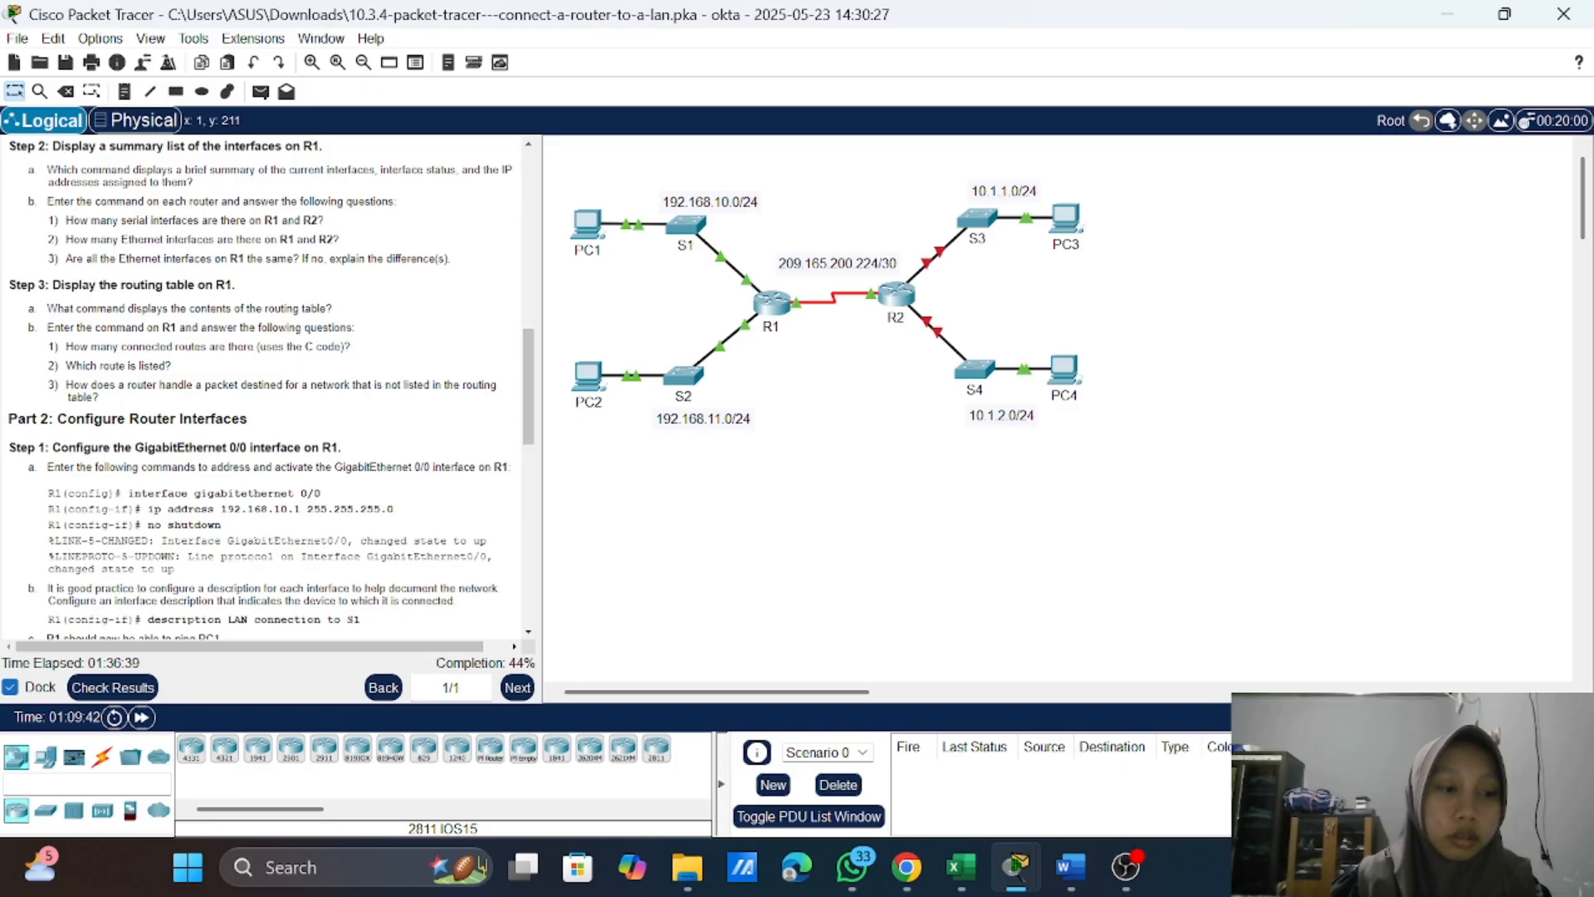
Step: Open R1's command line and run show ip route to display its routing table
click(771, 320)
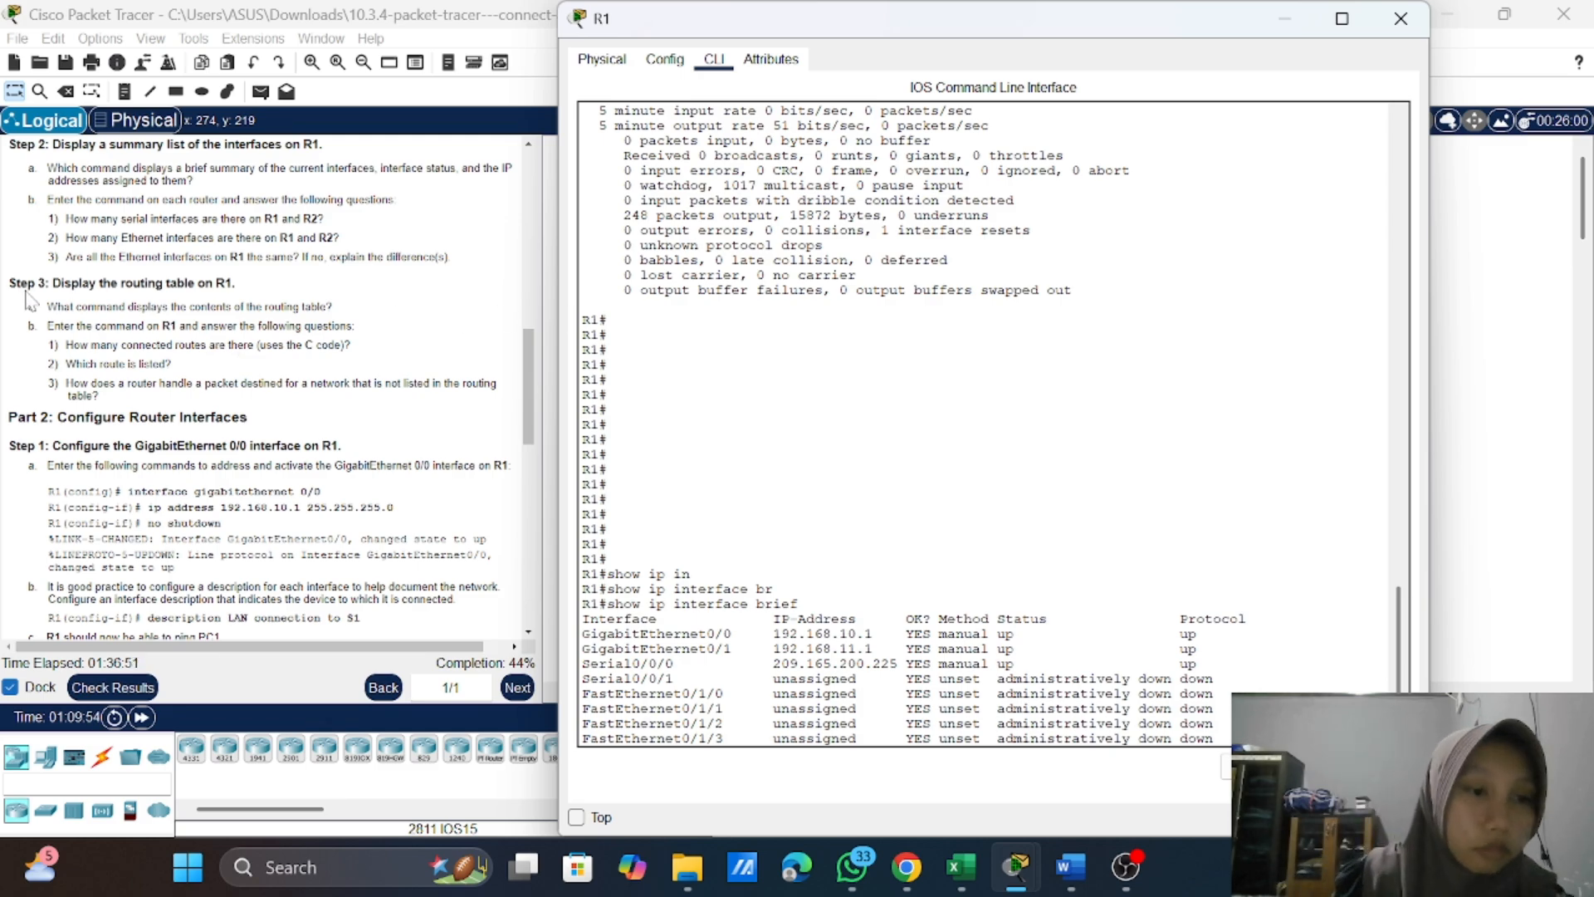
scroll(249, 382, down, 1)
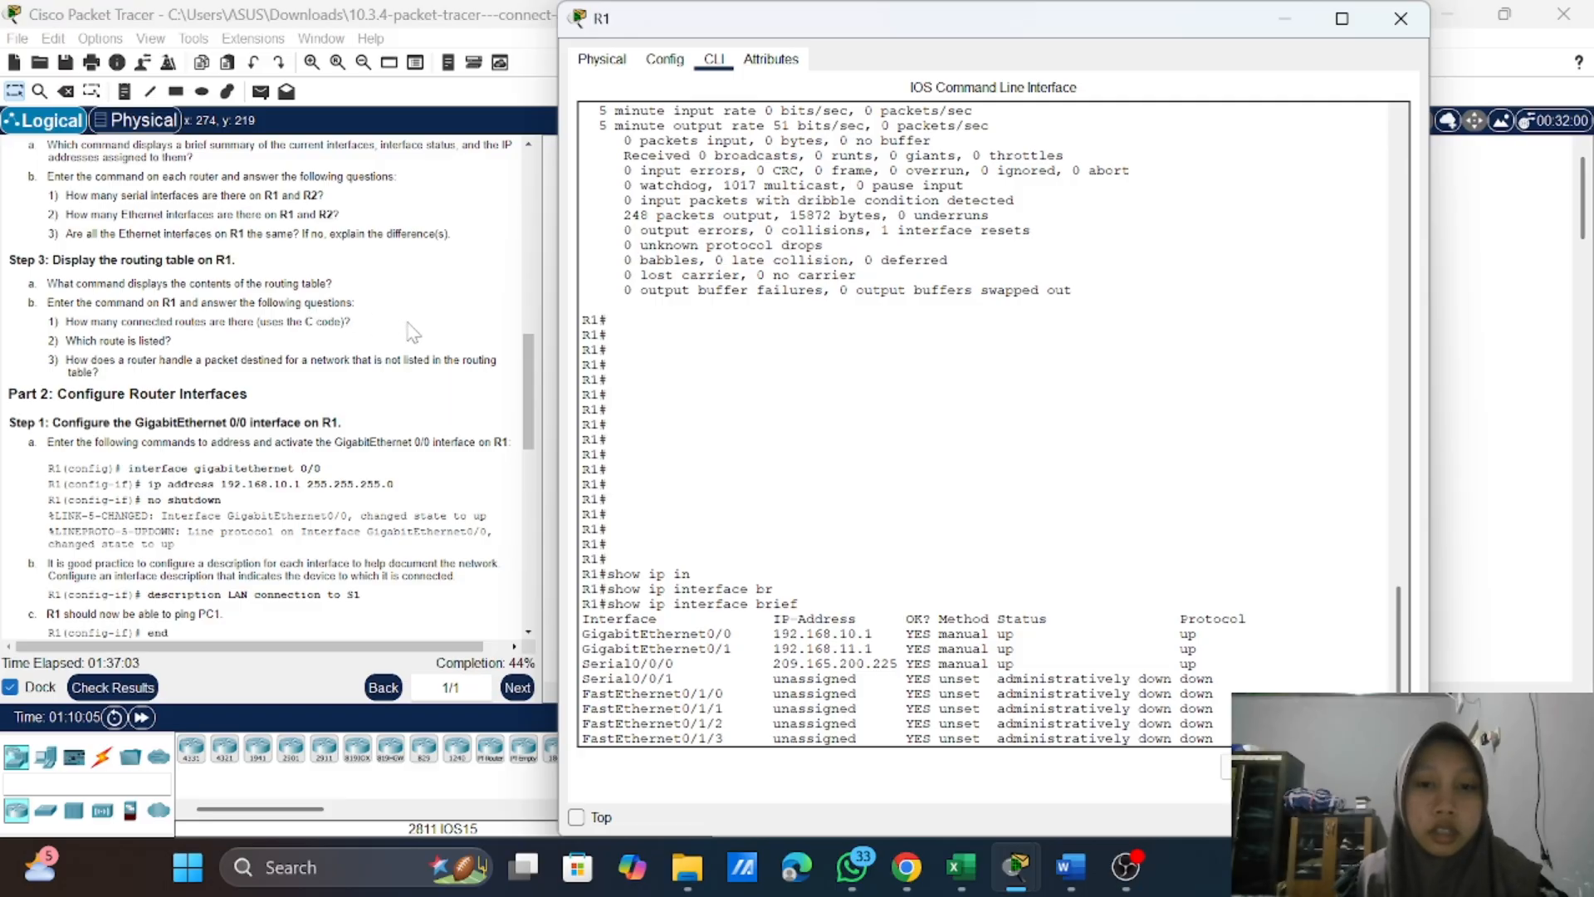
scroll(801, 648, down, 1)
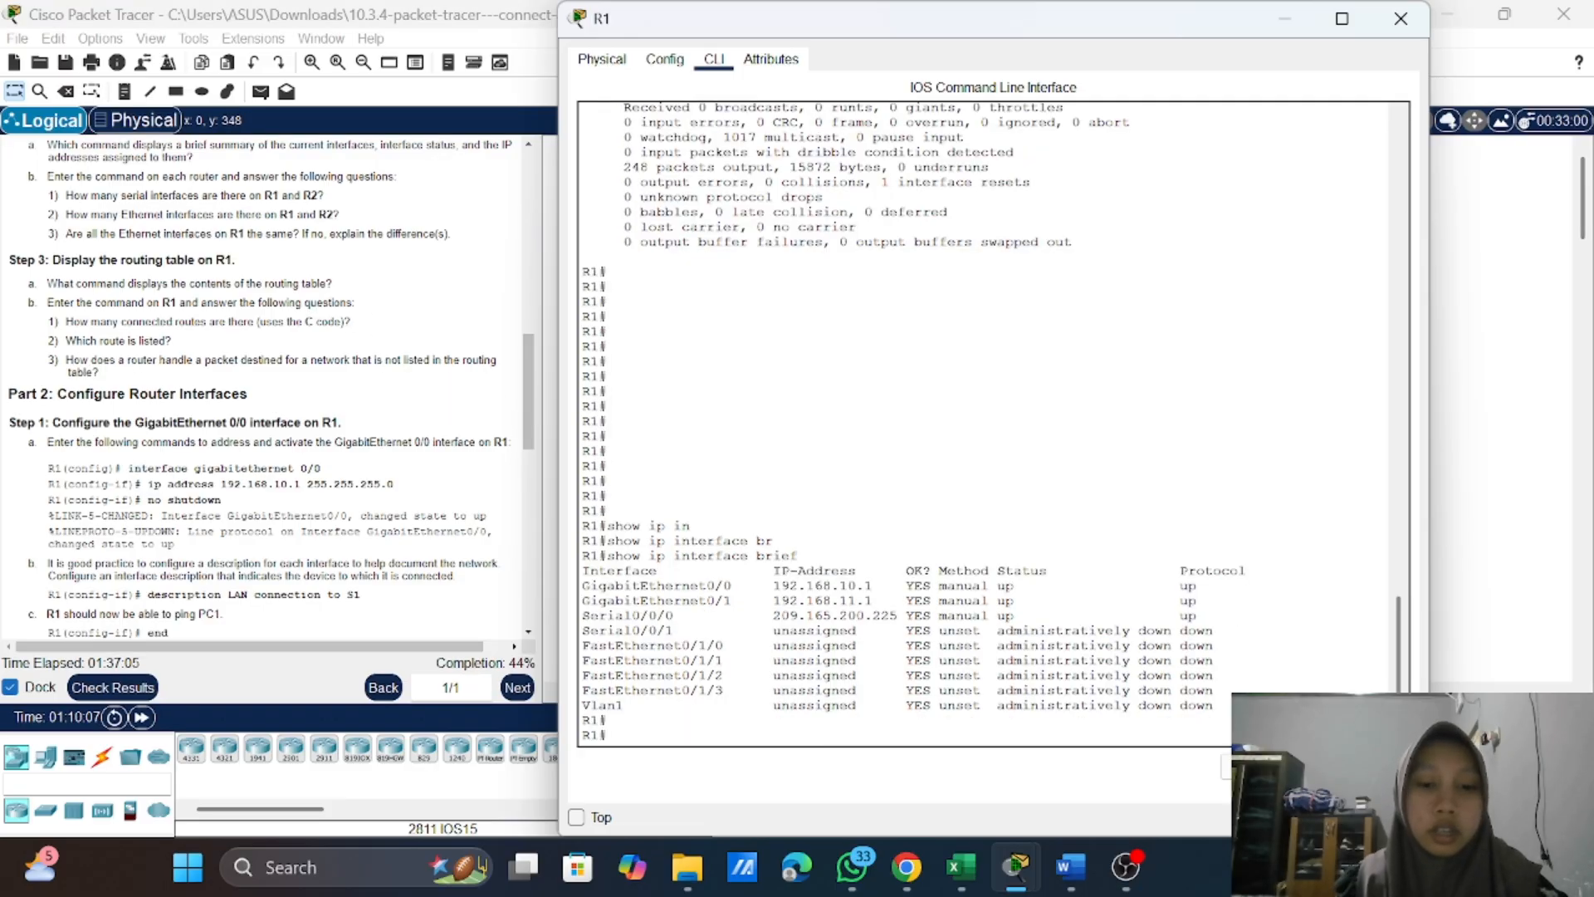
text(s)
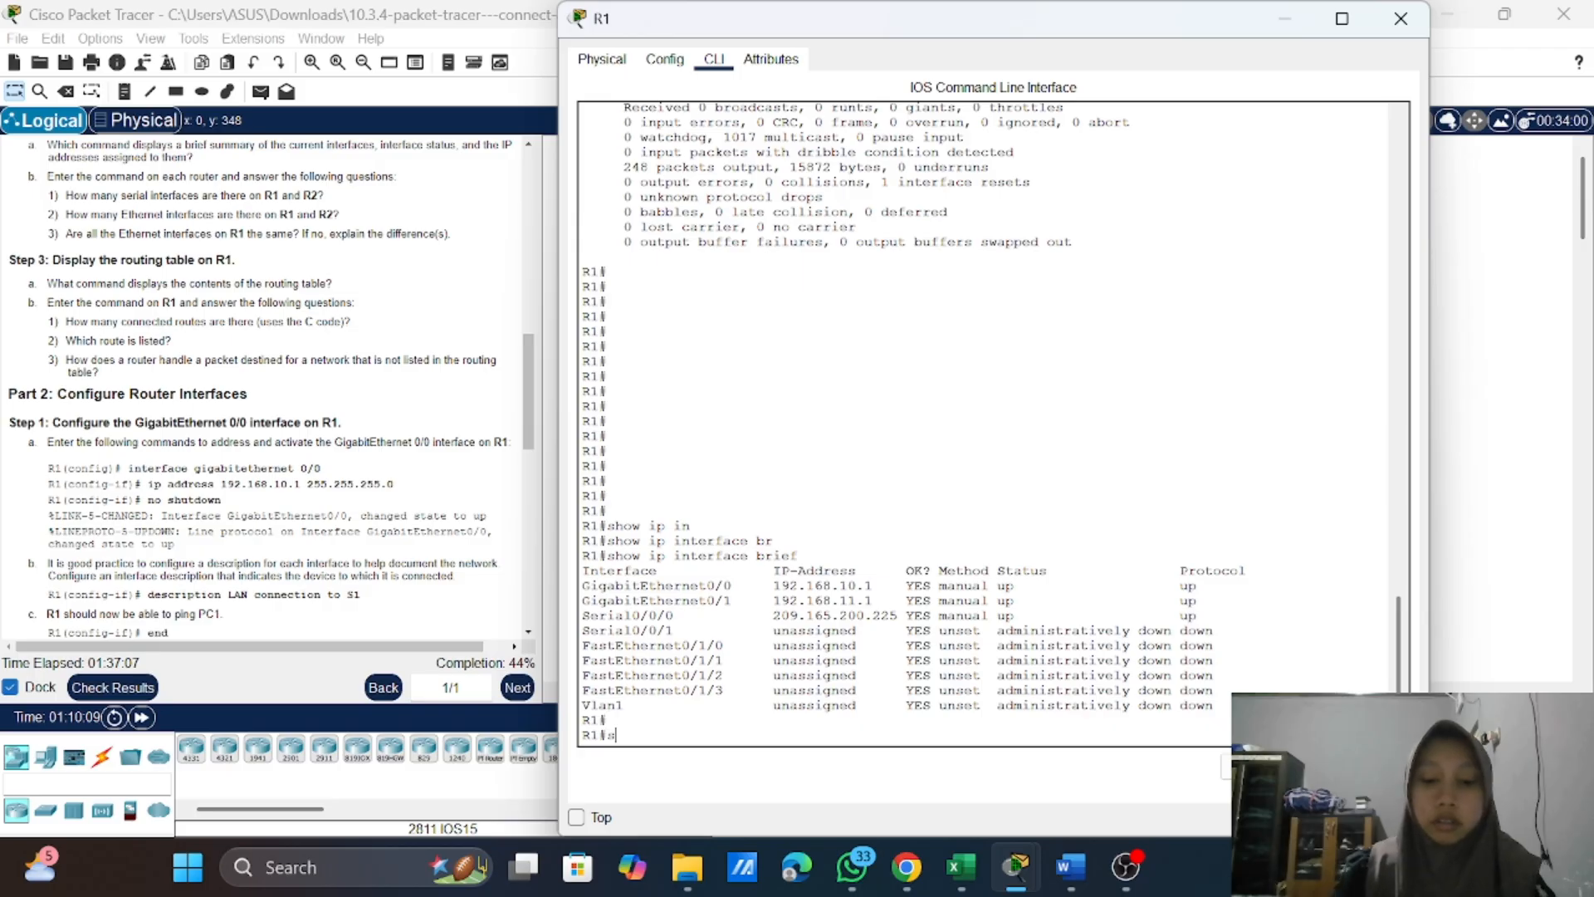
text(h)
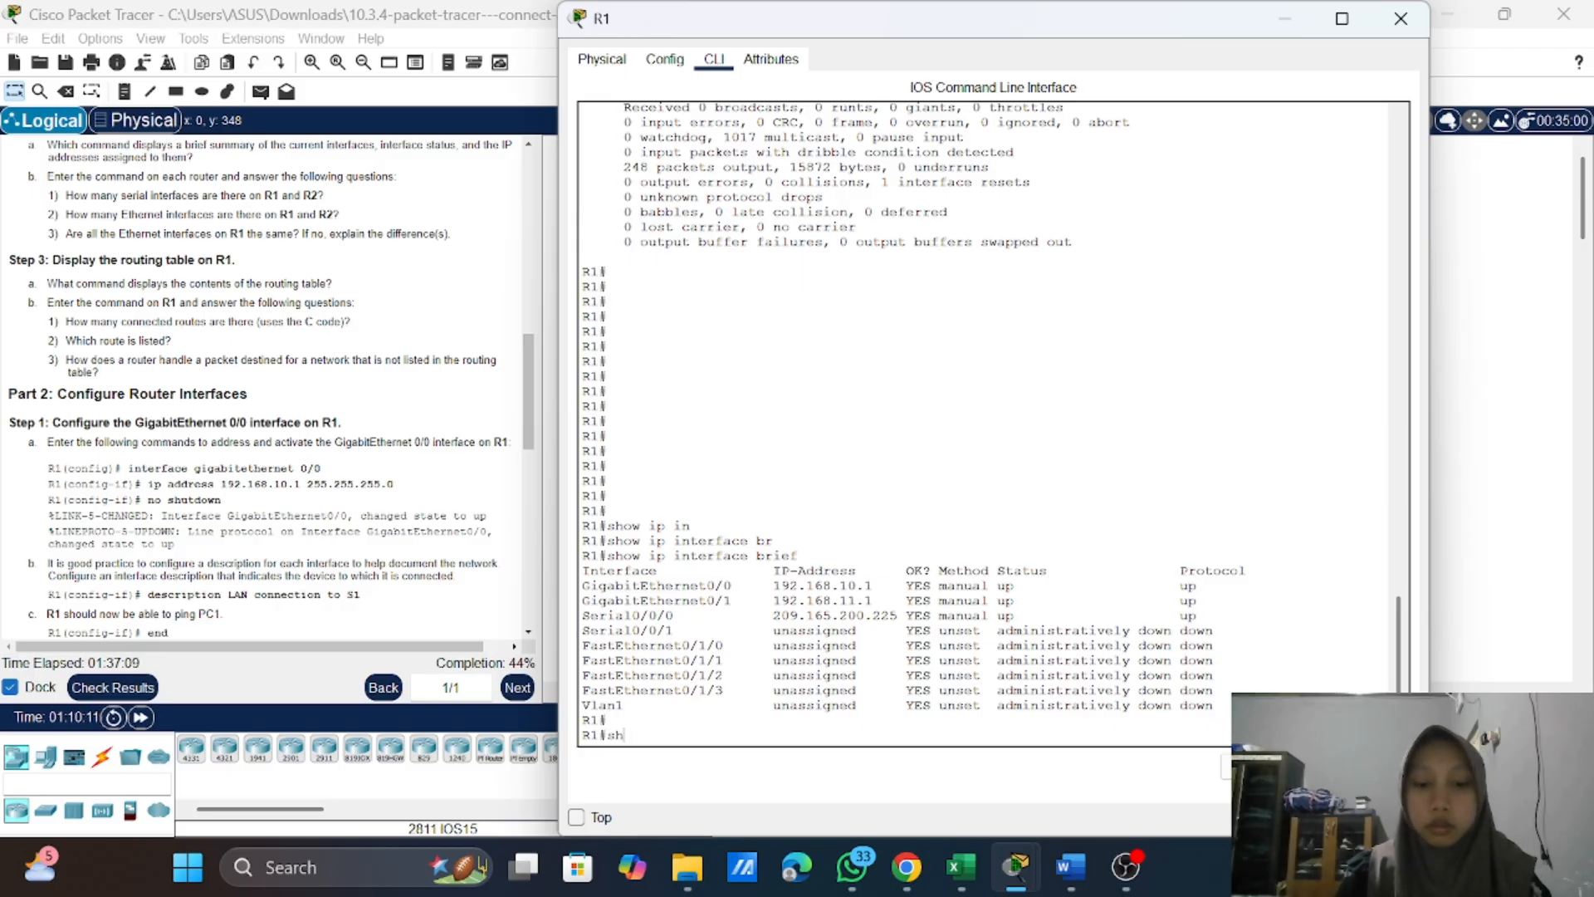
text(ow ip)
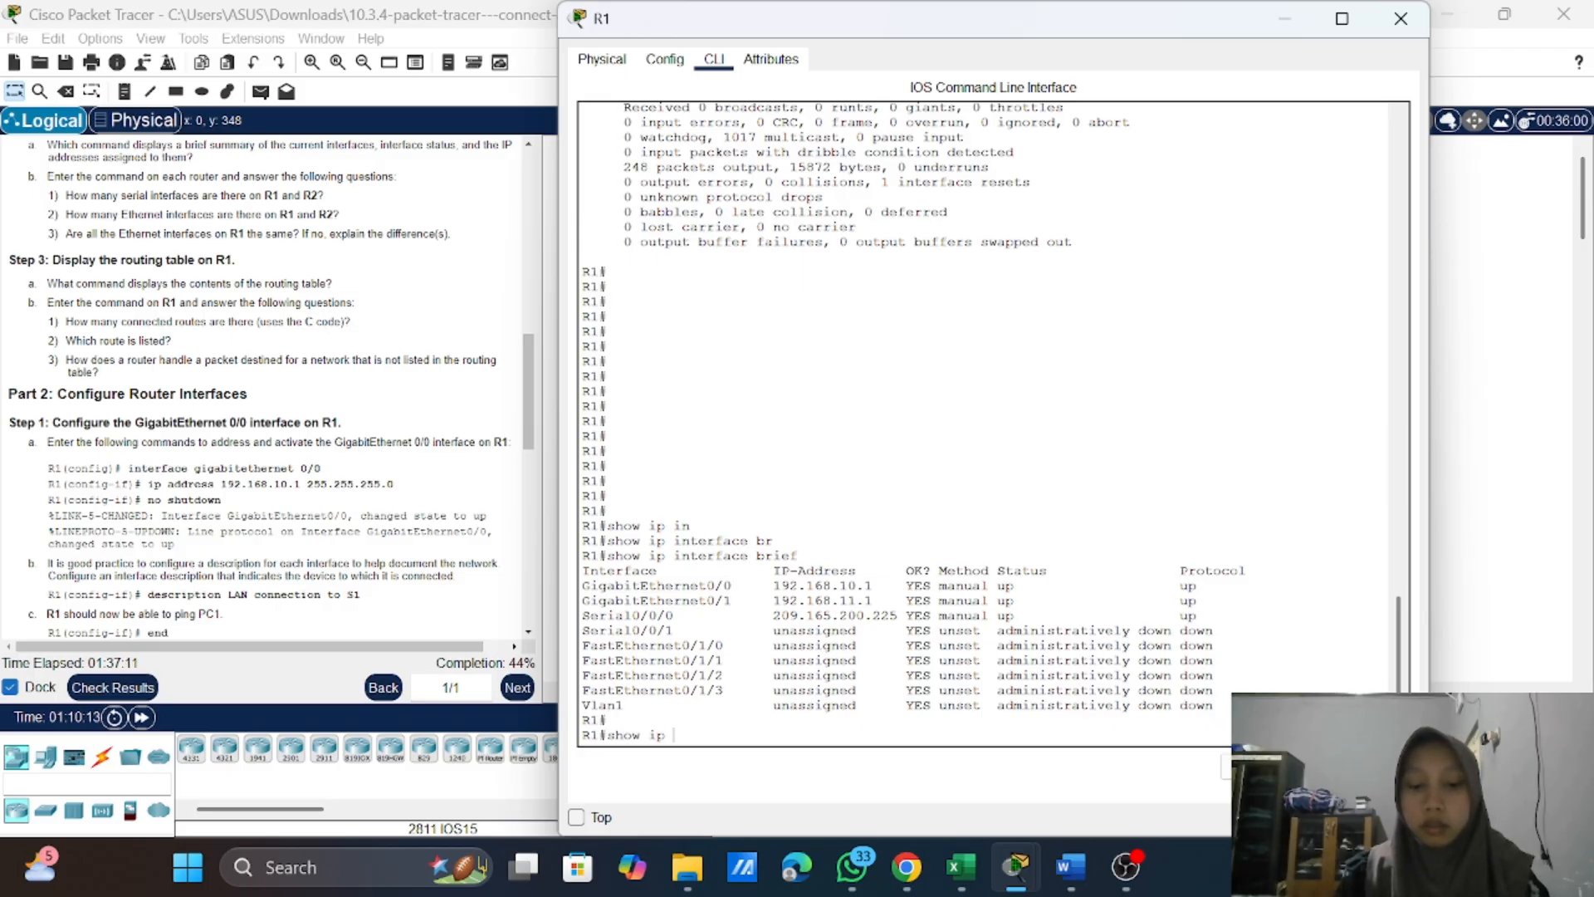
text( route)
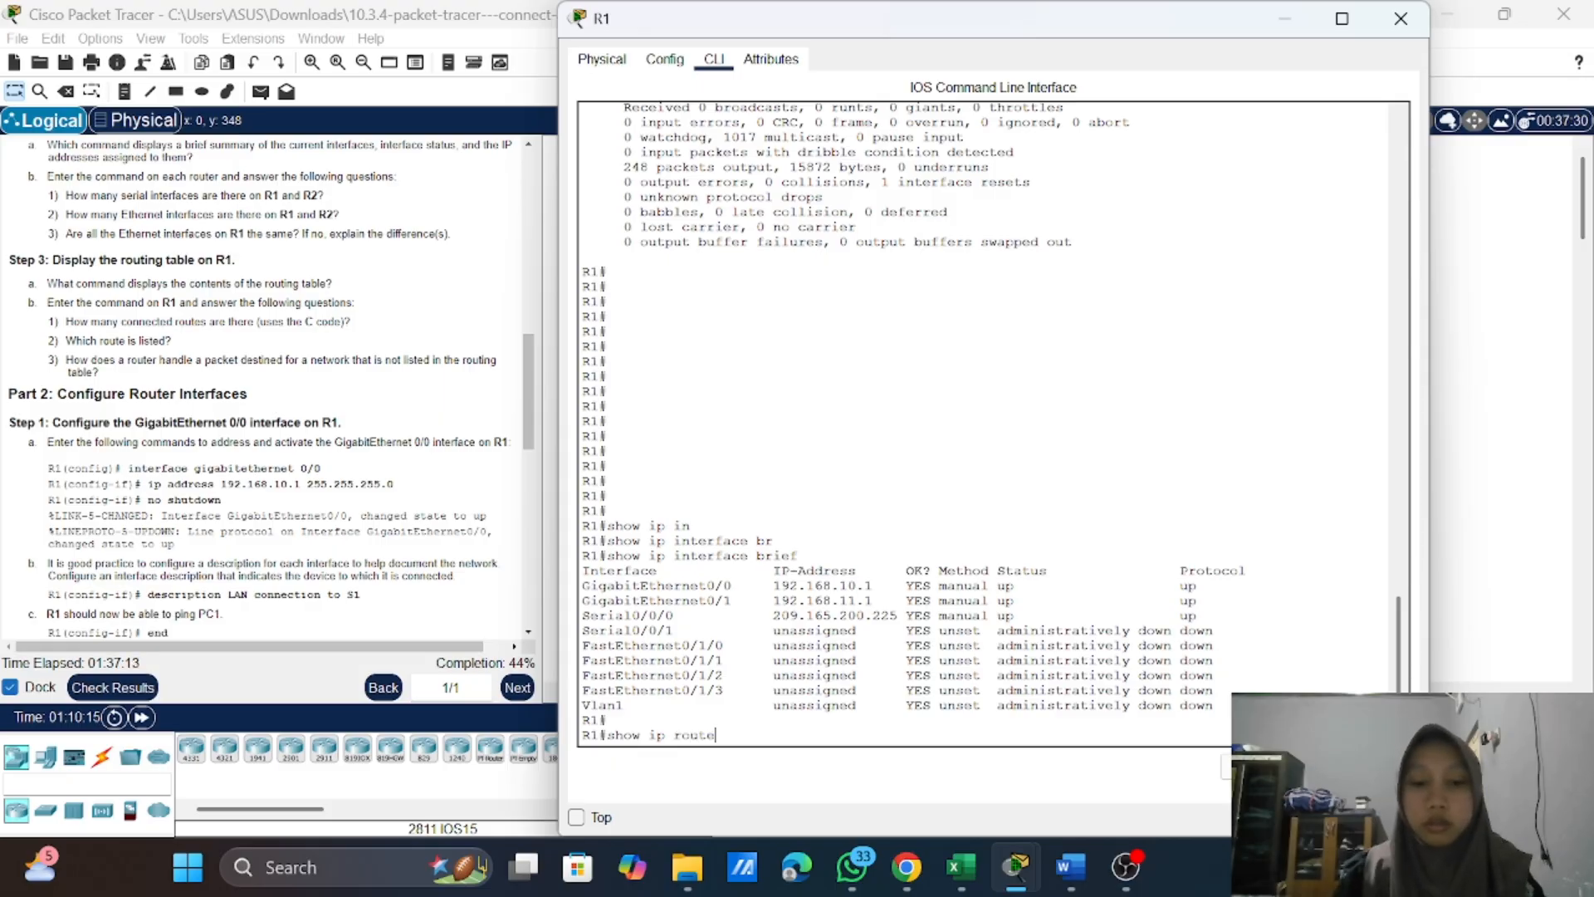
key(Return)
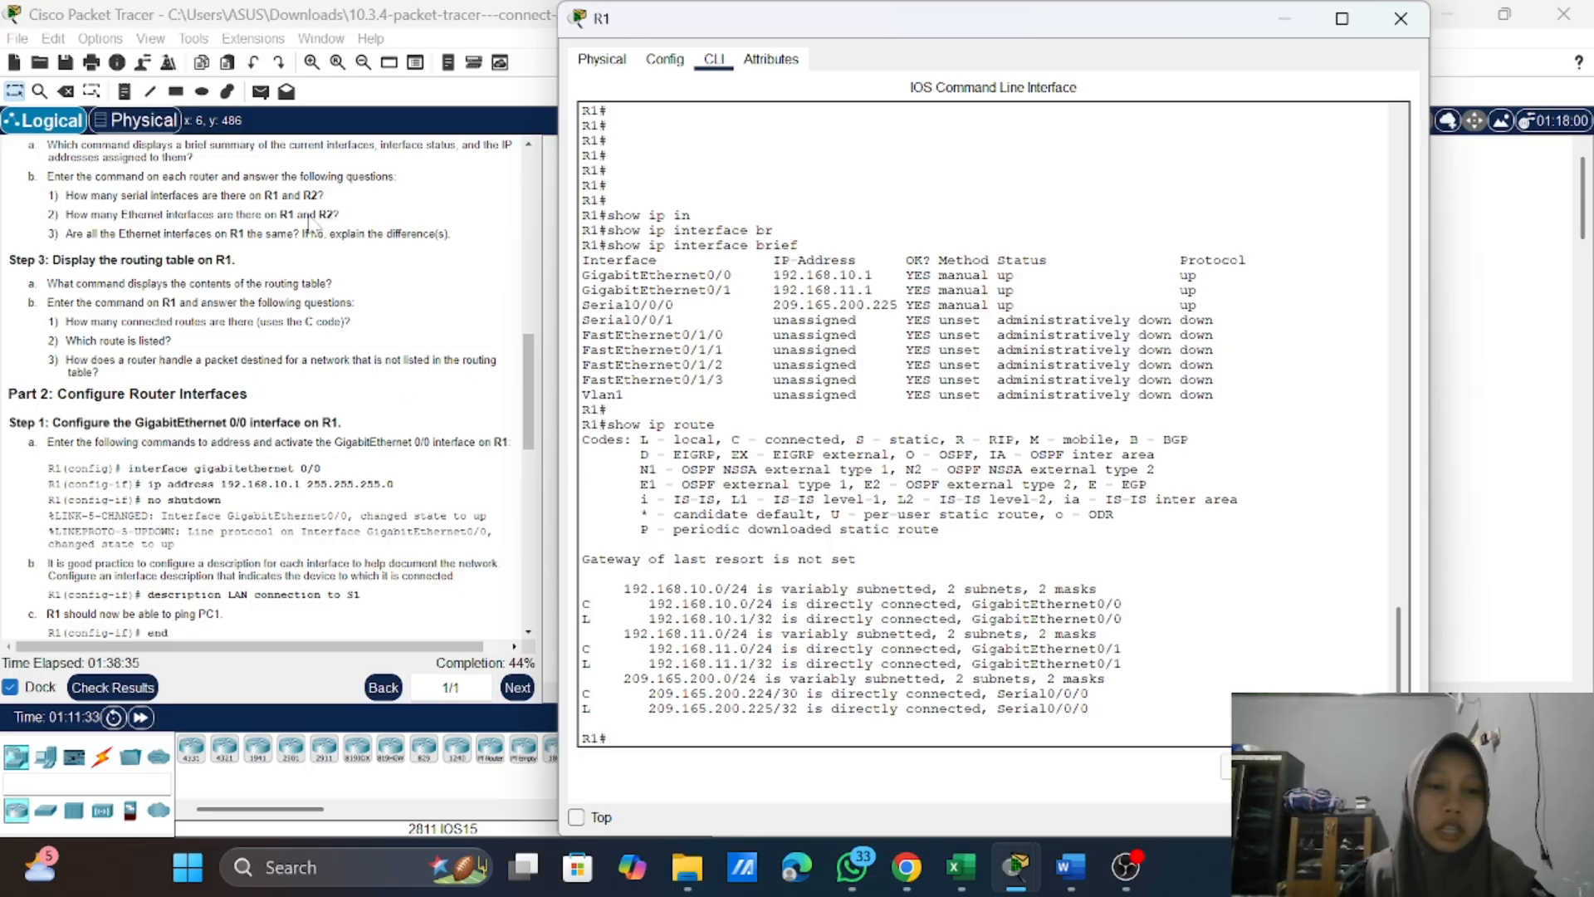
Step: Read through the activity instructions, from the routing table questions to Part 2's GigabitEthernet 0/0 configuration commands for R1
scroll(266, 382, up, 3)
scroll(345, 179, up, 8)
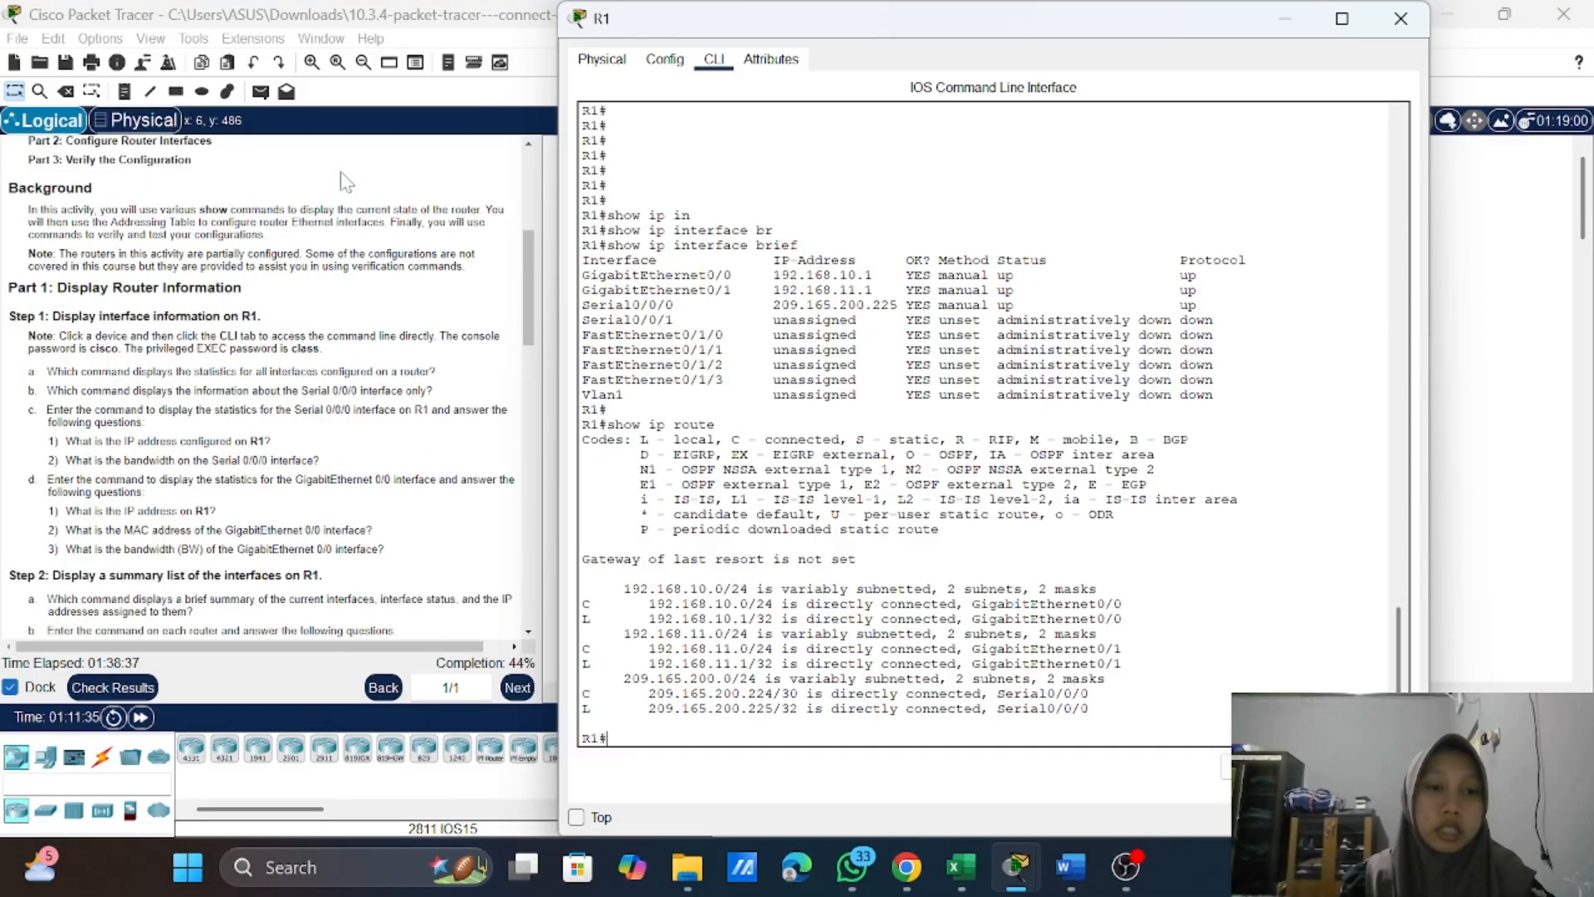
scroll(343, 178, down, 10)
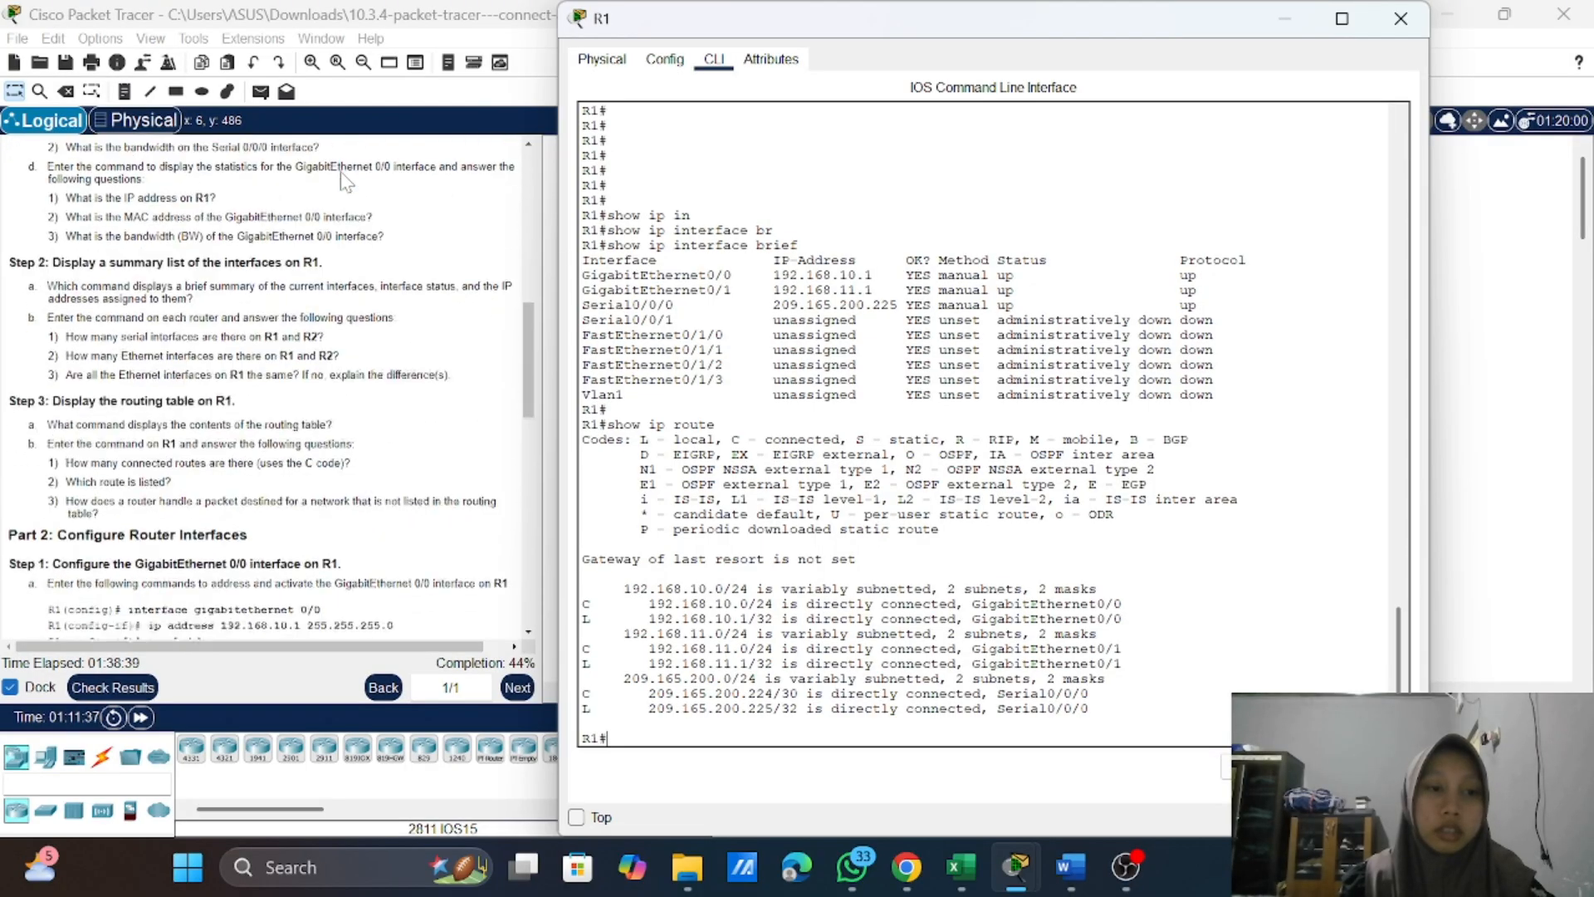
scroll(345, 179, down, 2)
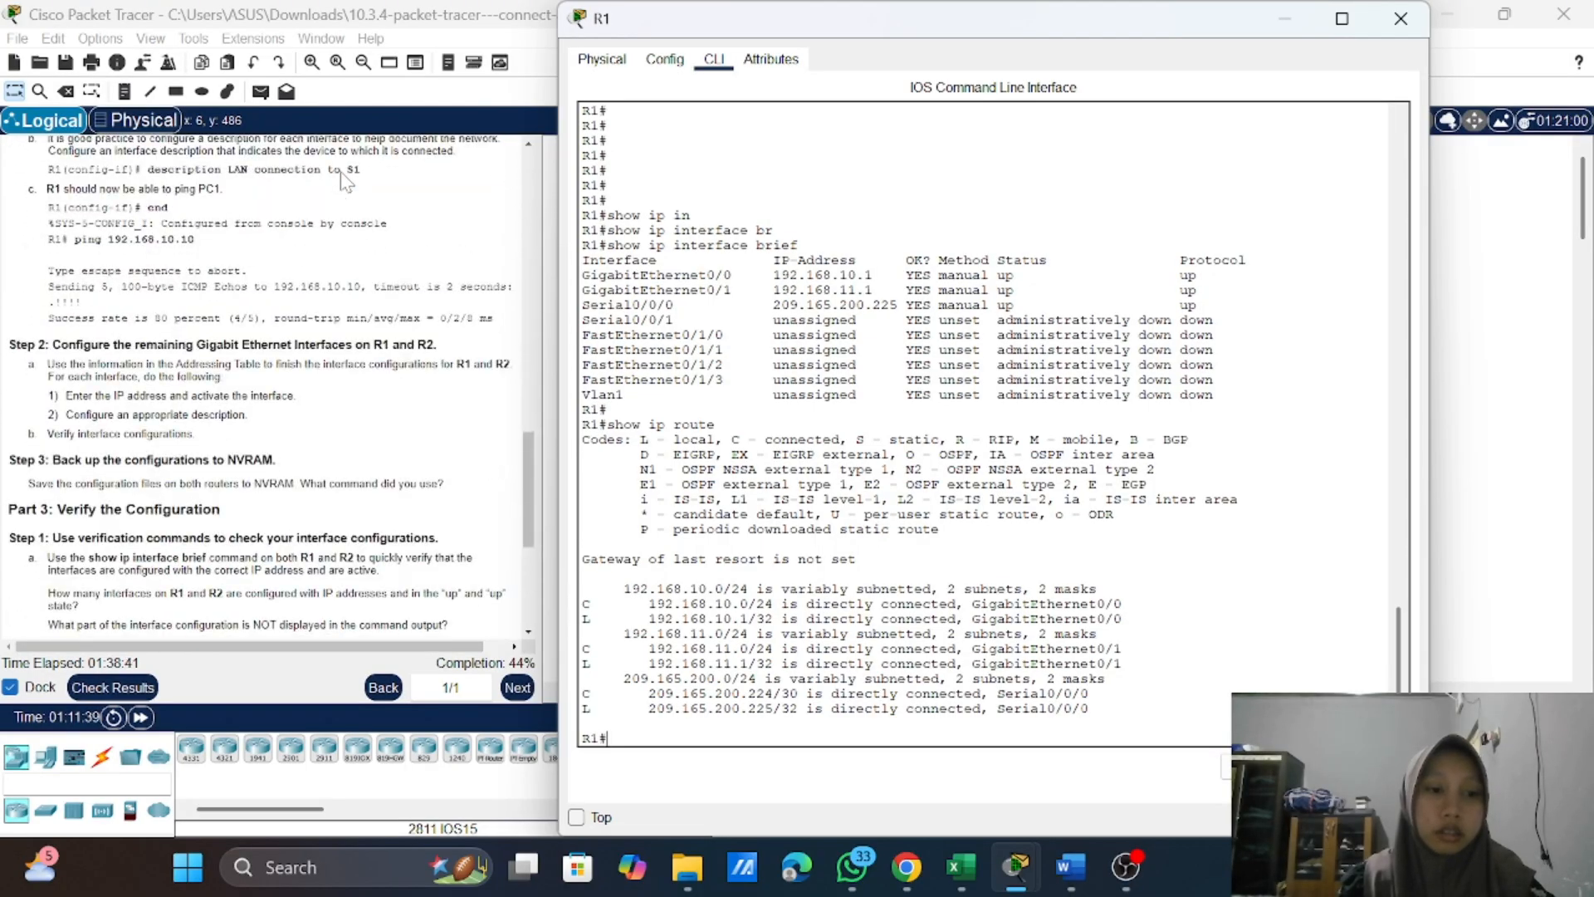
scroll(345, 181, down, 3)
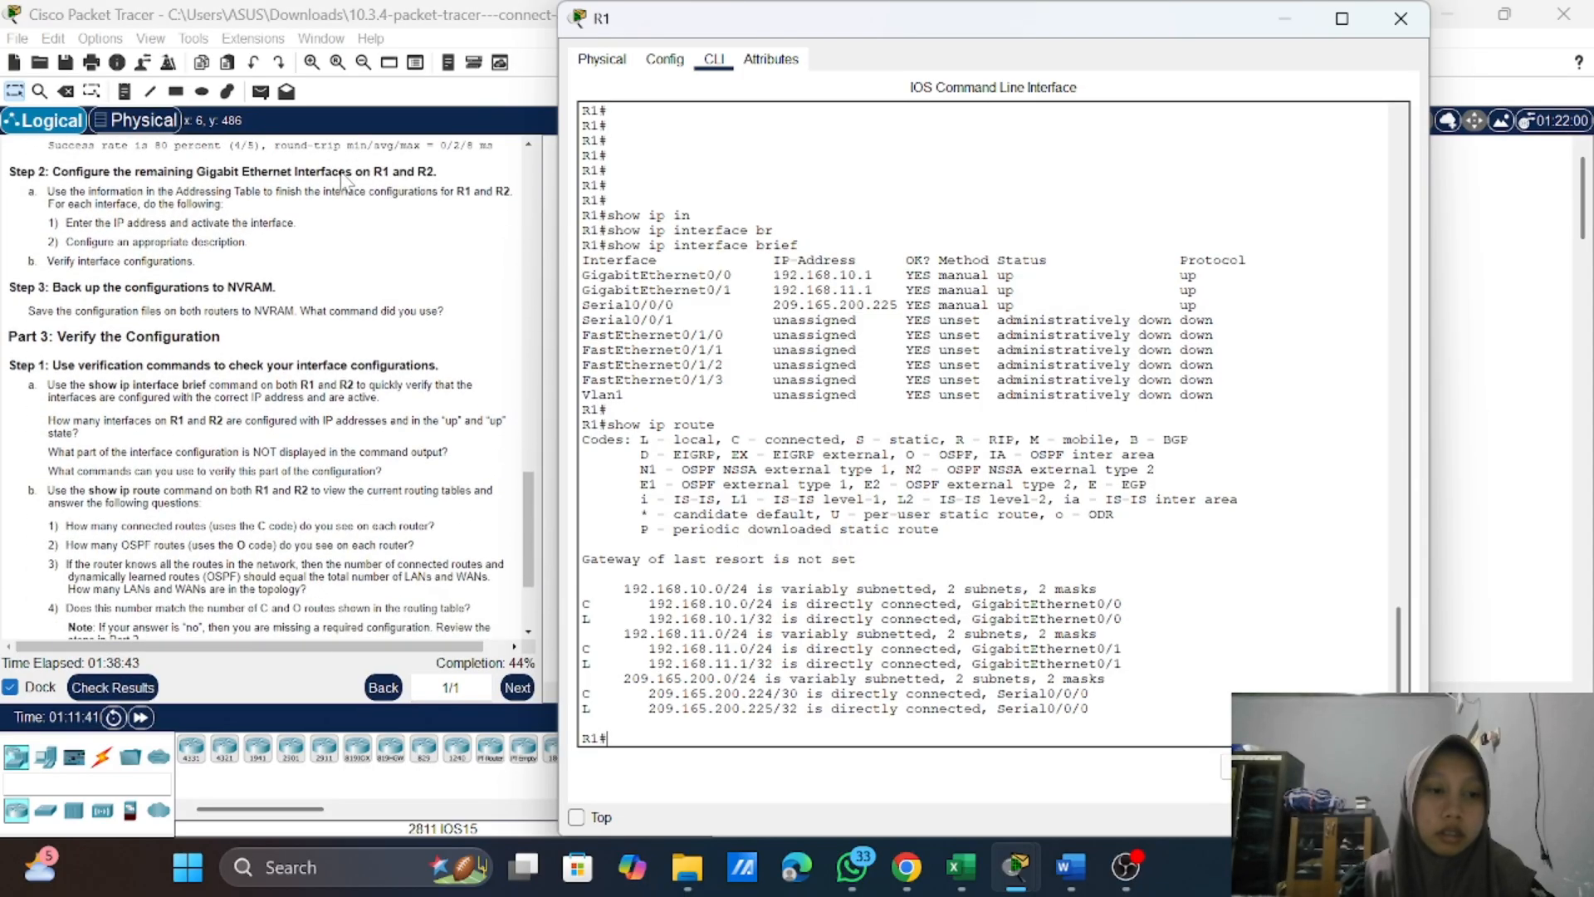
scroll(343, 178, up, 9)
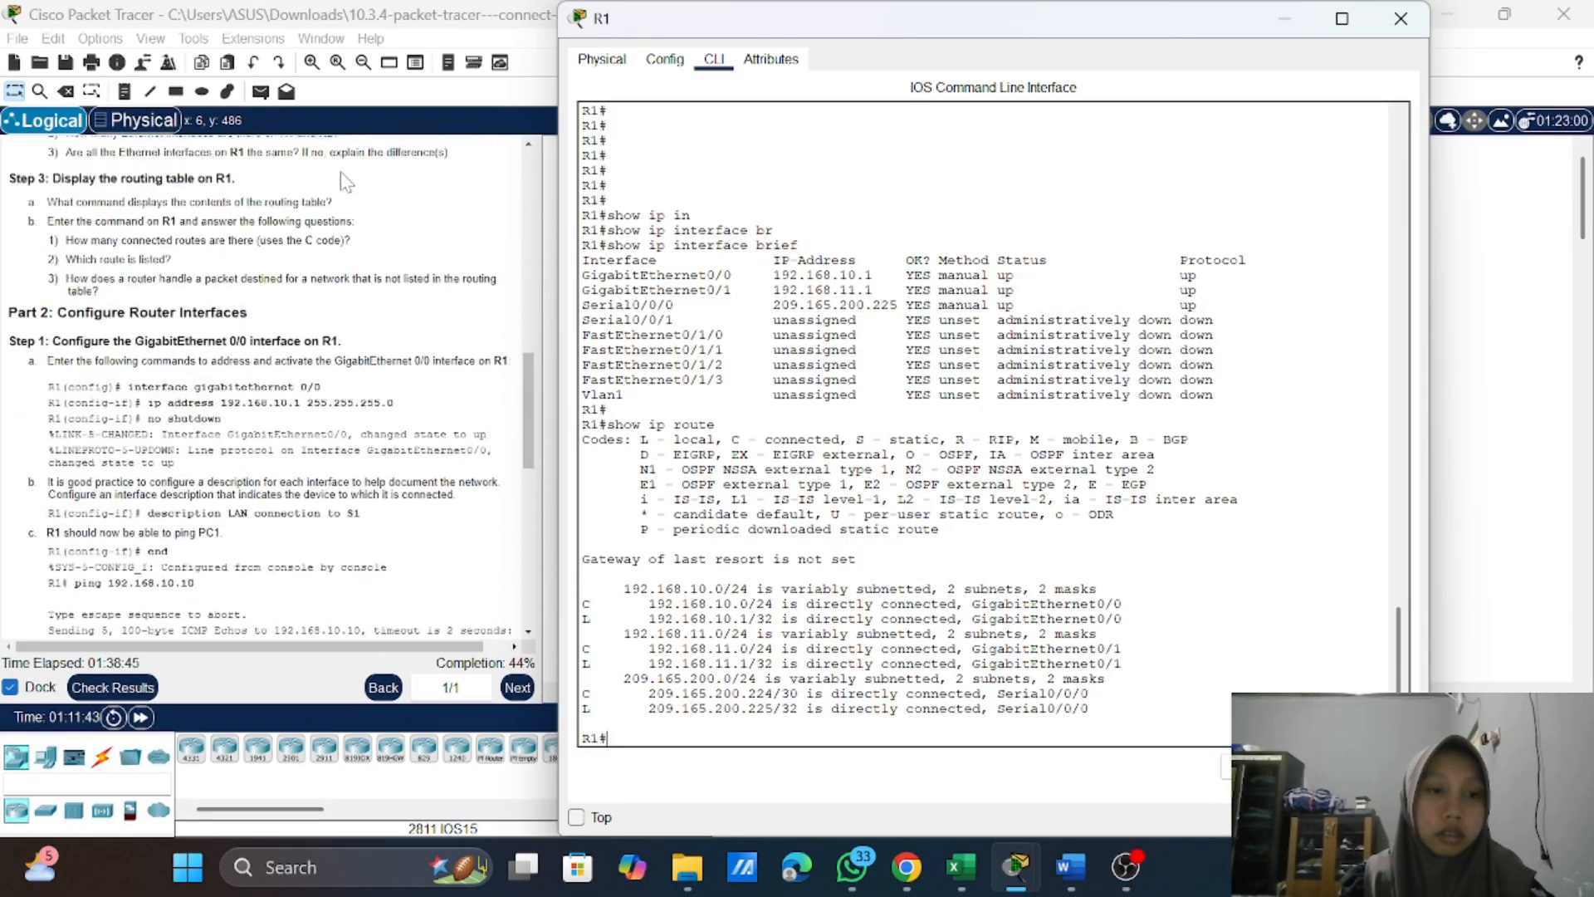
scroll(346, 181, up, 1)
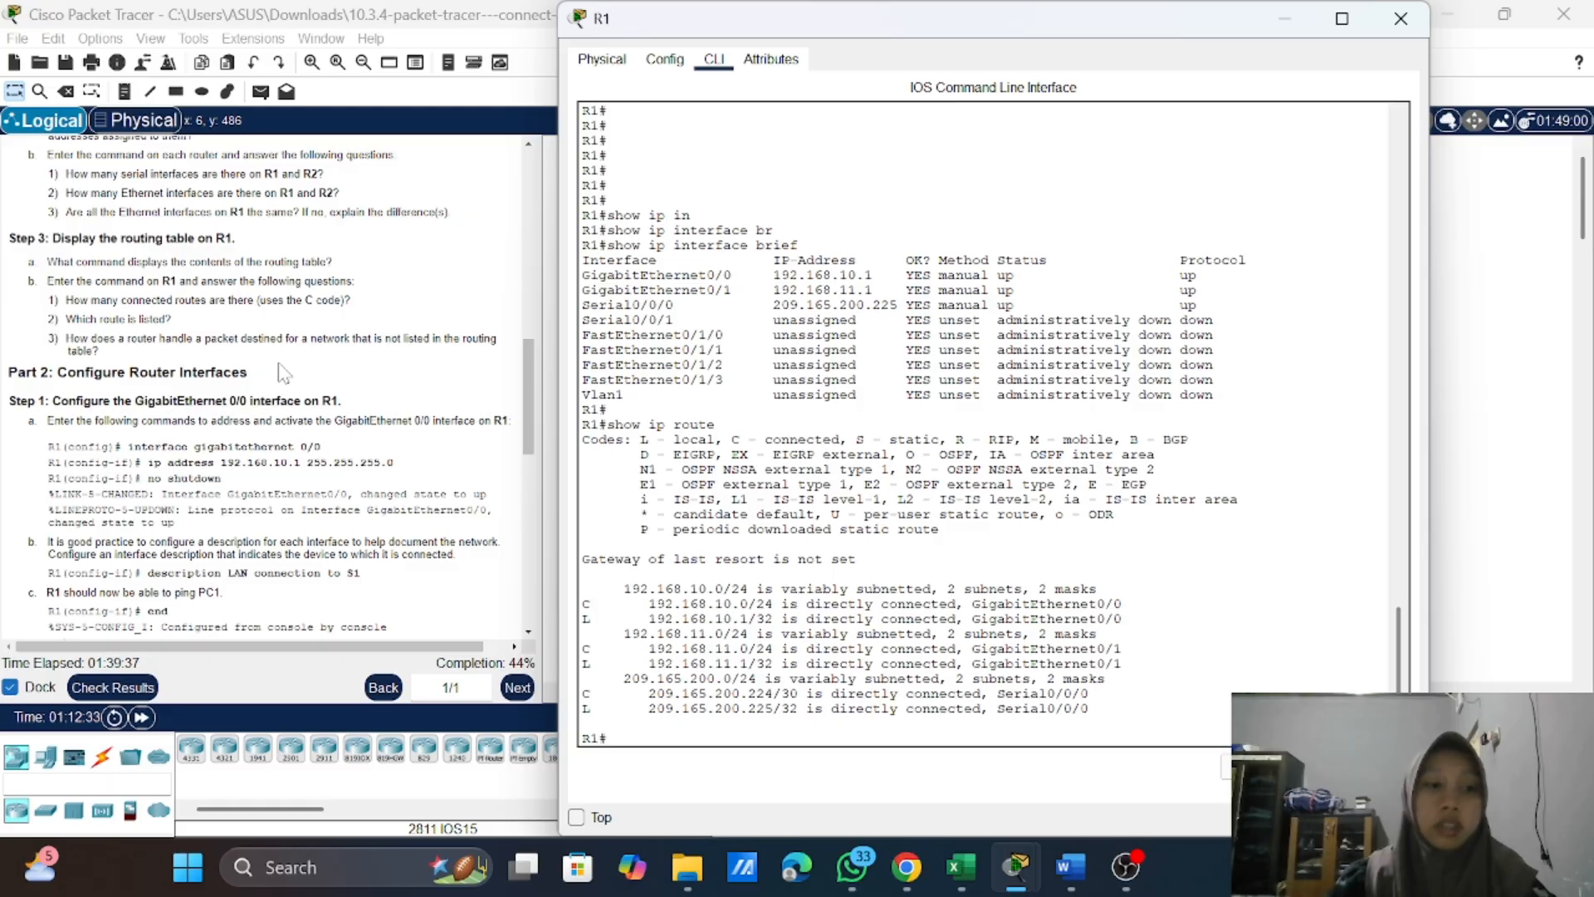
scroll(283, 373, down, 1)
scroll(281, 371, down, 3)
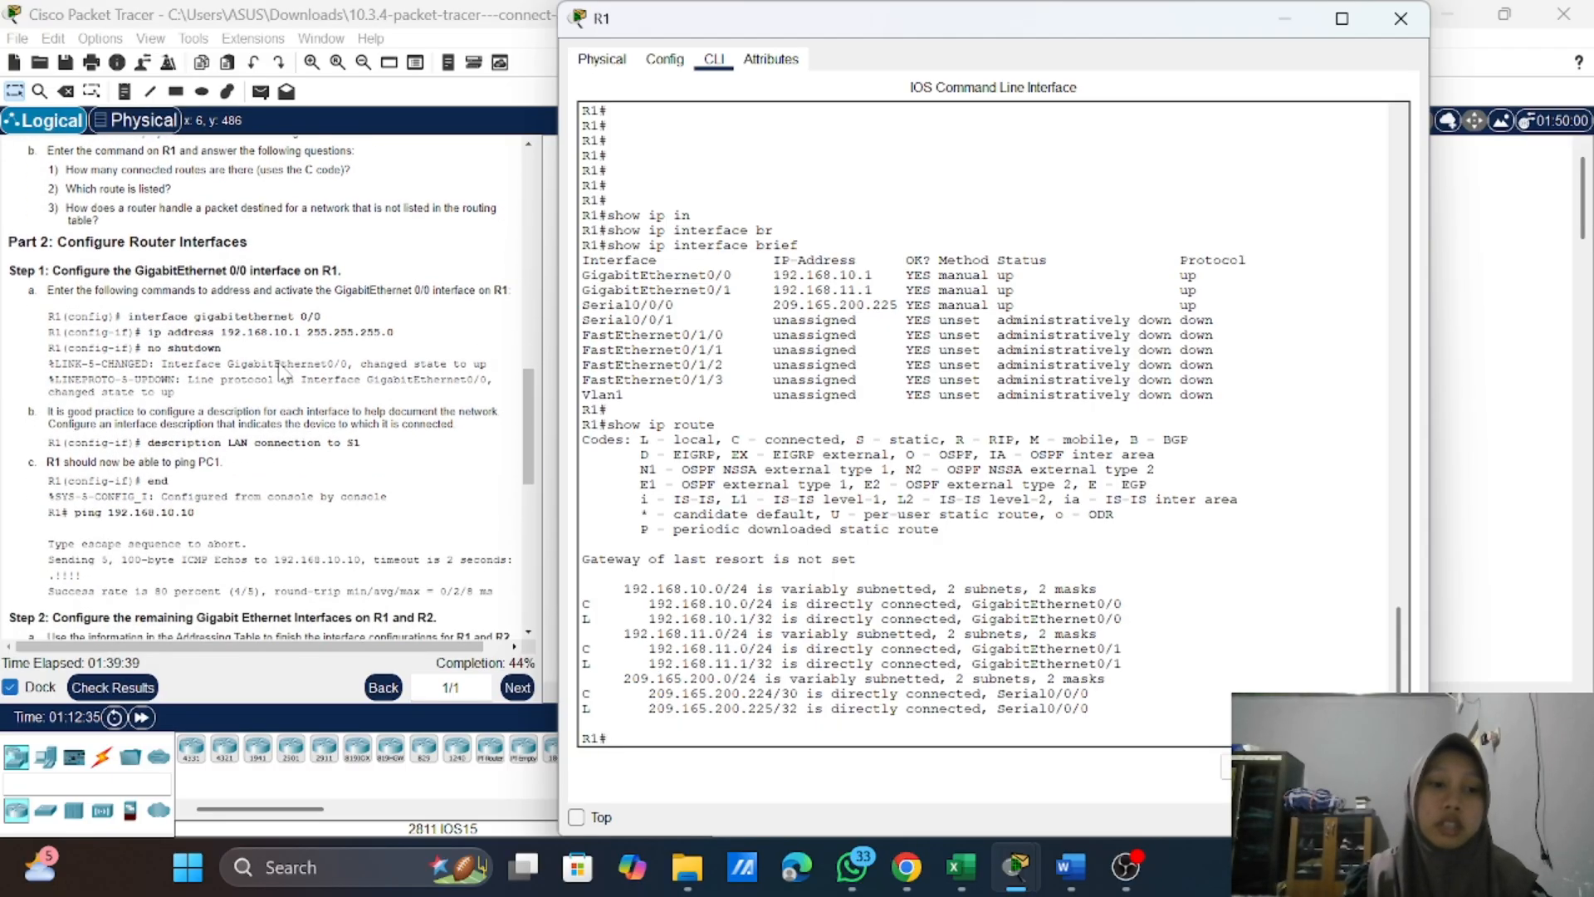
scroll(281, 369, down, 1)
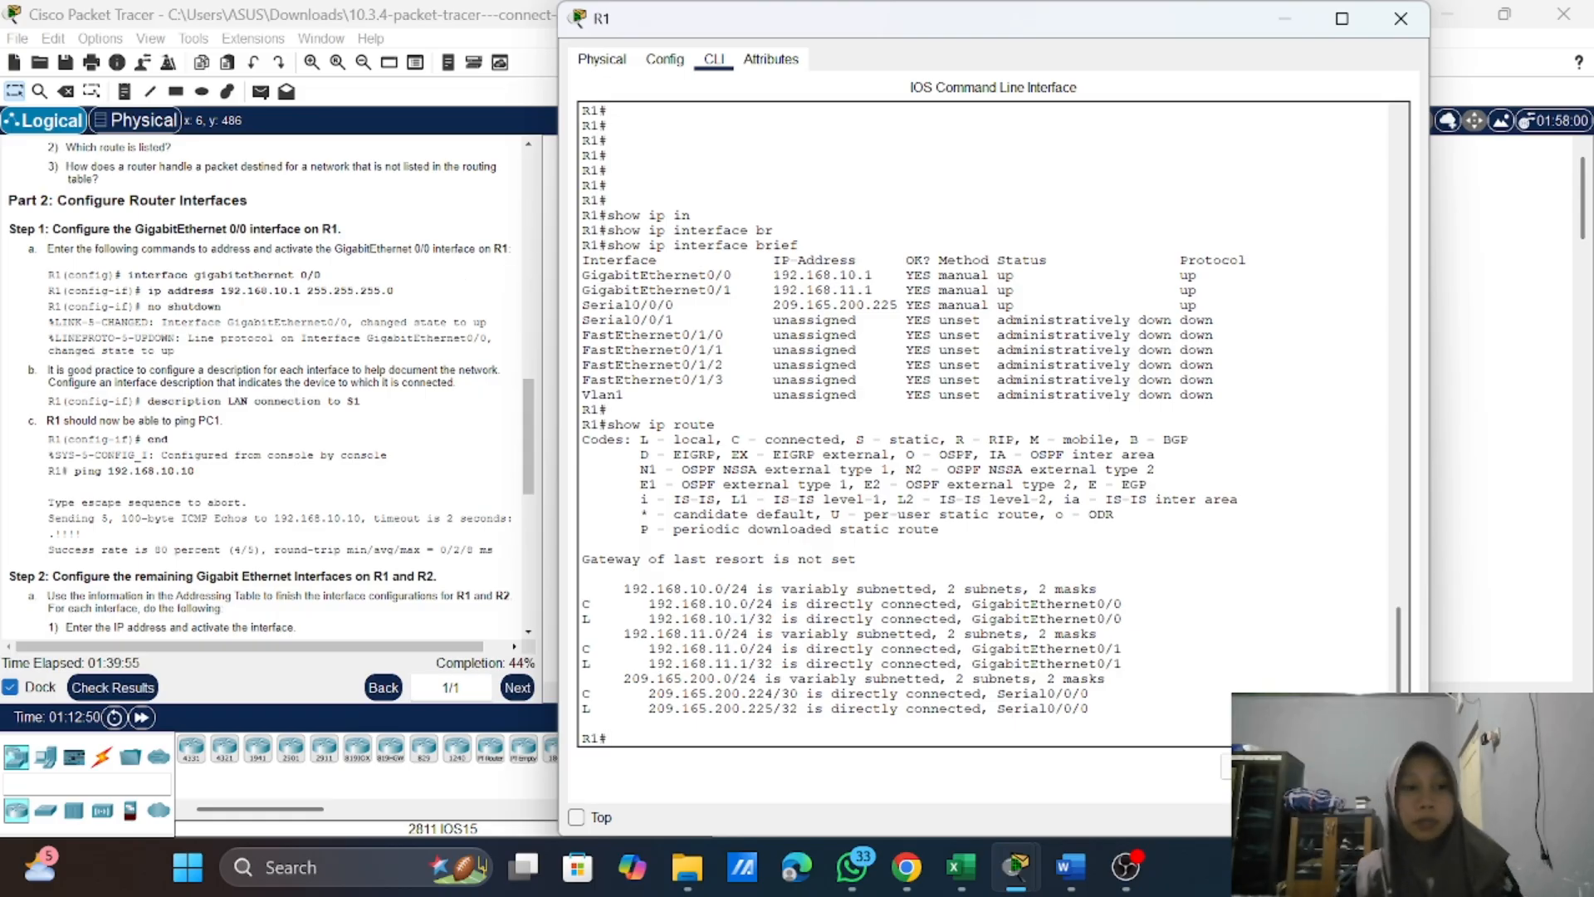
text(in)
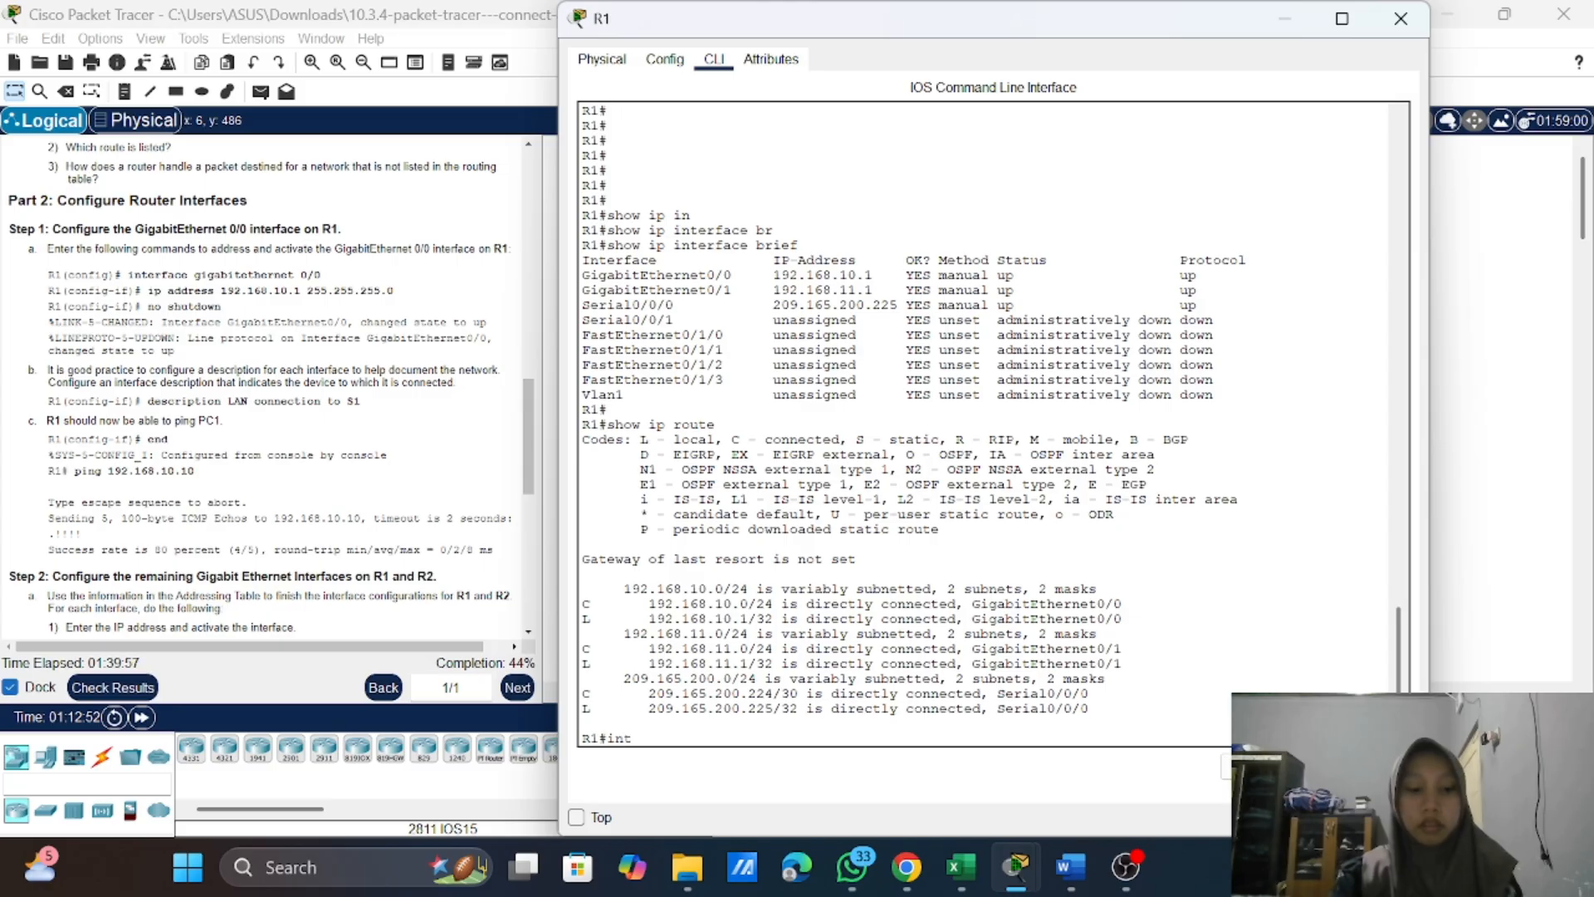
text(t)
key(Tab)
text(er)
key(Tab)
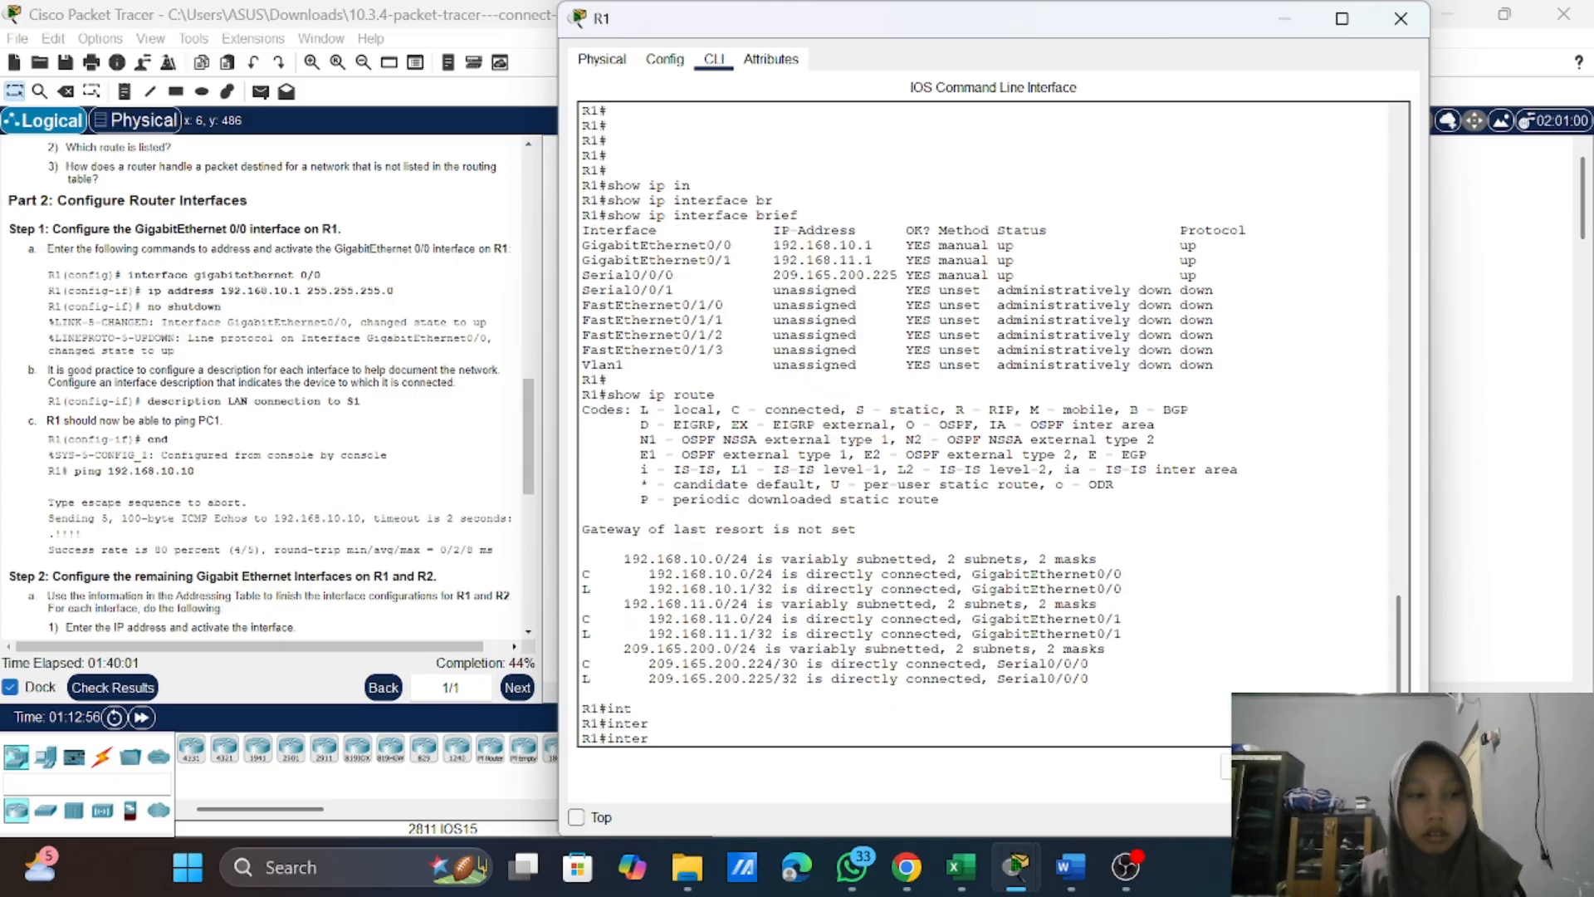
key(BackSpace)
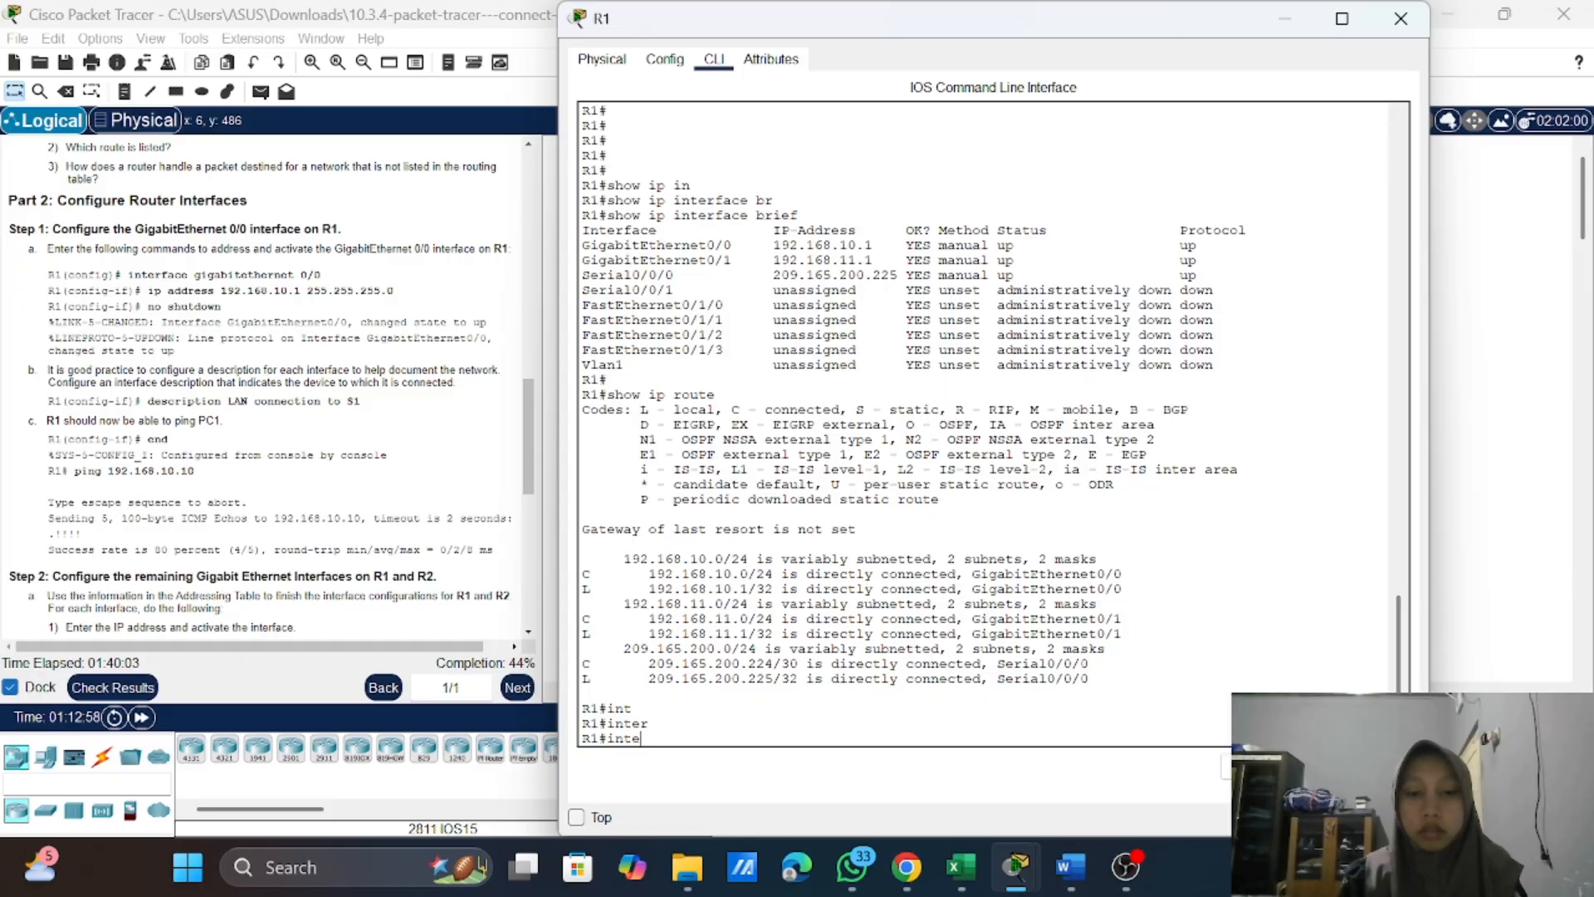
key(BackSpace)
key(BackSpace)
key(BackSpace)
key(BackSpace)
Step: Enter global configuration mode on R1 with the conf t command
text(cont)
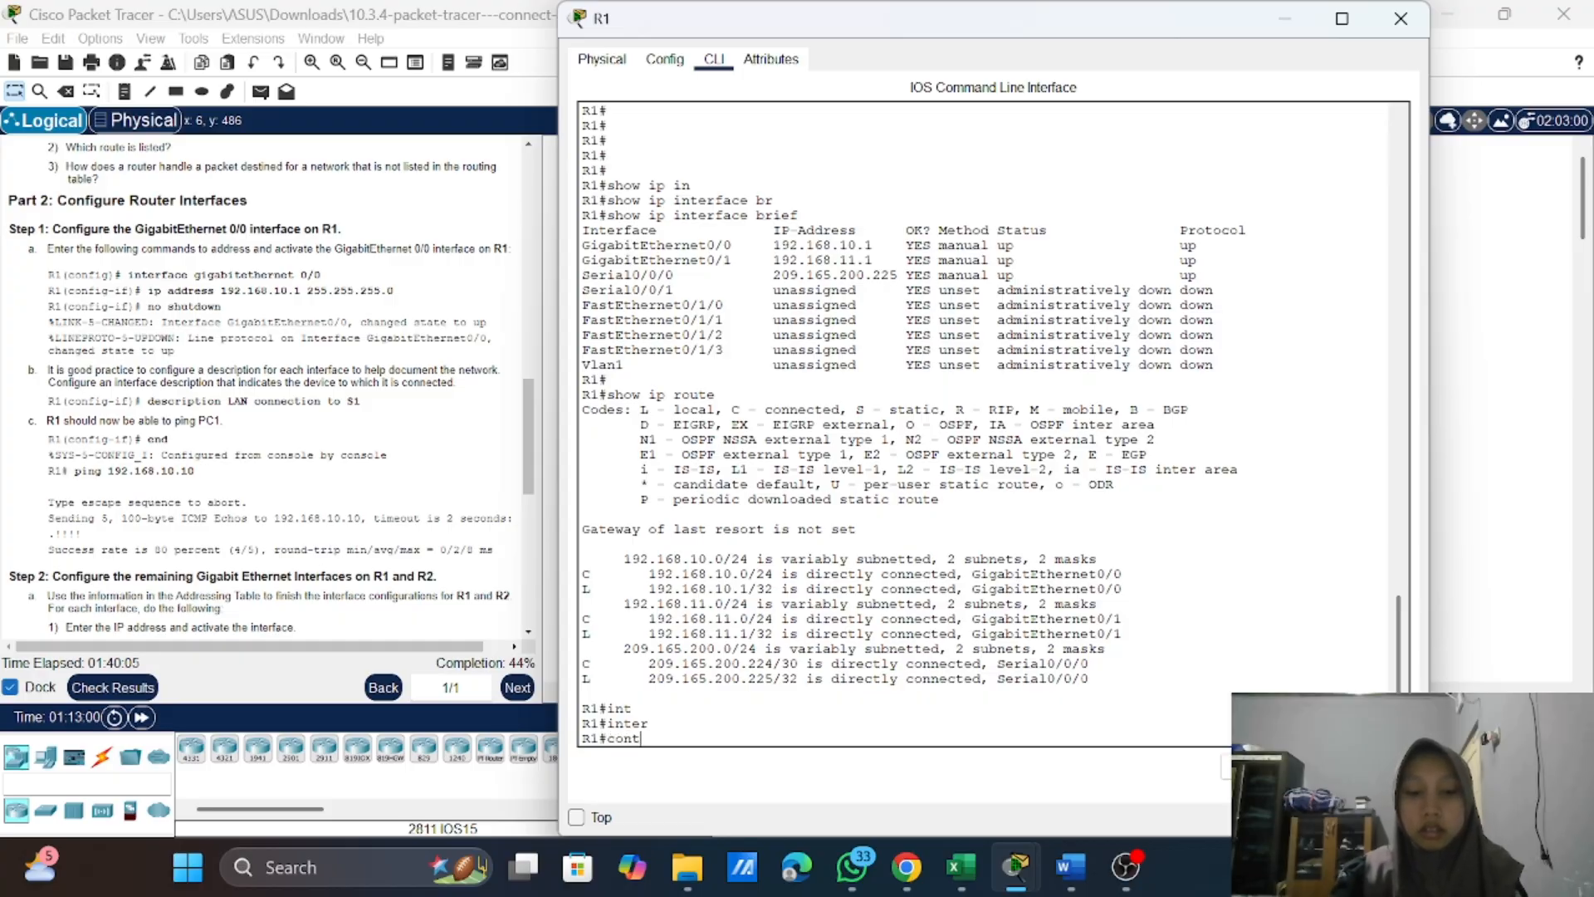
key(BackSpace)
key(BackSpace)
key(BackSpace)
key(BackSpace)
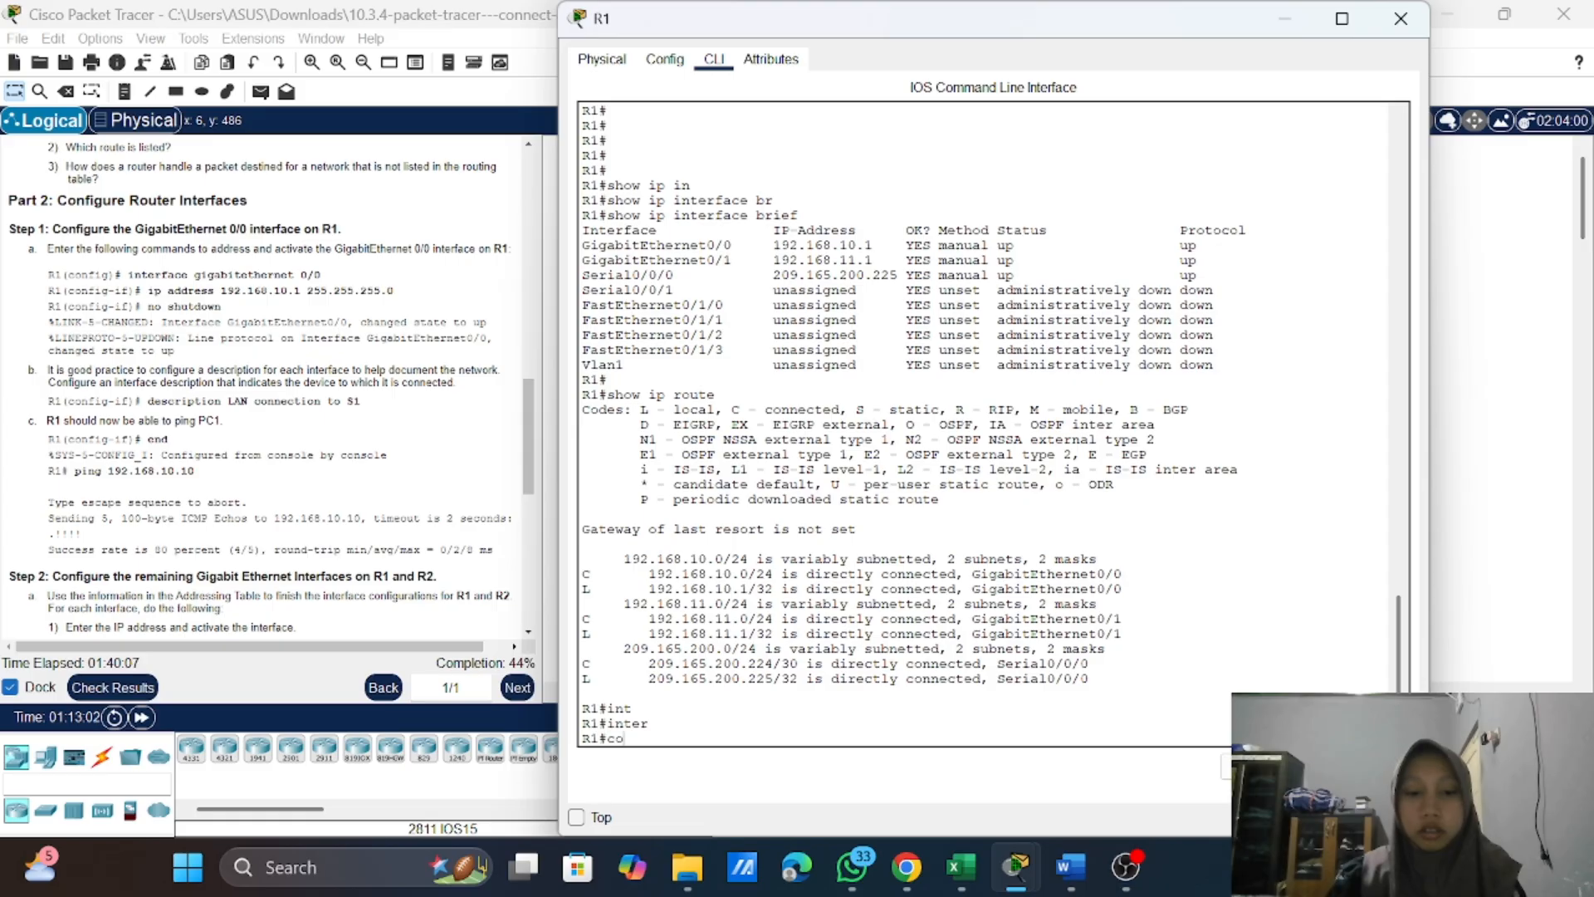
text(nf t)
key(Return)
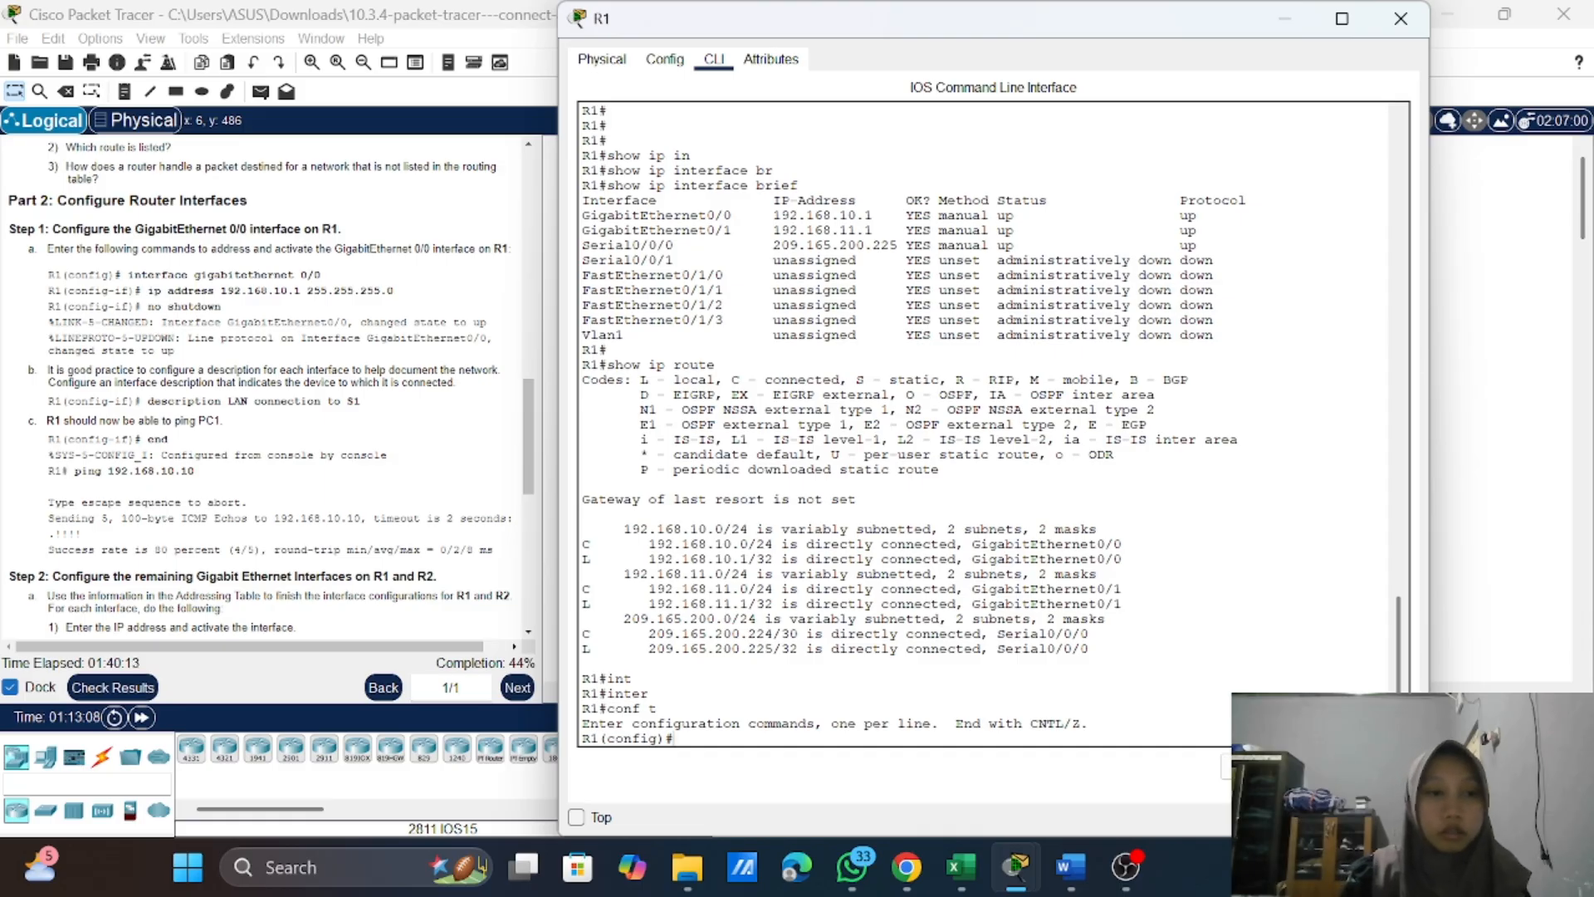
Step: Enter interface configuration mode for R1's GigabitEthernet 0/0
text(int)
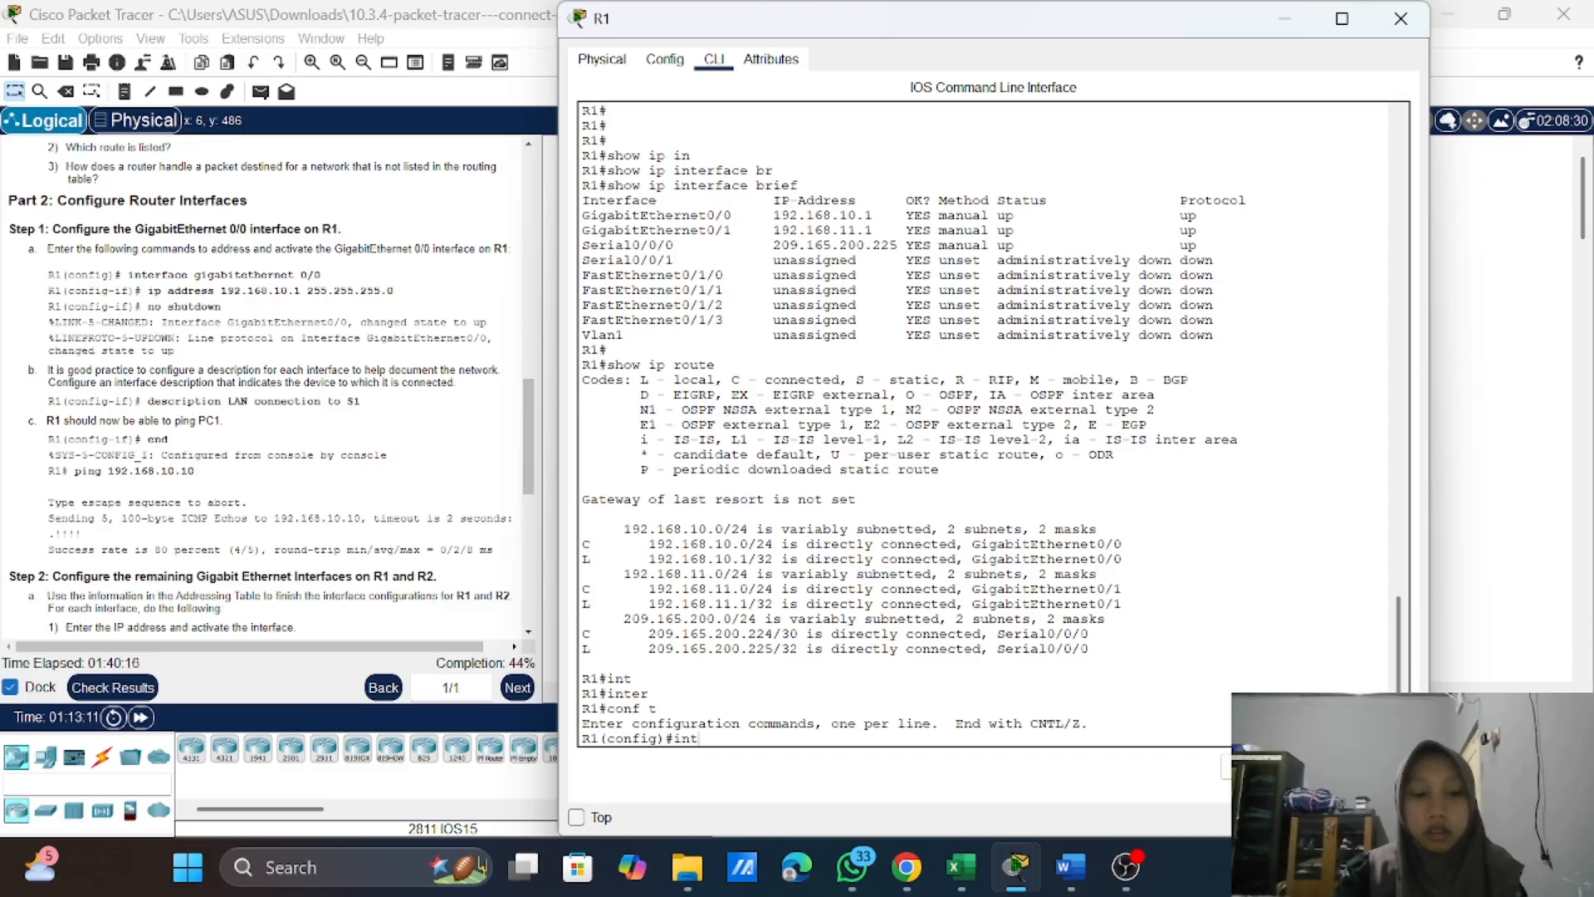
key(Tab)
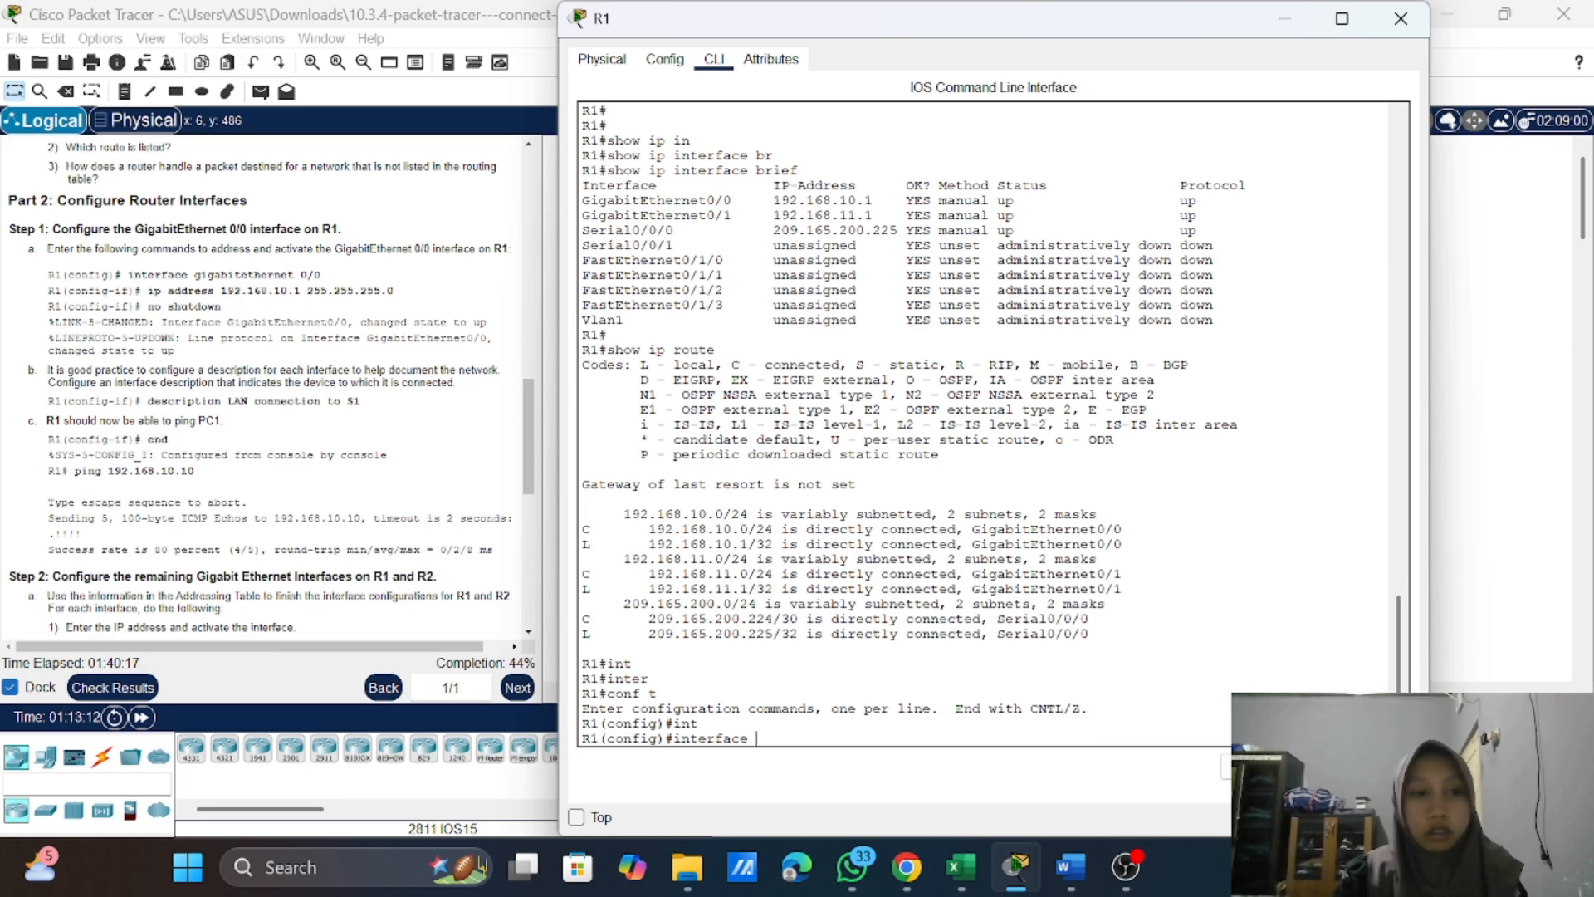
text(gi)
key(Tab)
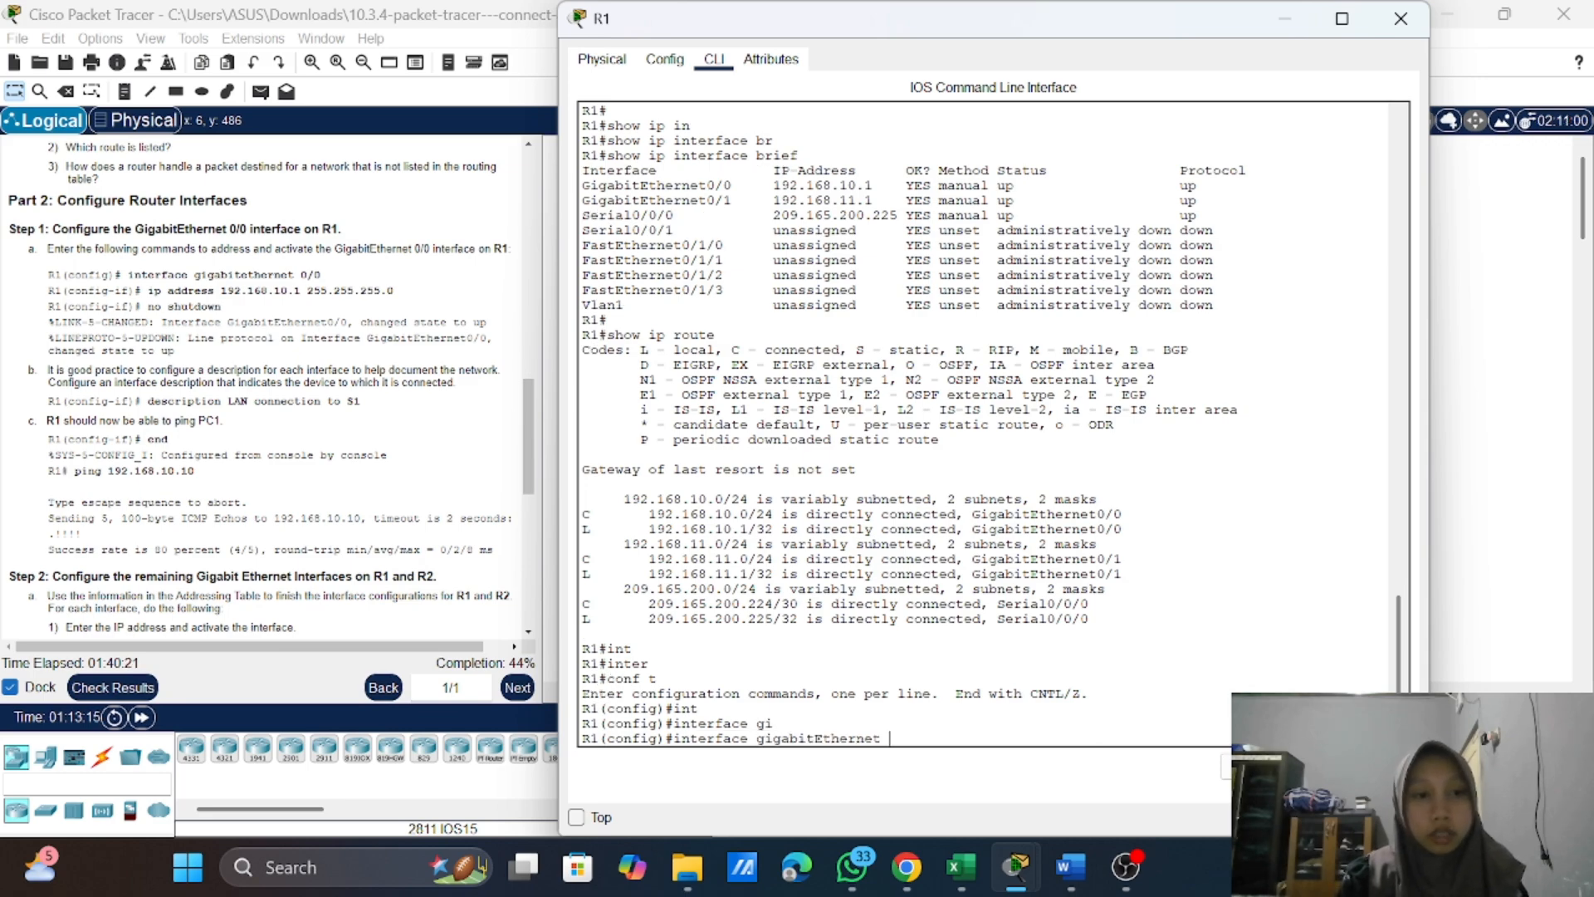
text(0/0)
key(Return)
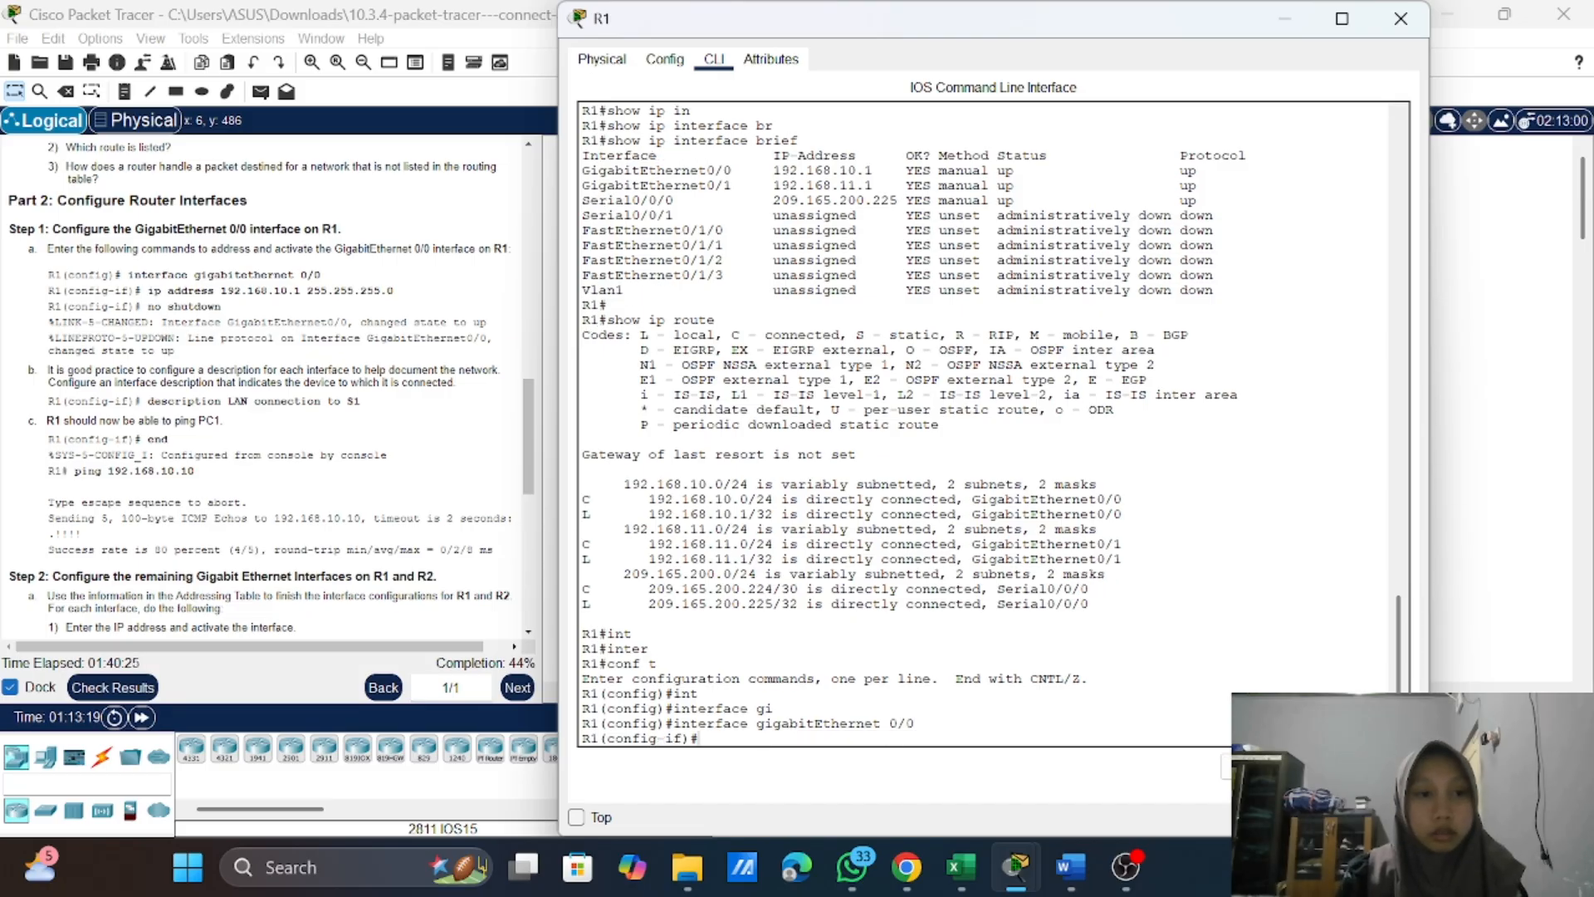
Step: Assign IP address 192.168.10.1 with mask 255.255.255.0 to GigabitEthernet 0/0, copying the values from the activity instructions
text(ip)
key(Tab)
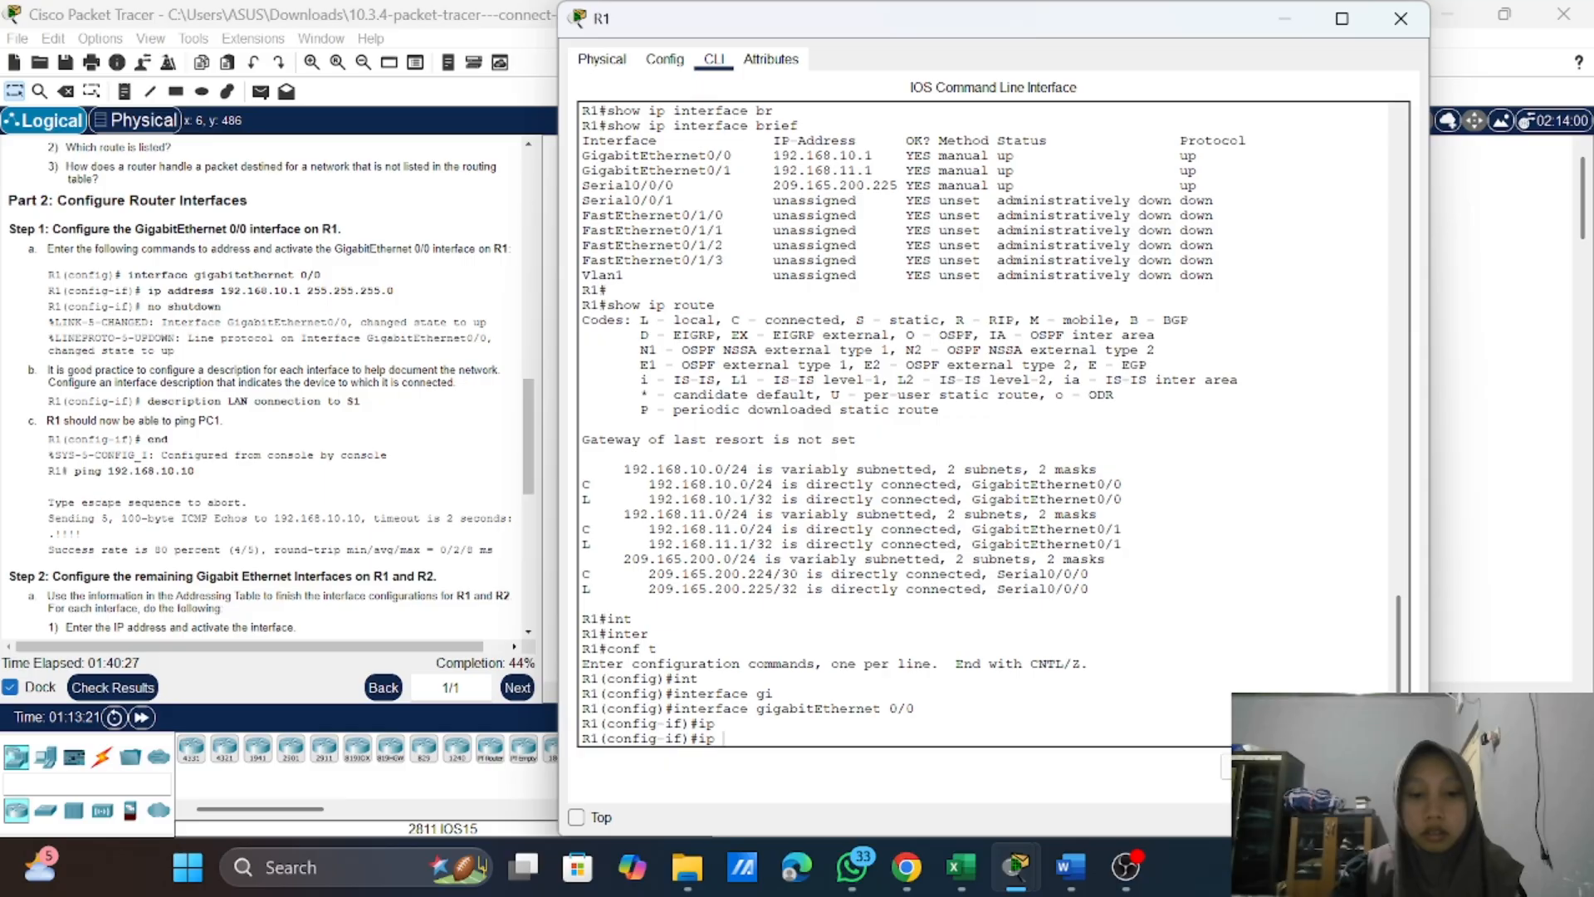
text(add)
key(Tab)
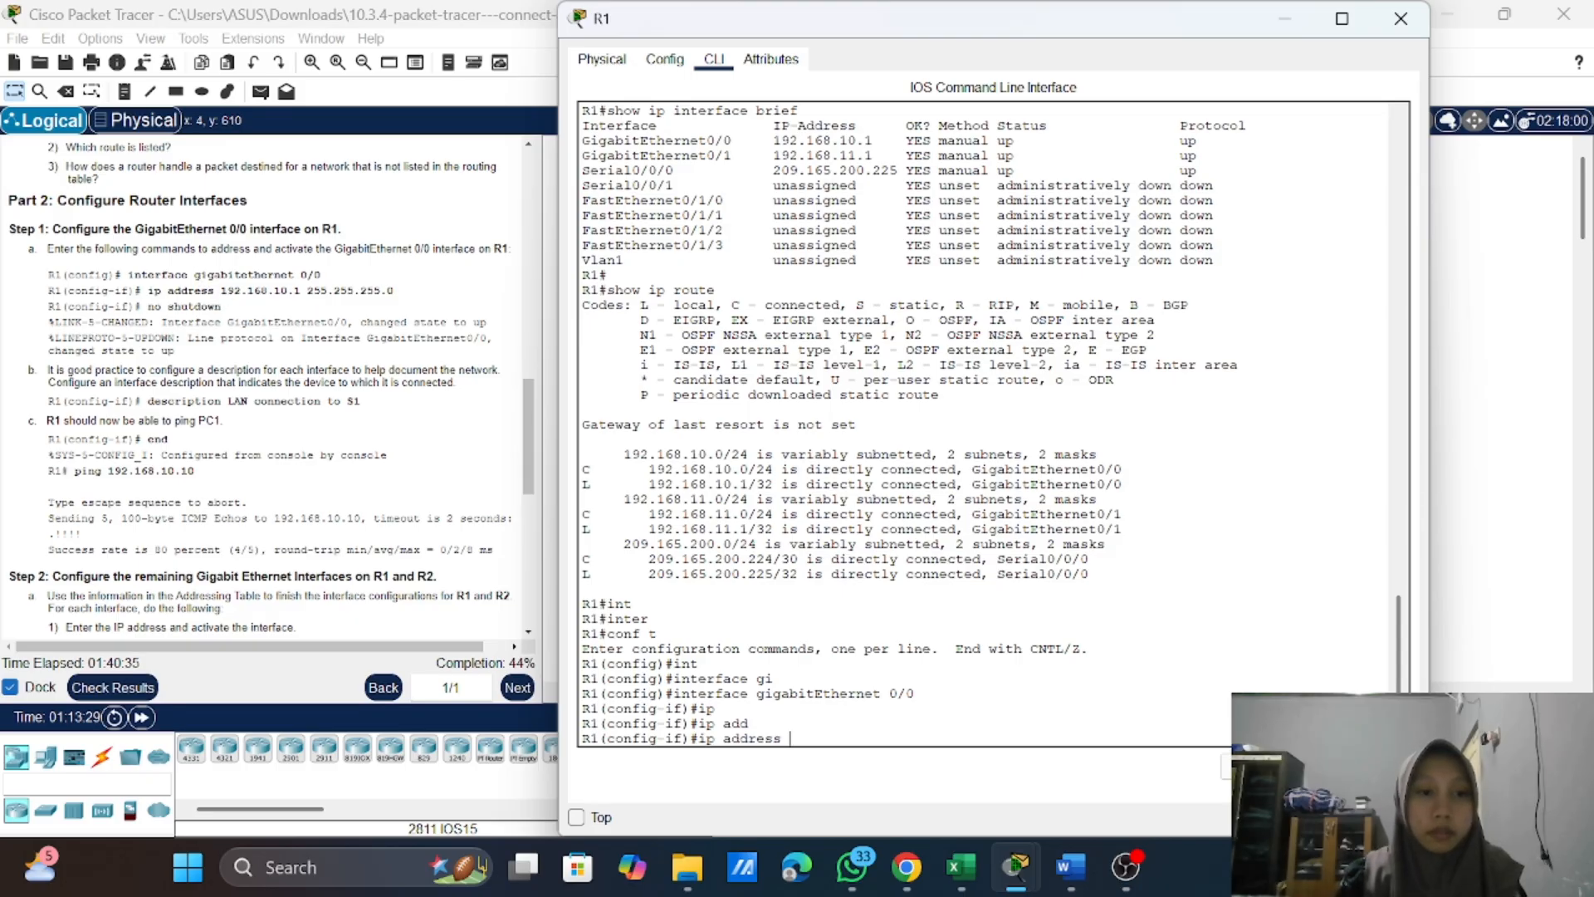
drag(221, 290, 402, 298)
right_click(399, 291)
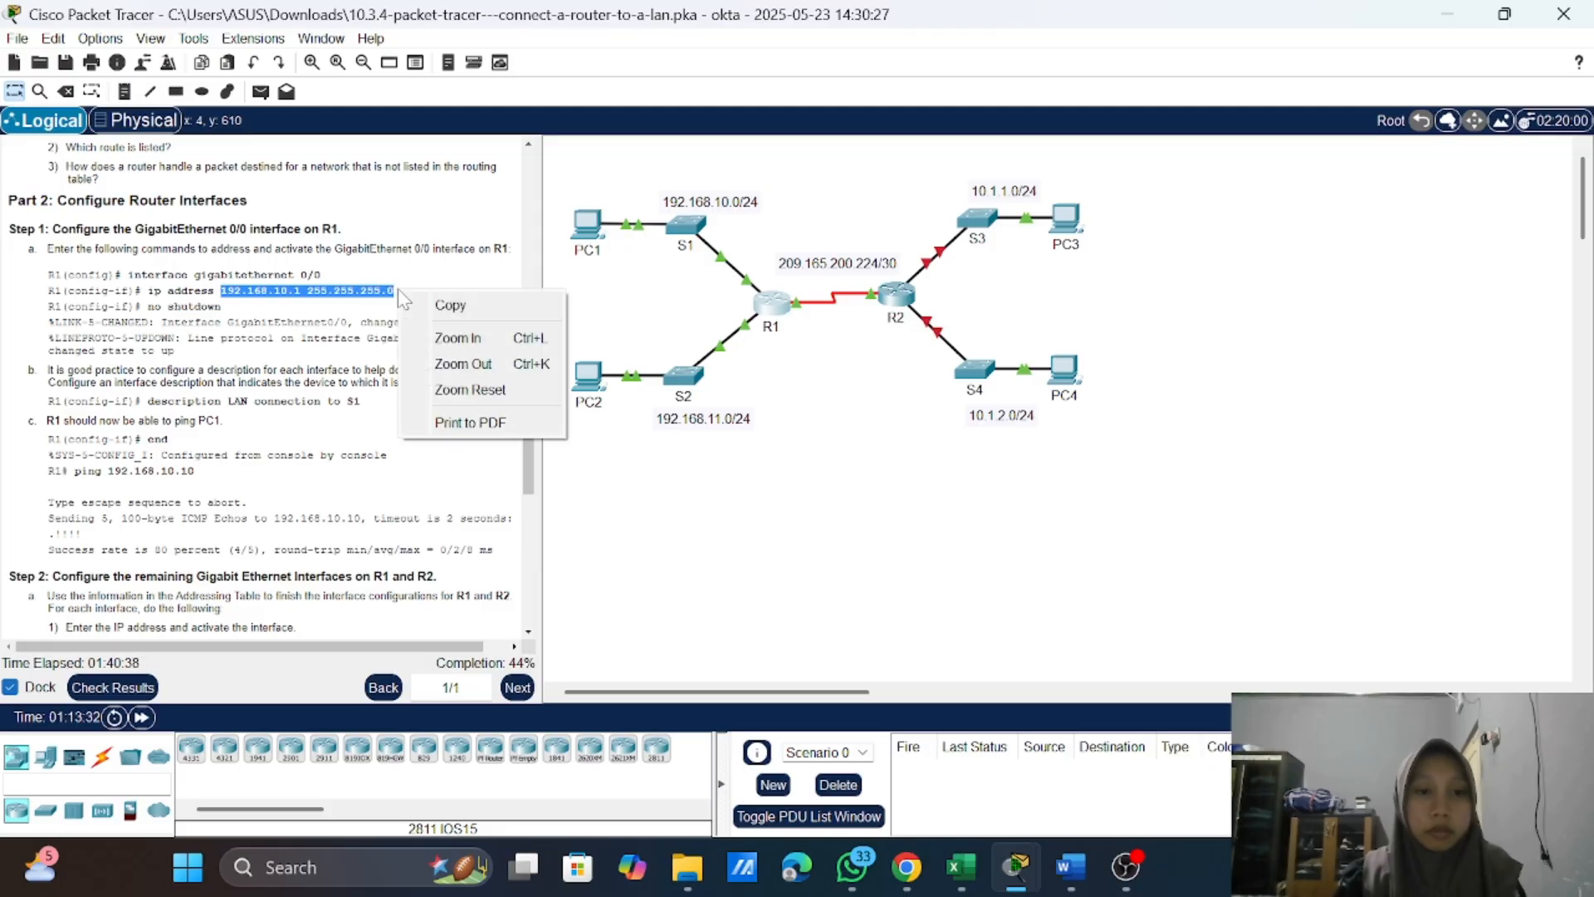
click(455, 307)
click(780, 312)
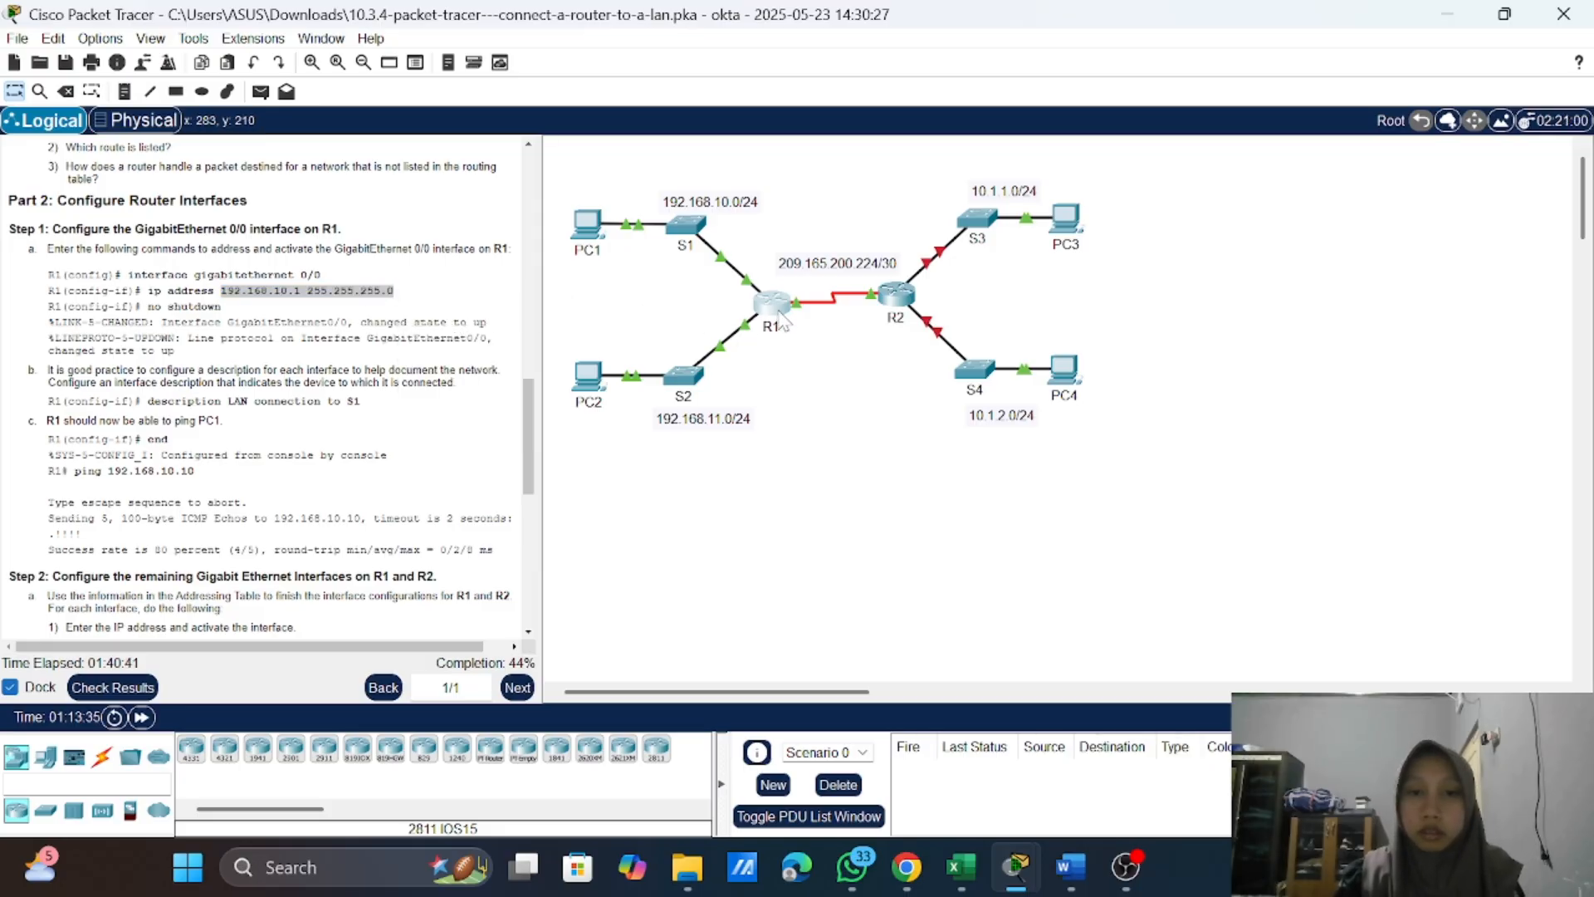
right_click(813, 737)
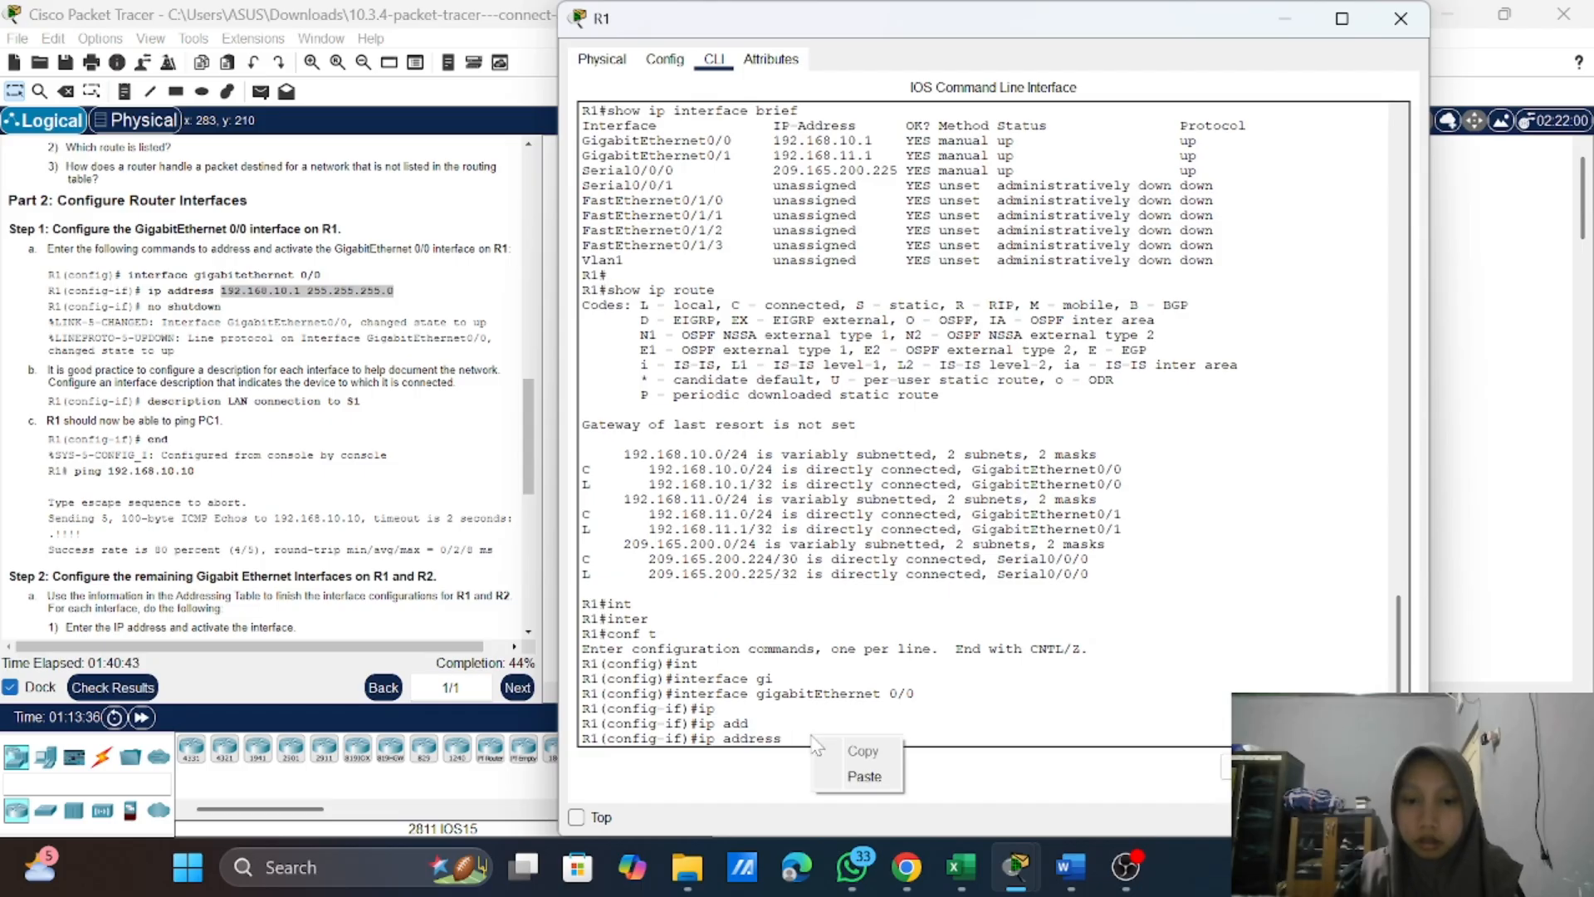
click(864, 776)
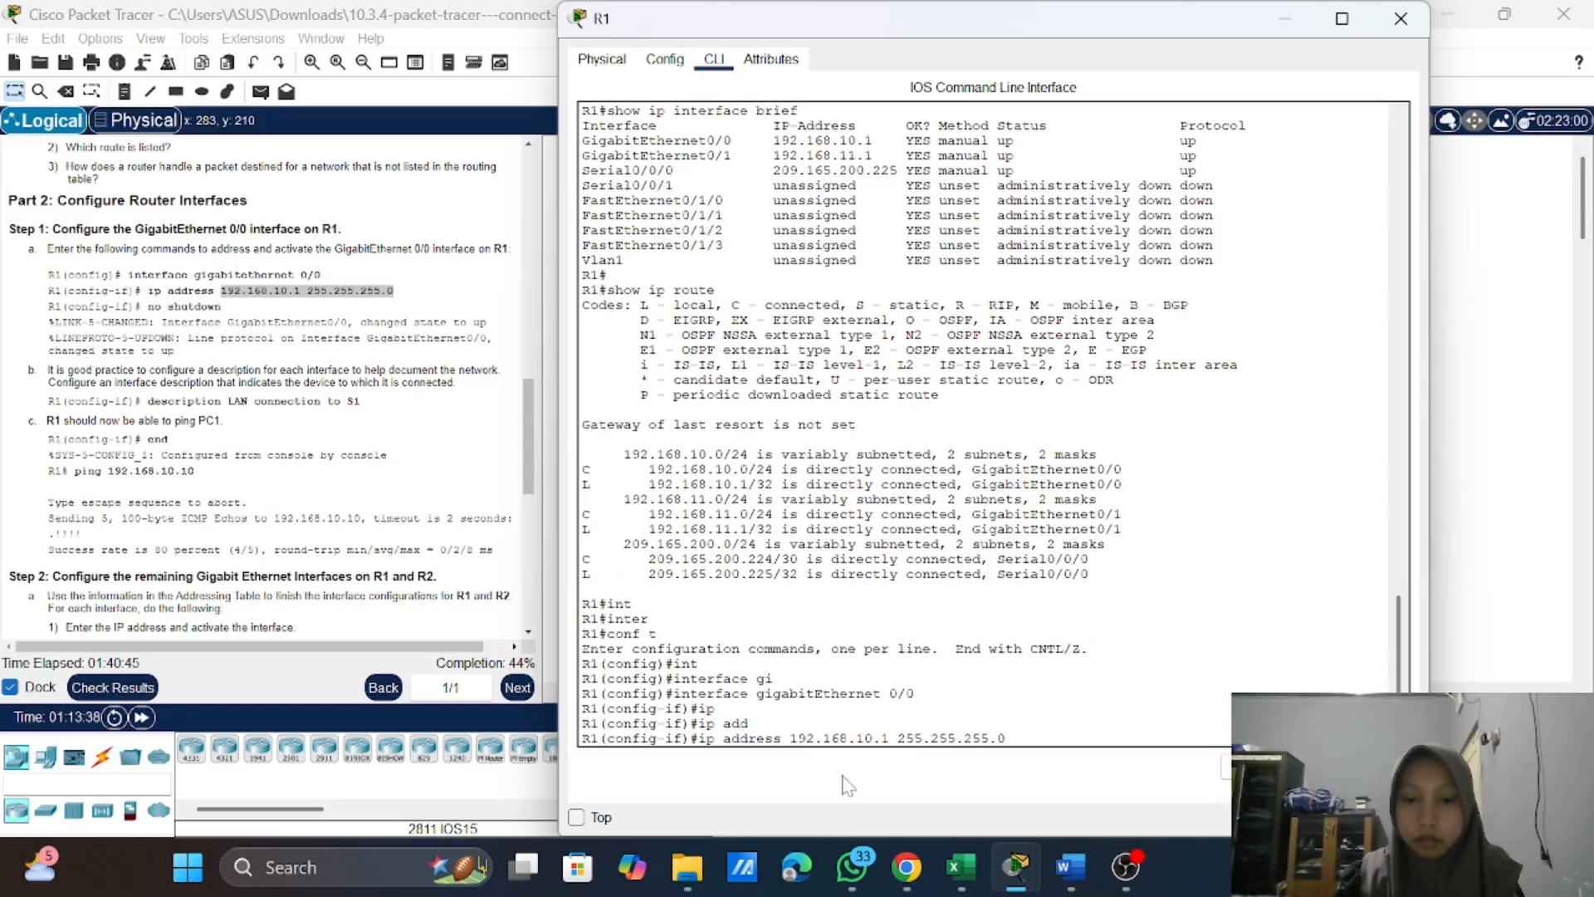
key(Return)
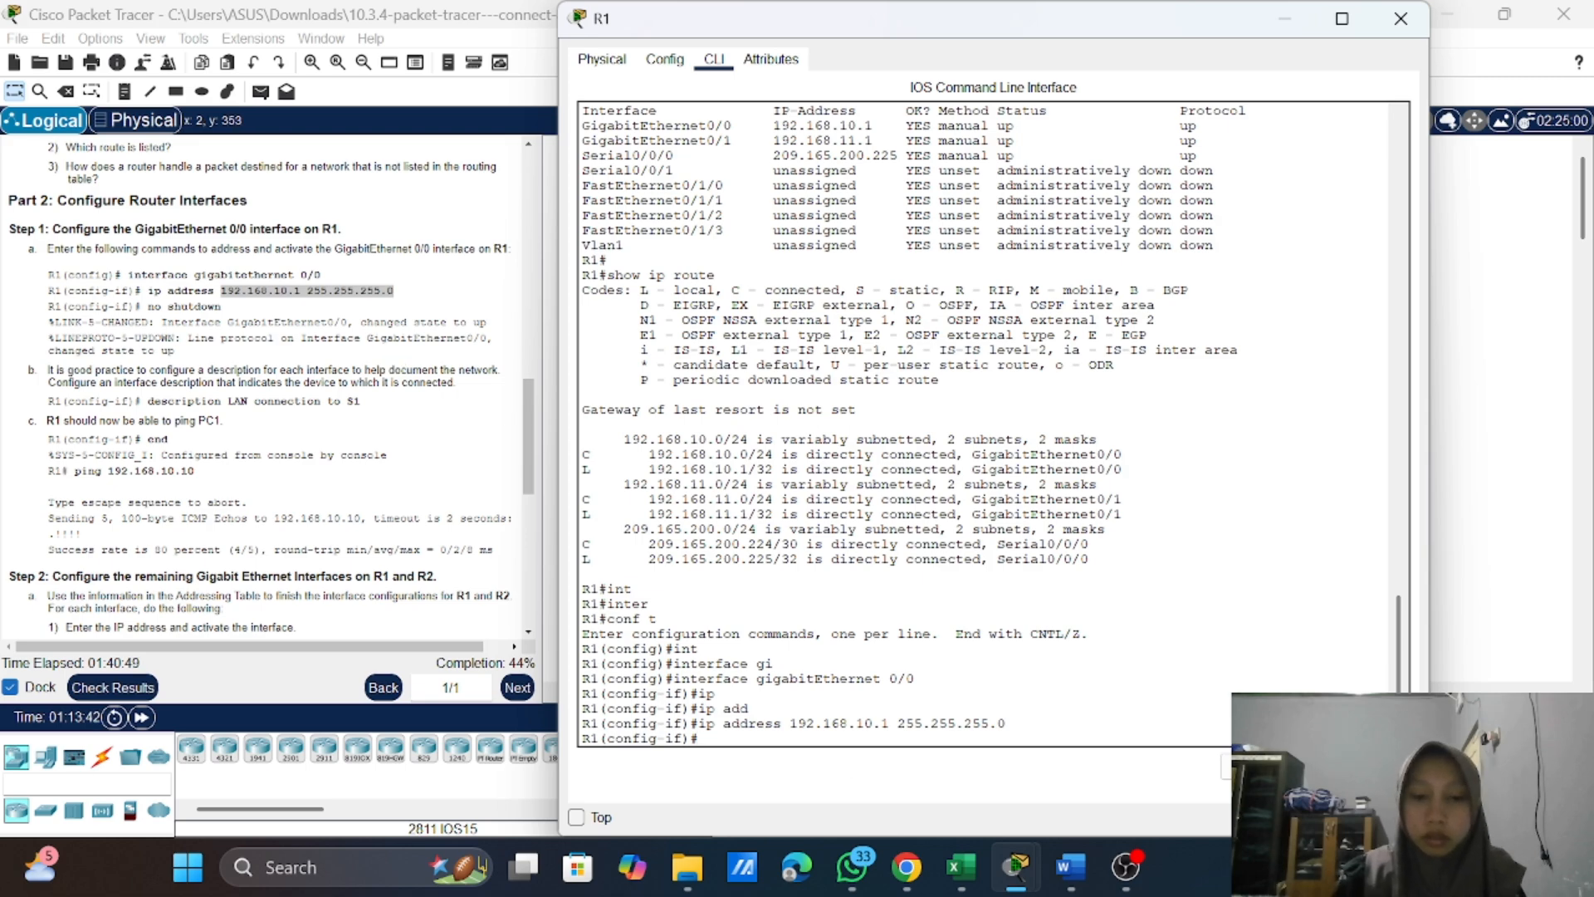
Step: Activate R1's GigabitEthernet 0/0 interface with the no shutdown command
text(no s)
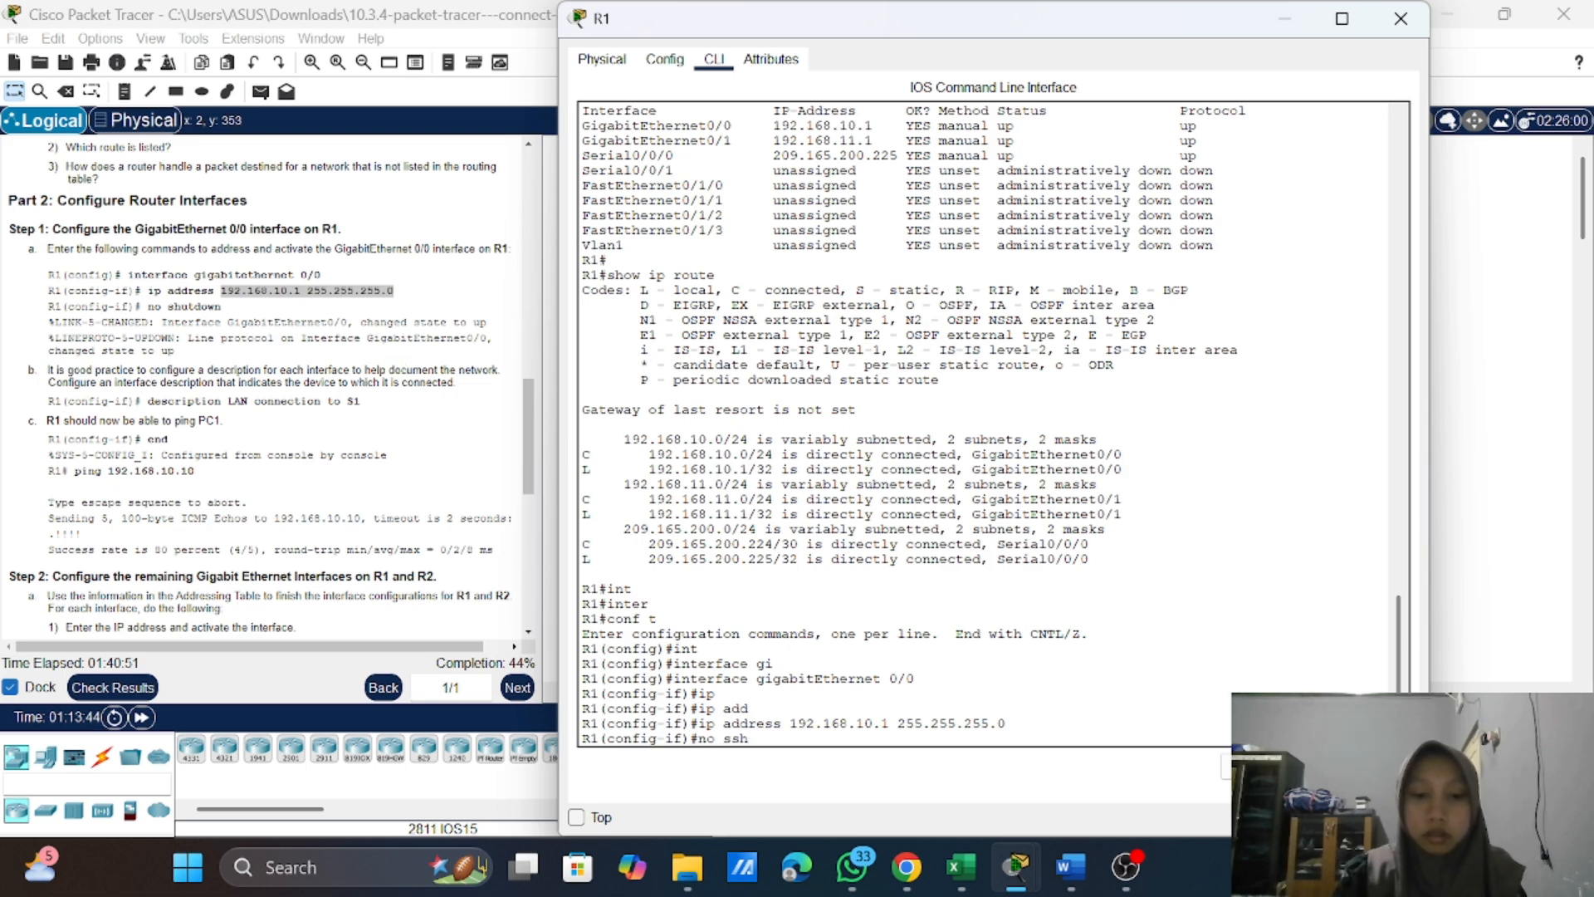
text(h)
key(Tab)
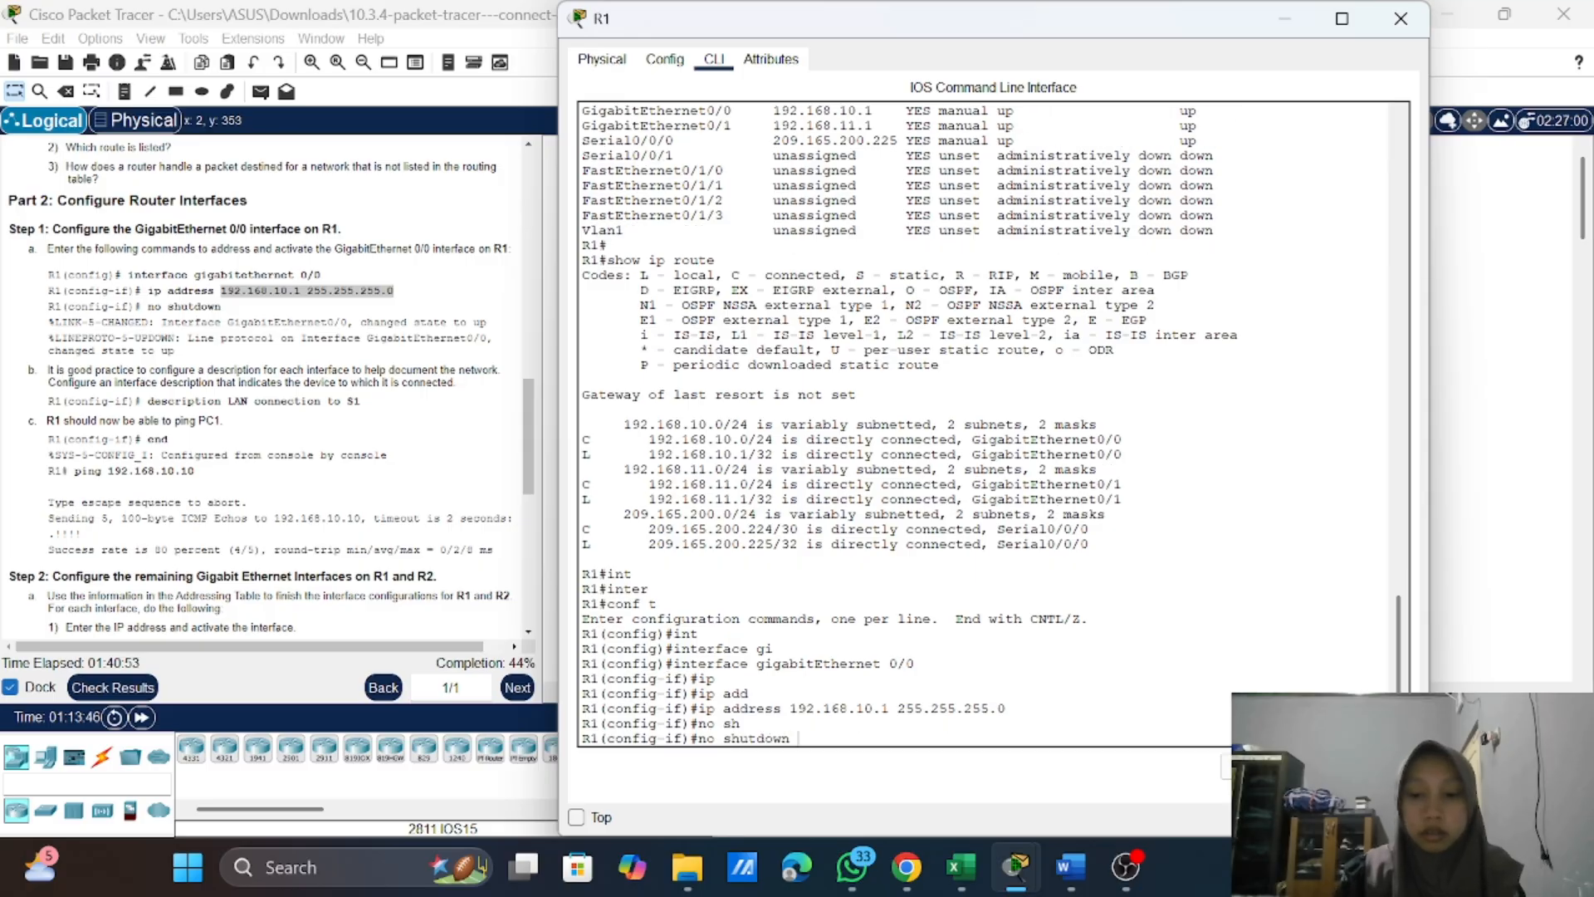
key(Return)
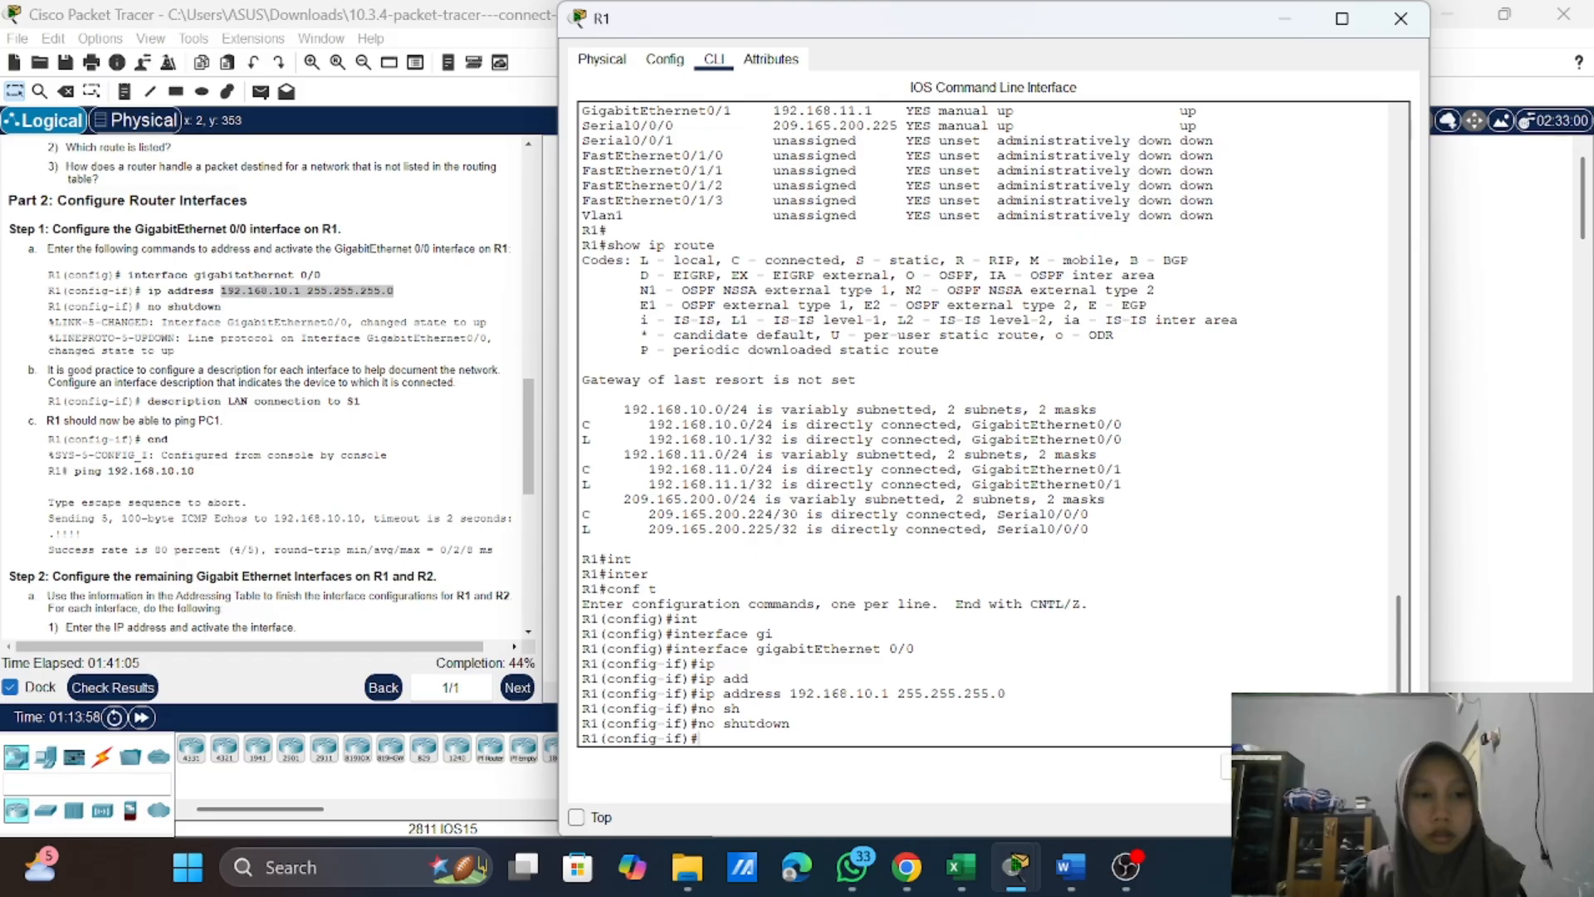
key(Return)
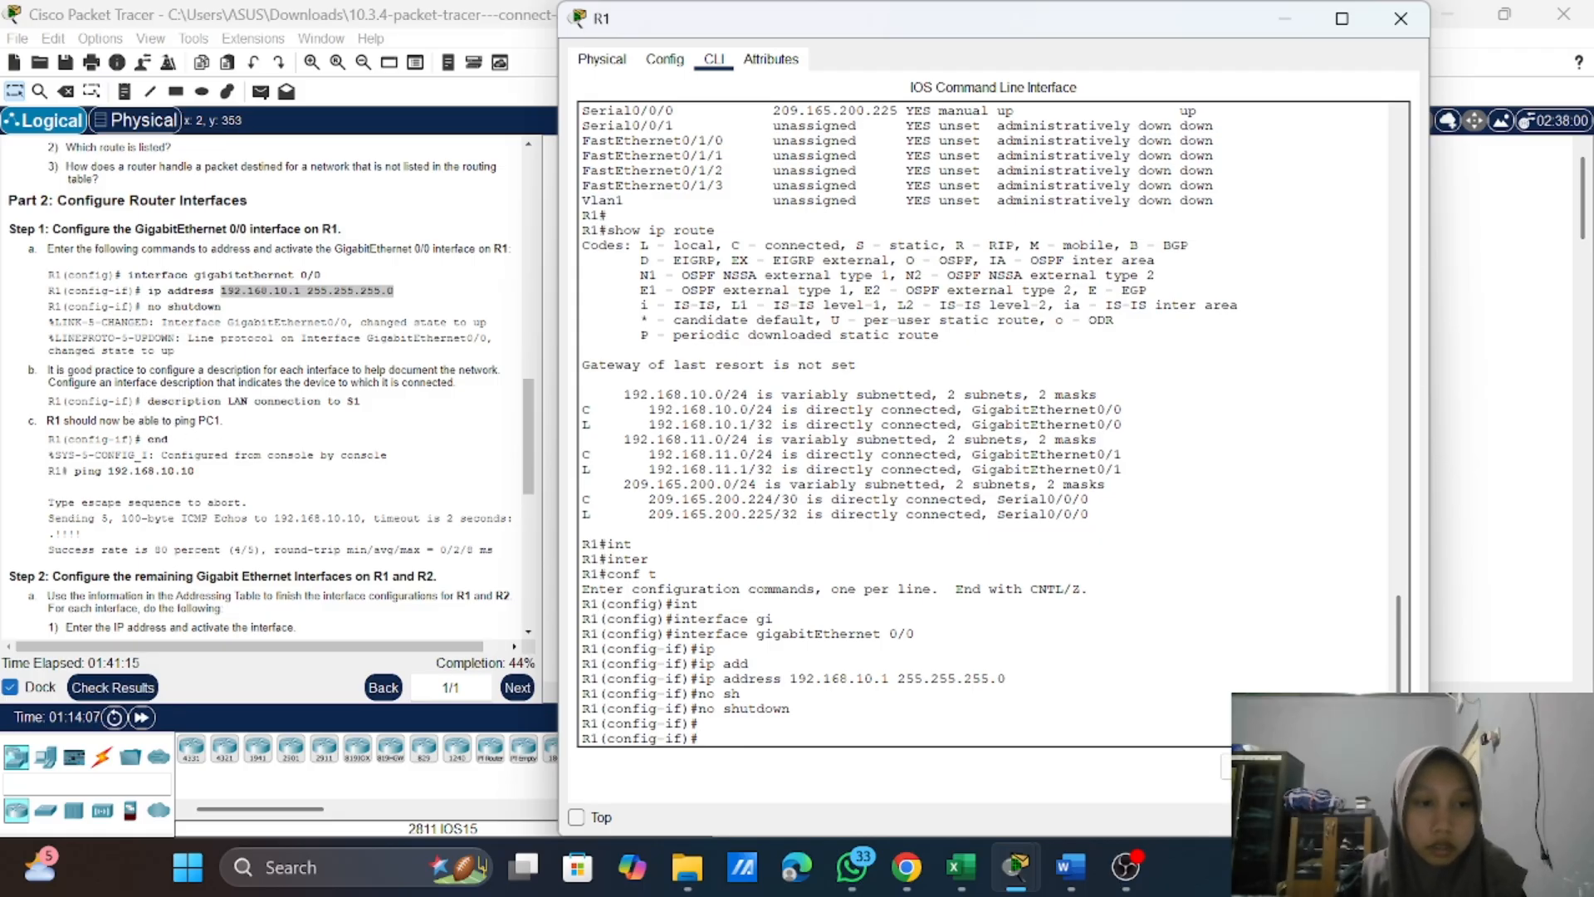
Step: Apply the instructions' description "LAN connection to S1" to GigabitEthernet 0/0, and end the configuration session
mouse_move(154, 401)
mouse_down()
mouse_move(385, 415)
mouse_move(148, 402)
mouse_up()
right_click(152, 401)
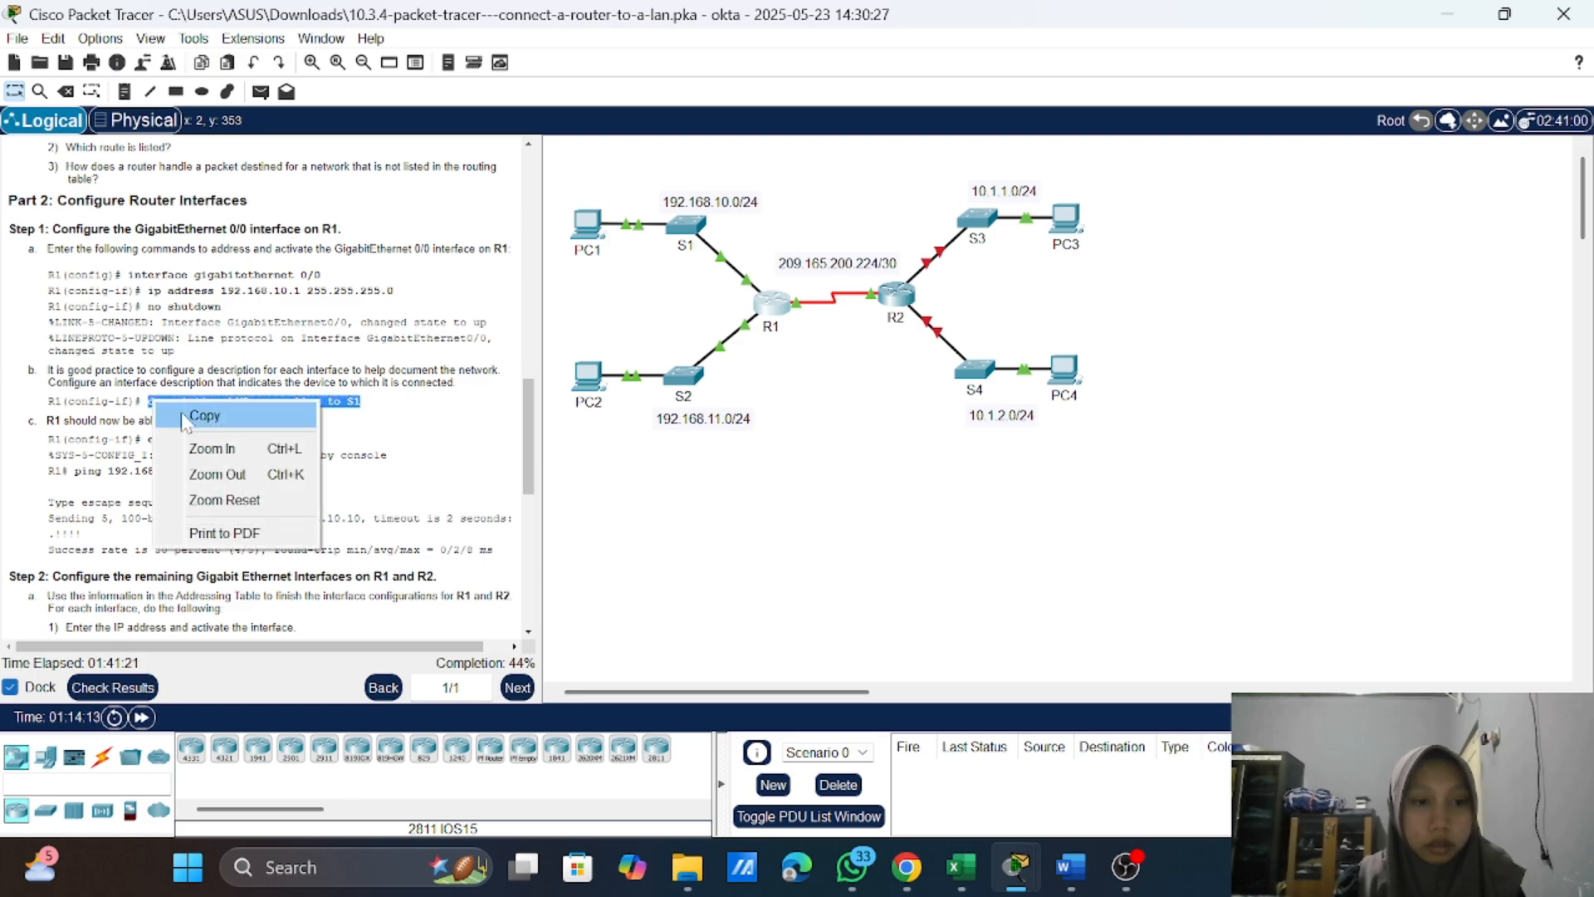
click(186, 415)
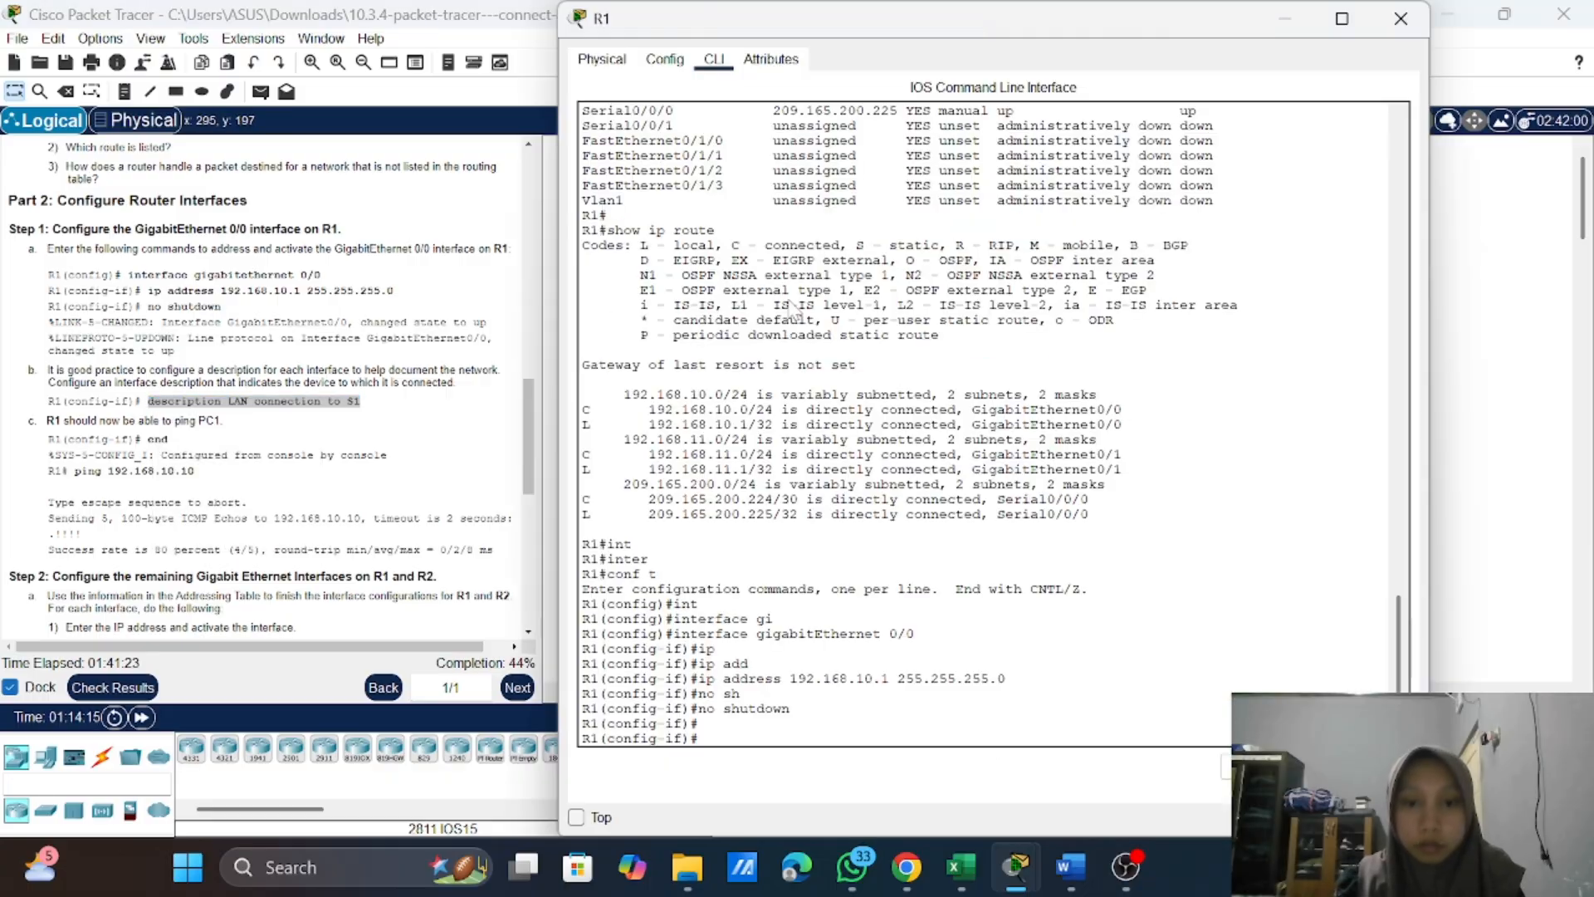
click(771, 304)
right_click(719, 746)
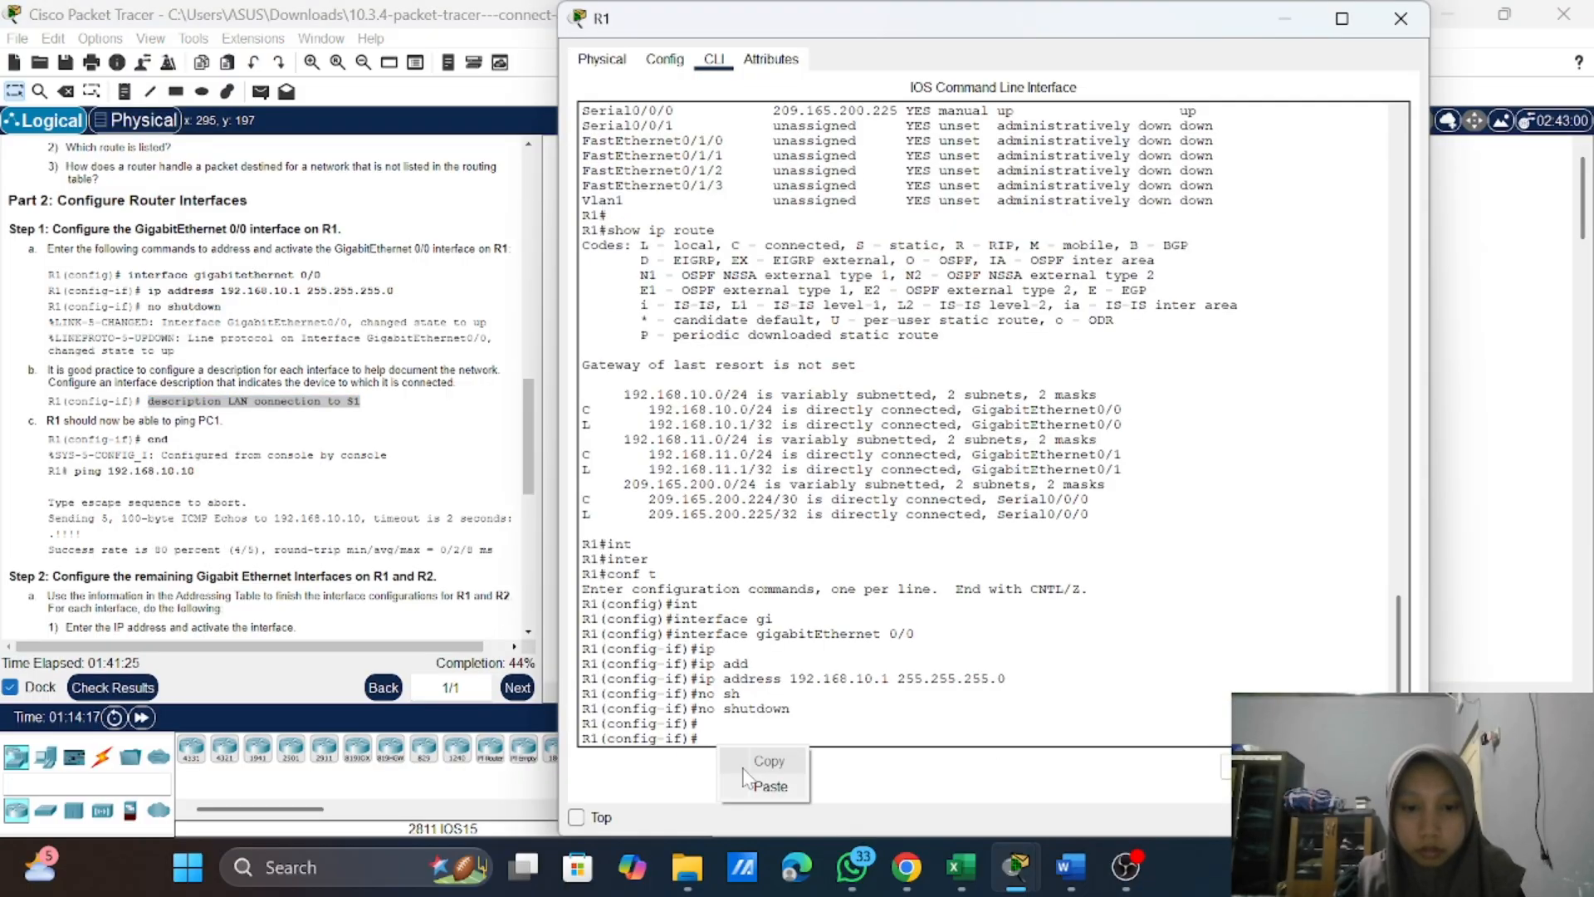
click(771, 794)
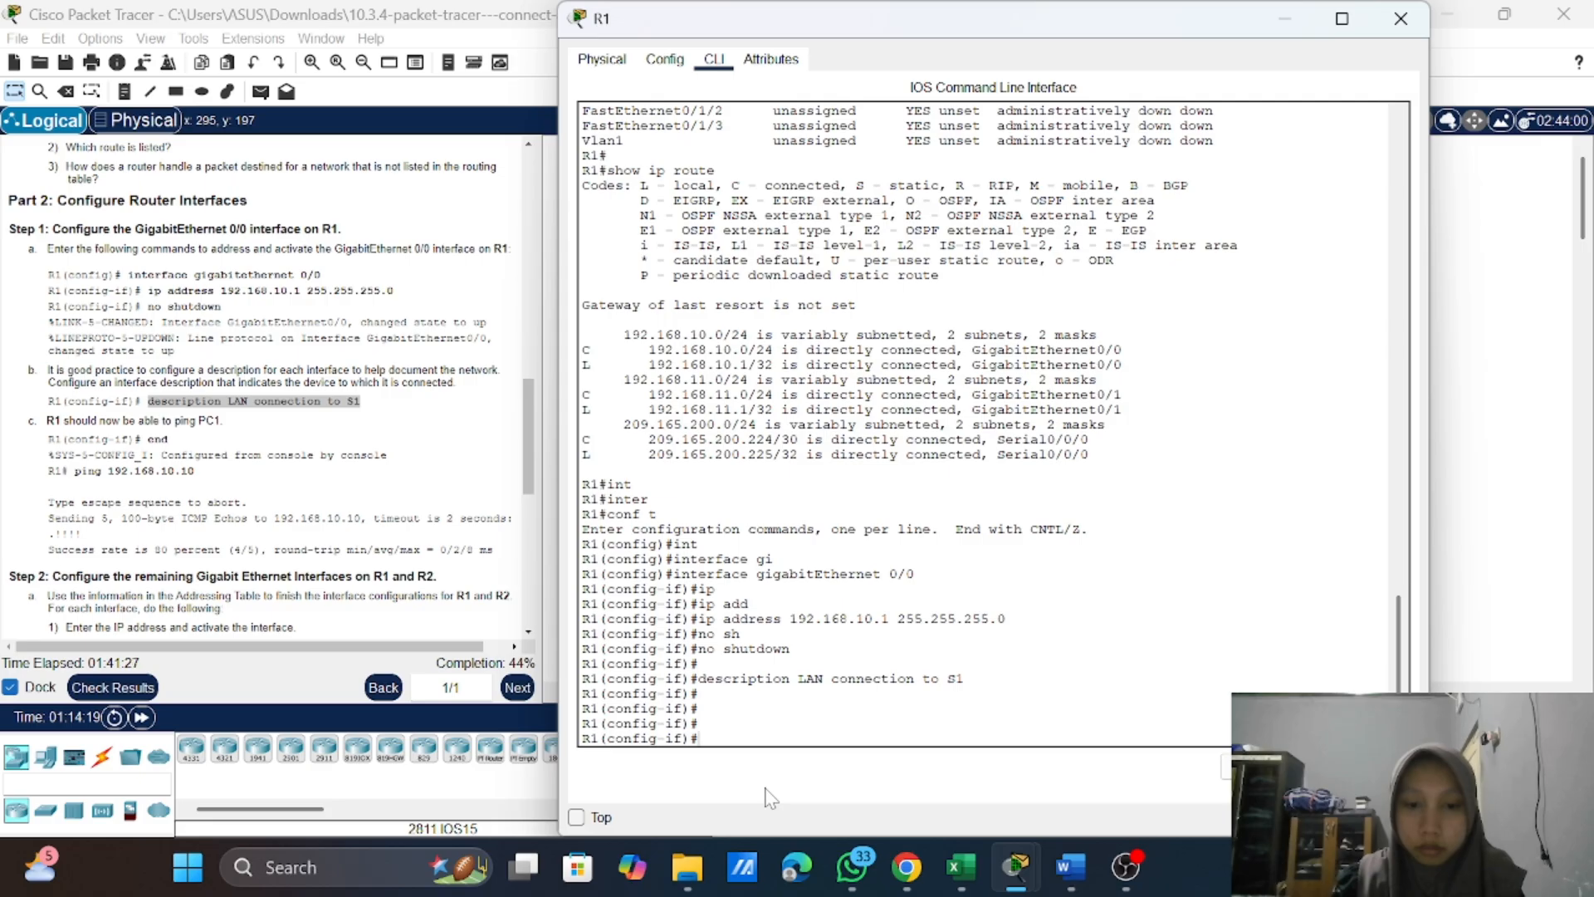
key(ctrl+v)
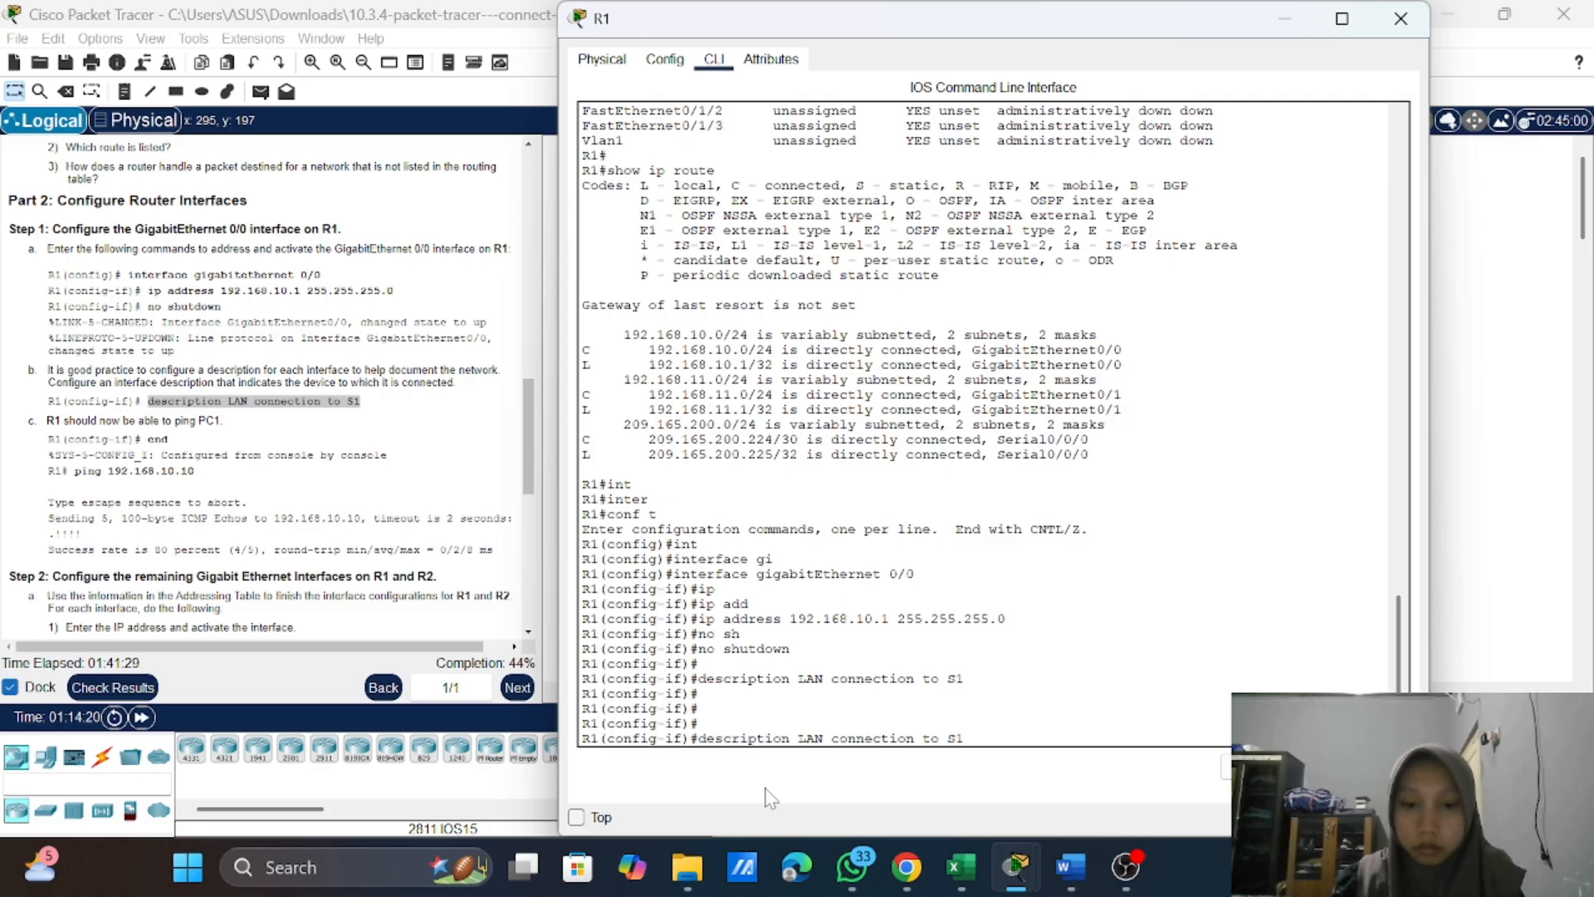
key(Return)
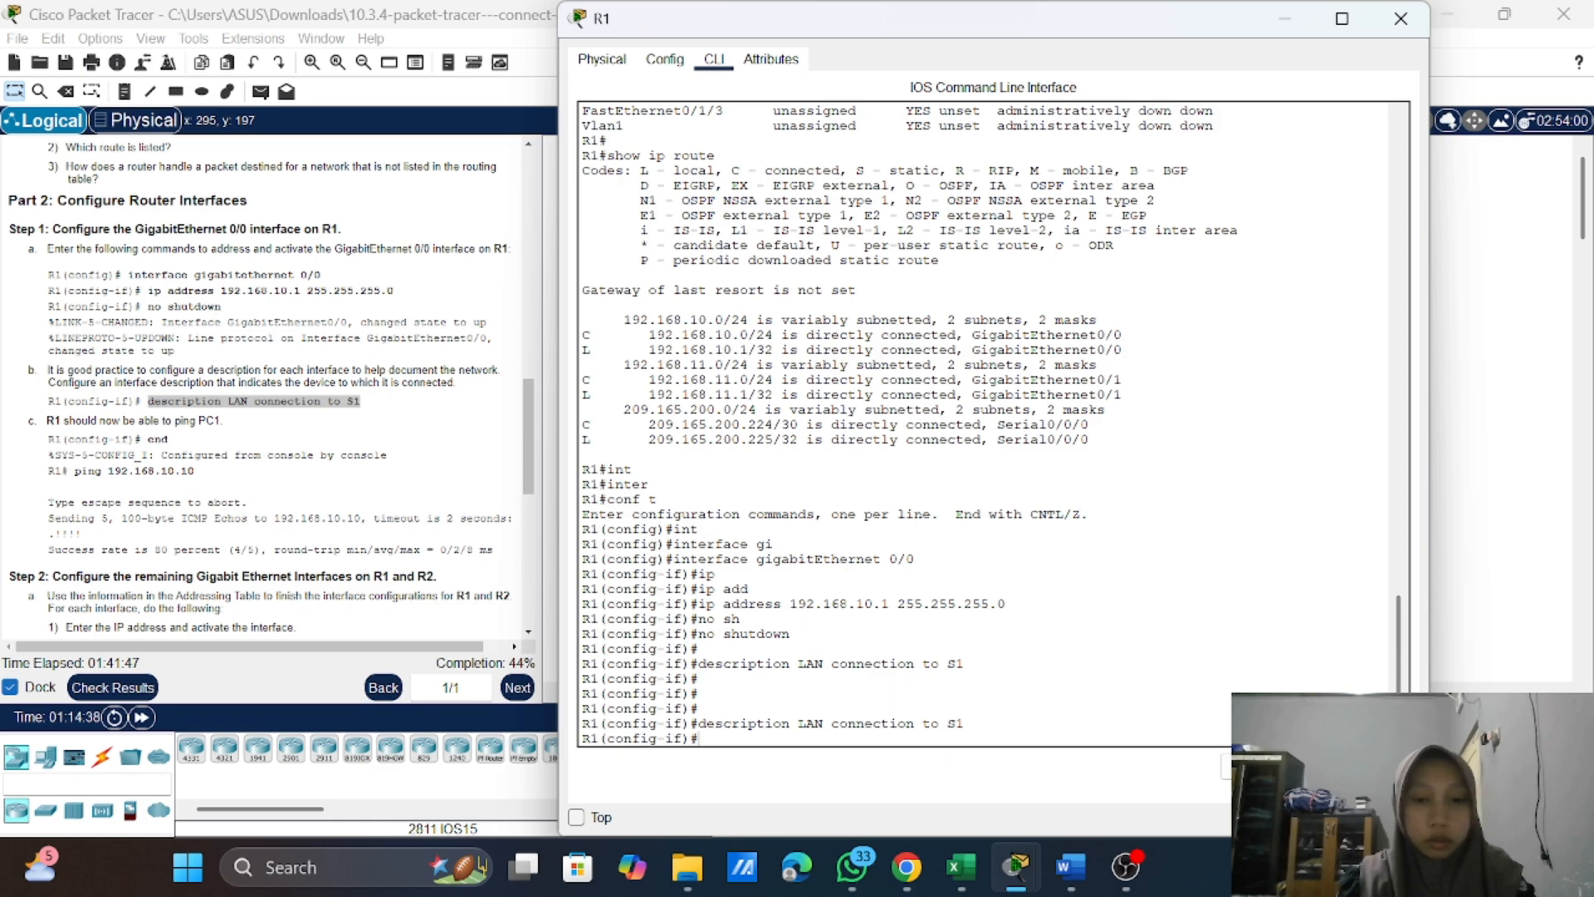
text(end)
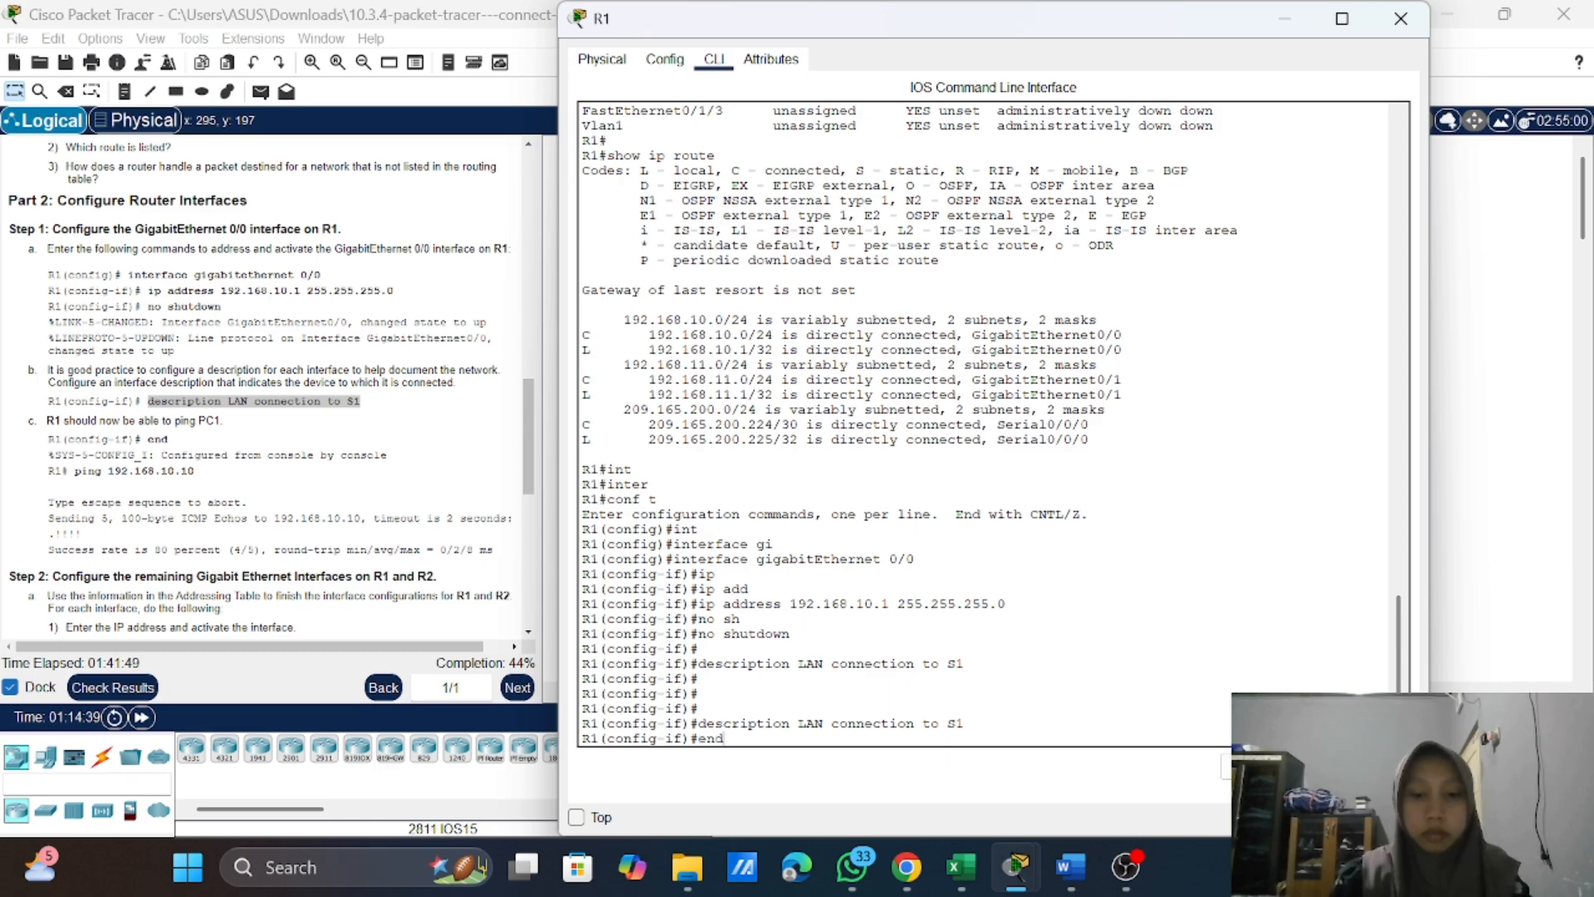
key(Return)
text(])
key(Return)
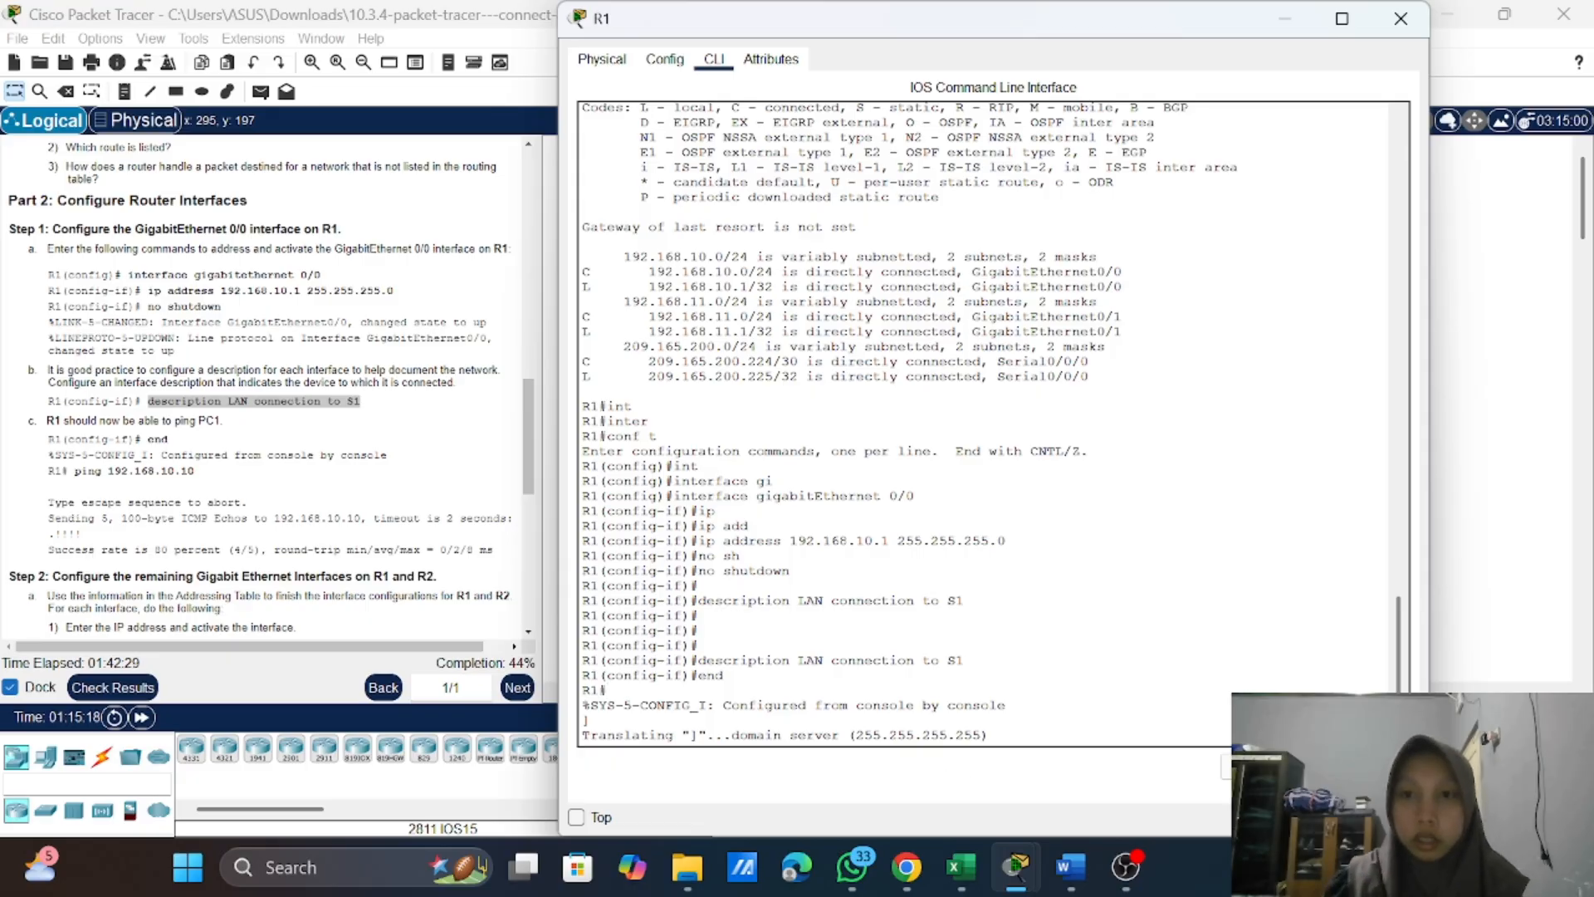
click(1400, 18)
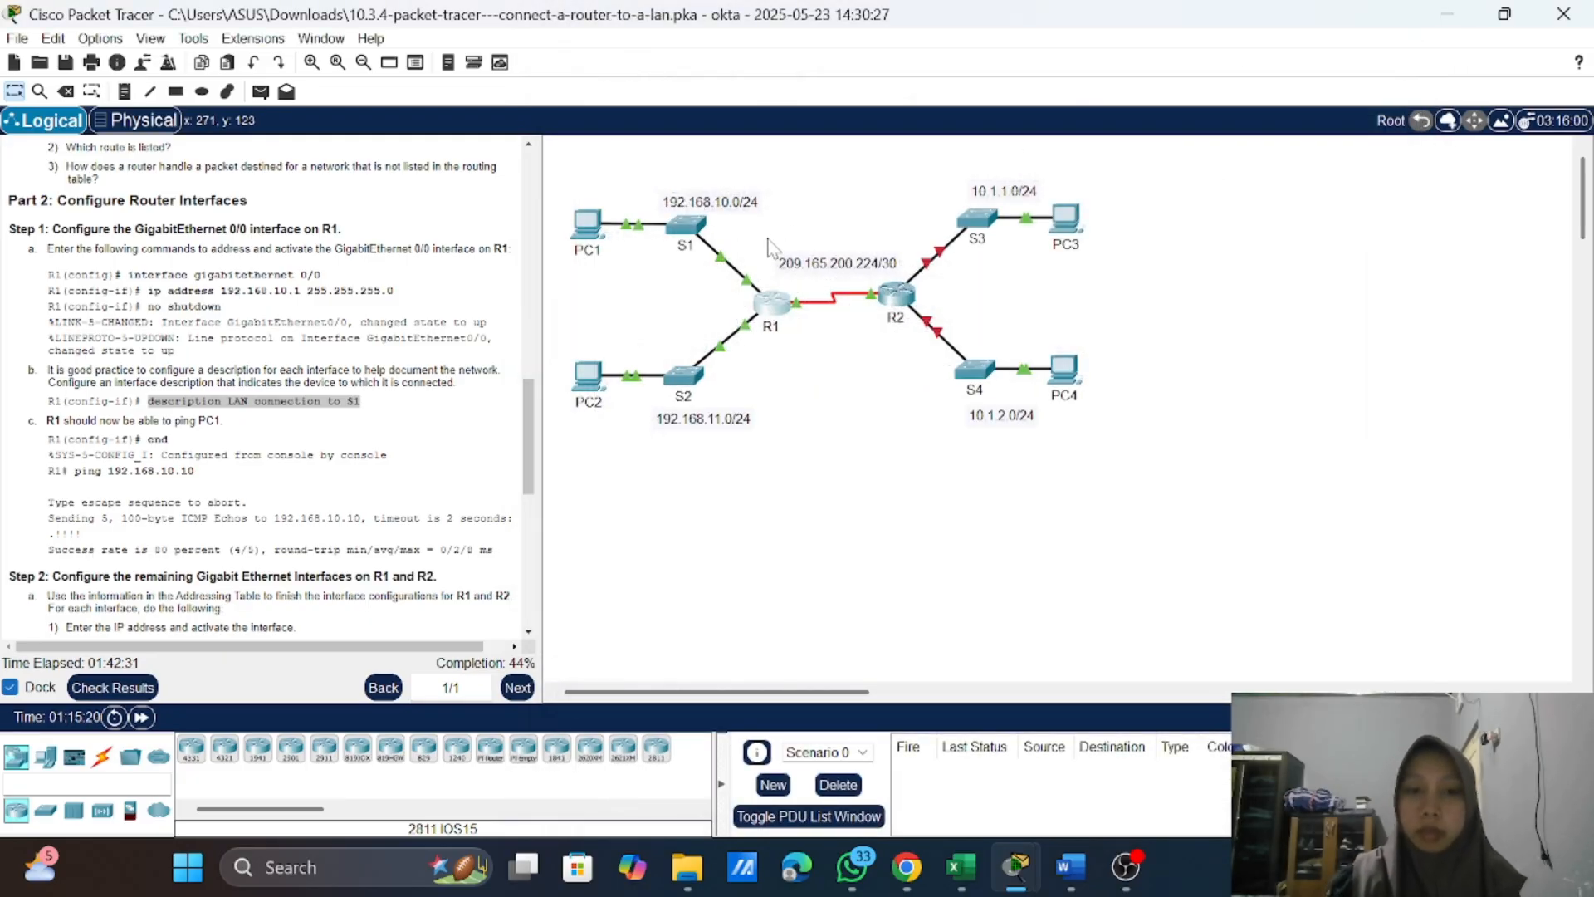
click(785, 318)
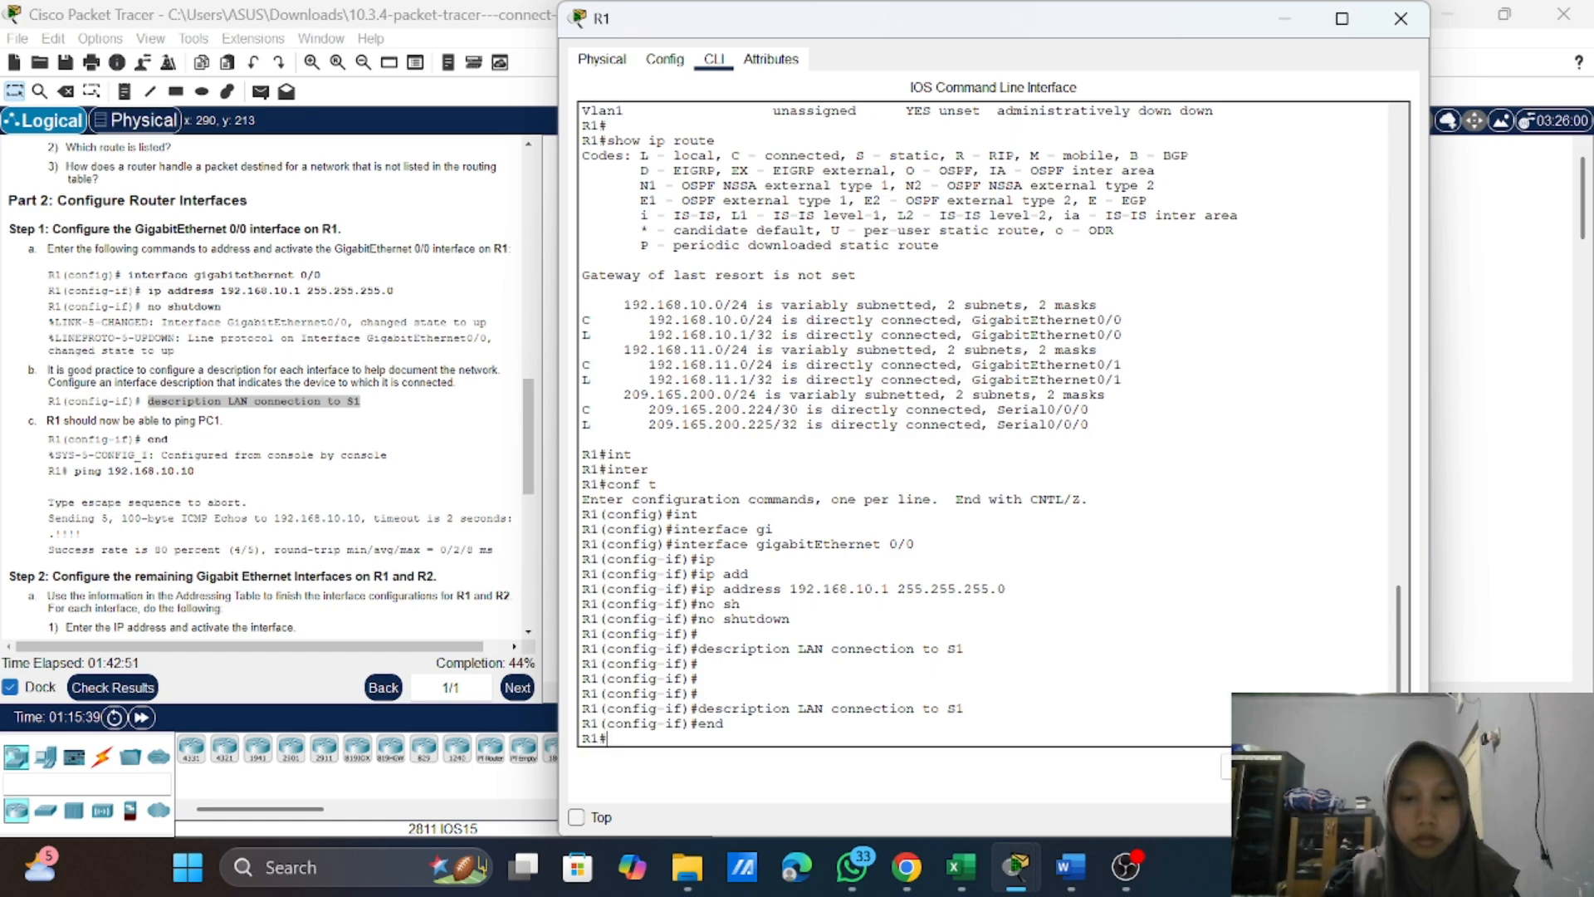
text(])
key(Return)
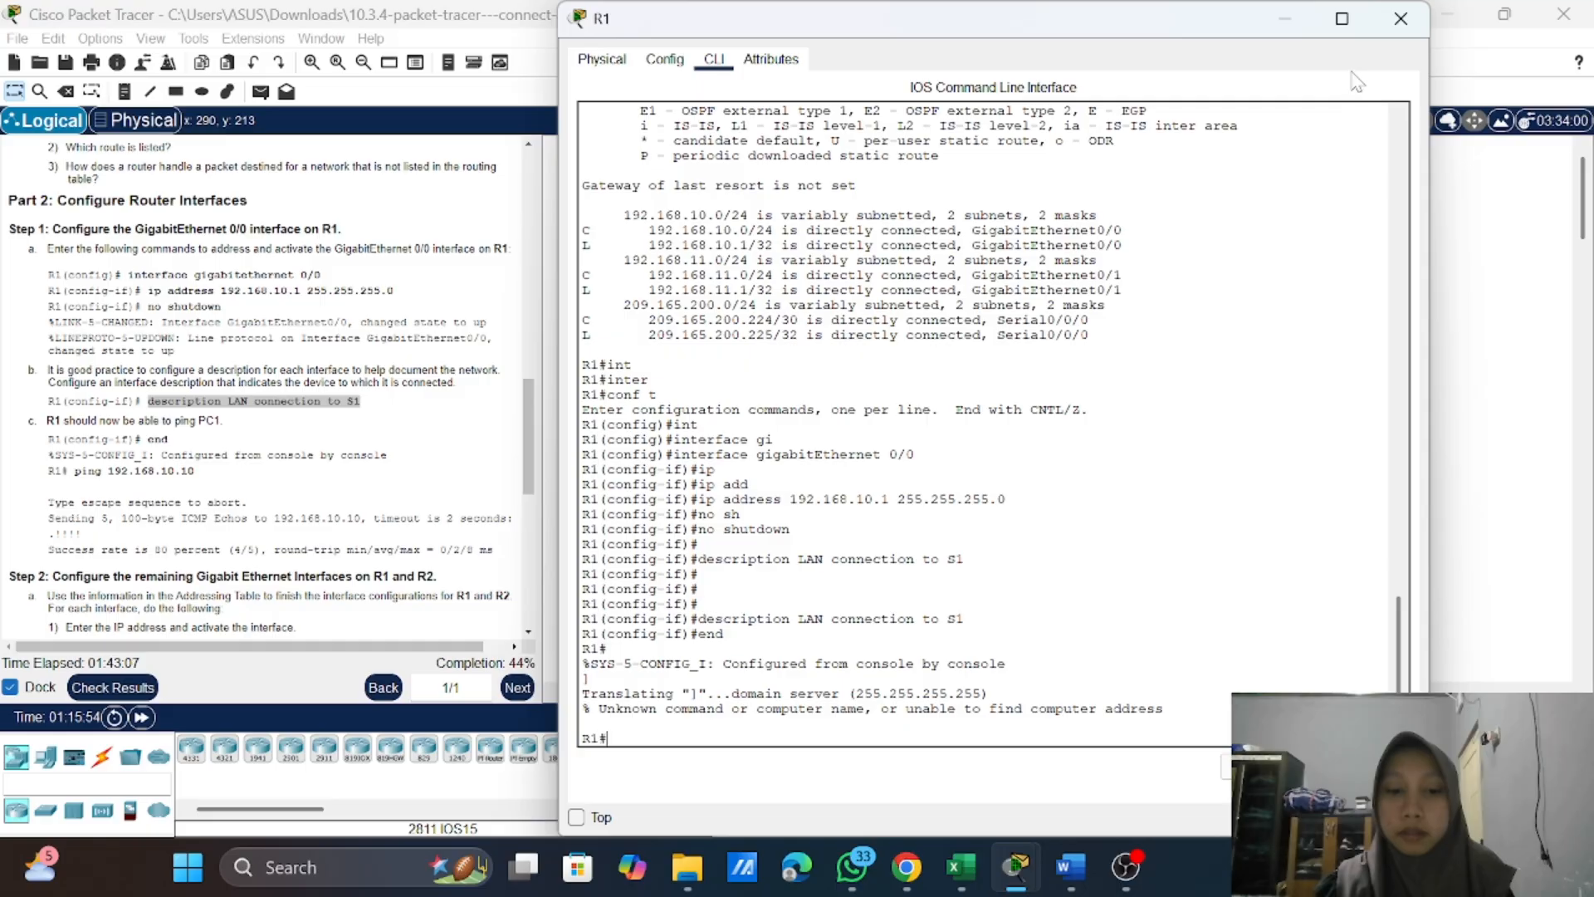
Step: Ping PC1 at 192.168.10.10 from R1's privileged prompt to test connectivity
text(p)
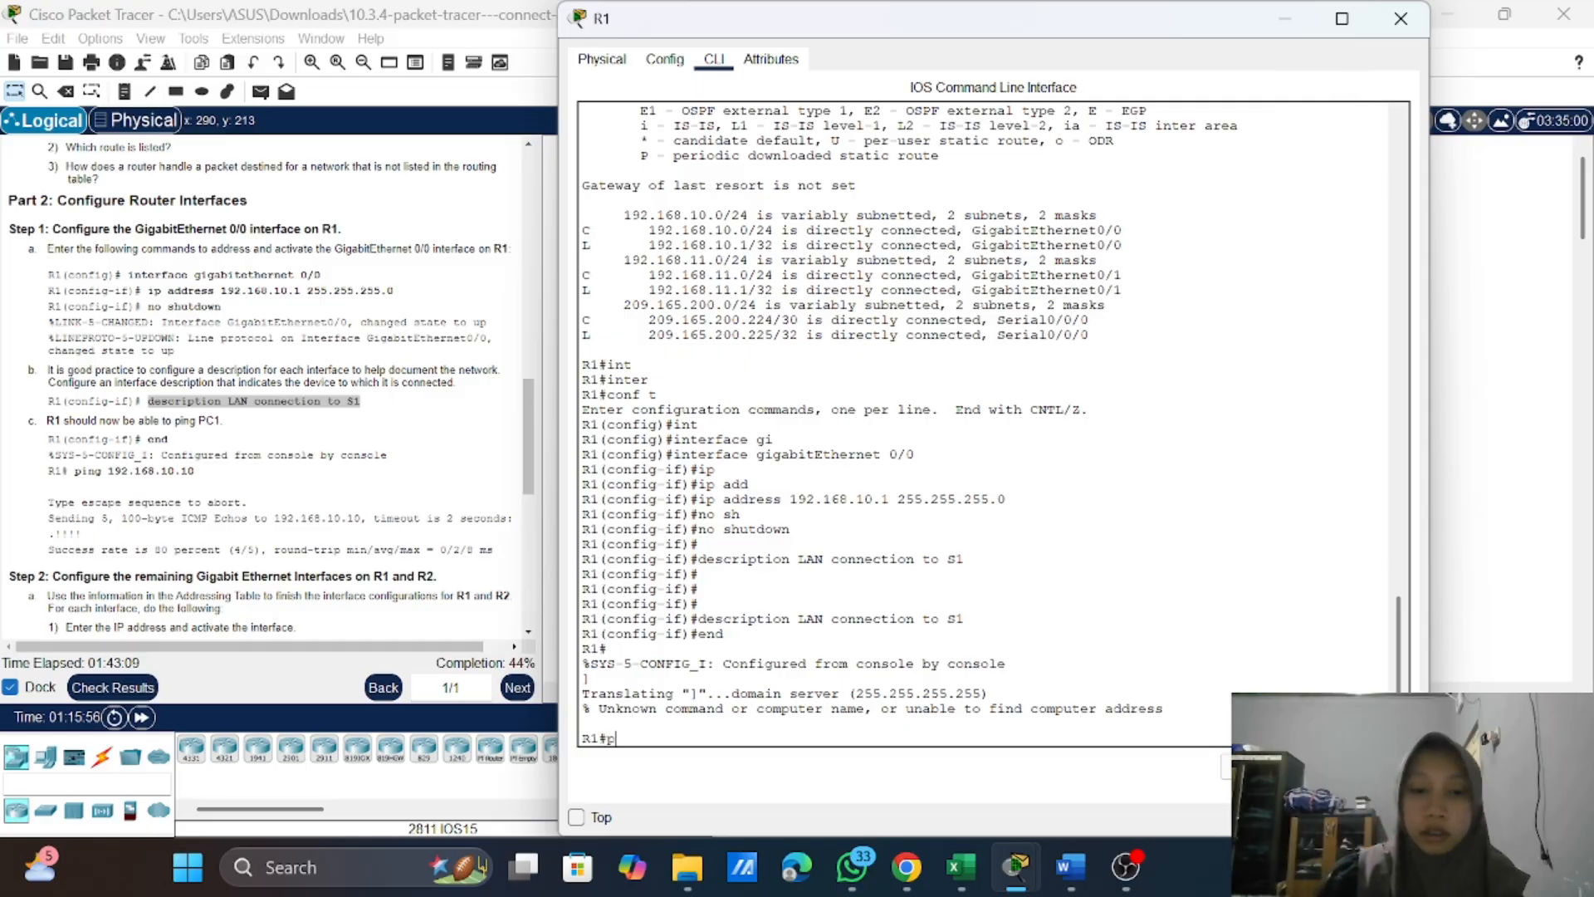
text(ing)
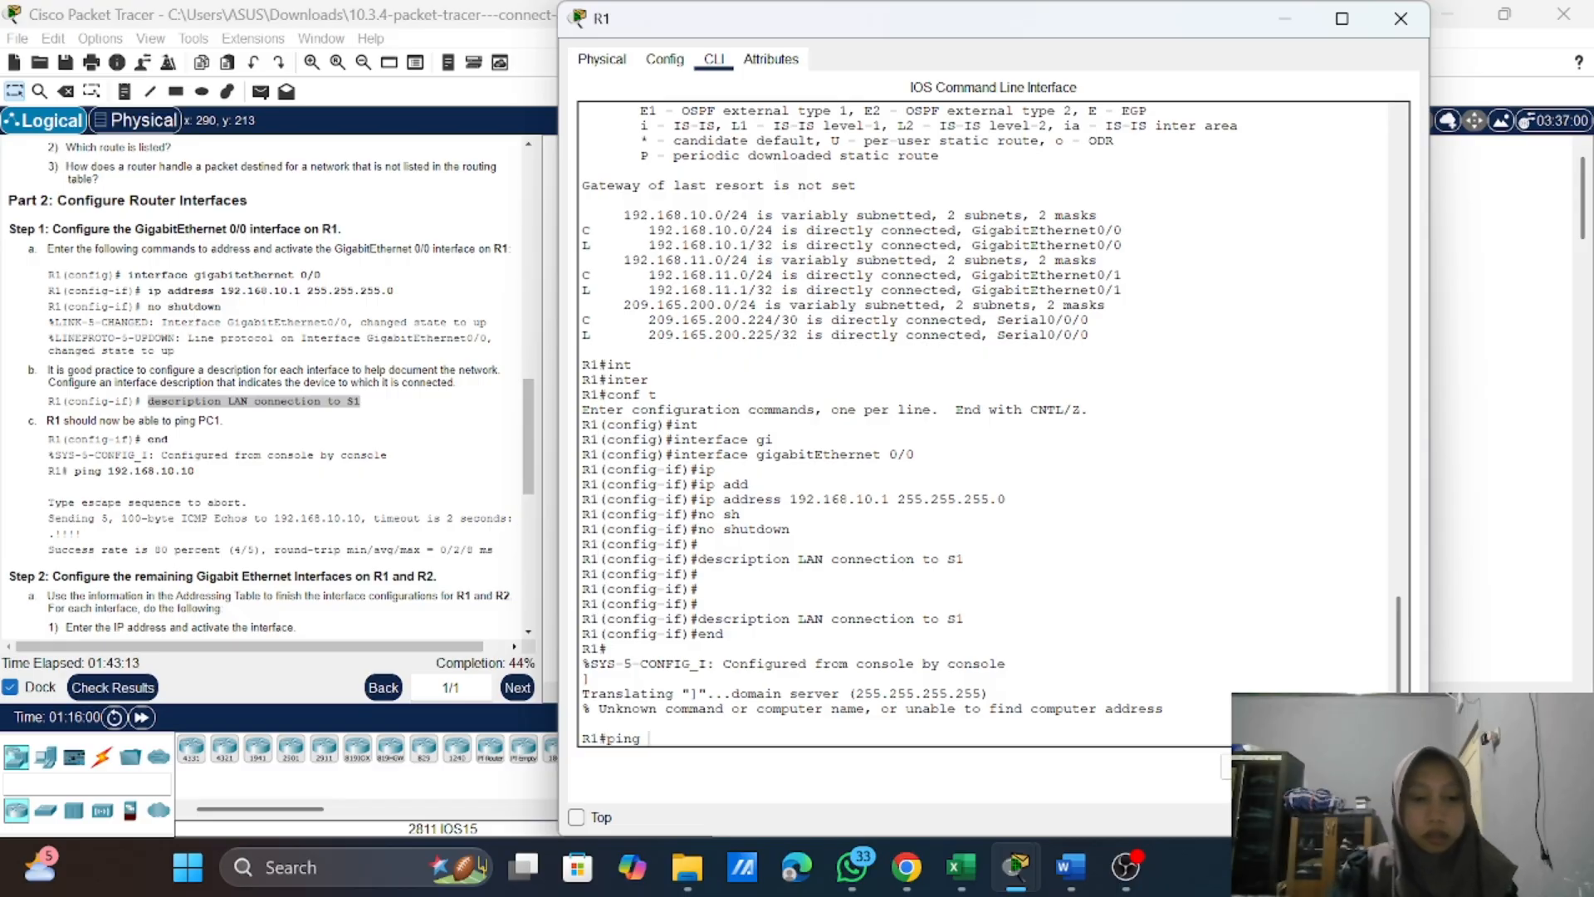
text( 192.1)
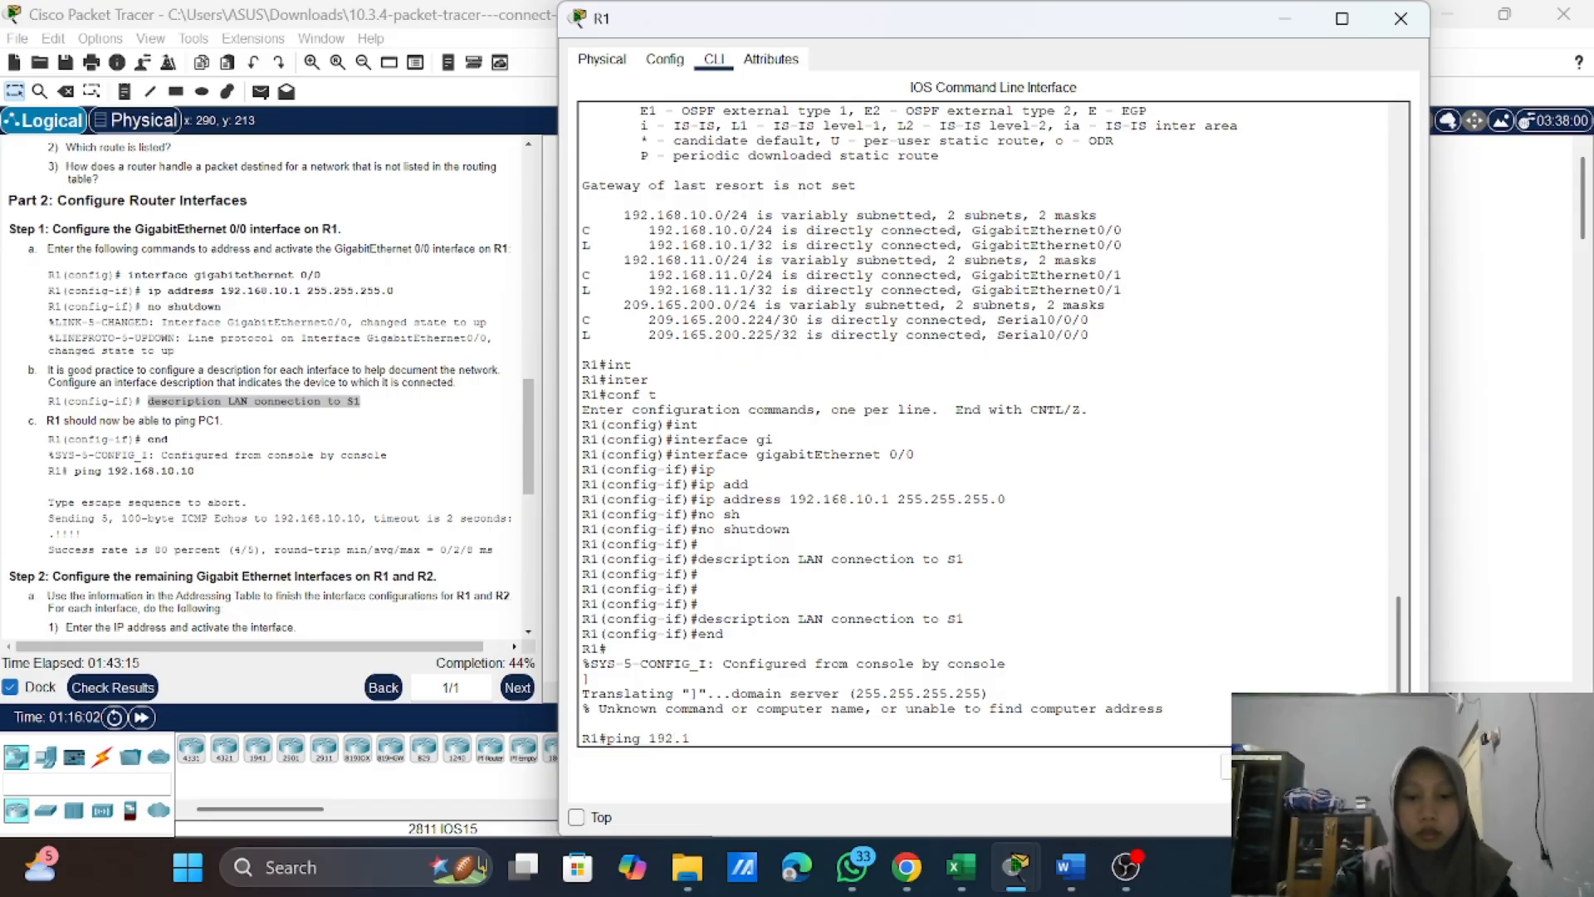
text(68)
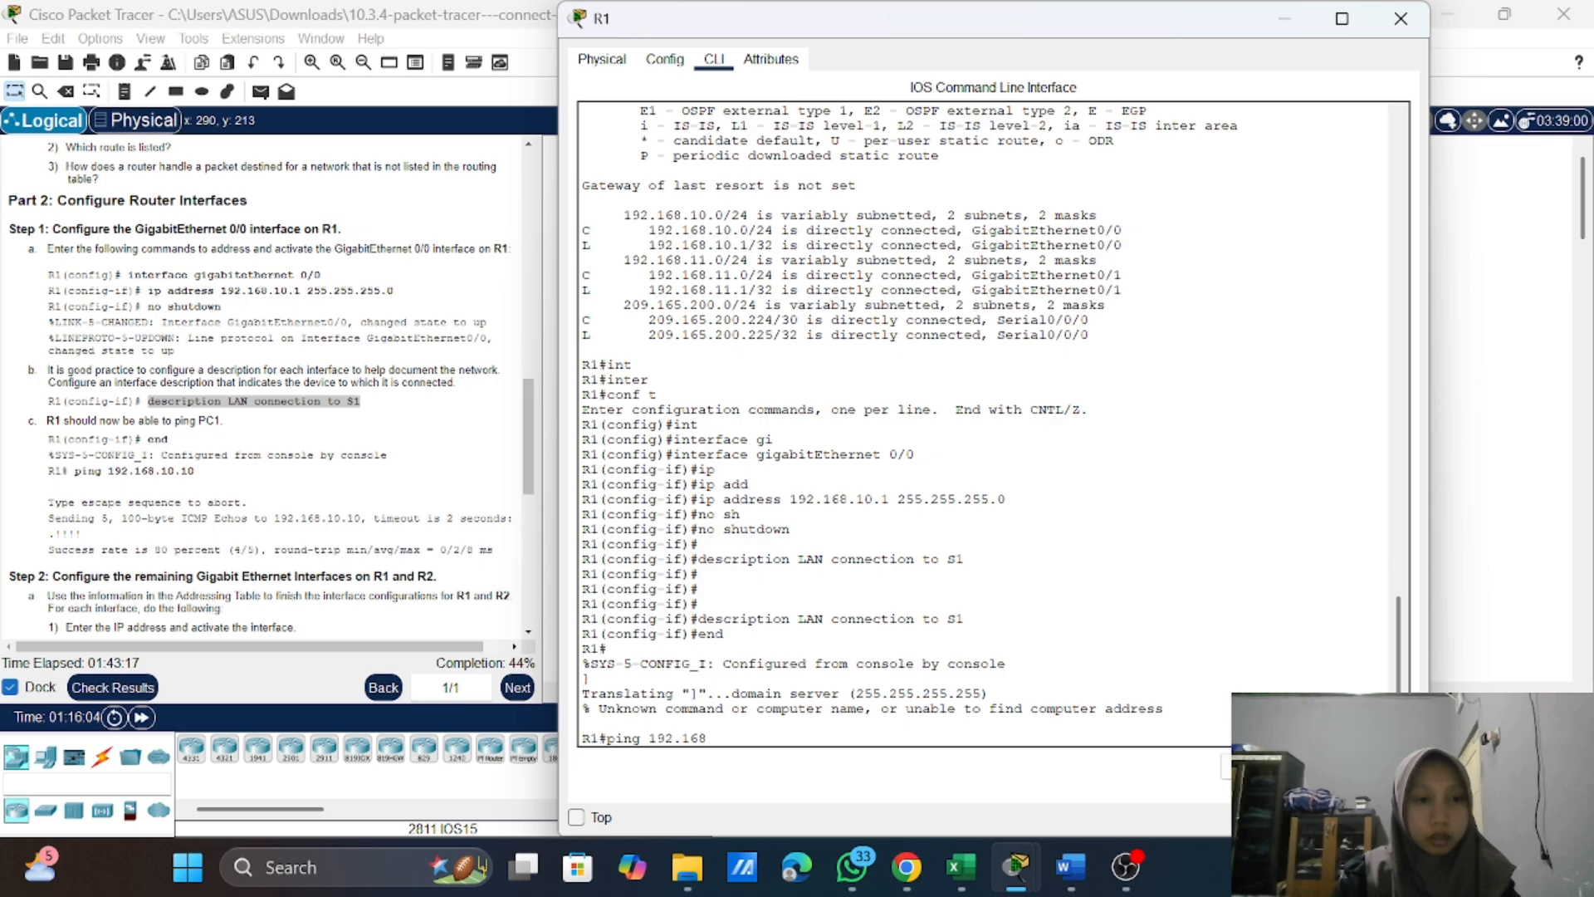
text(.10.)
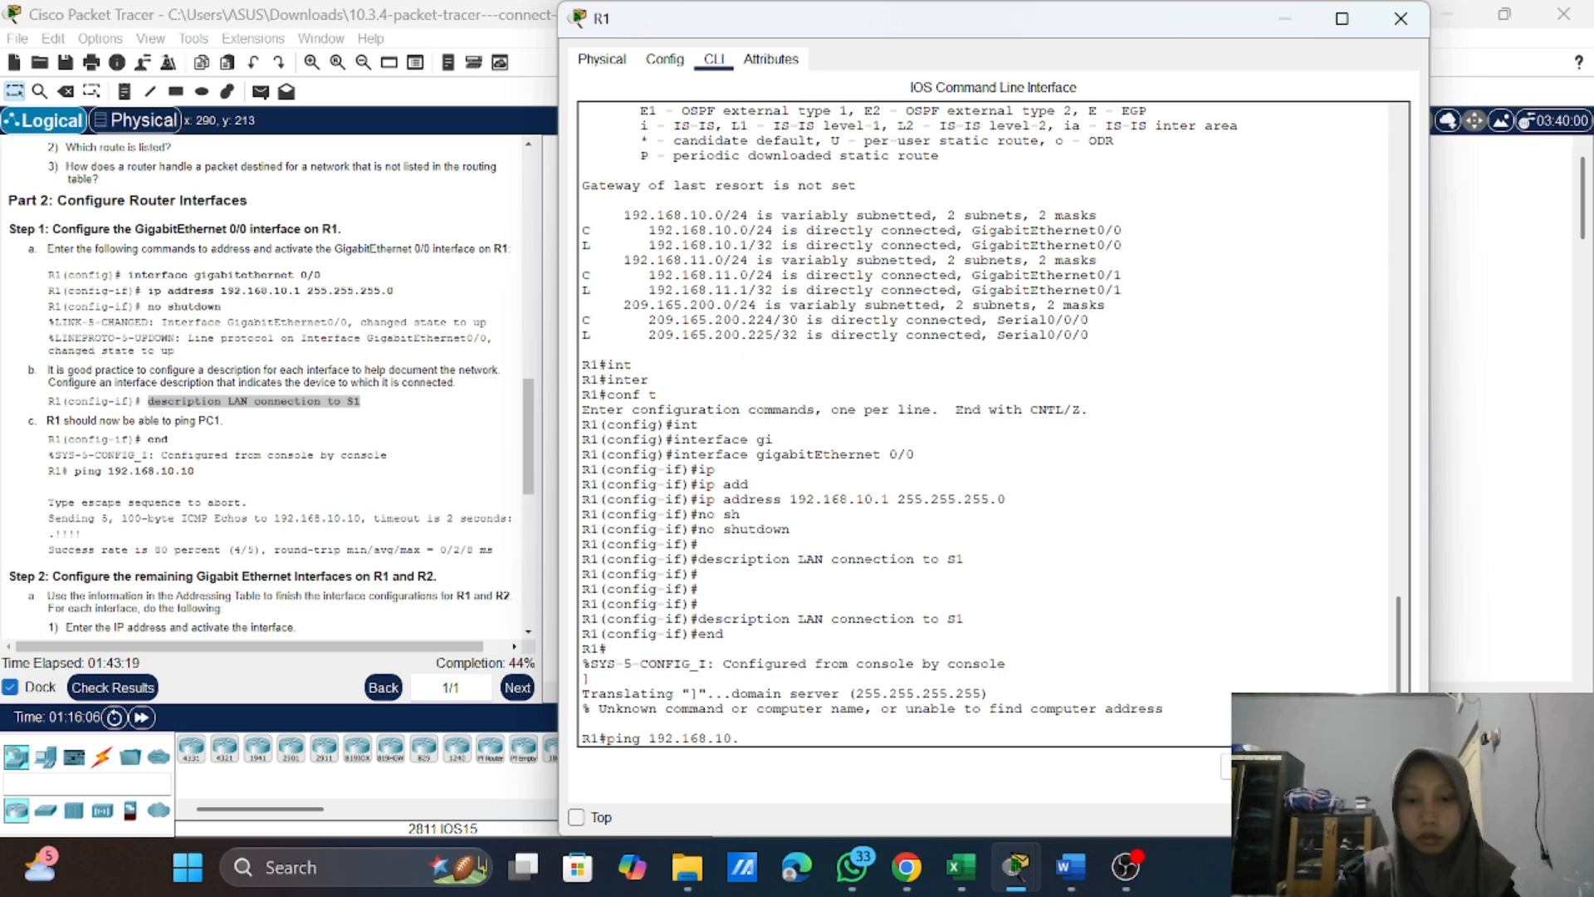
text(10)
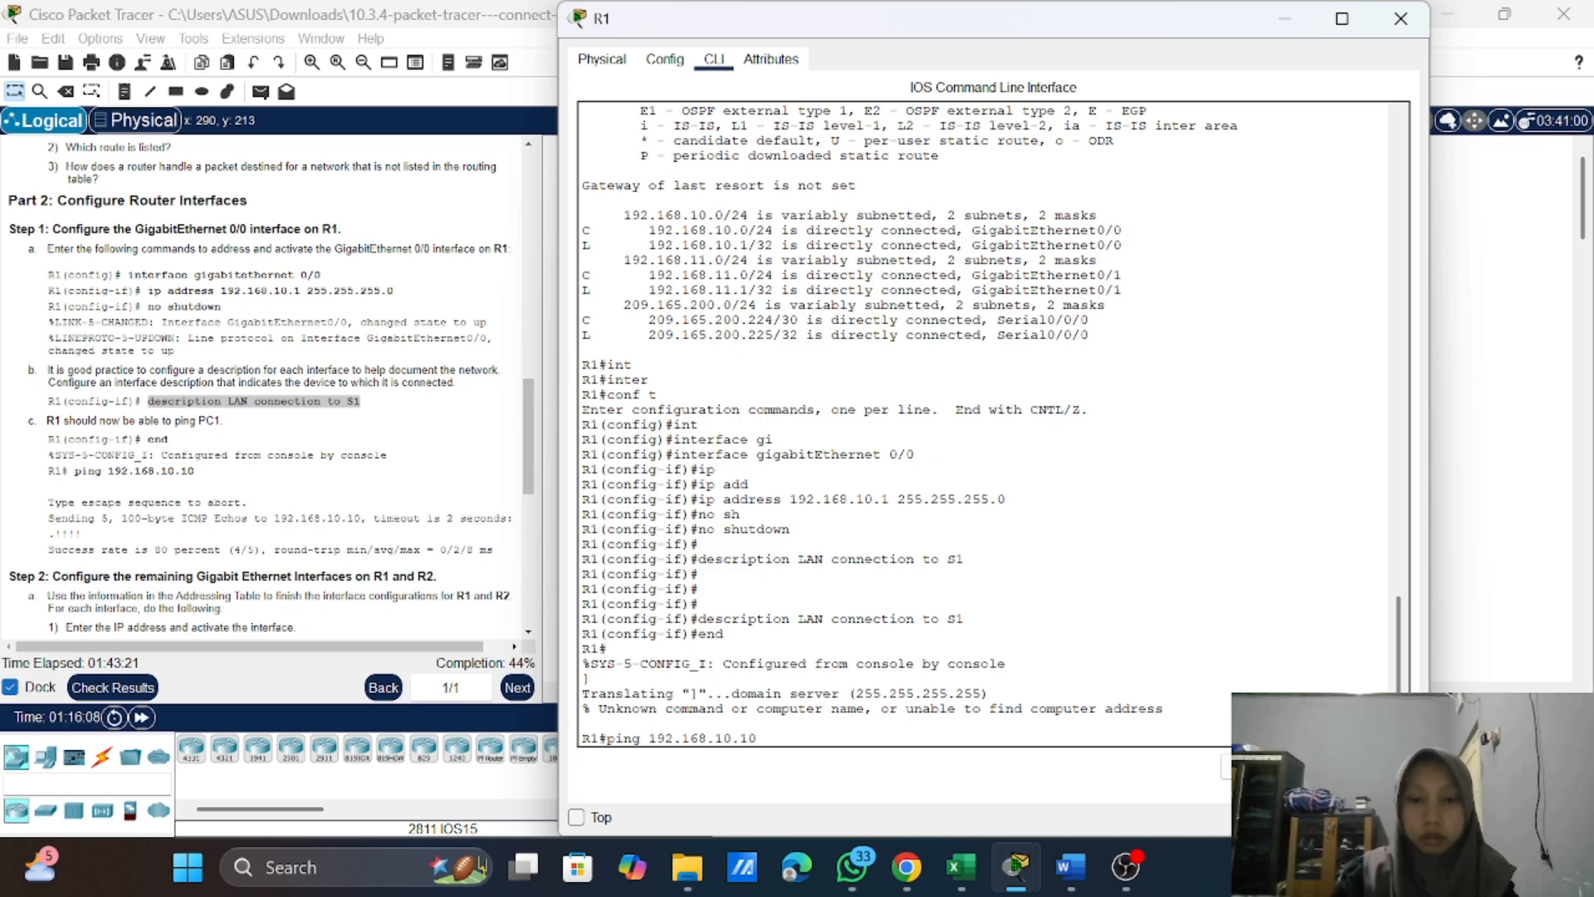
key(Return)
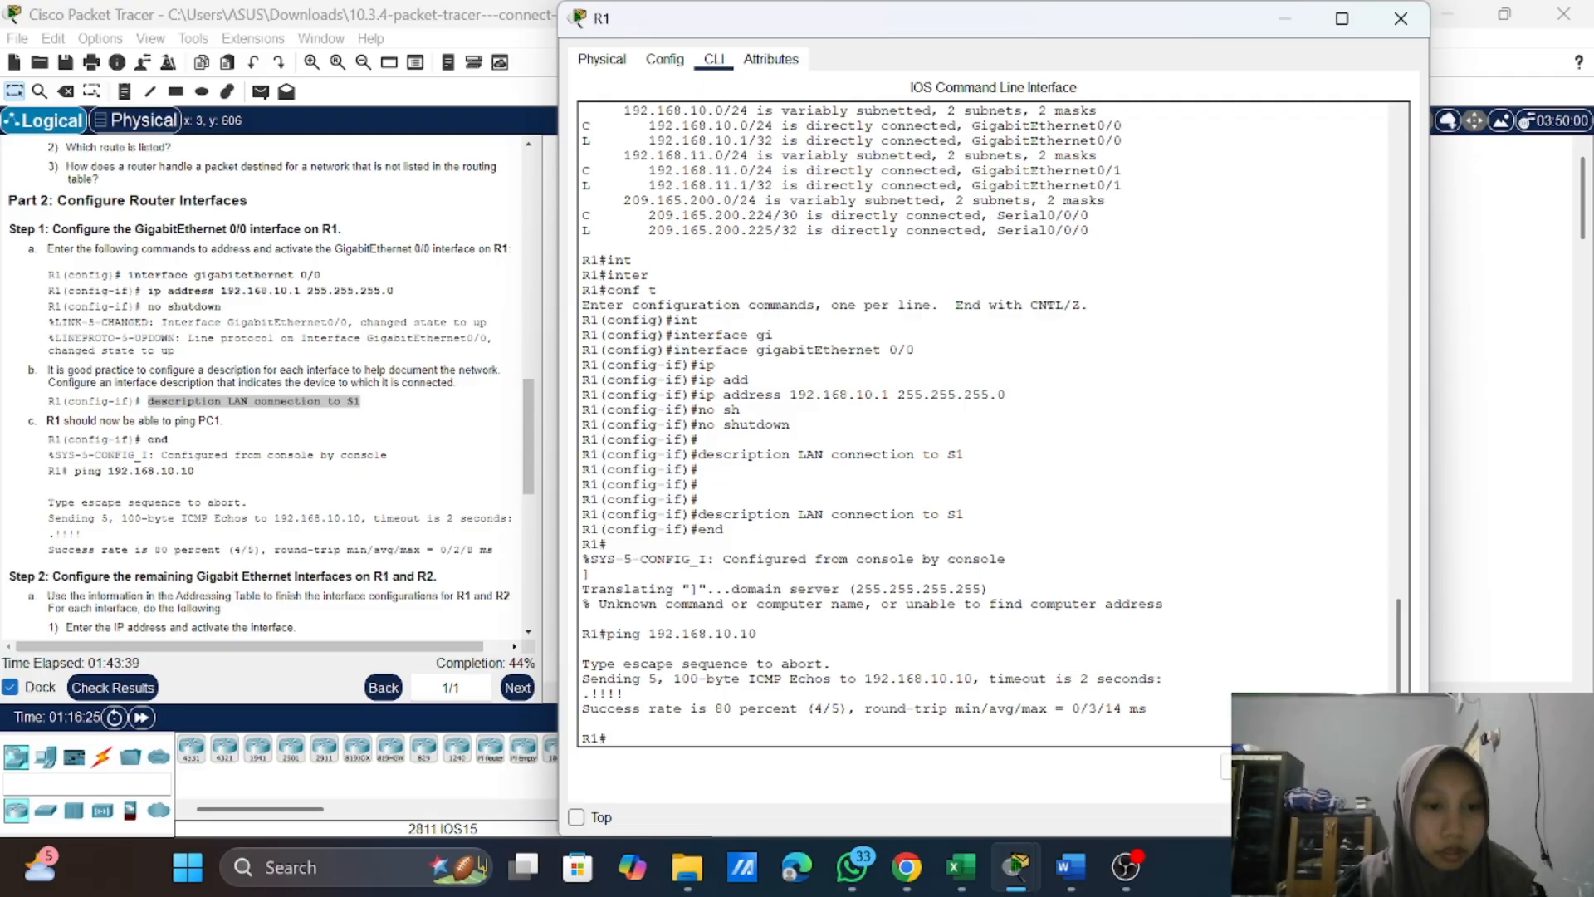
Step: Read the Part 2 Step 2 instructions and try the ip add command at R1's privileged prompt
scroll(117, 552, down, 4)
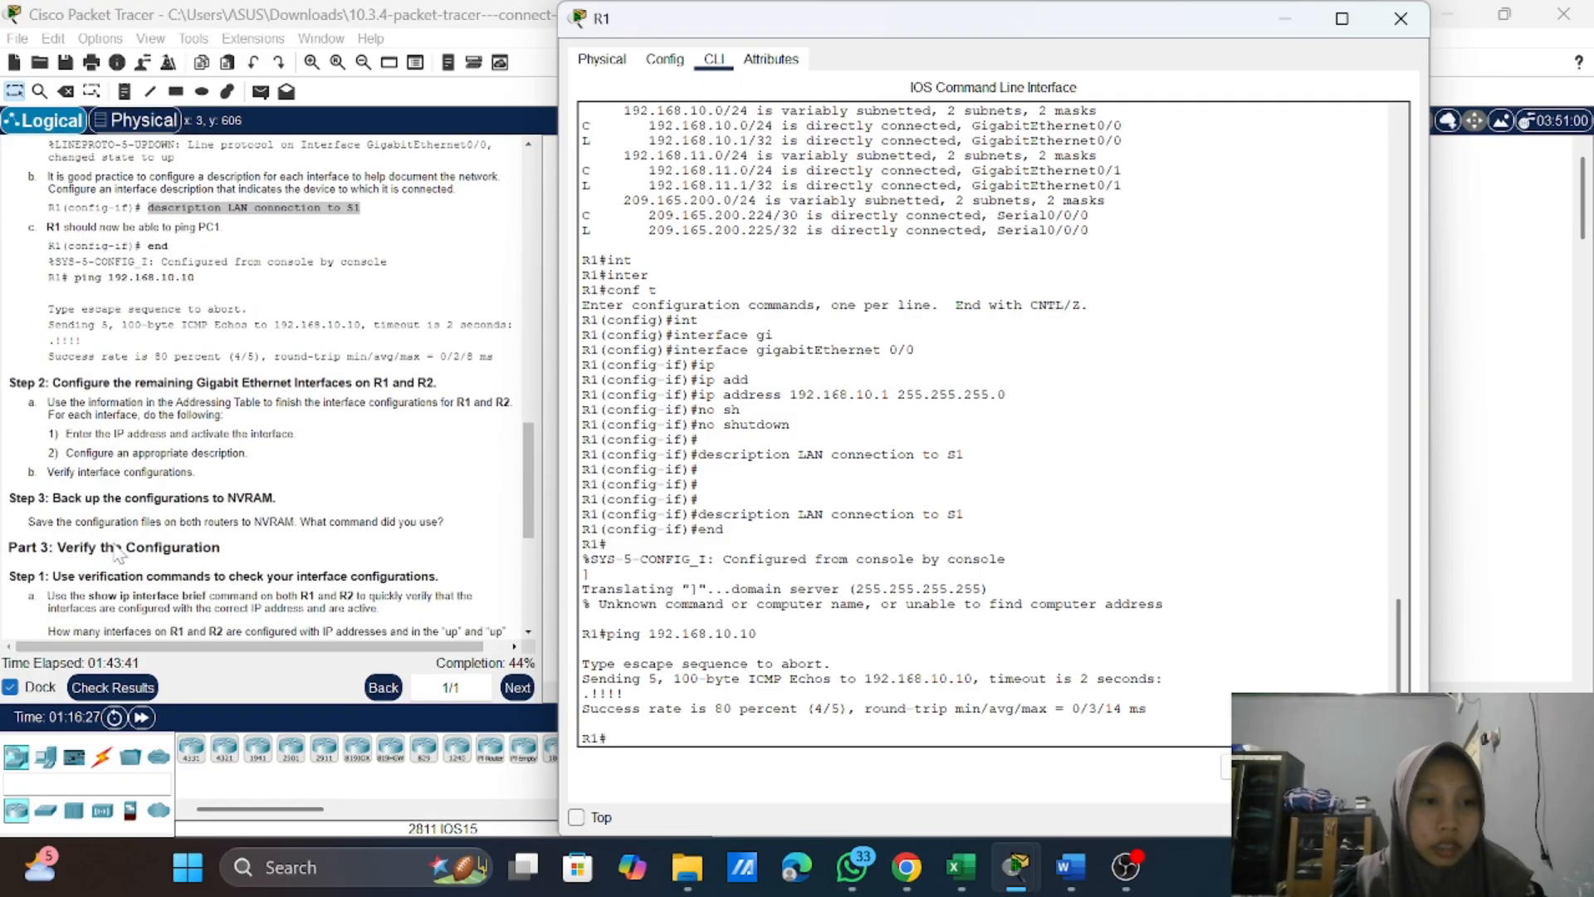
scroll(117, 552, down, 1)
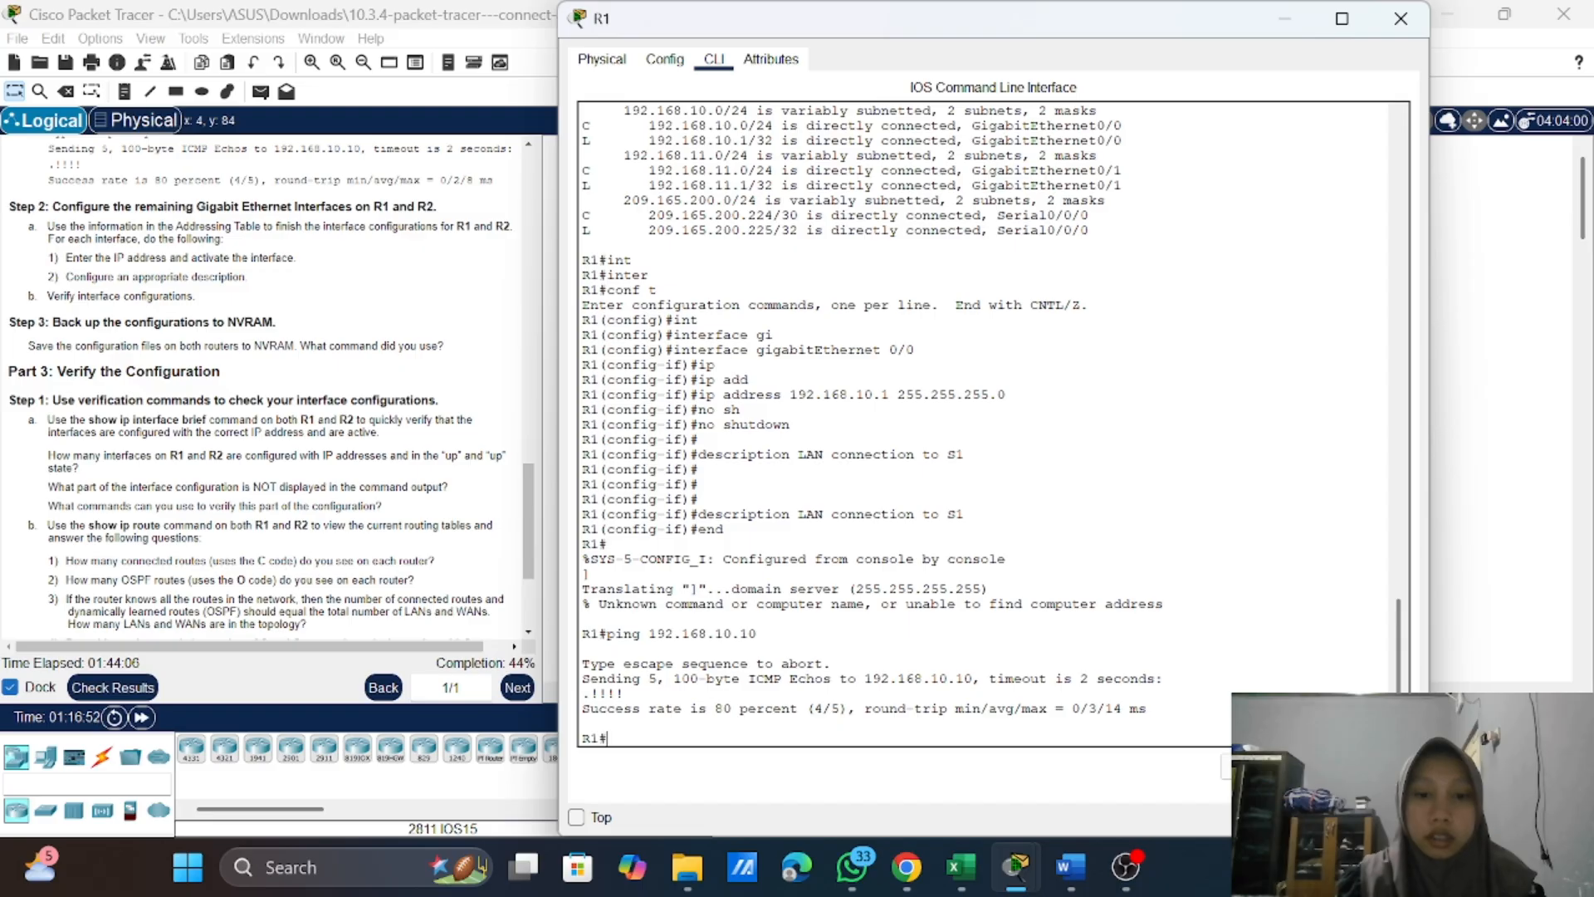
text(i)
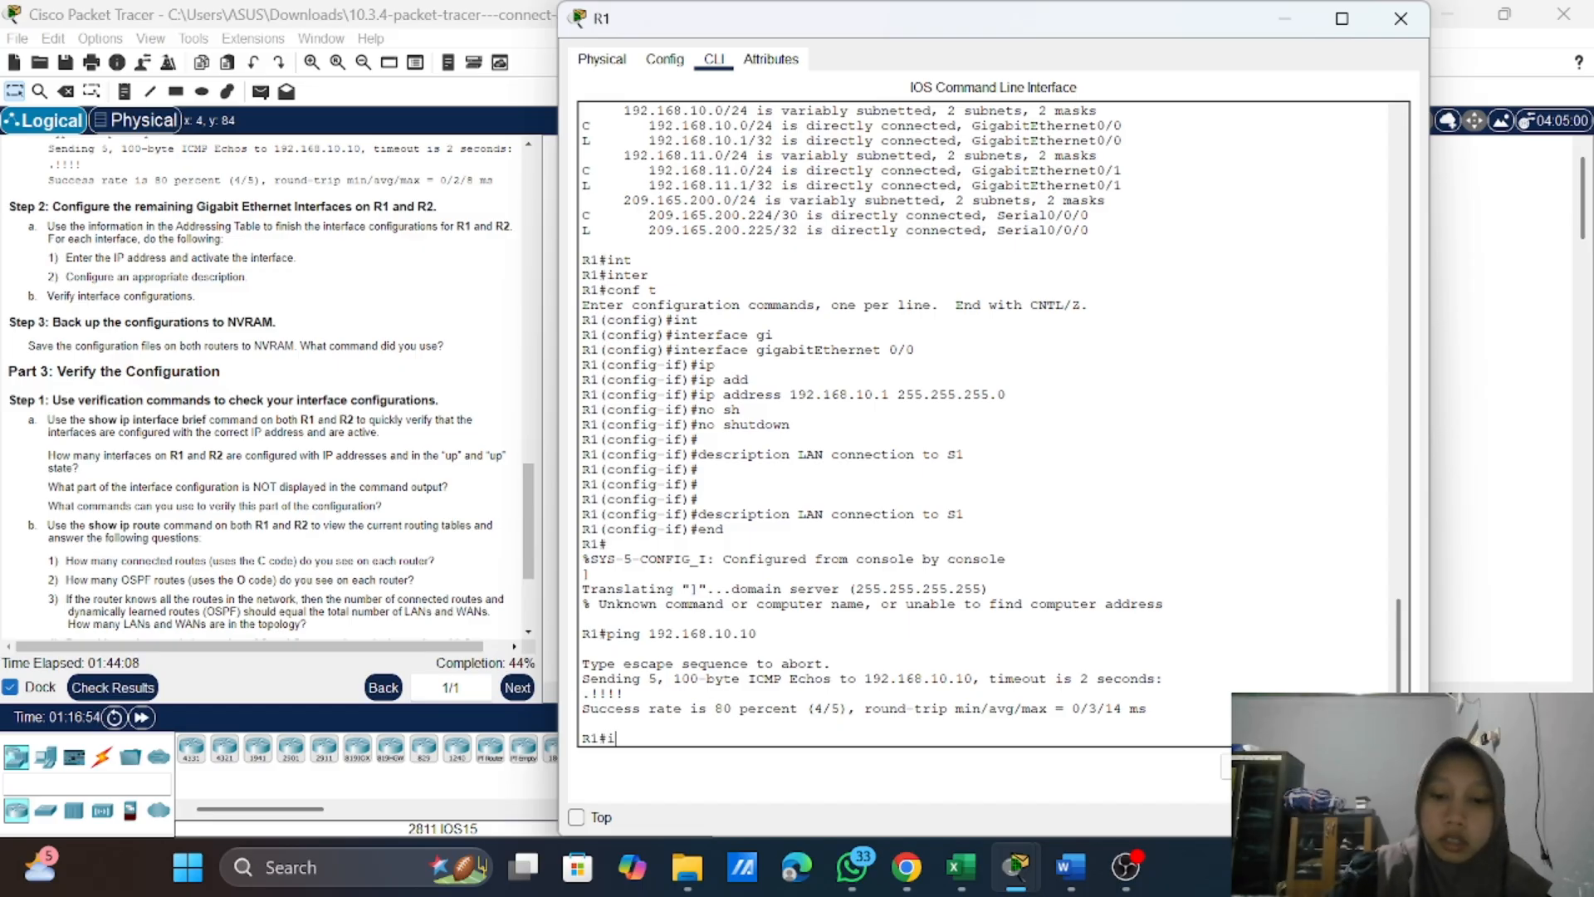
text(p add)
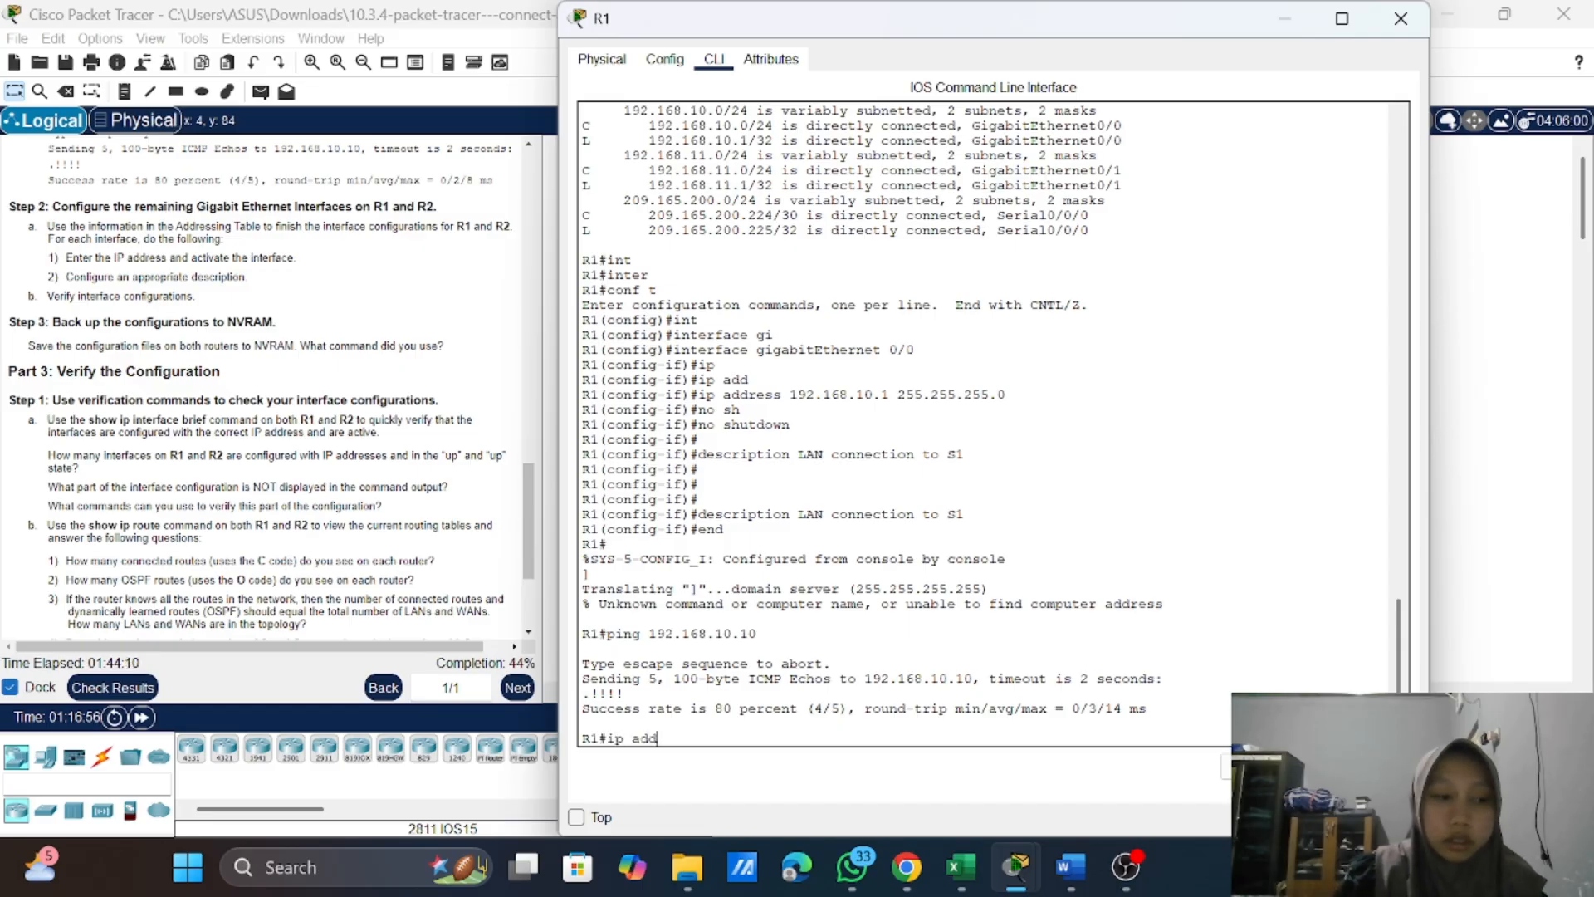
key(Return)
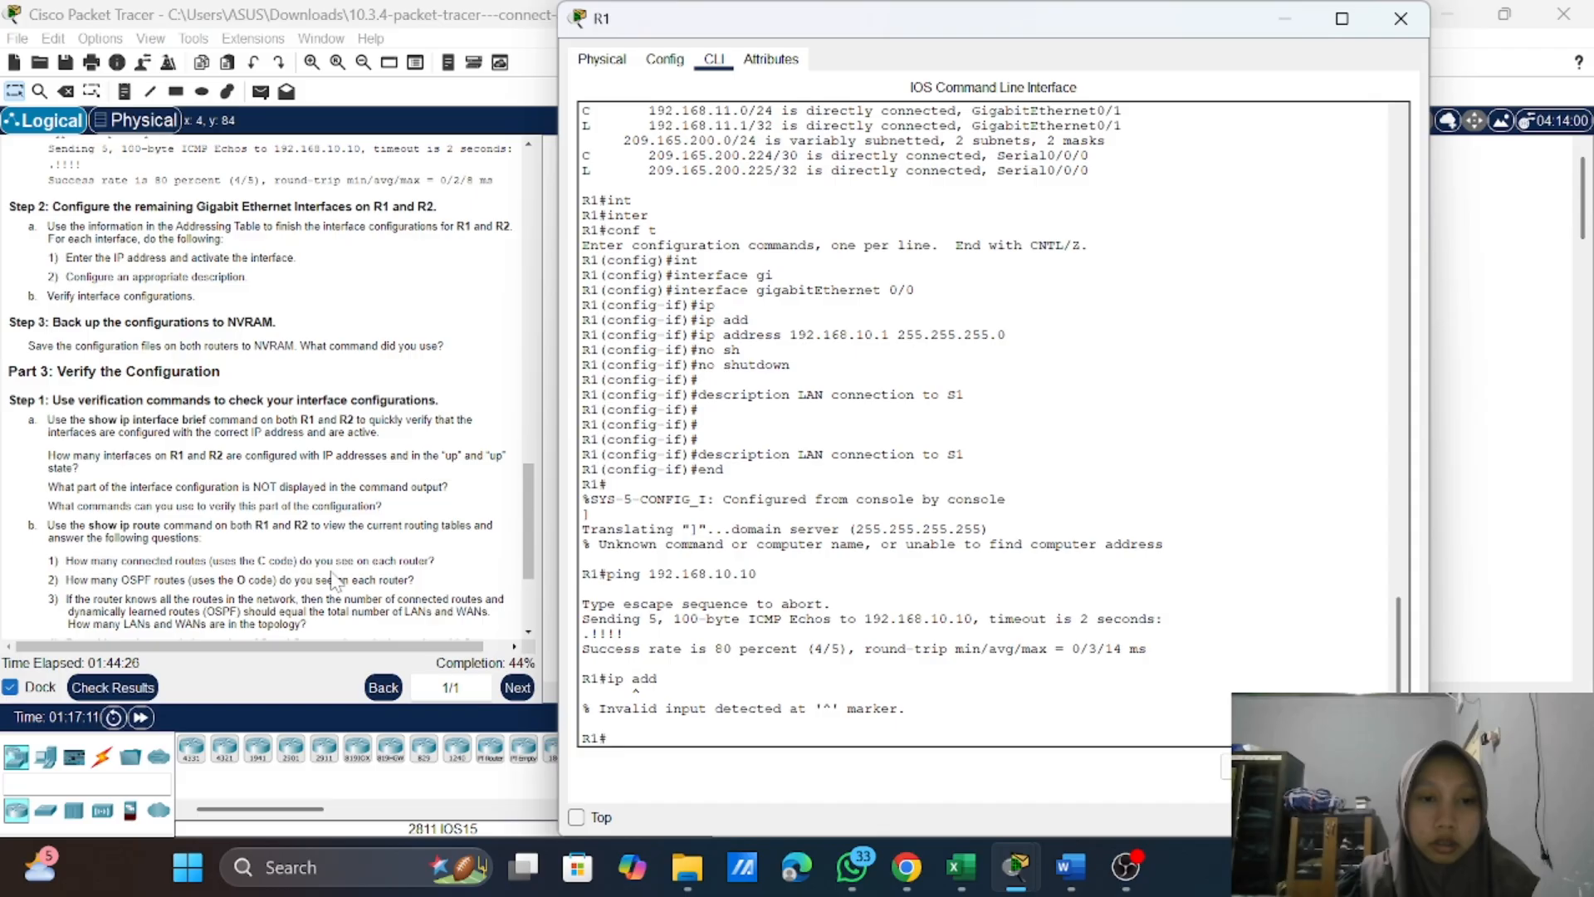
Step: Examine R1's earlier show interfaces, show ip interface brief and show ip route output alongside the remaining interface instructions
scroll(332, 579, down, 1)
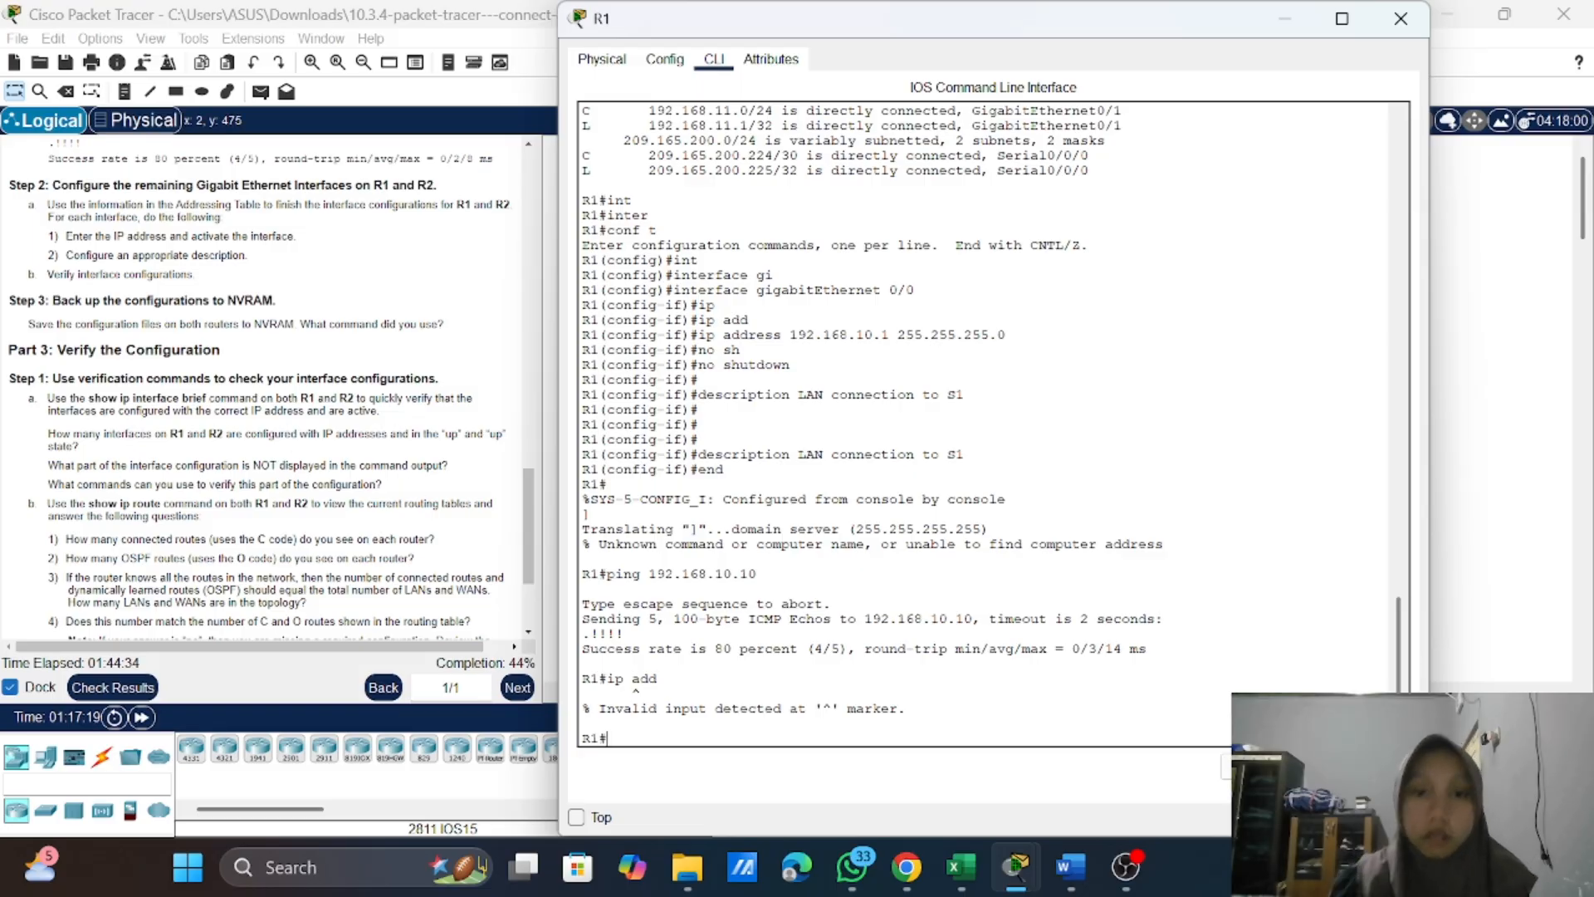
scroll(988, 424, up, 20)
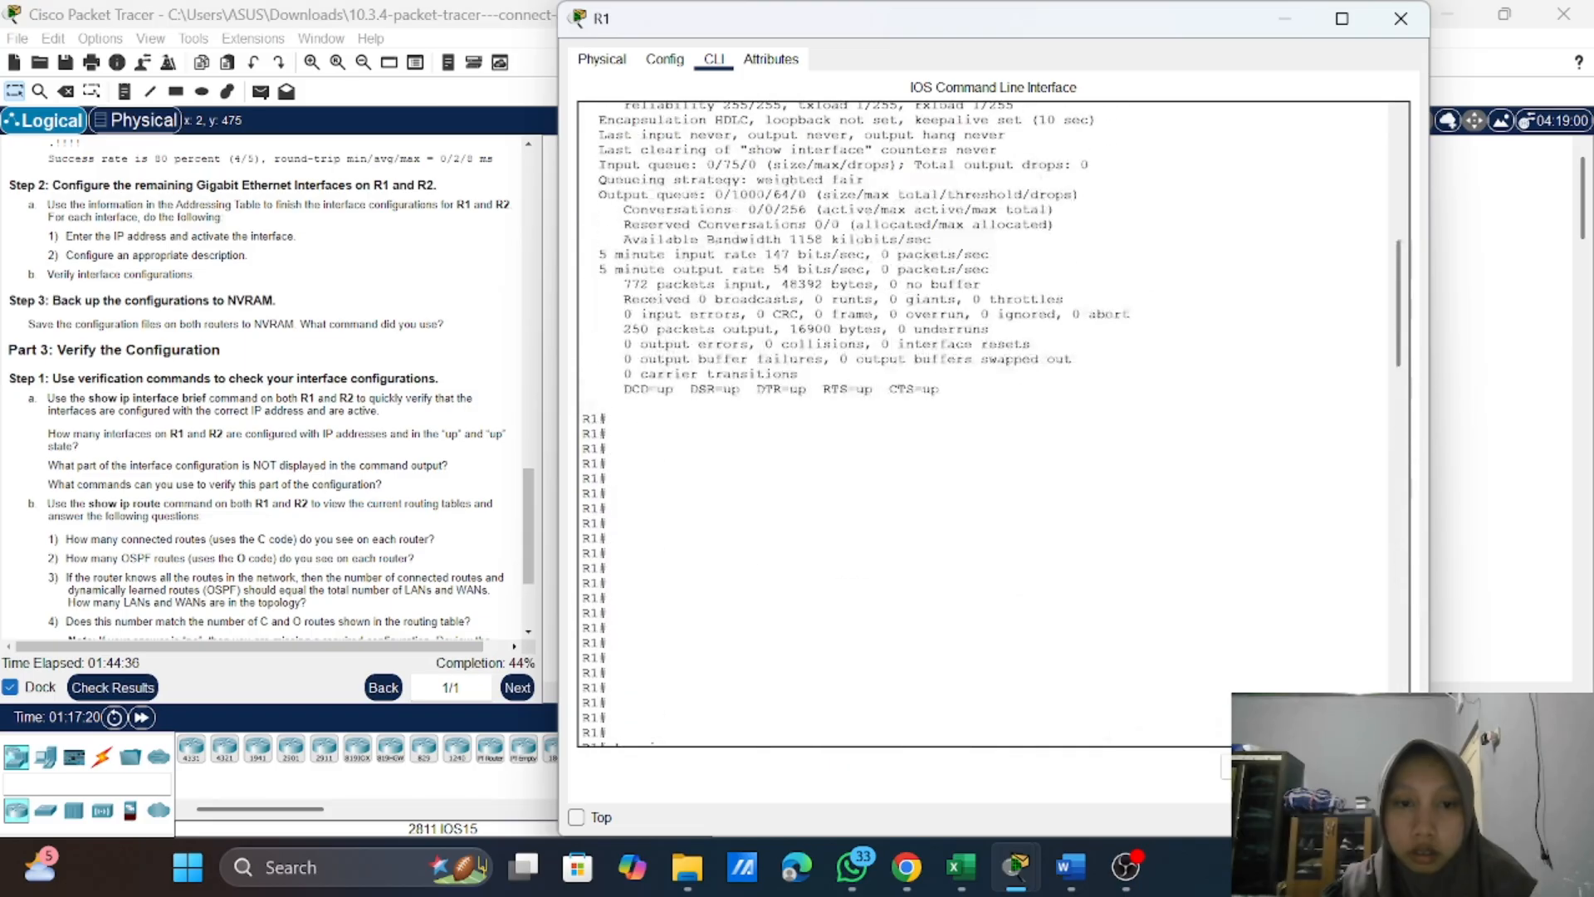
scroll(988, 423, up, 5)
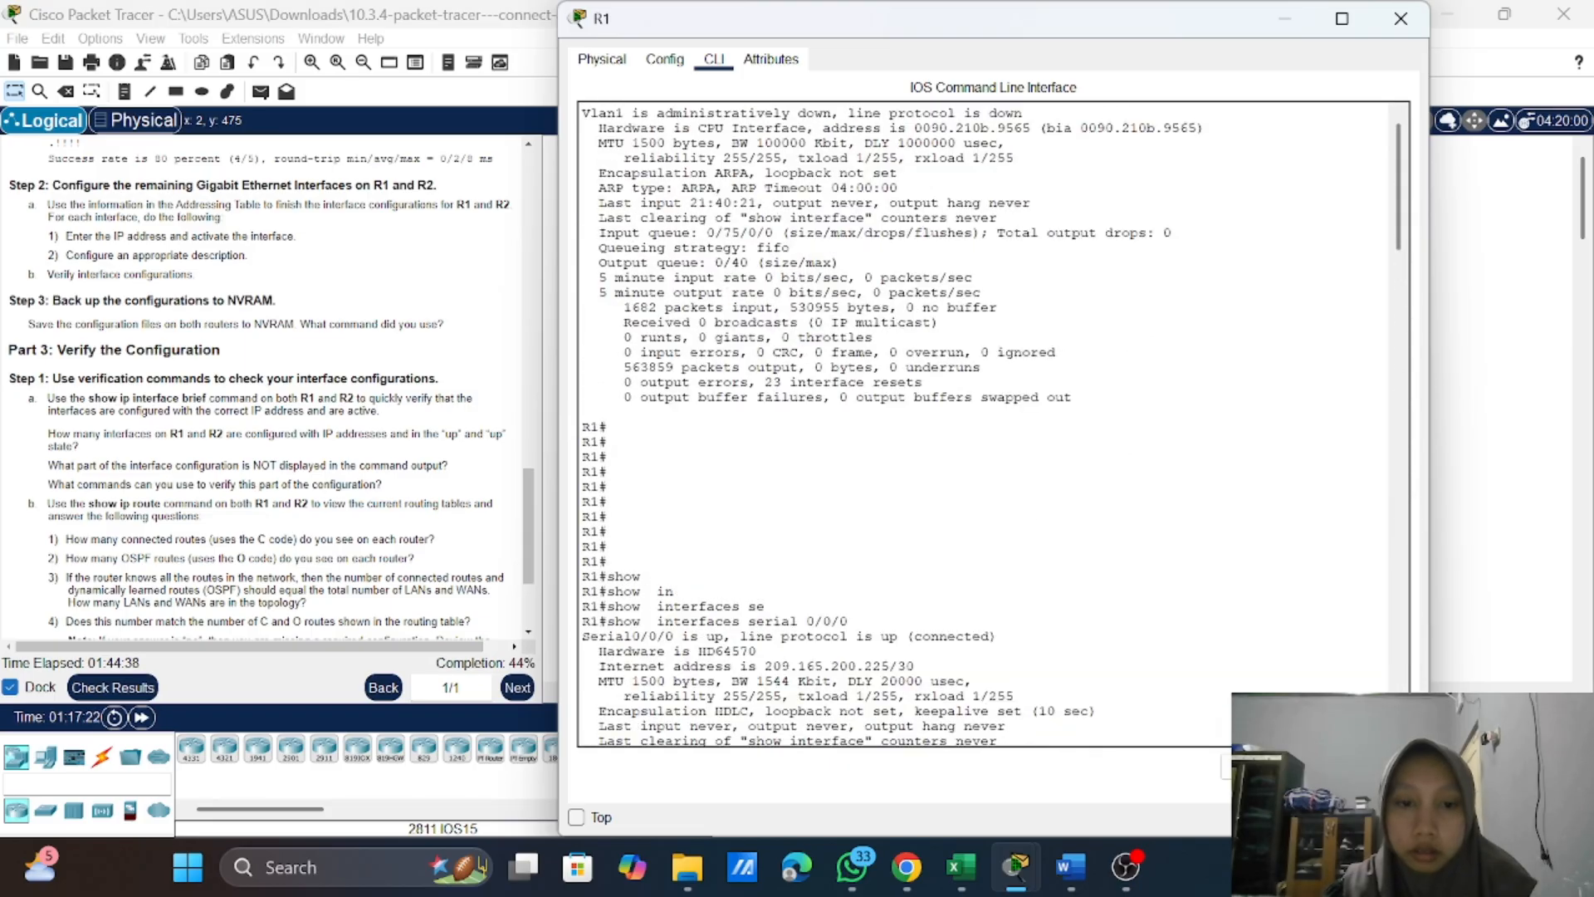
scroll(988, 424, down, 4)
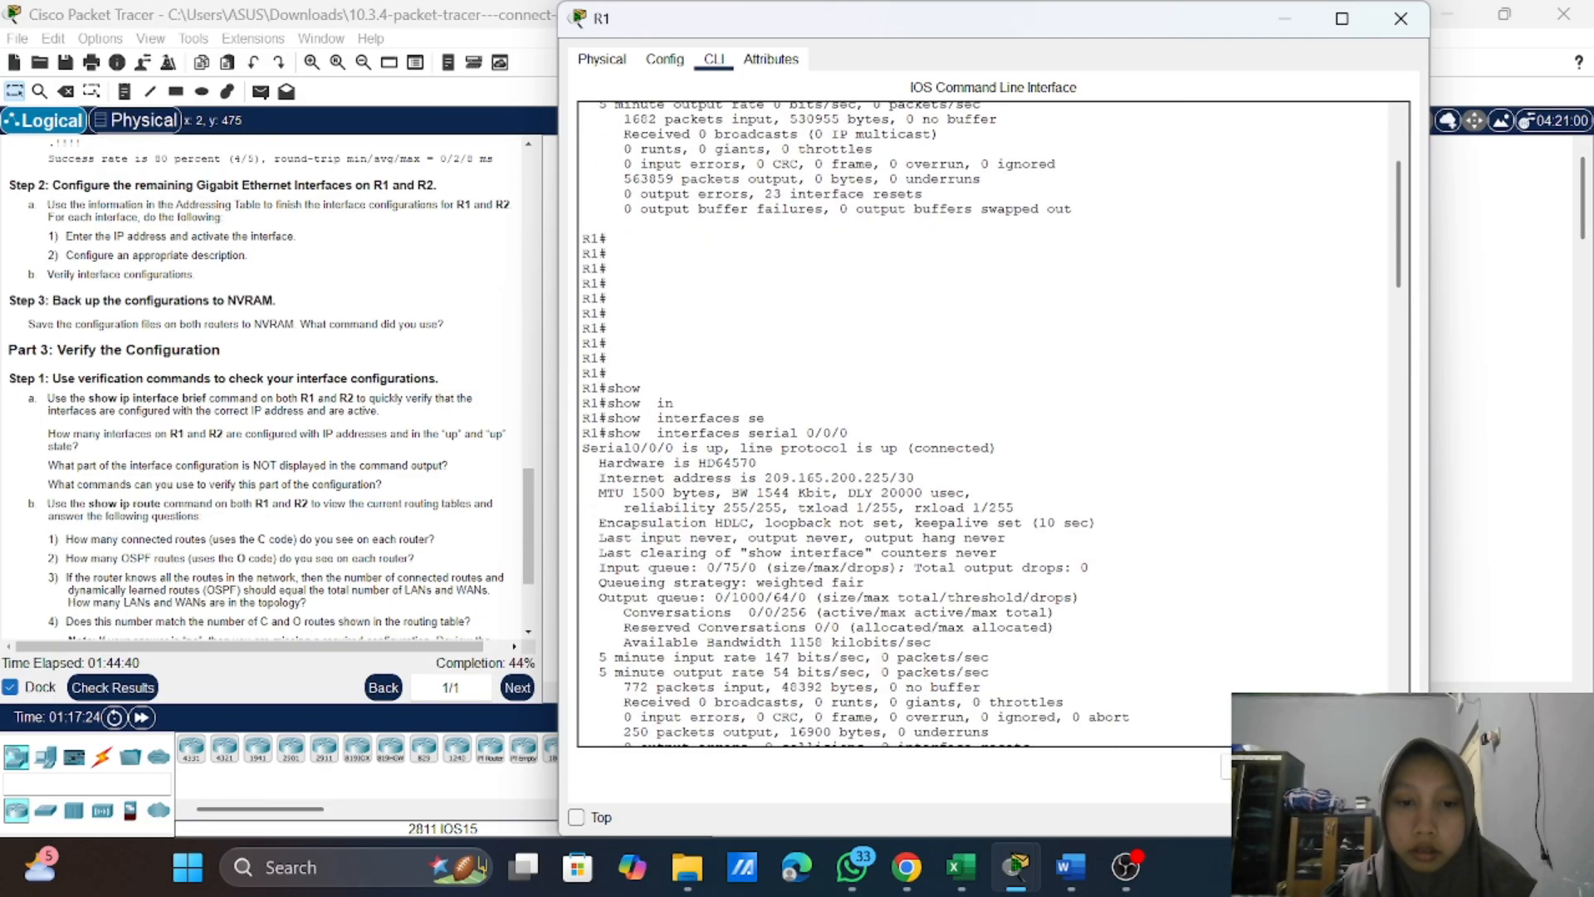
scroll(988, 423, down, 1)
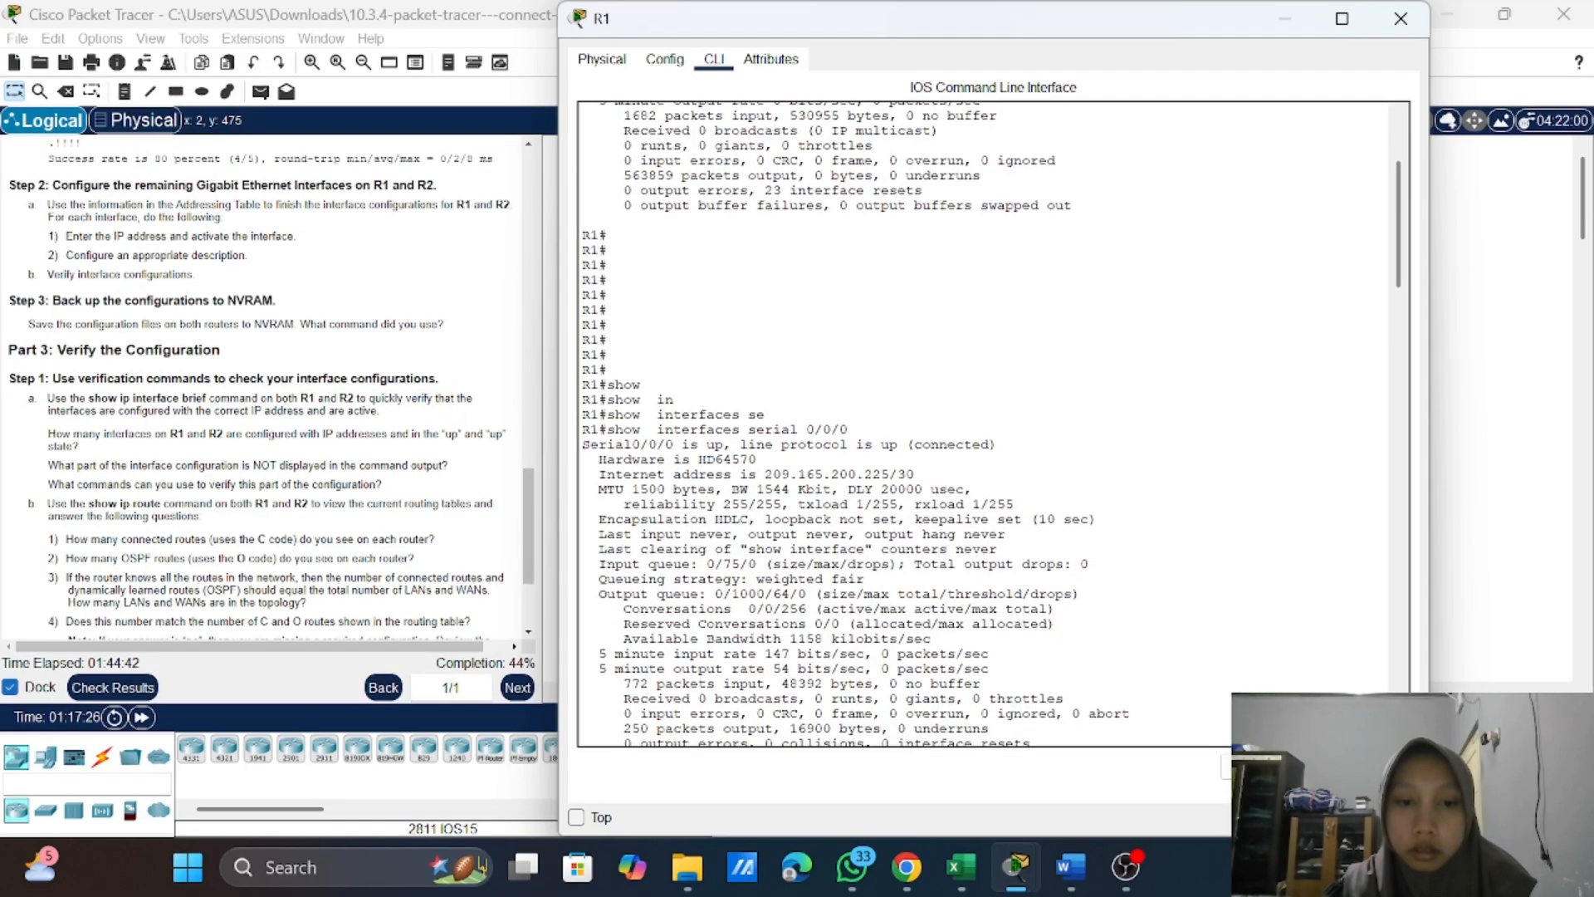
scroll(988, 424, down, 10)
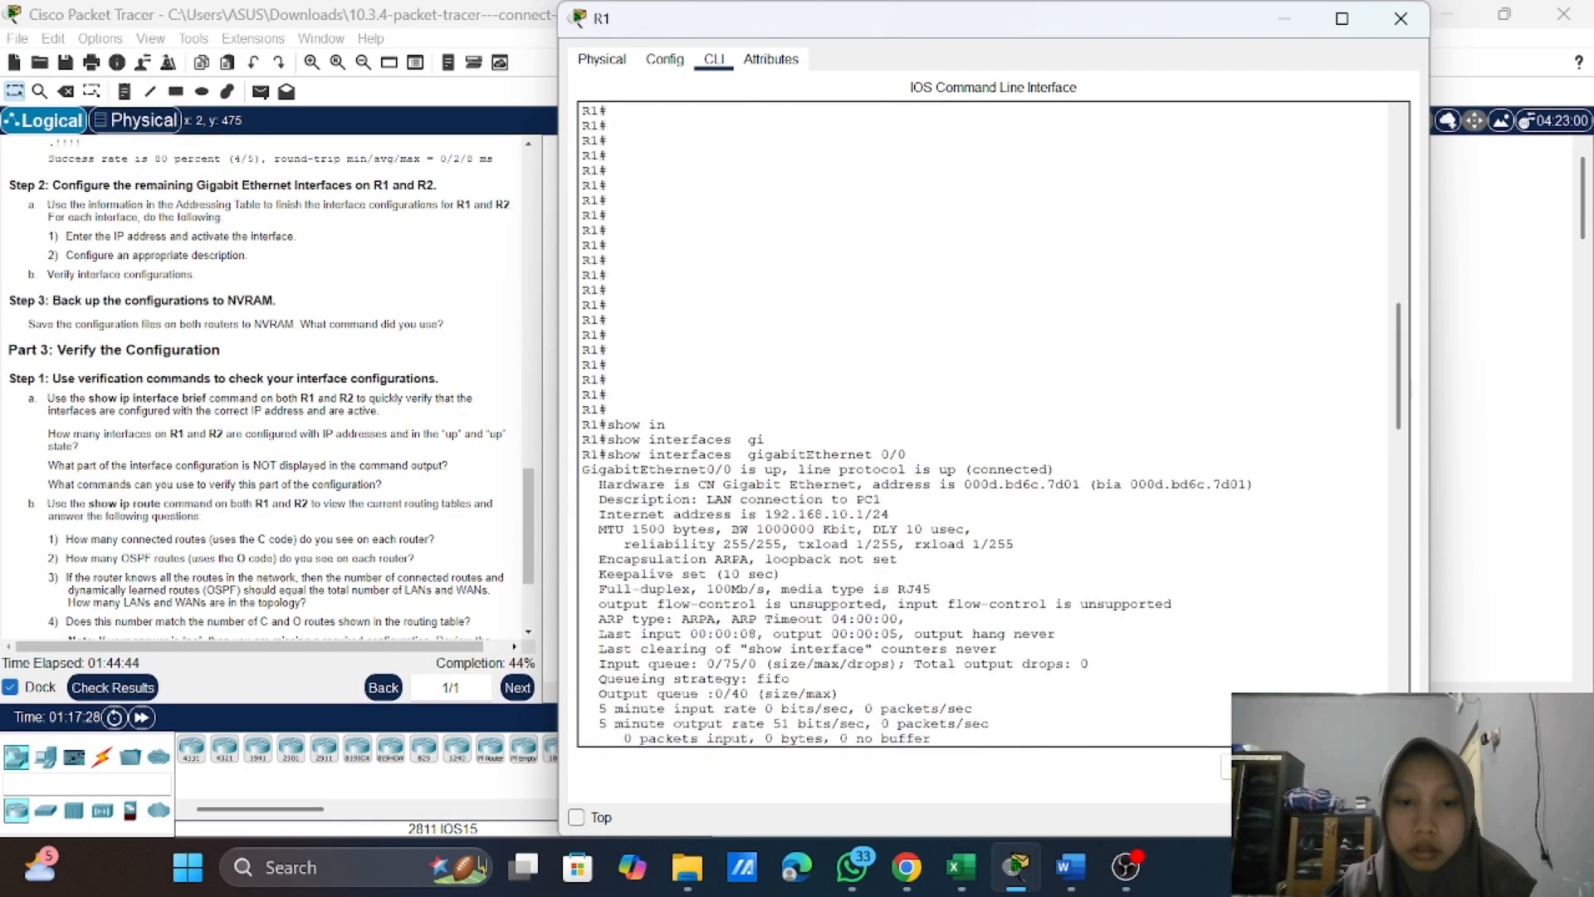
scroll(989, 423, down, 1)
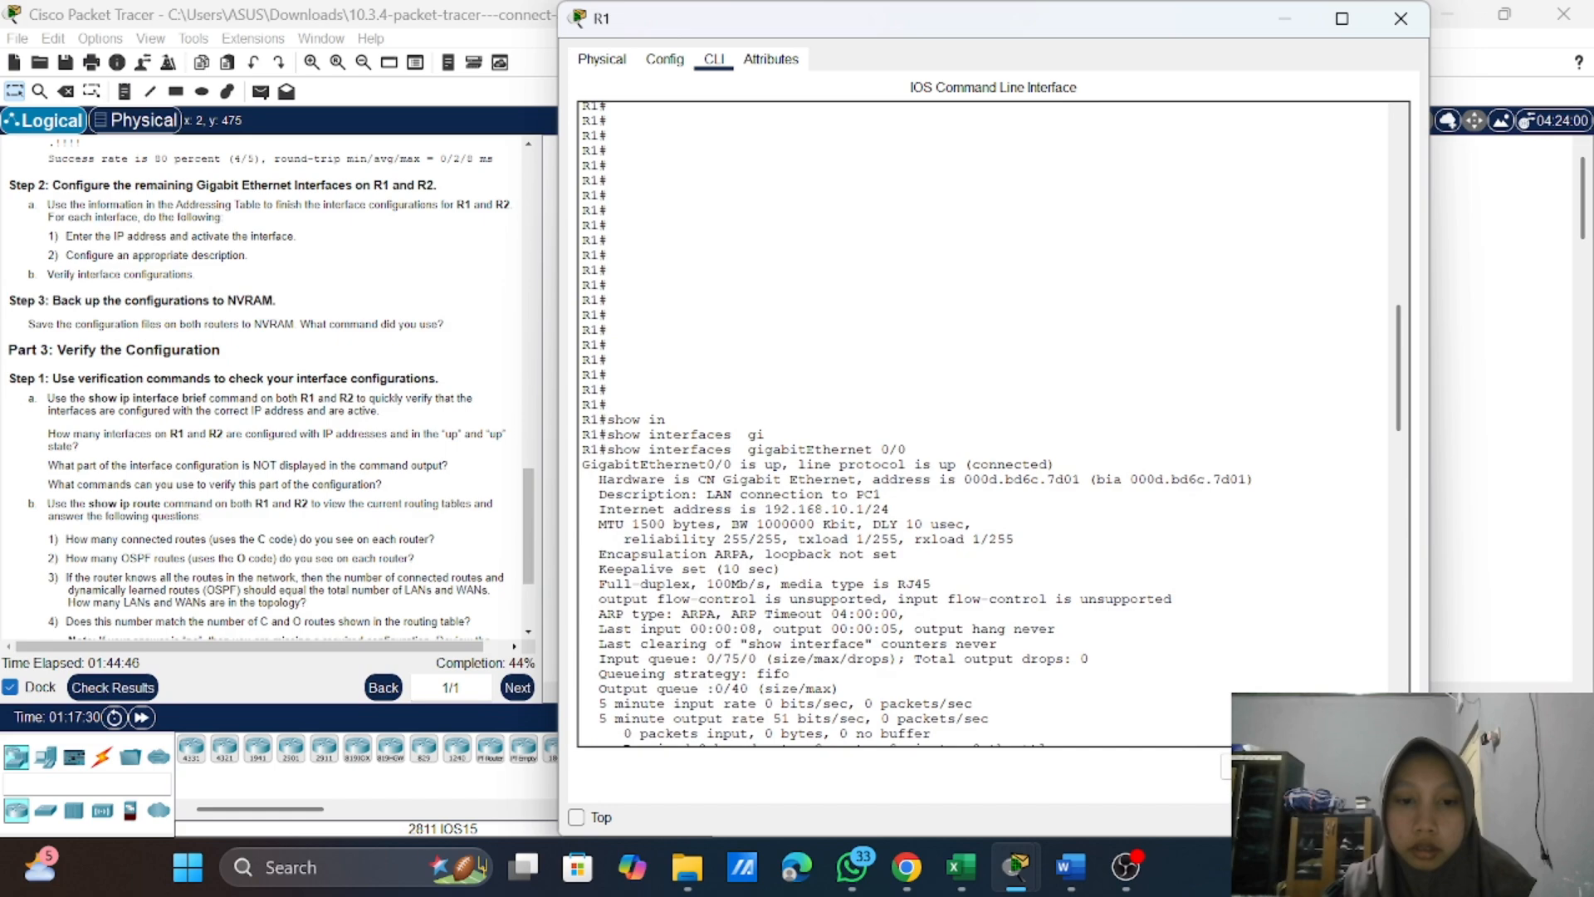
scroll(988, 423, down, 1)
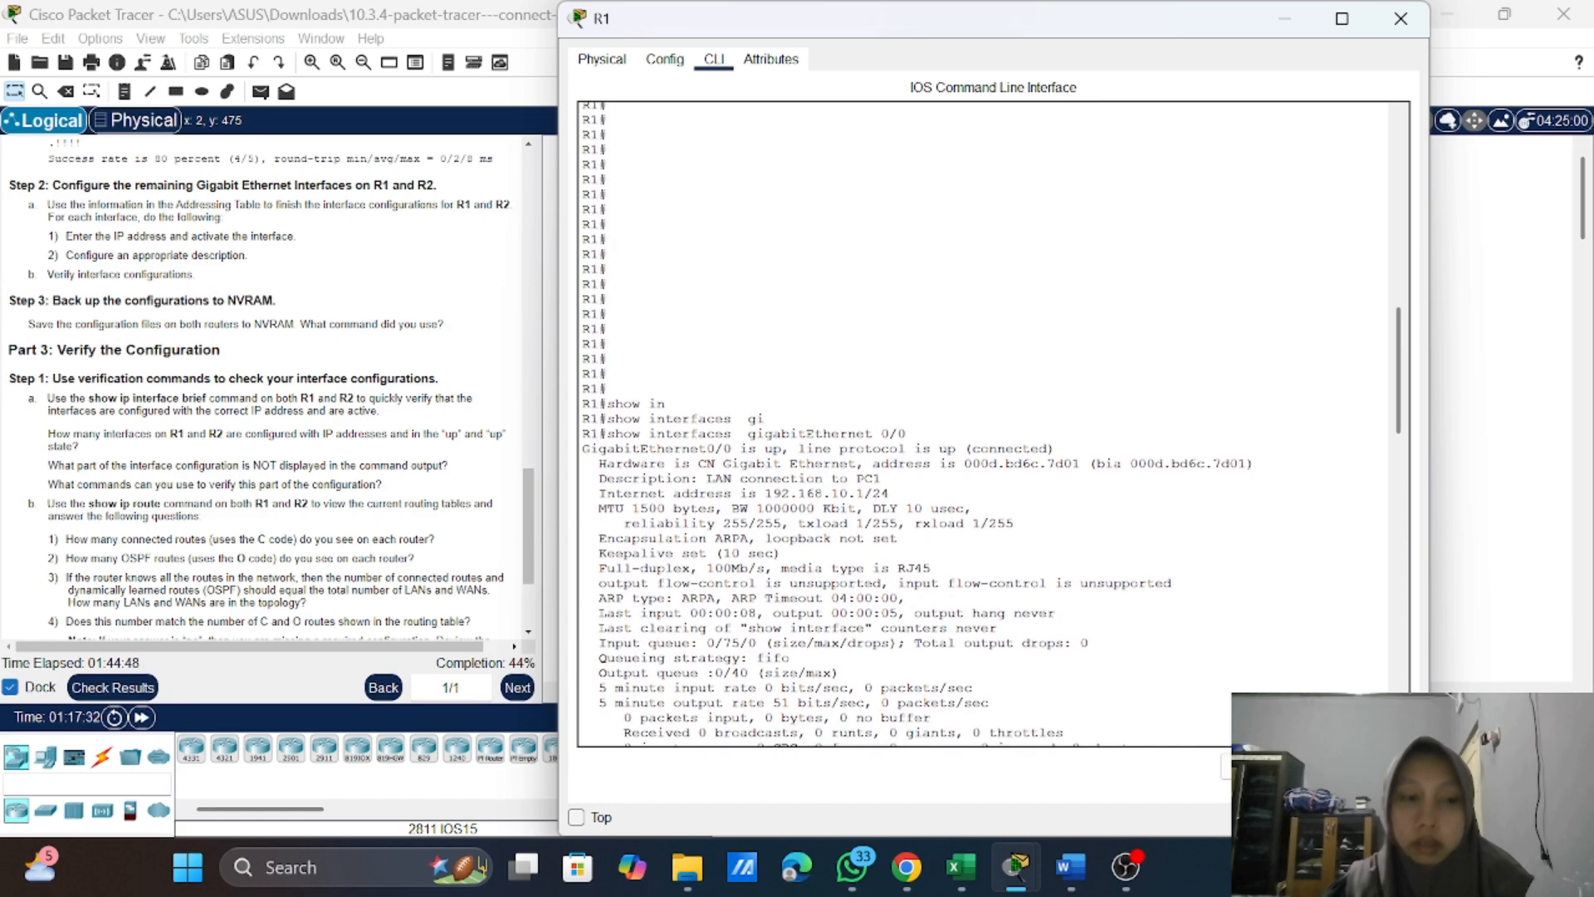
scroll(988, 424, down, 1)
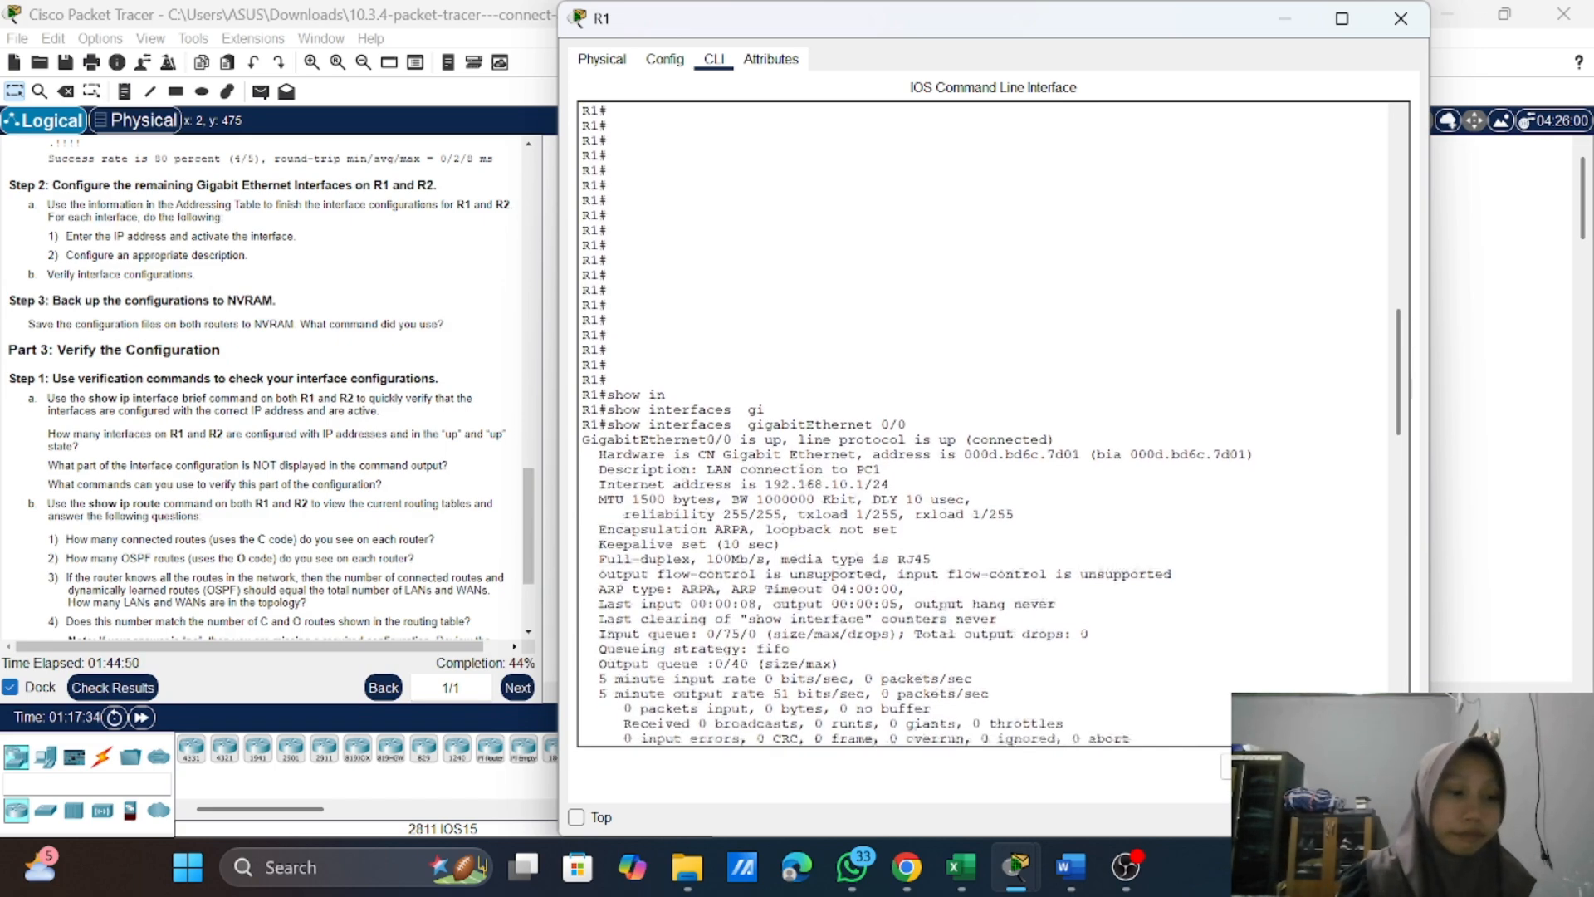
scroll(989, 424, down, 2)
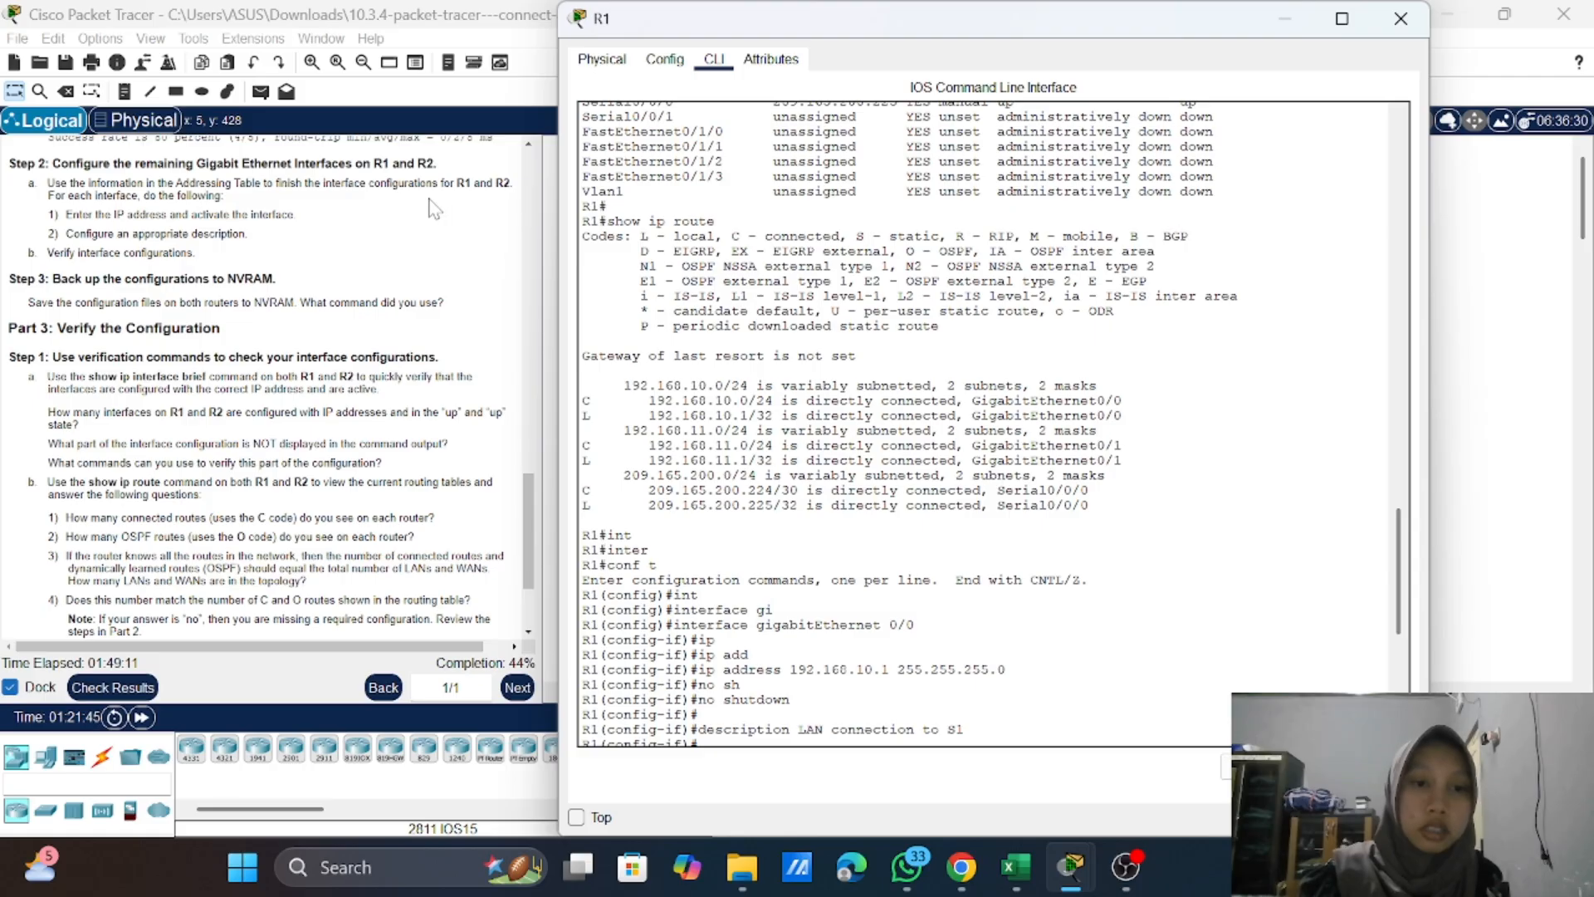
scroll(988, 424, up, 4)
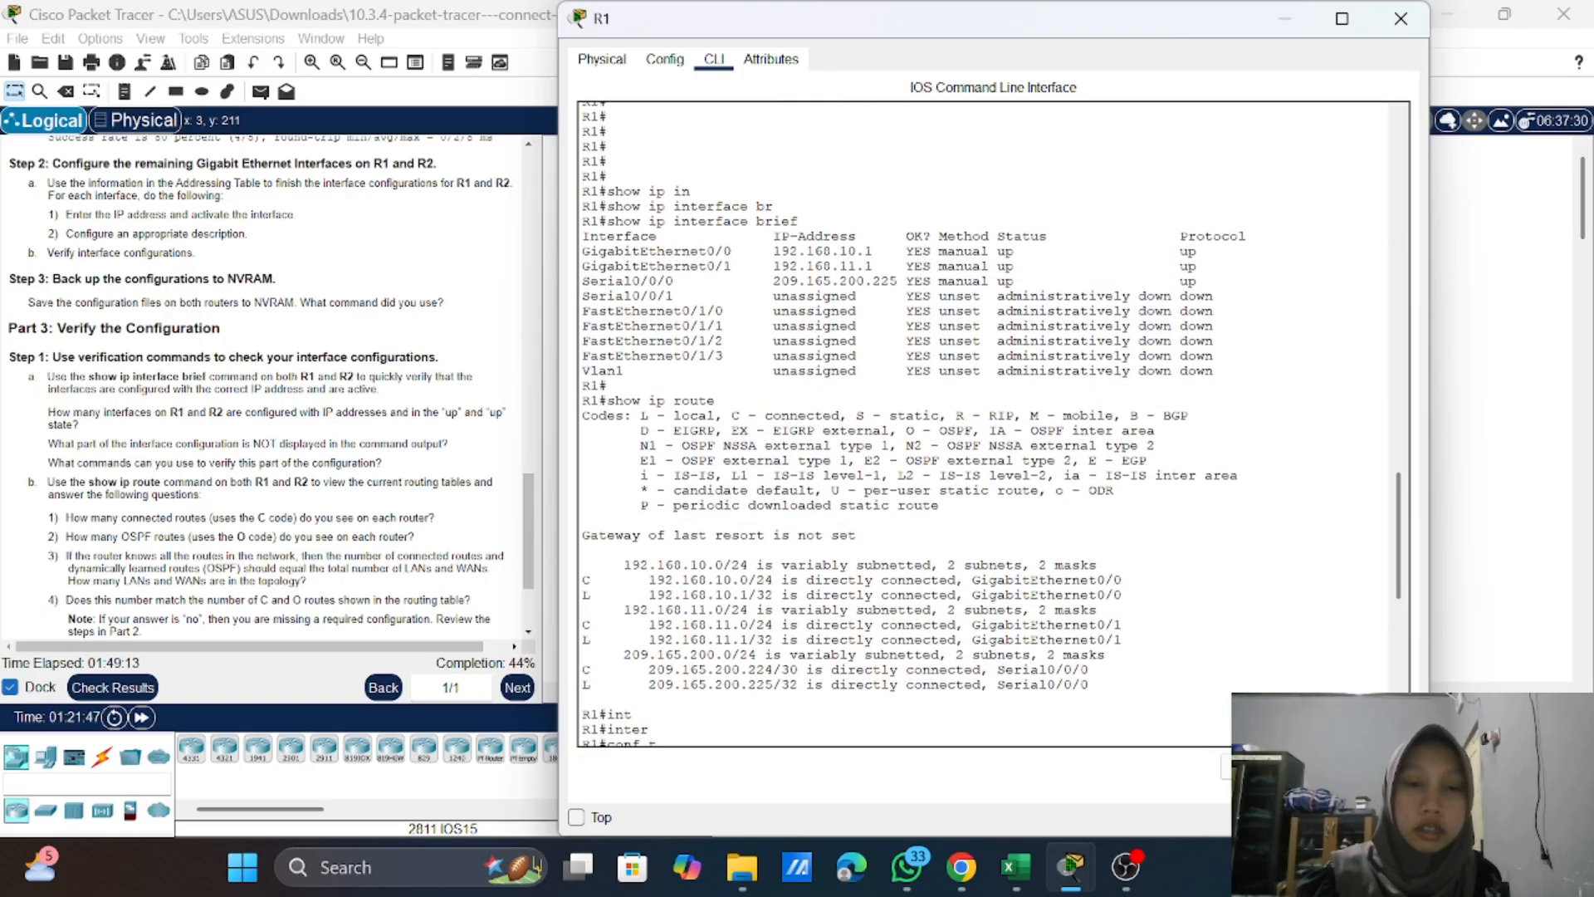
Step: Close R1's window, open R2's command line and log in with the console password
click(1400, 18)
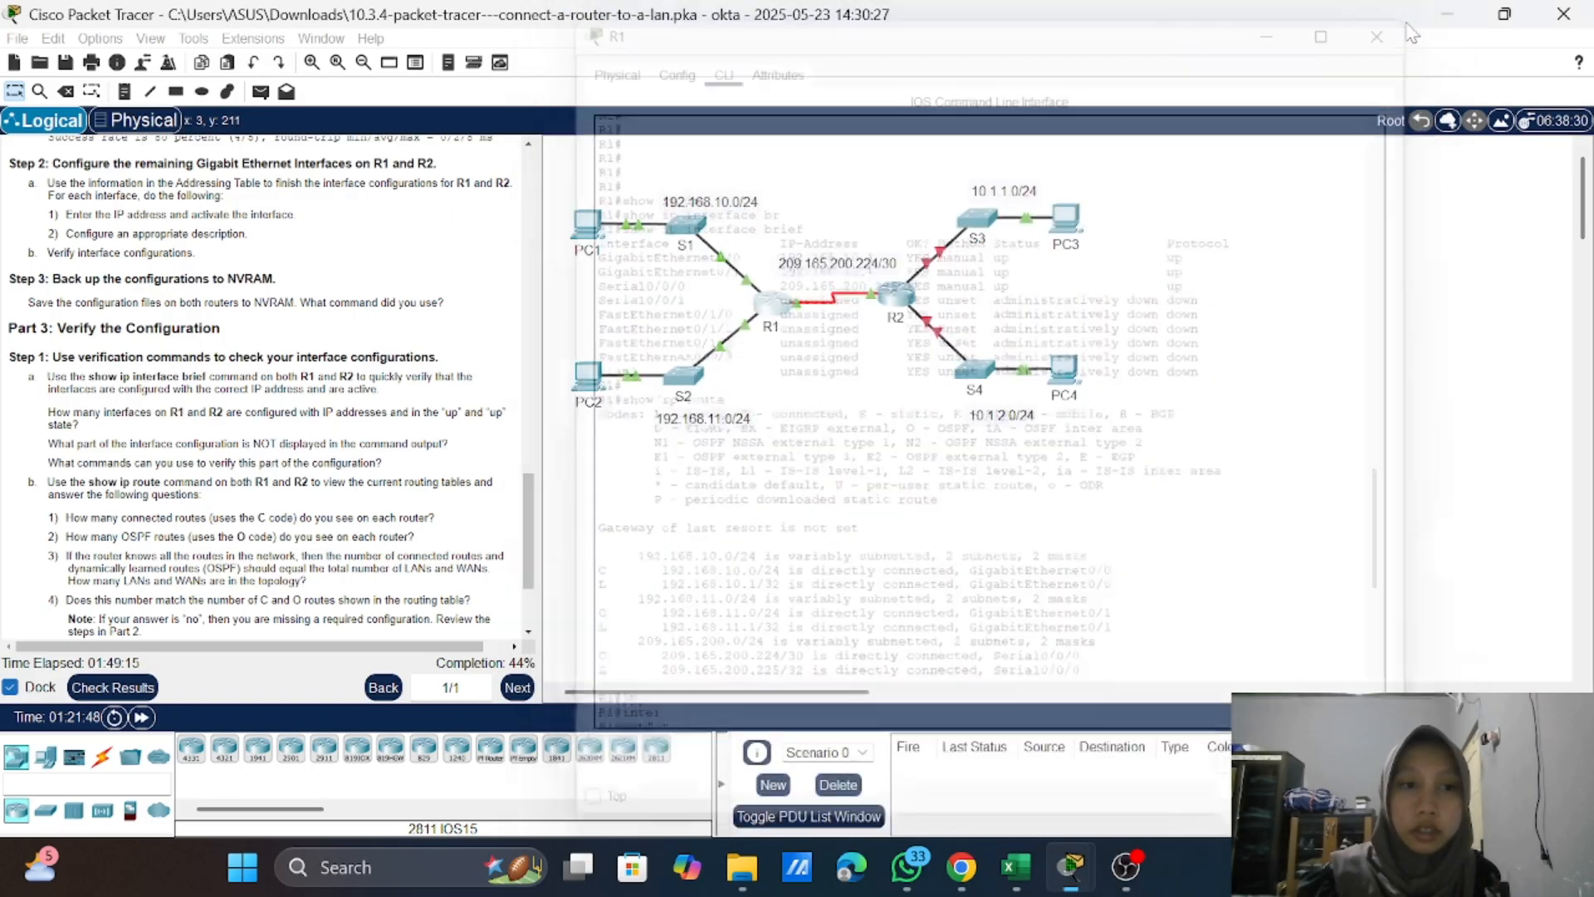
click(897, 295)
key(Return)
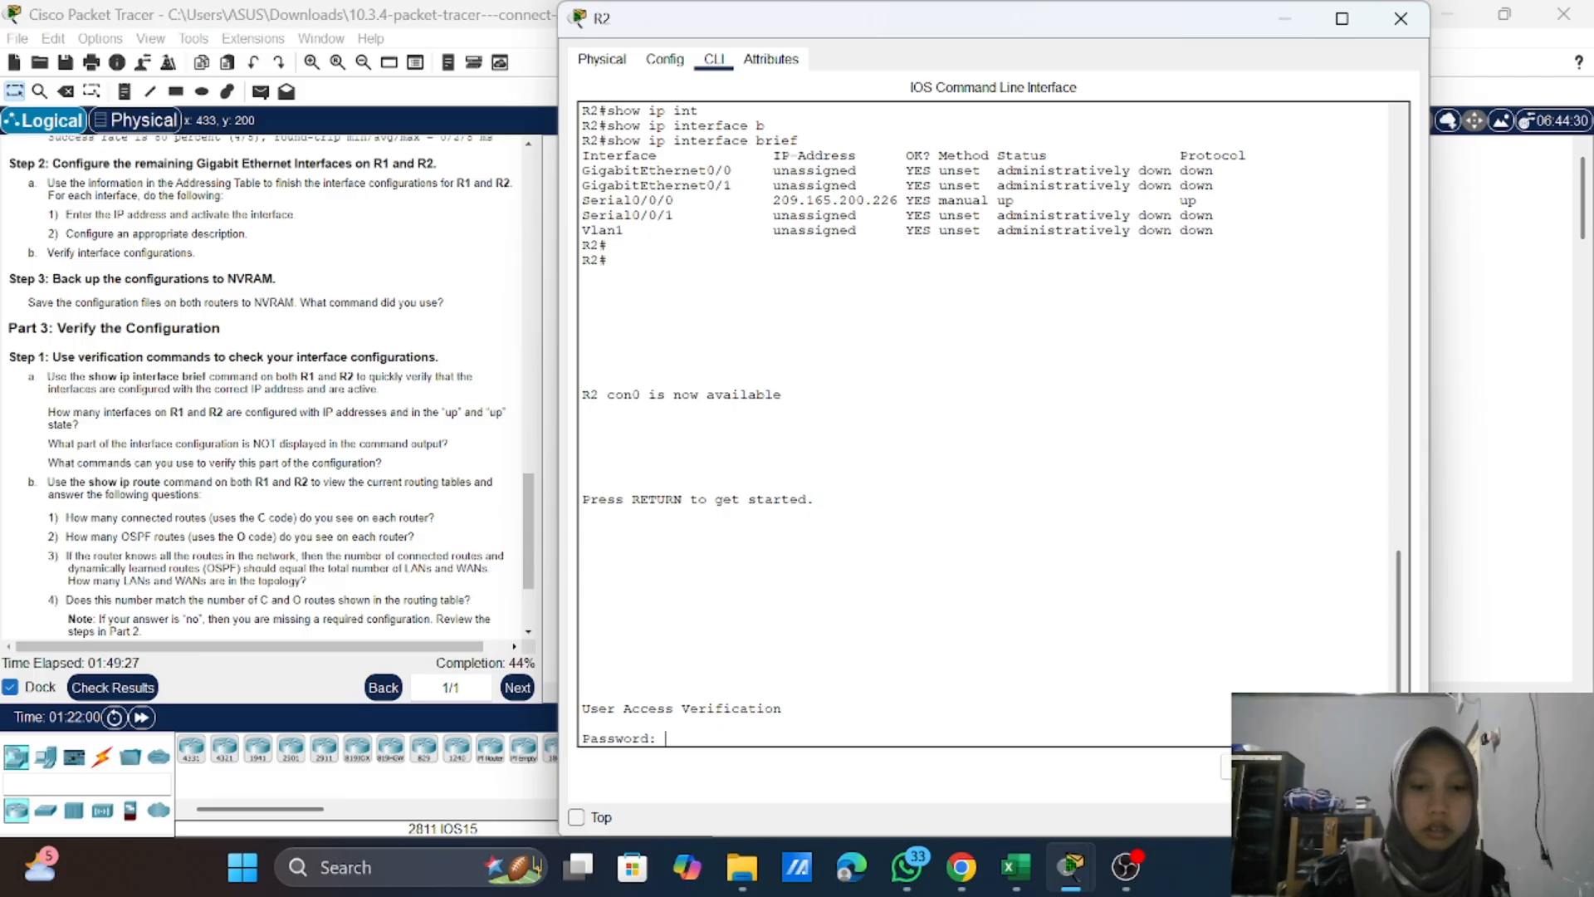
key(Return)
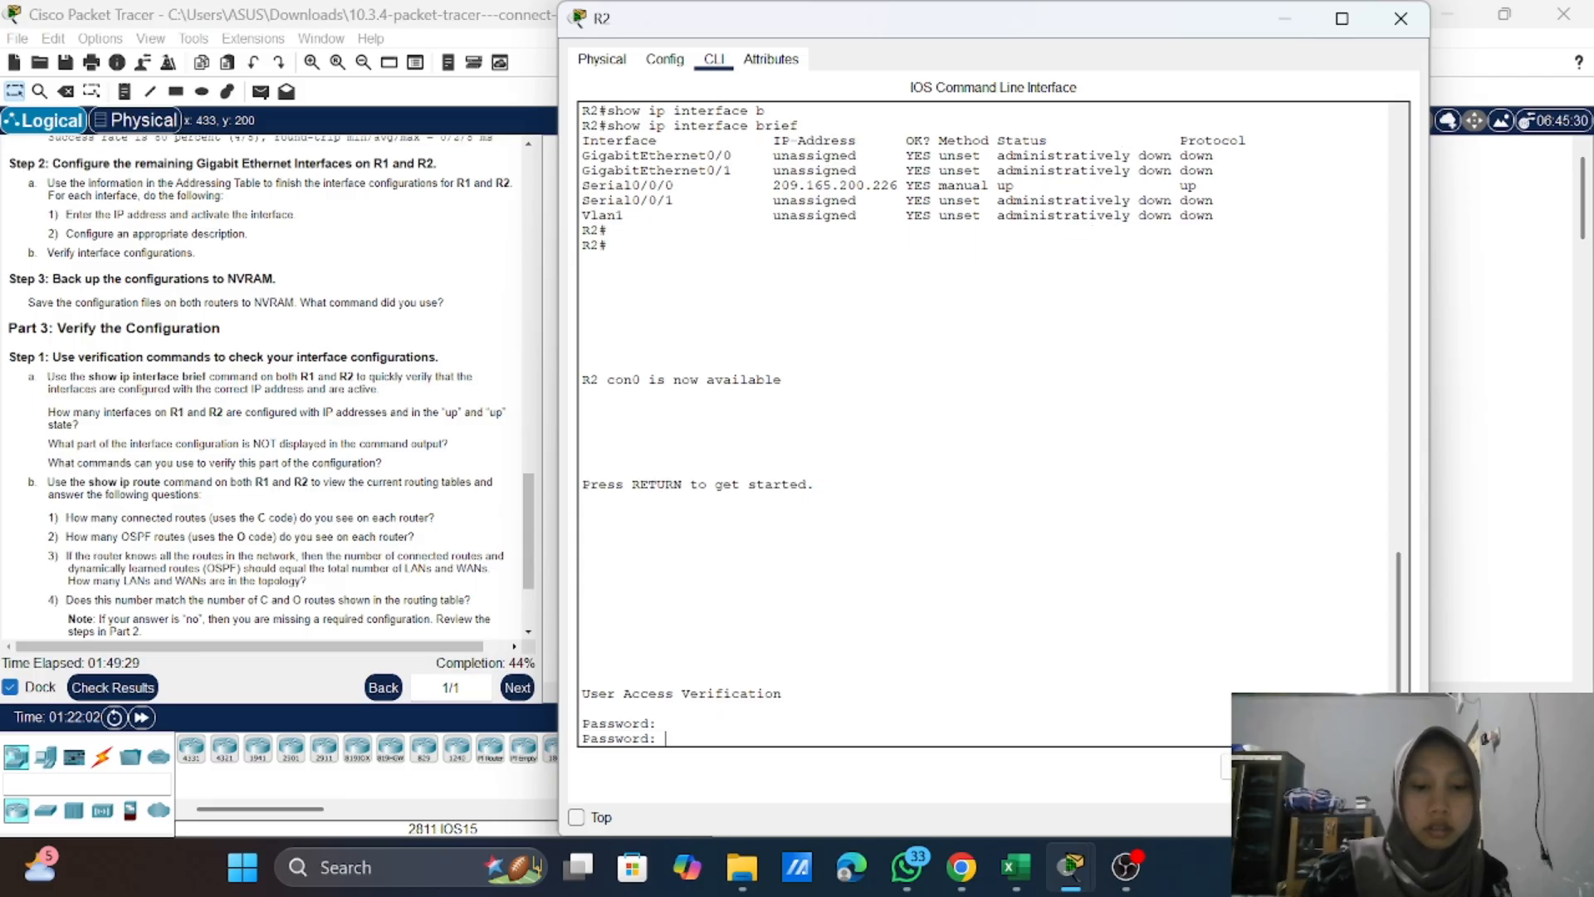
key(Return)
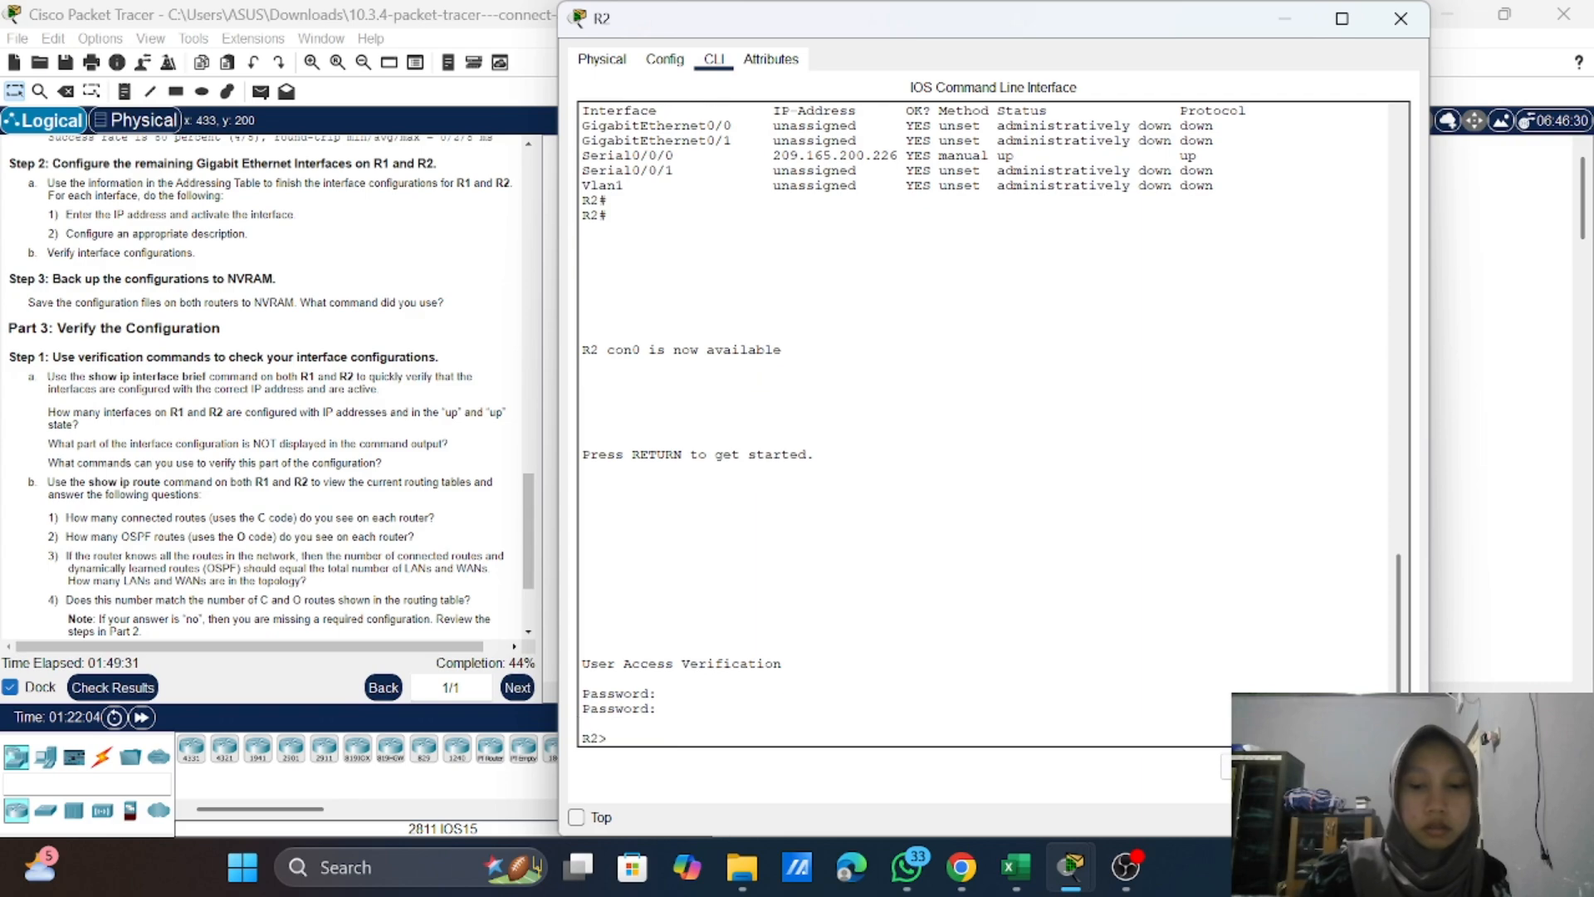
Step: Enter privileged EXEC mode on R2 with the enable command and the enable password
text(ena)
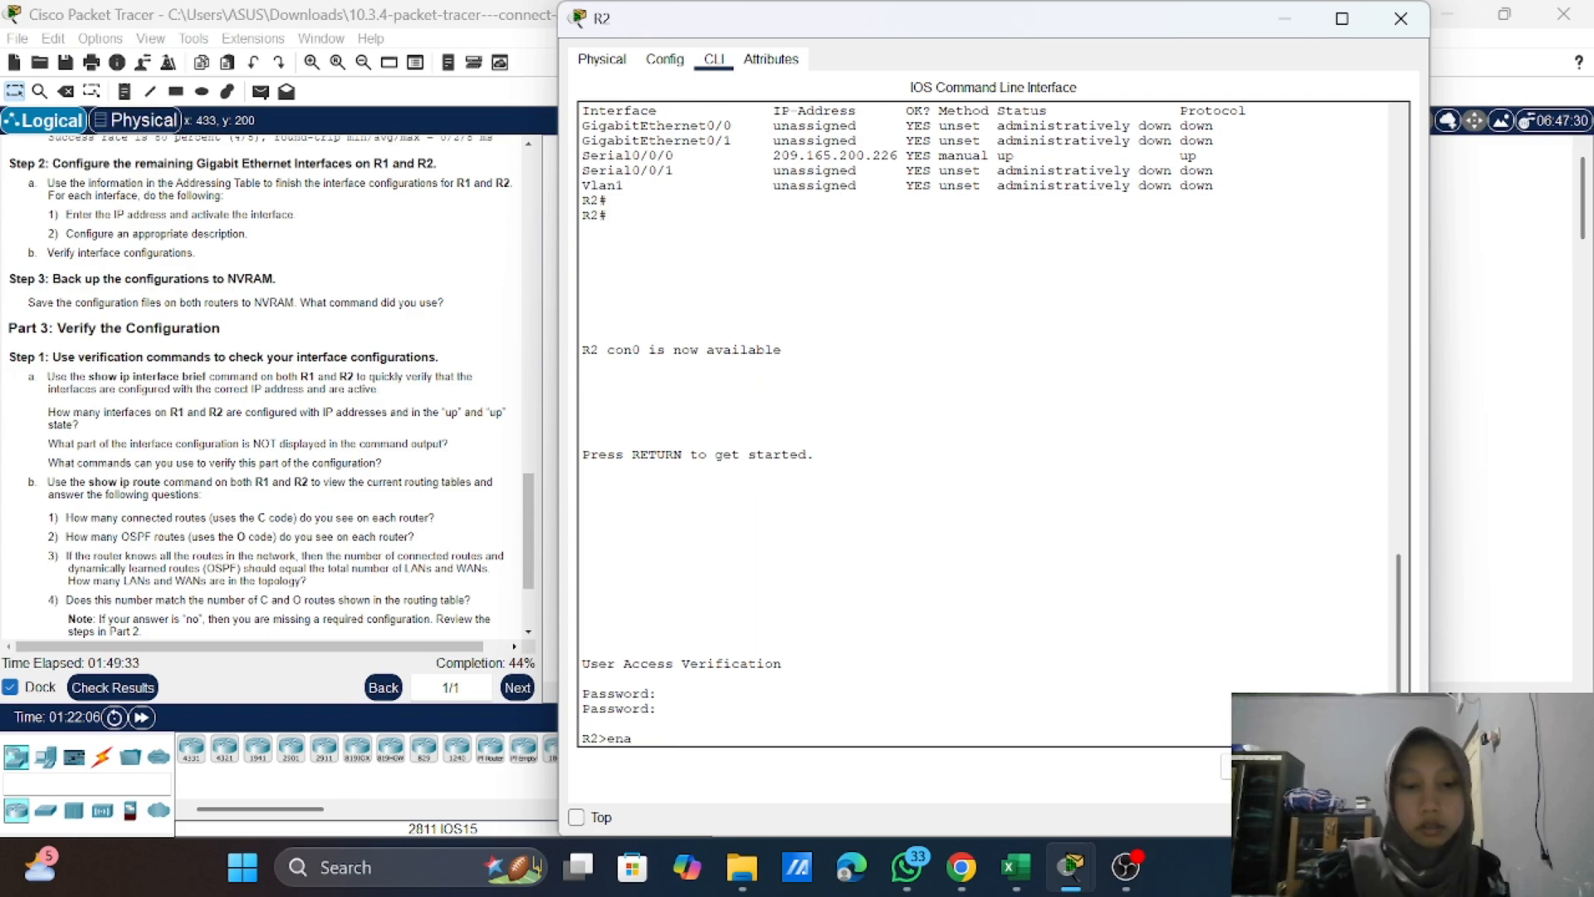
key(Return)
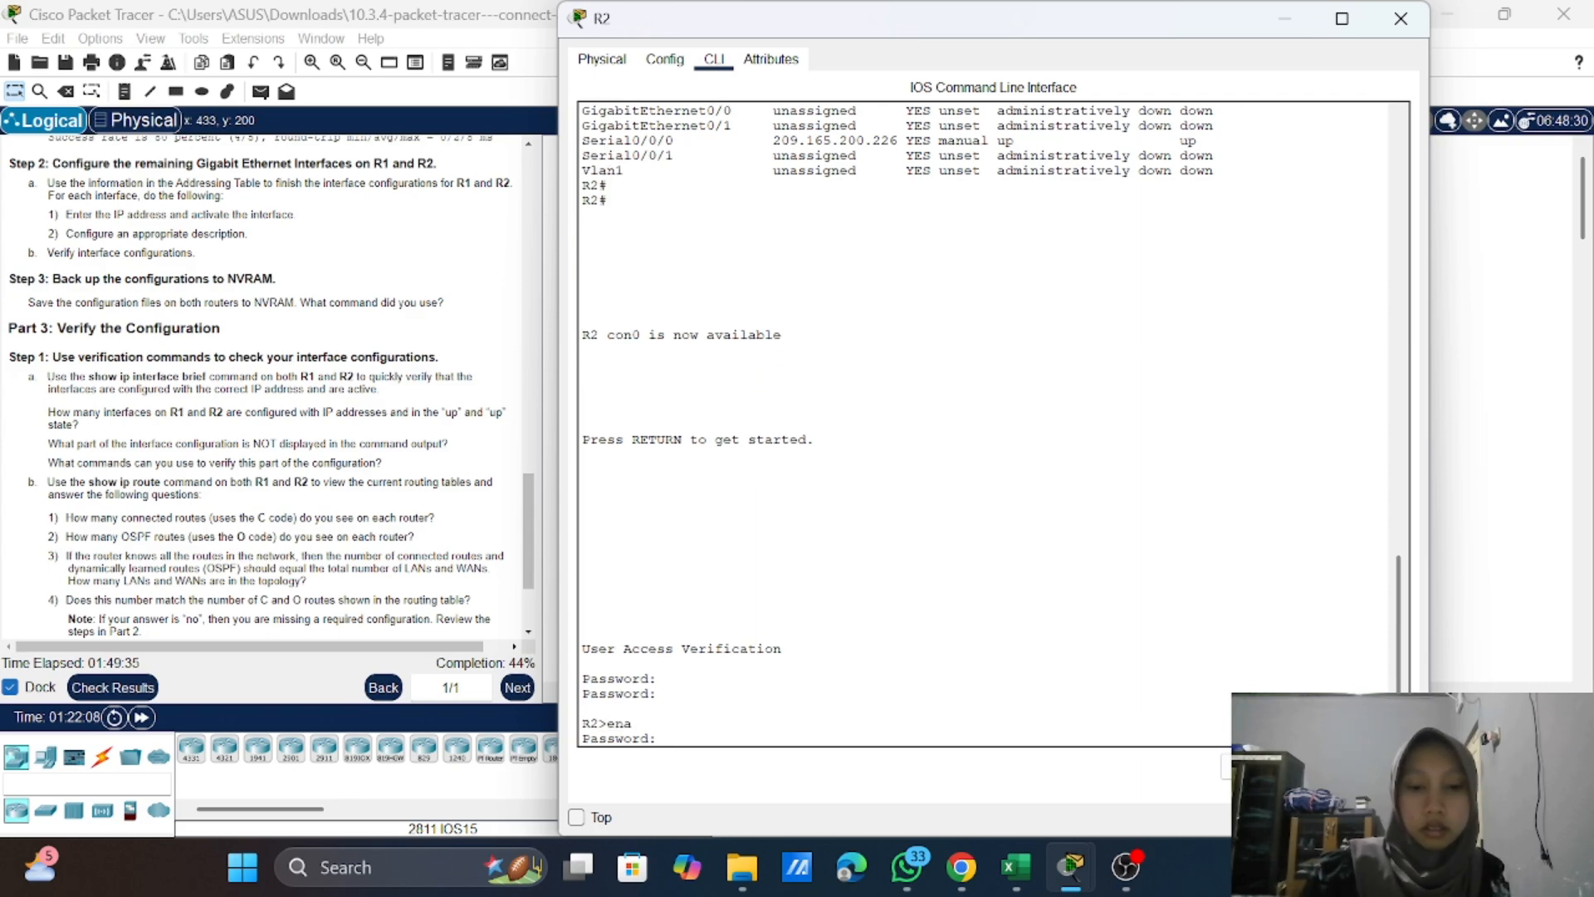
key(Return)
text(\)
key(BackSpace)
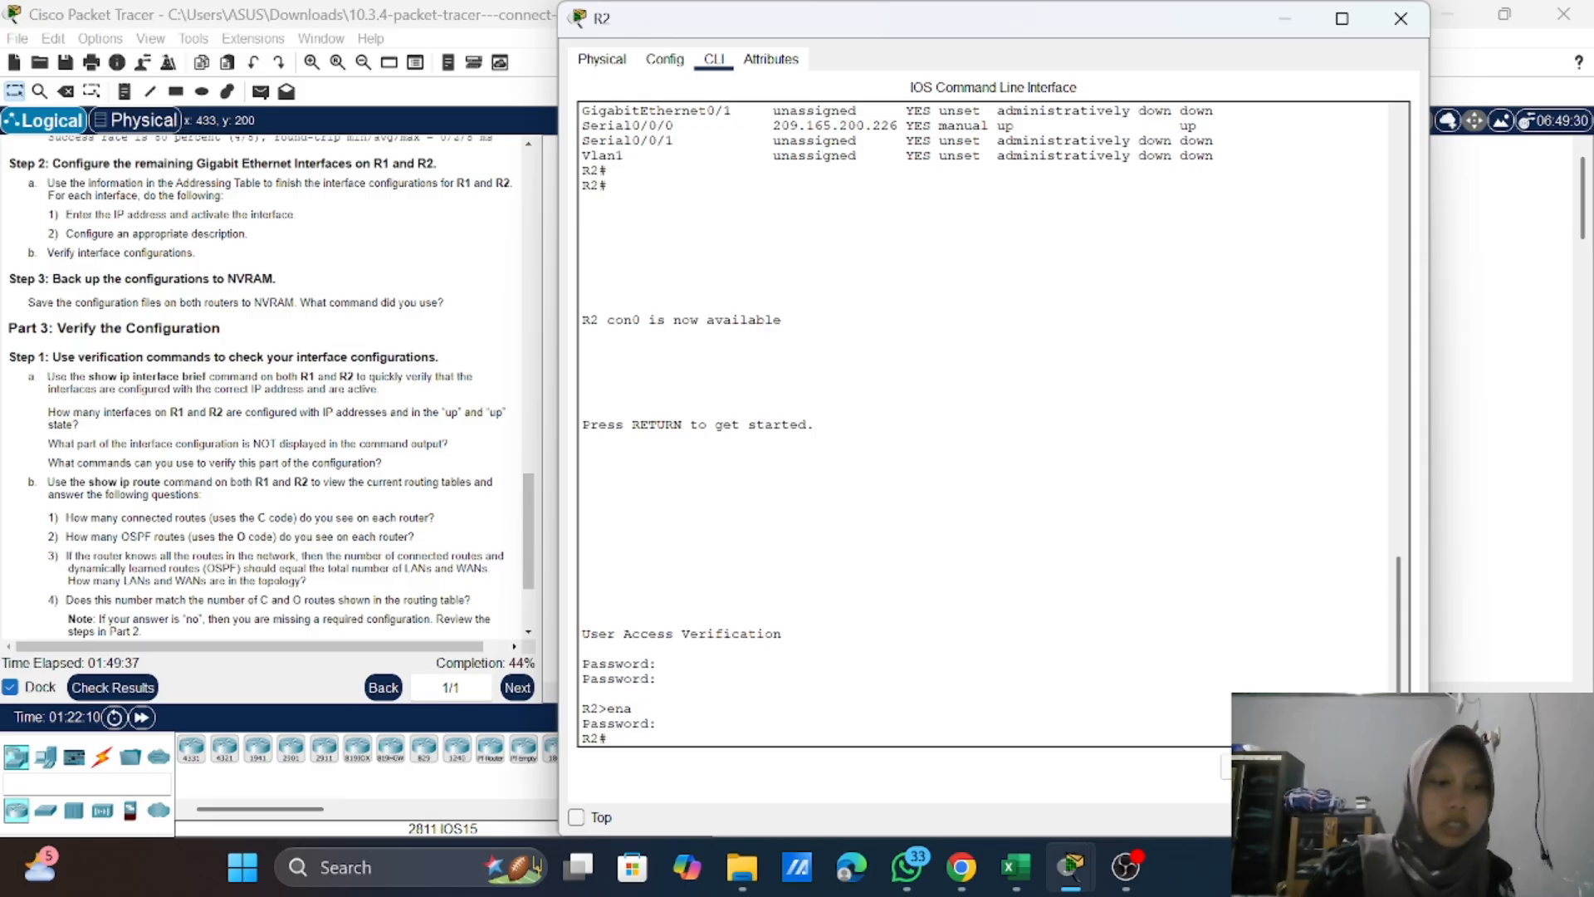
Step: Enter global configuration mode on R2 and open interface configuration for GigabitEthernet 0/0
text(conf t)
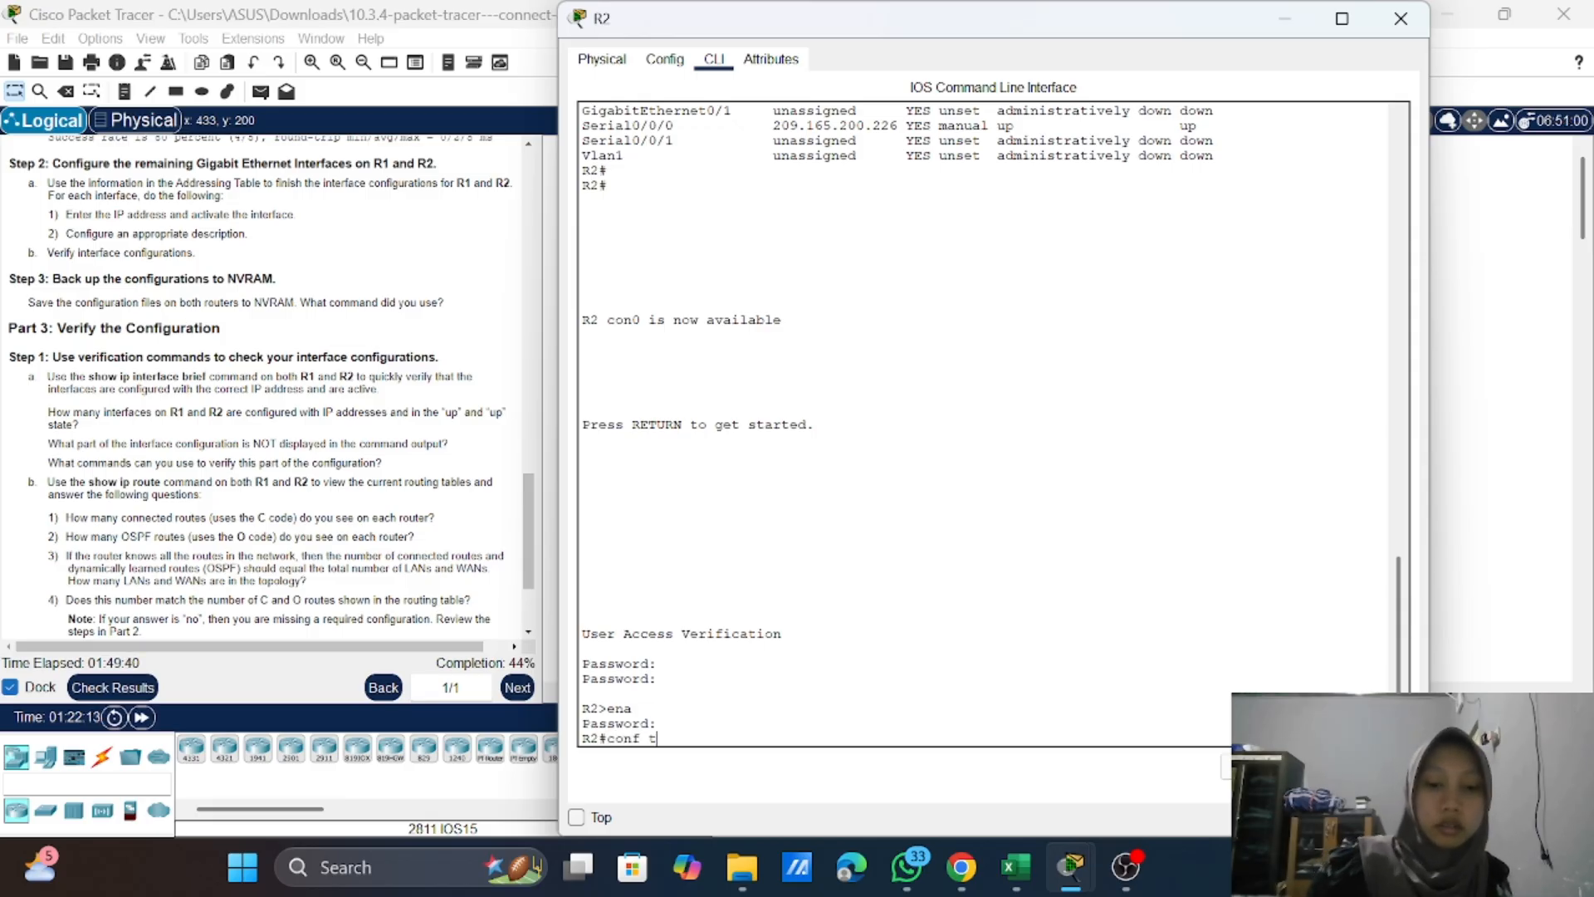
key(Return)
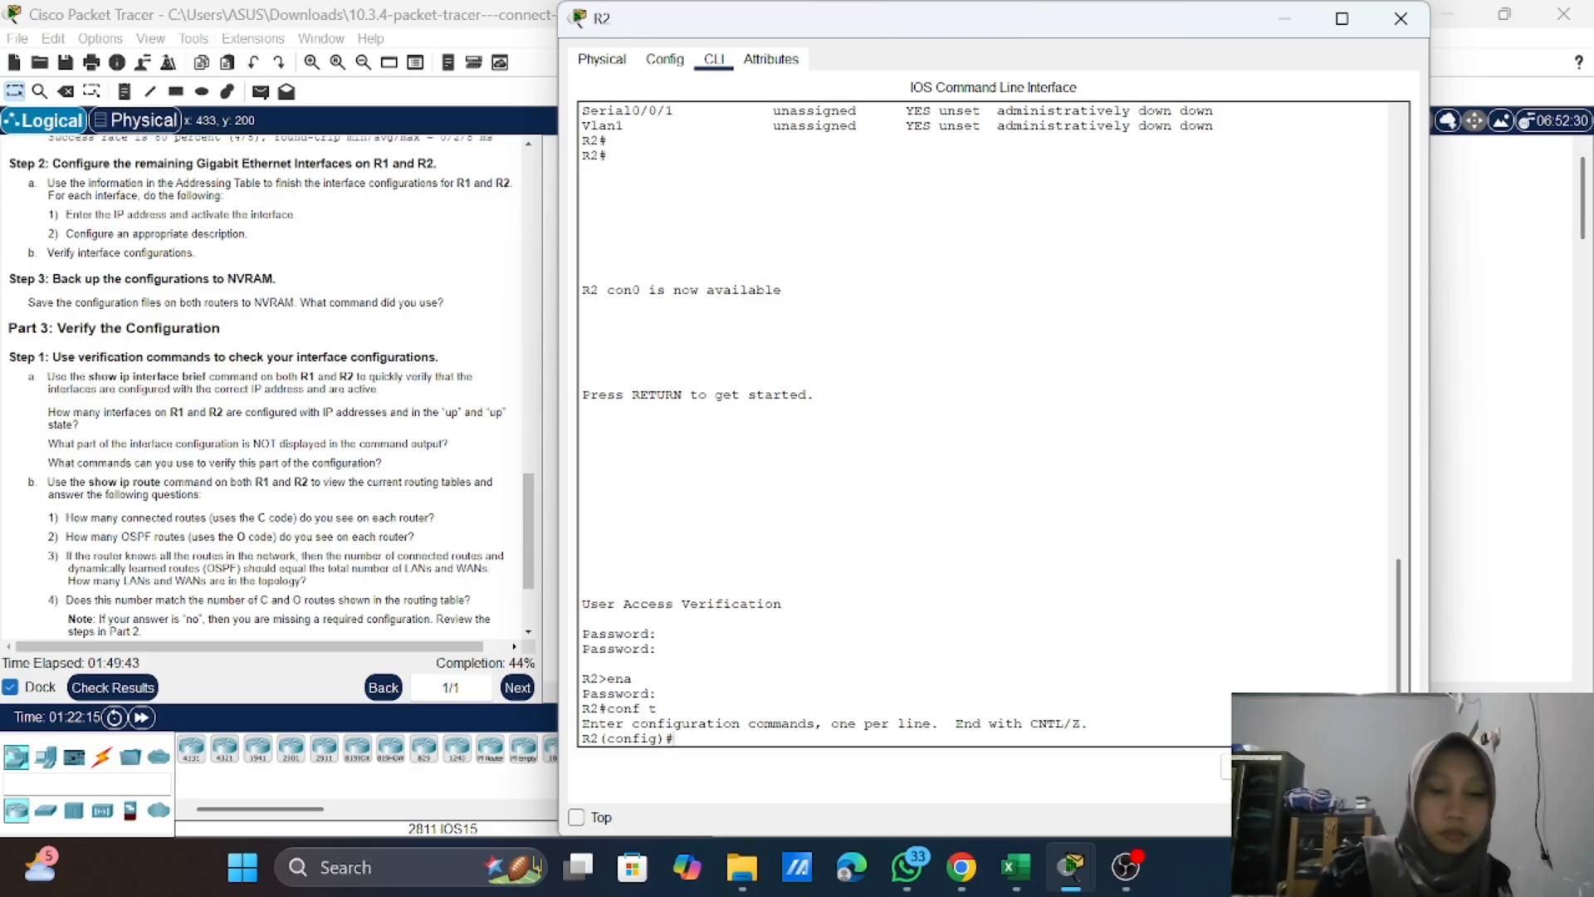
text(int)
key(Tab)
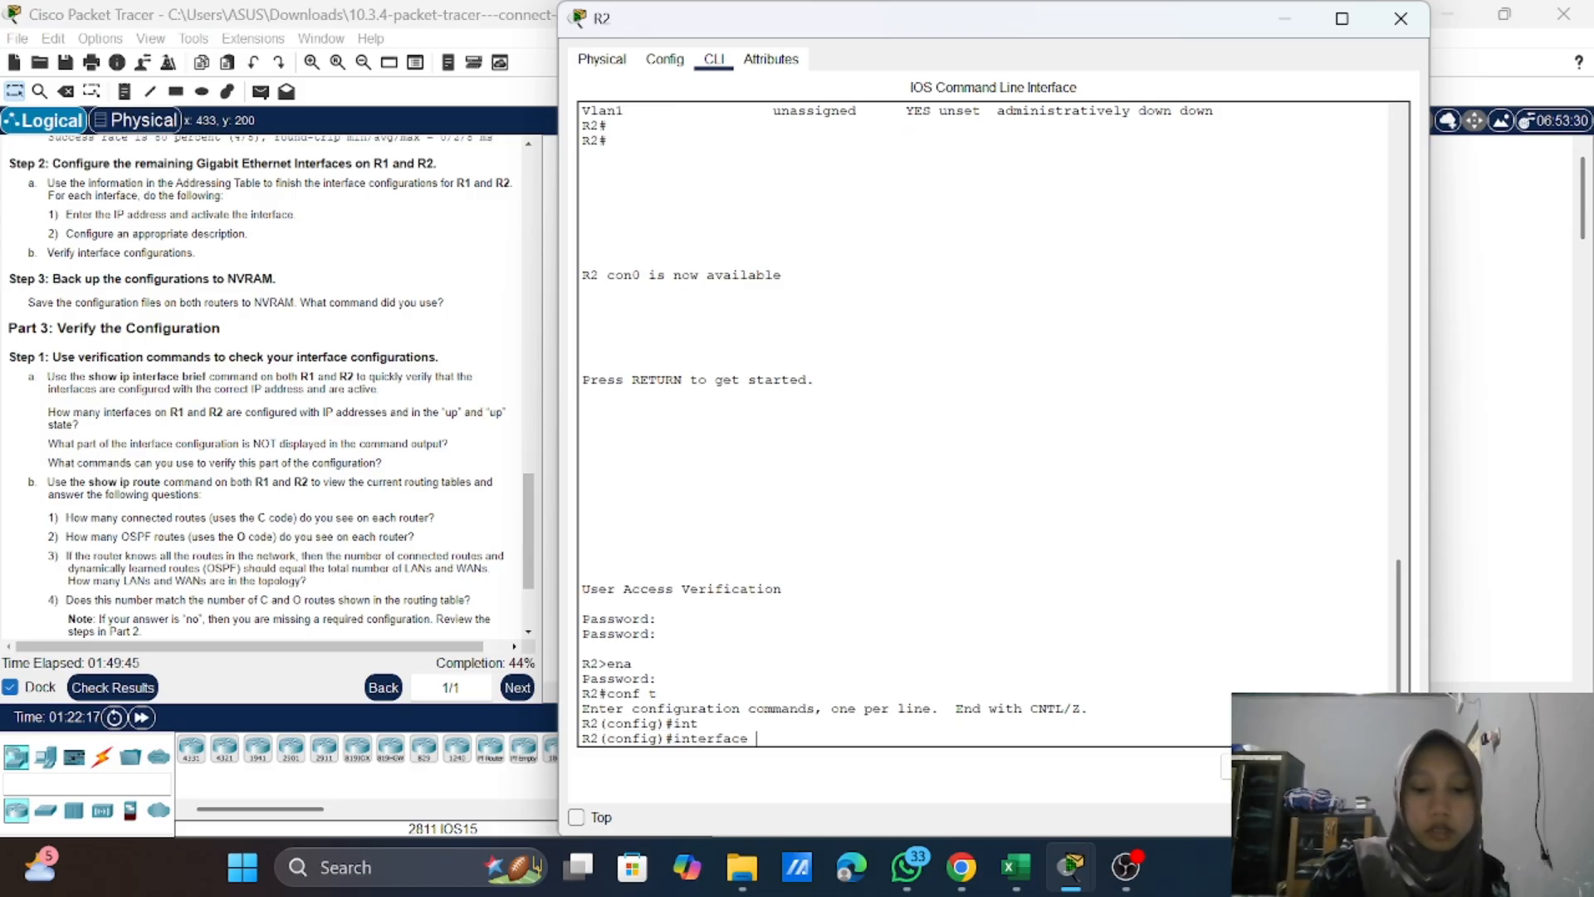
text(g)
key(Tab)
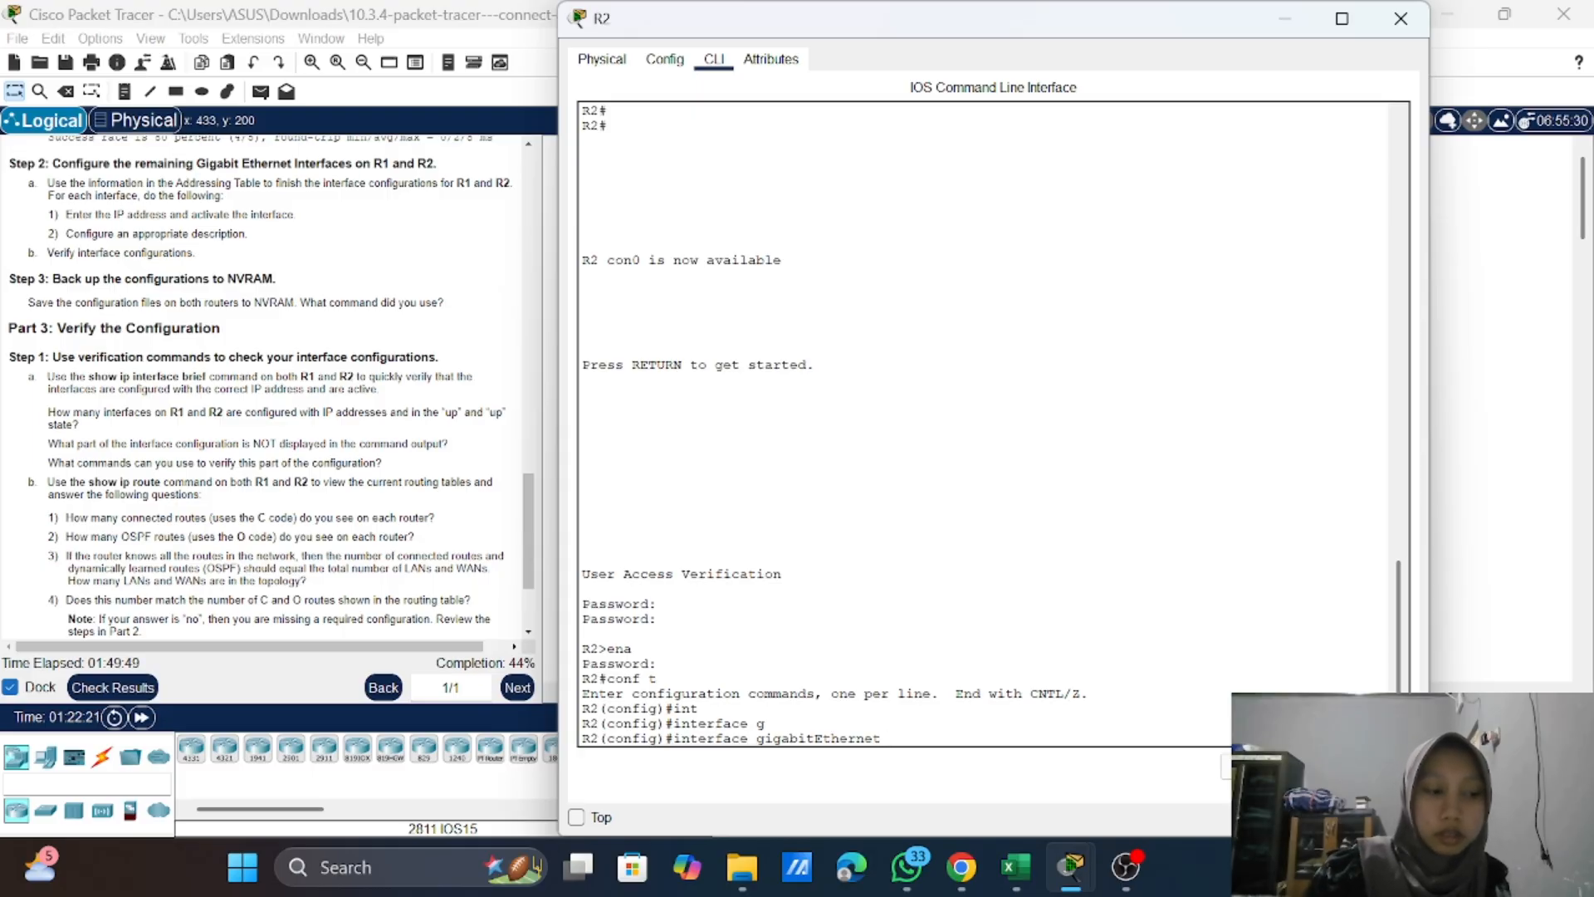
text(0/0)
key(Return)
text(\)
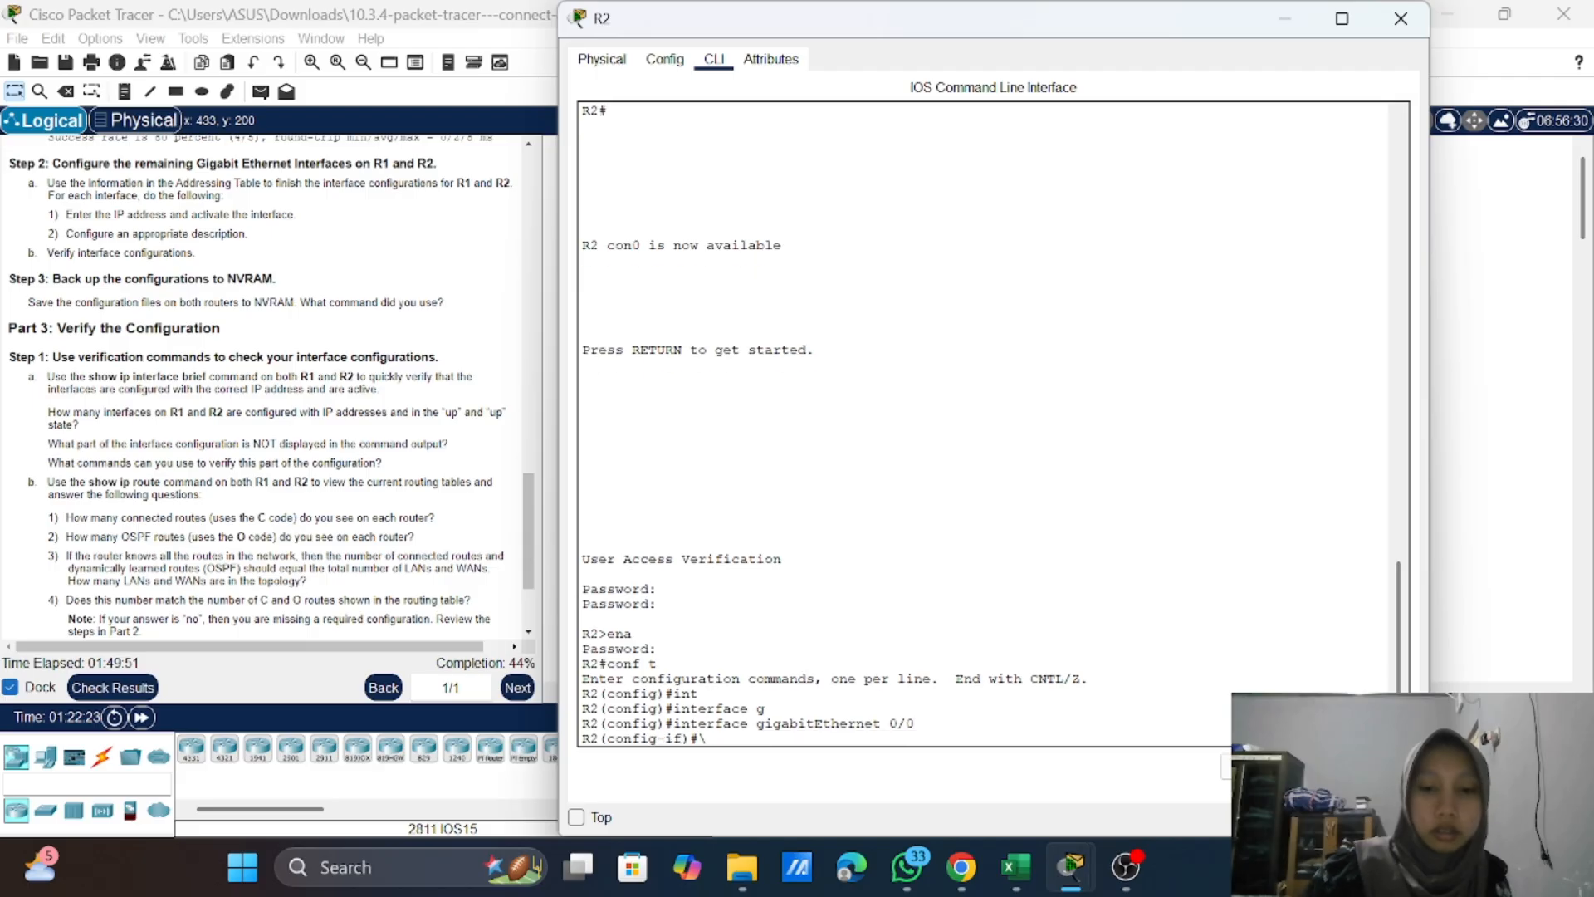
Step: Assign IP address 10.1.1.1 with subnet mask 255.255.255.0 to R2's GigabitEthernet 0/0 interface
key(BackSpace)
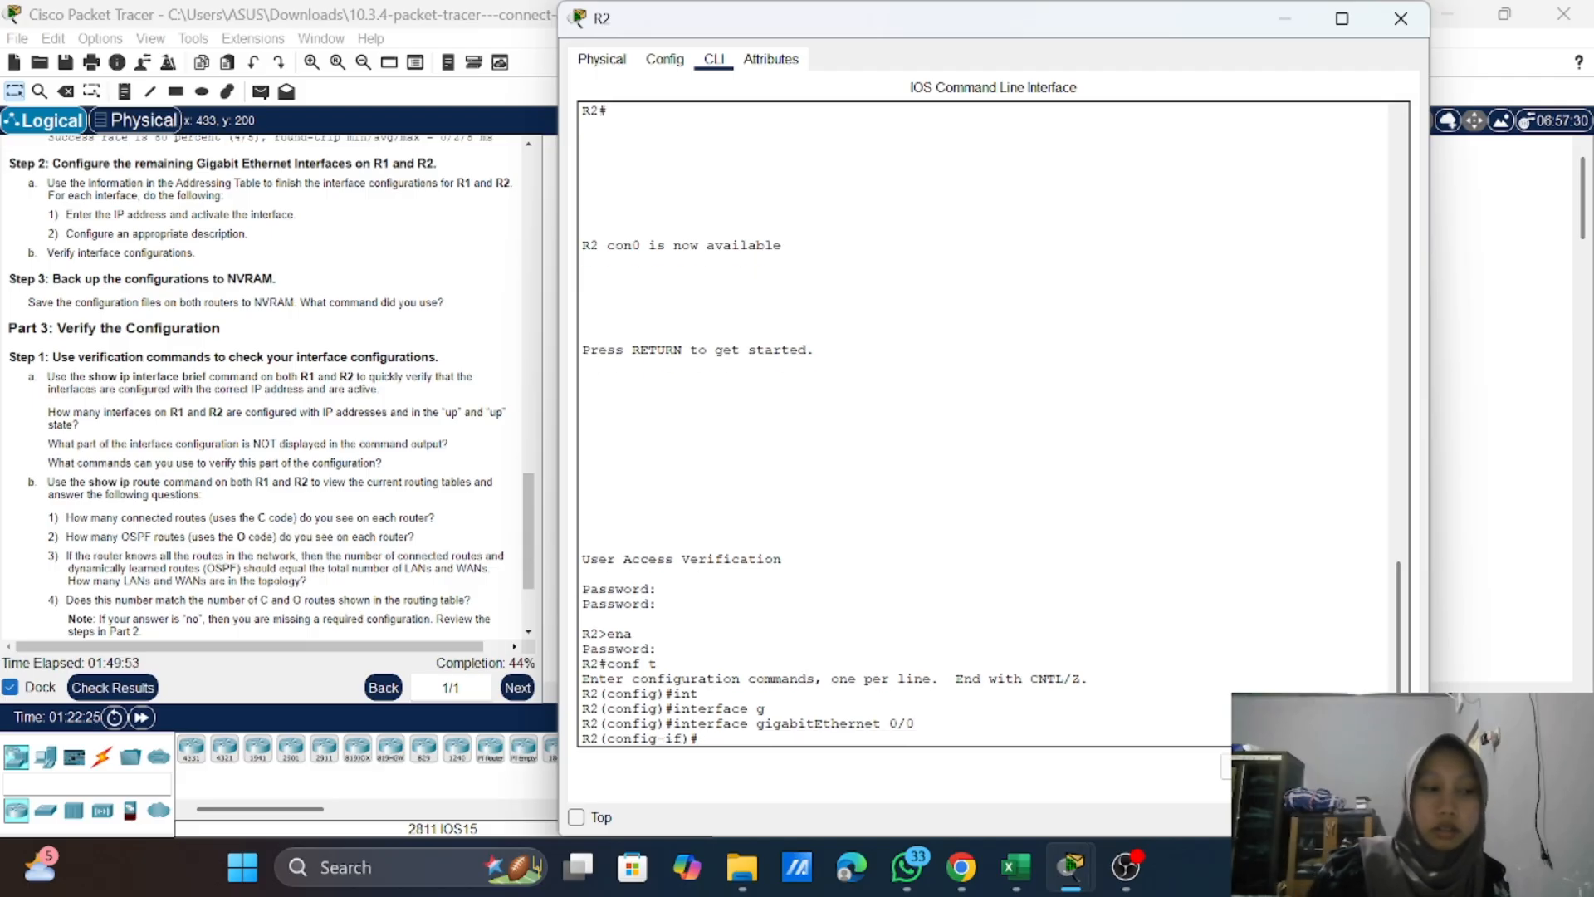
text(ip)
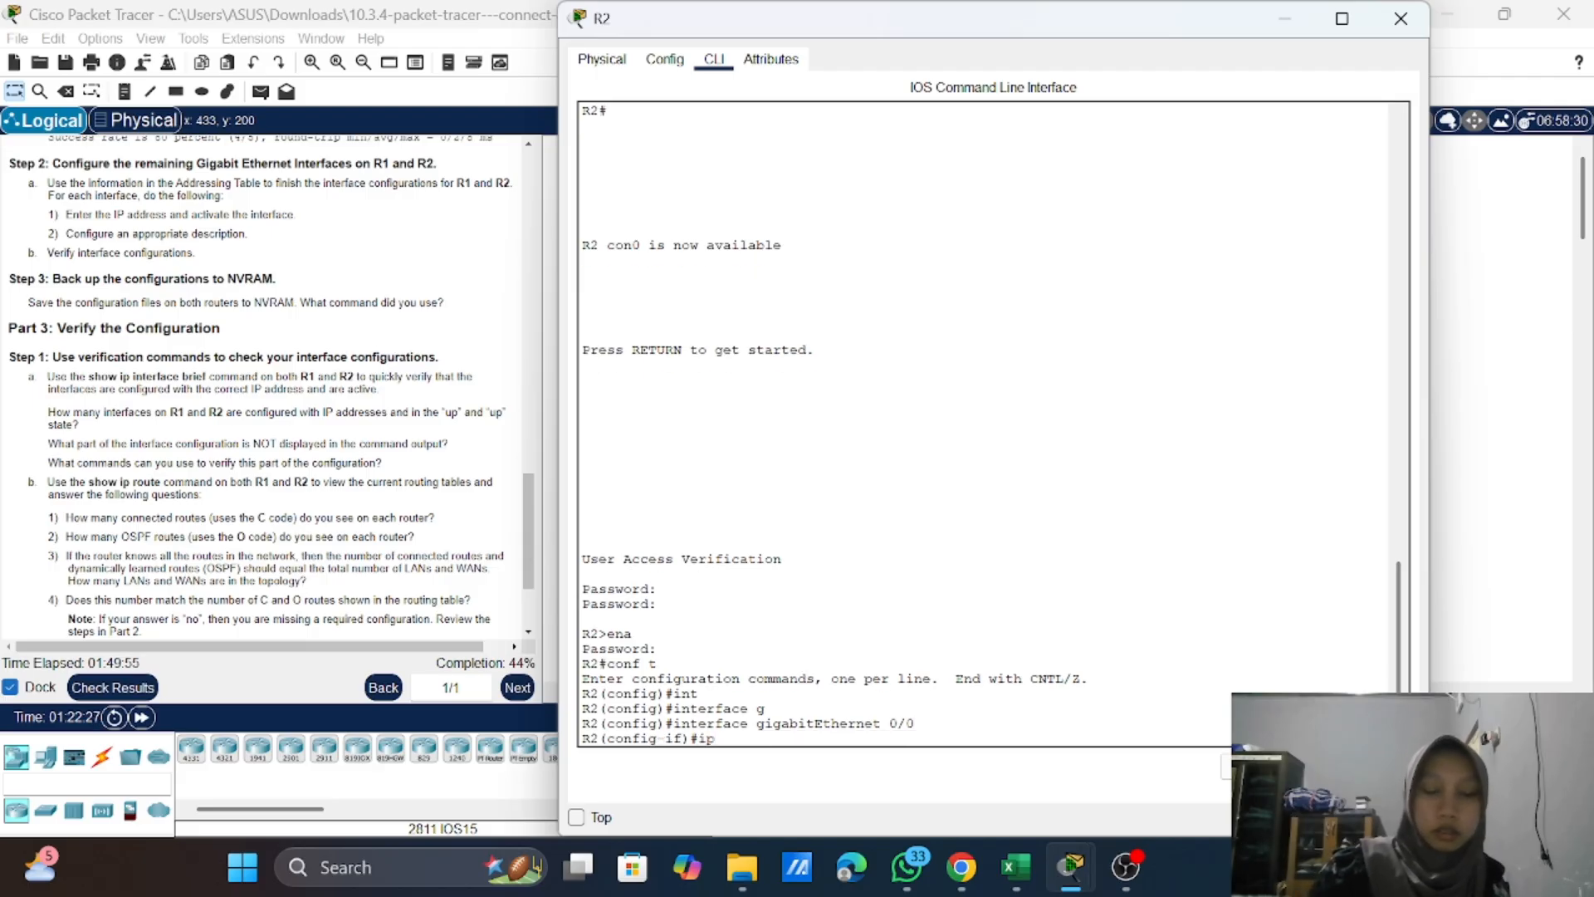
text( add)
key(Tab)
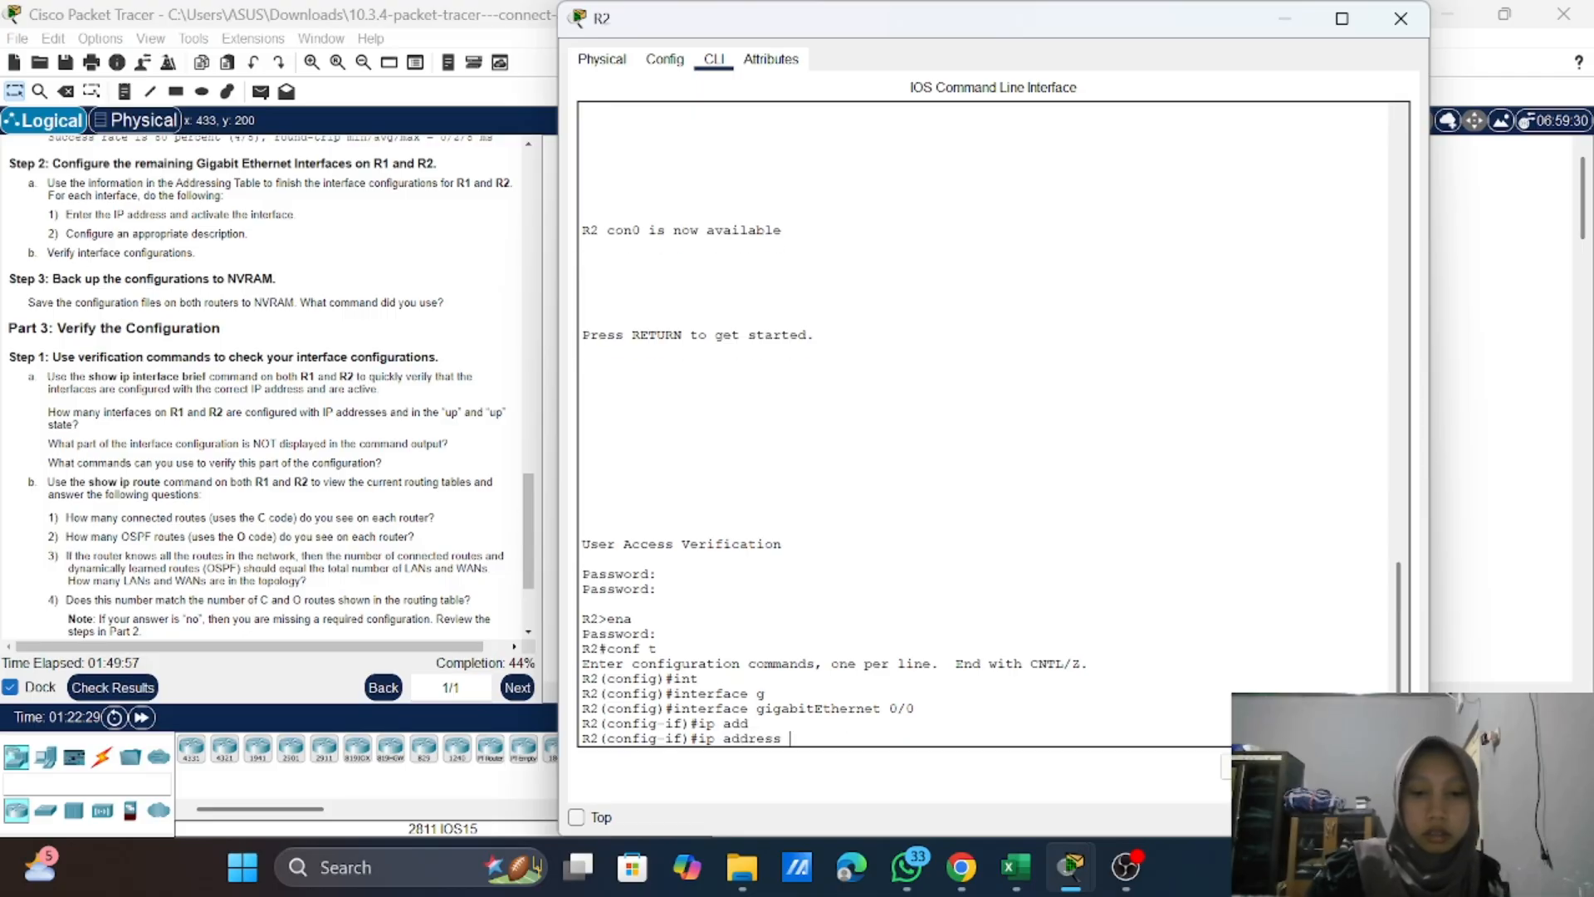
text(1)
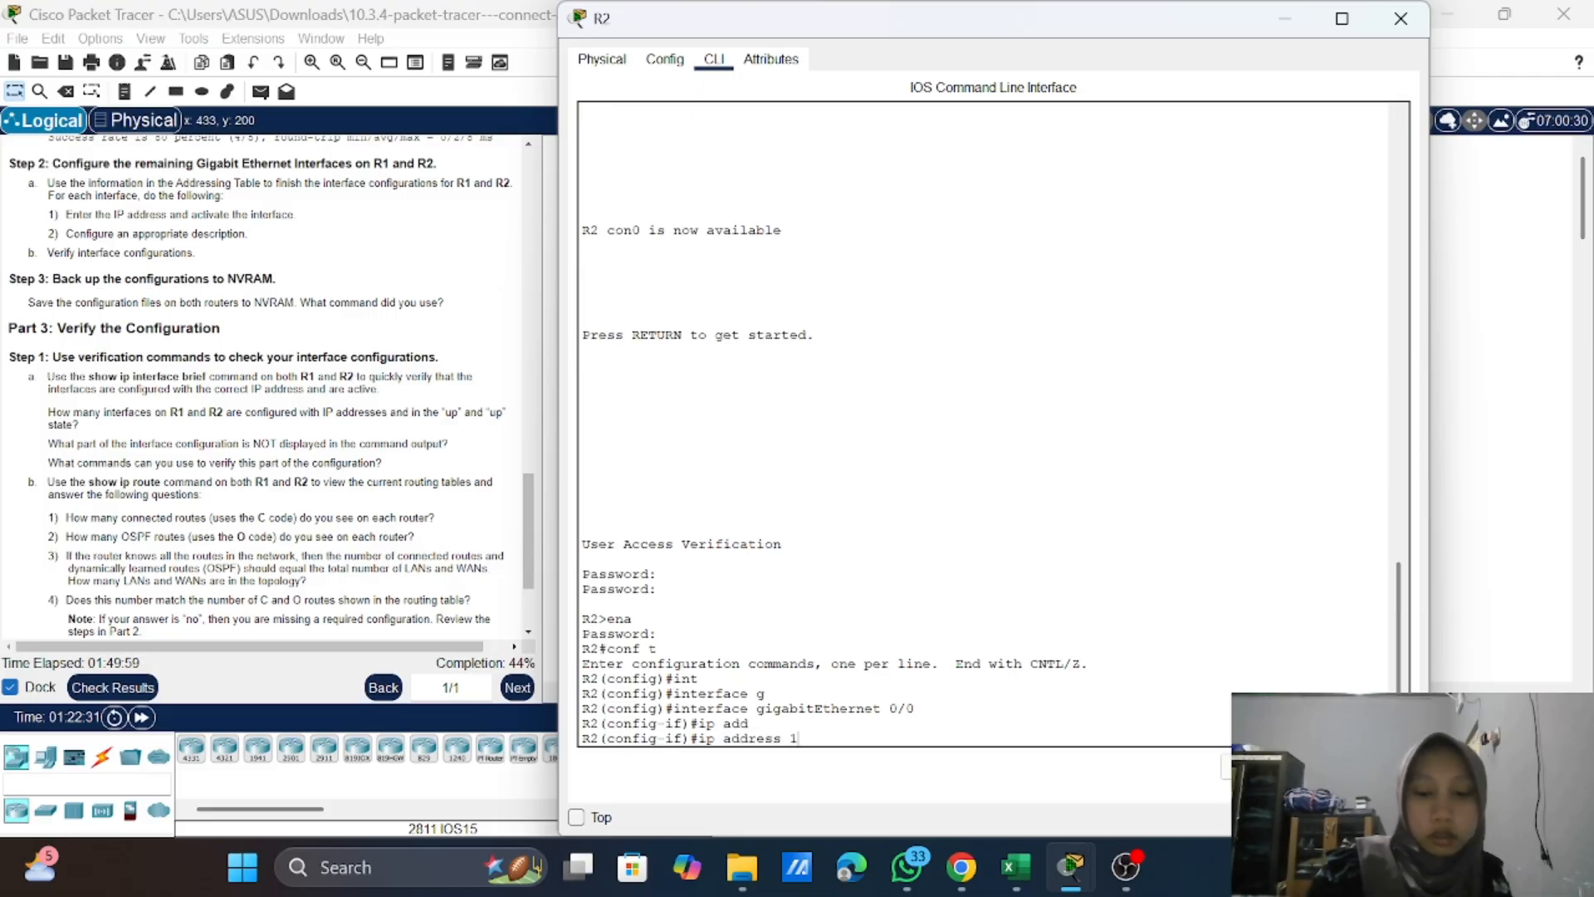
text(0.1.)
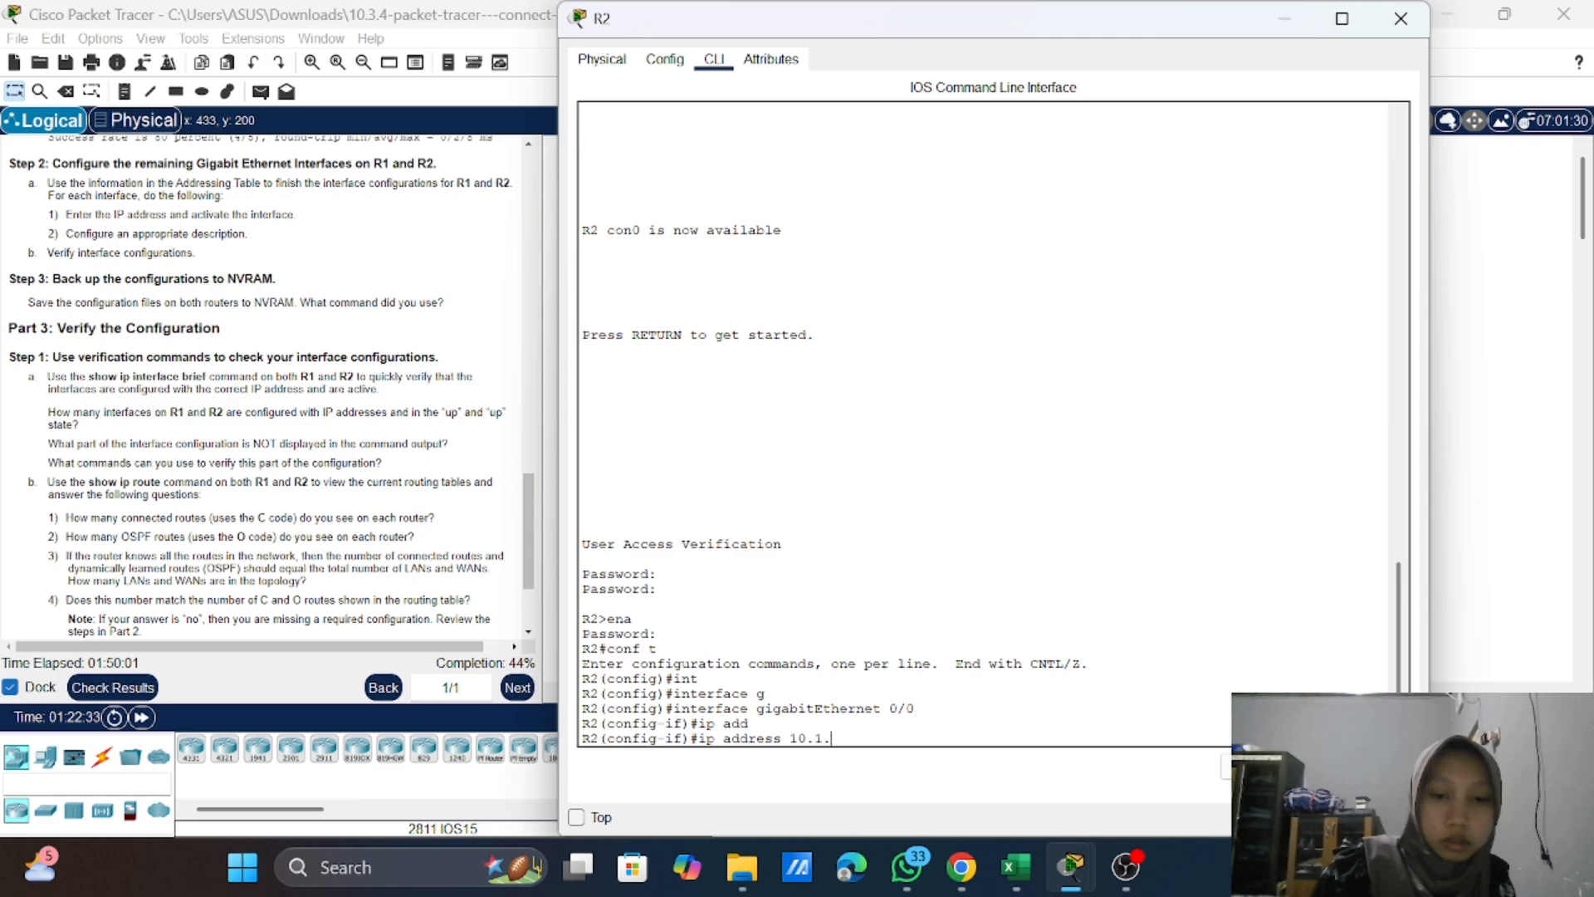
text(1.)
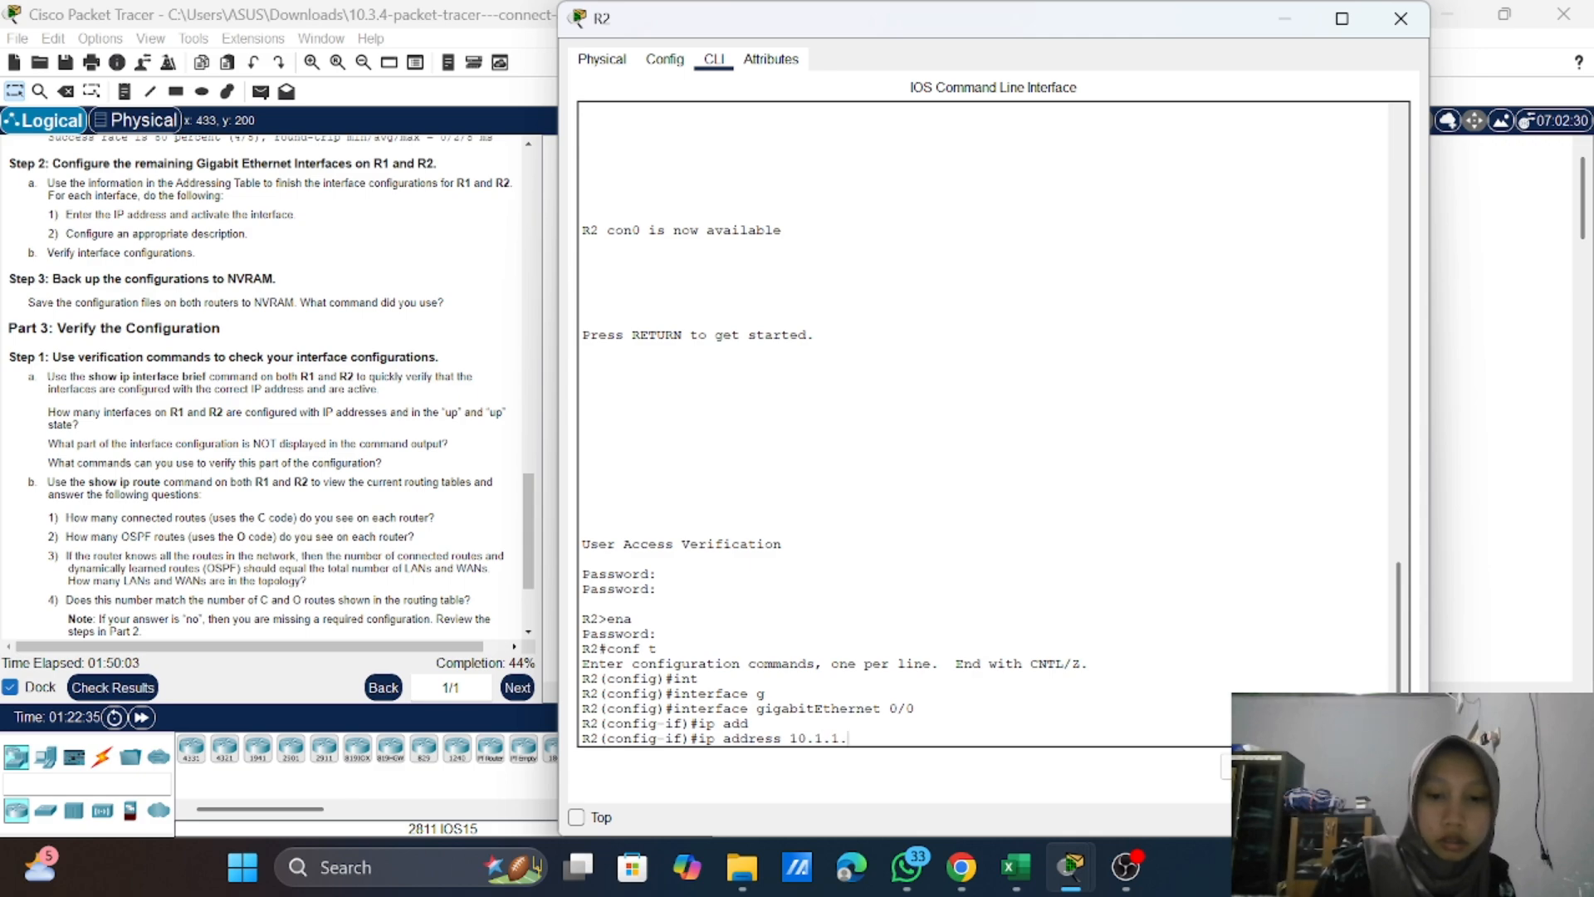
text(1)
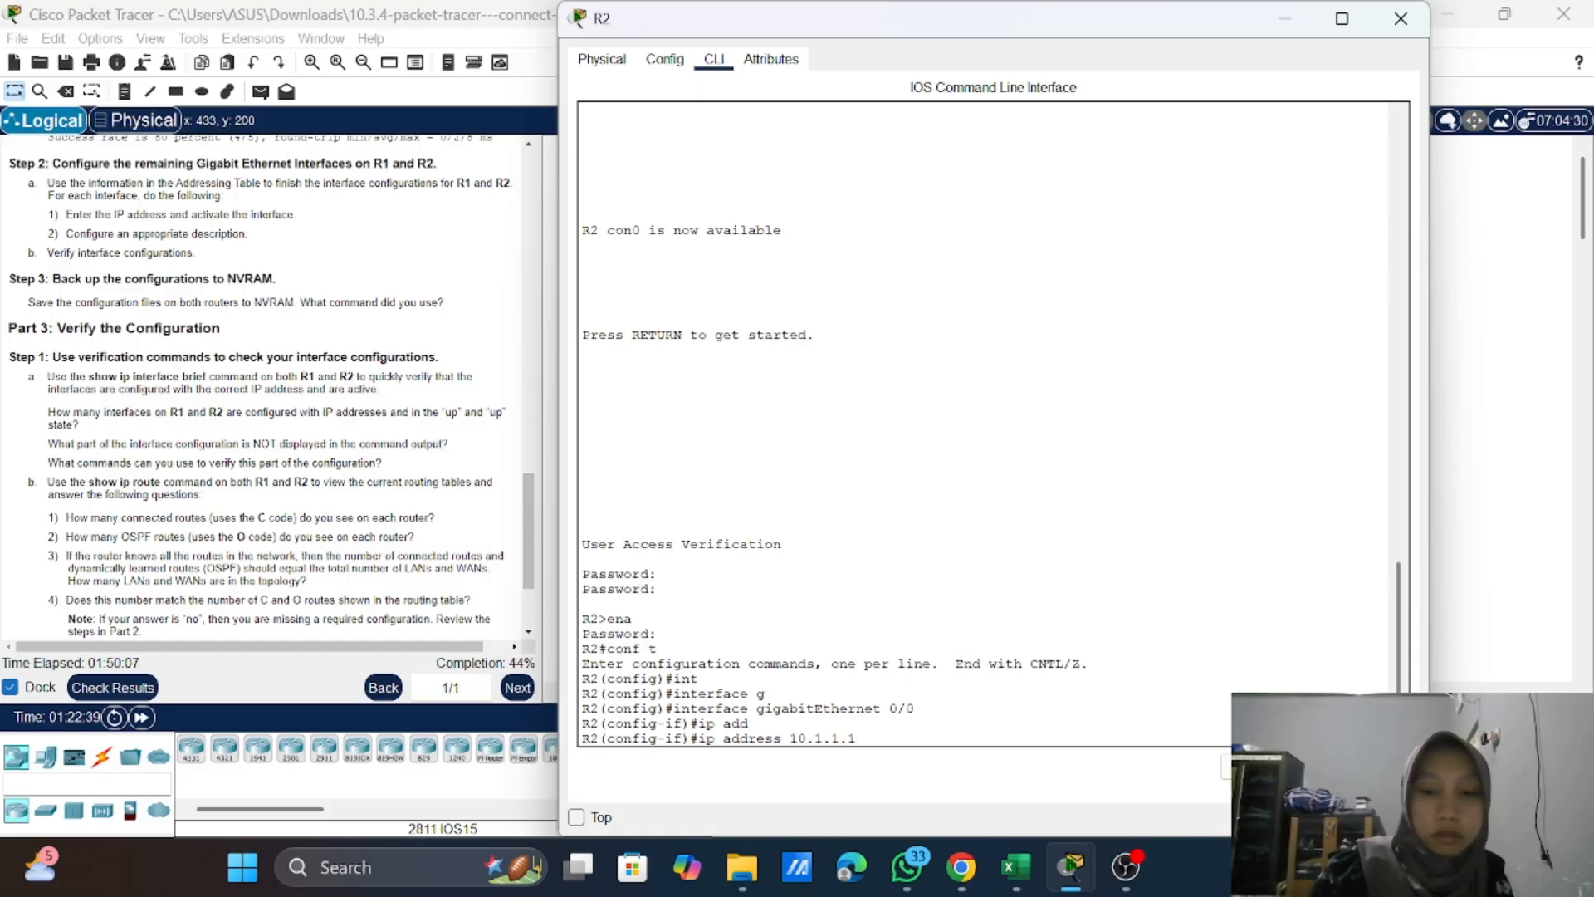
text( 25)
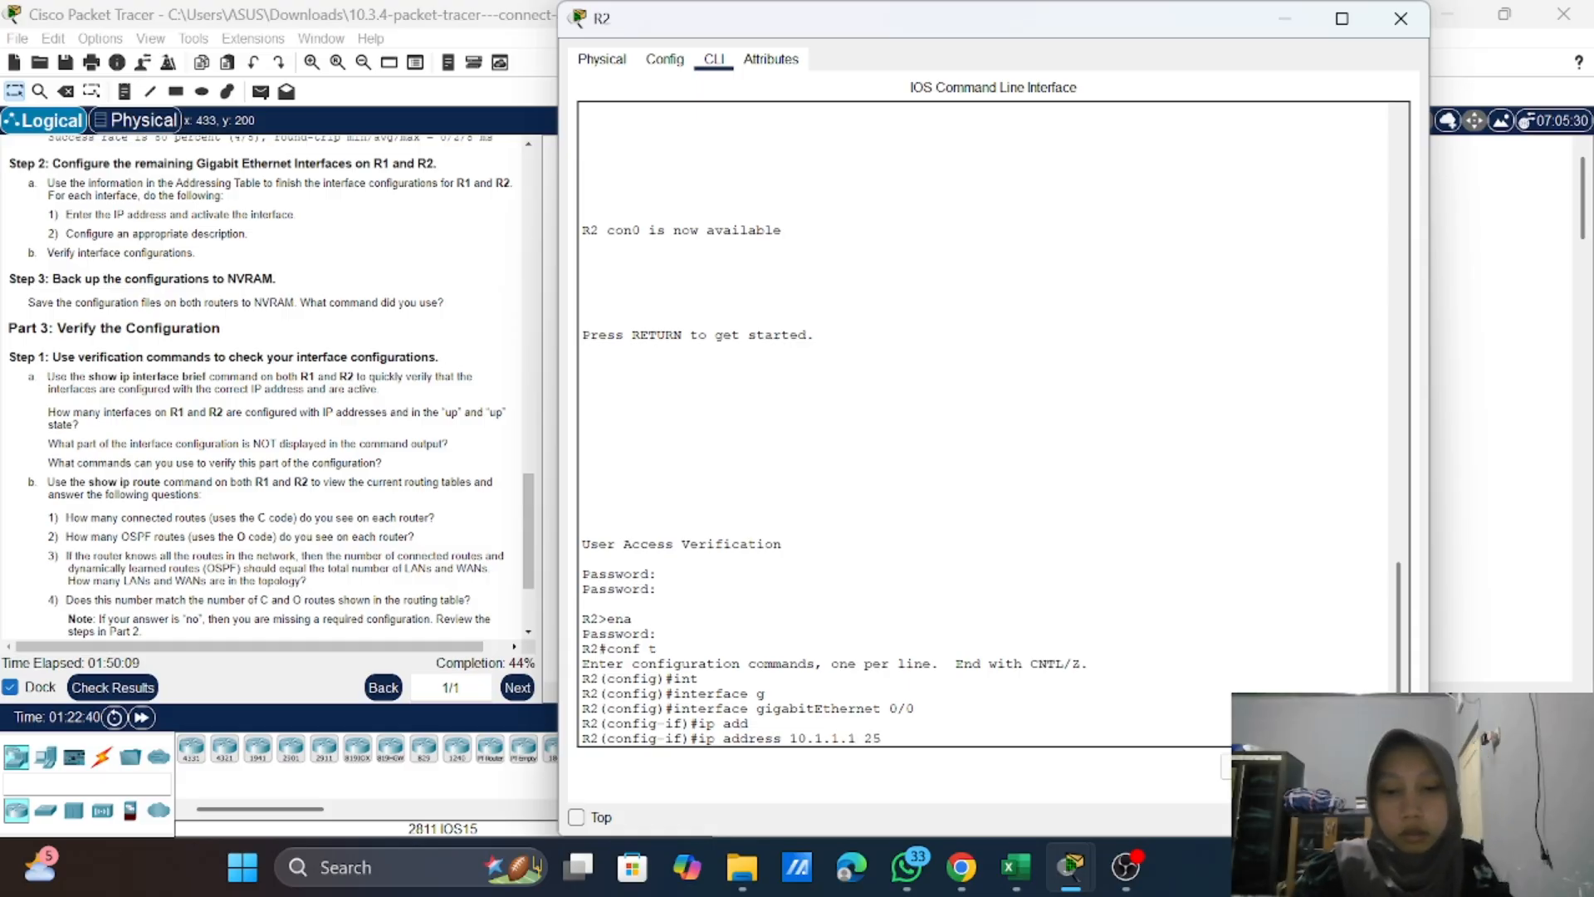
text(5.255.2)
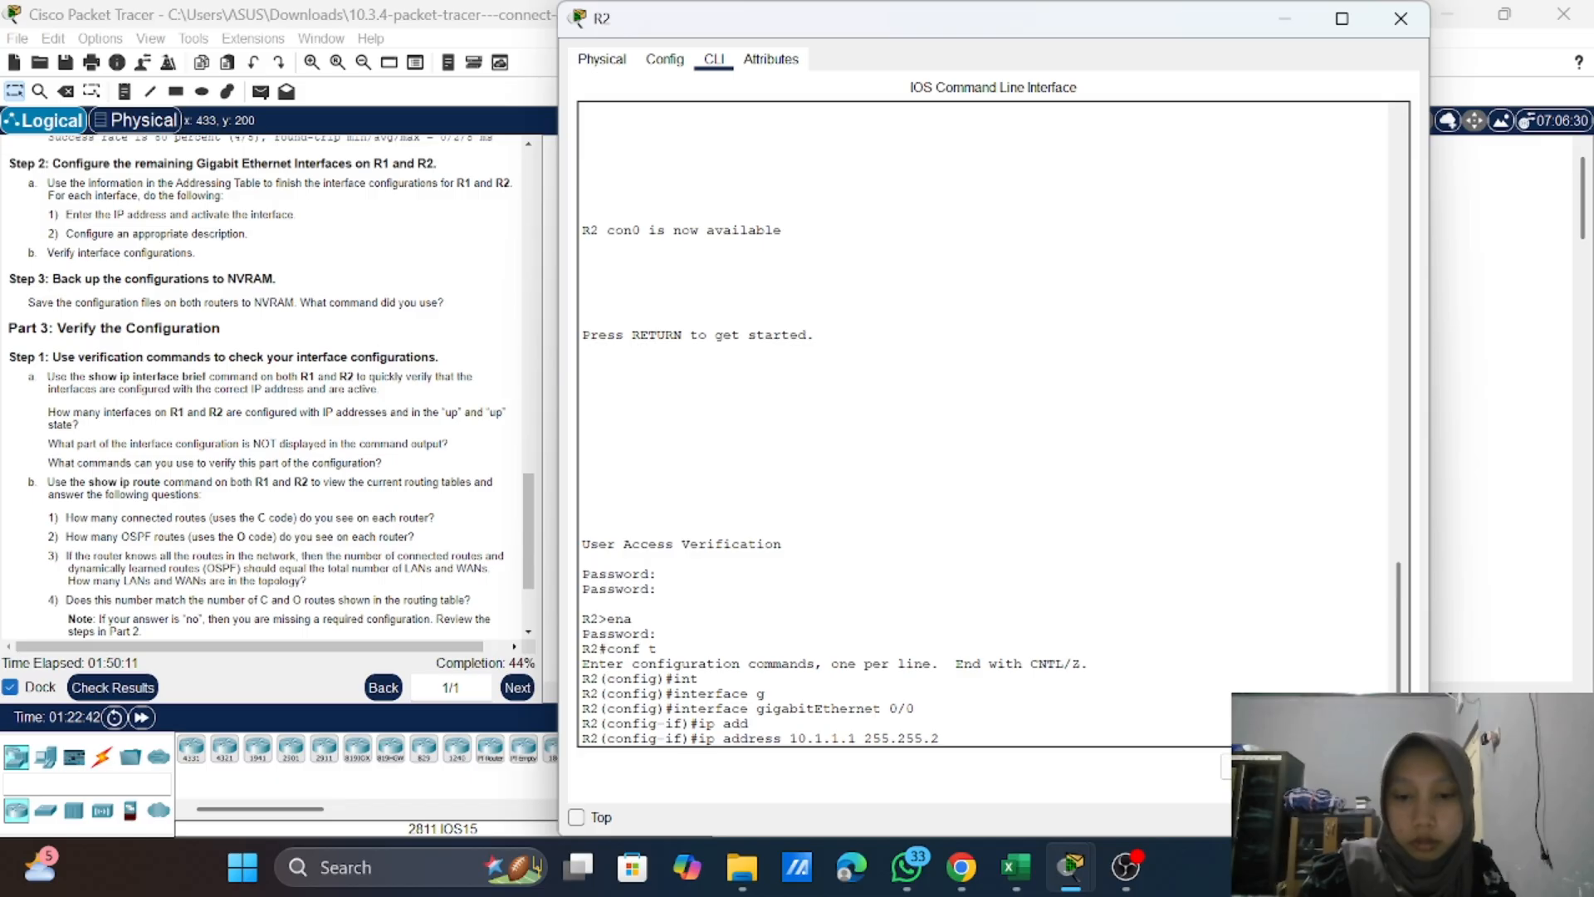
text(55.255.)
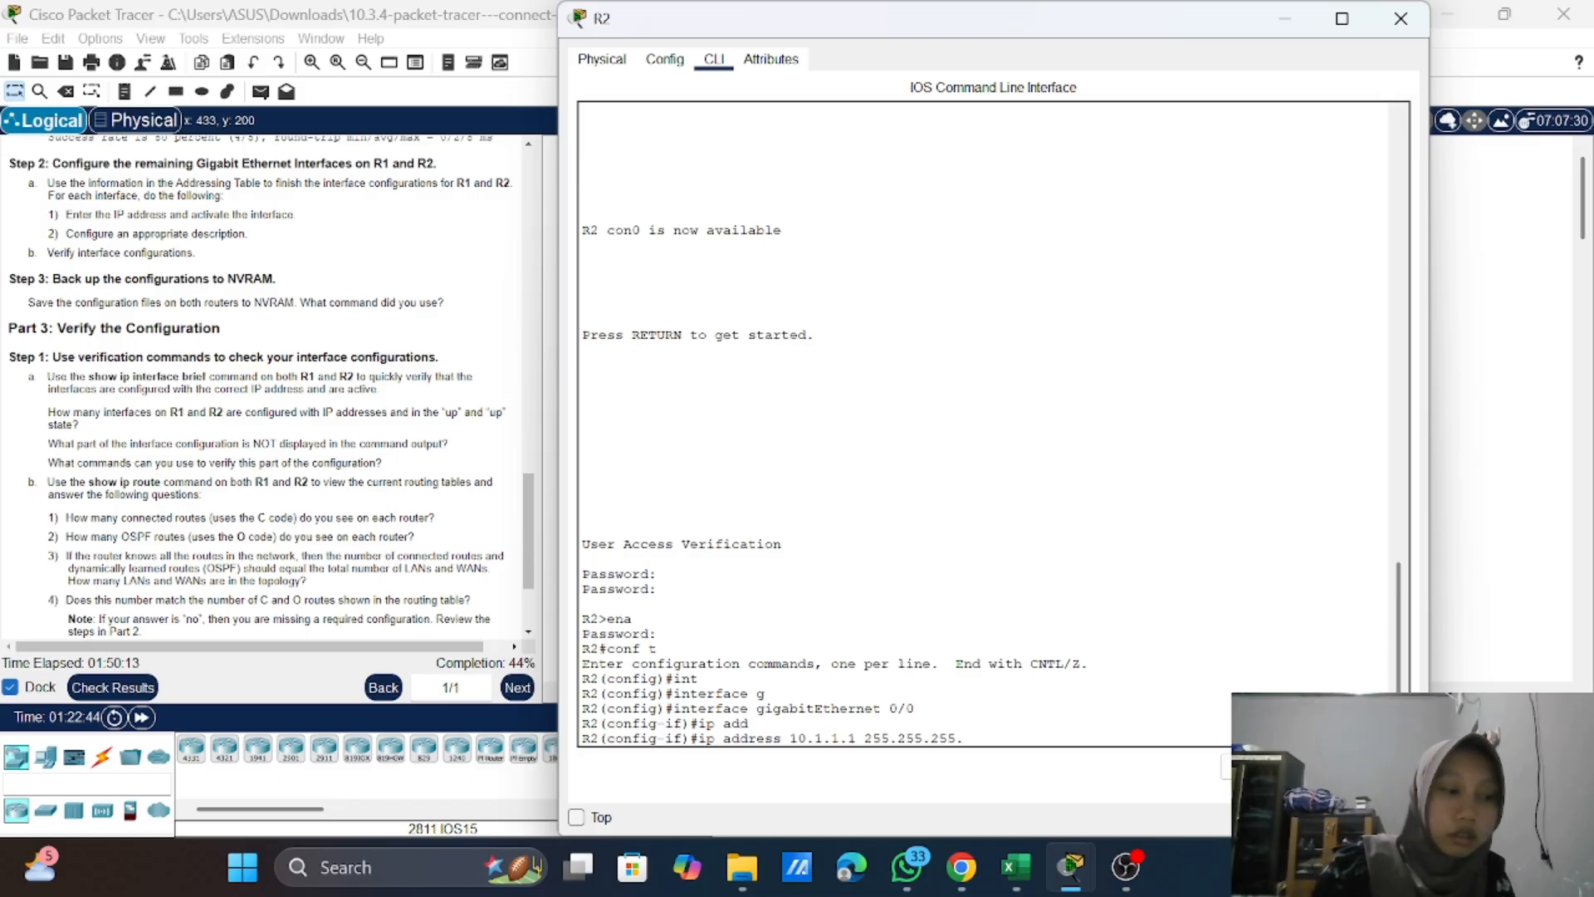
text(0)
key(Return)
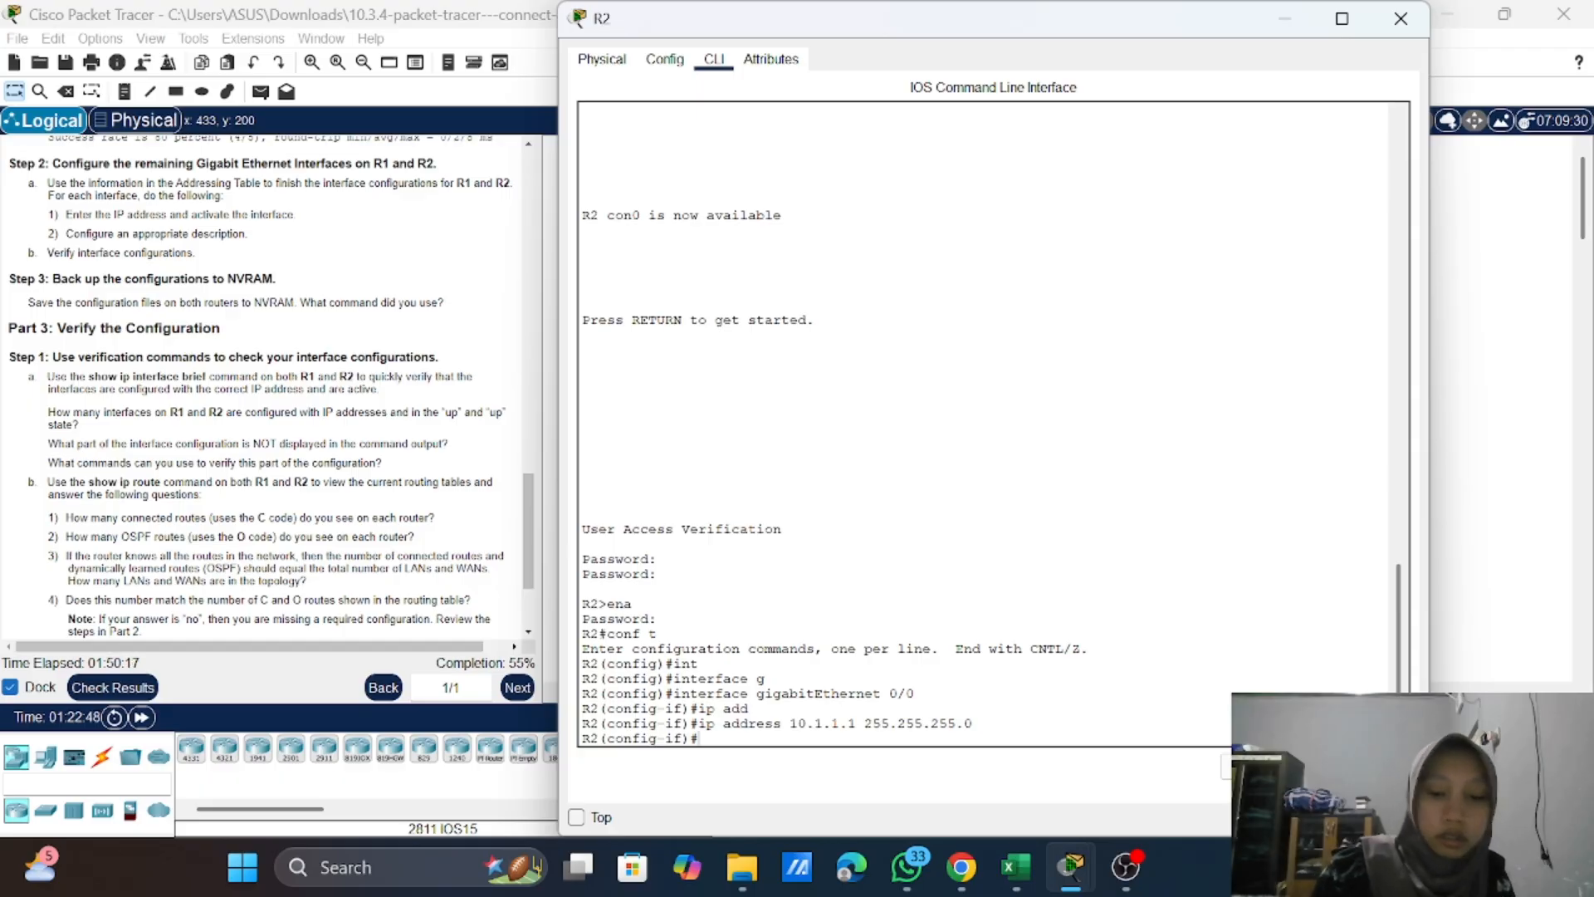
Step: Activate R2's GigabitEthernet 0/0 interface with the no shutdown command
text(no sh)
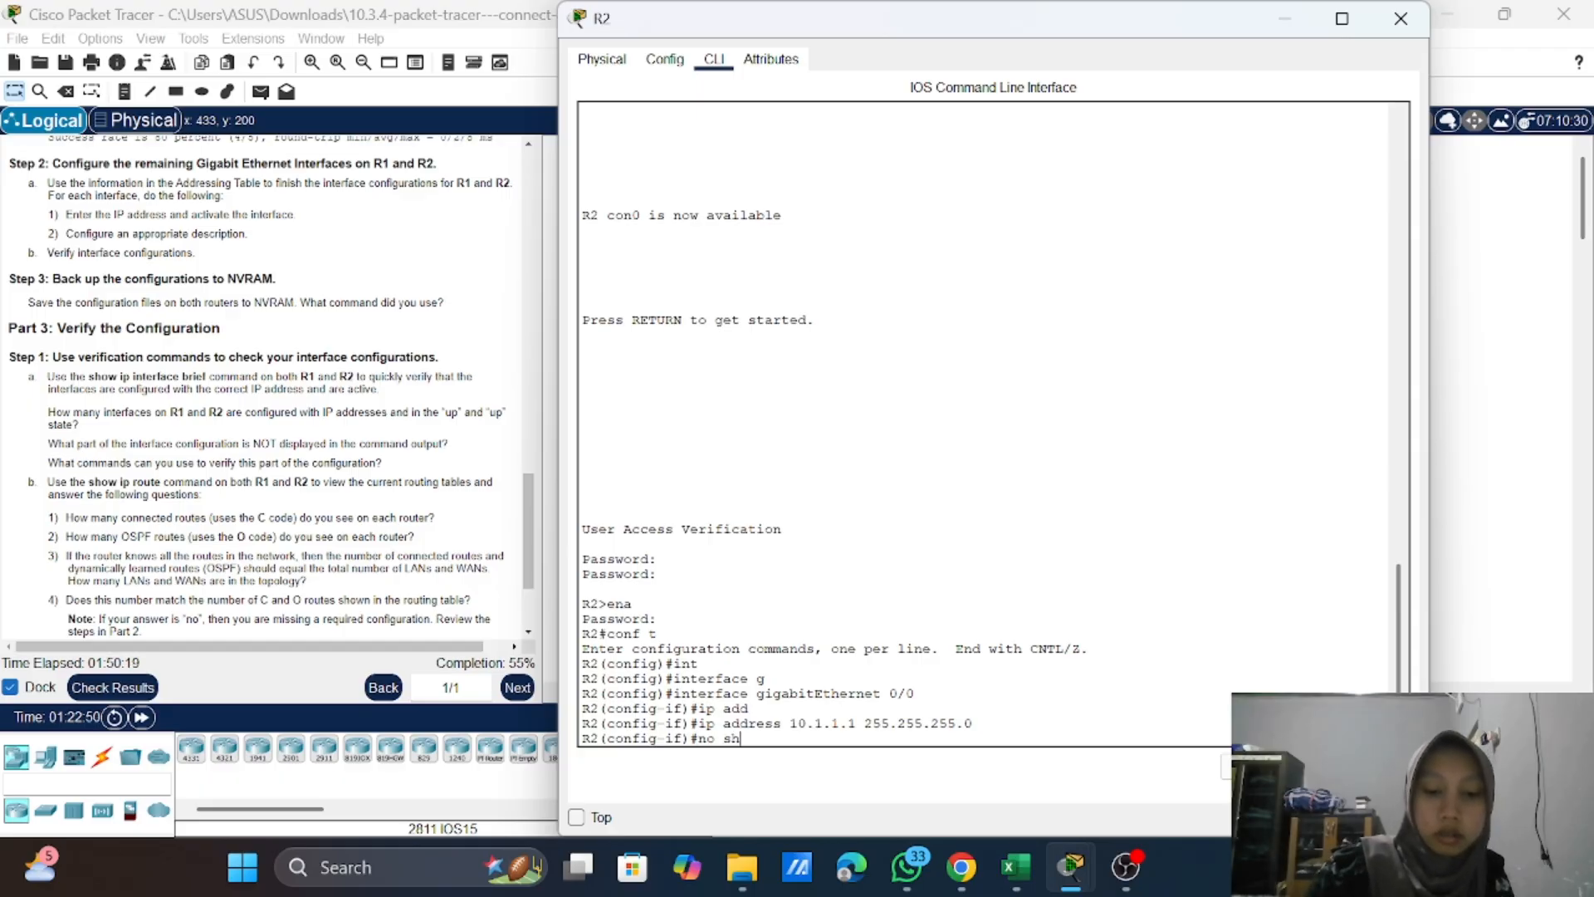
key(Tab)
key(Return)
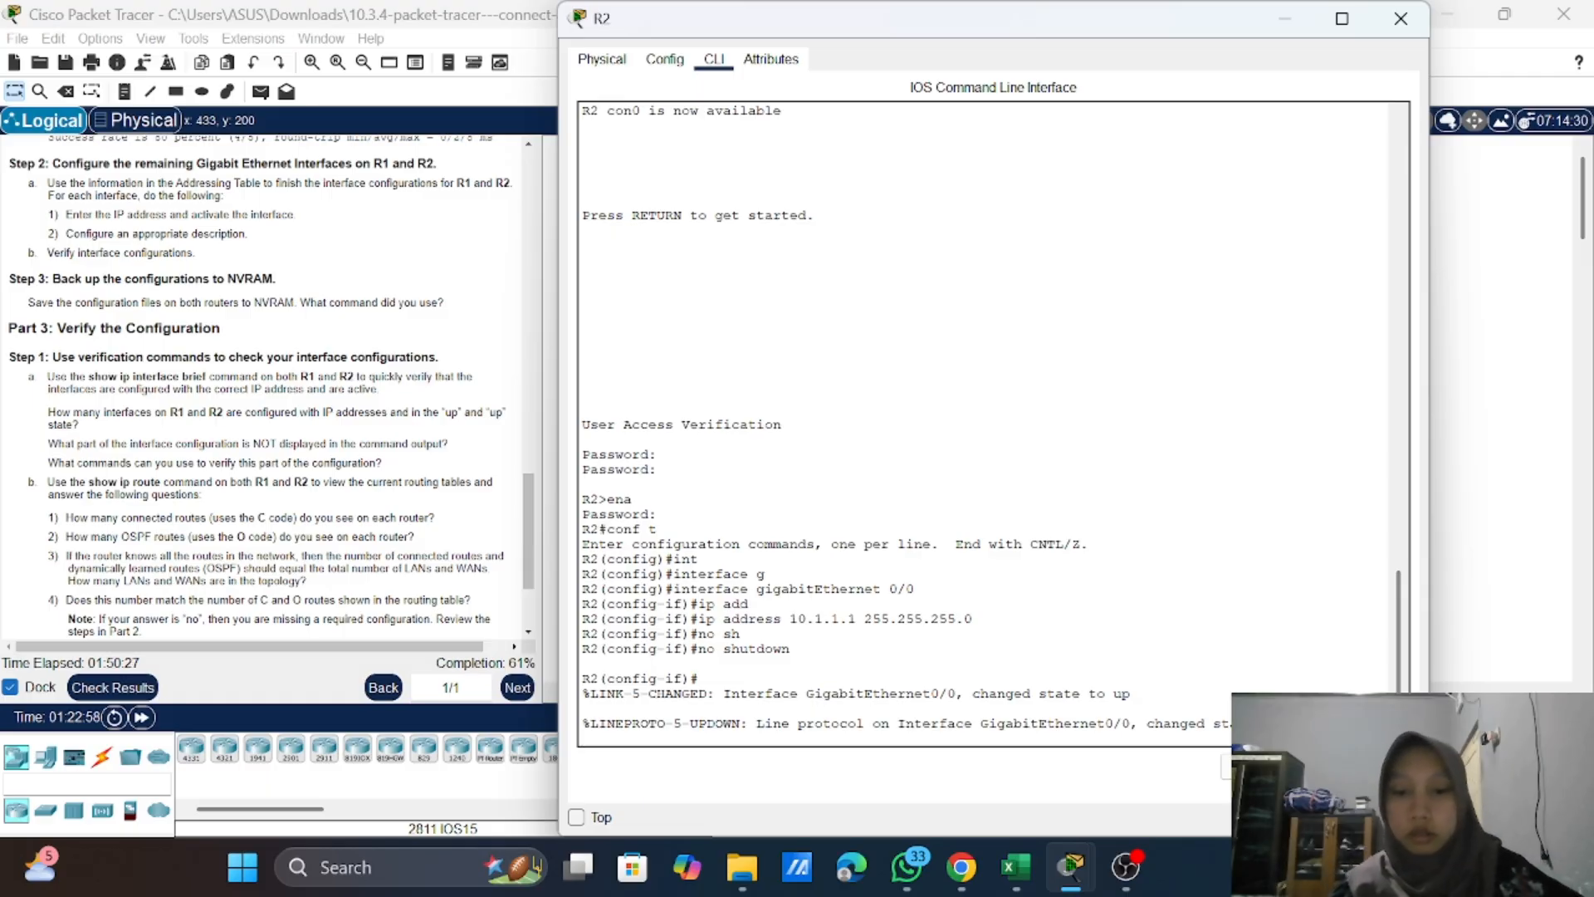
key(Return)
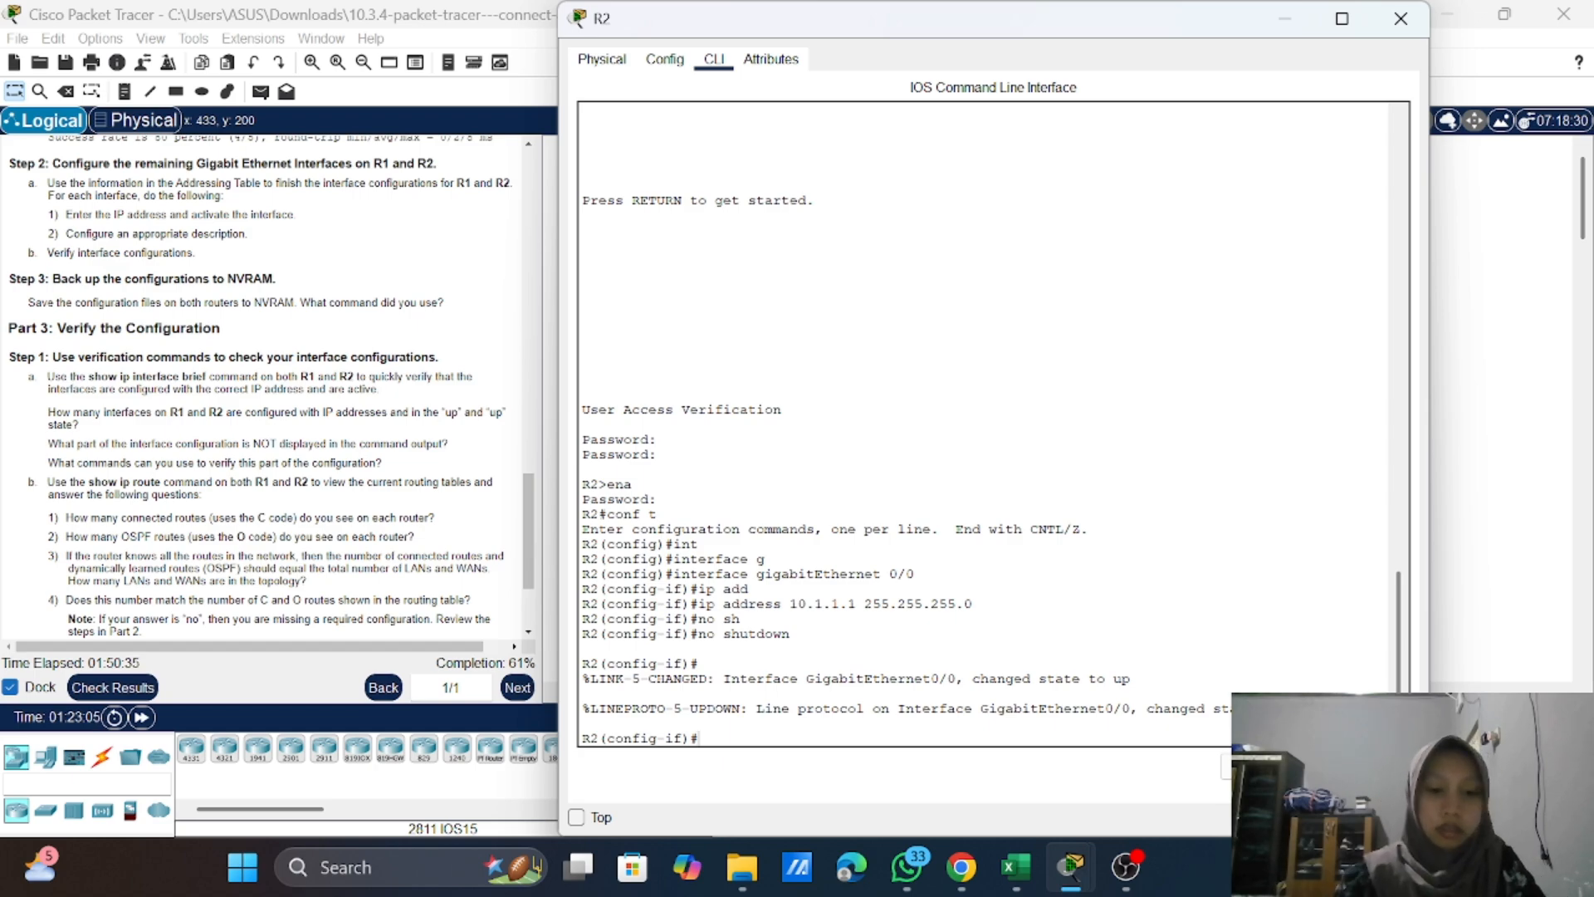
Step: Try to describe R2's GigabitEthernet 0/0 by reusing the "description LAN connection to S1" command copied from the activity instructions
text(des)
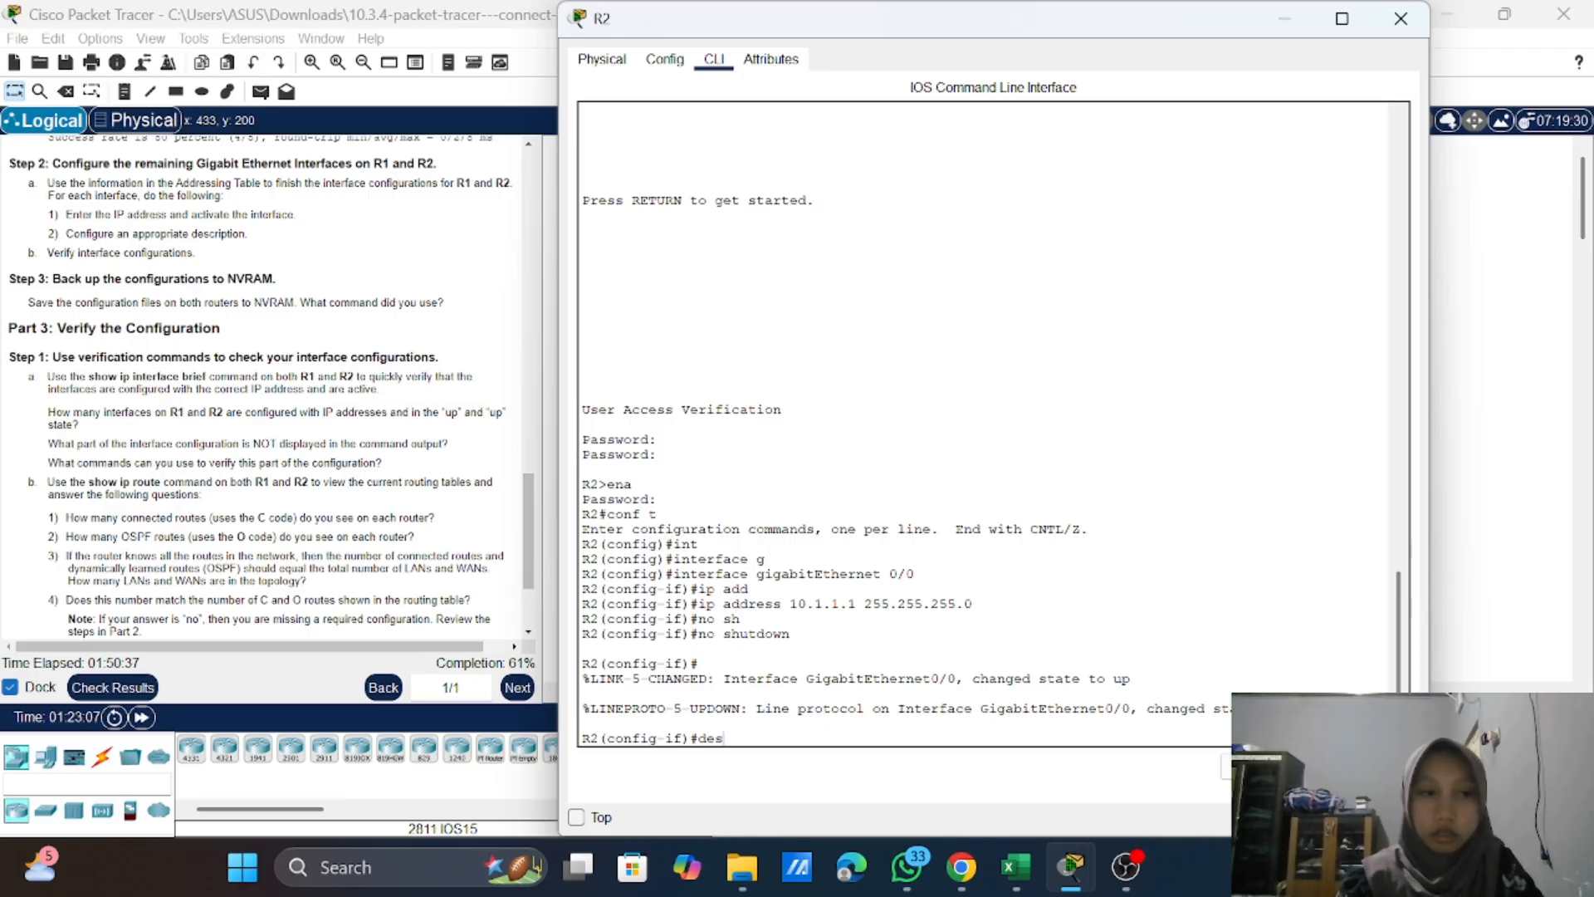
text(crip)
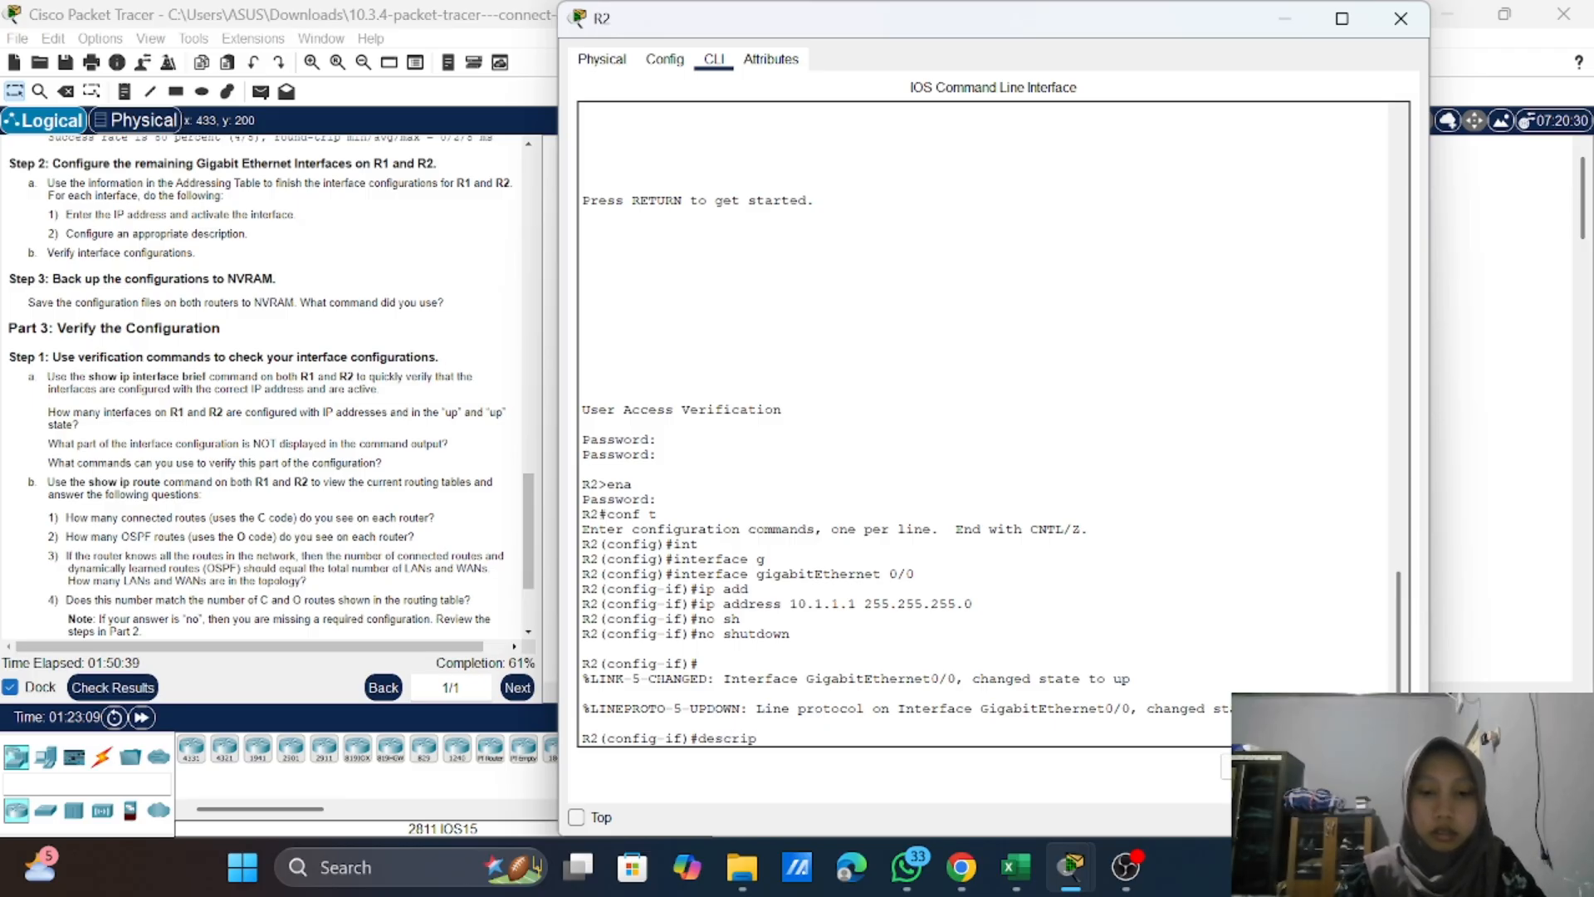
text(si)
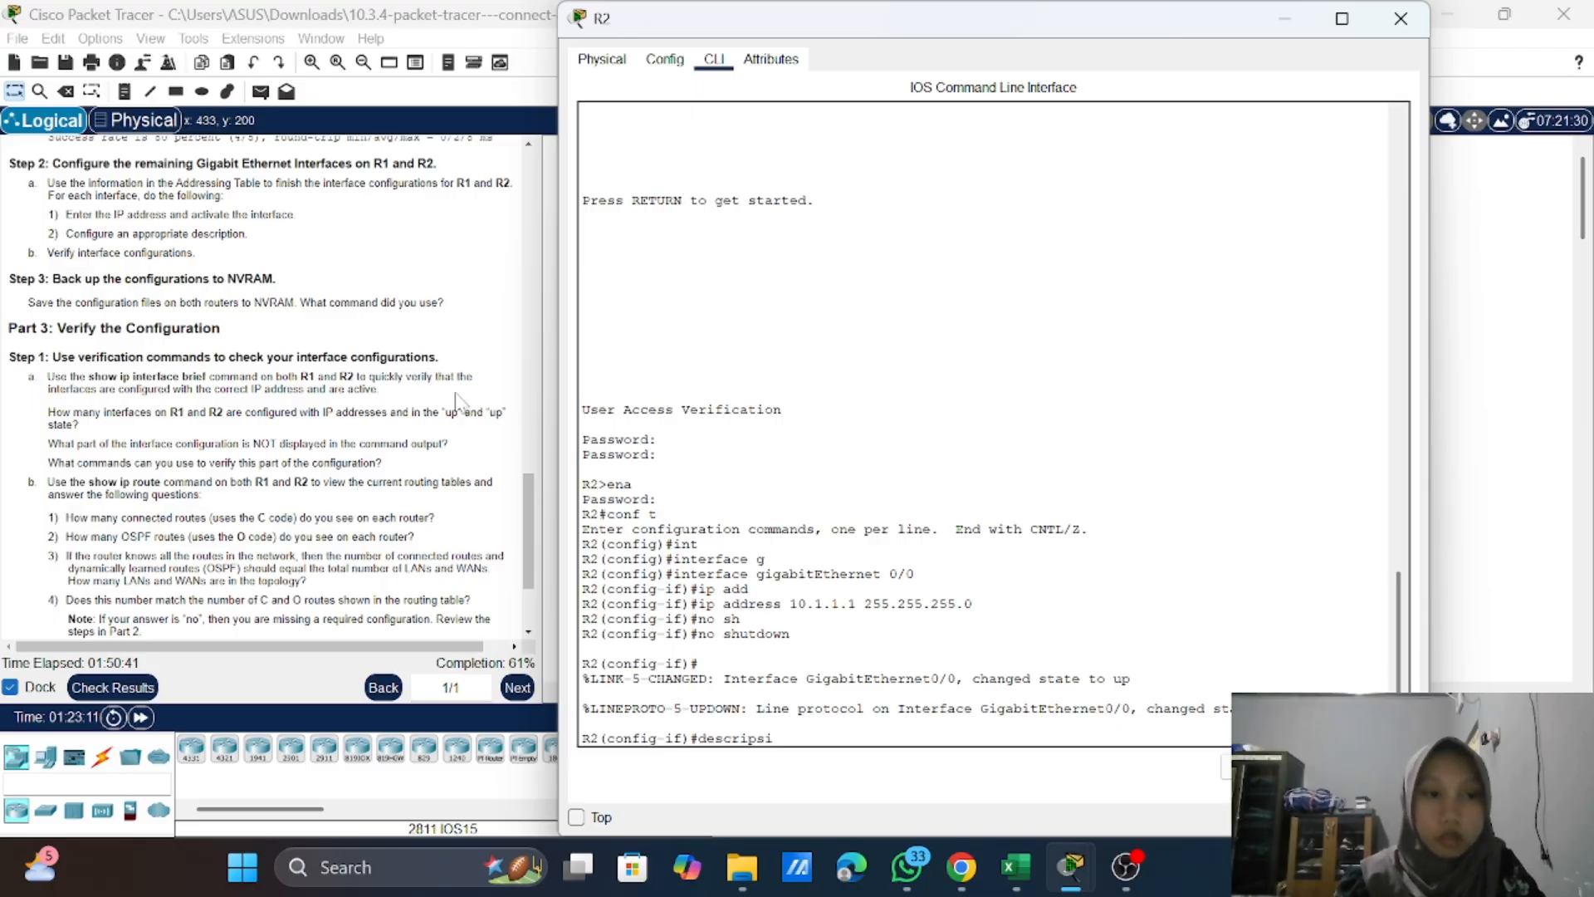
scroll(220, 462, up, 5)
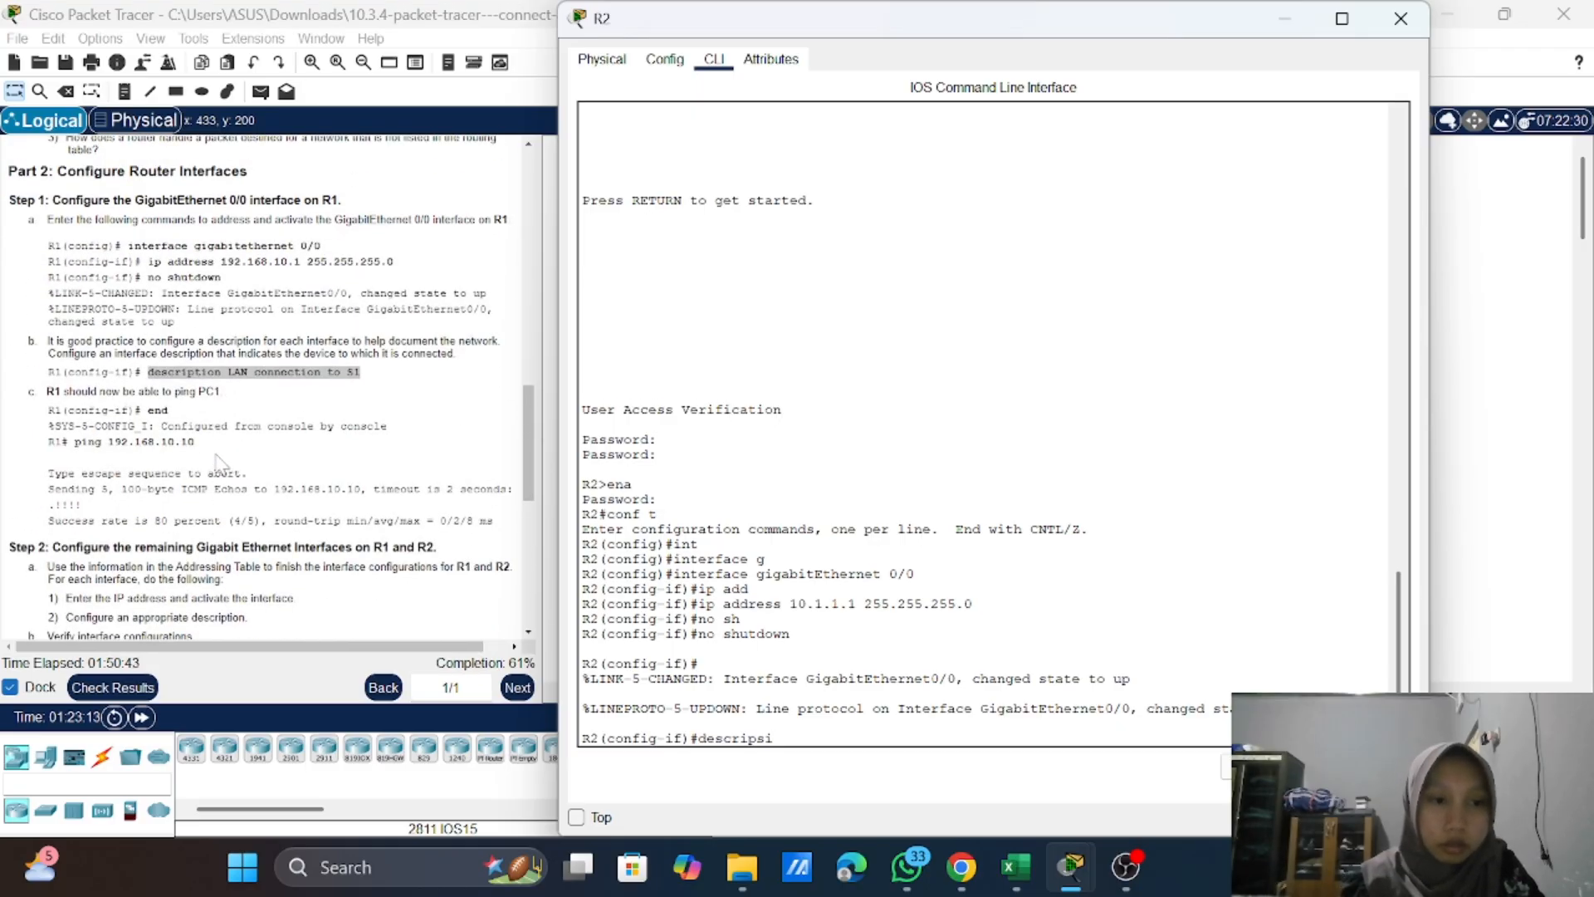
right_click(375, 368)
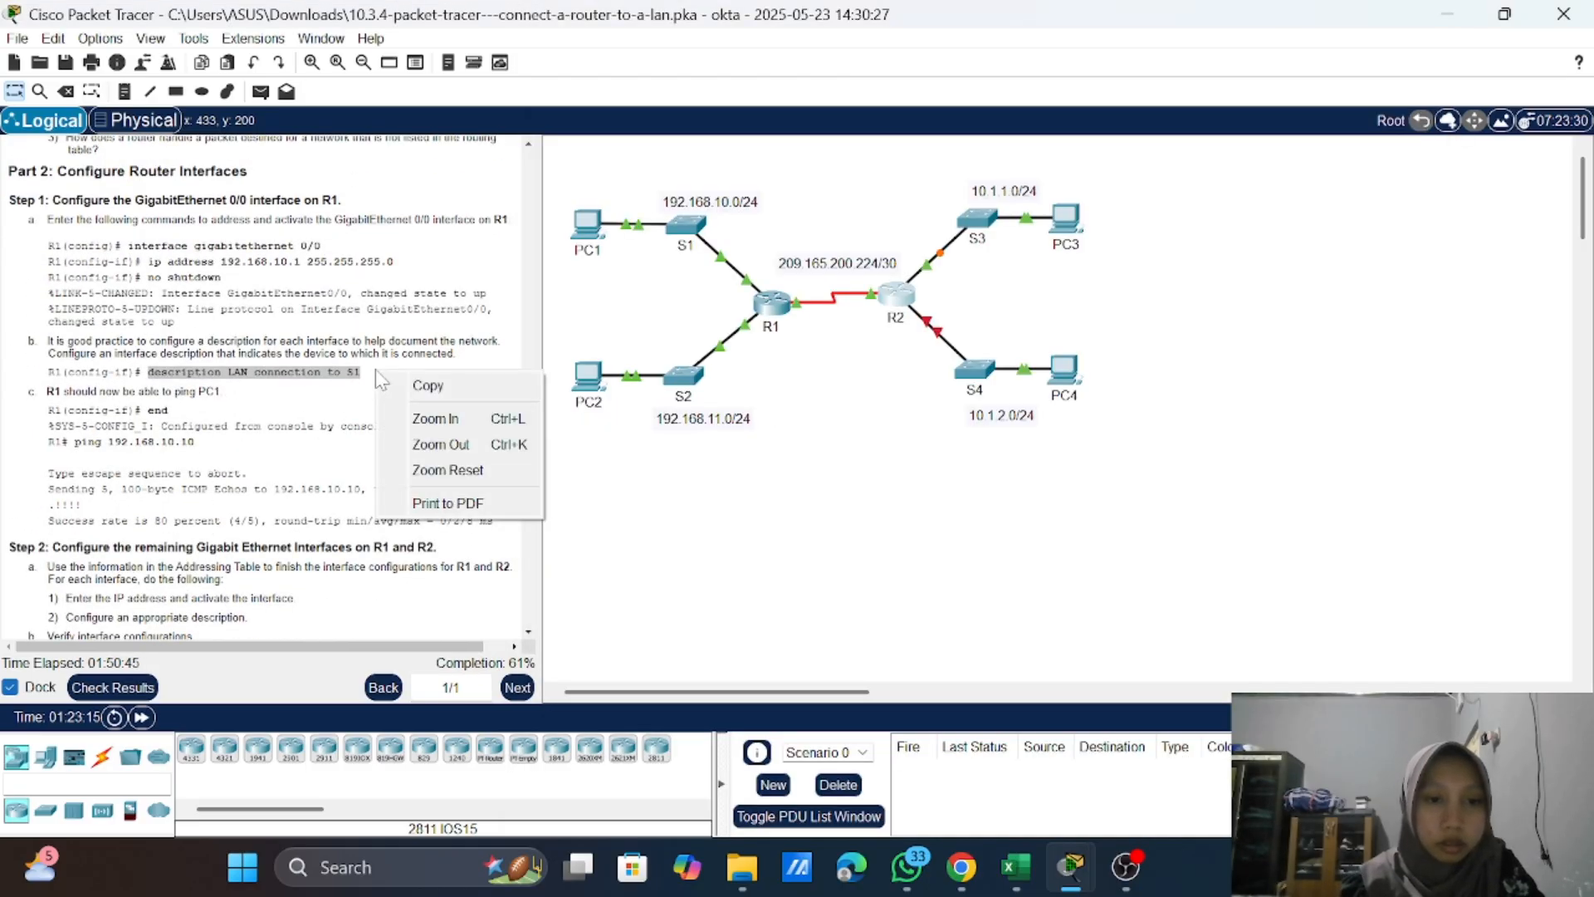
click(428, 385)
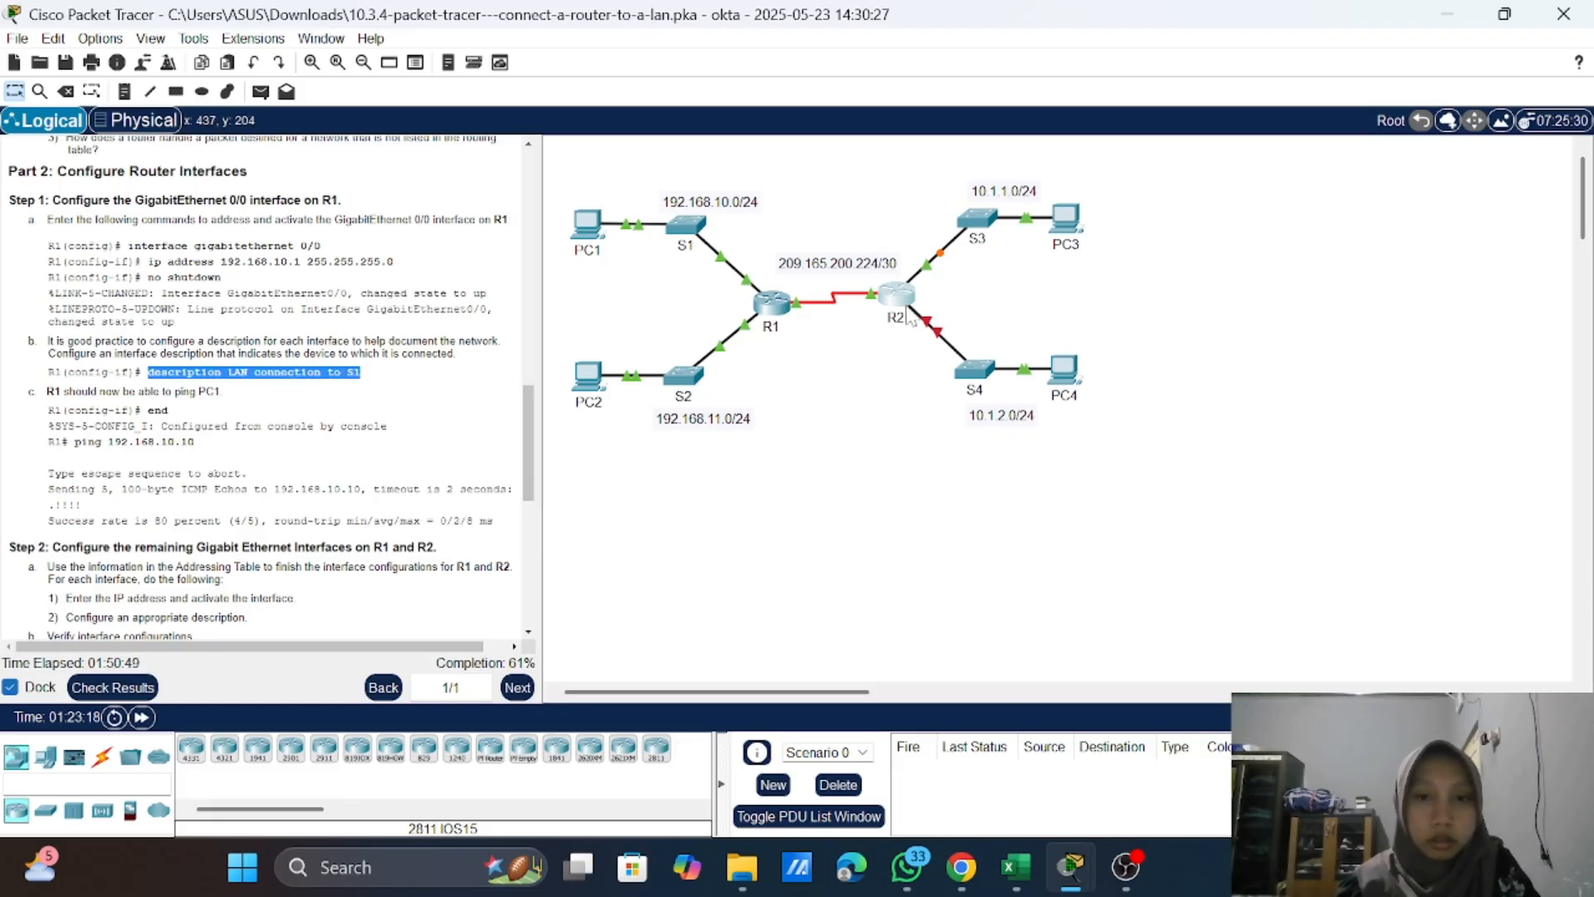
click(907, 312)
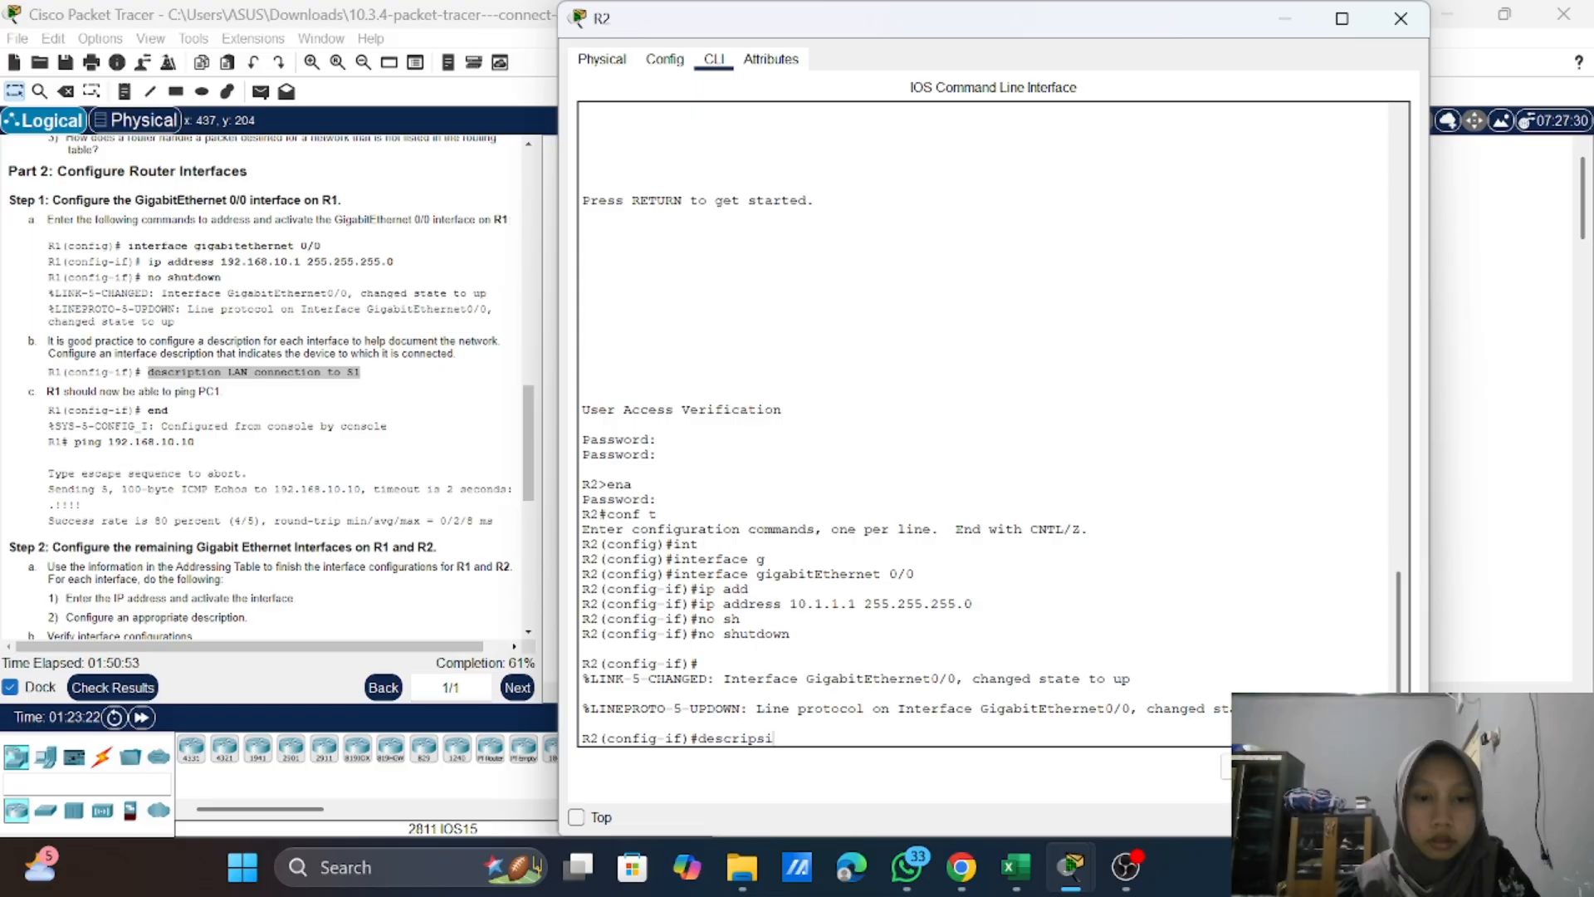
drag(774, 738, 698, 738)
right_click(705, 746)
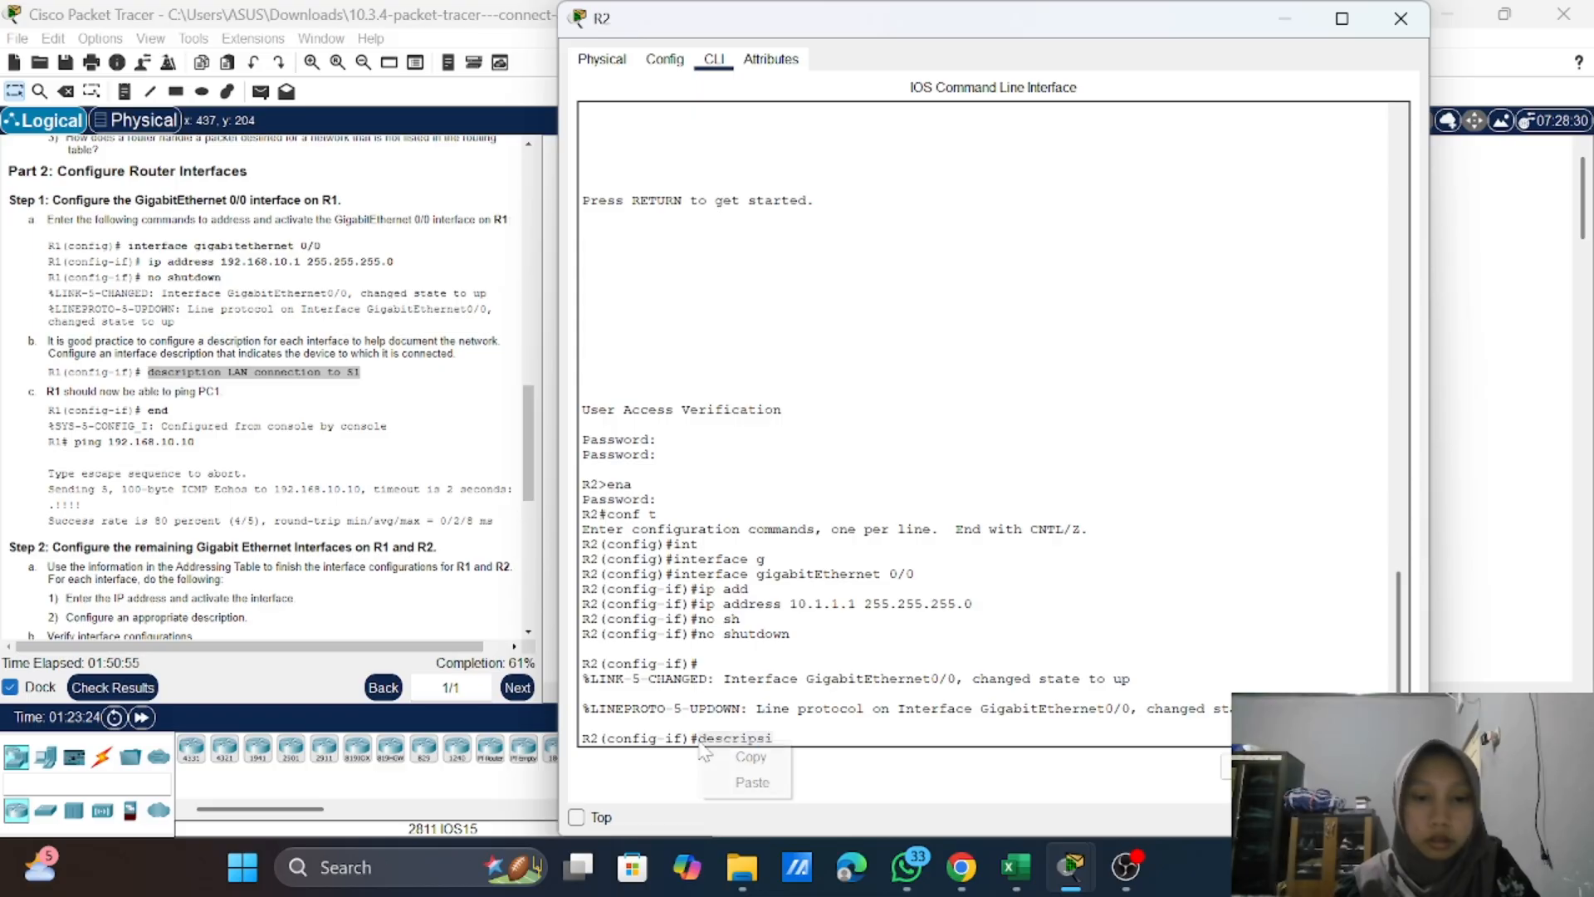
click(743, 784)
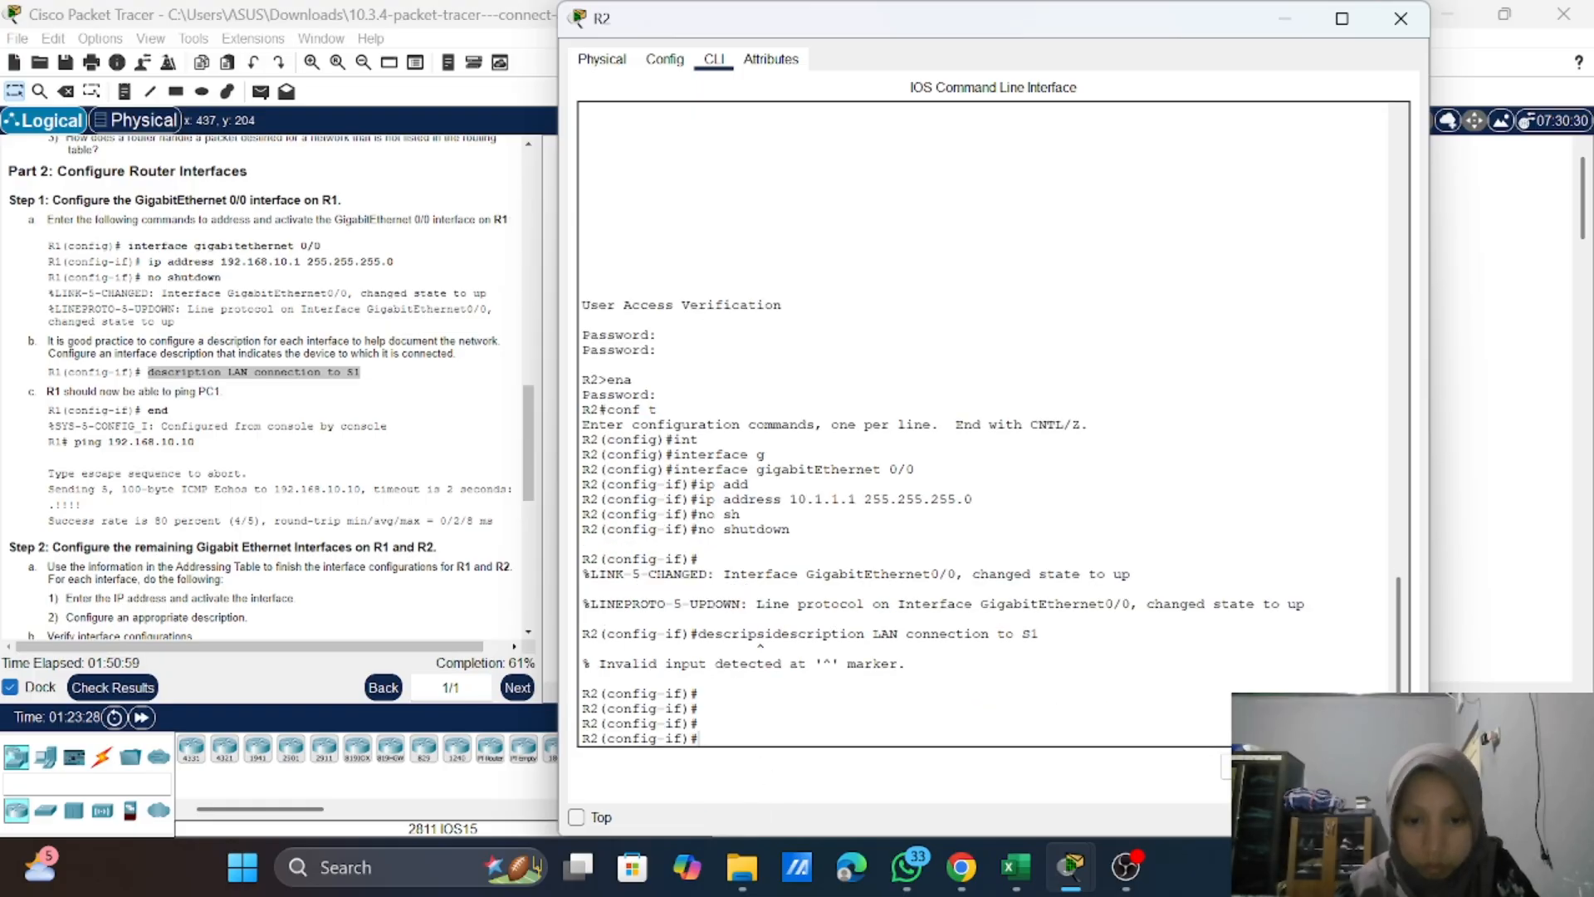
Step: Recall the pasted command, remove its stray "descripsi" prefix and run "description LAN connection to S1" on GigabitEthernet 0/0
key(Up)
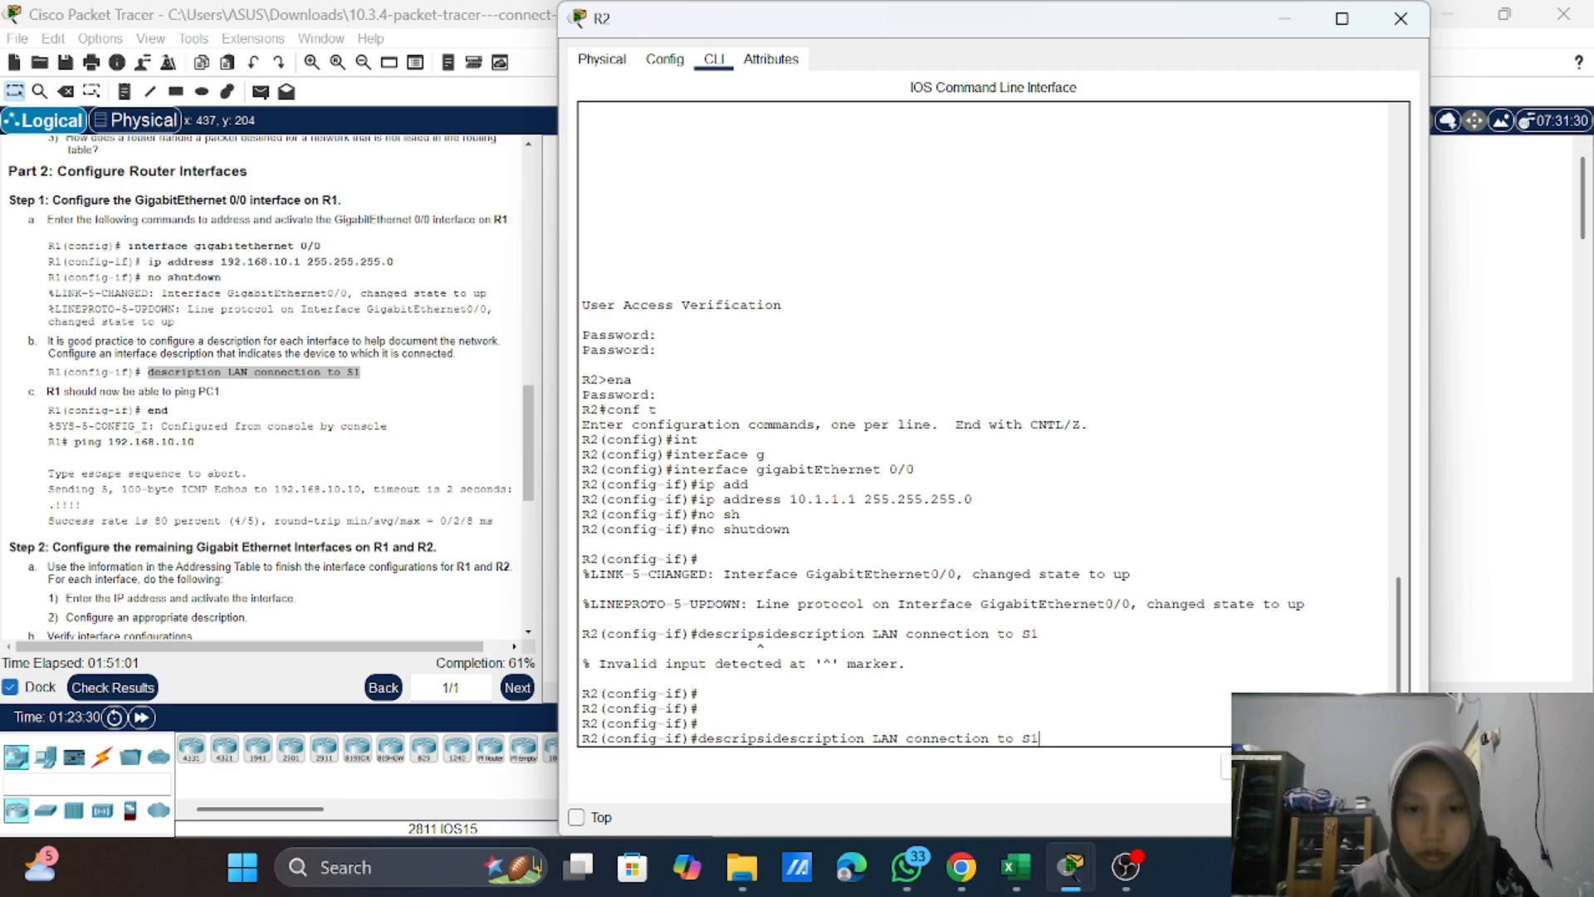
key(Left)
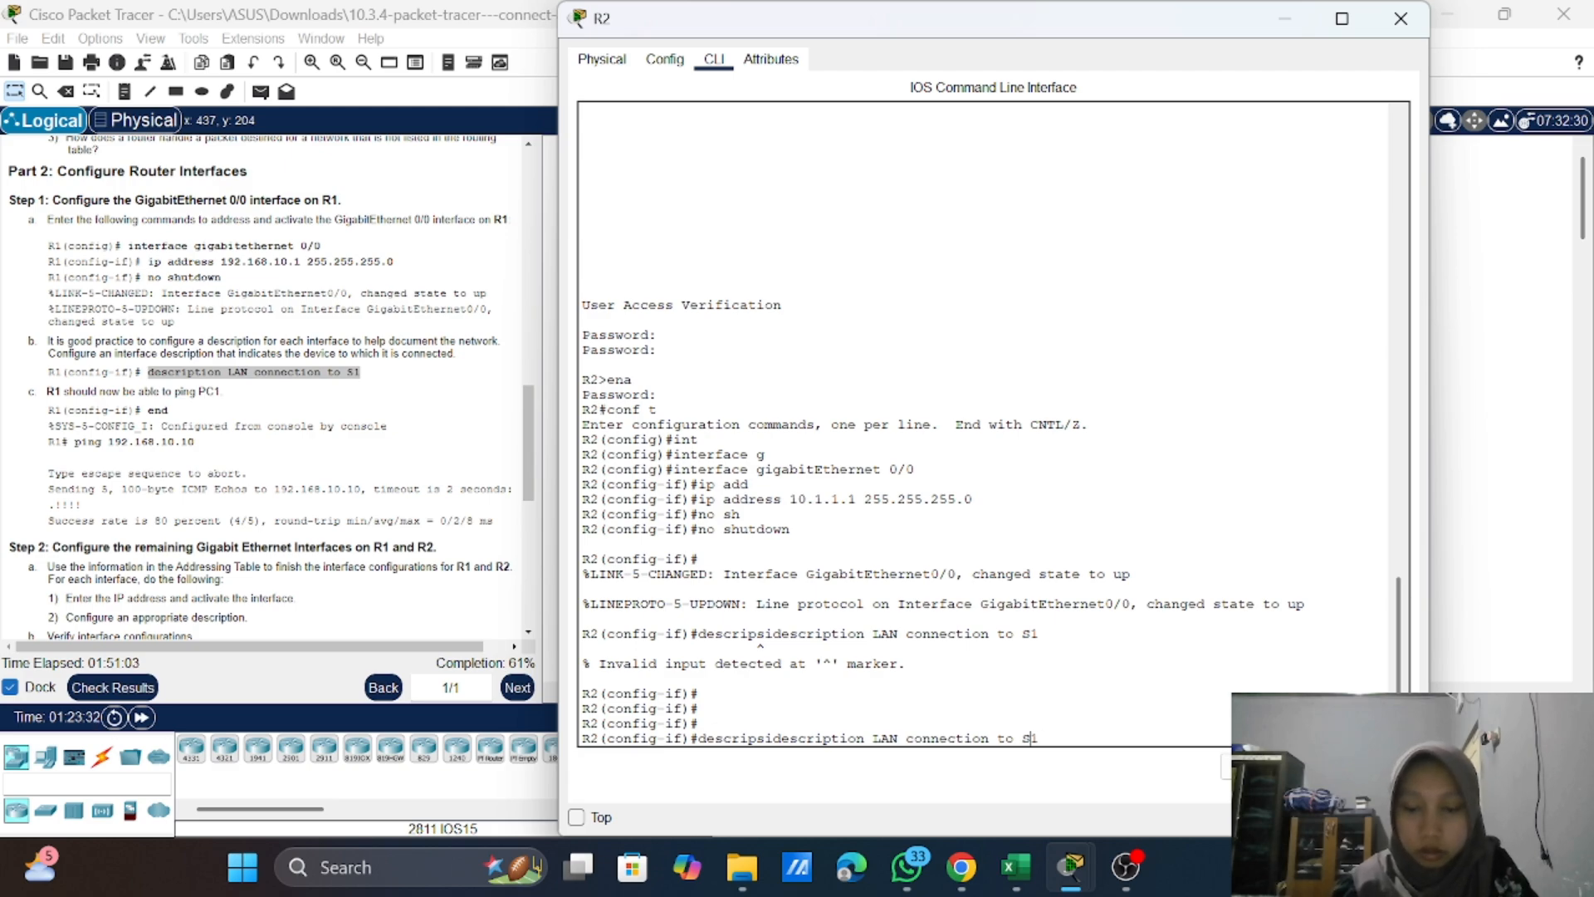
key(Left)
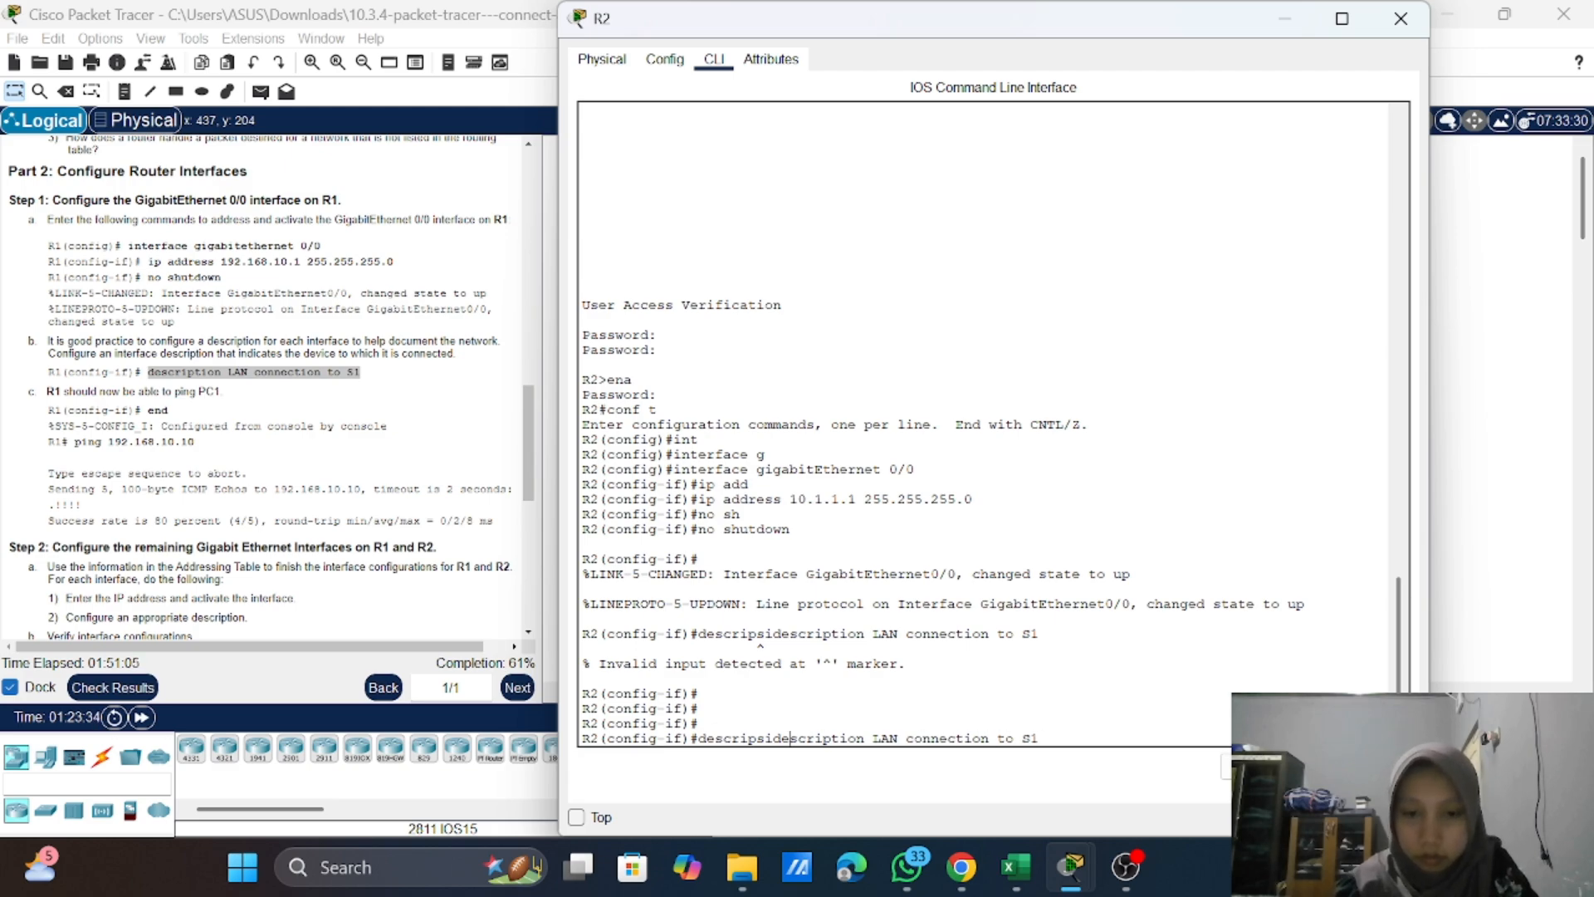
key(BackSpace)
key(BackSpace)
key(BackSpace)
key(BackSpace)
key(BackSpace)
key(BackSpace)
key(BackSpace)
key(BackSpace)
key(BackSpace)
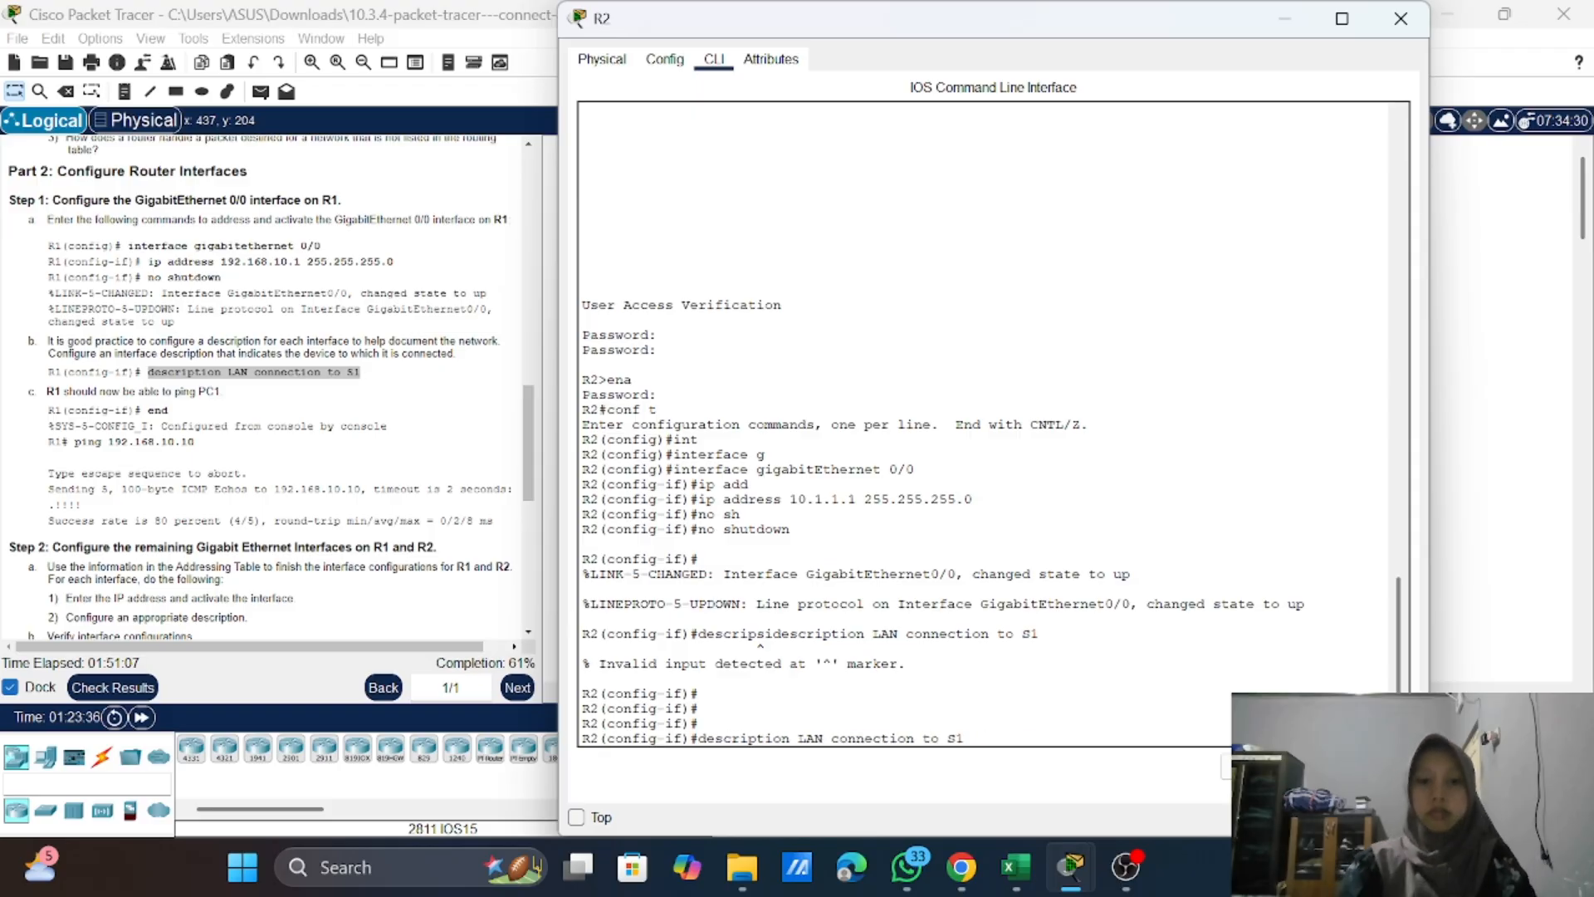
key(Return)
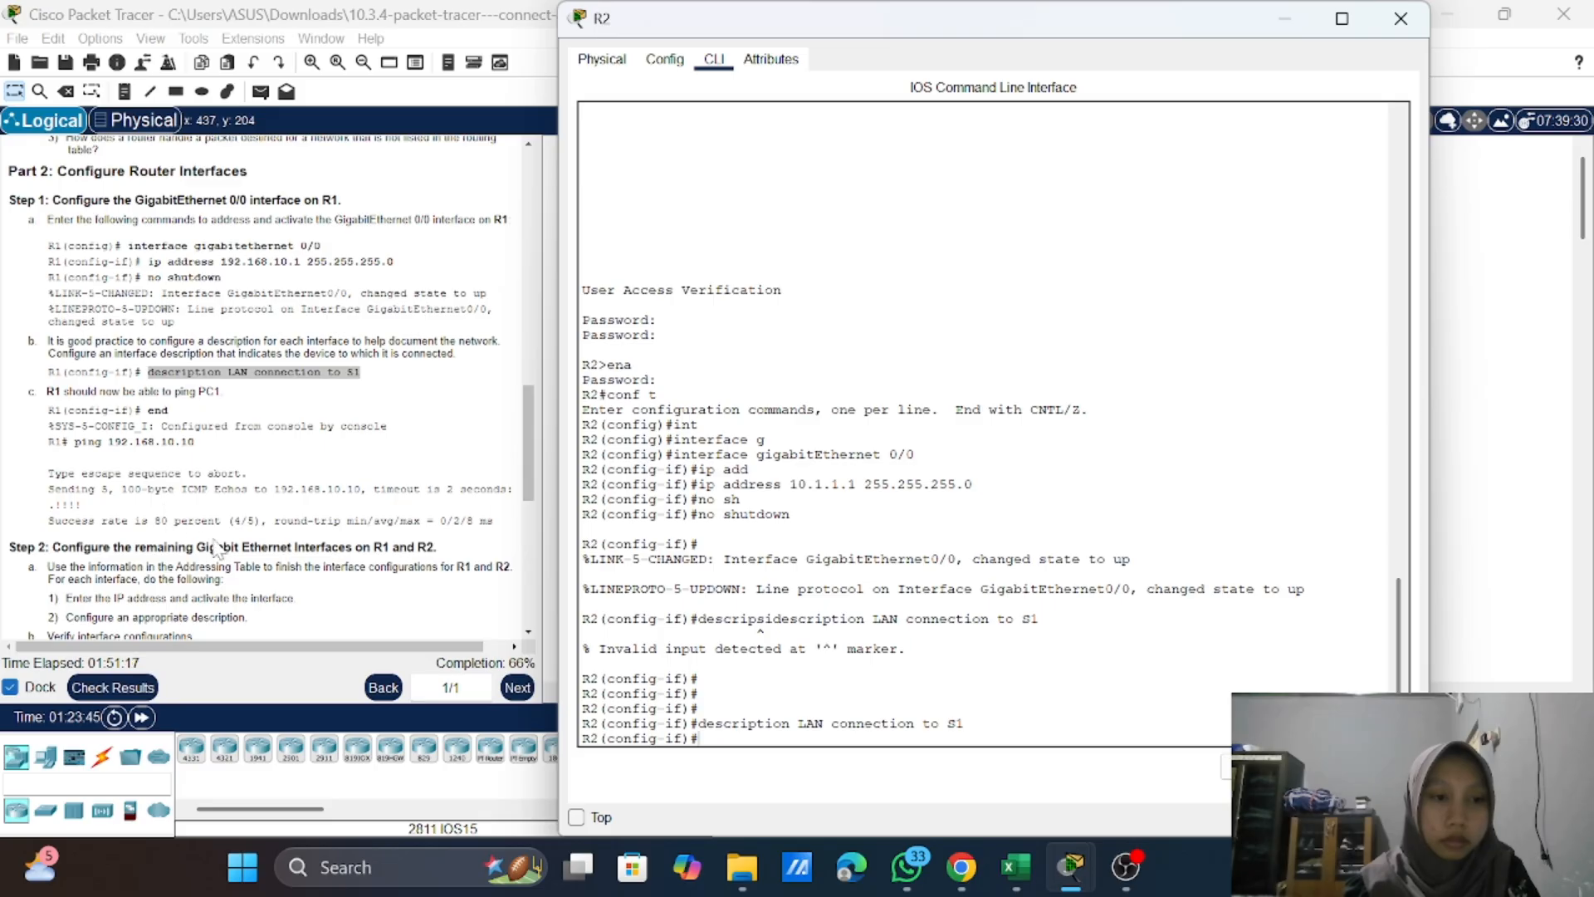
Step: Exit interface and global configuration modes on R2, back to privileged EXEC mode
scroll(218, 548, down, 1)
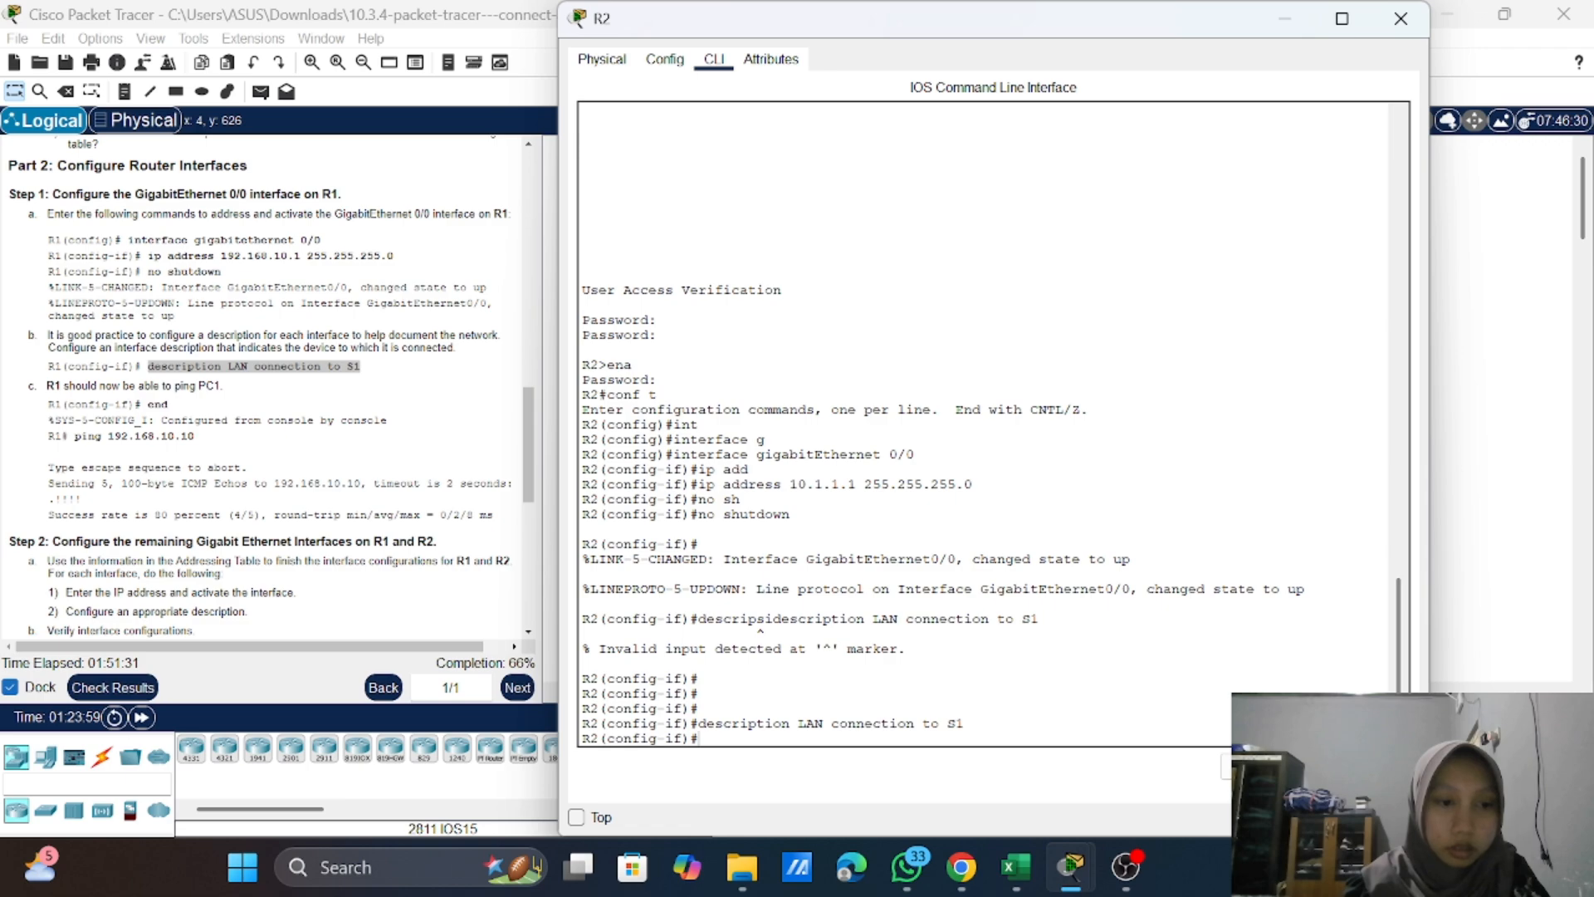
scroll(260, 386, down, 1)
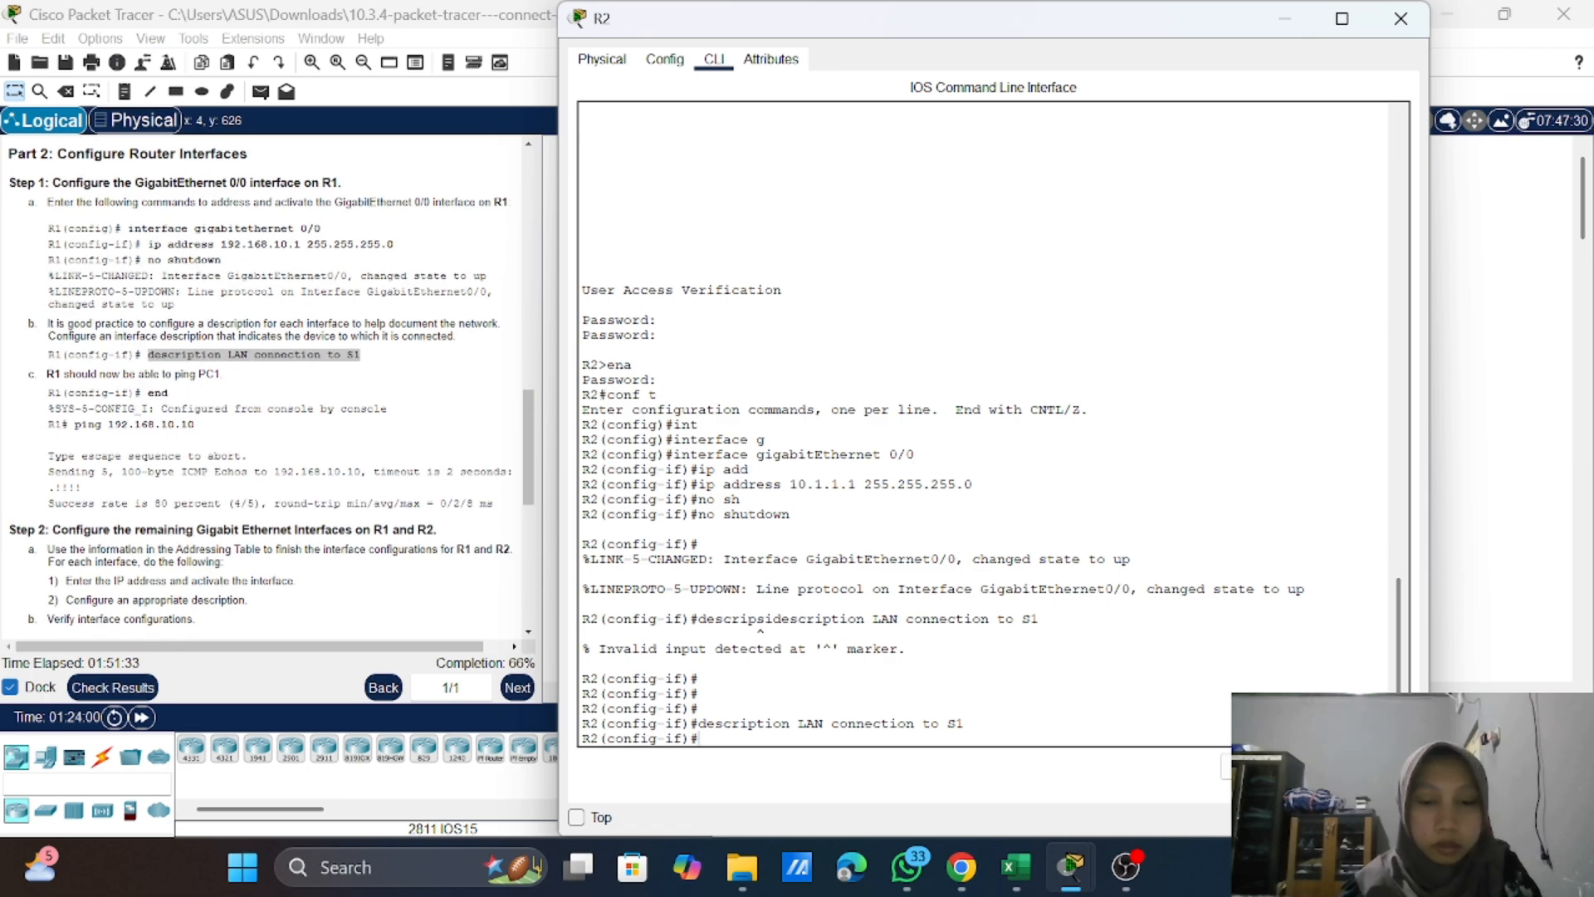
text(ex)
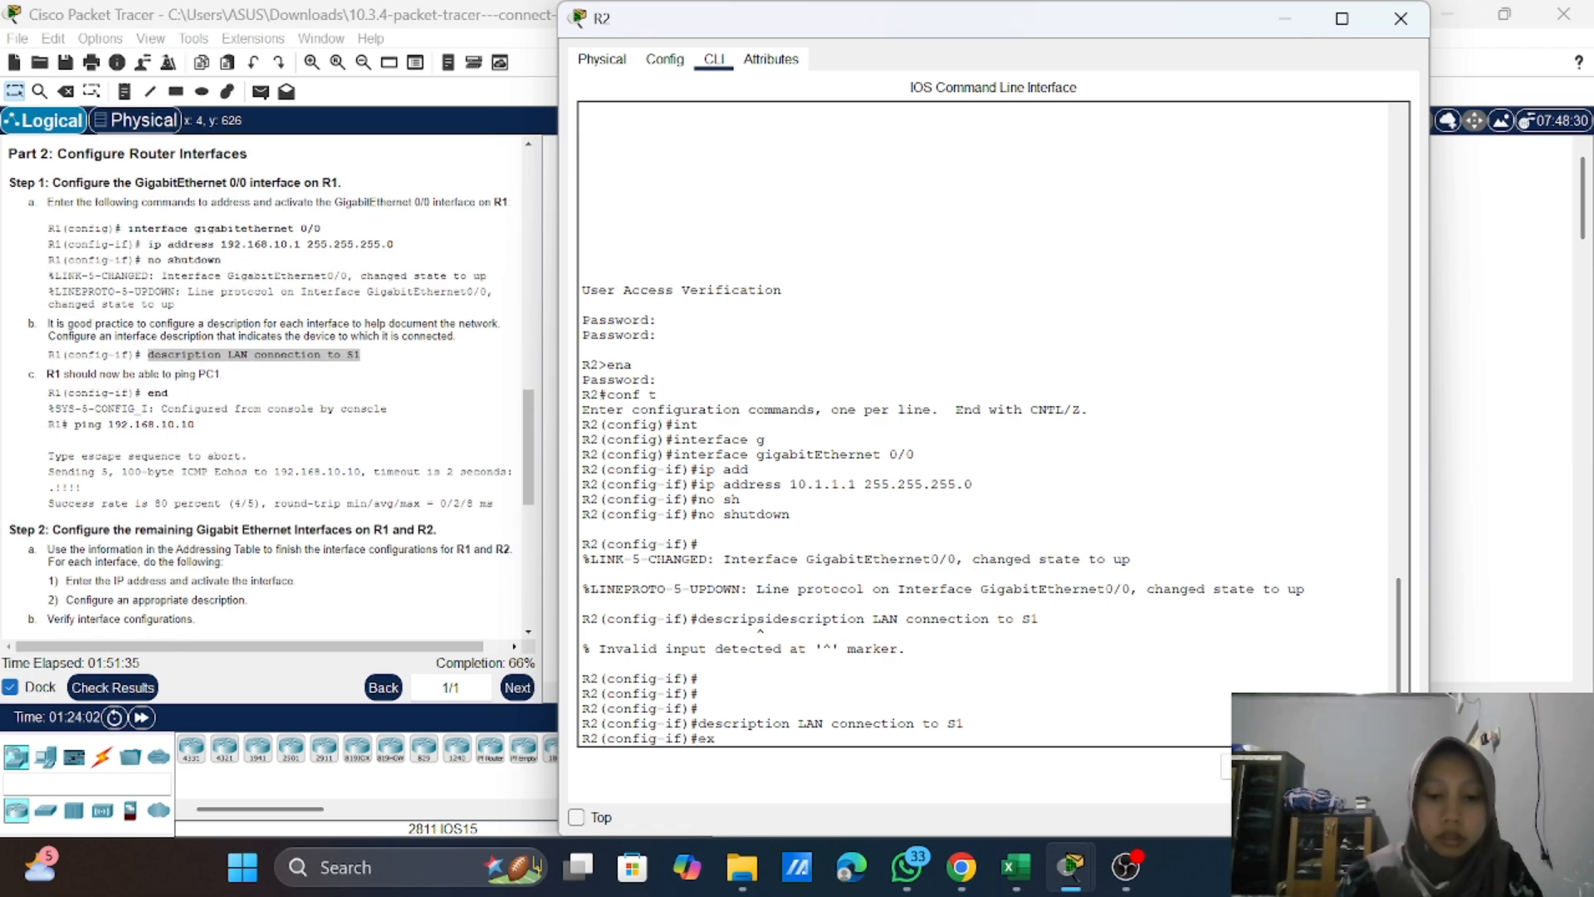
text(it)
key(Return)
text(ex)
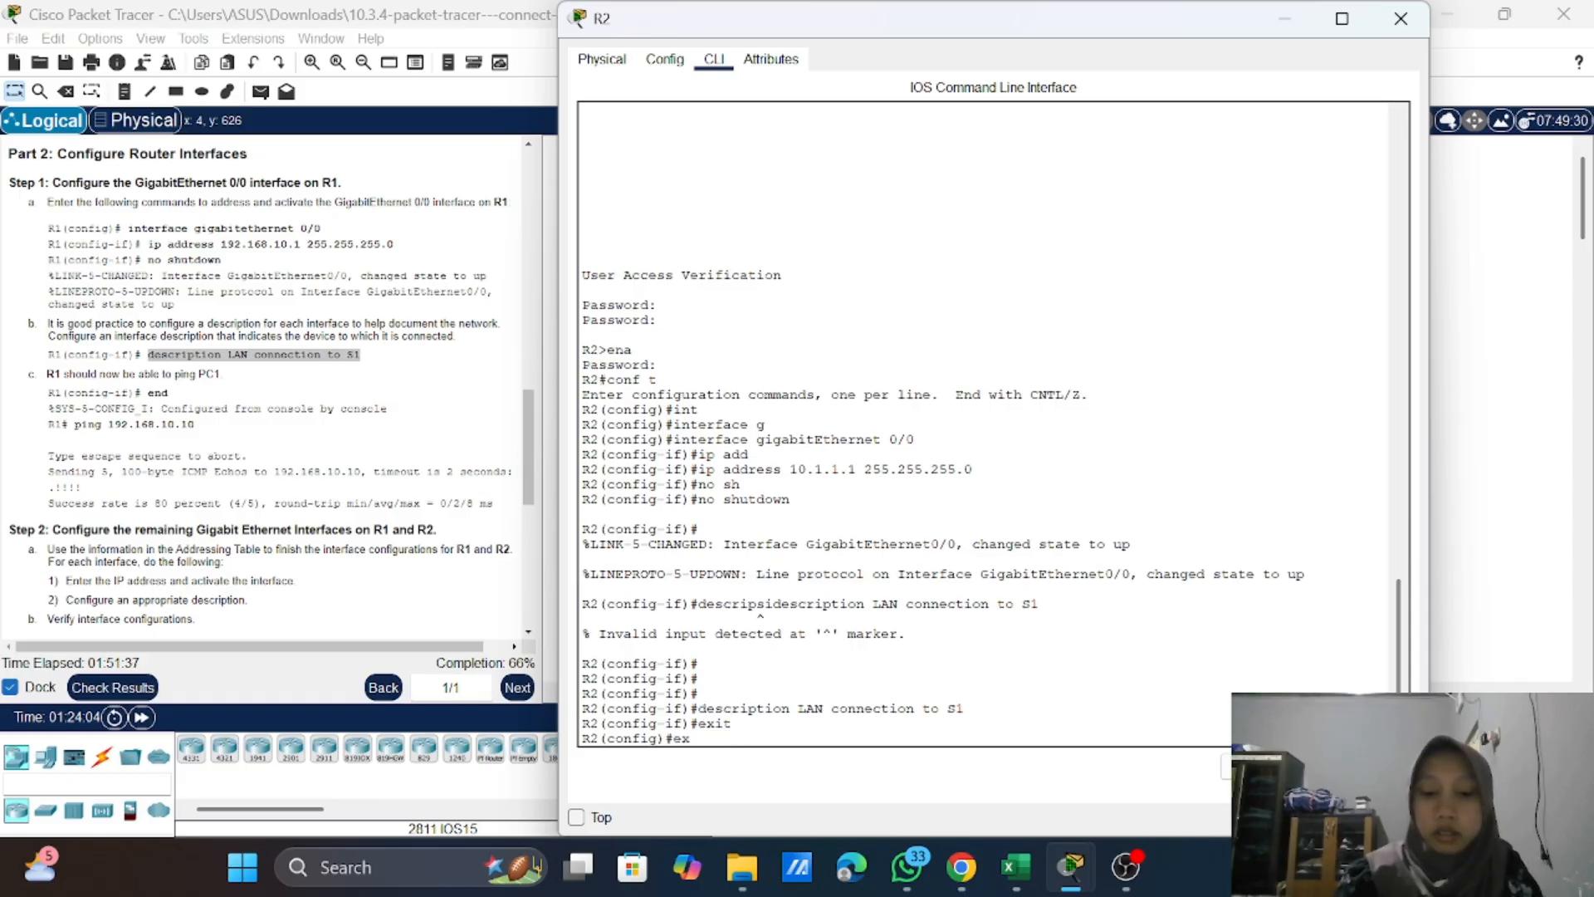
text(it)
key(Return)
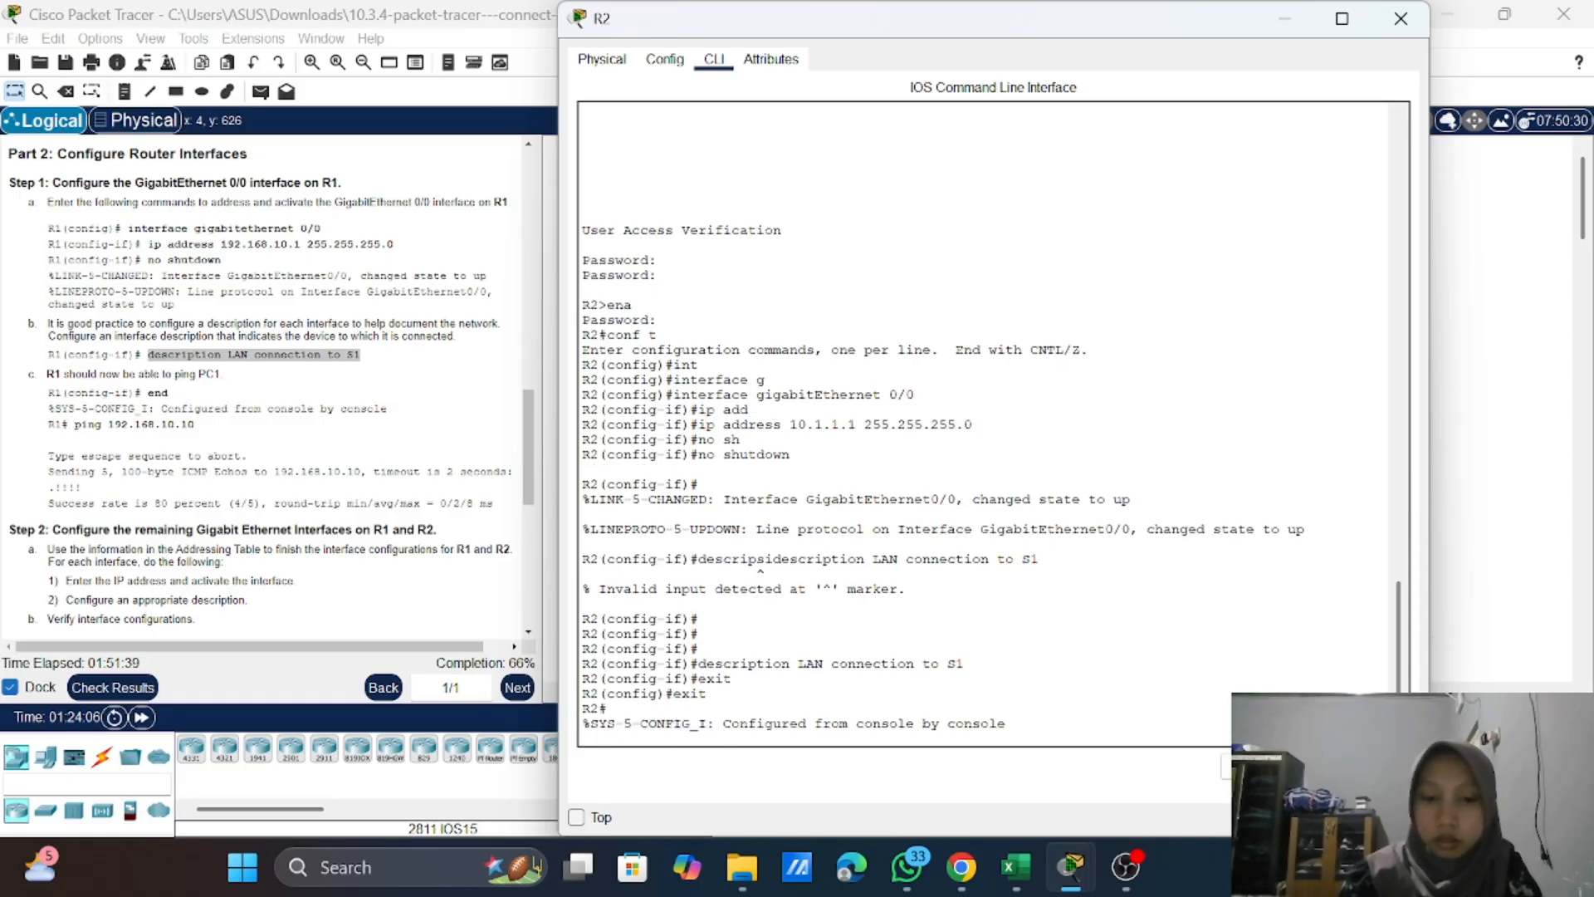
Step: Save R2's running configuration to startup-config with the copy command, accepting the default destination filename
text(copy )
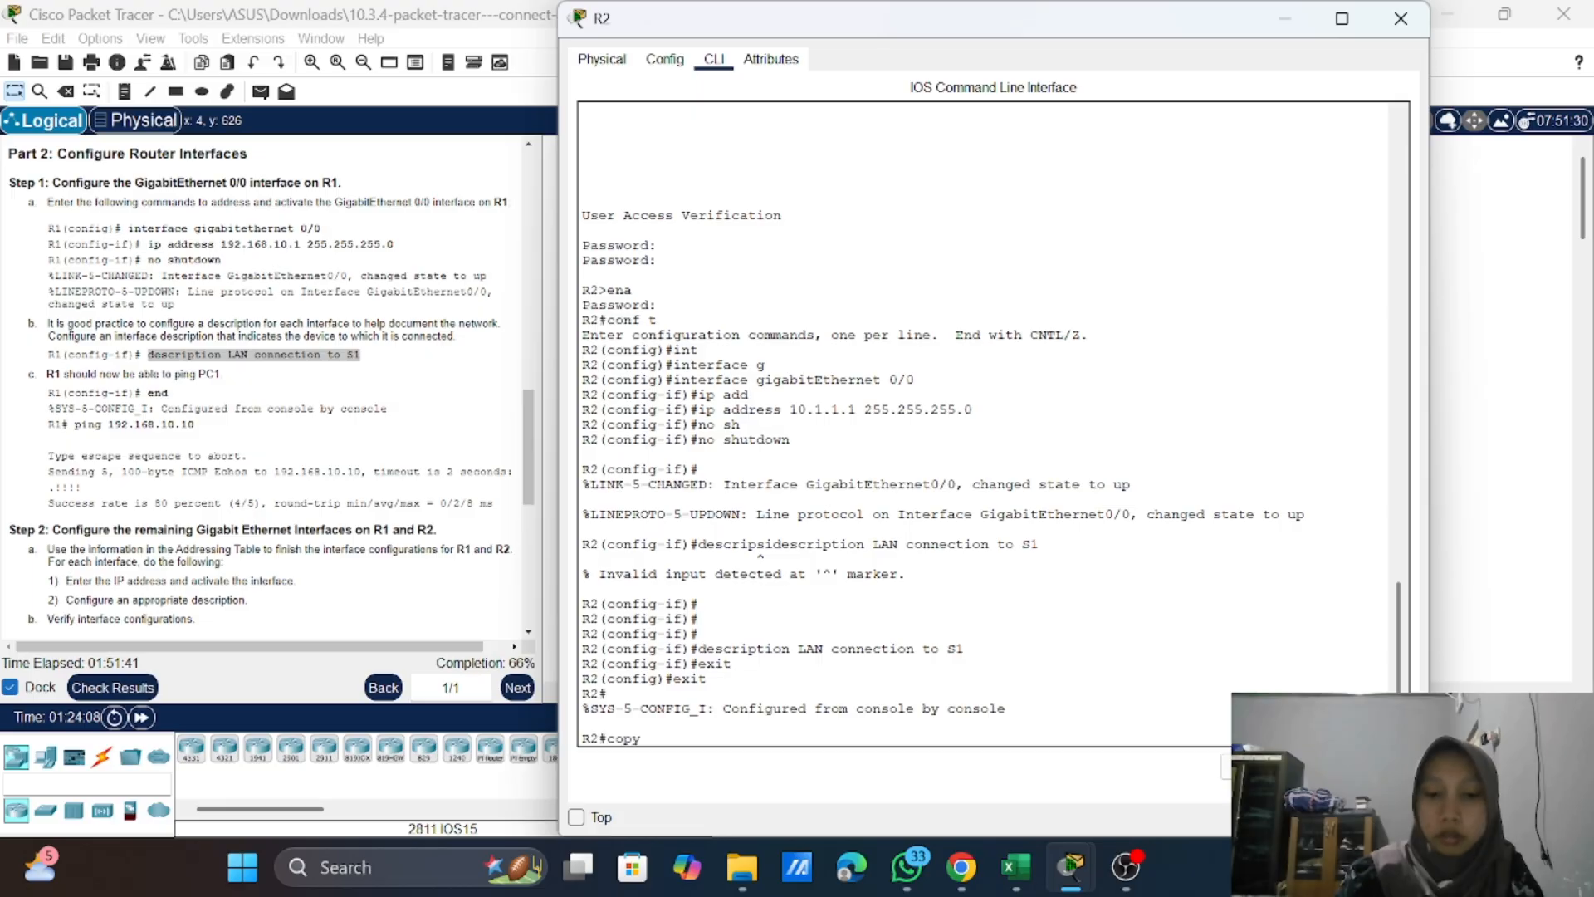
text(r)
key(Tab)
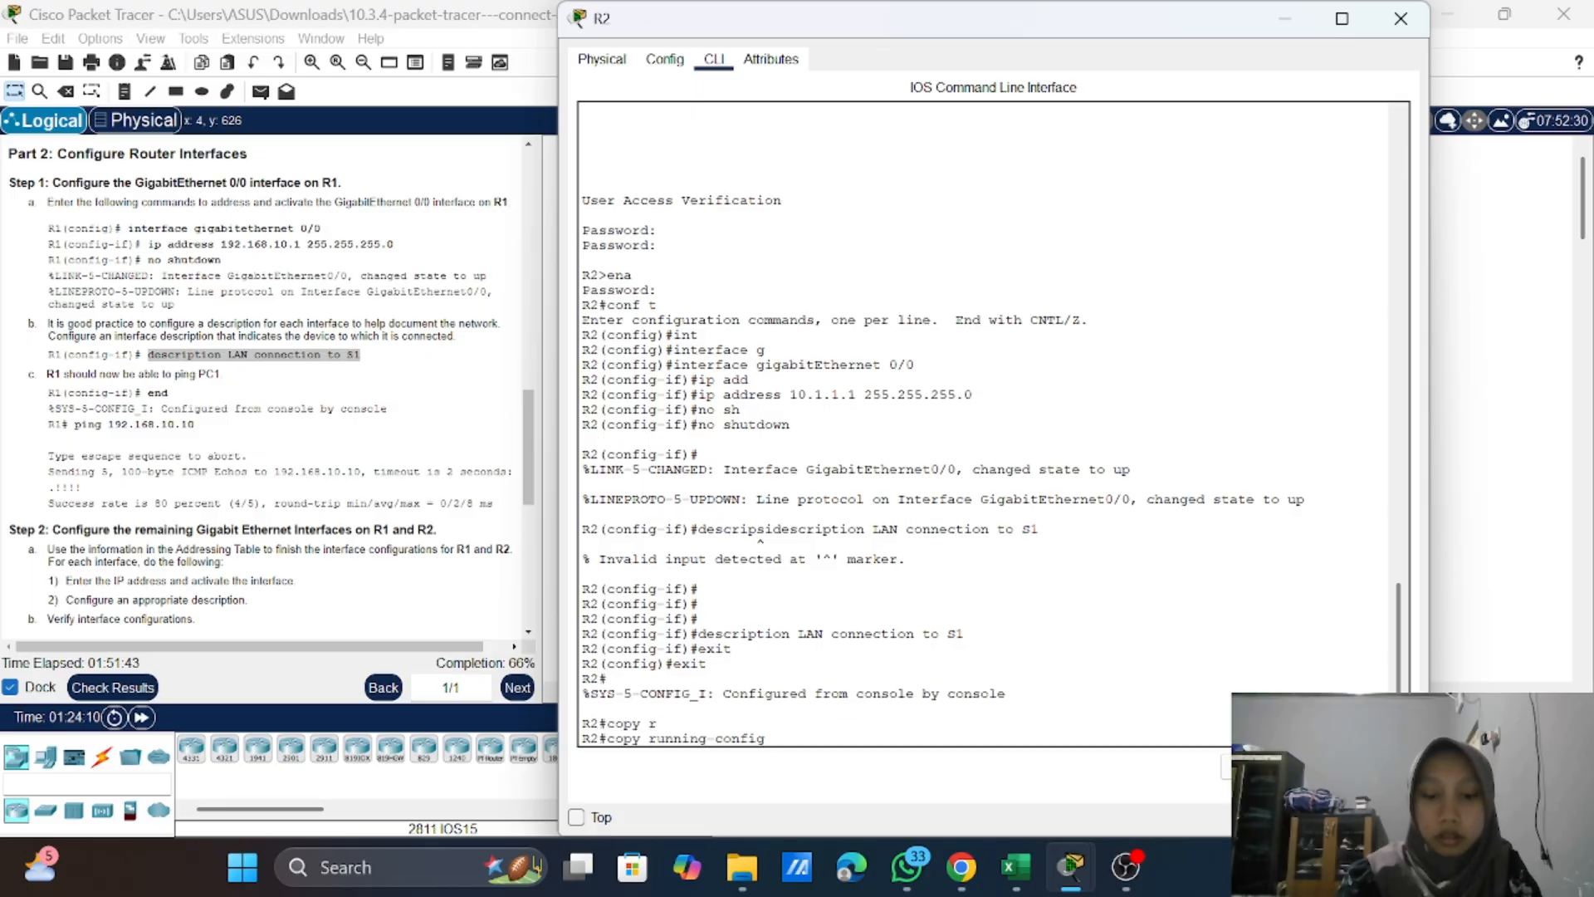
text(st)
key(Tab)
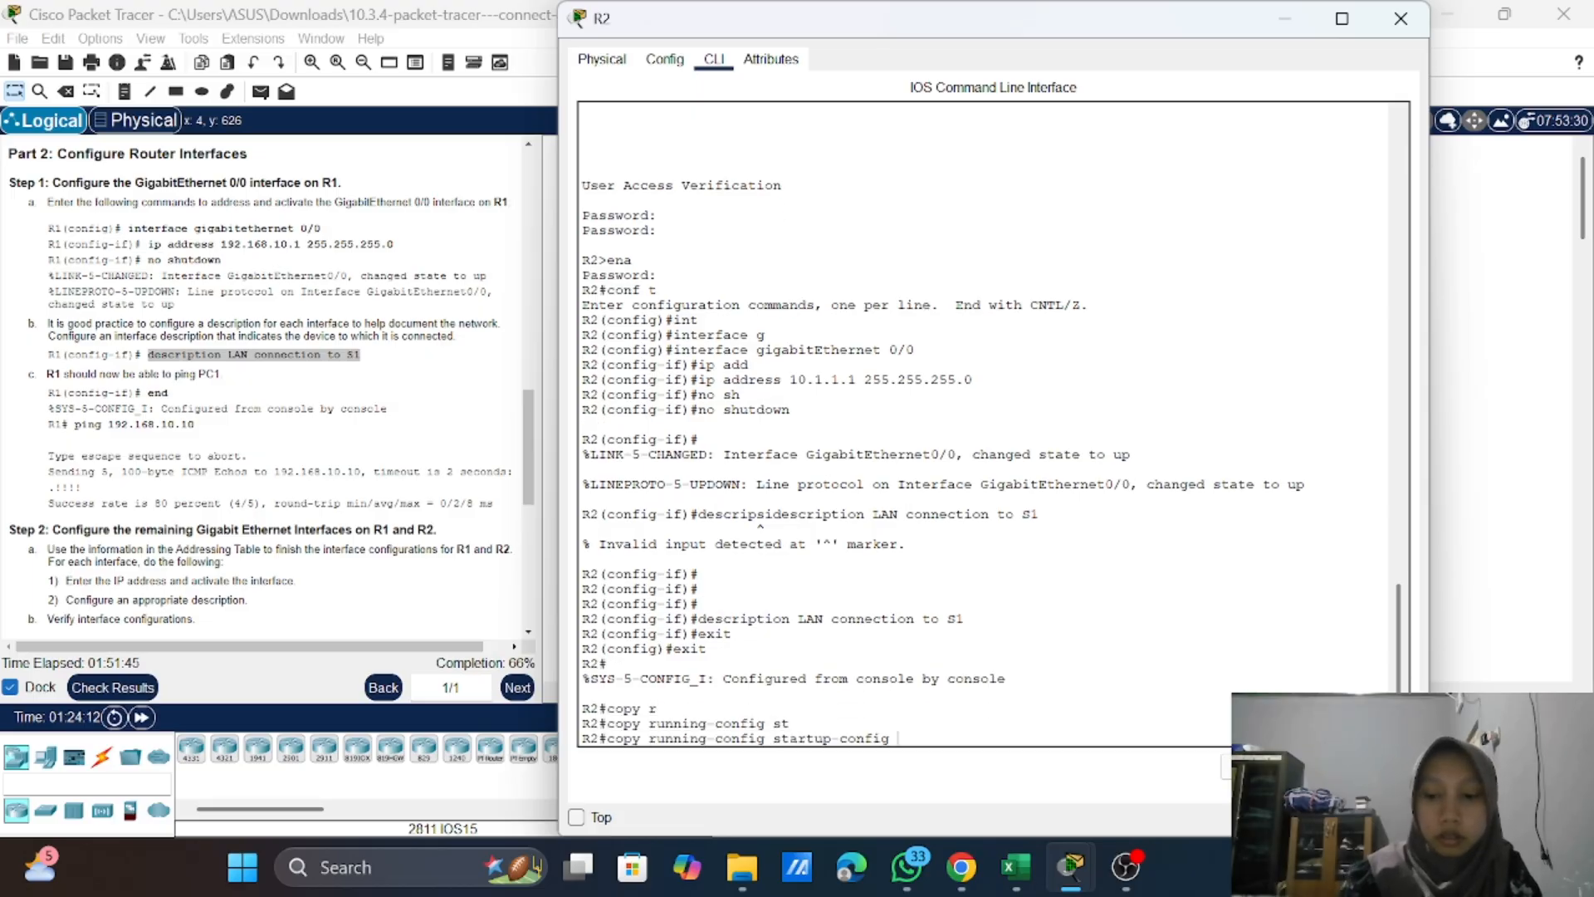
key(Return)
key(Return)
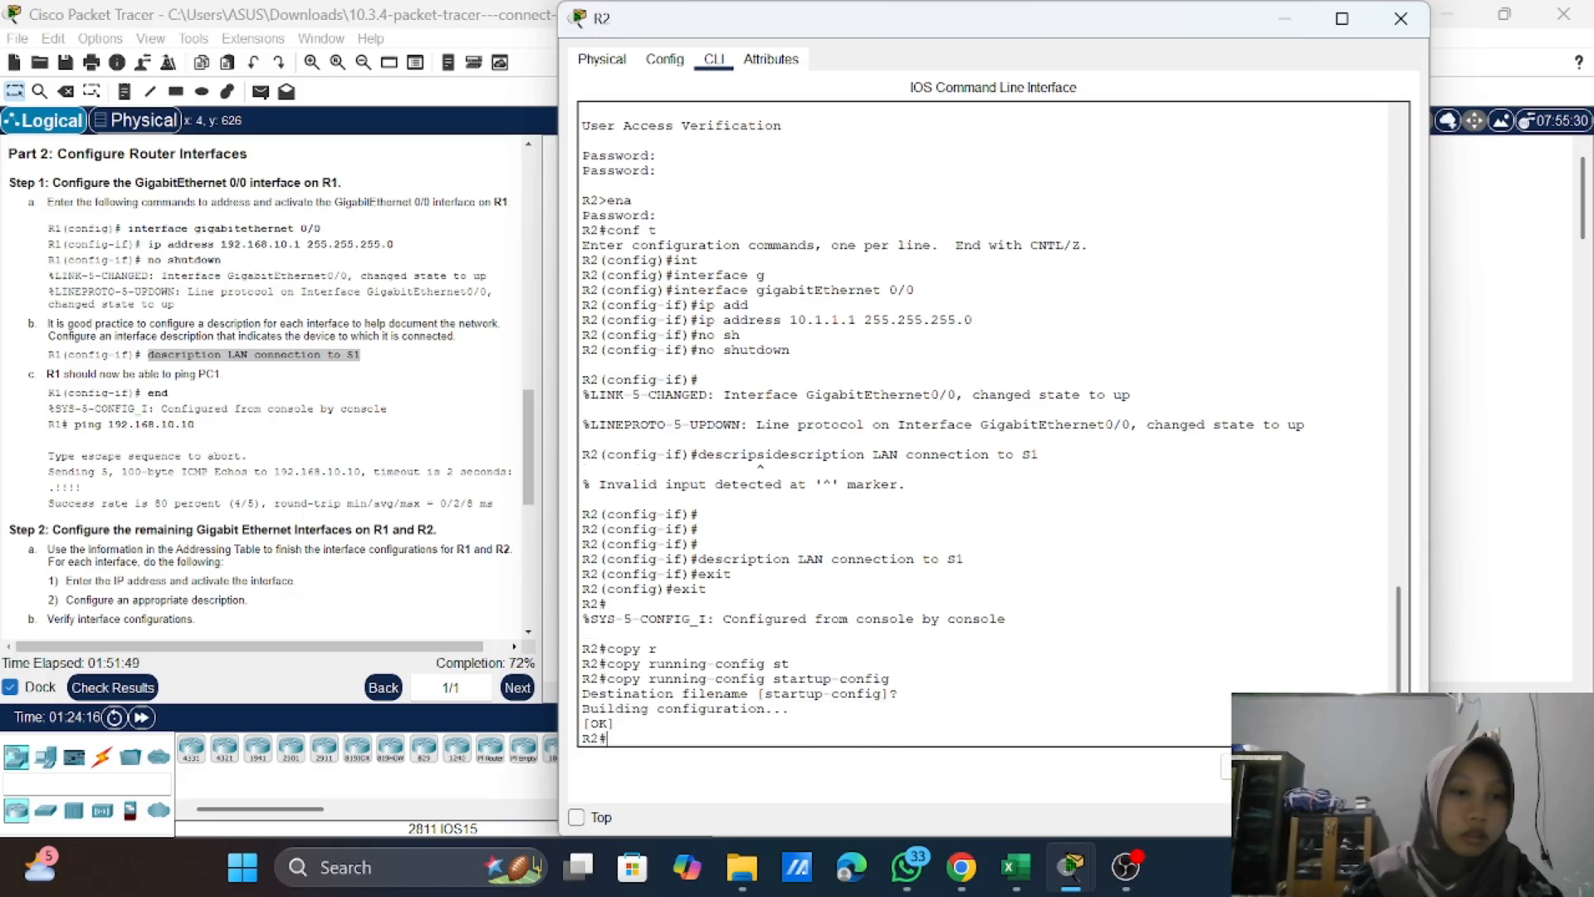
Step: Check the backup instructions in Step 3, close R2's window and begin a copy command on R1's command line
scroll(272, 386, down, 5)
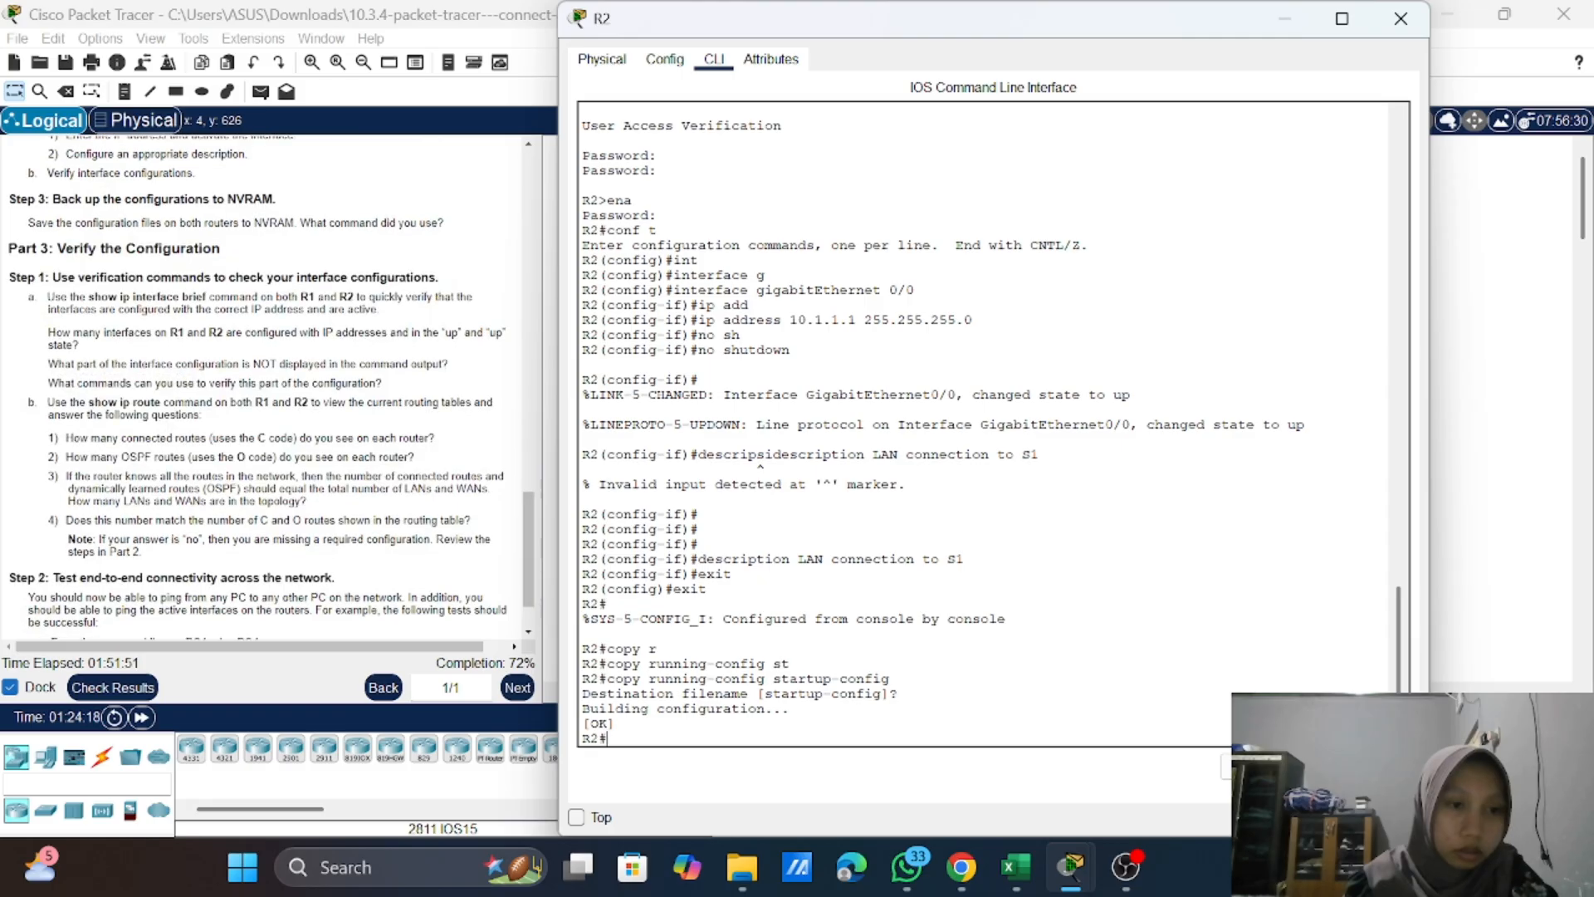
scroll(271, 386, down, 1)
scroll(272, 386, up, 3)
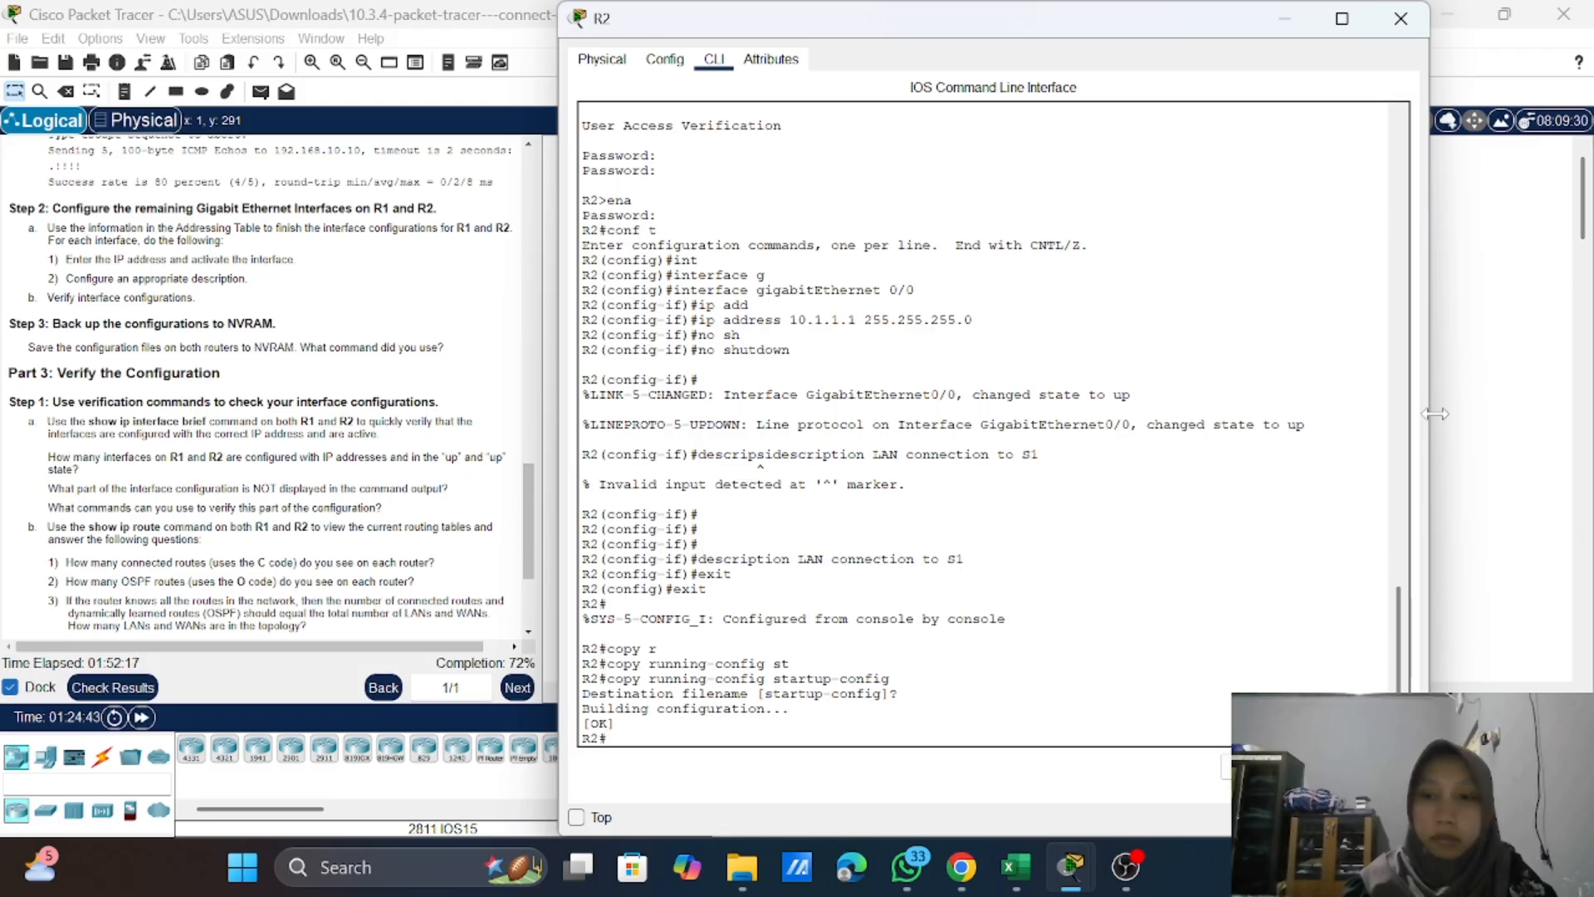
click(1401, 18)
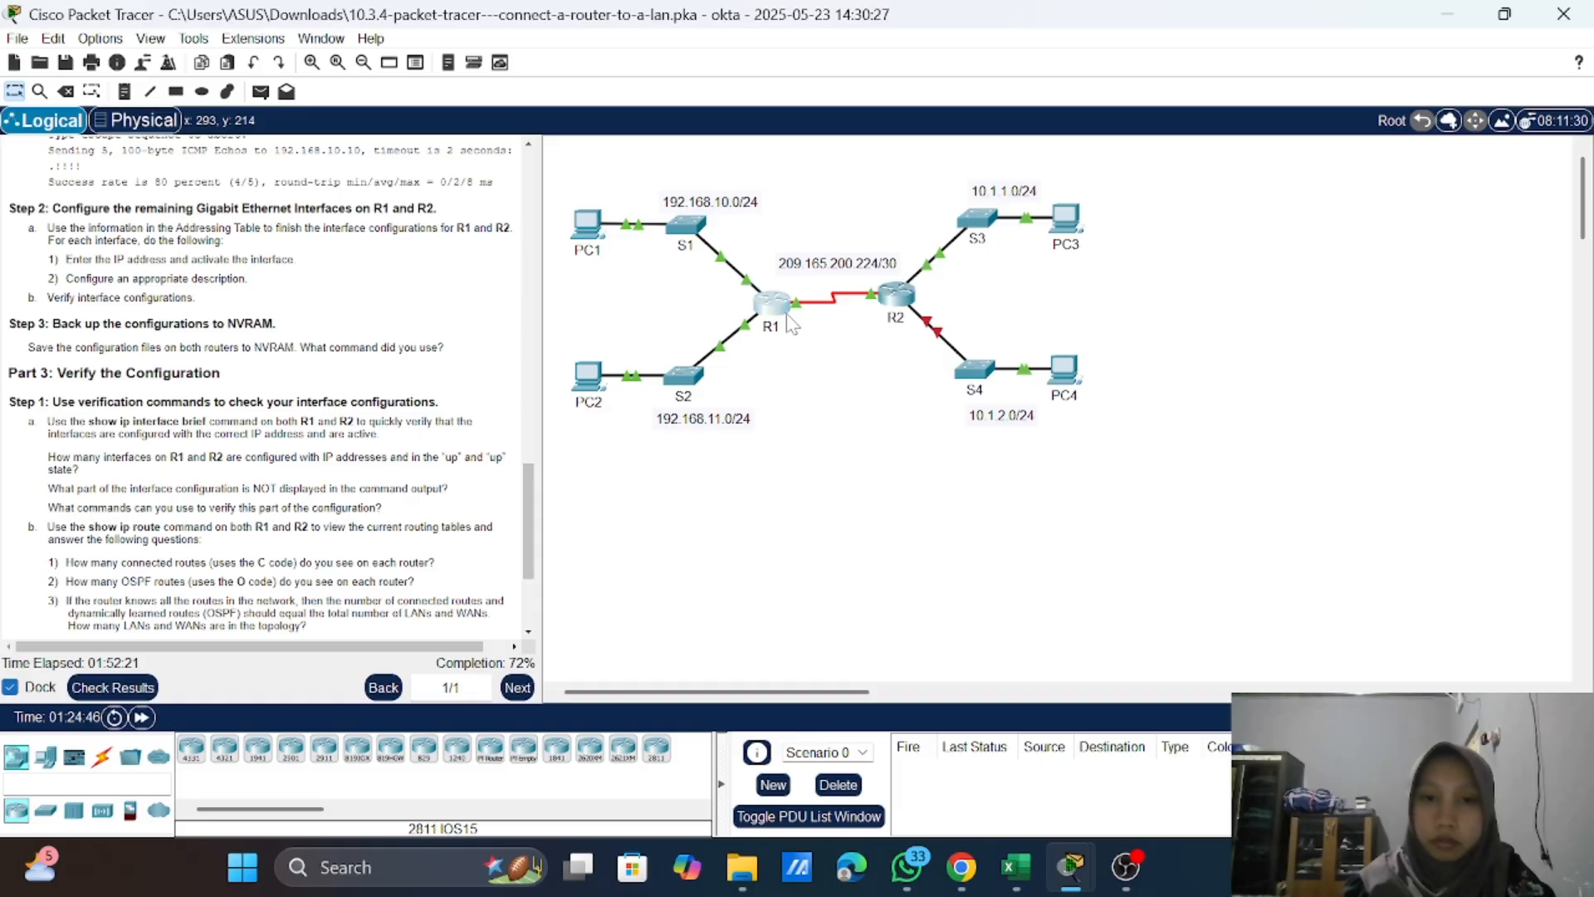
click(772, 304)
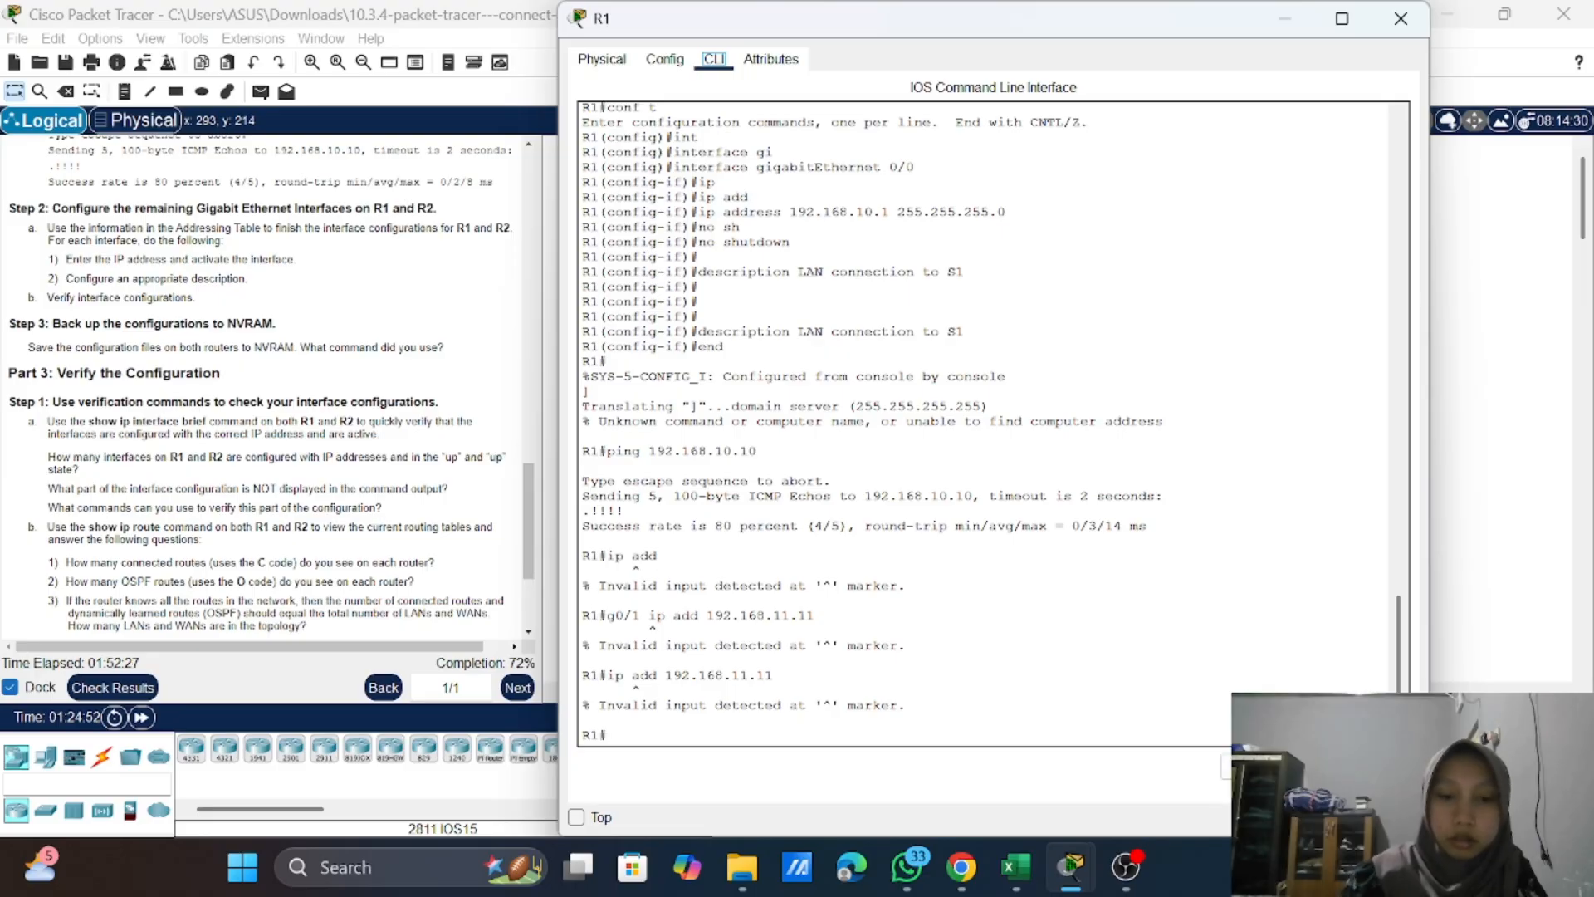
text(cop)
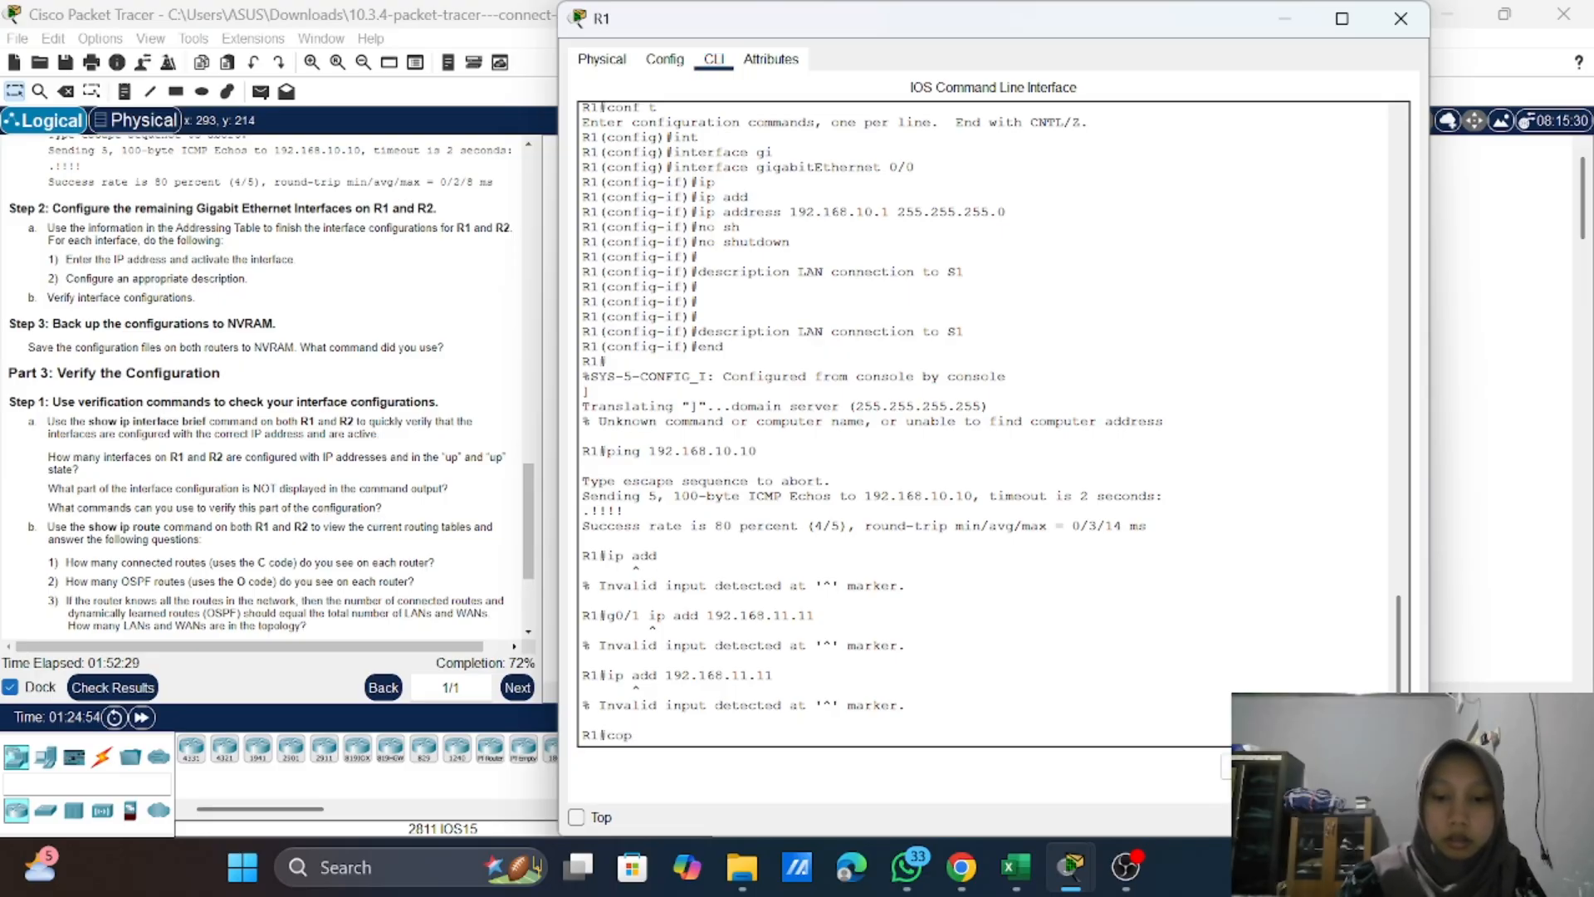
text(u run)
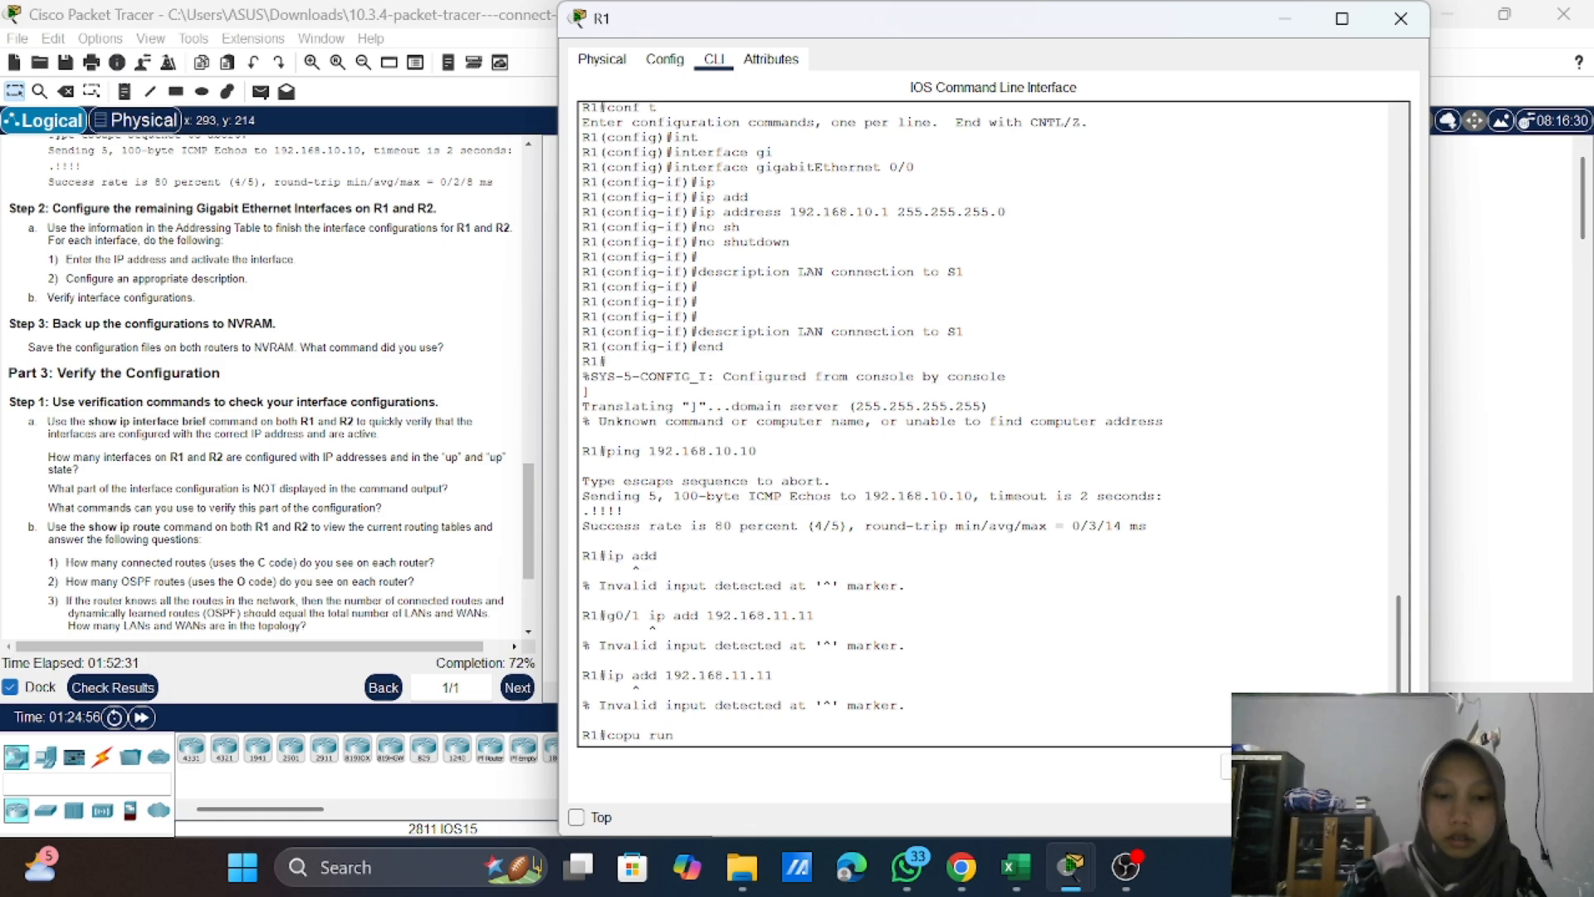
key(Tab)
text(st)
key(Tab)
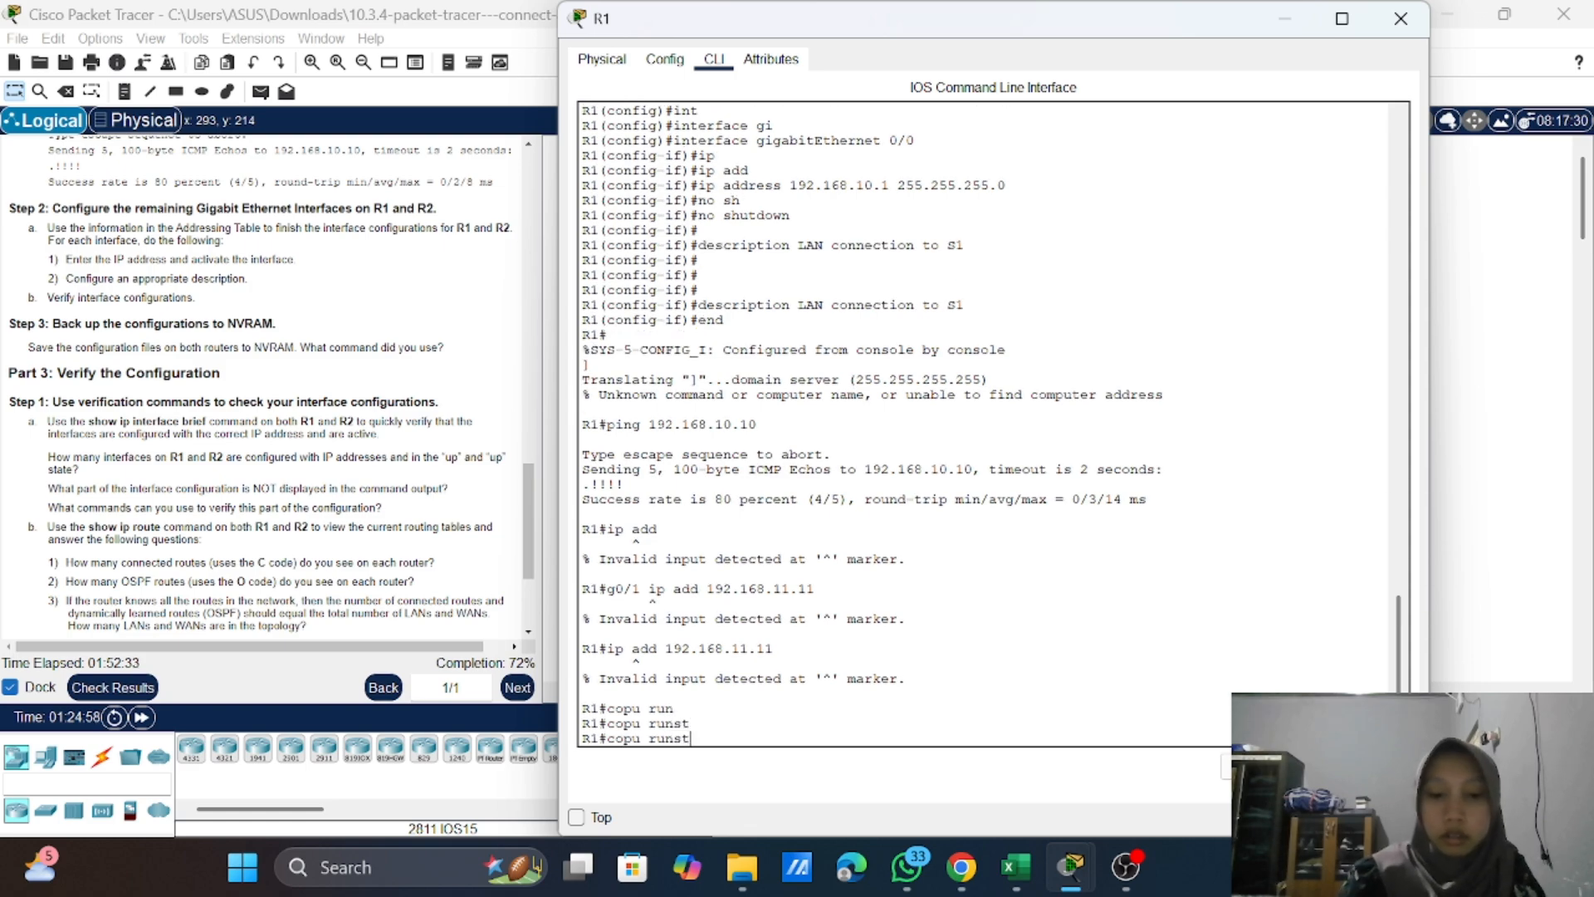
key(BackSpace)
key(BackSpace)
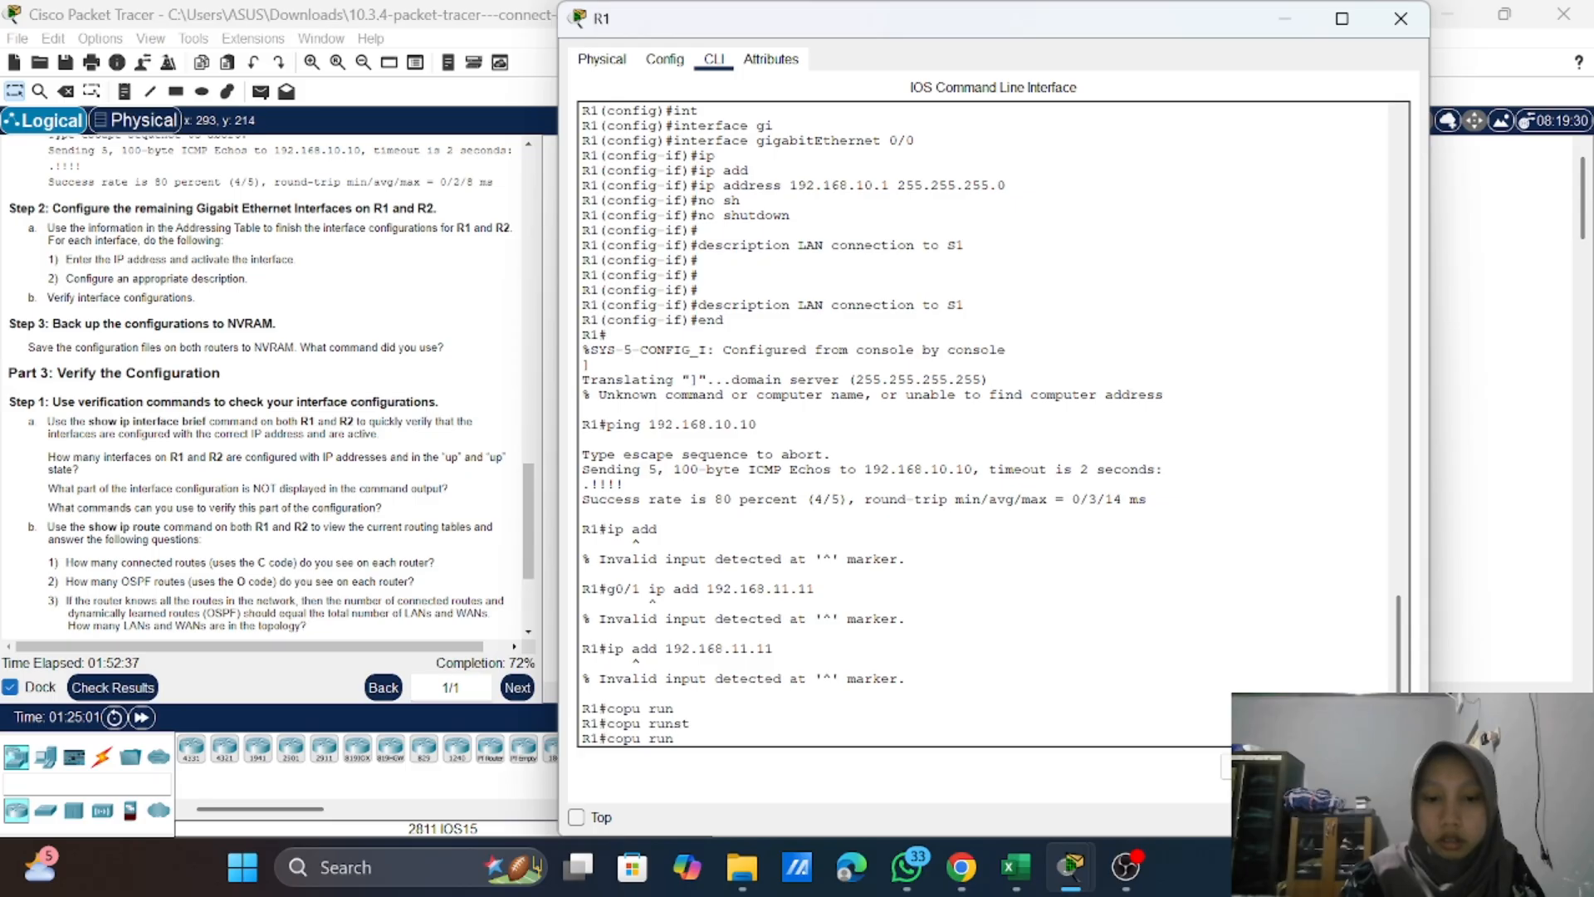
mouse_move(1017, 867)
key(BackSpace)
key(BackSpace)
key(BackSpace)
key(BackSpace)
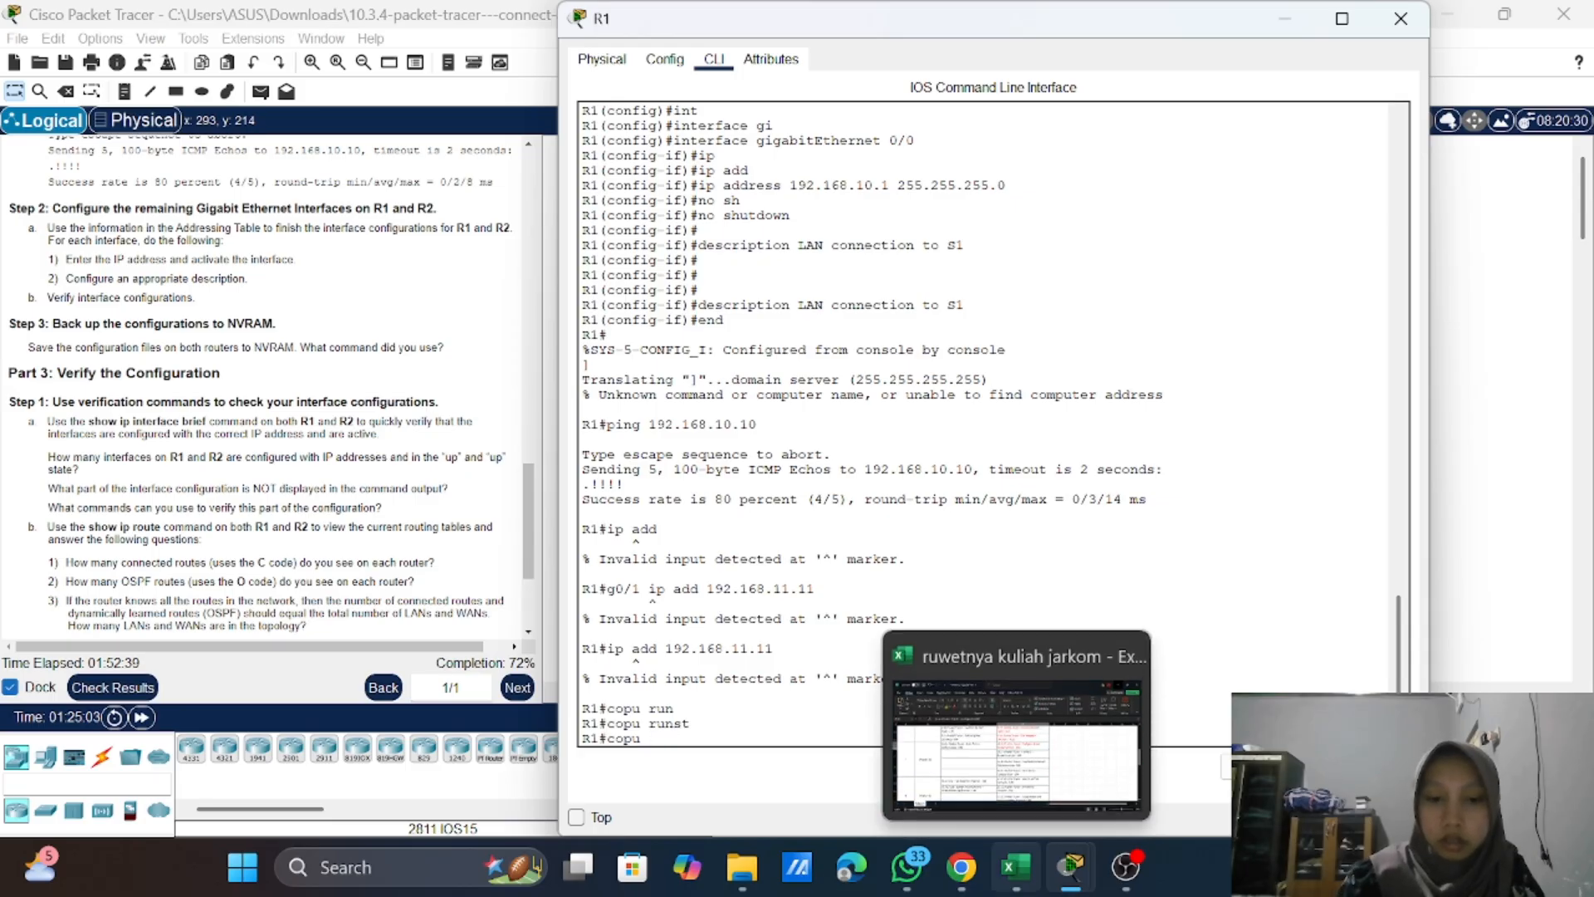
key(BackSpace)
key(BackSpace)
Step: Complete "copy running-config startup-config" on R1 and accept the default destination filename
text(py r)
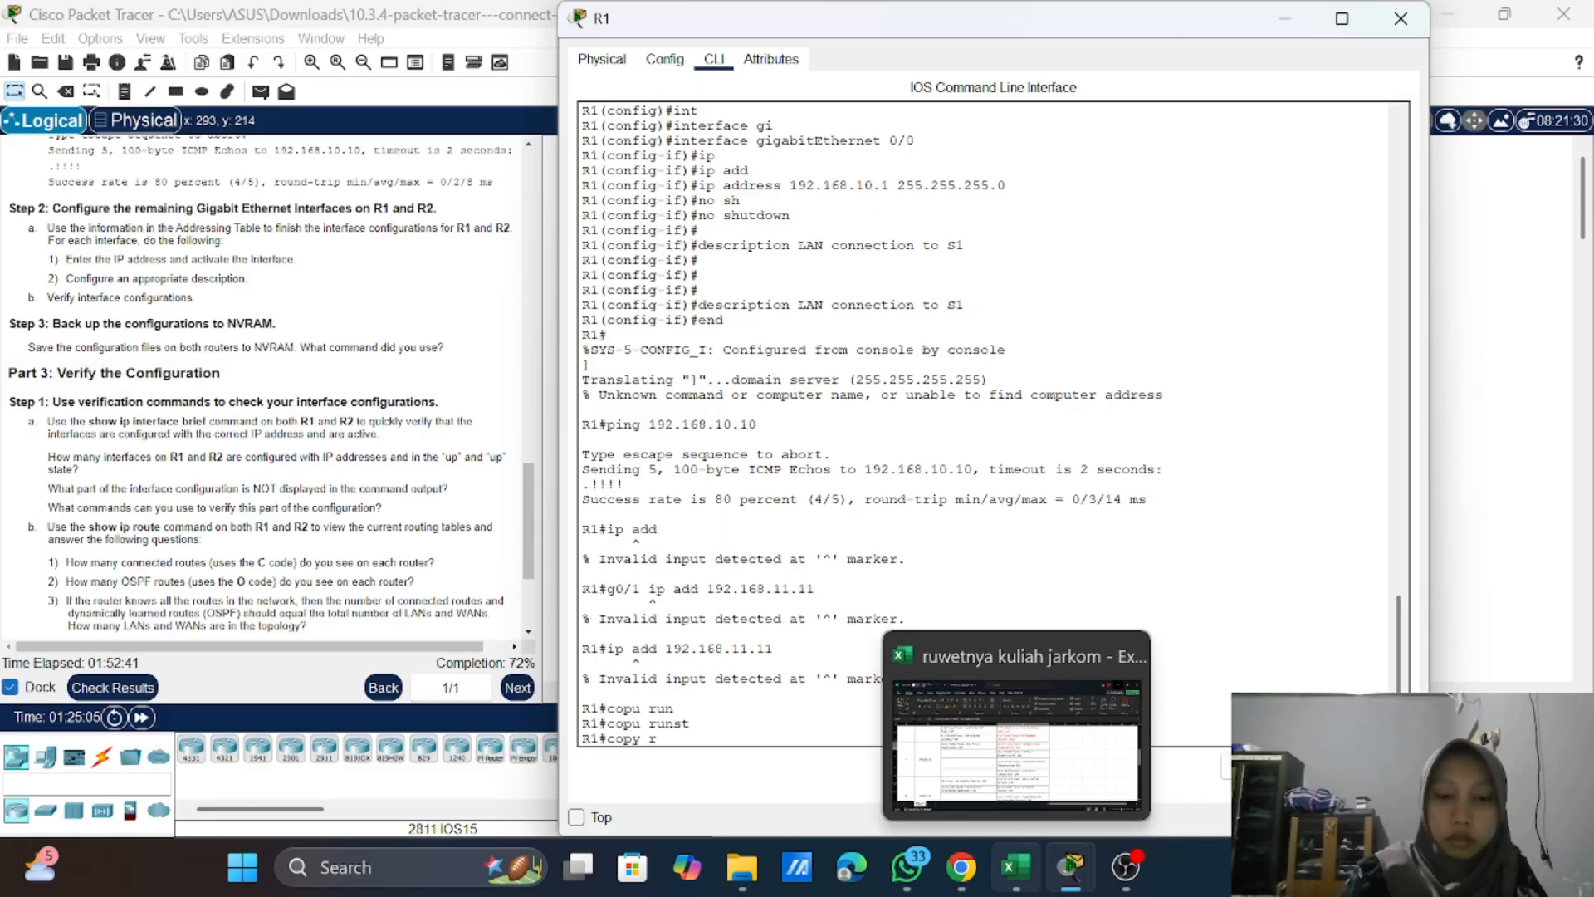
key(Tab)
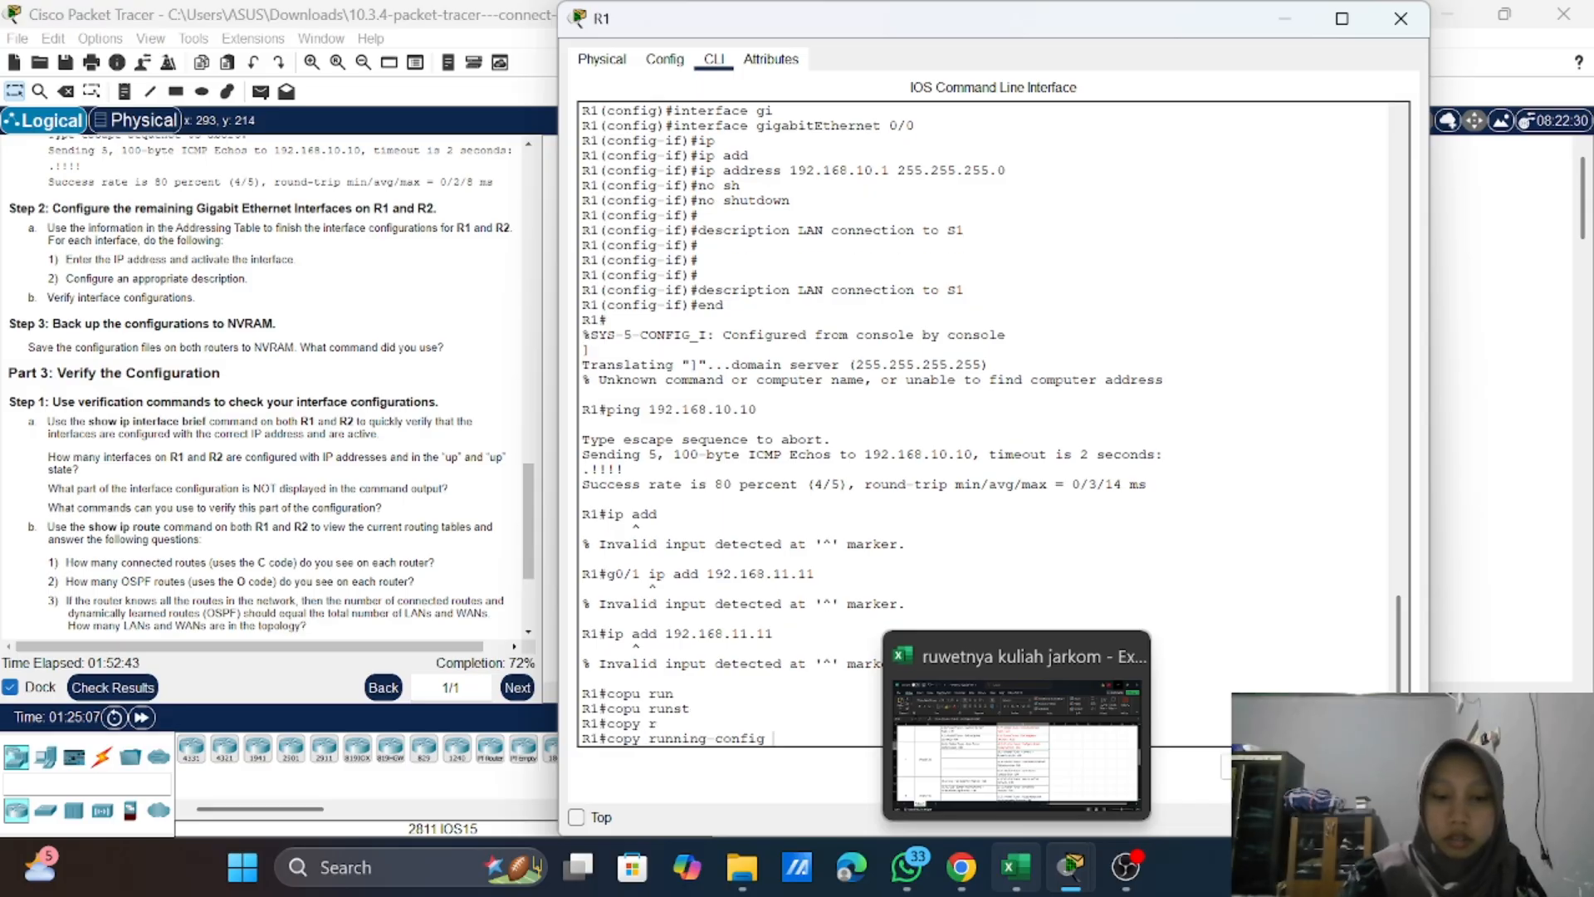
text(s)
key(Tab)
text(t)
key(Tab)
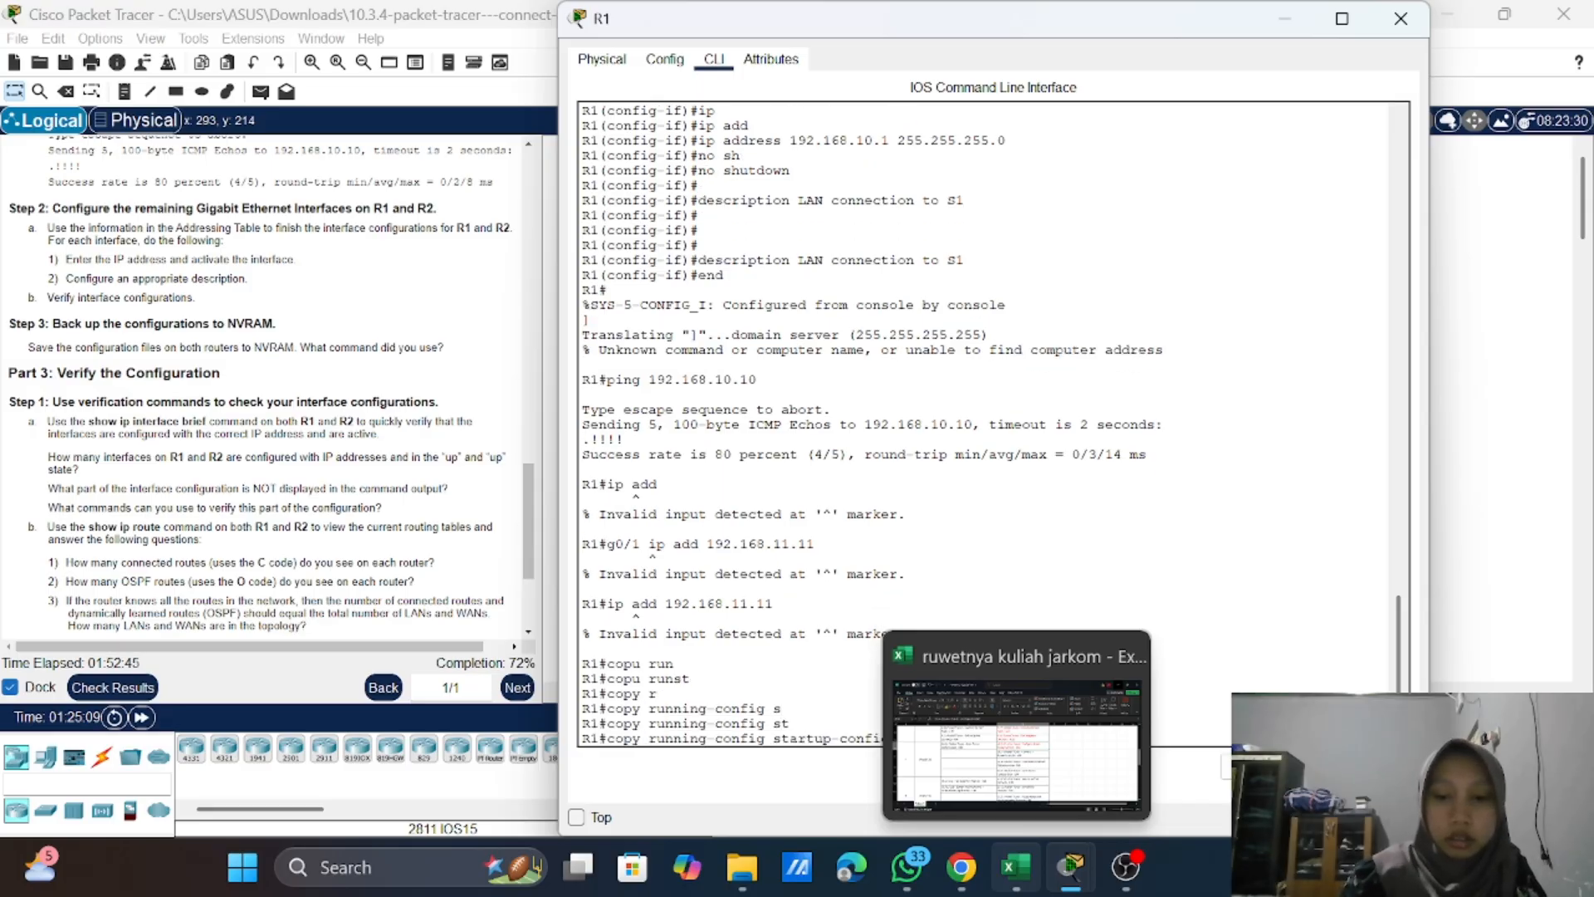
key(Return)
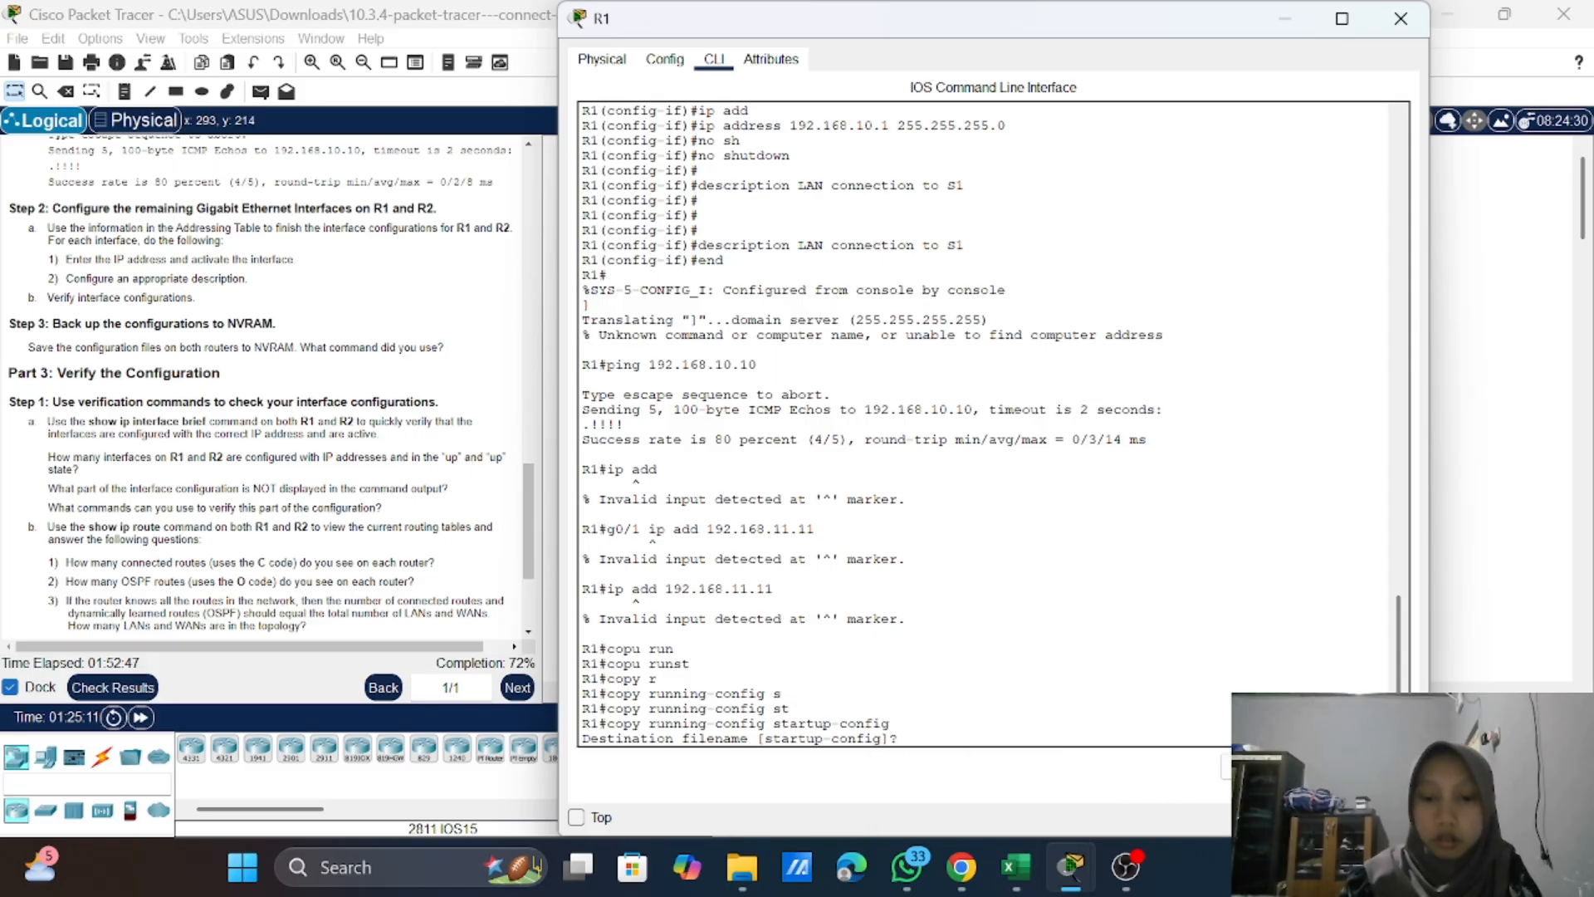
key(Return)
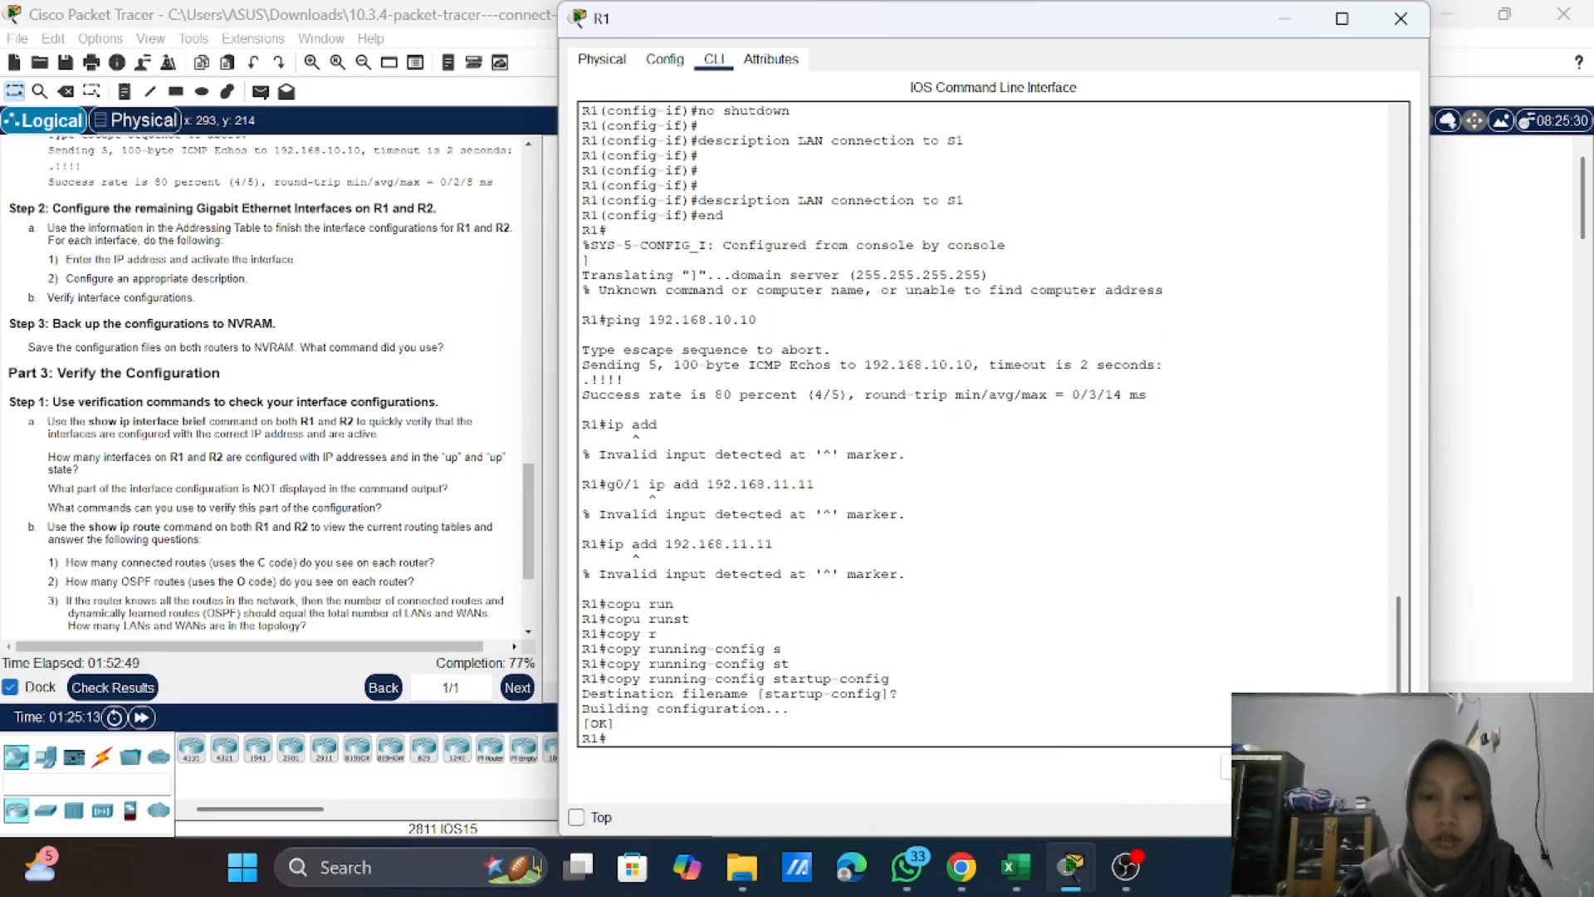
Step: Review the Part 3 verification instructions, then return to R1's command line and push the old output away with blank prompts
click(1283, 18)
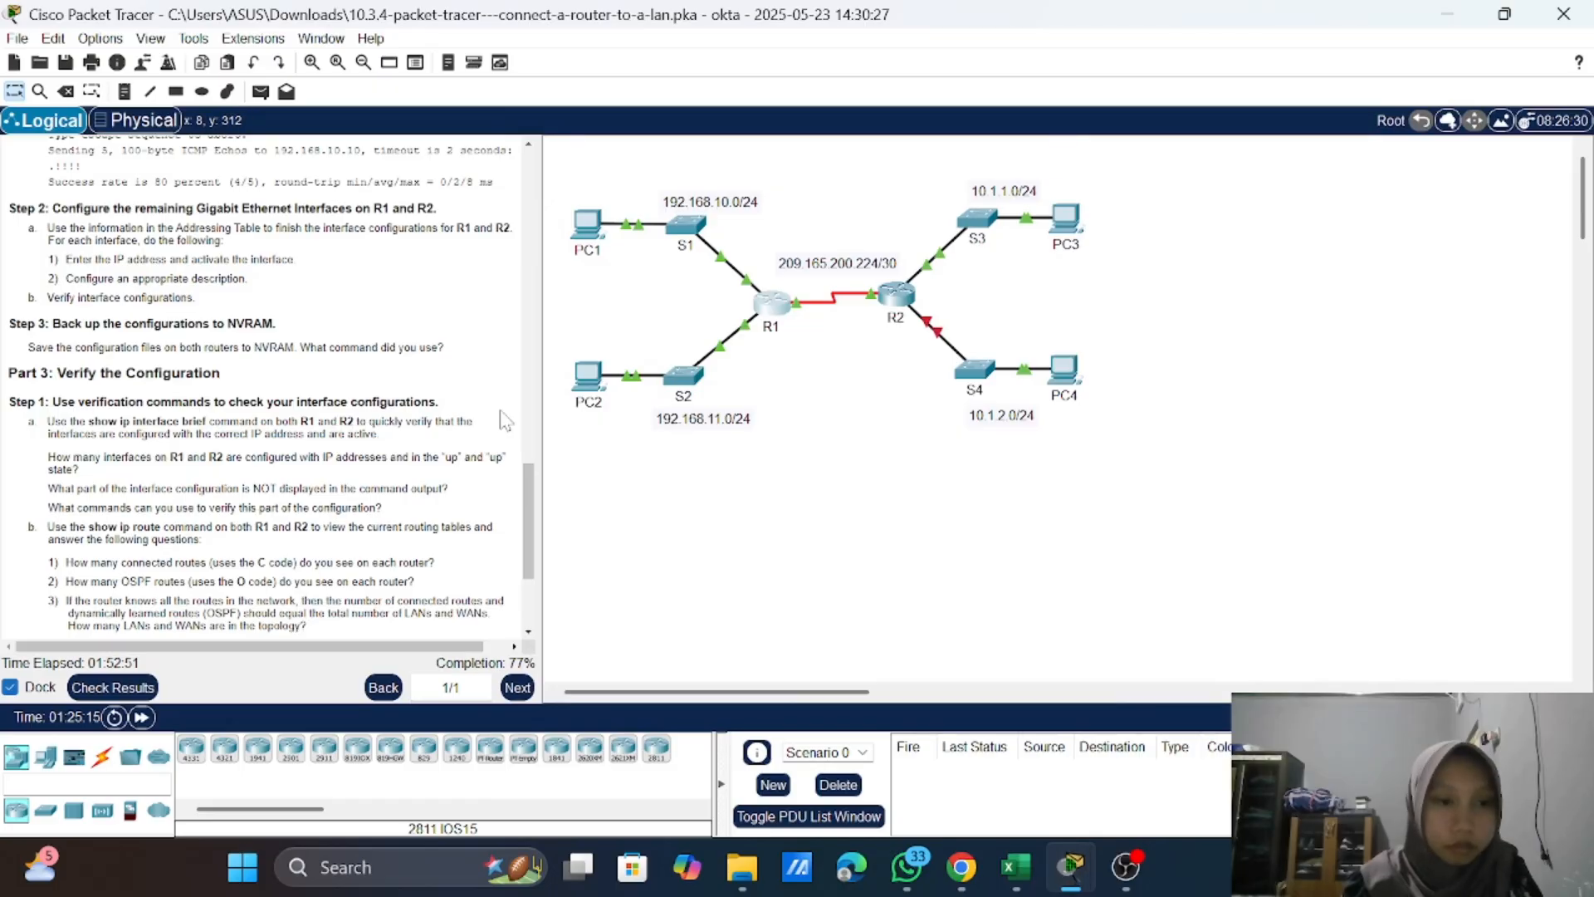
scroll(231, 453, down, 3)
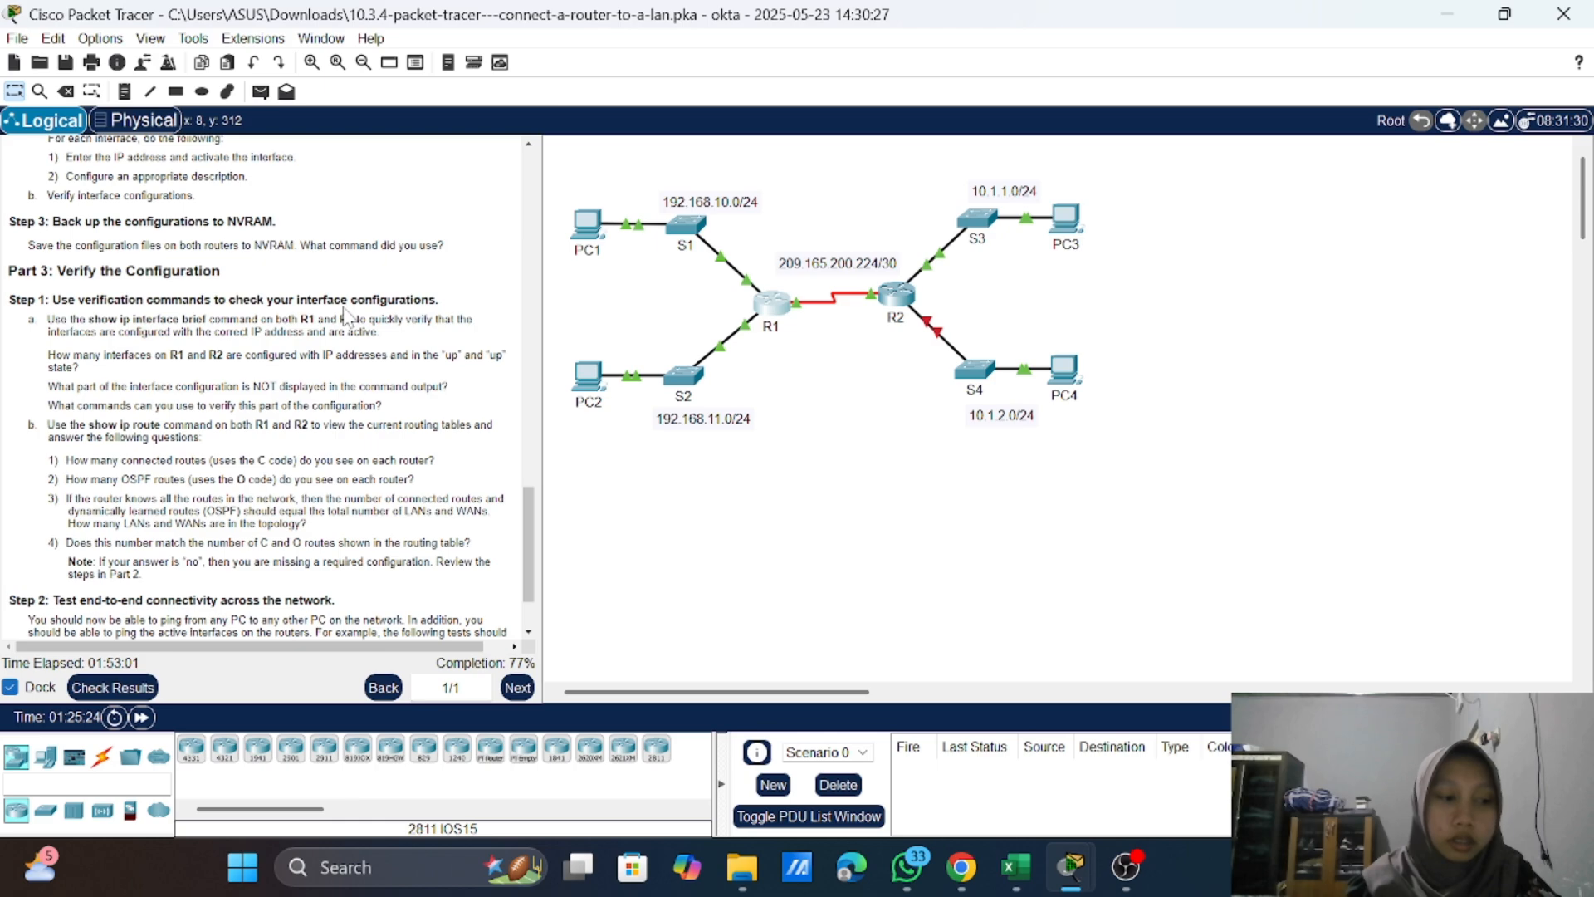
click(768, 314)
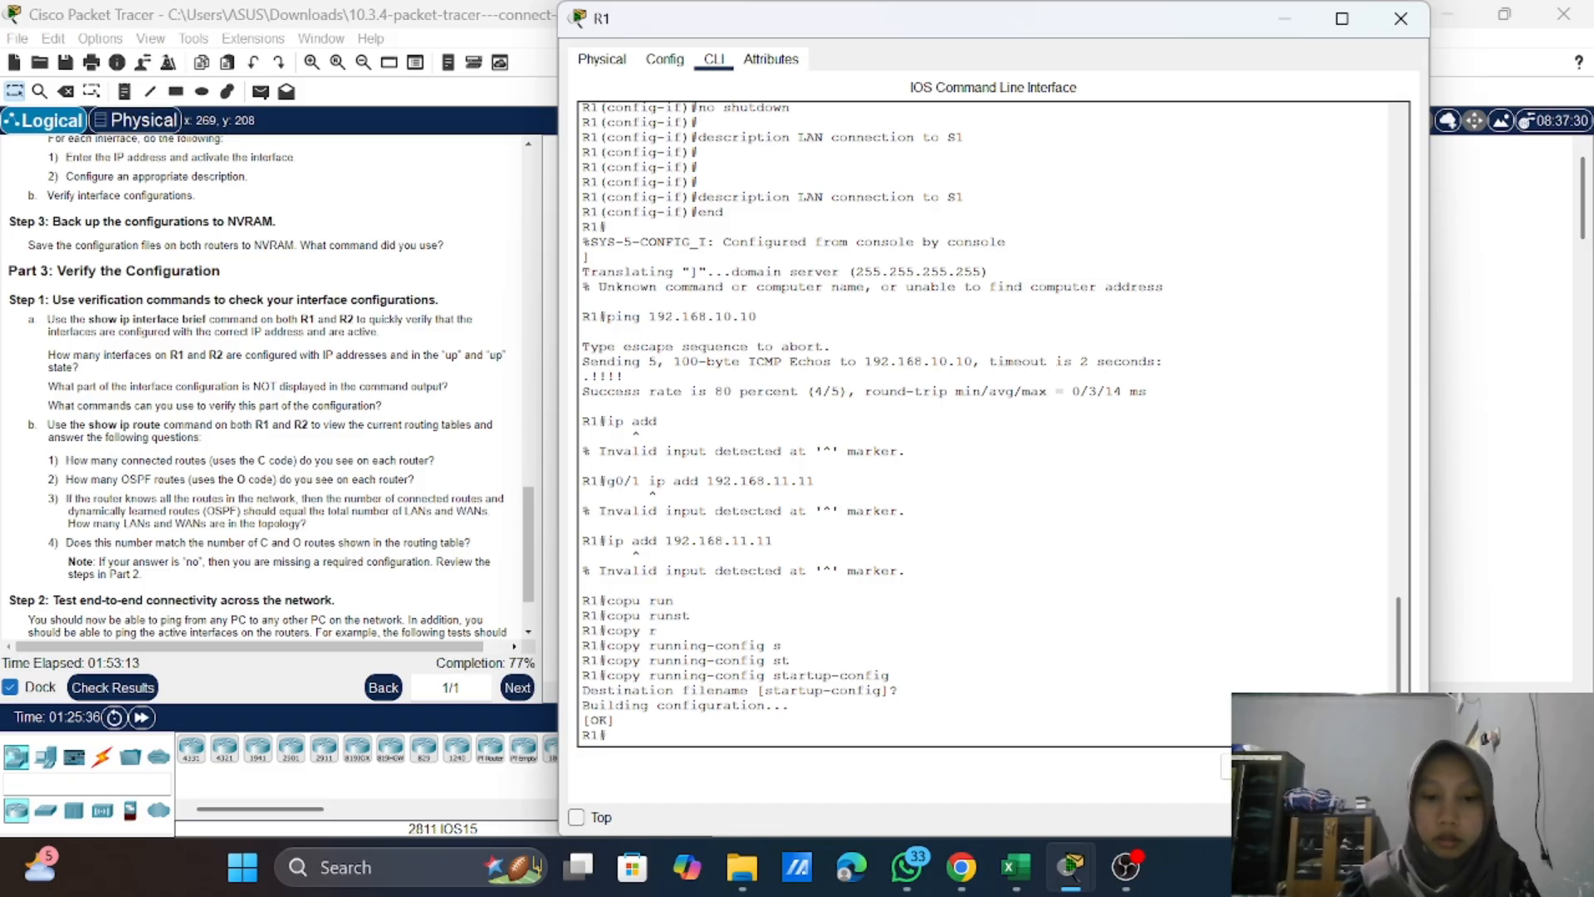
key(Return)
key(Return)
key(Return)
key(Return)
key(Return)
key(Return)
key(Return)
key(Return)
key(Return)
key(Return)
key(Return)
key(Return)
key(Return)
key(Return)
key(Return)
key(Return)
key(Return)
key(Return)
key(Return)
key(Return)
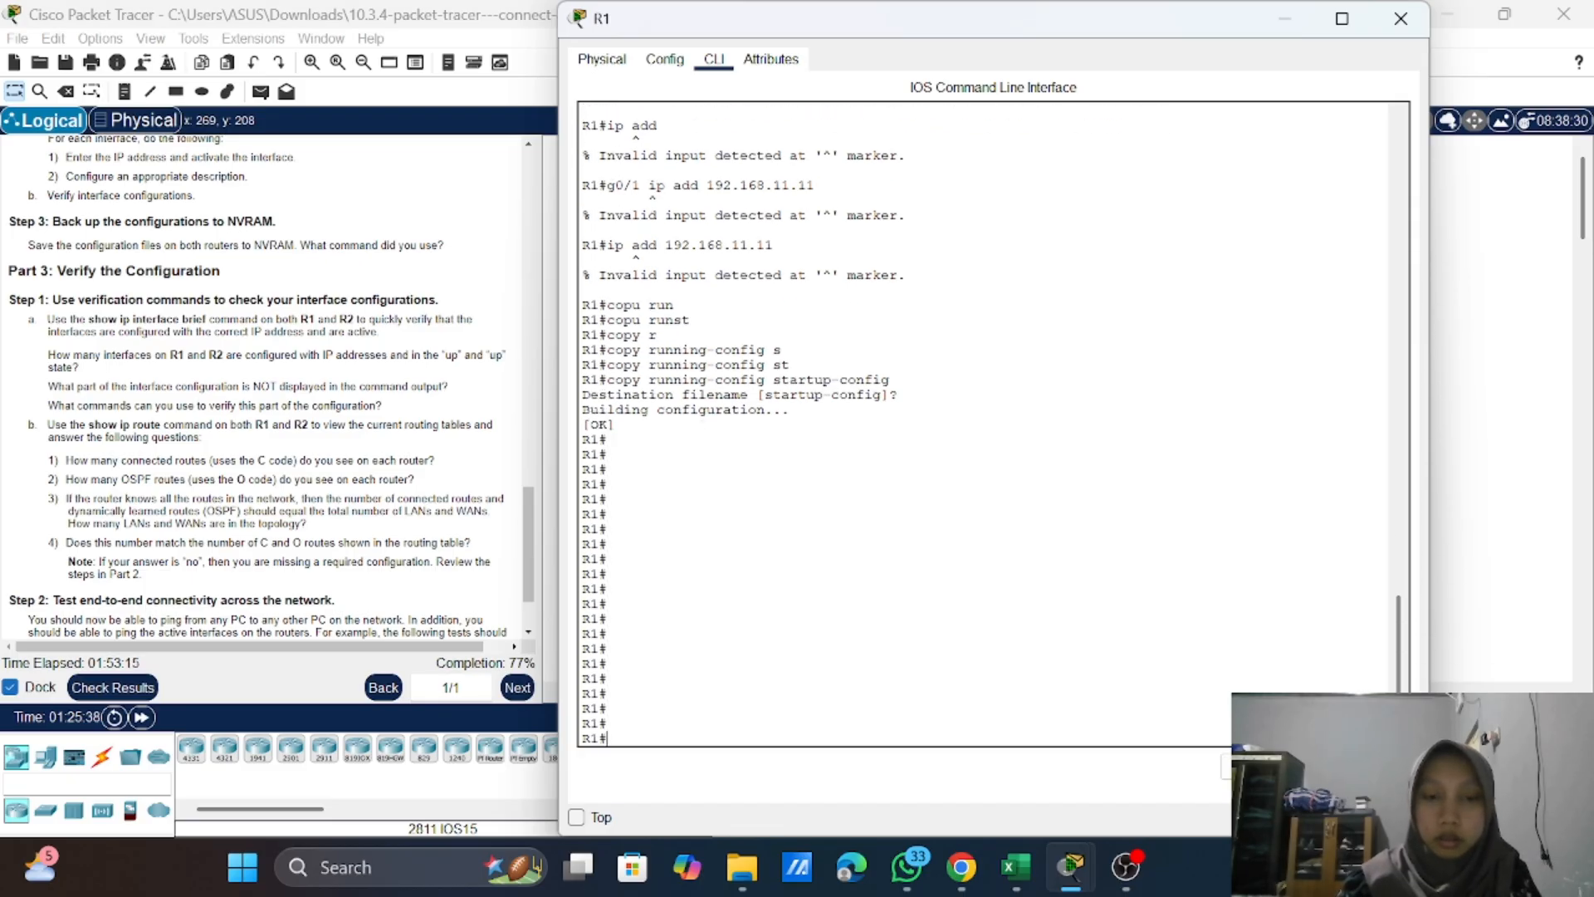
key(Return)
key(Return)
key(Return)
key(Return)
key(Return)
key(Return)
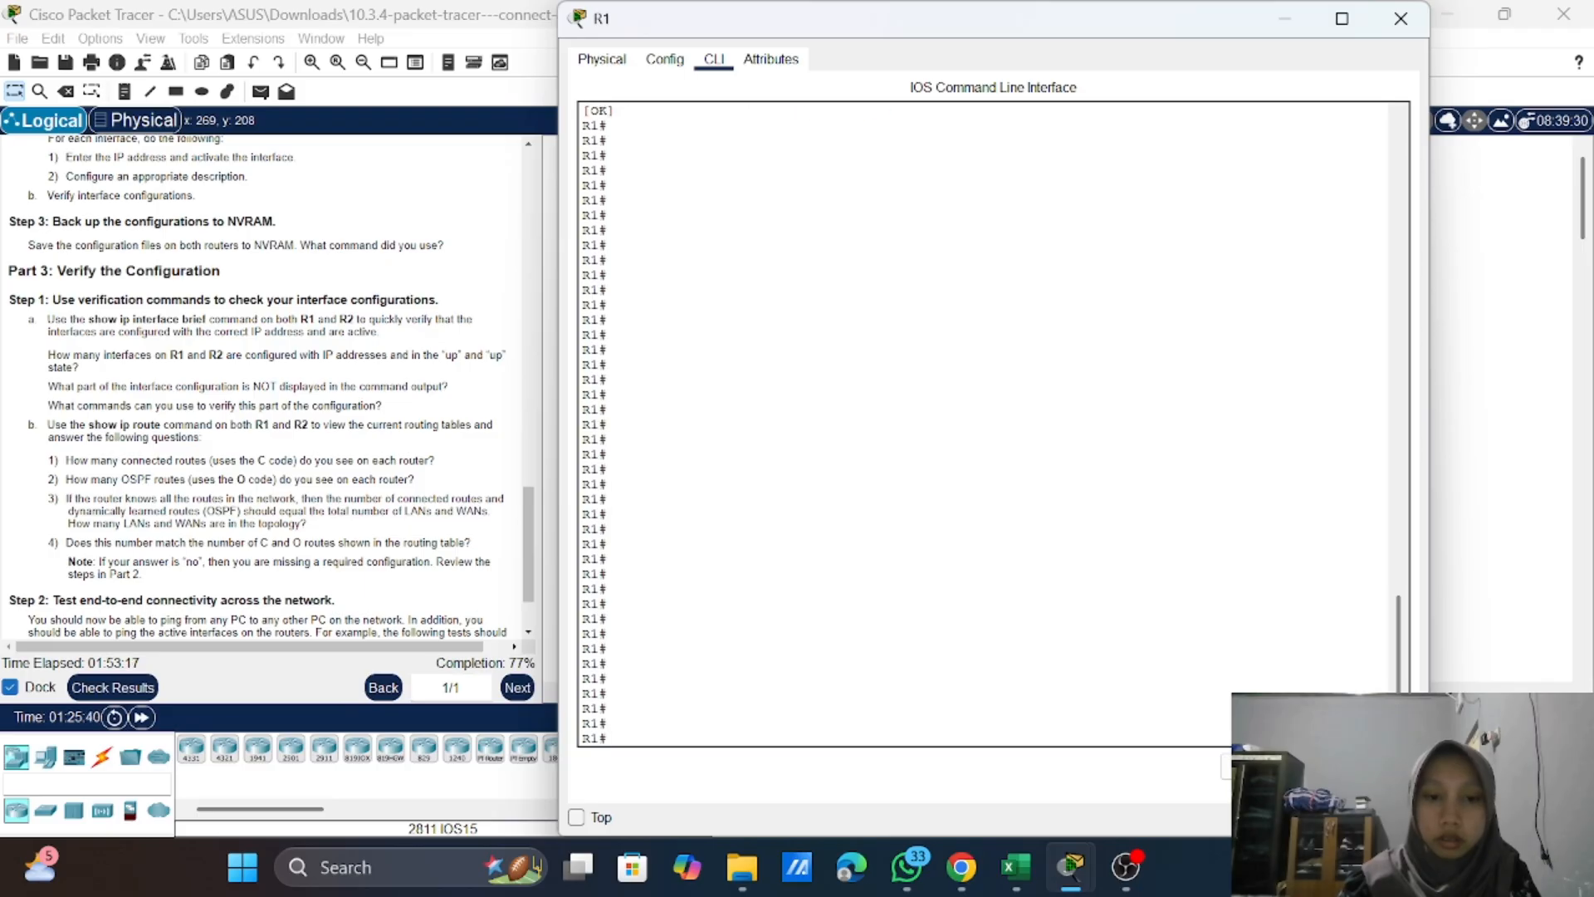
key(Return)
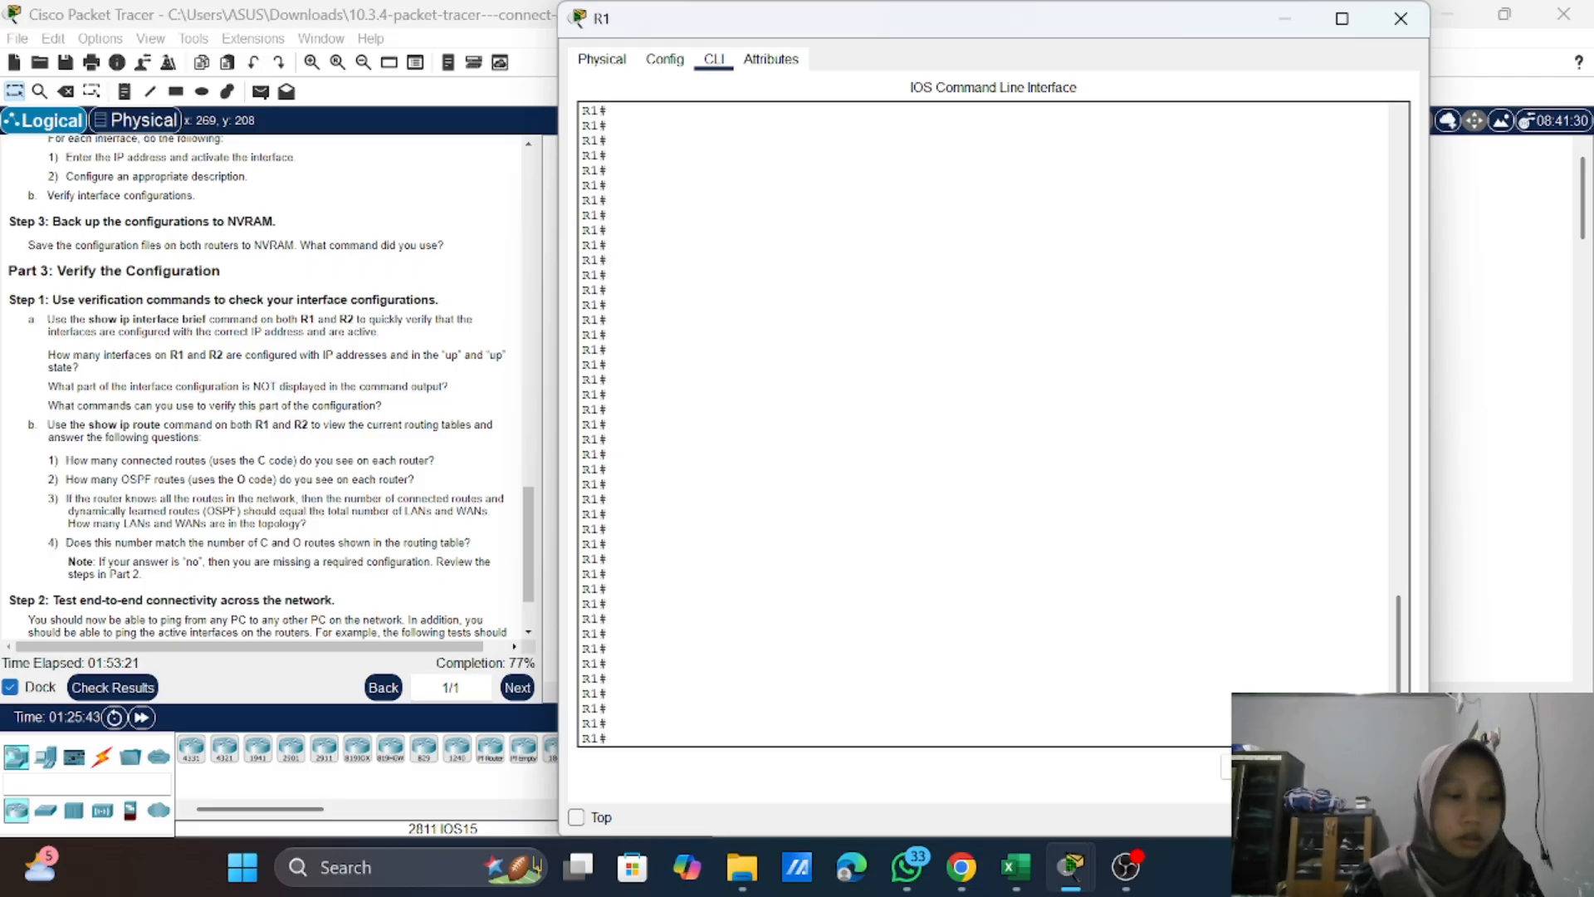
Step: Run "show ip interface brief" on R1 to verify its interface addresses and status
text(show i)
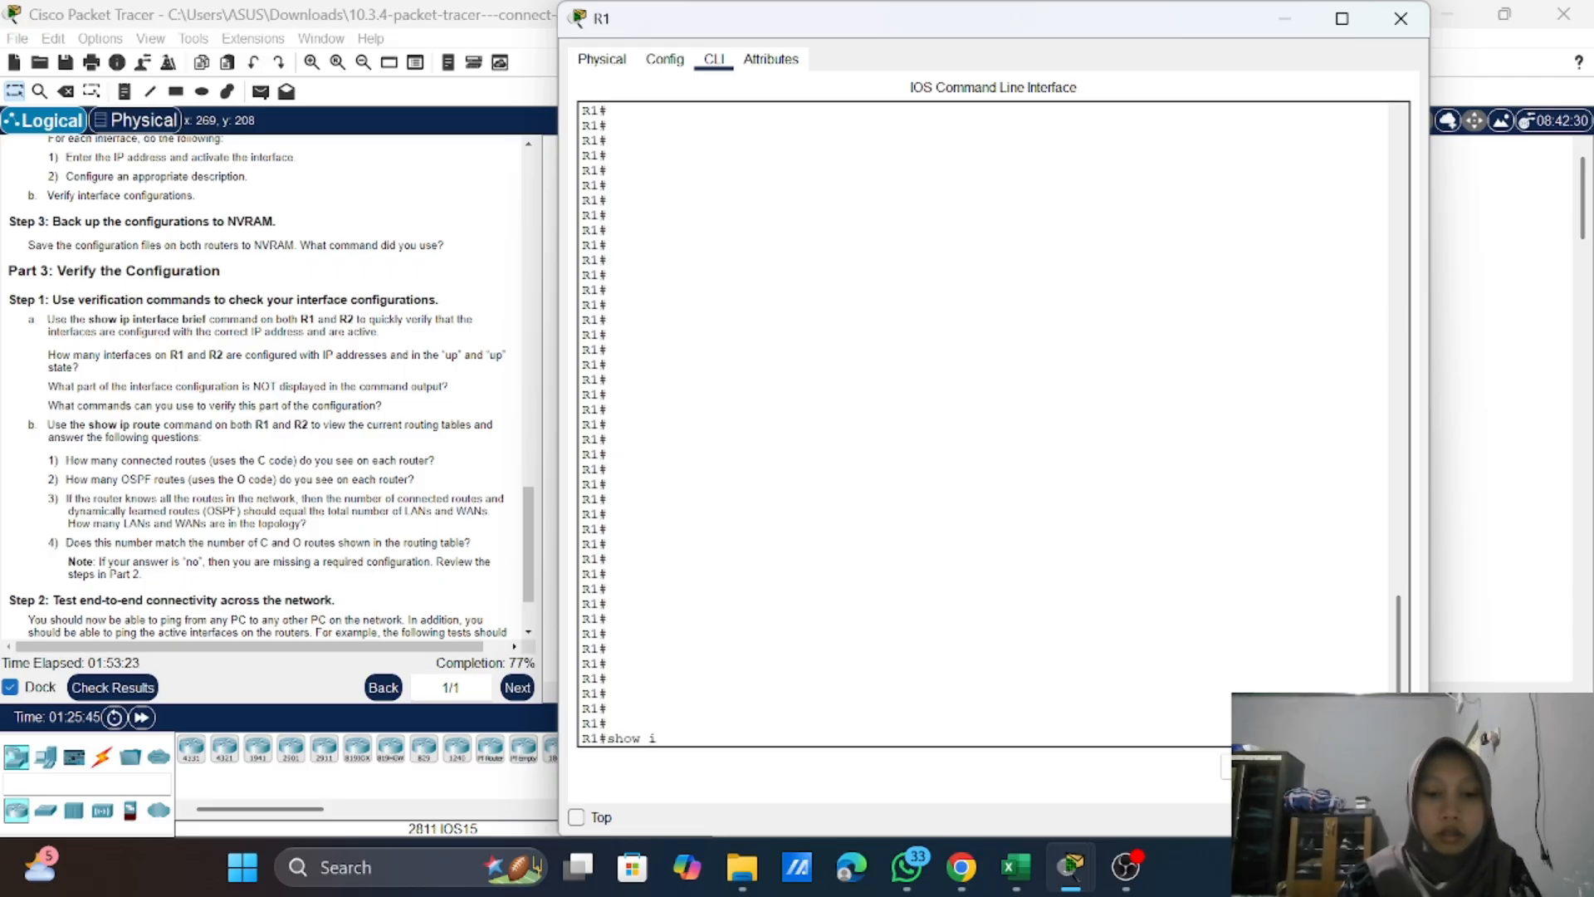
text(p i)
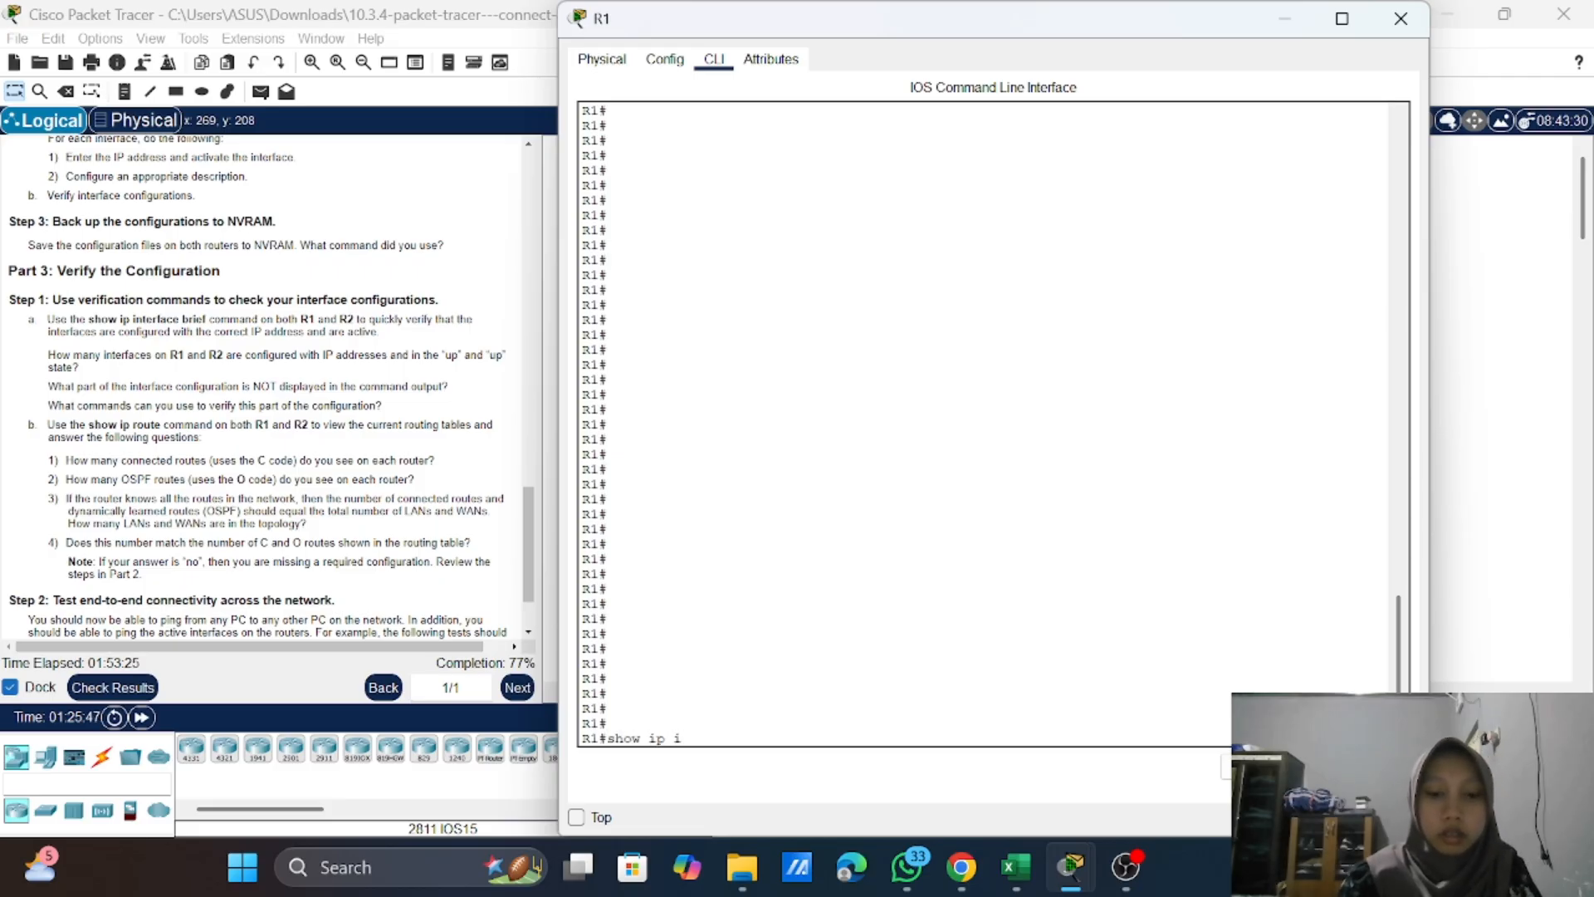
key(Tab)
text(b)
key(Tab)
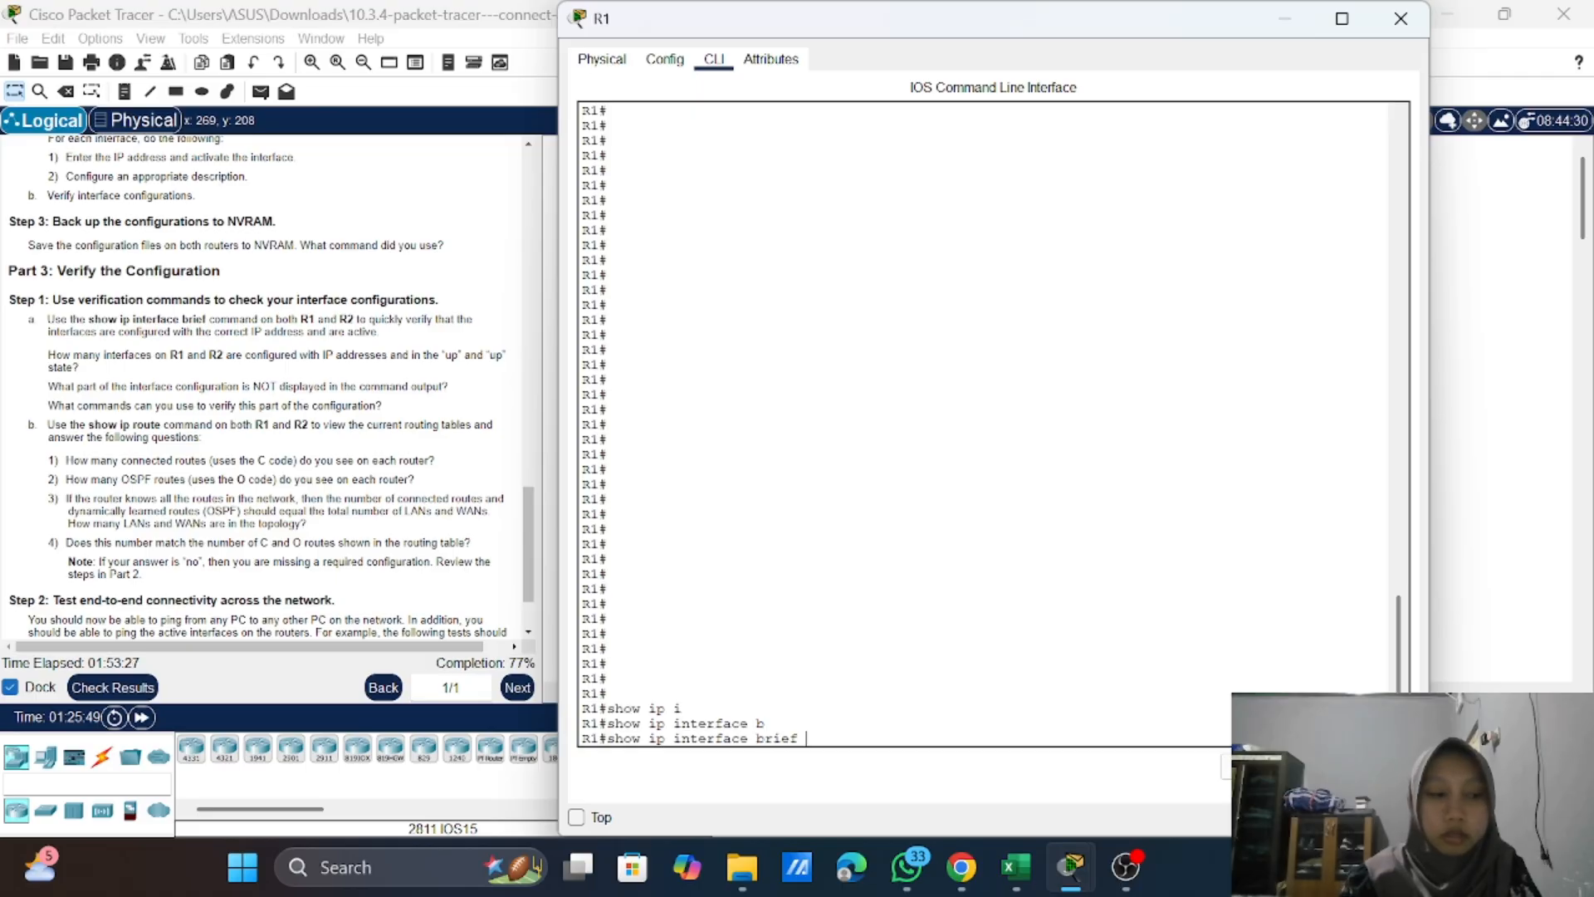
key(Return)
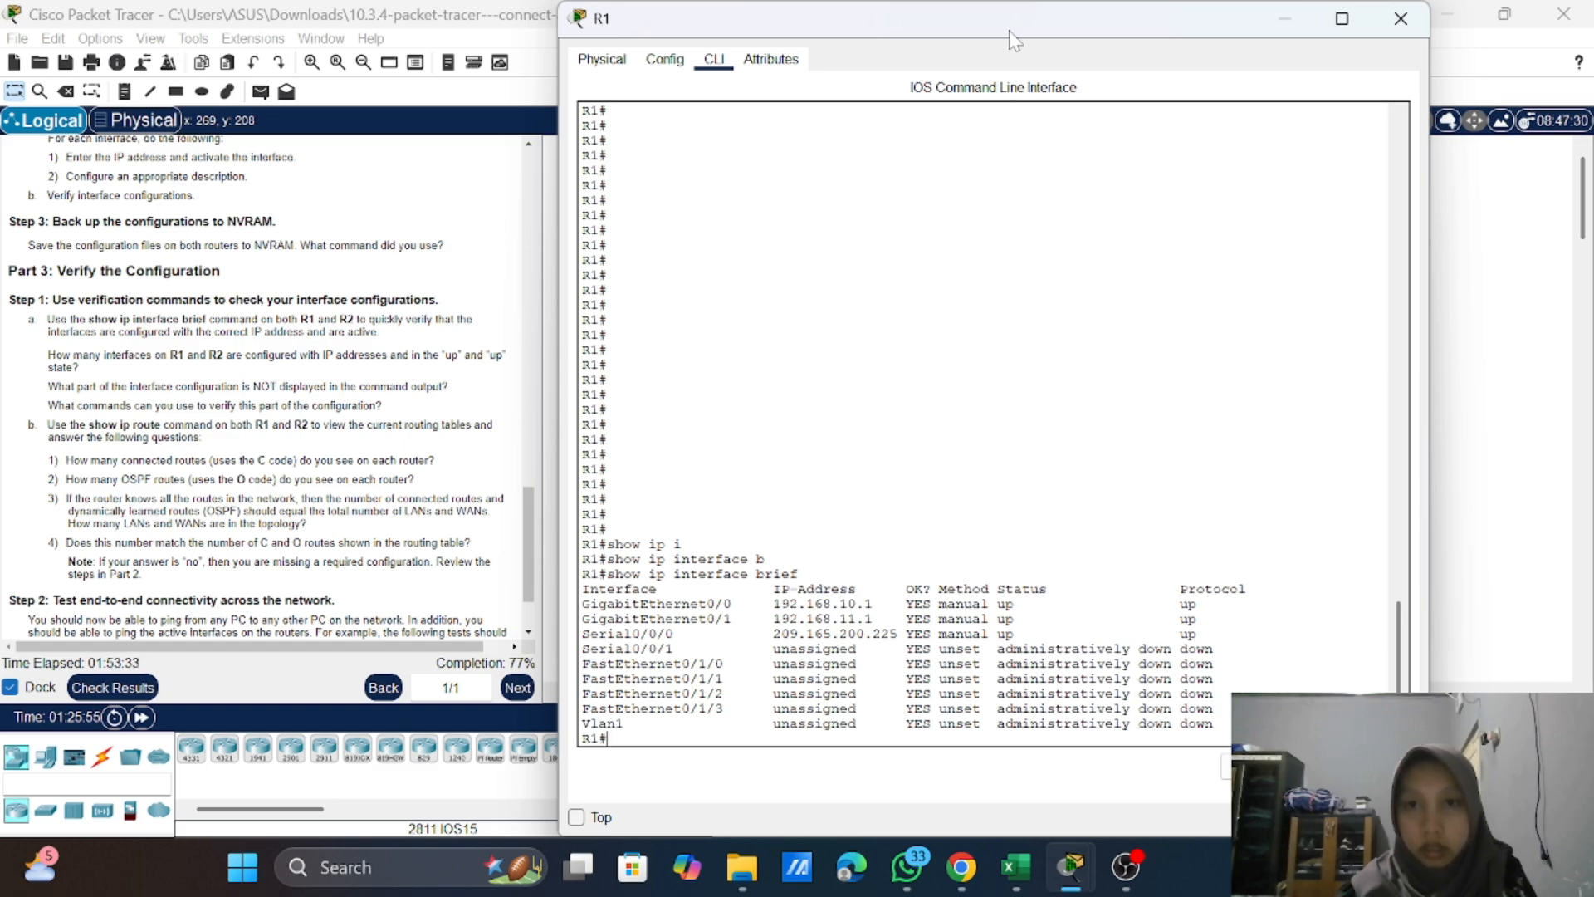
Step: Return to R2's command line and accept the default destination filename to save its running configuration to startup-config
click(1447, 287)
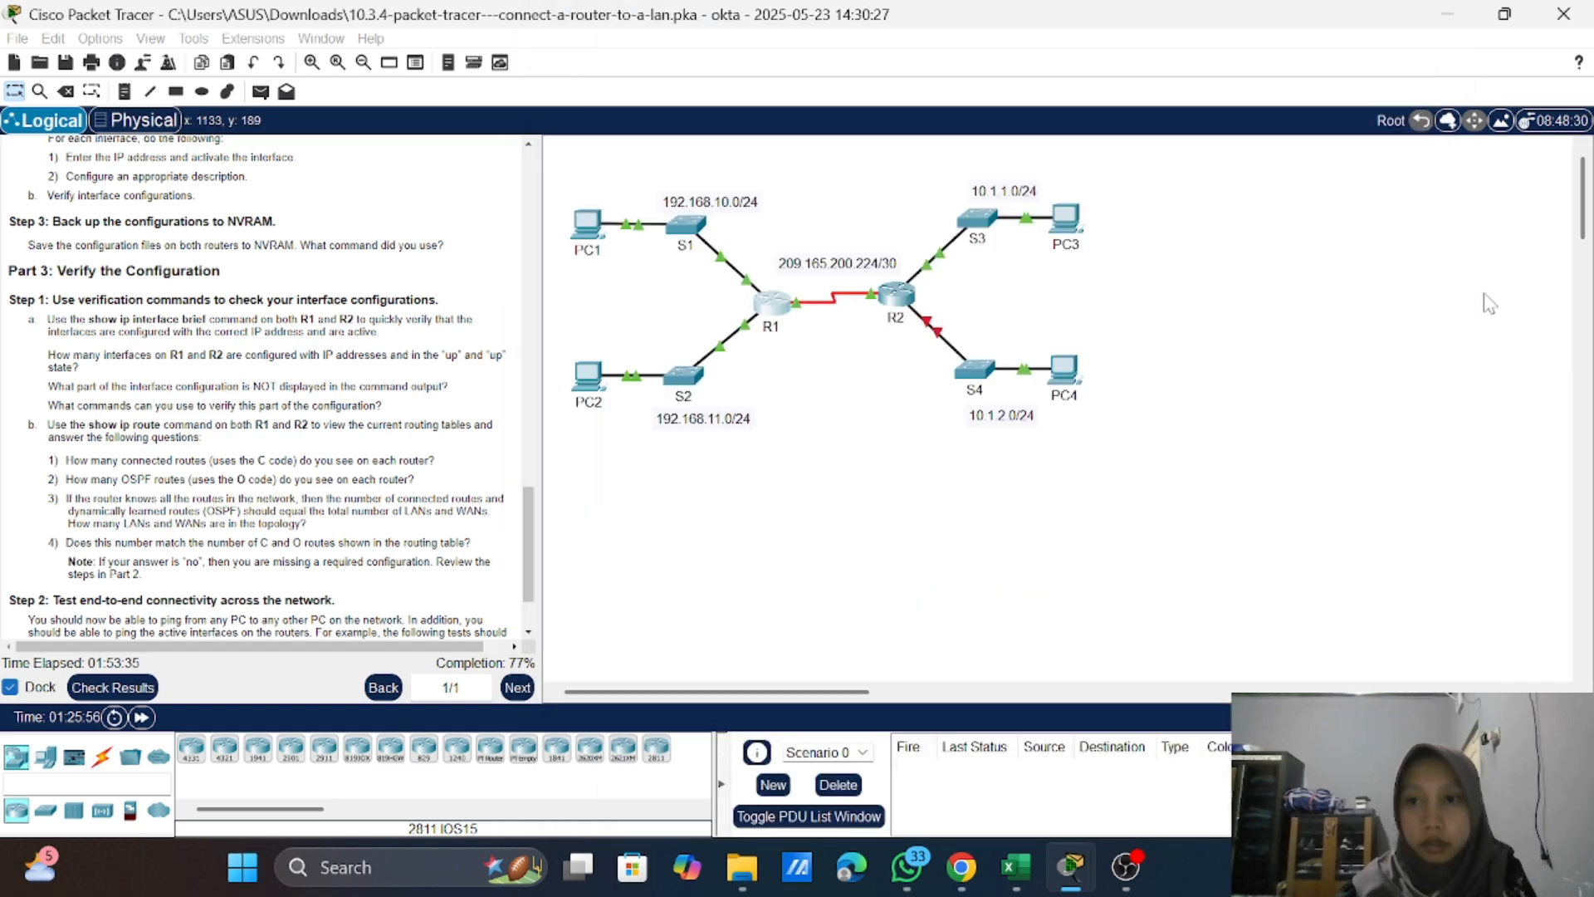
click(896, 295)
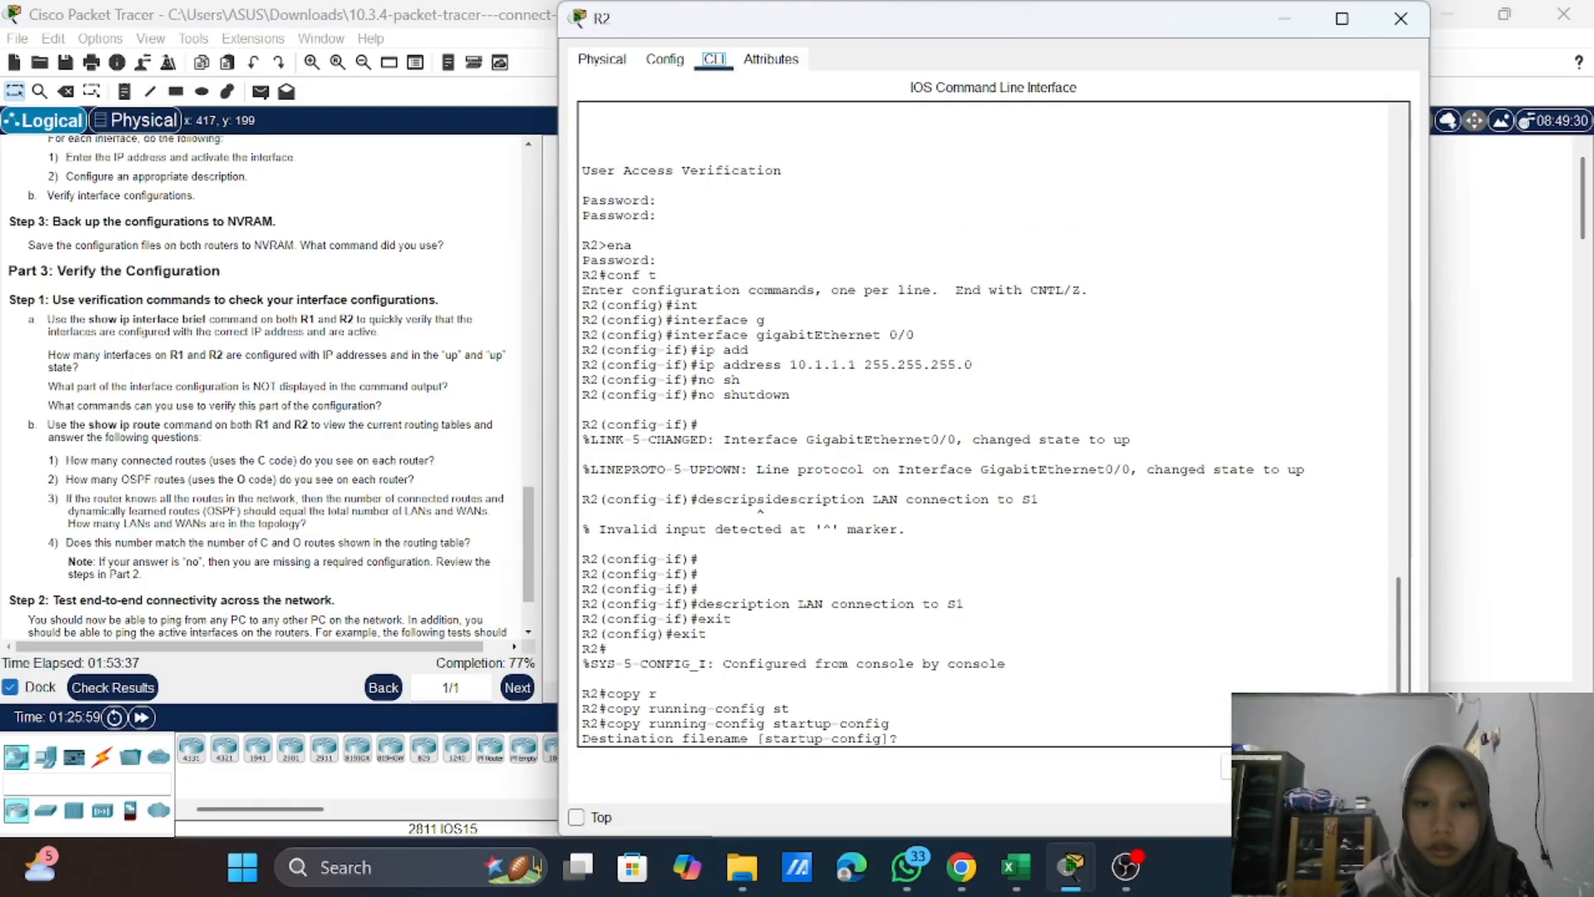
key(Return)
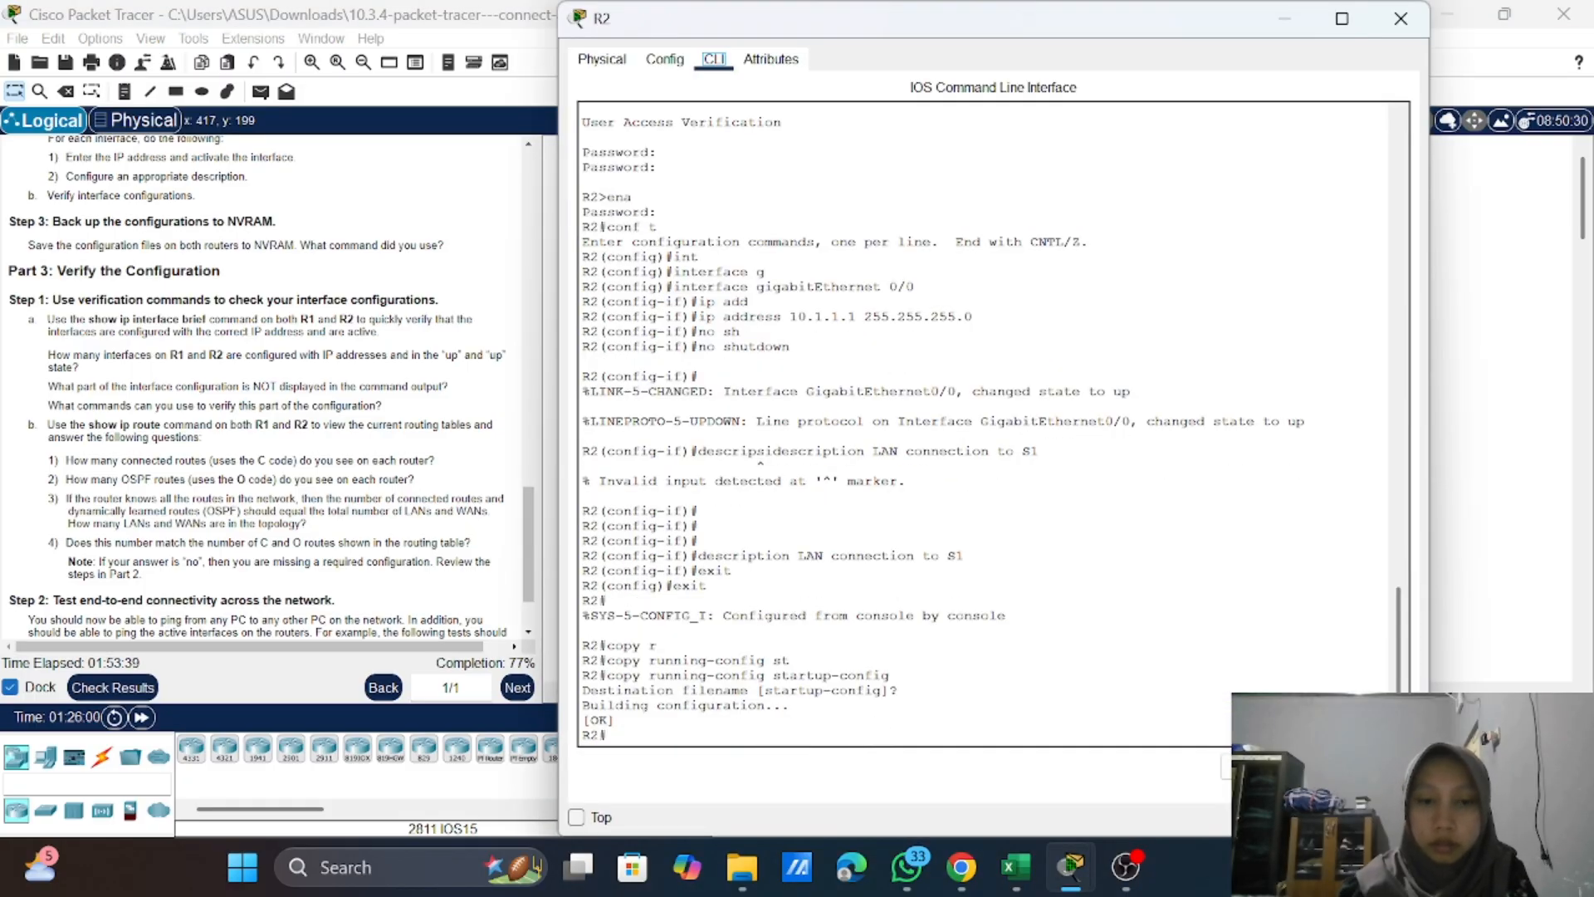
key(Return)
key(Return)
key(Return)
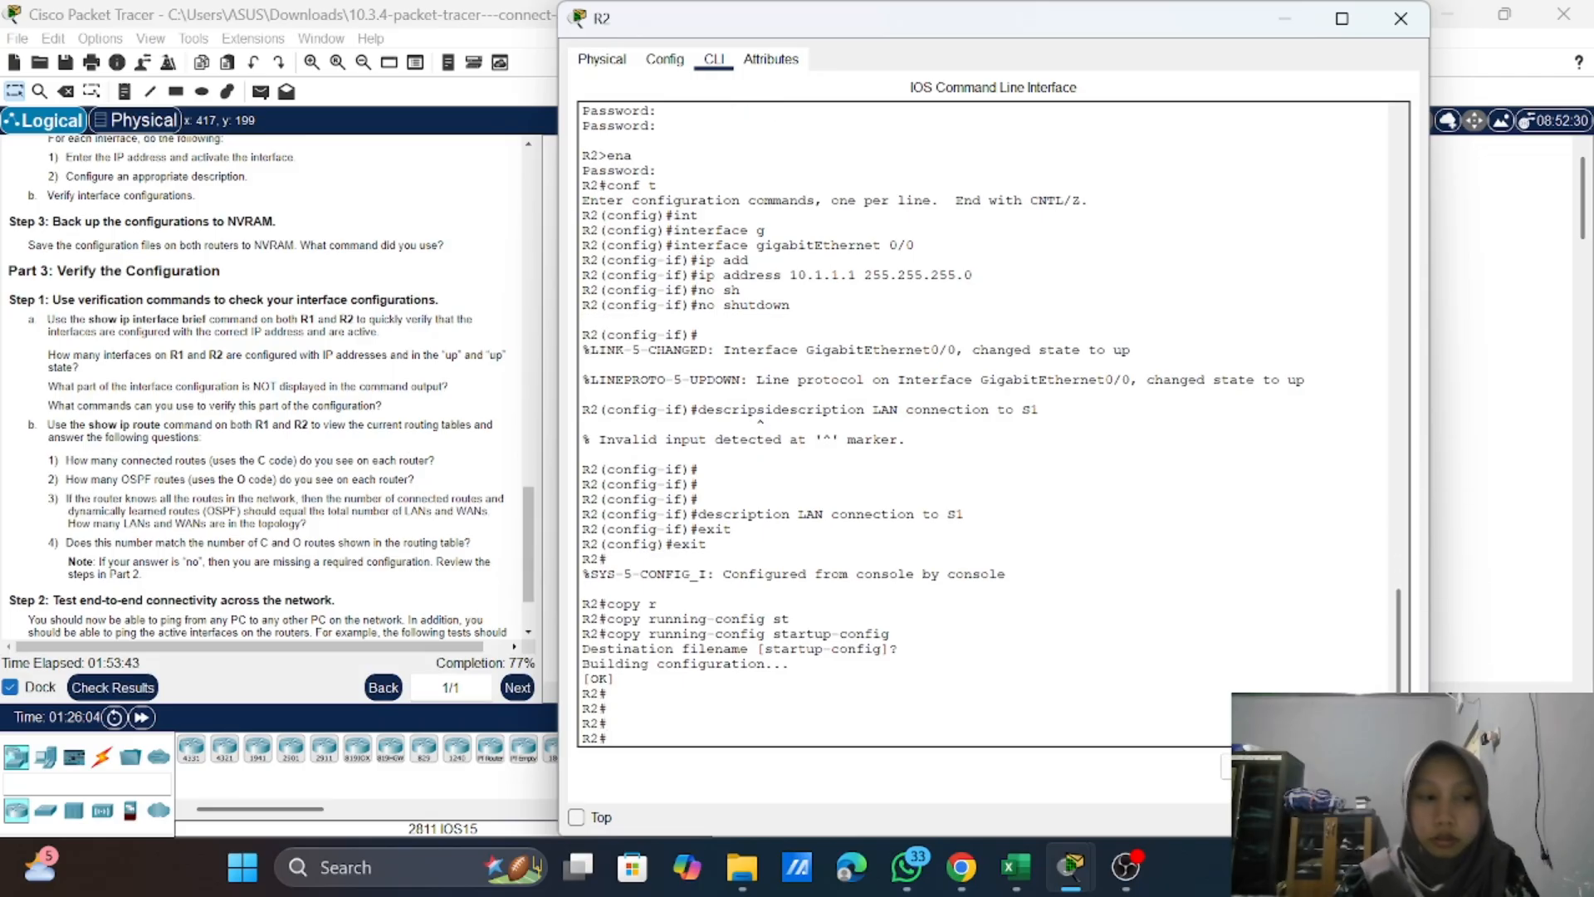
Step: Run "show ip interface brief" on R2 to verify its interface addresses and status
text(show )
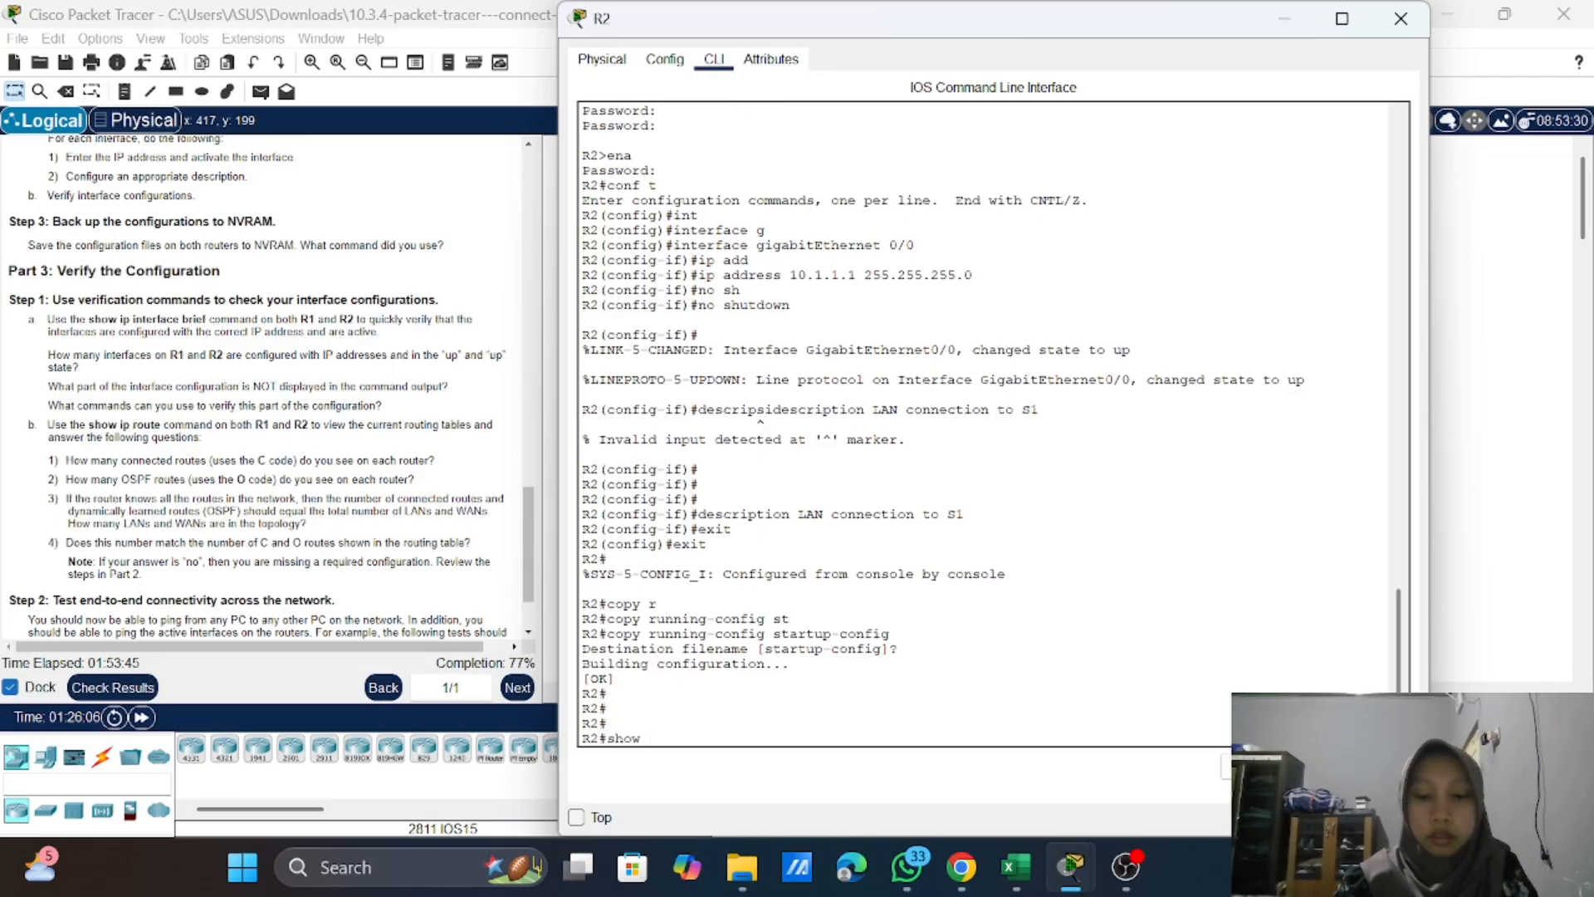
text(ip)
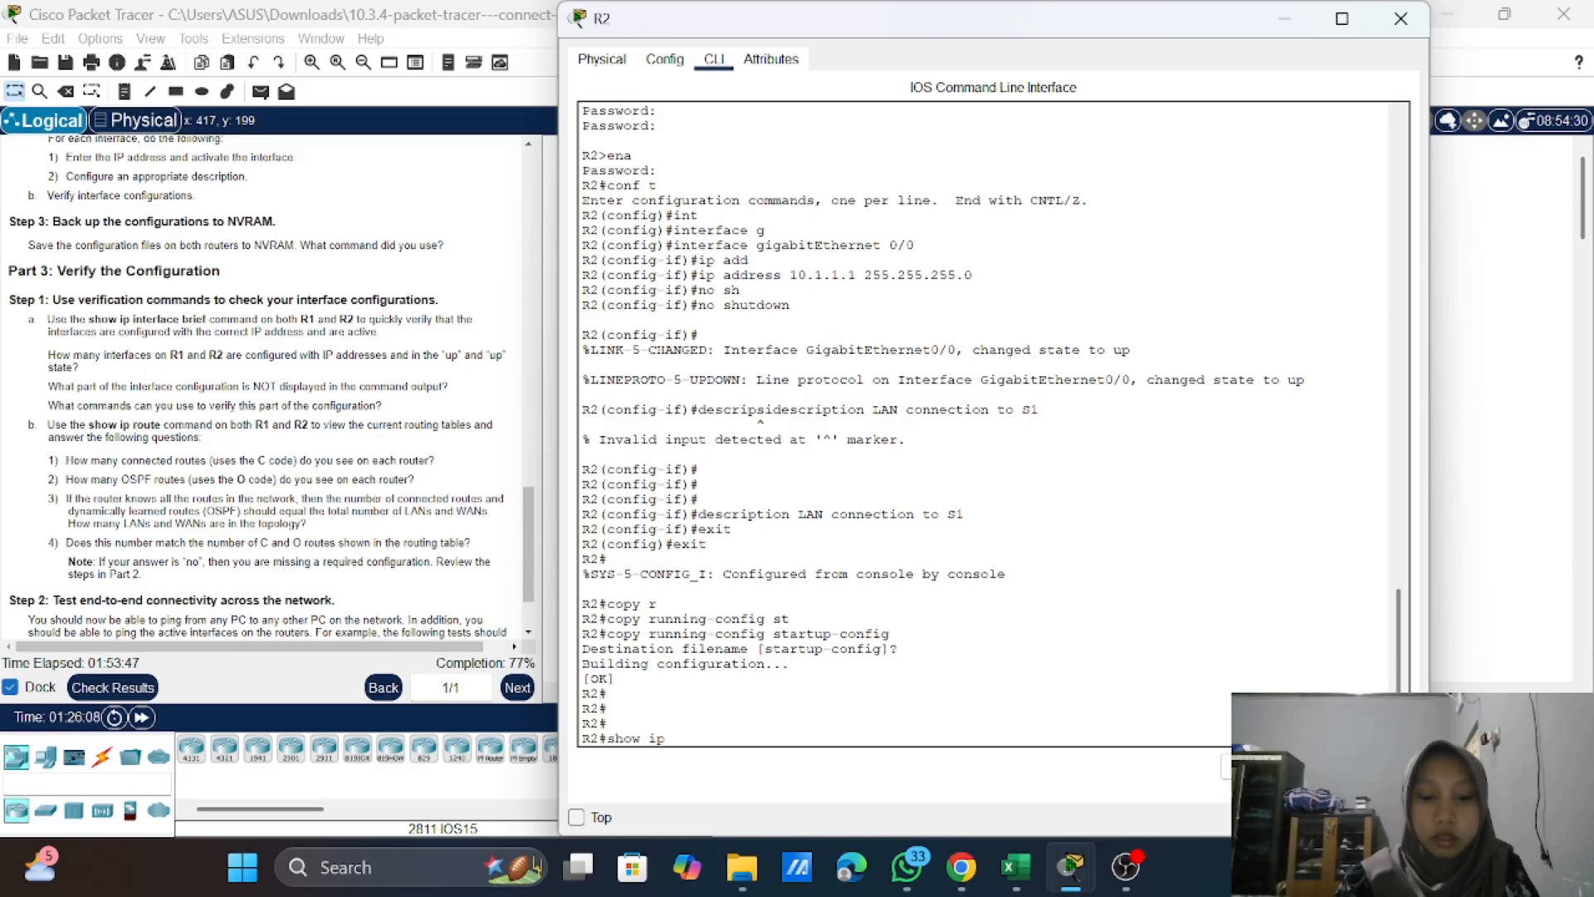
text( in)
key(Tab)
text(b)
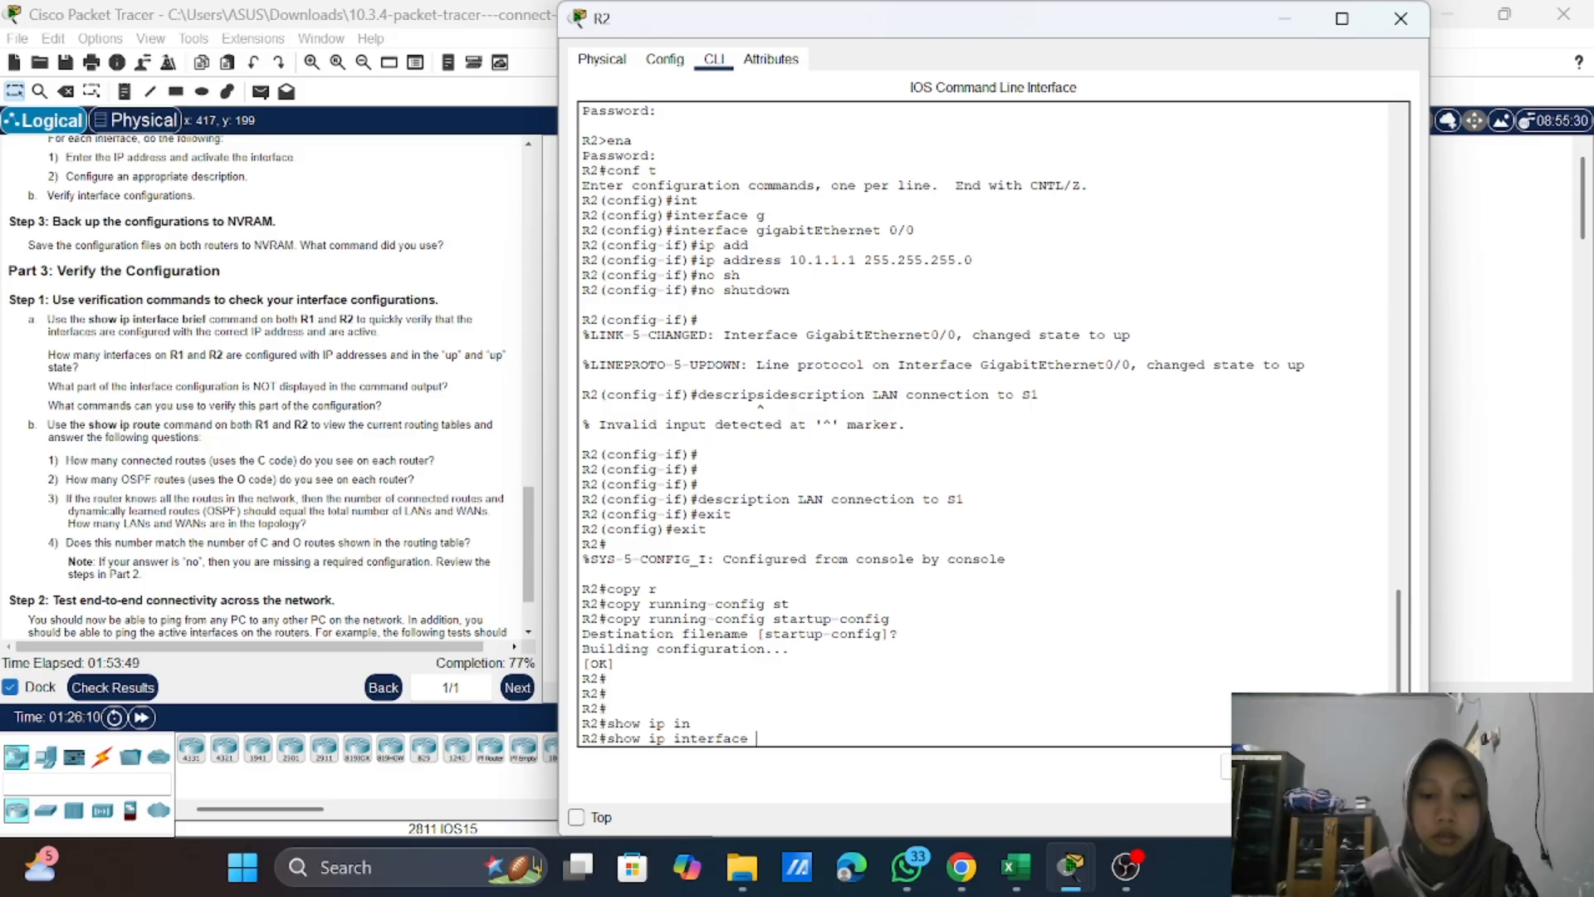
key(Tab)
key(Return)
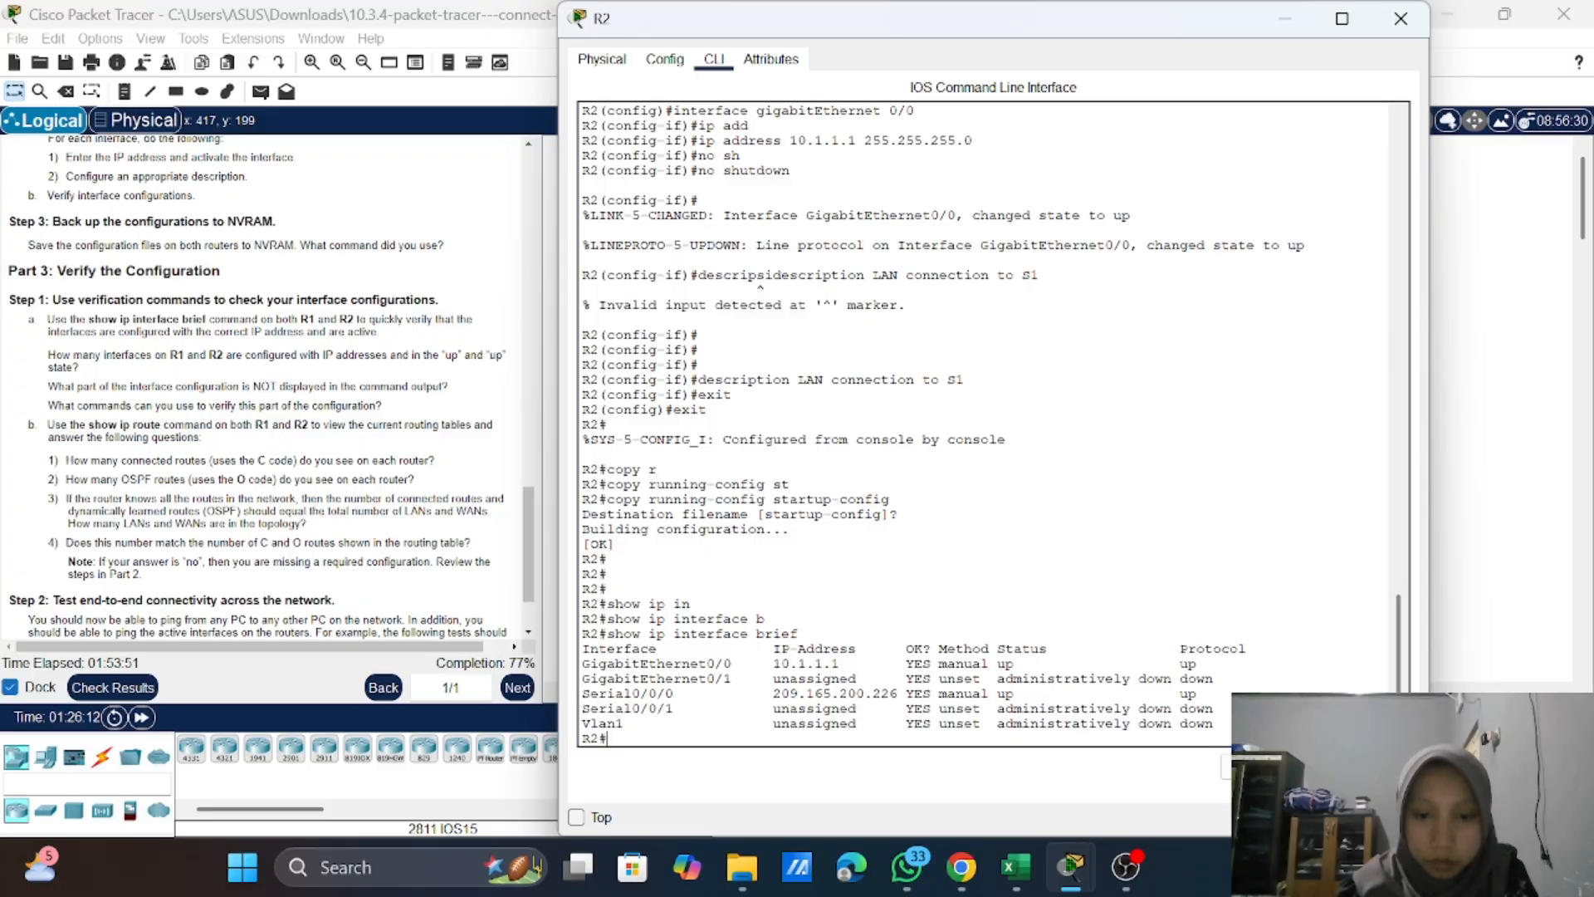
key(Return)
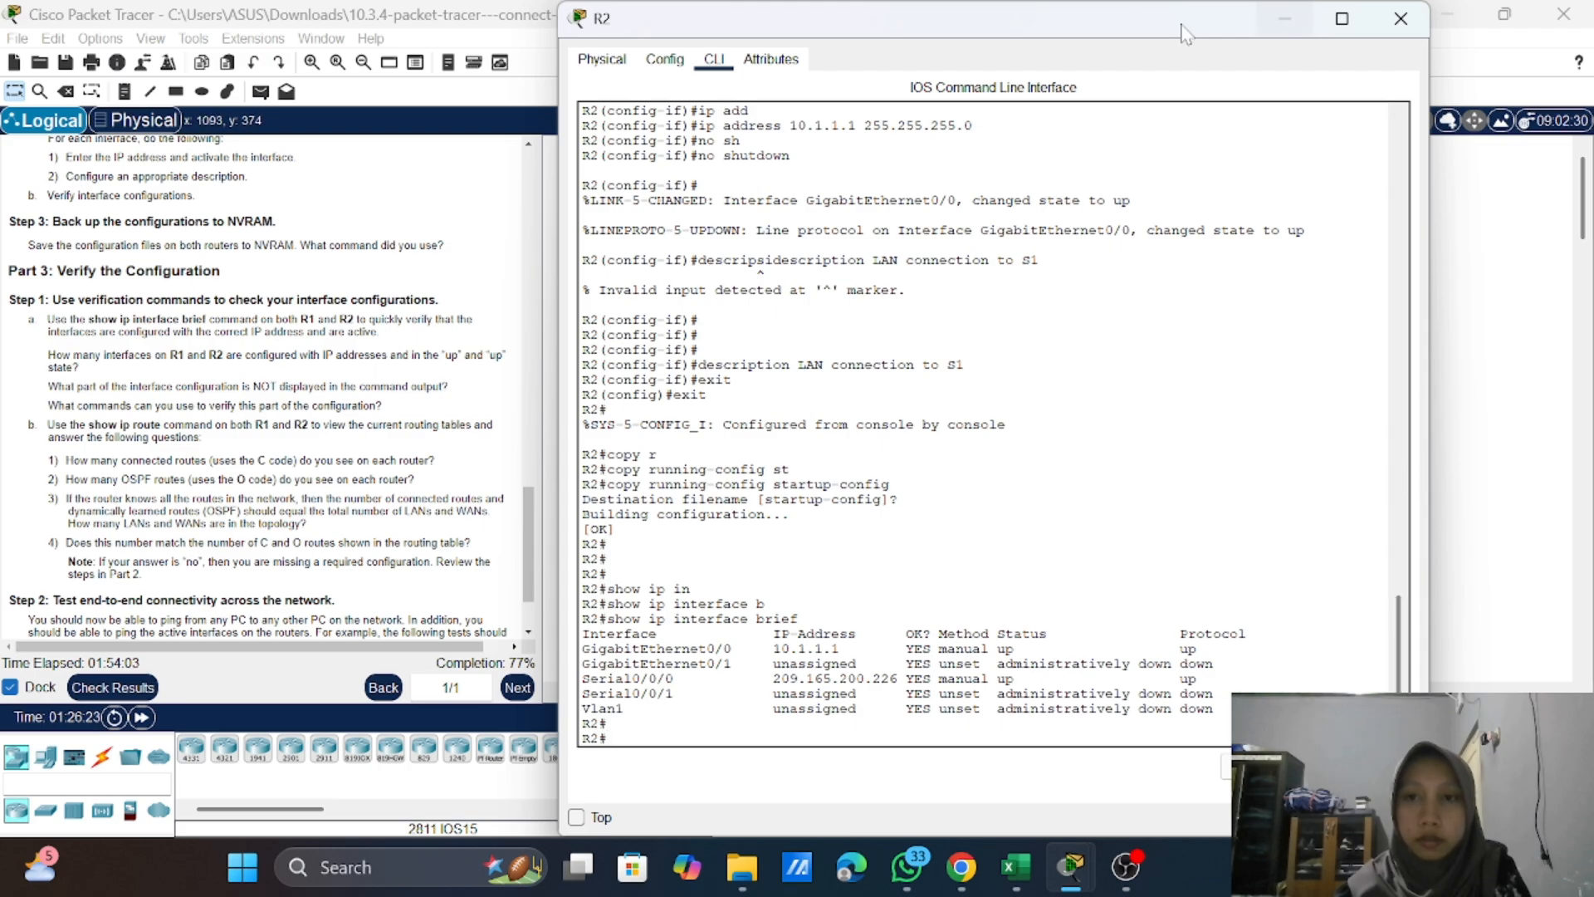
Step: Compare the interface summaries of R1 and R2 against the Part 3 questions, switching between both routers' command lines
drag(1129, 34, 1355, 73)
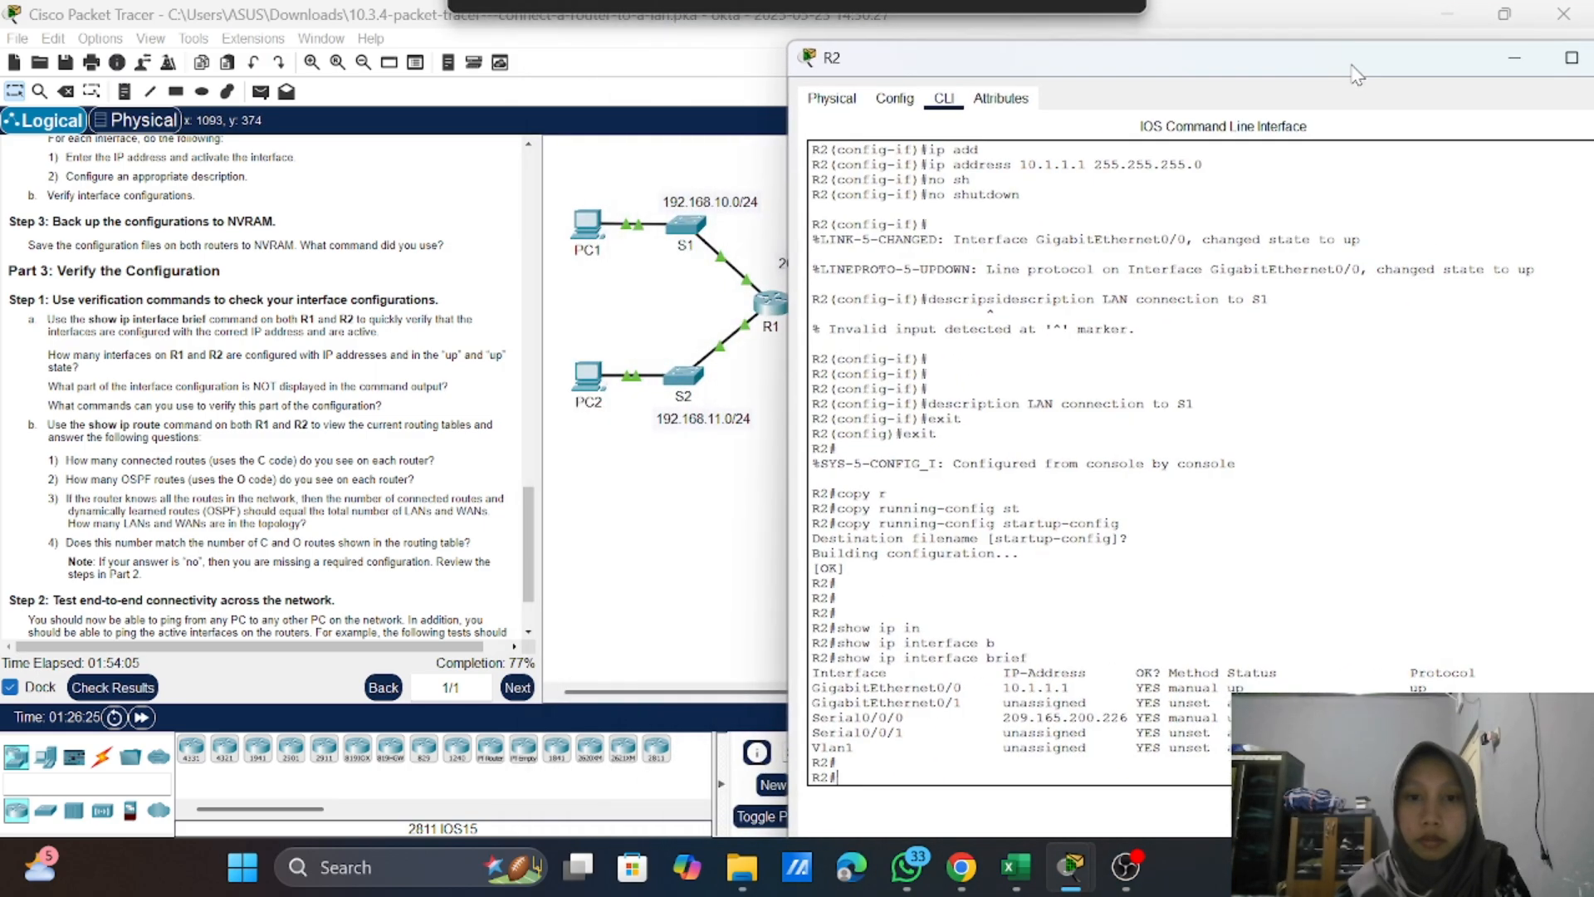
click(768, 309)
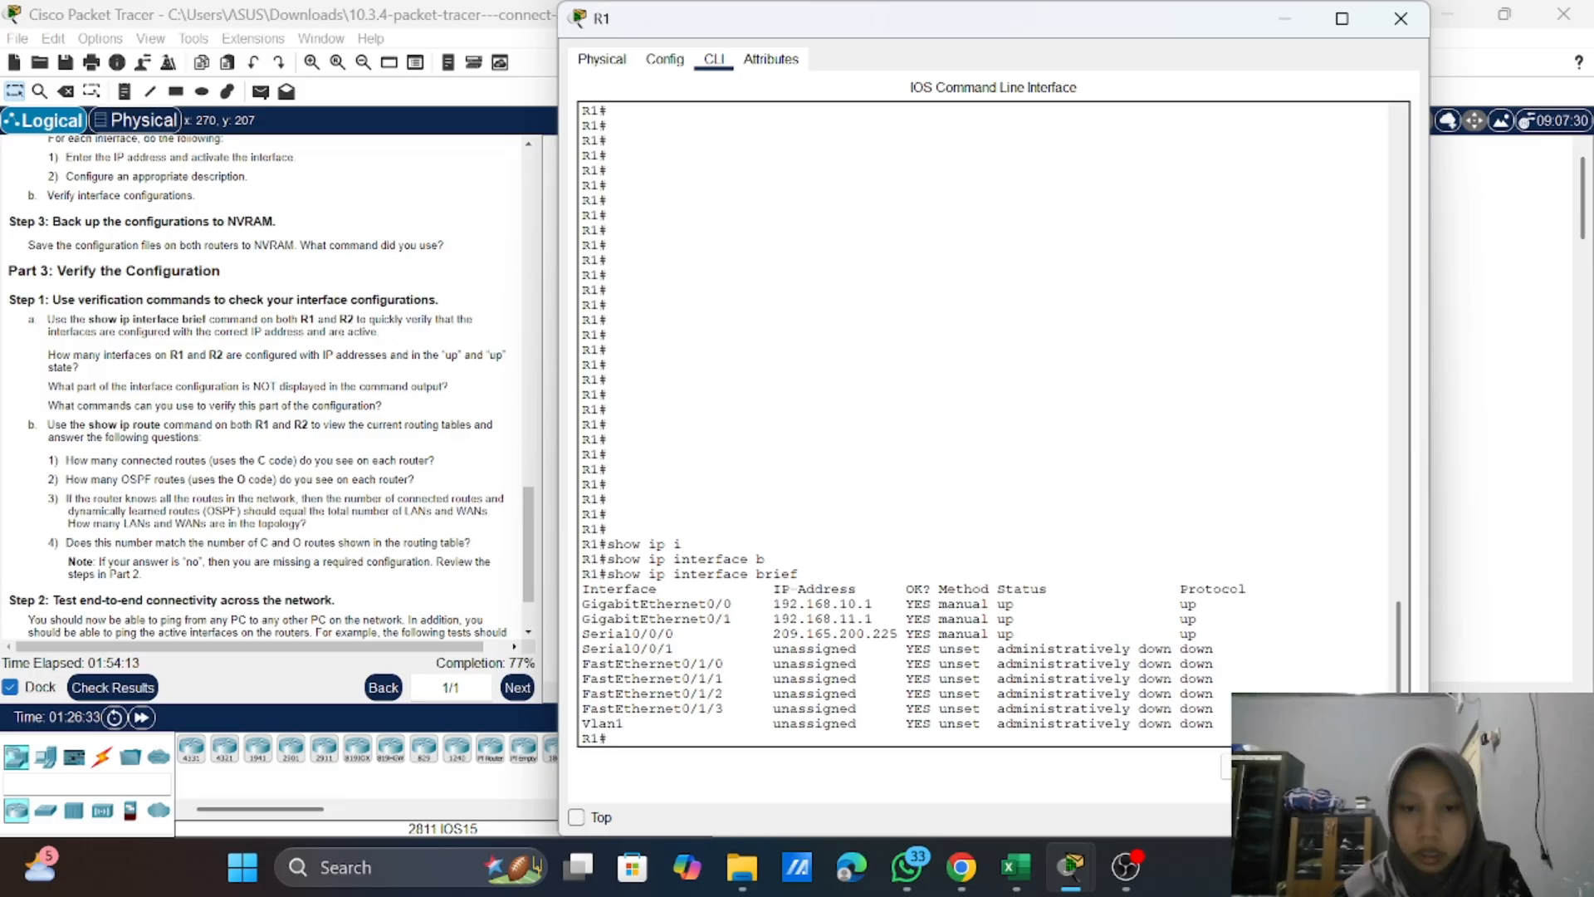
click(1484, 293)
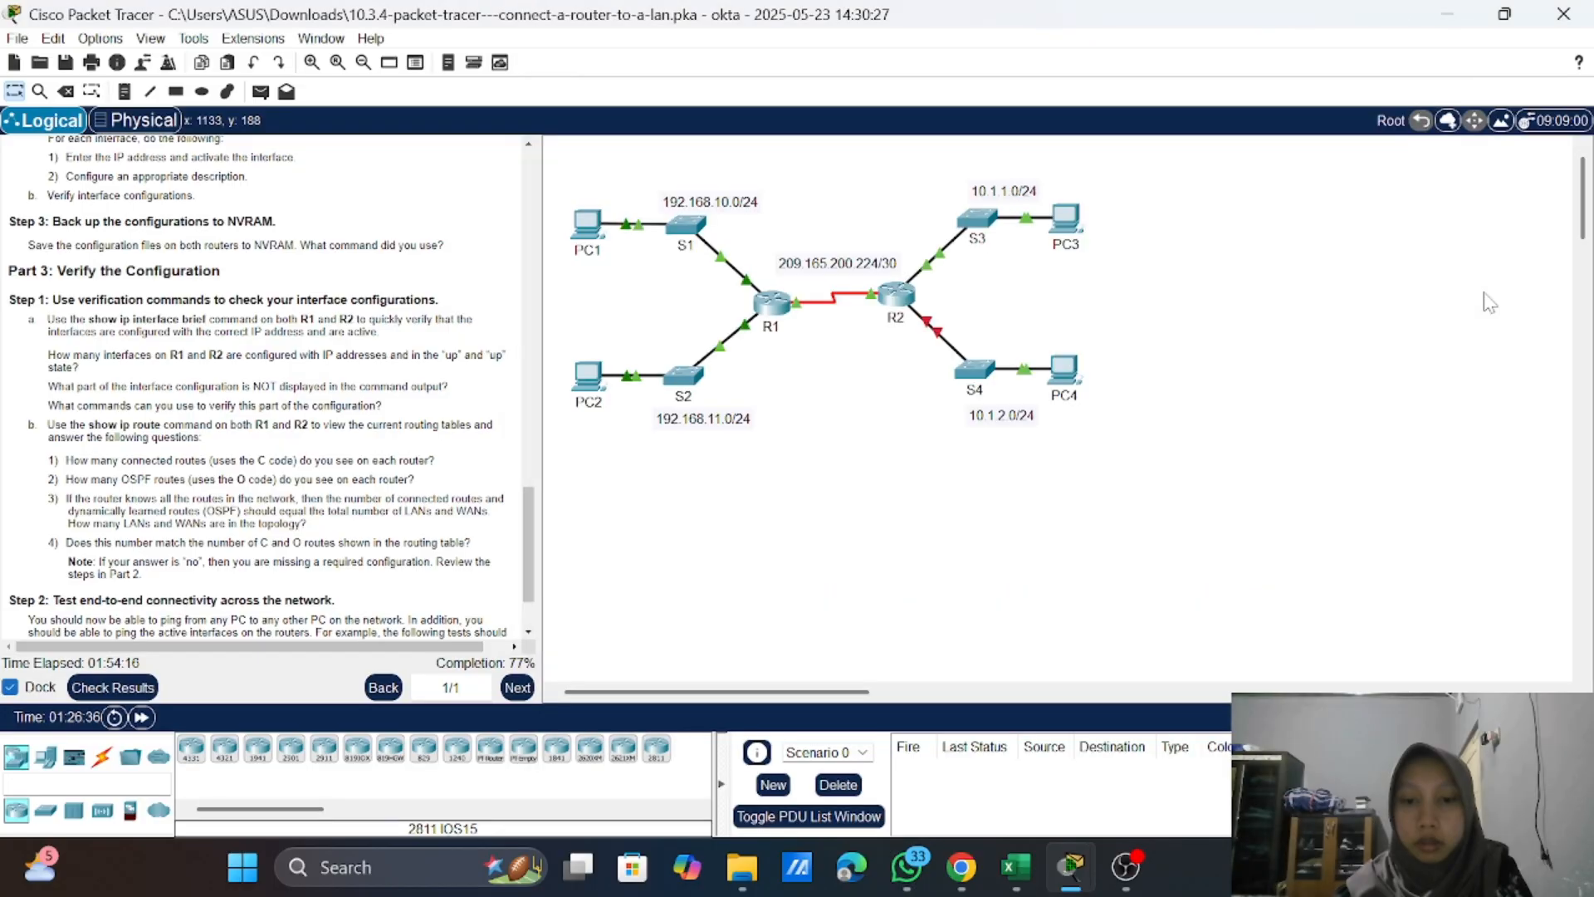
click(896, 294)
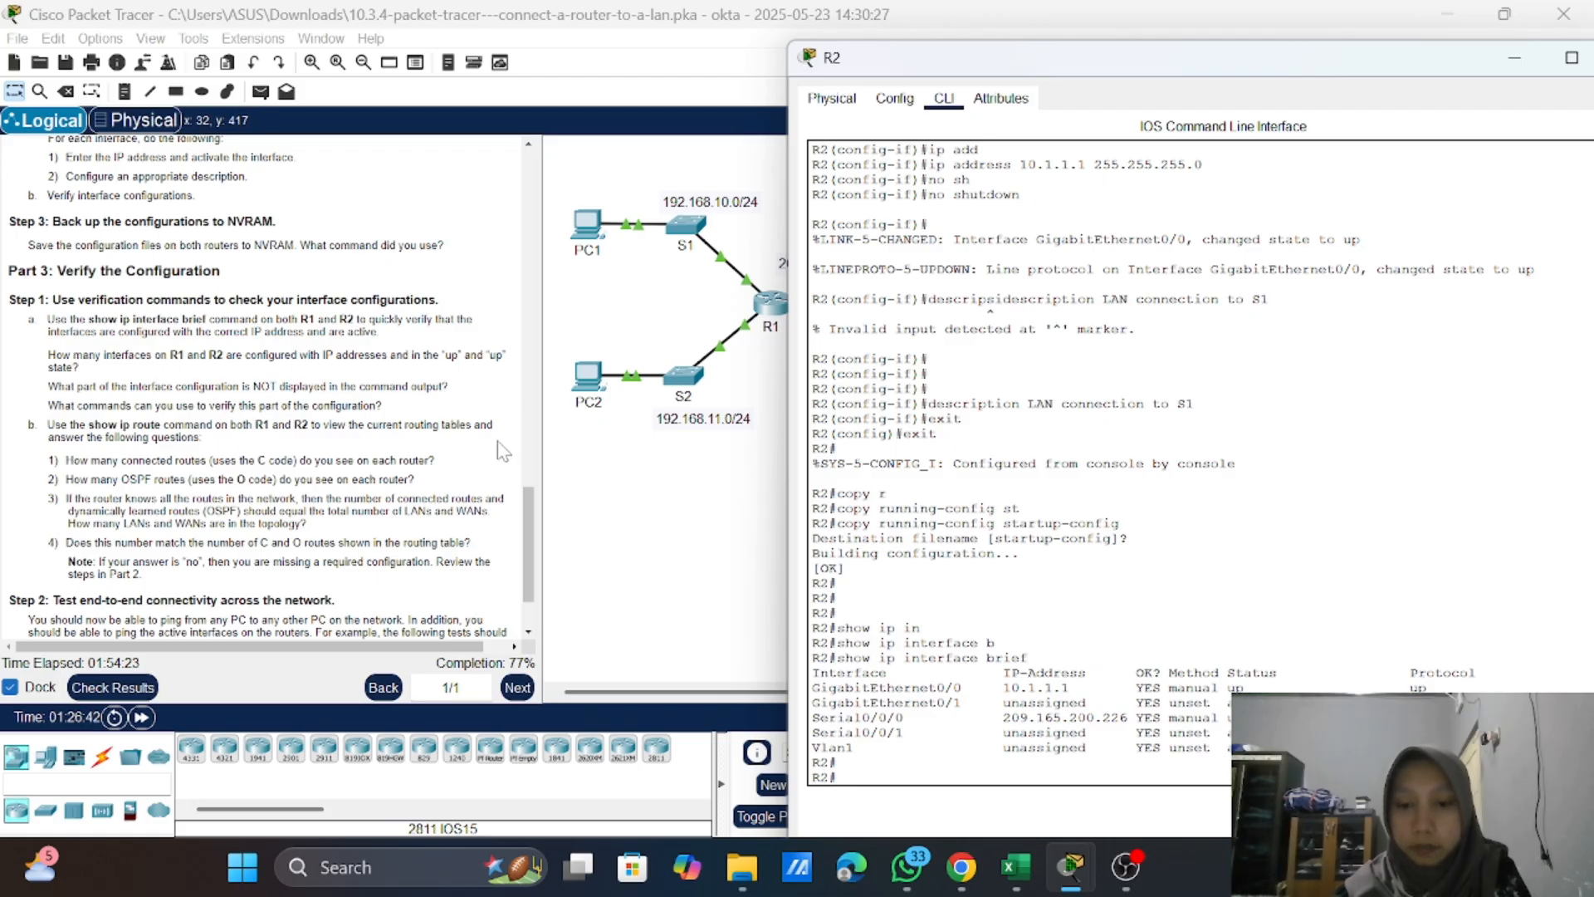
click(670, 454)
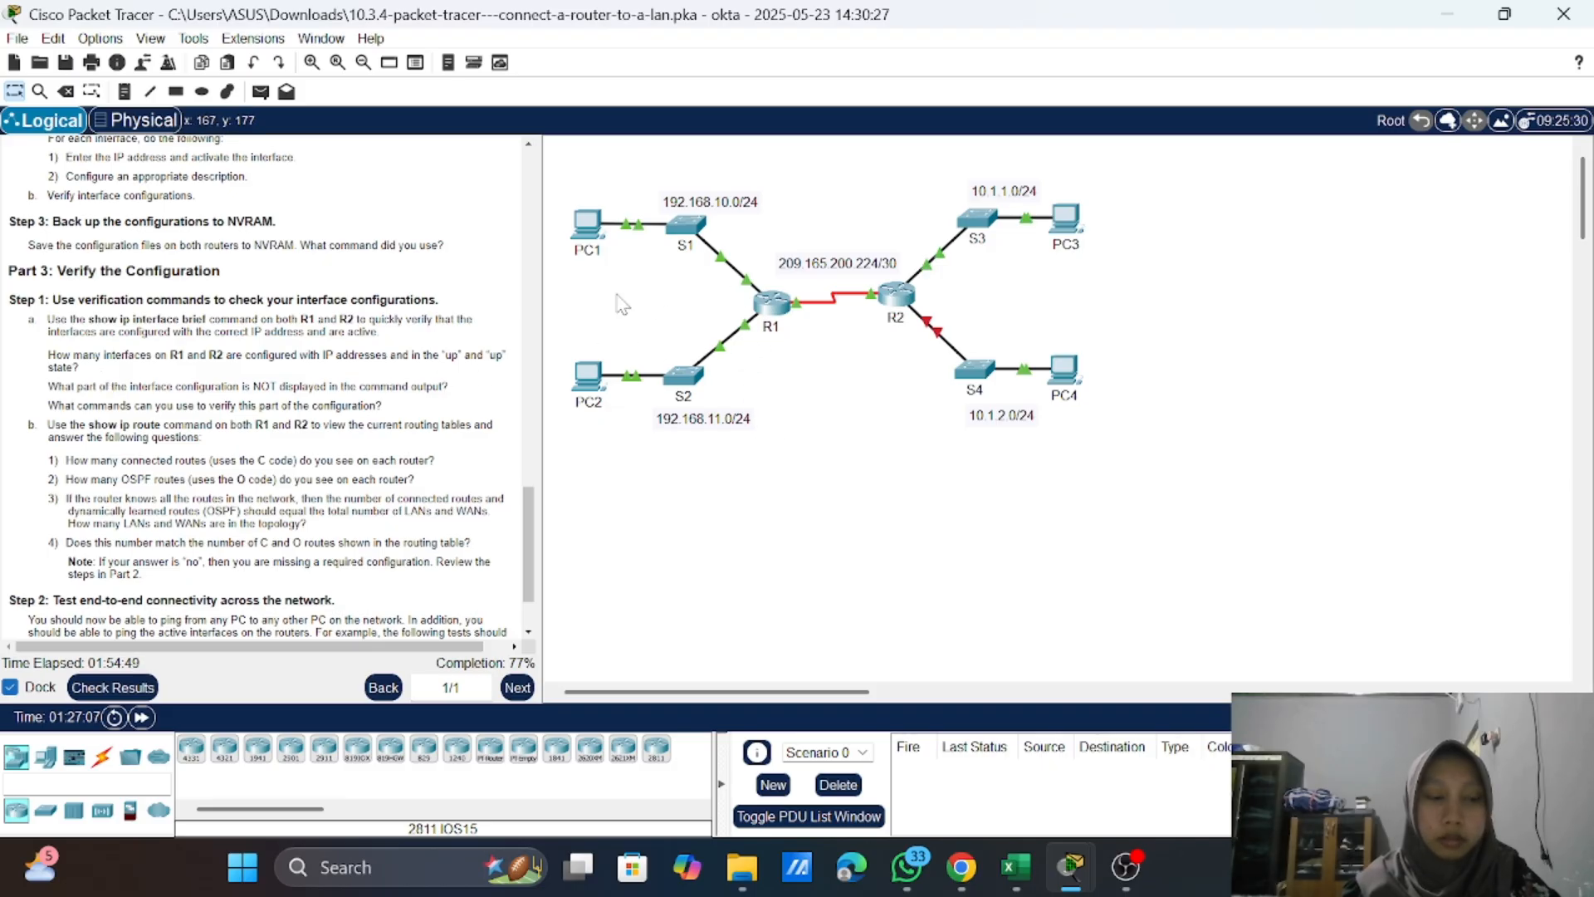
click(773, 304)
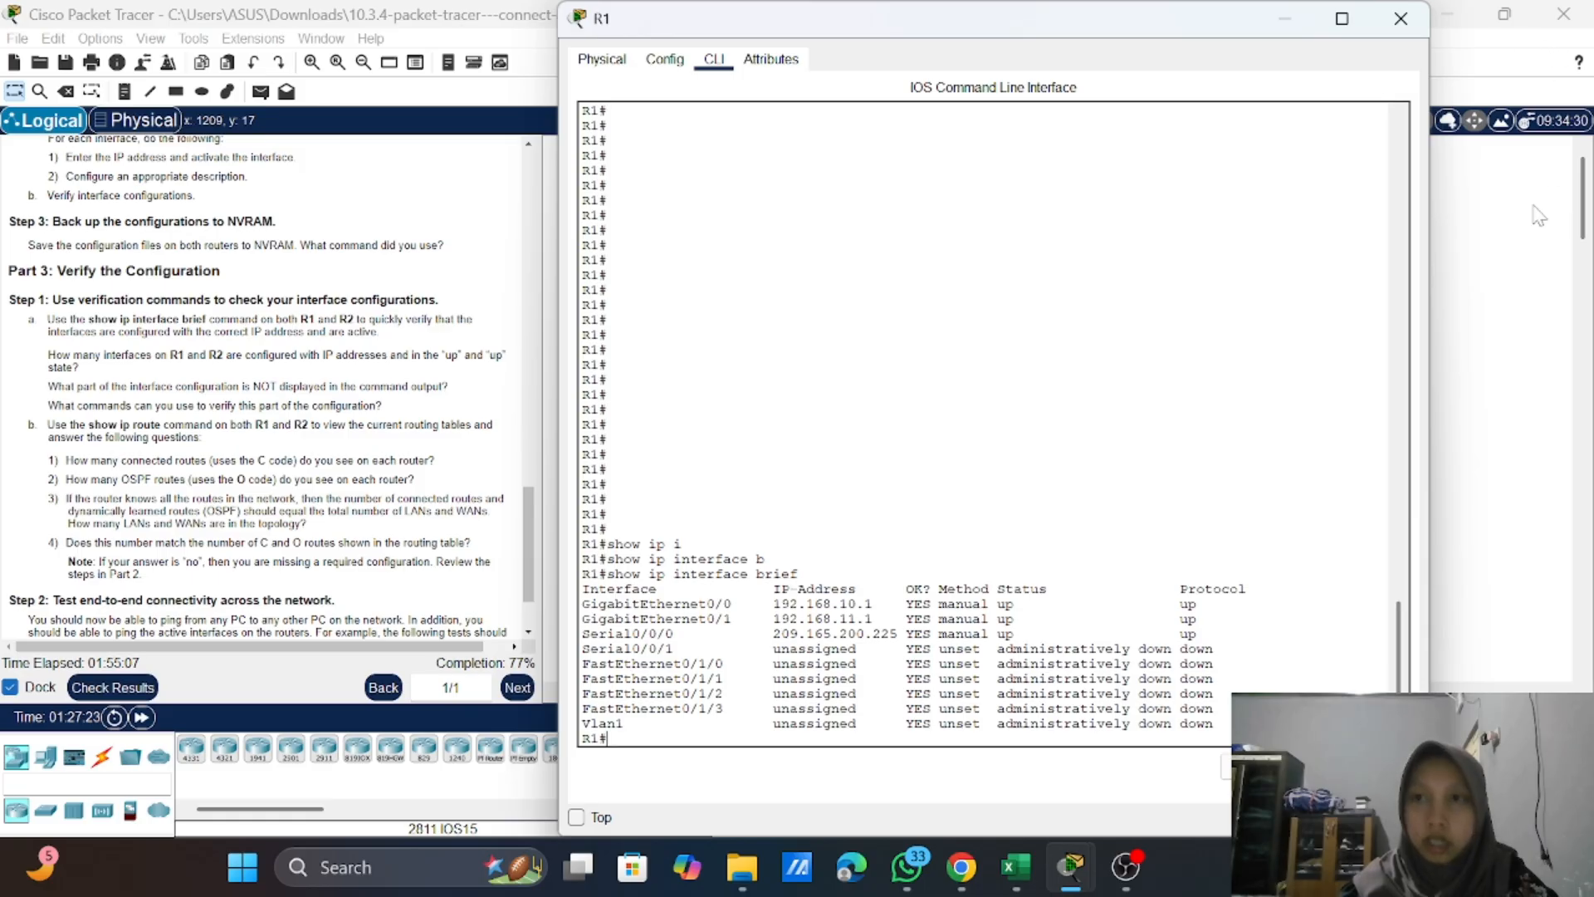
click(1485, 344)
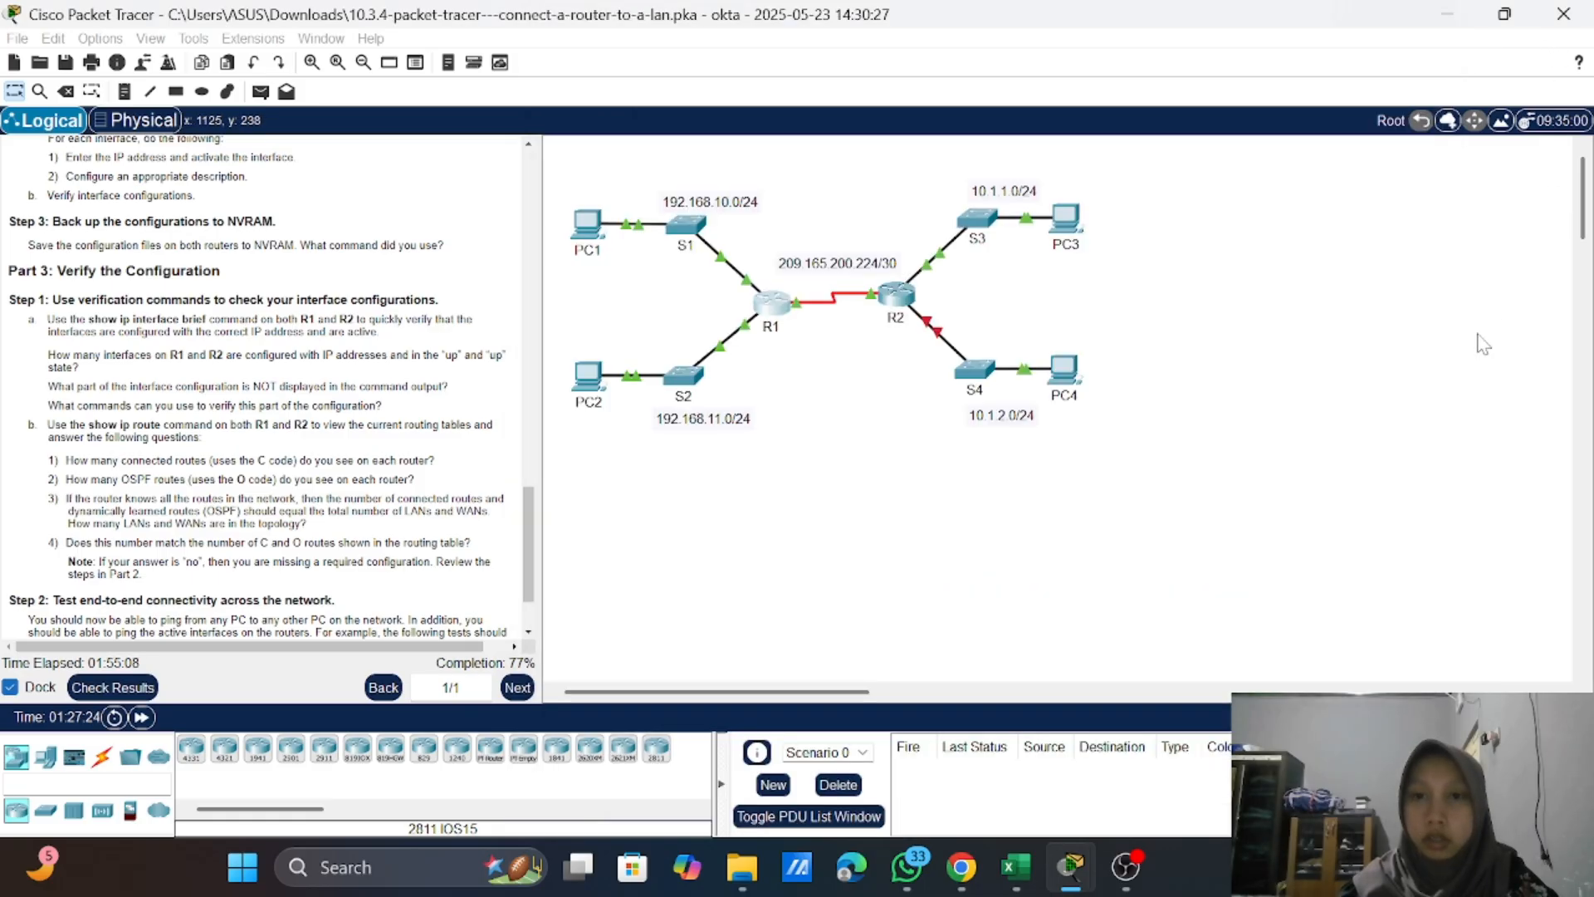
click(895, 295)
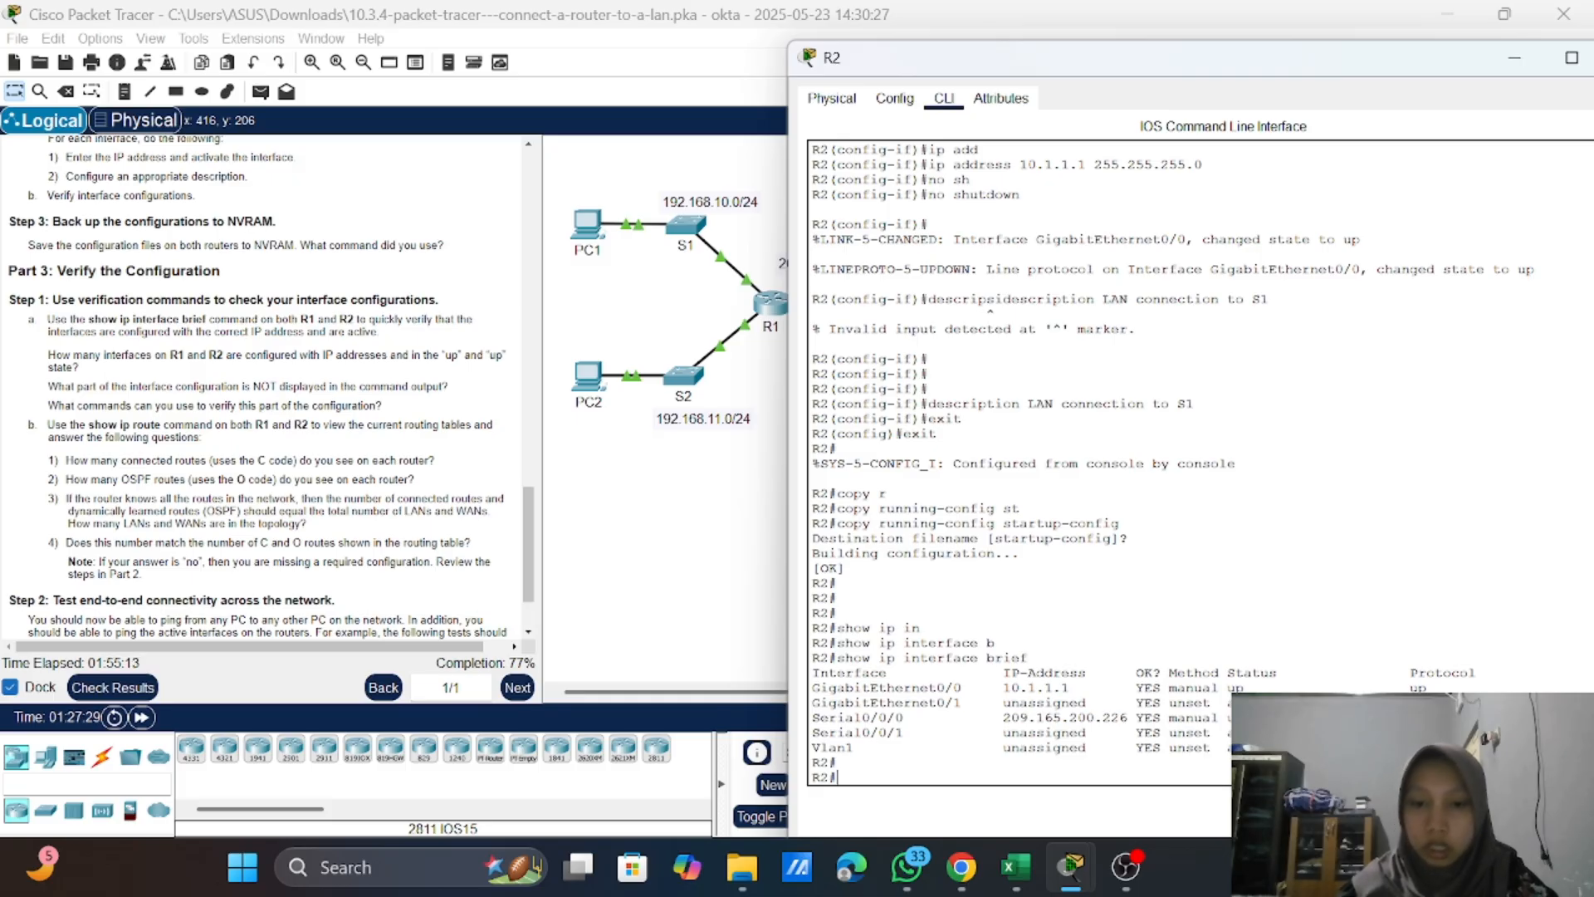
click(665, 633)
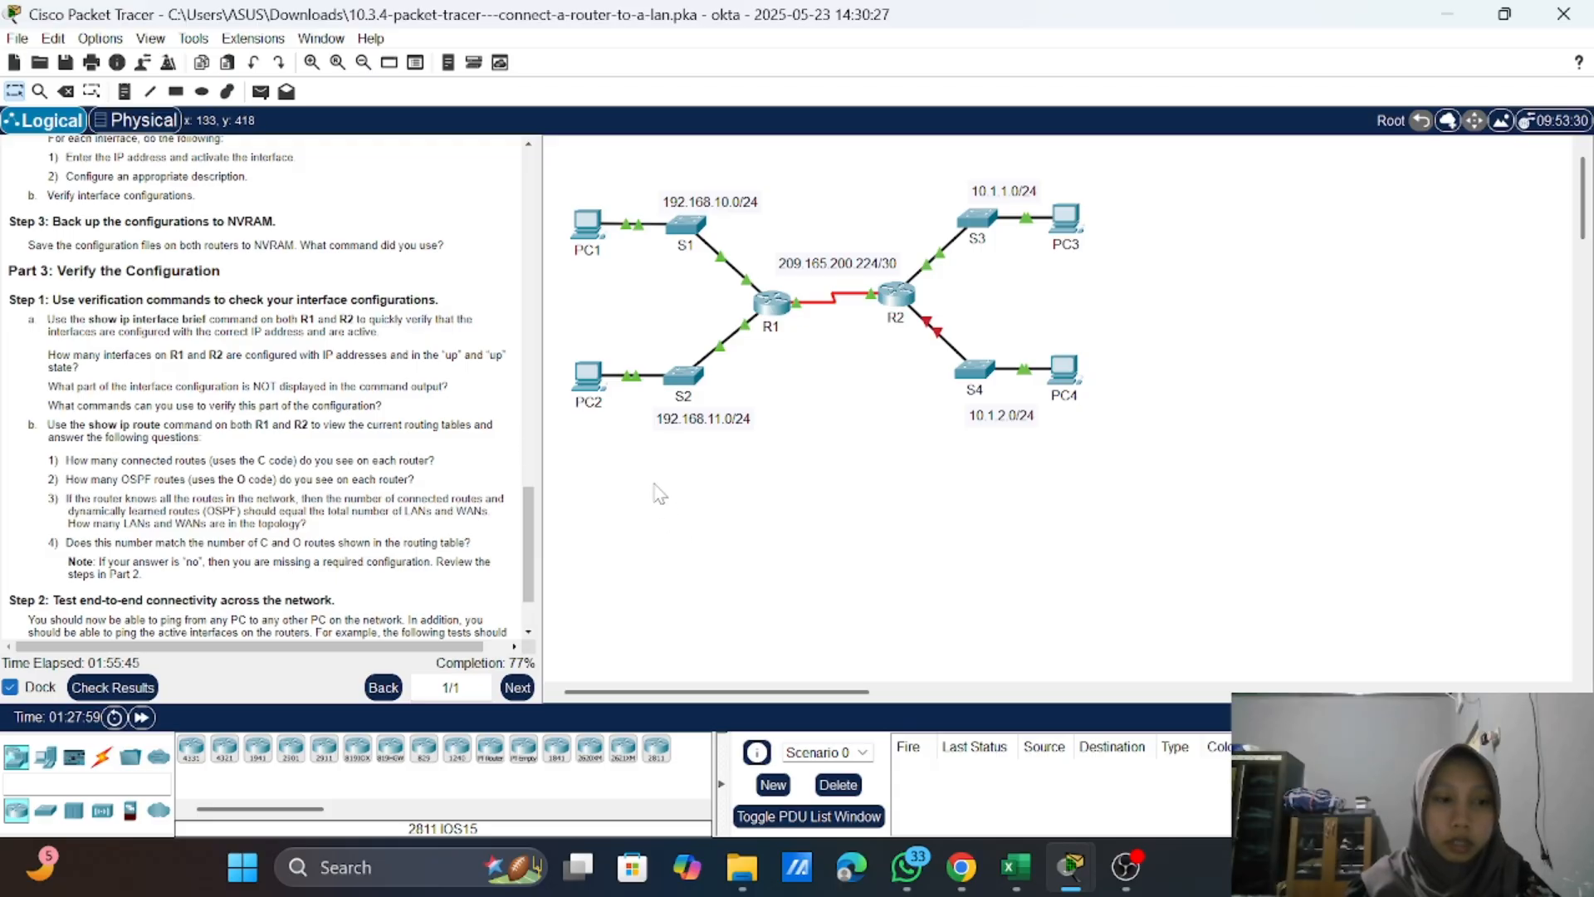
click(778, 316)
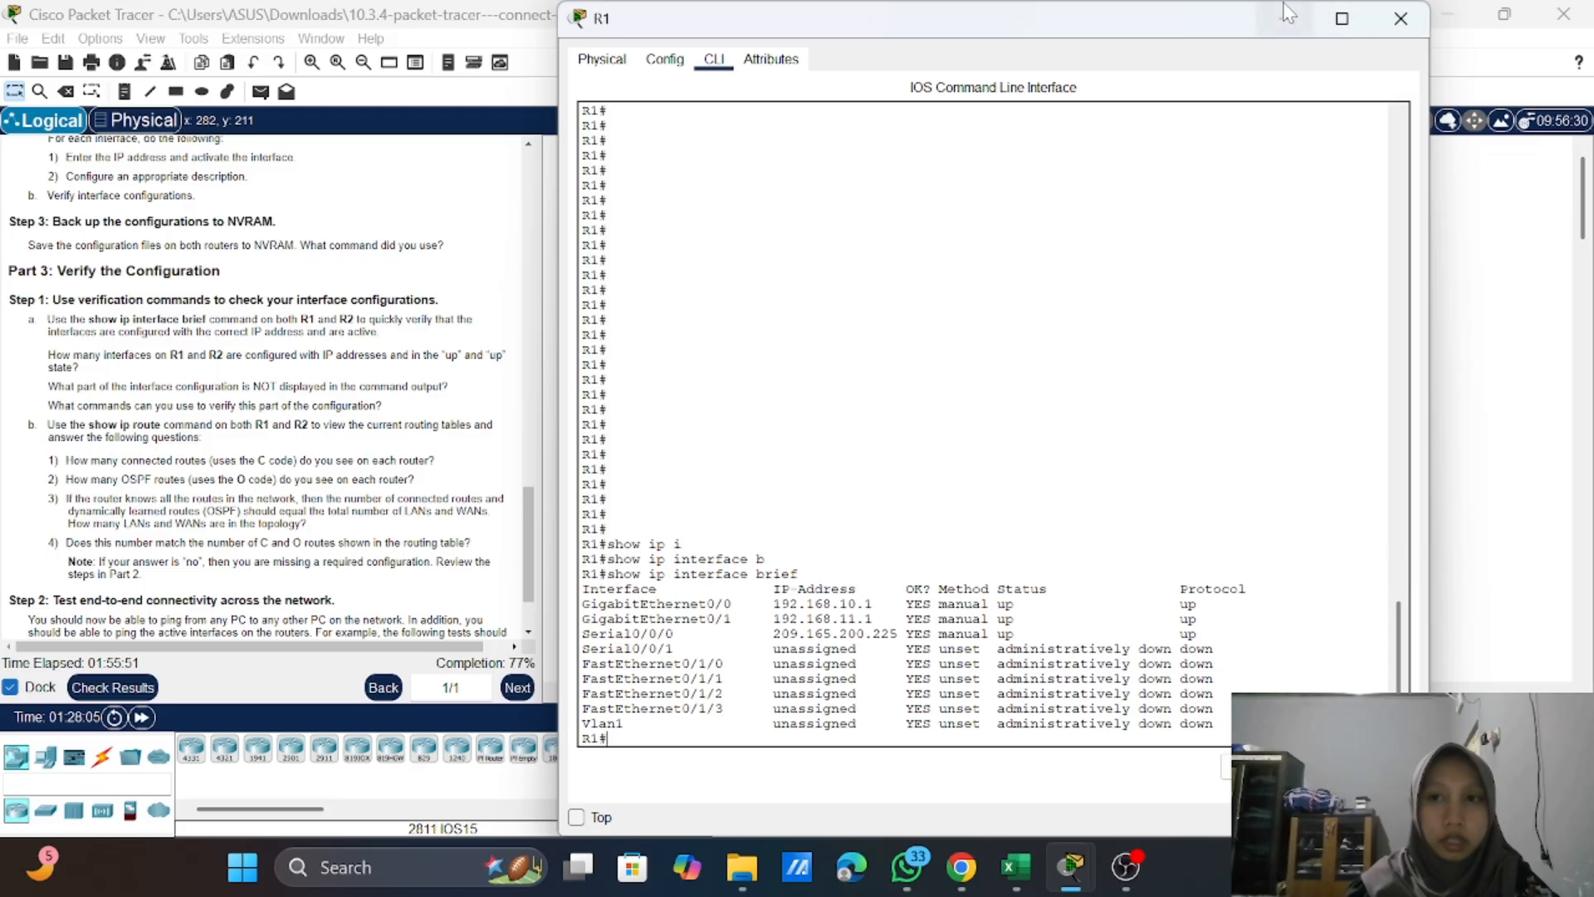
click(1401, 18)
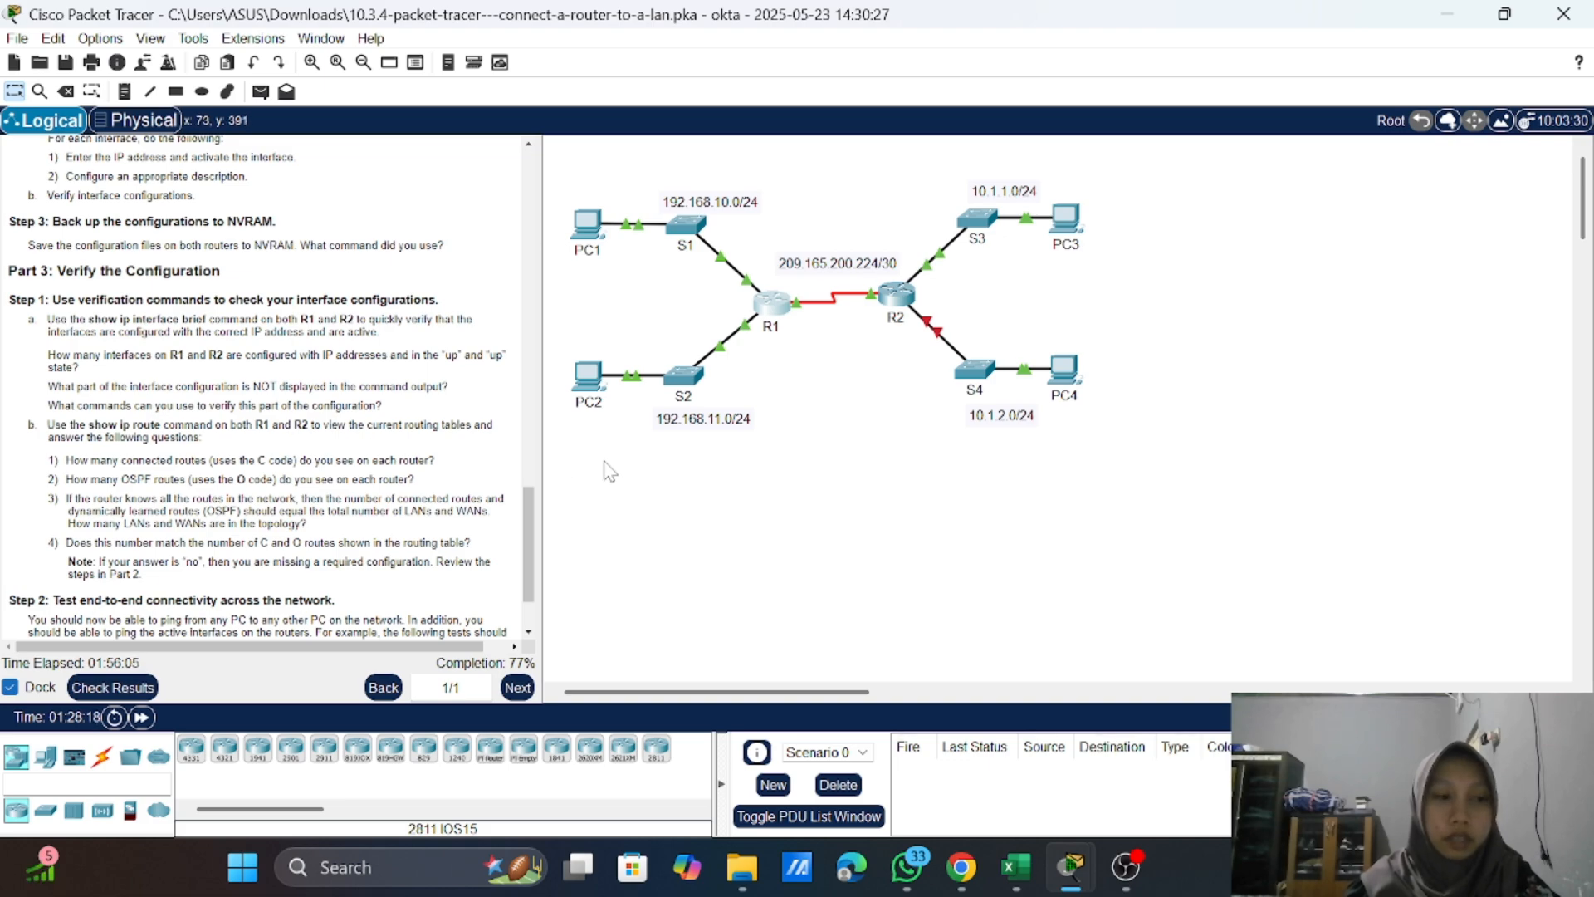
Step: Reopen R1's command line and run "show interfaces" to list the full interface details
click(775, 305)
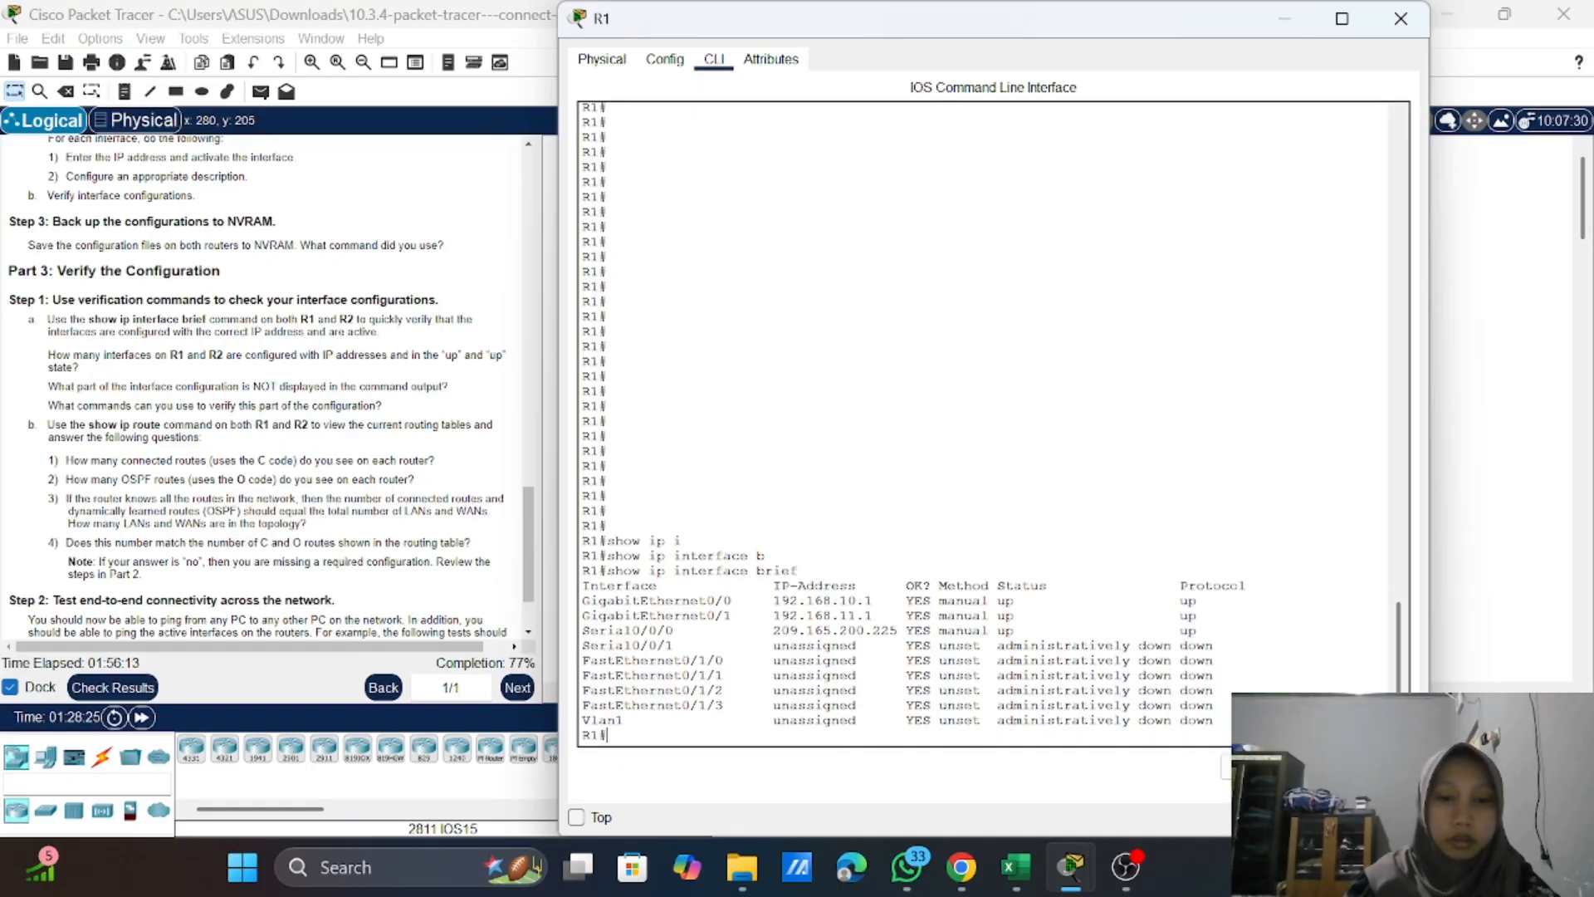
text(sho)
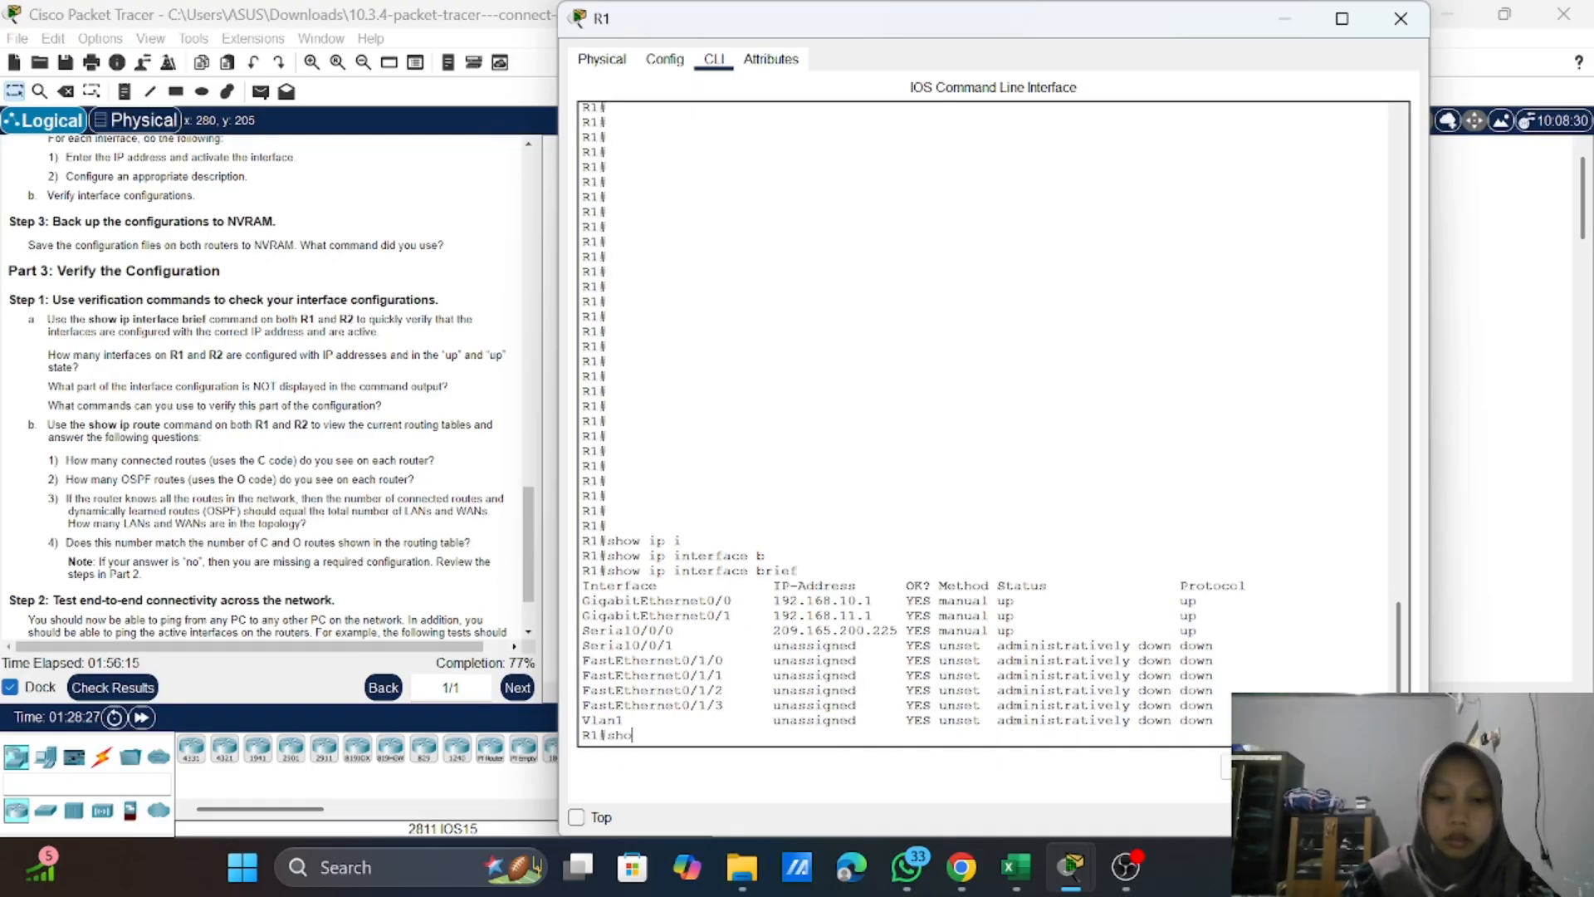
text(w in)
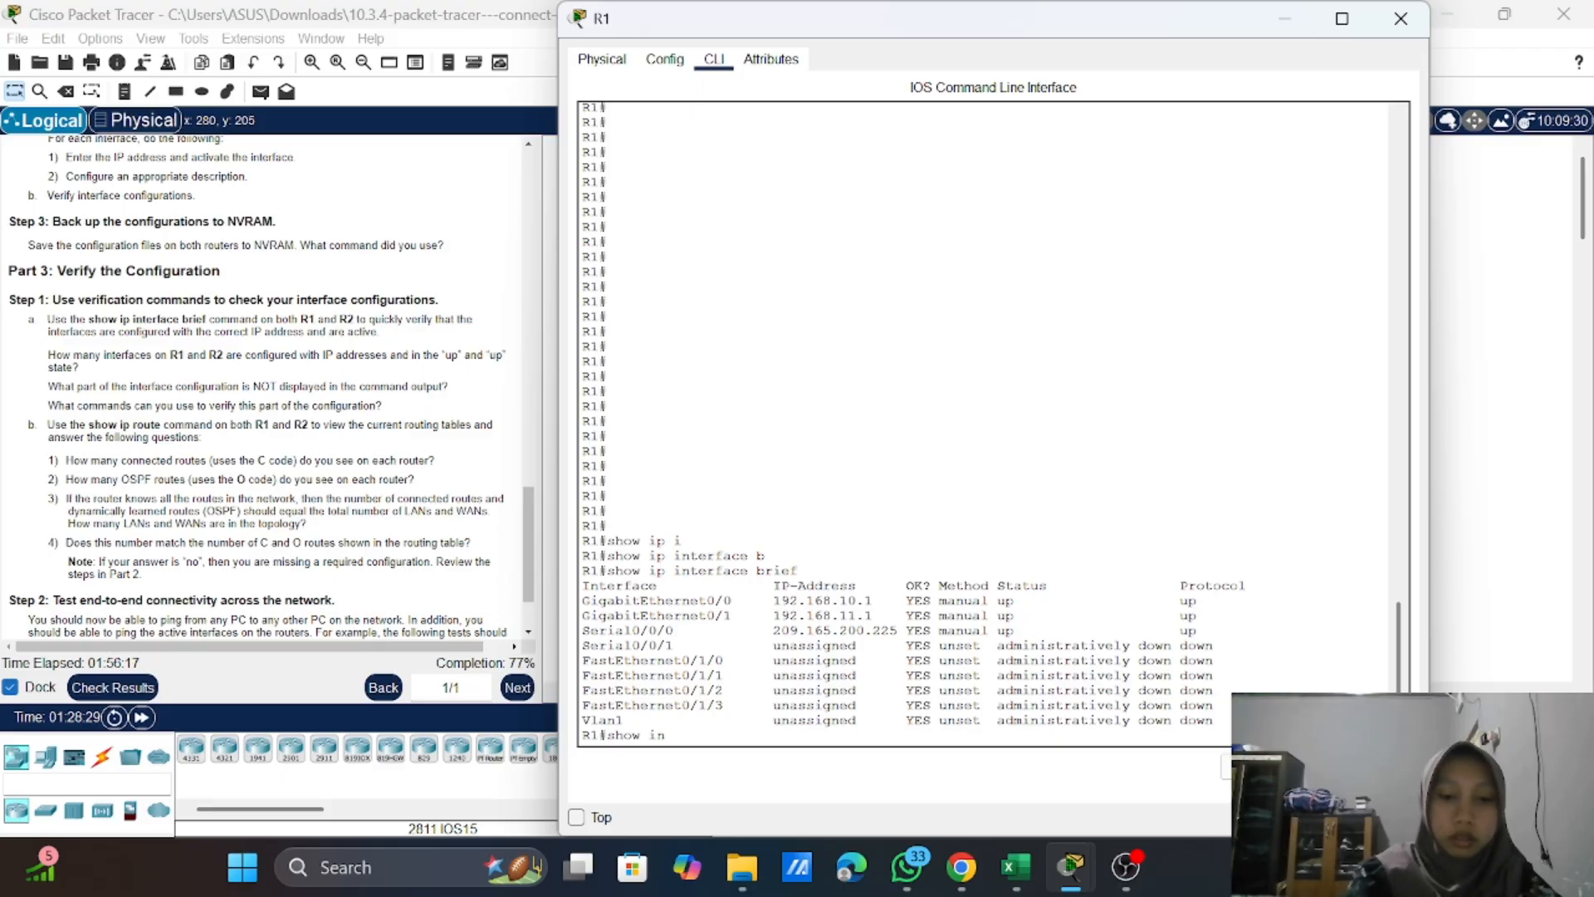
key(Tab)
key(Return)
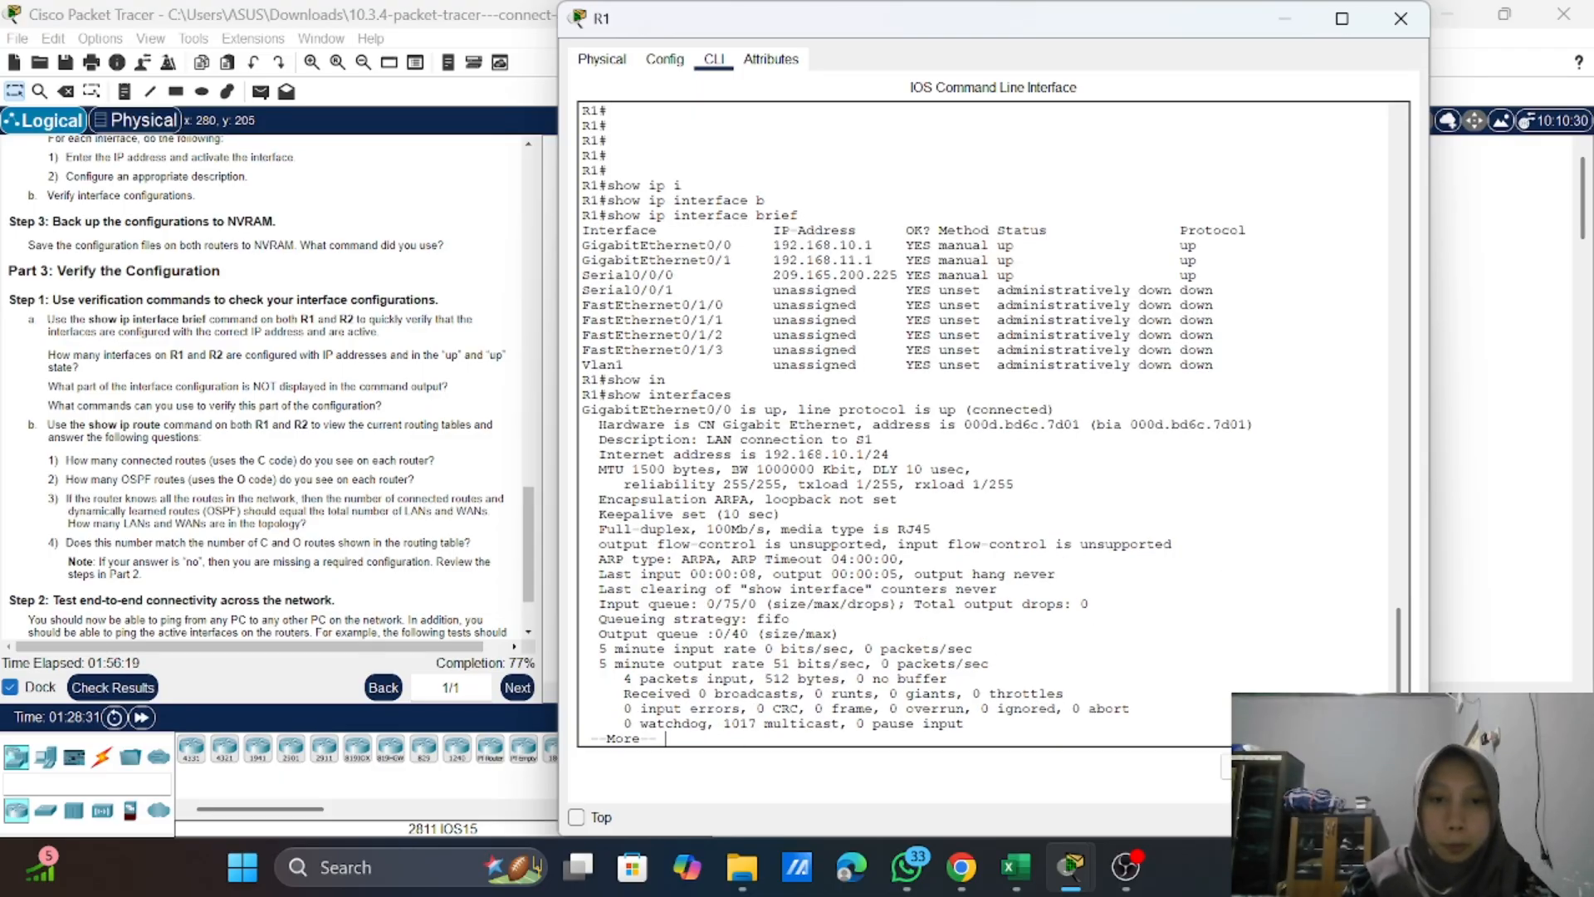
Step: Page through R1's interface details, checking the descriptions, until the command prompt returns
key(space)
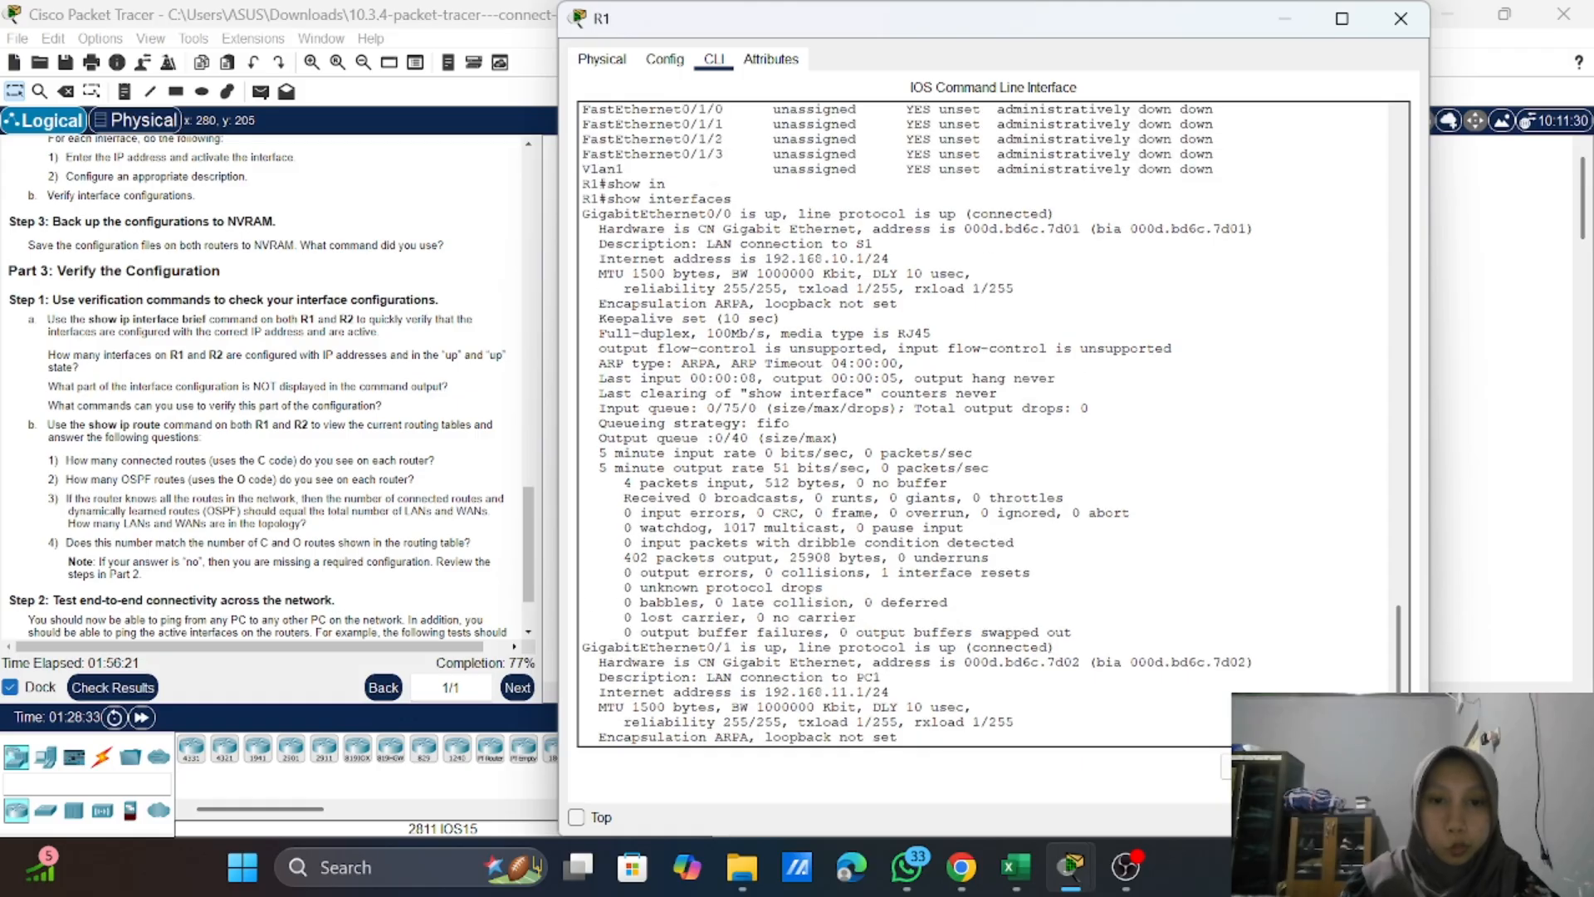
scroll(988, 423, up, 1)
scroll(988, 424, up, 3)
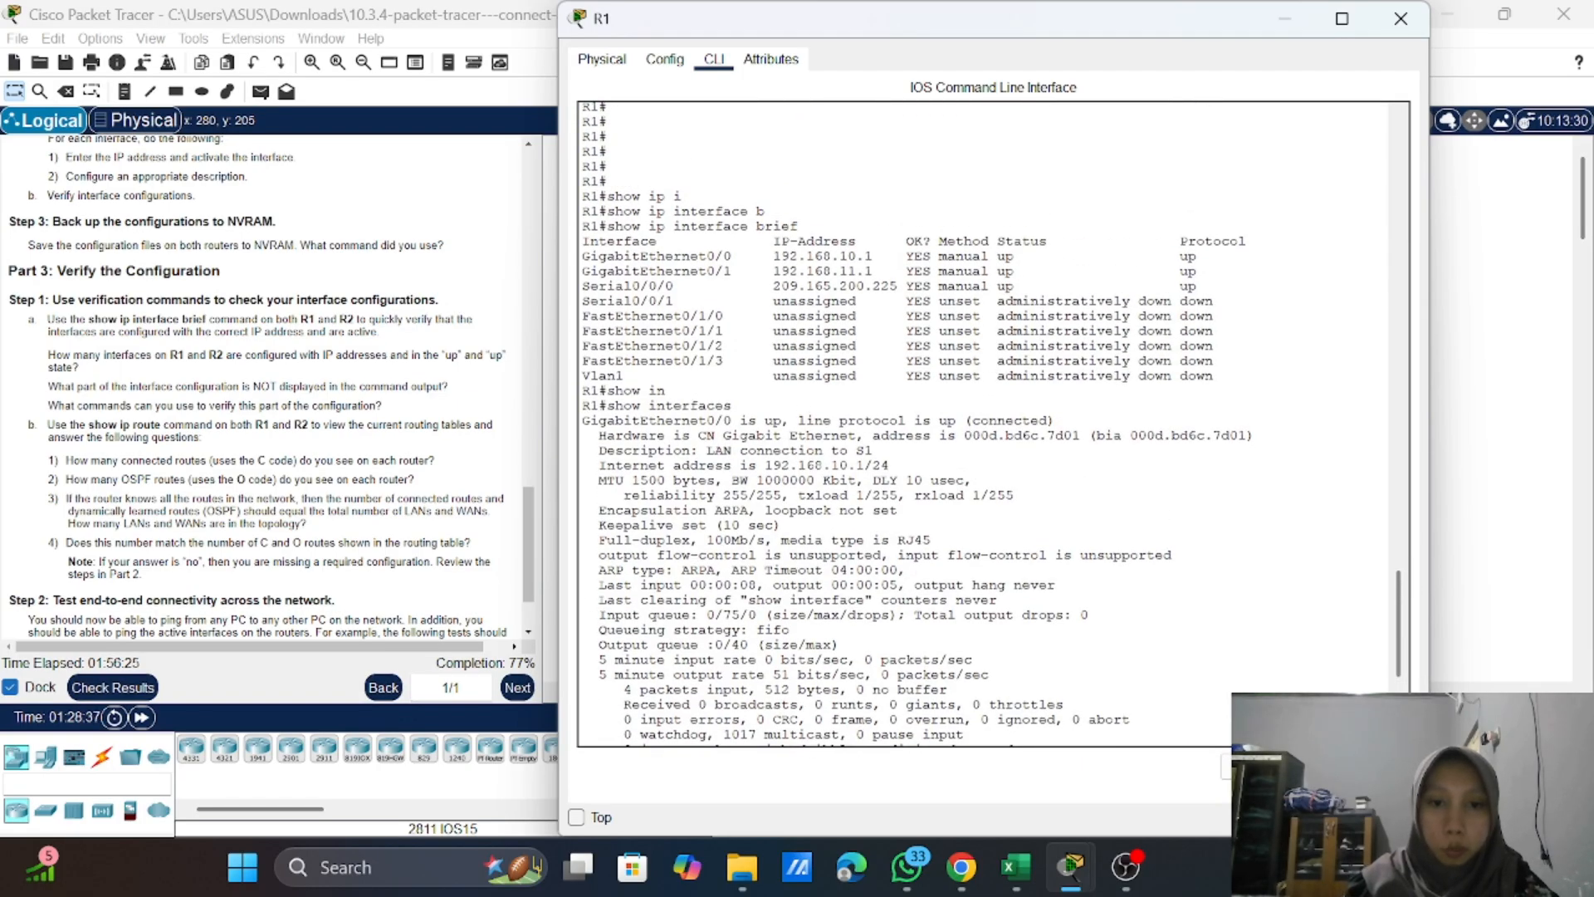
scroll(989, 424, down, 5)
key(space)
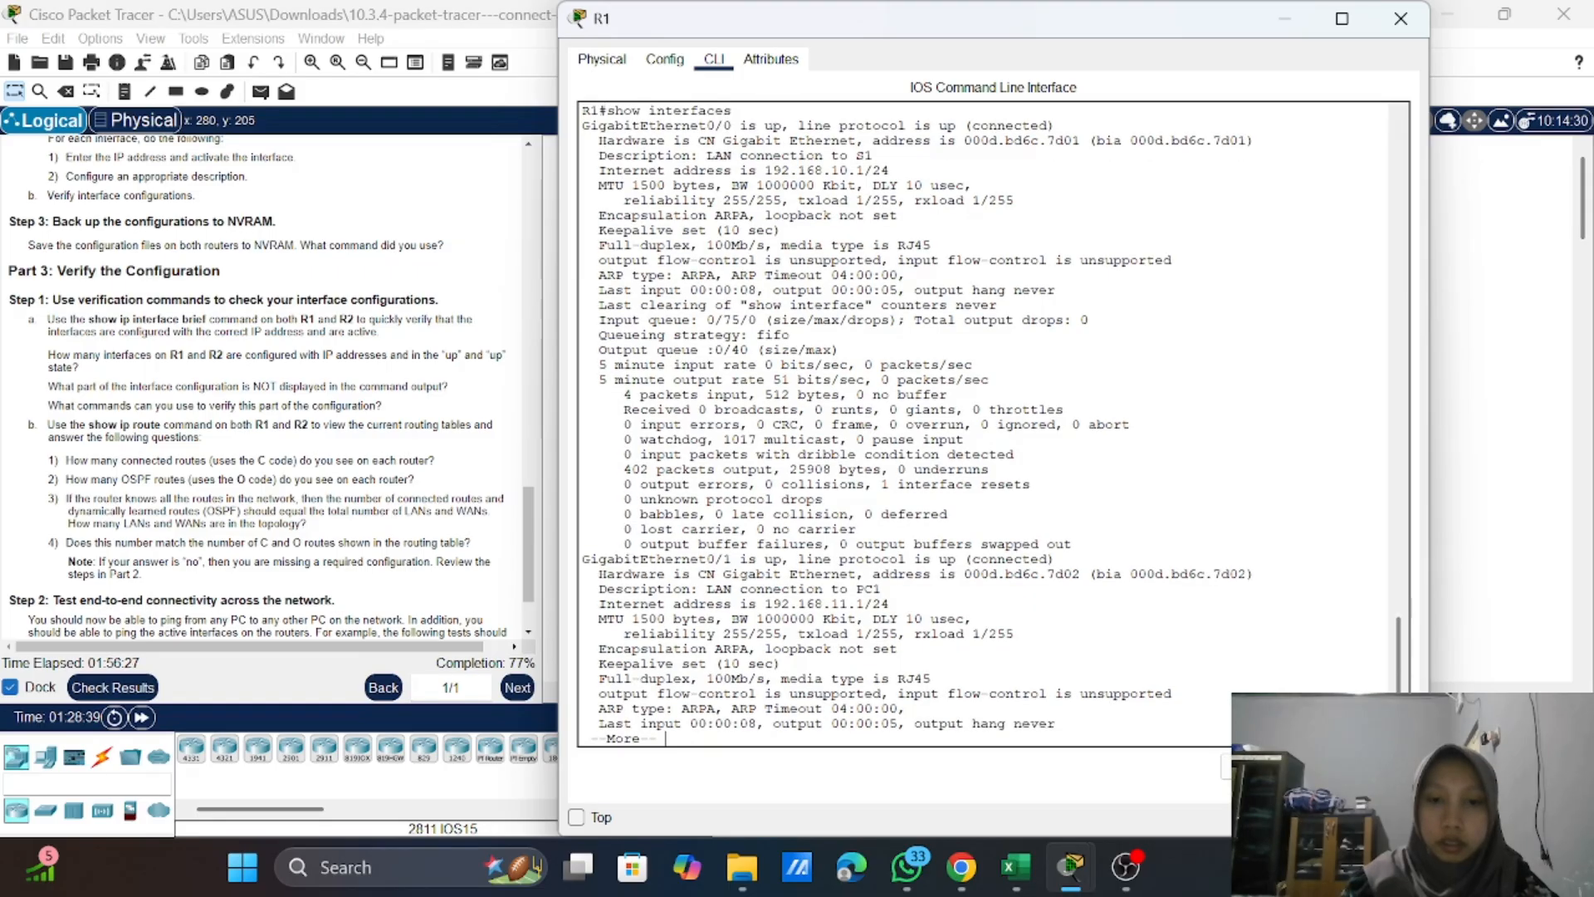
key(space)
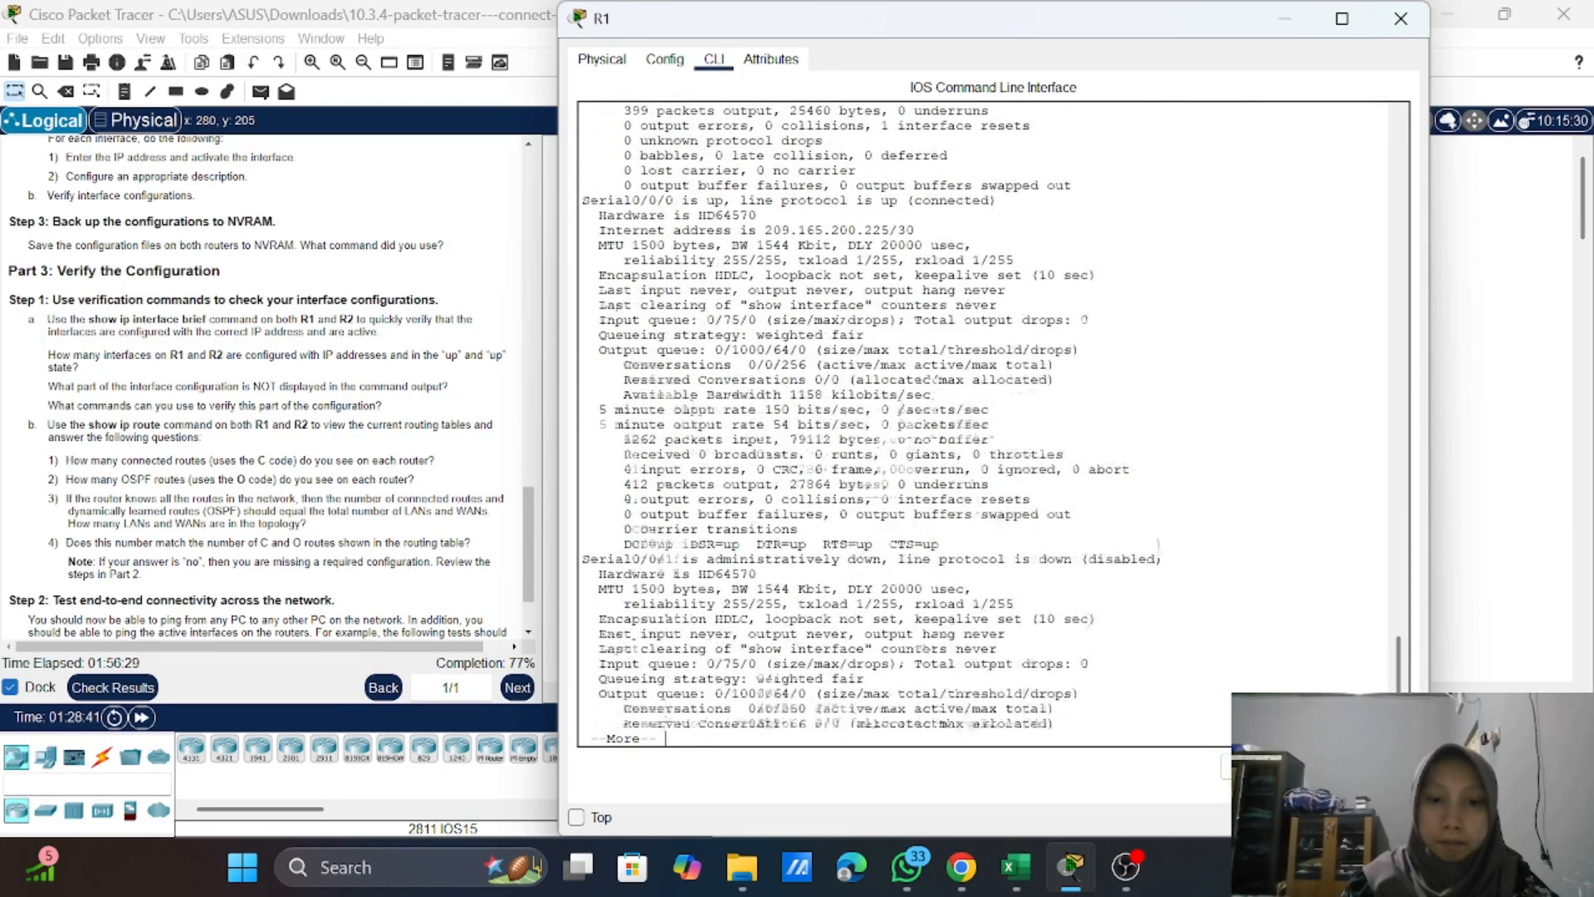
key(space)
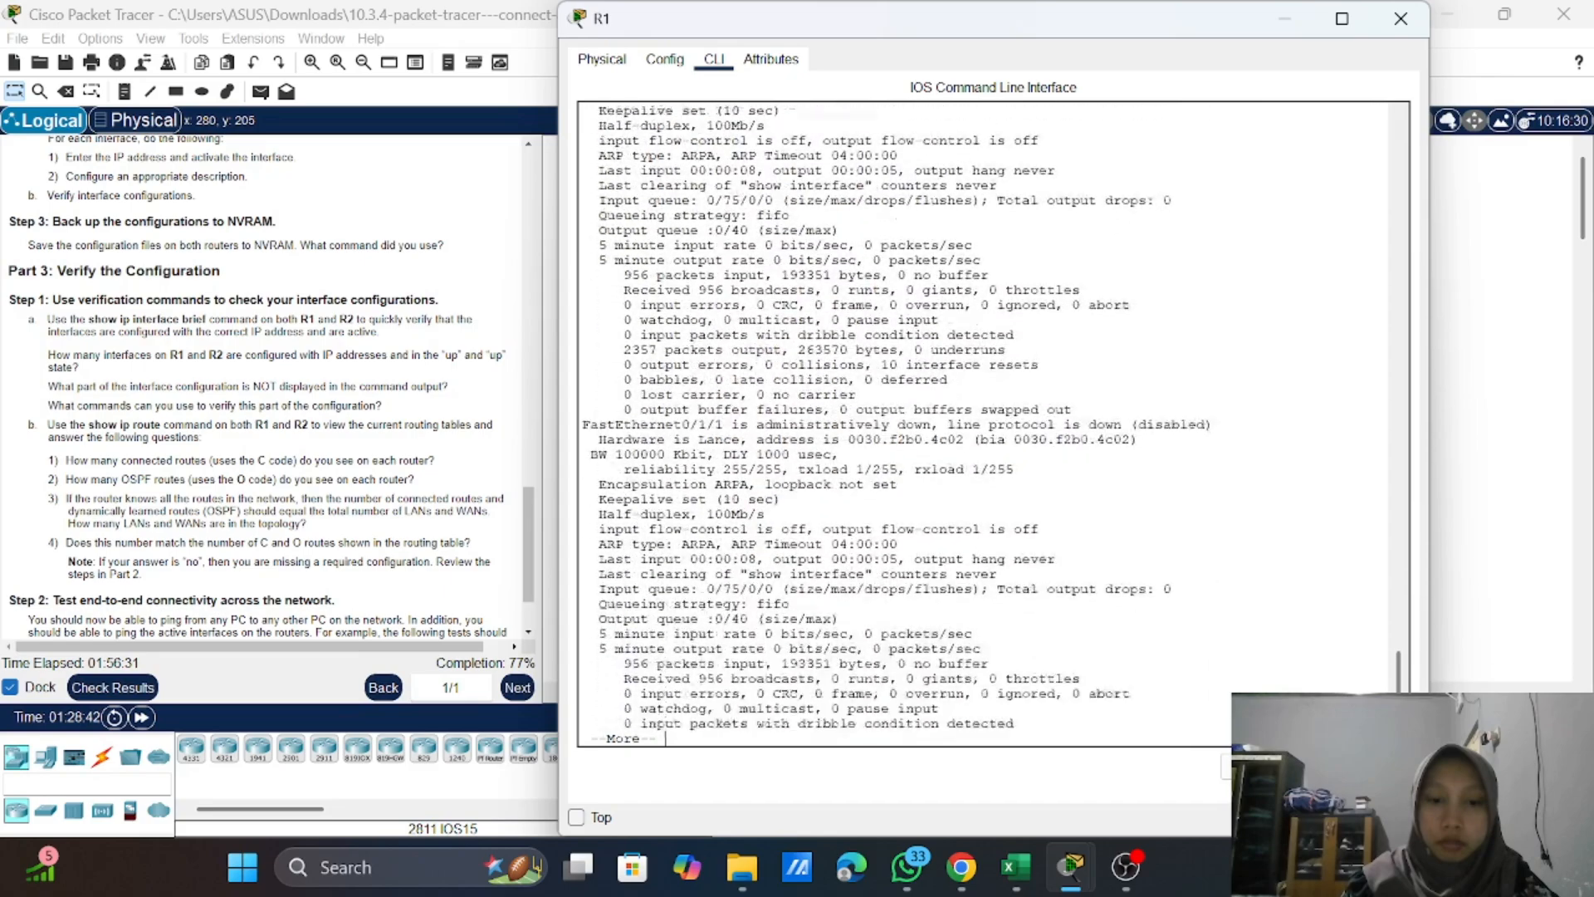
key(space)
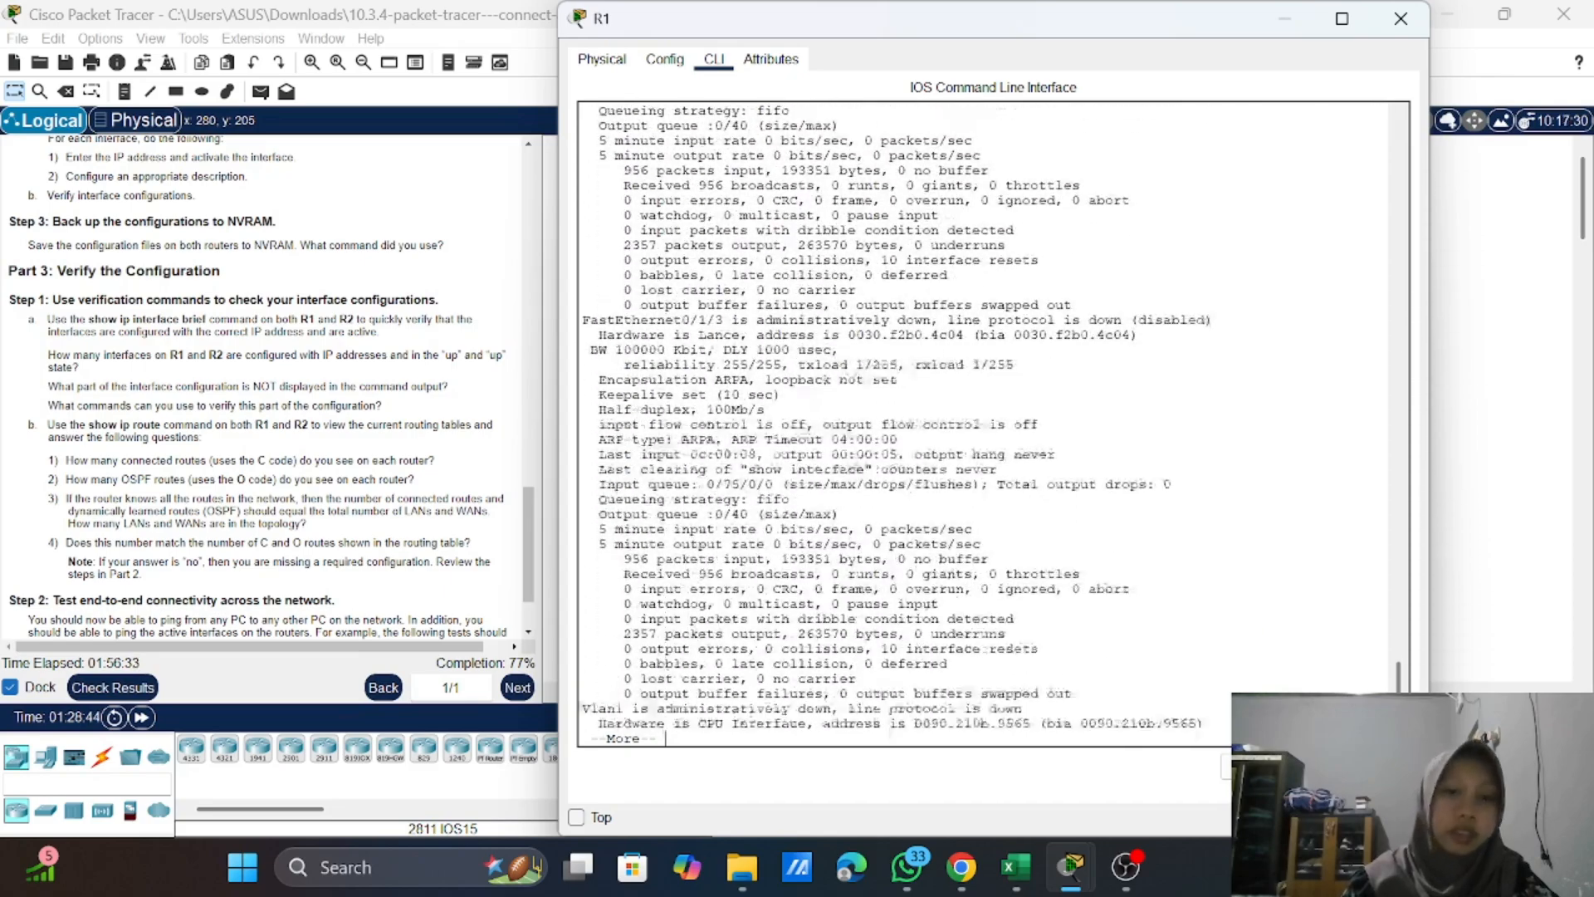
key(Return)
key(Return)
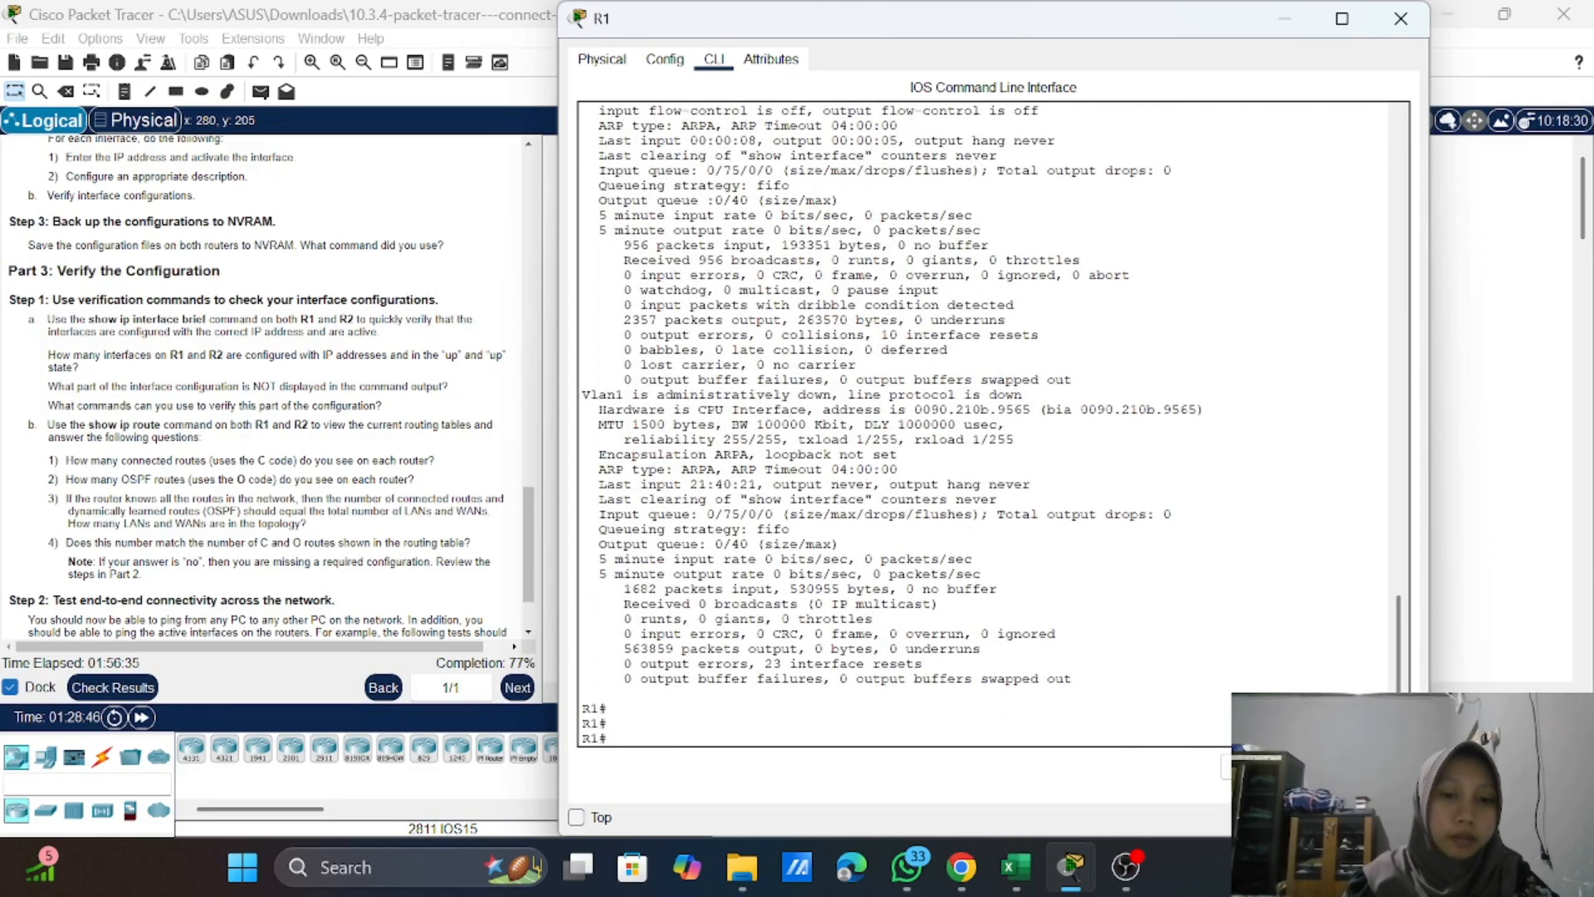
Step: Check the remaining Part 3 instructions and run "show ip route" on R1 to view its routing table
scroll(993, 424, up, 15)
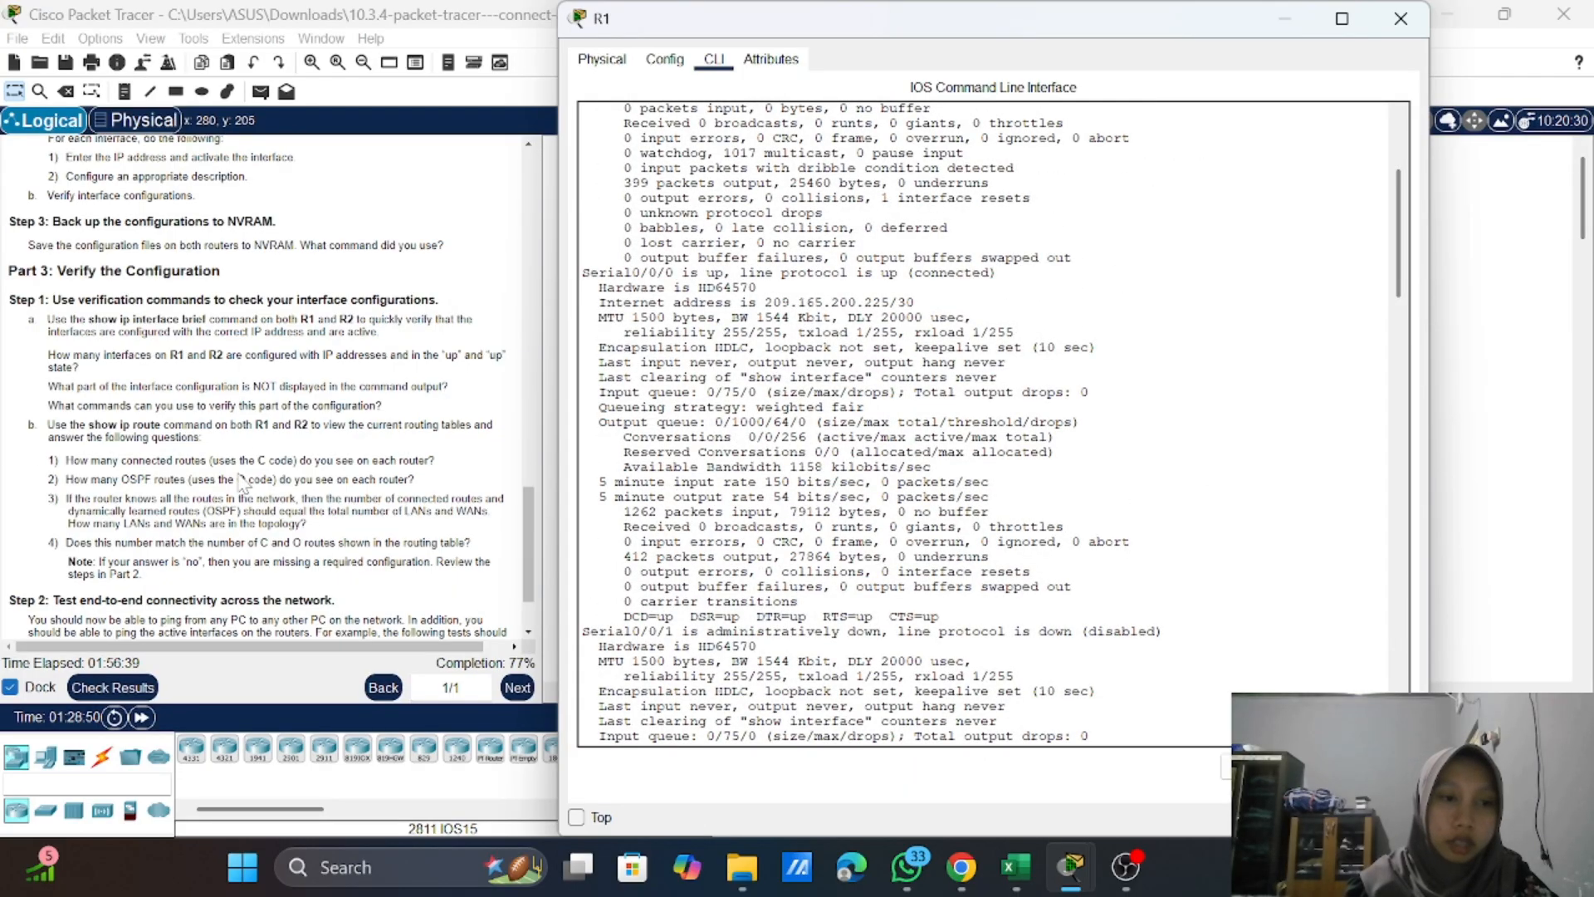
scroll(243, 484, down, 2)
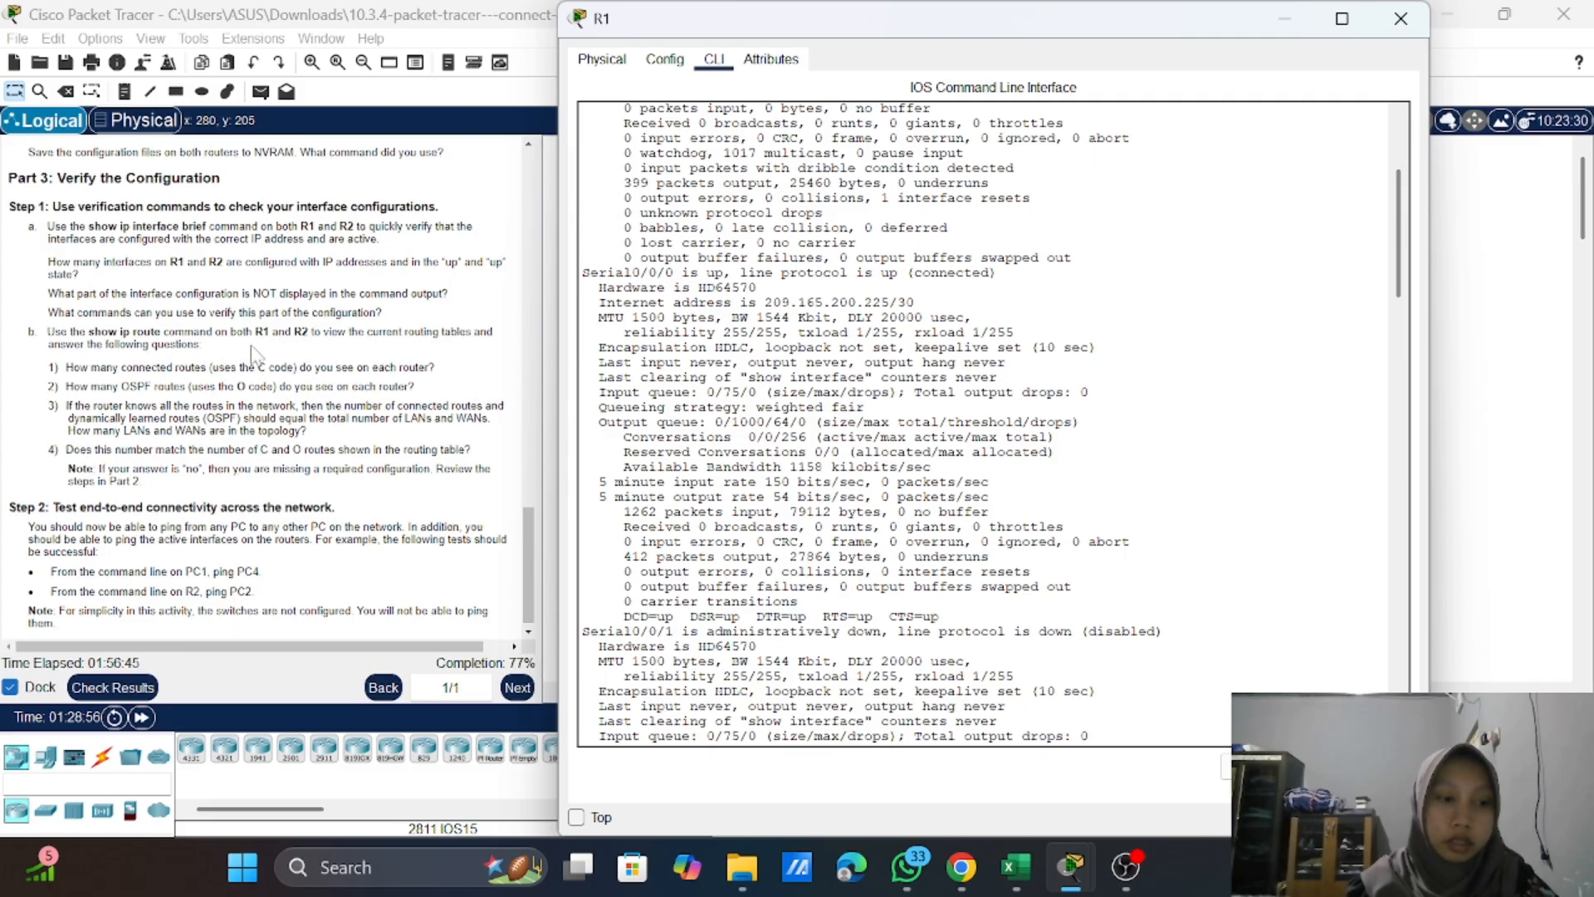
scroll(831, 382, down, 20)
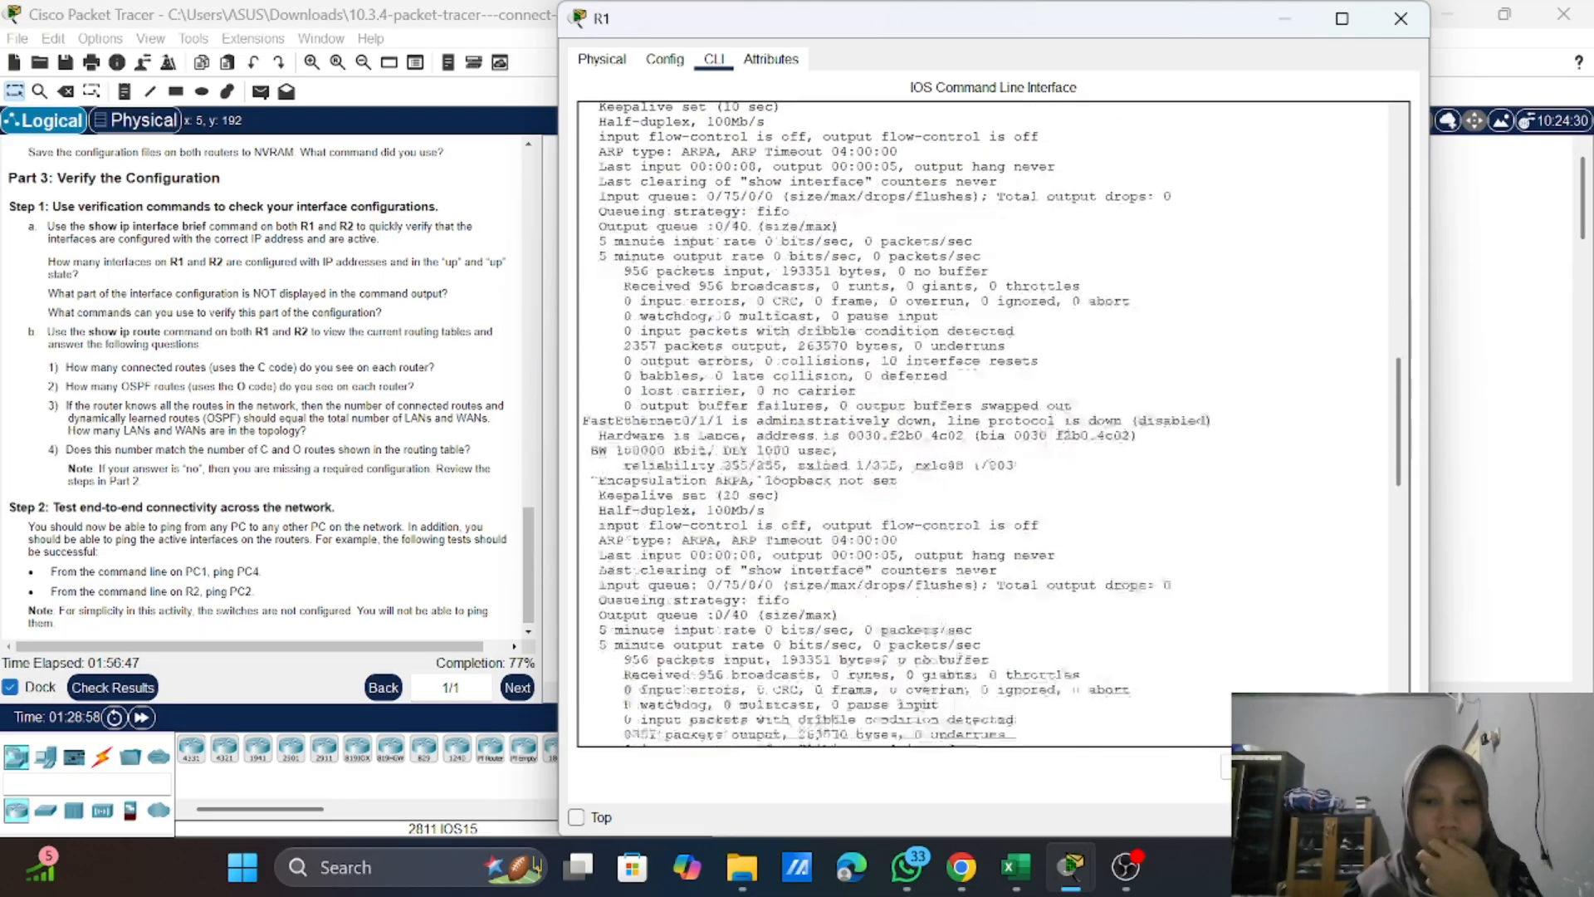
scroll(988, 424, down, 10)
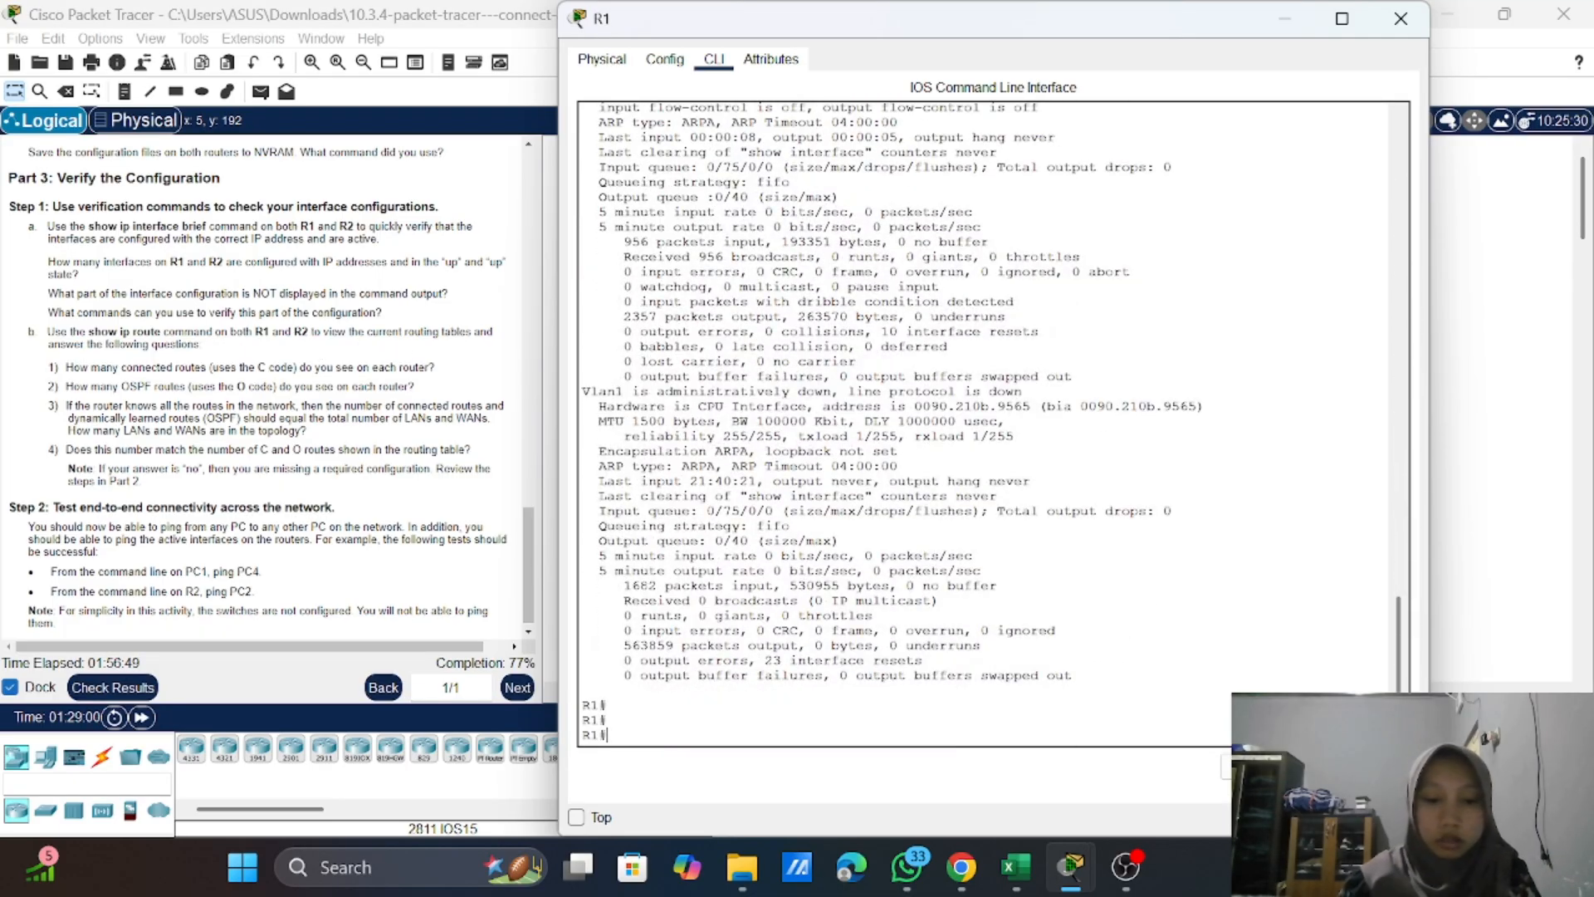
text(show i)
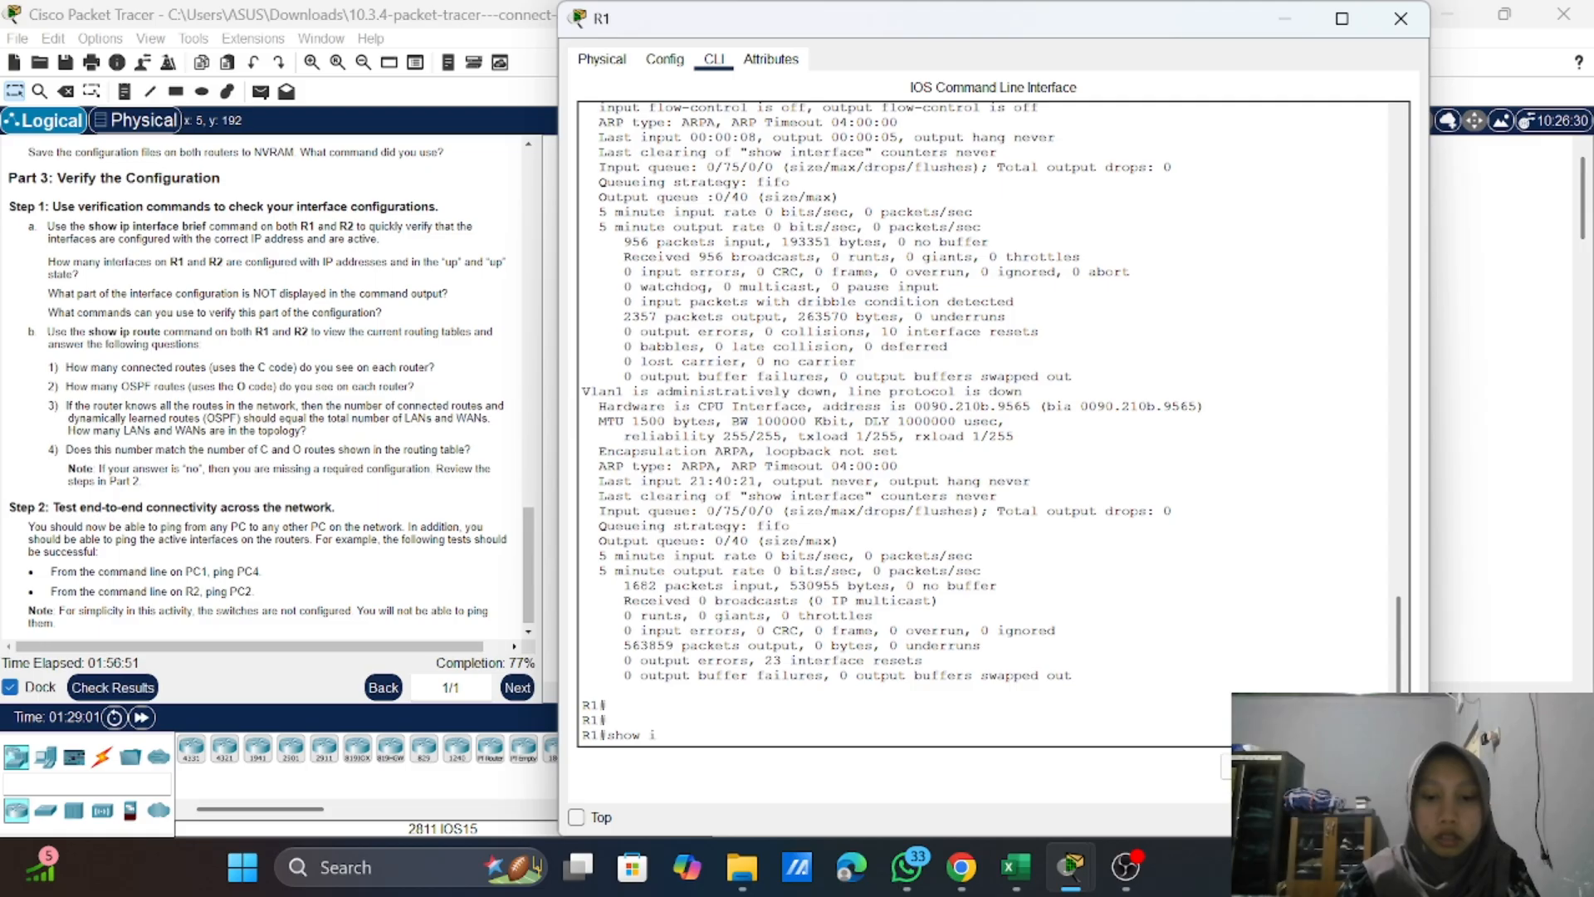
text(p rout)
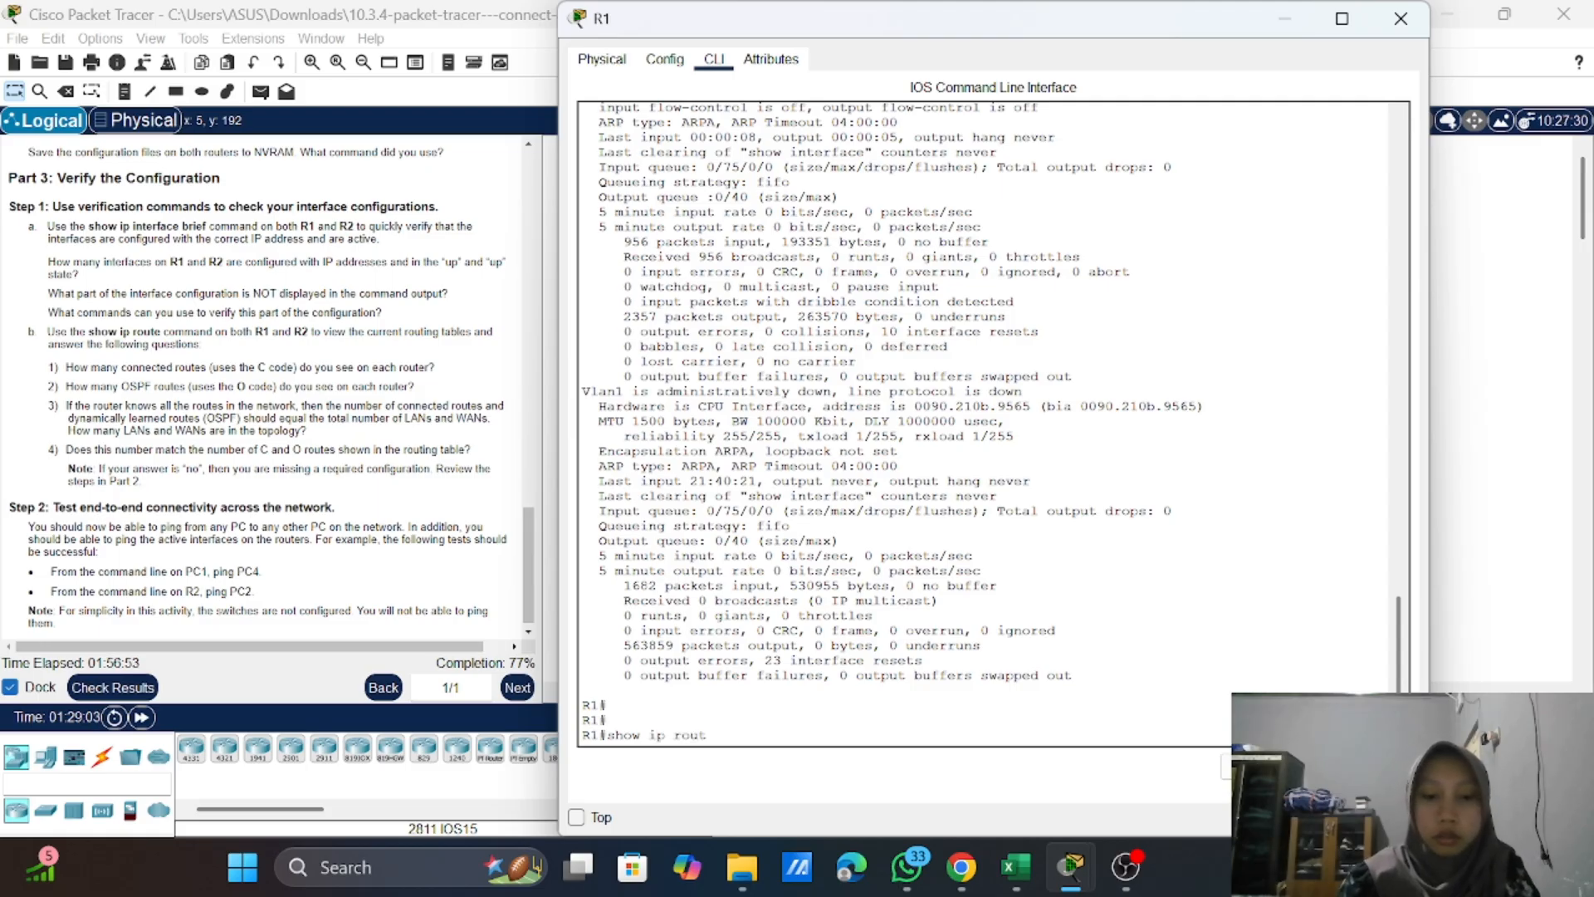
text(e)
key(Return)
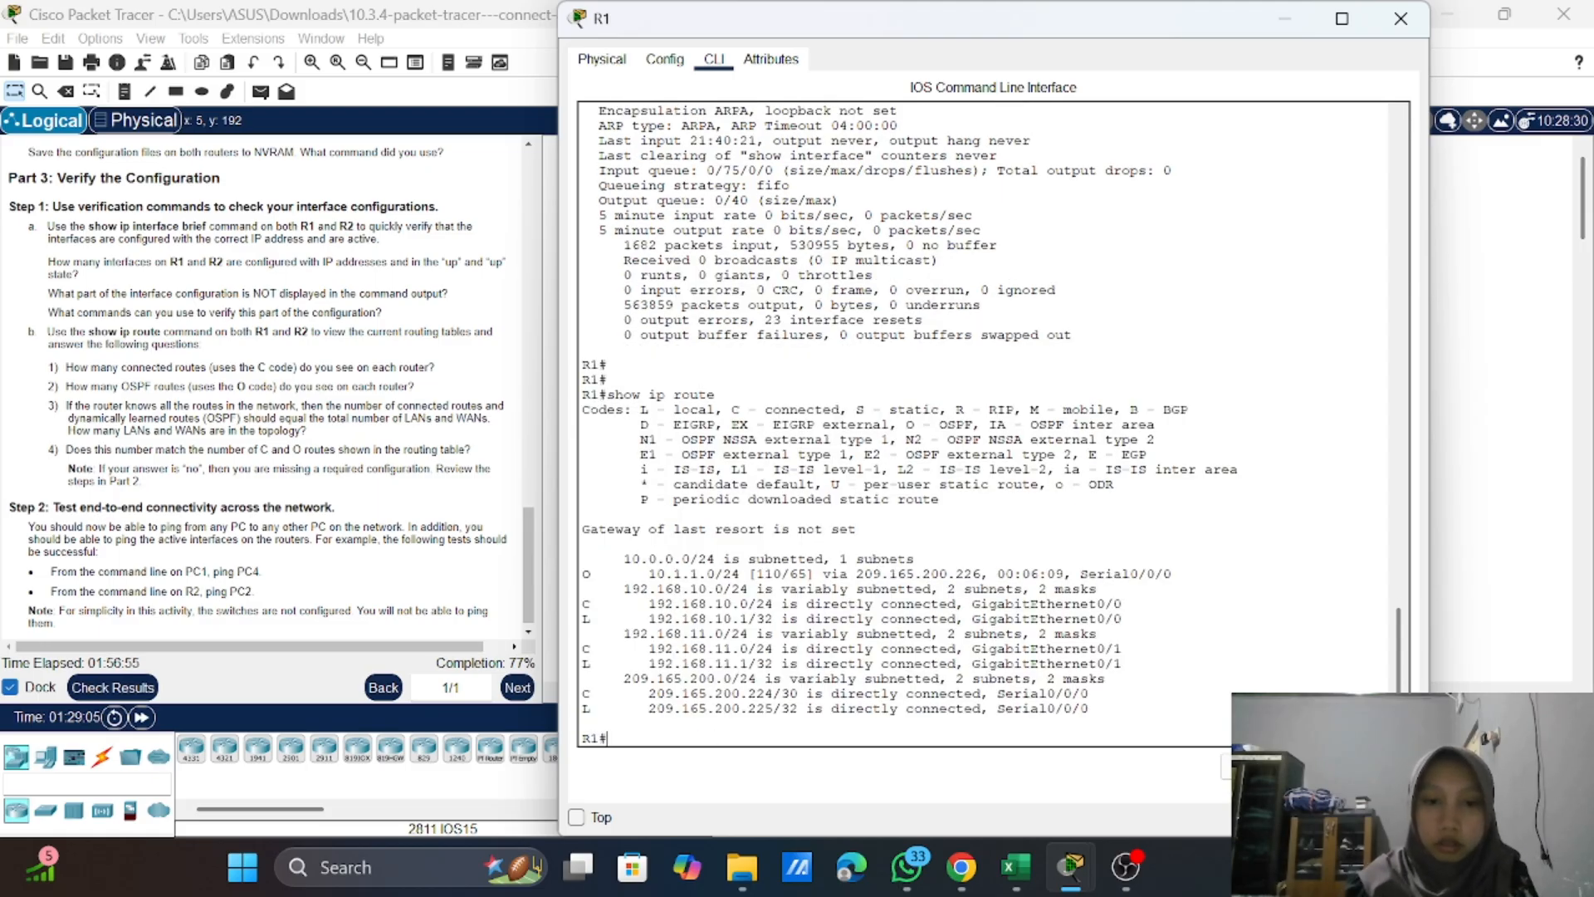
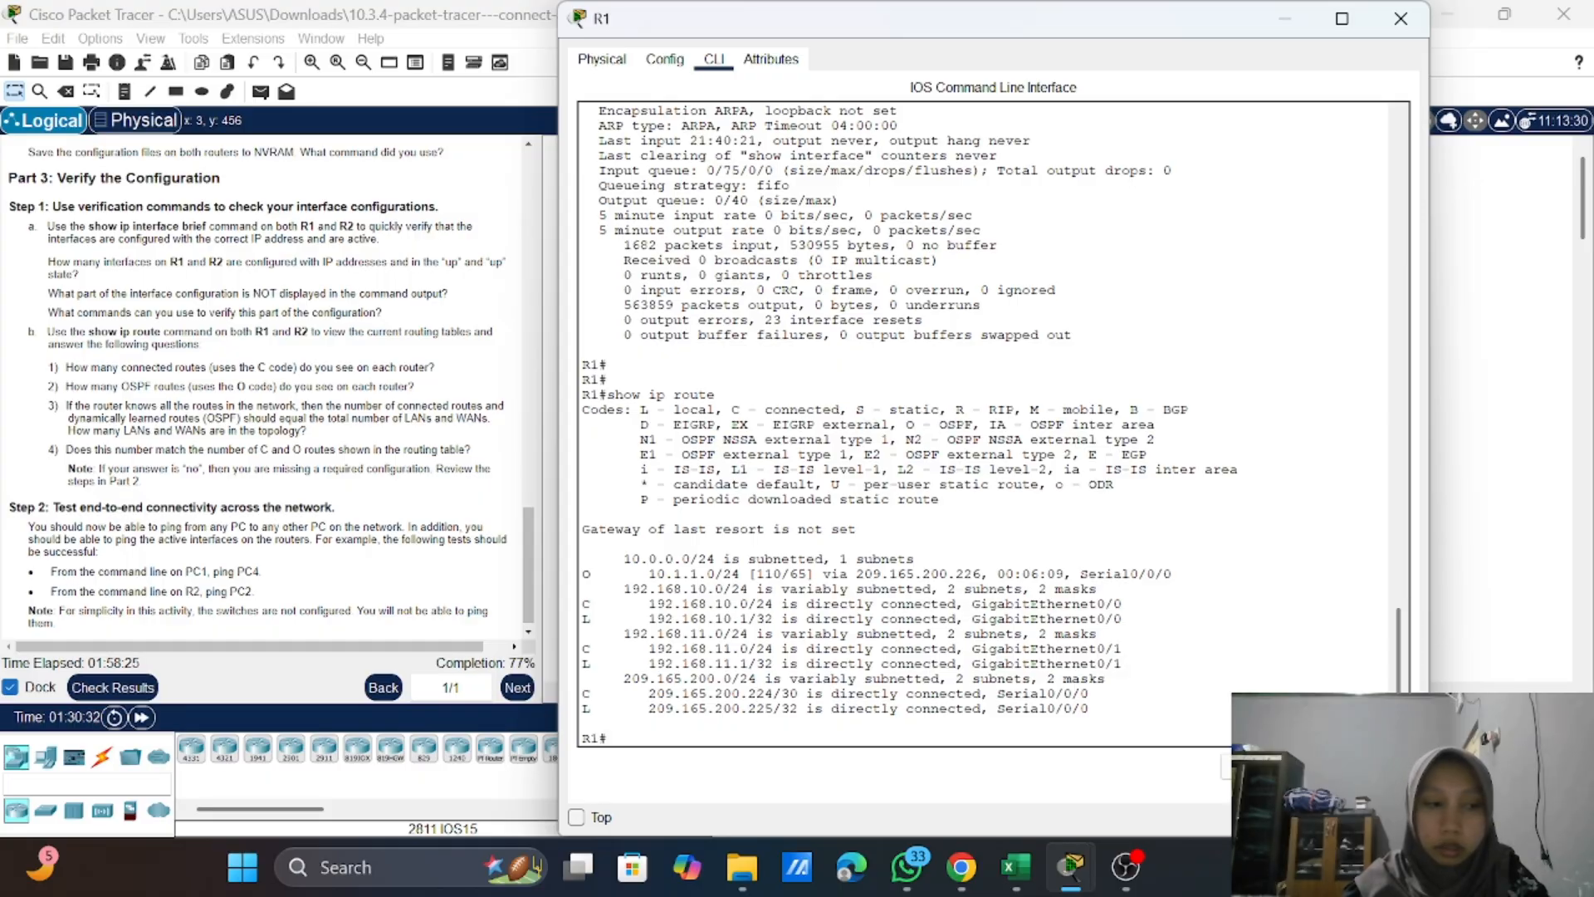
Step: Examine R1's routing table, highlighting the 209.165.200.224/30, 192.168.10.0, 192.168.11.0 and 10.0.0.0 network entries
drag(799, 693, 649, 694)
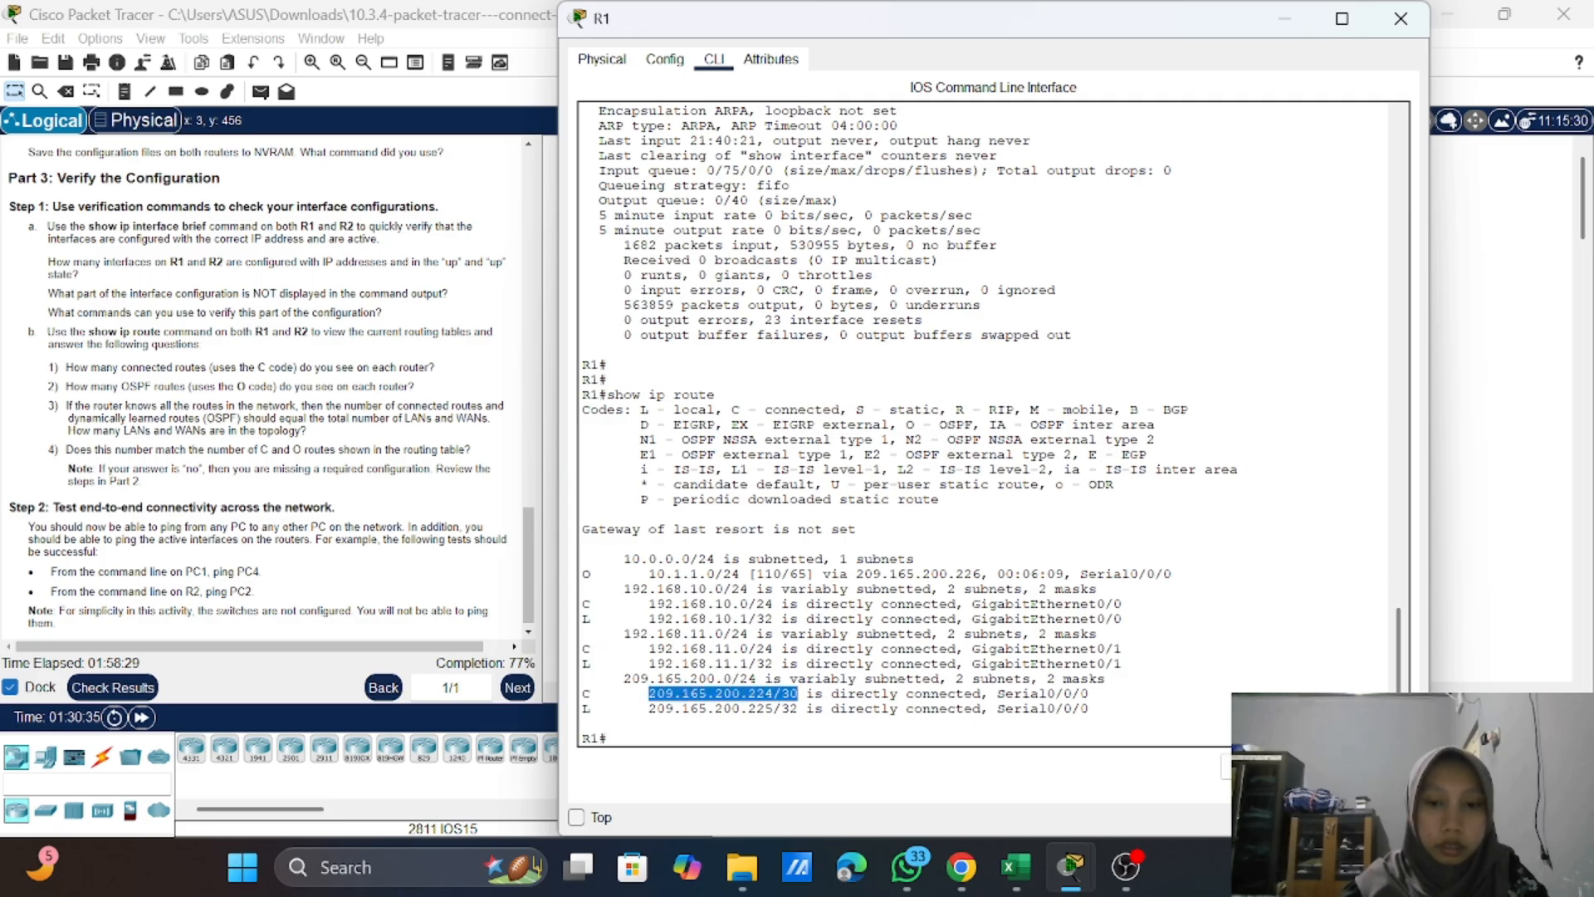
click(650, 695)
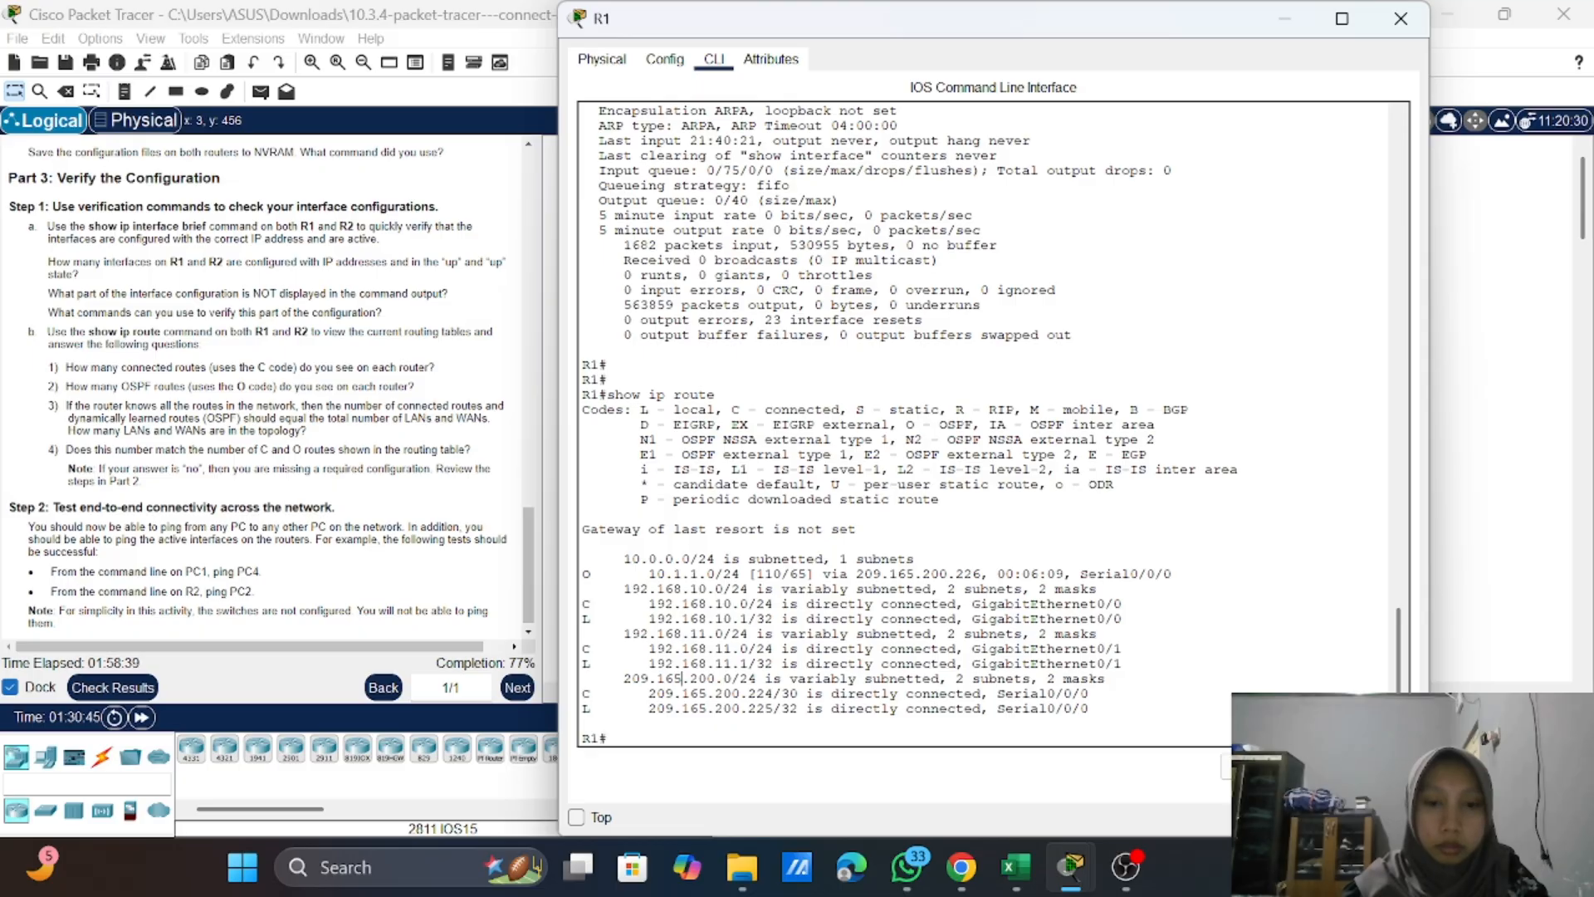
drag(714, 589, 615, 589)
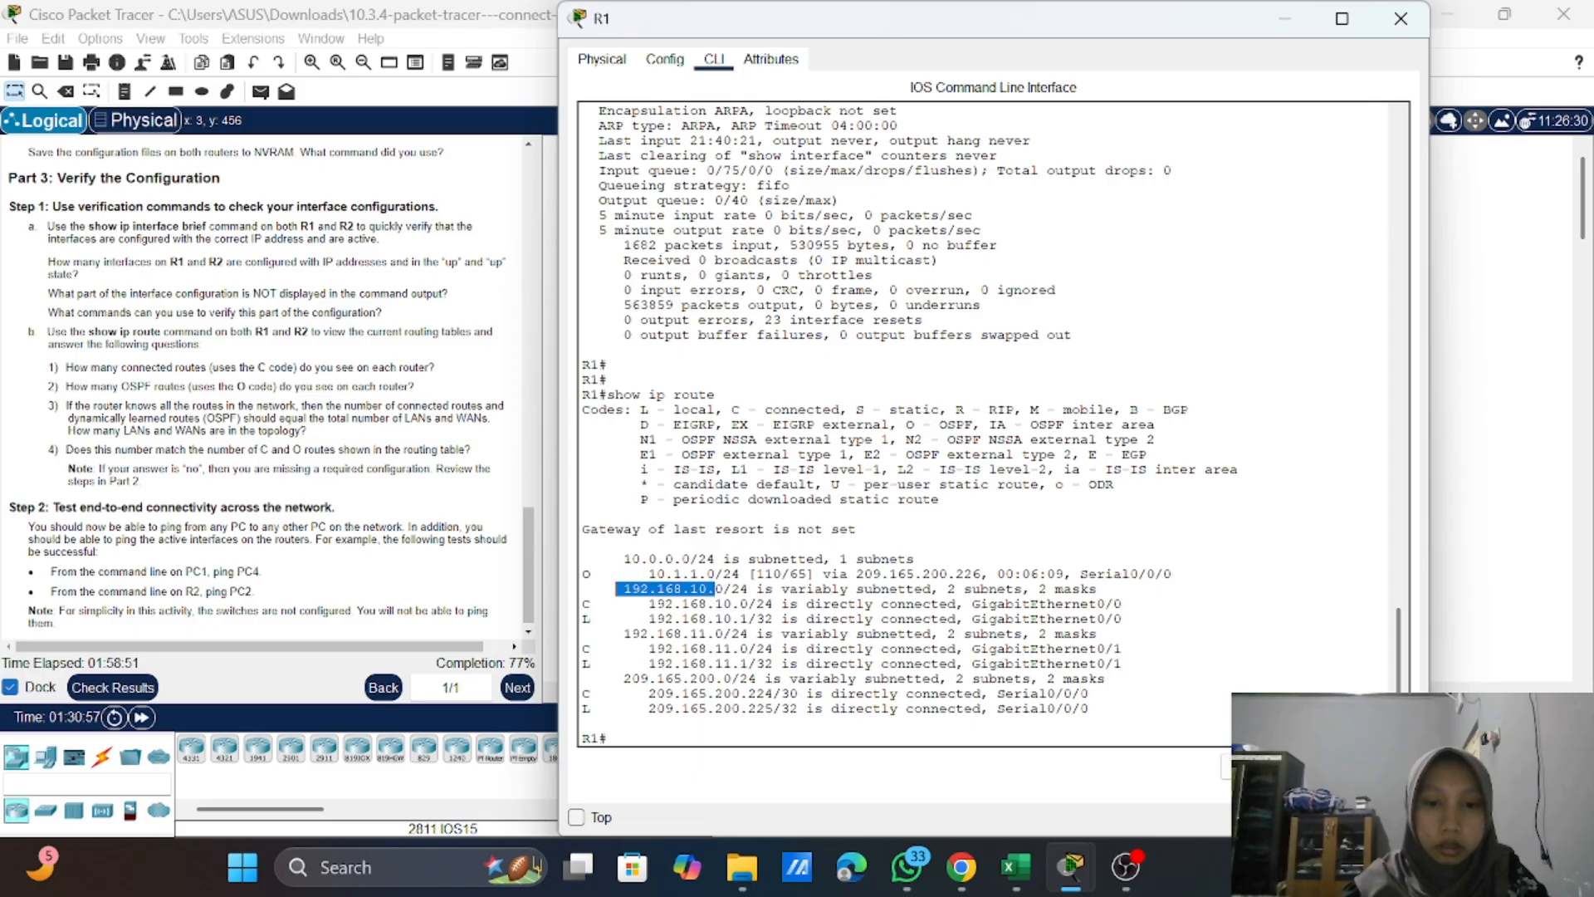
drag(723, 634, 623, 633)
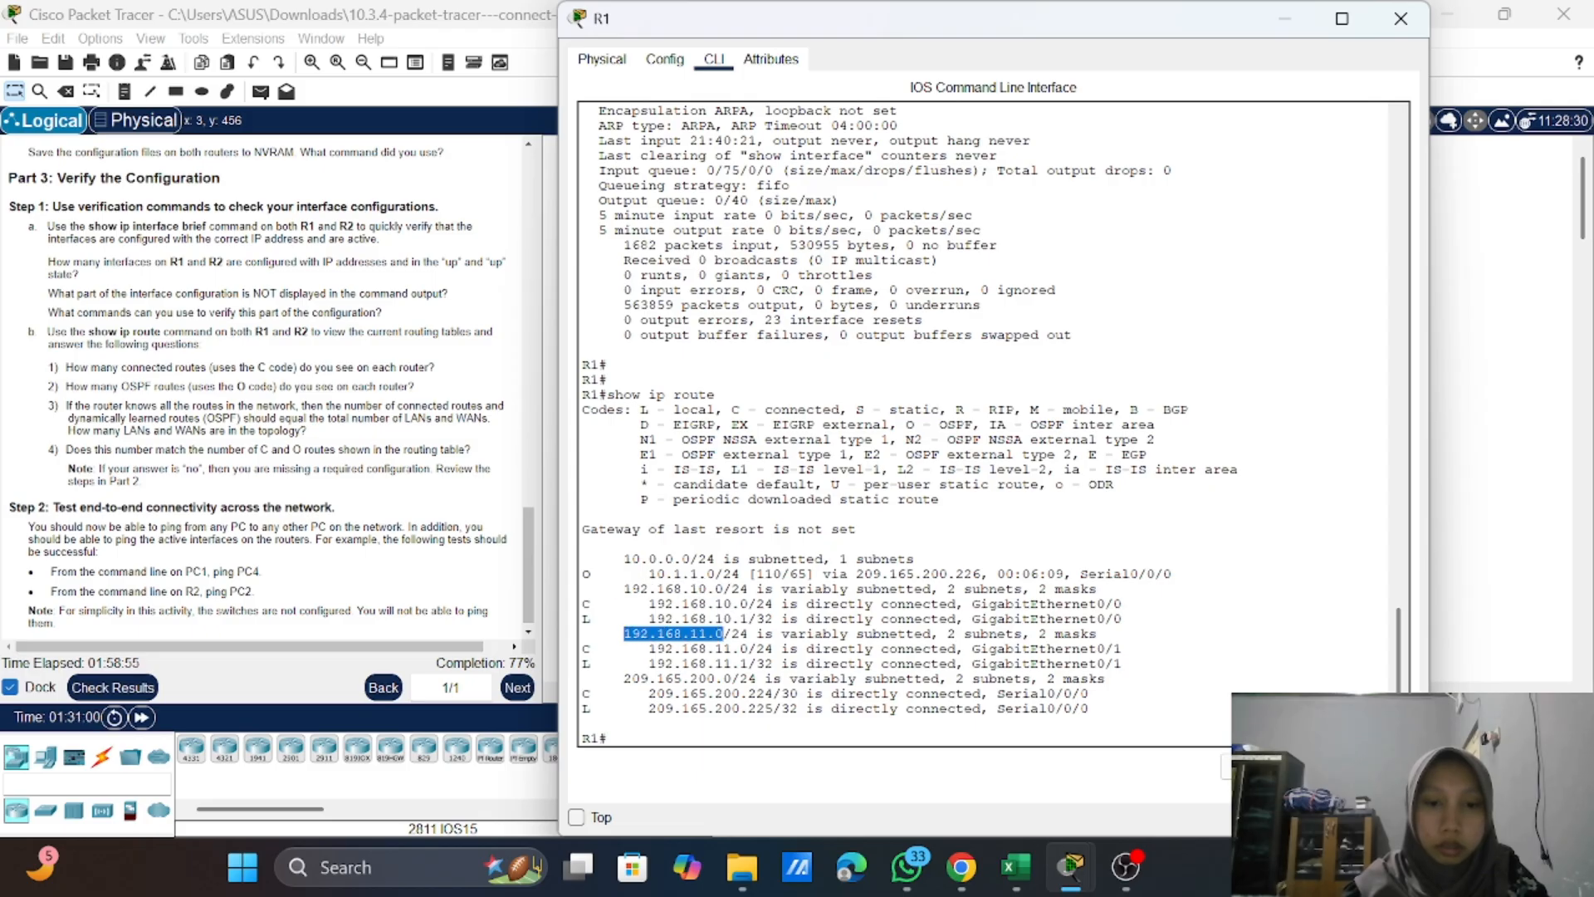
drag(682, 559, 624, 559)
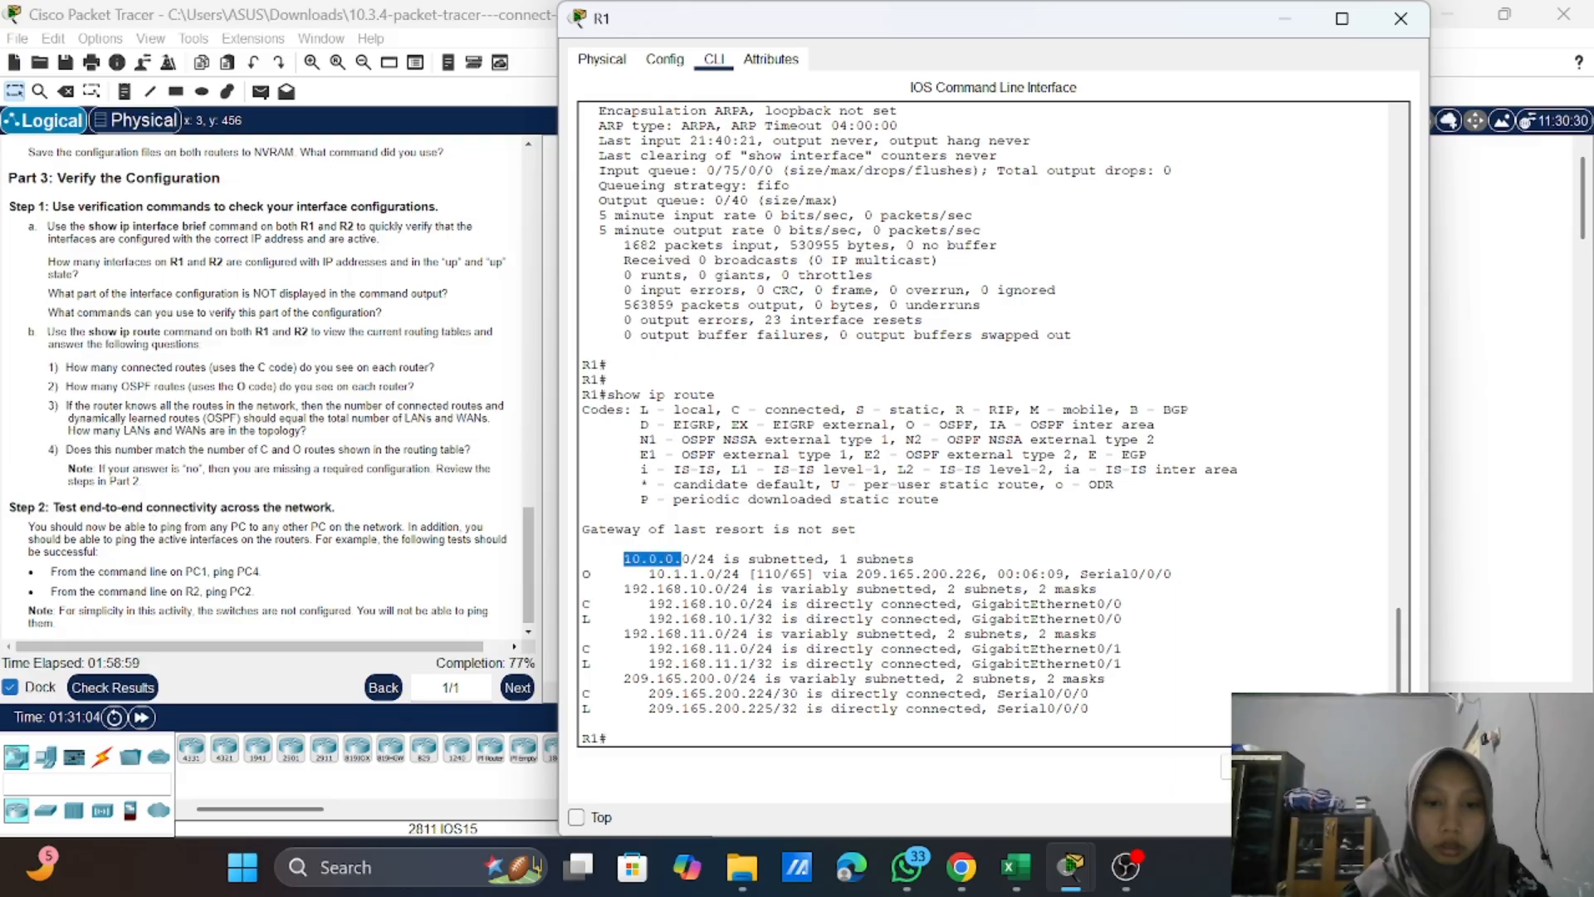
drag(707, 574, 658, 574)
click(657, 574)
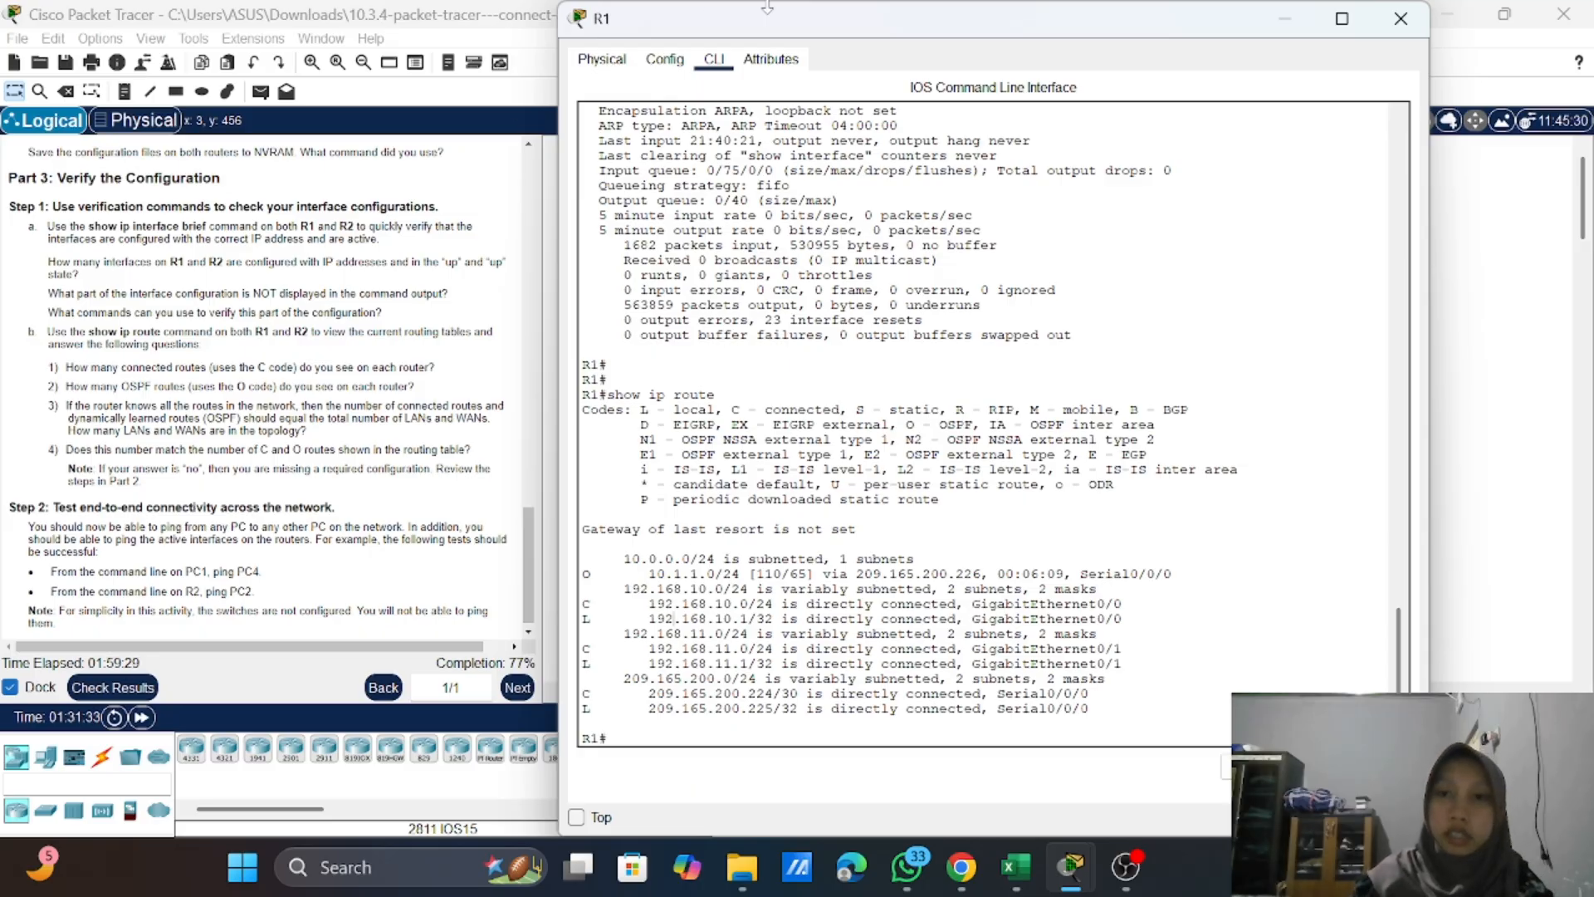
Step: Minimize R1's window, open R2's command line and run "show ip route" to view its routing table
click(1288, 17)
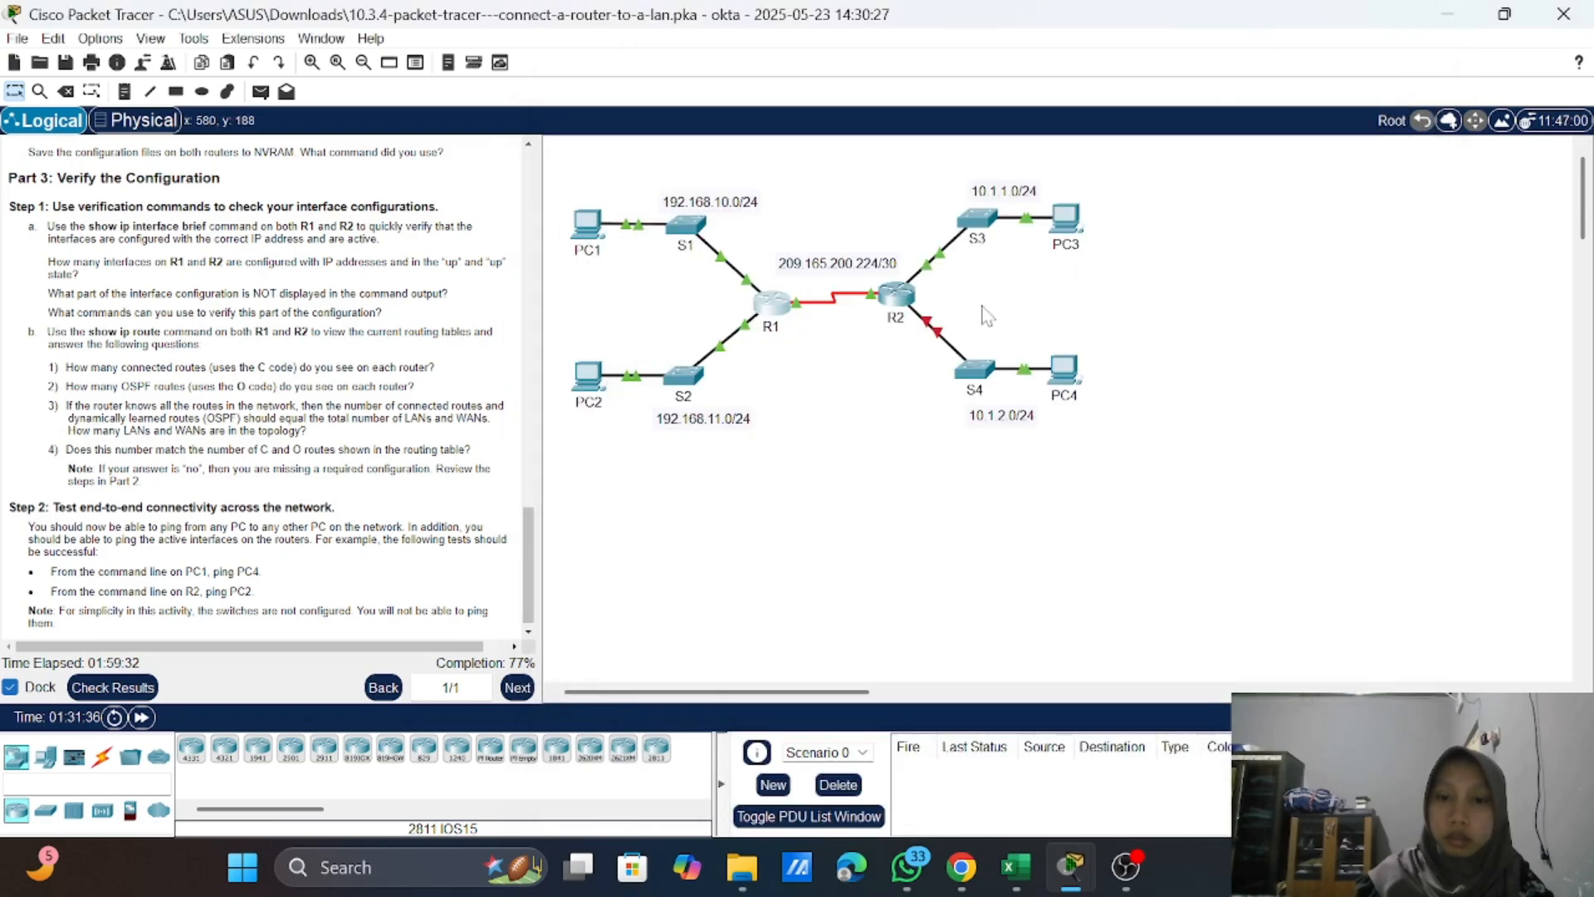
click(892, 295)
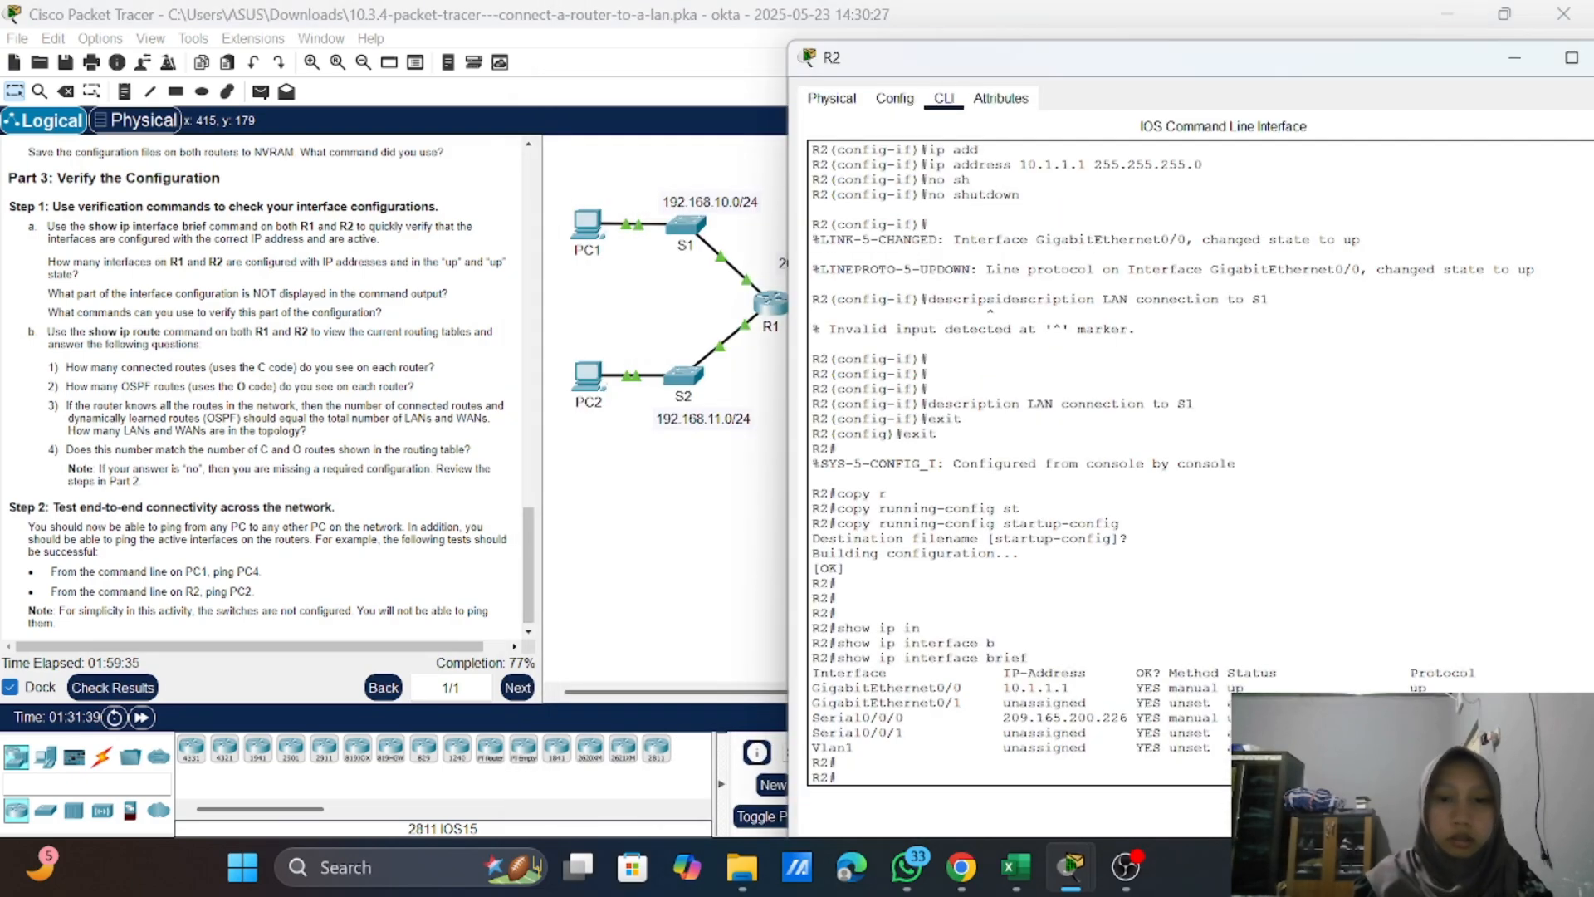
text(show in)
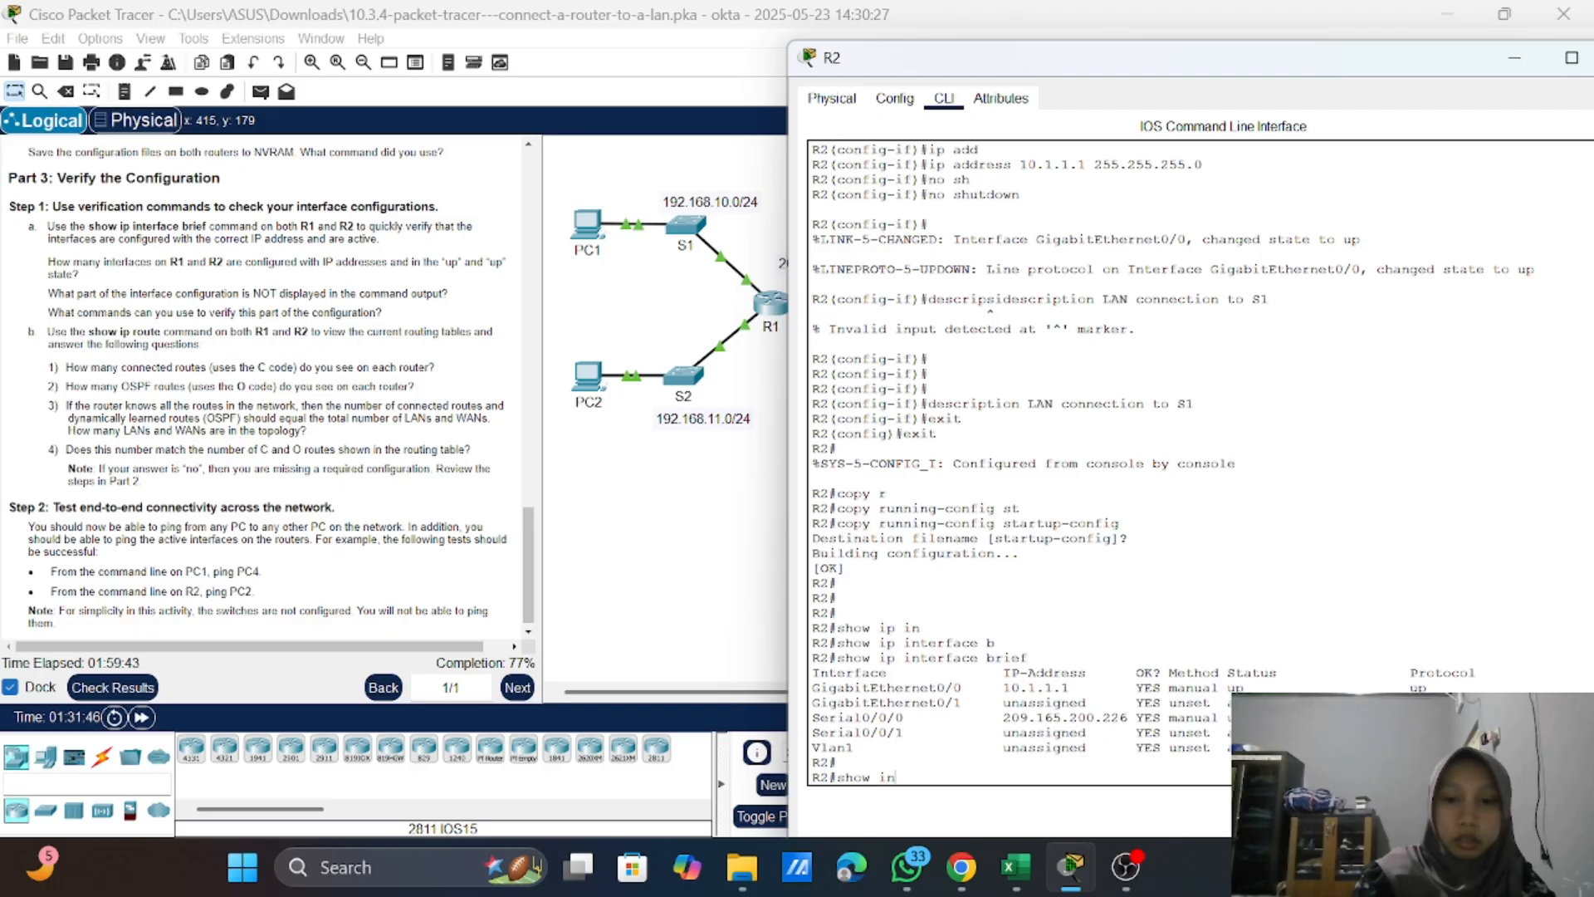
key(BackSpace)
text(p r)
key(Tab)
text(o)
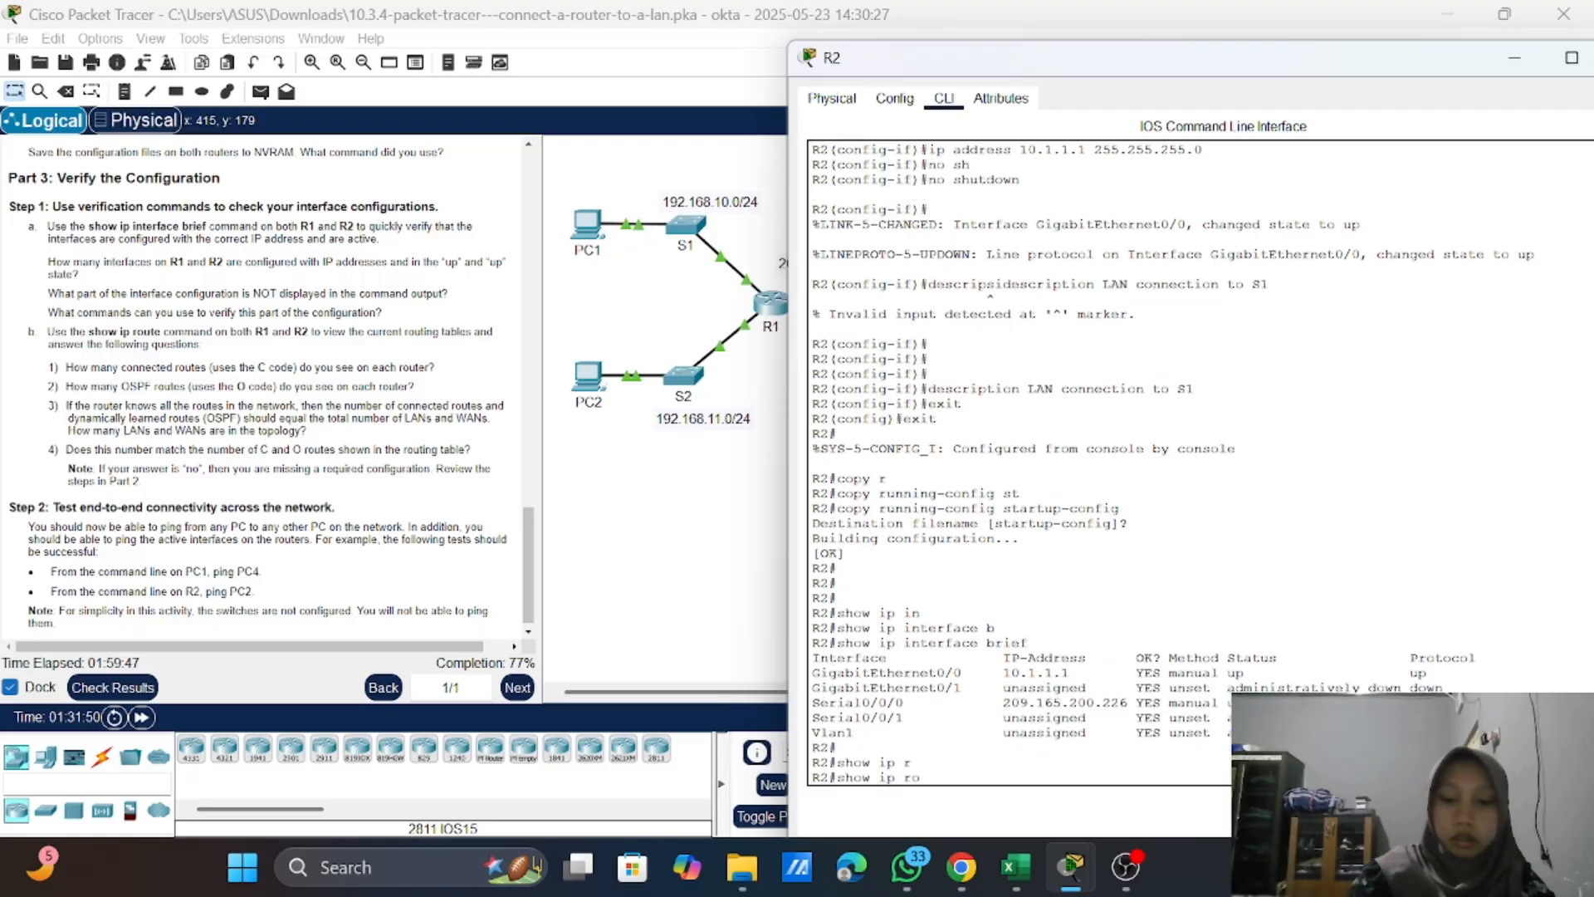
text(ute)
key(Return)
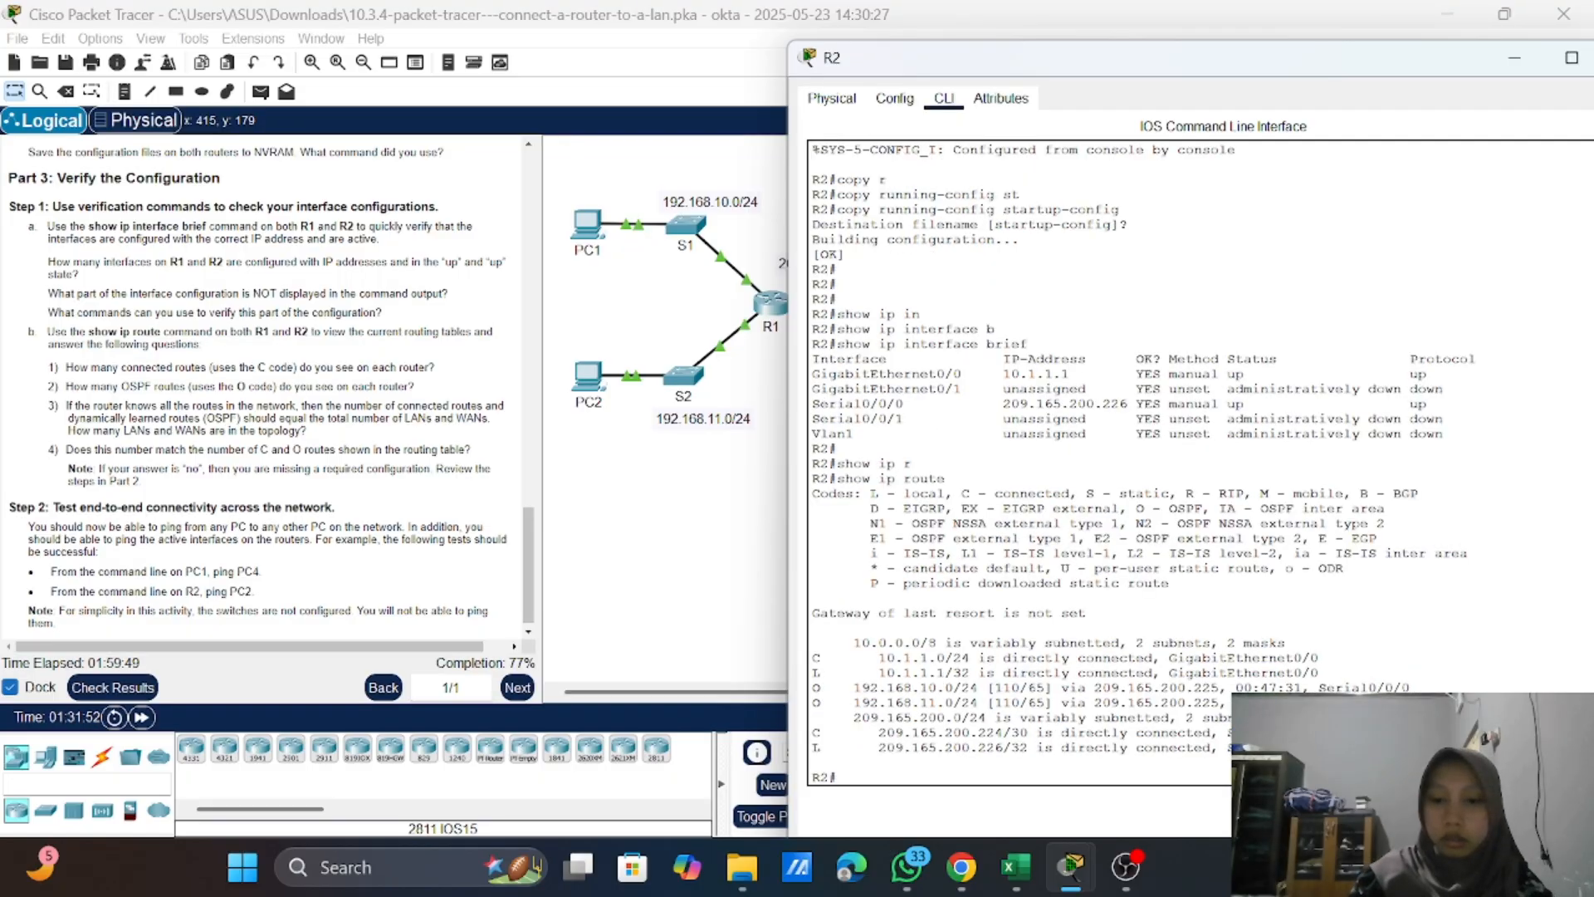
key(Return)
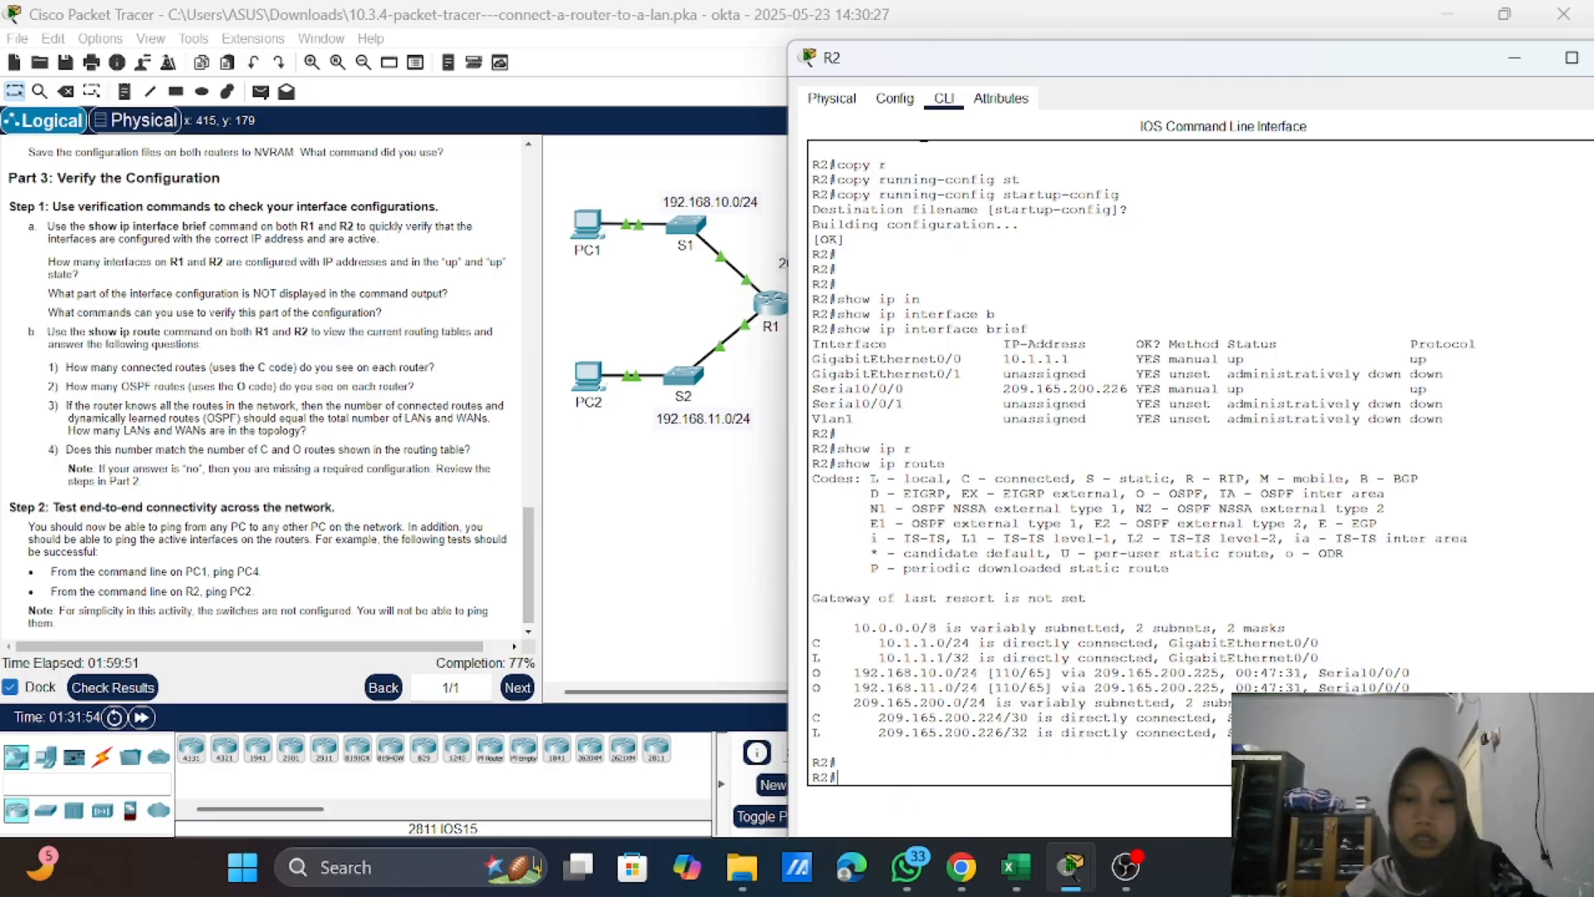
Step: Compare R2's connected and OSPF routes with the Part 3 routing questions and the network topology
drag(879, 643, 955, 644)
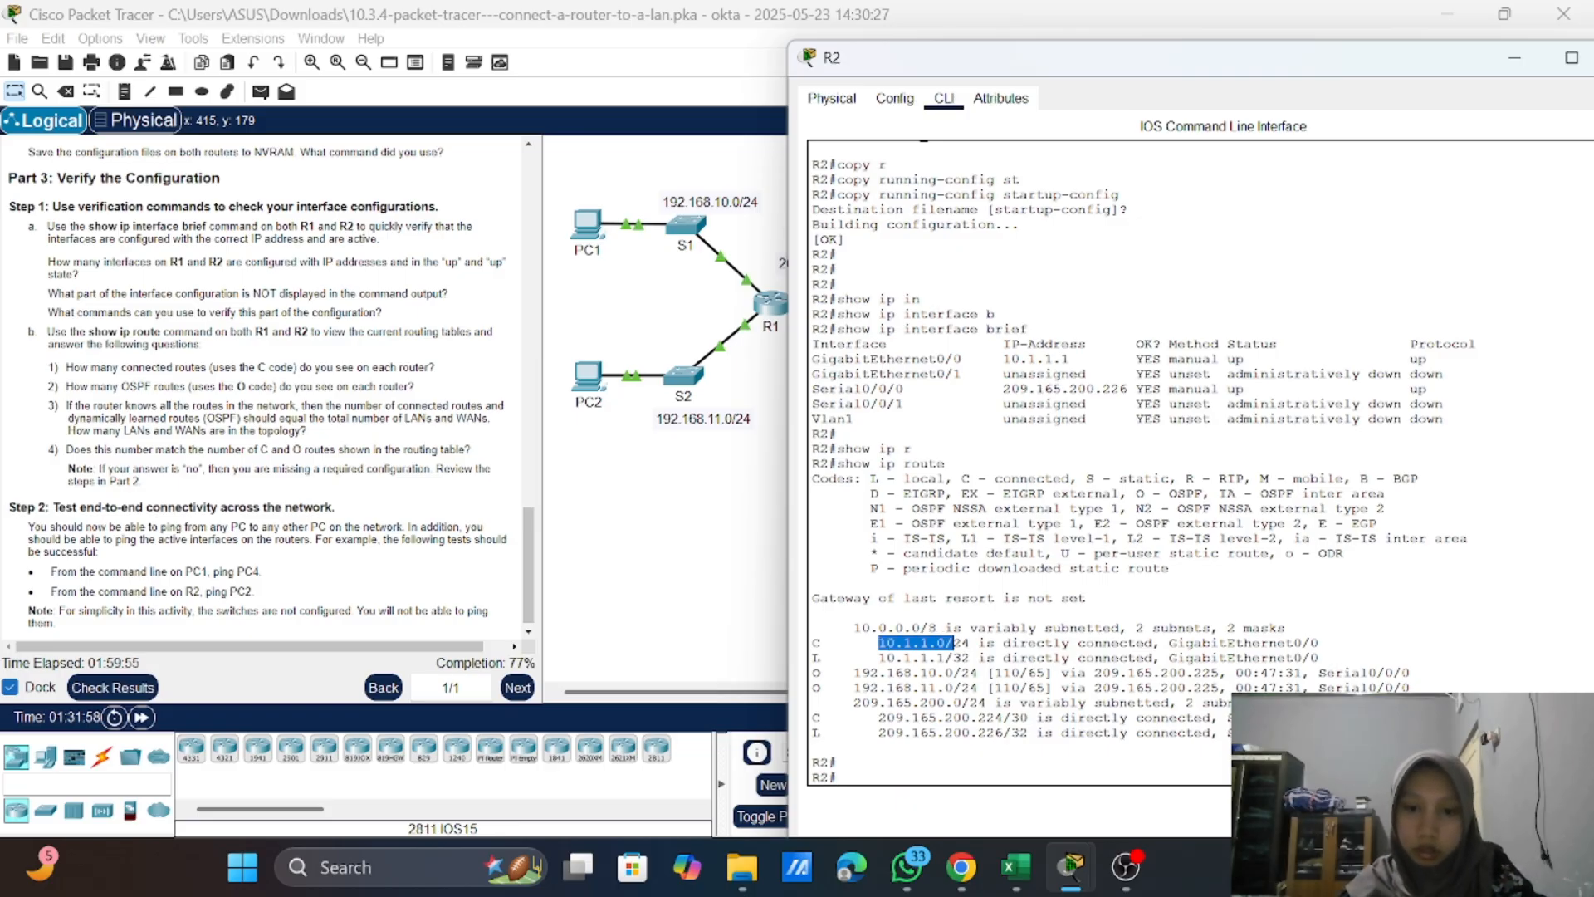
drag(854, 673, 895, 687)
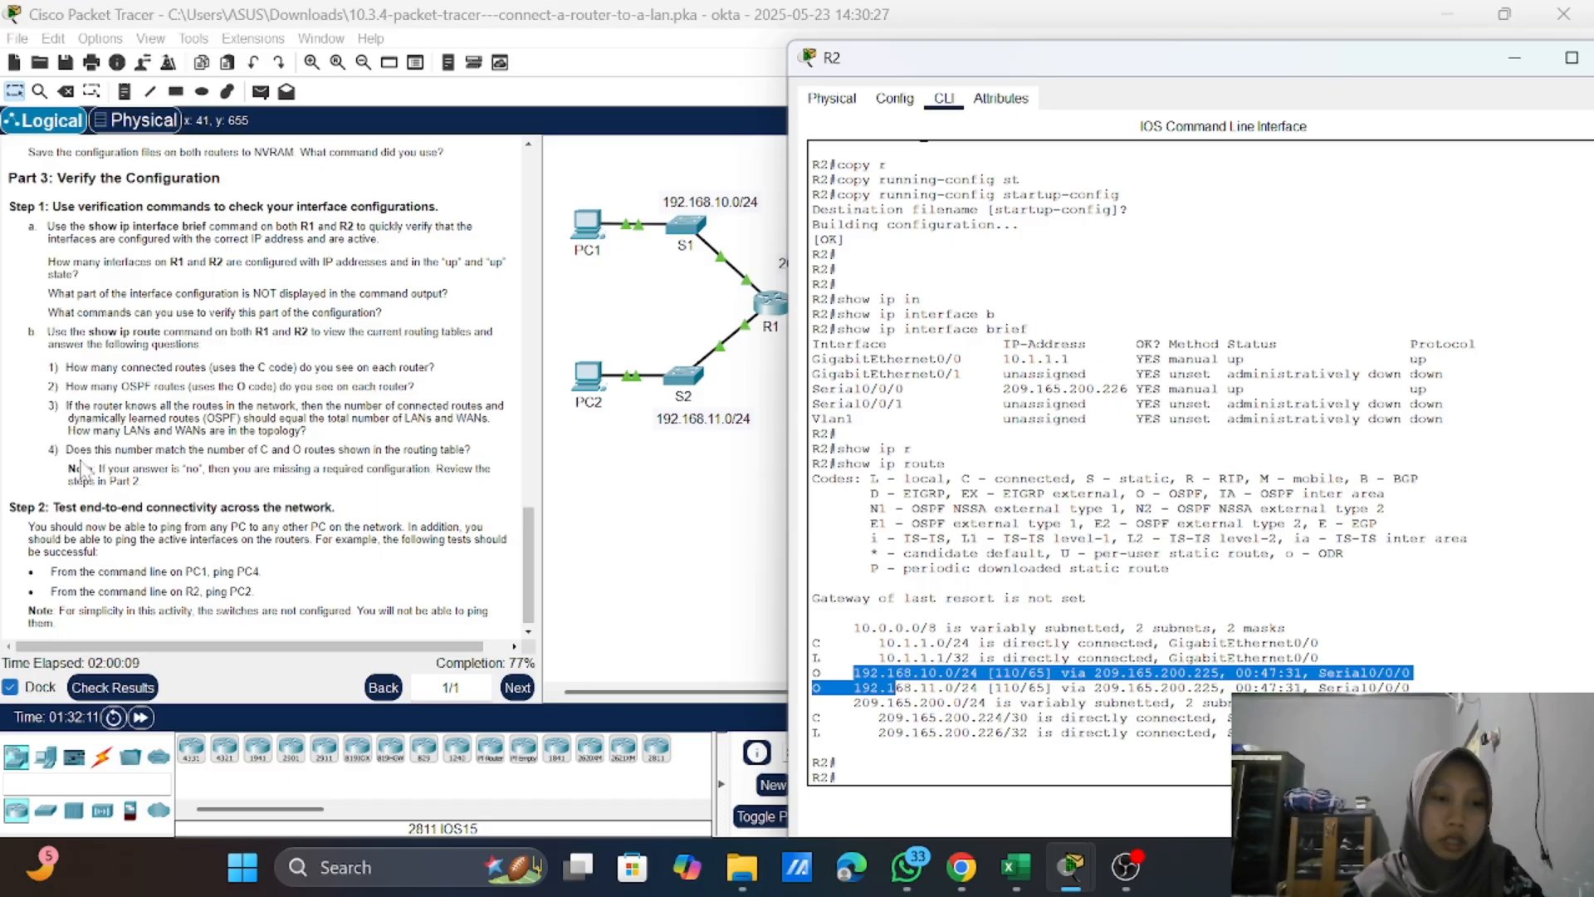
click(177, 469)
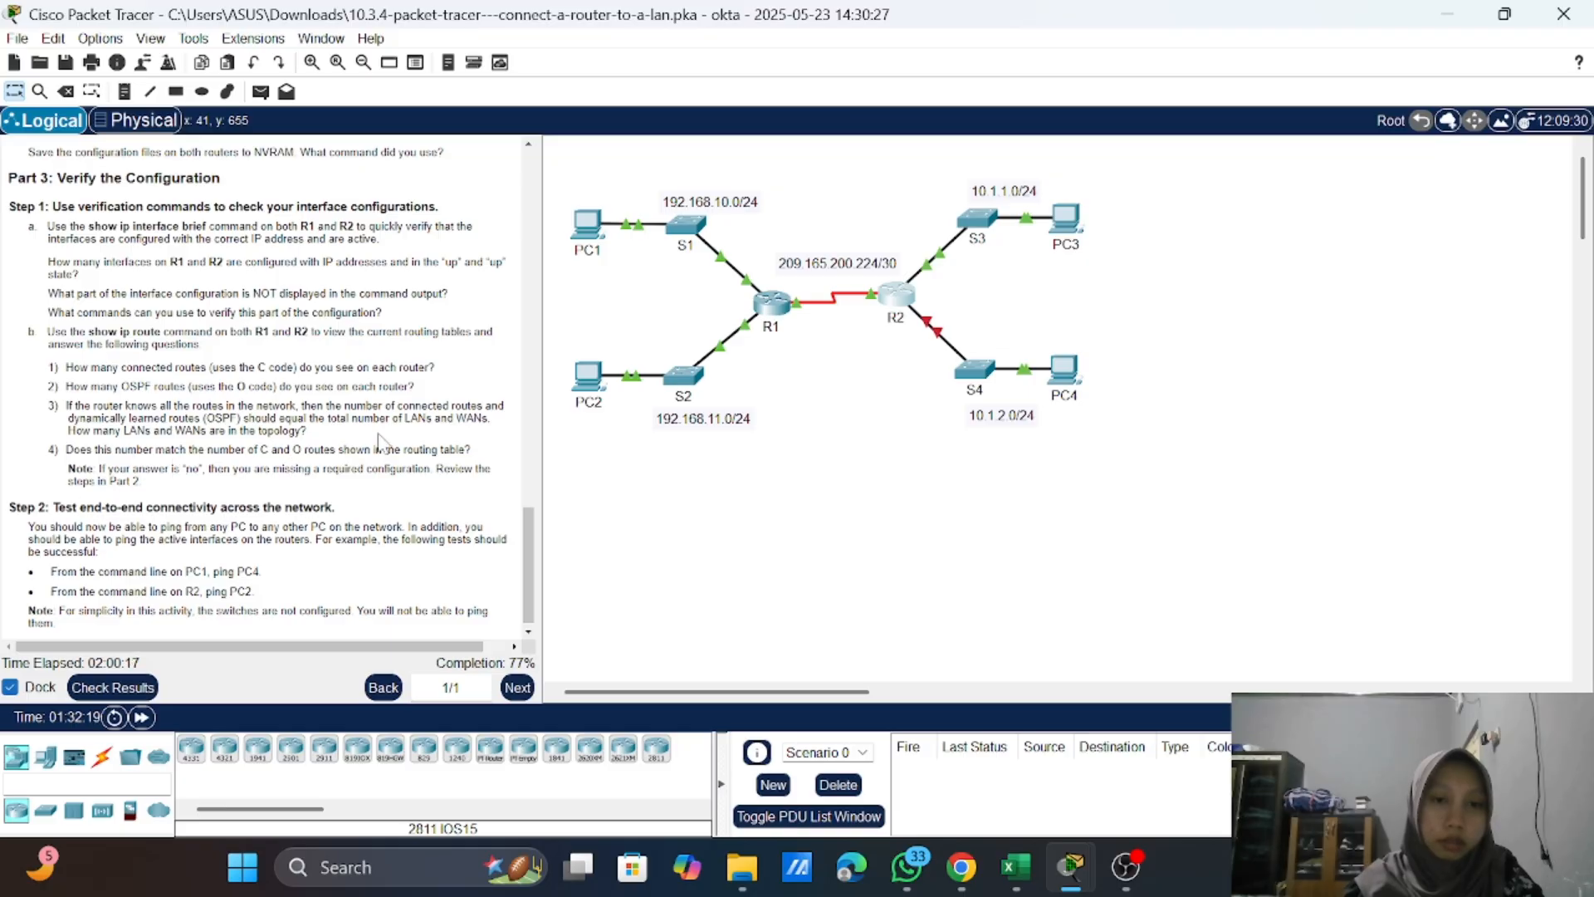
click(897, 295)
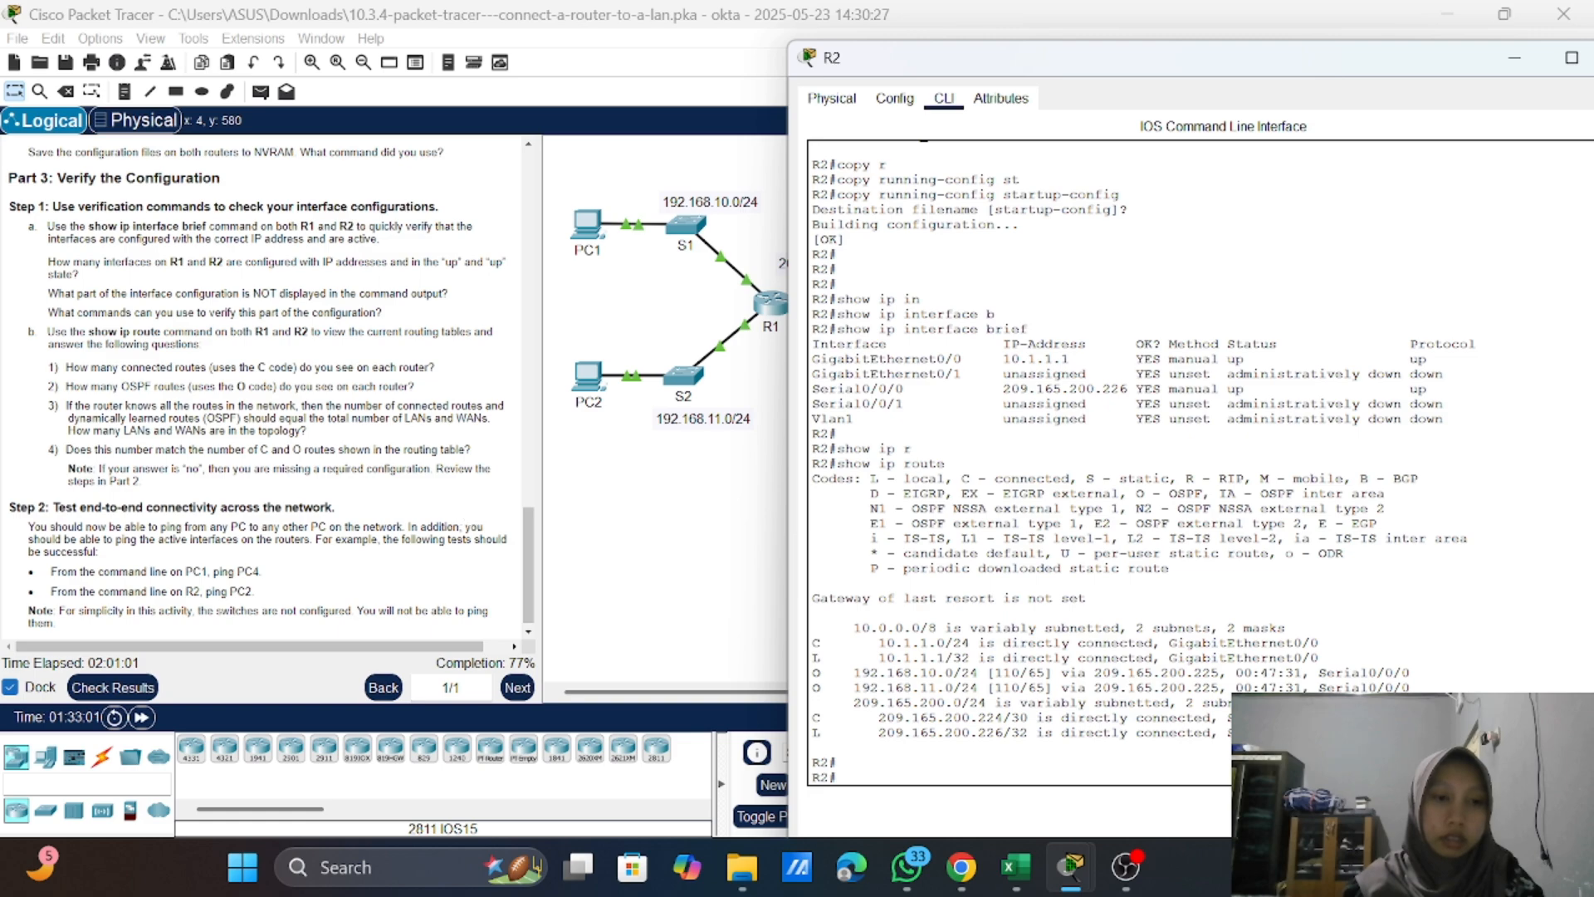
click(660, 581)
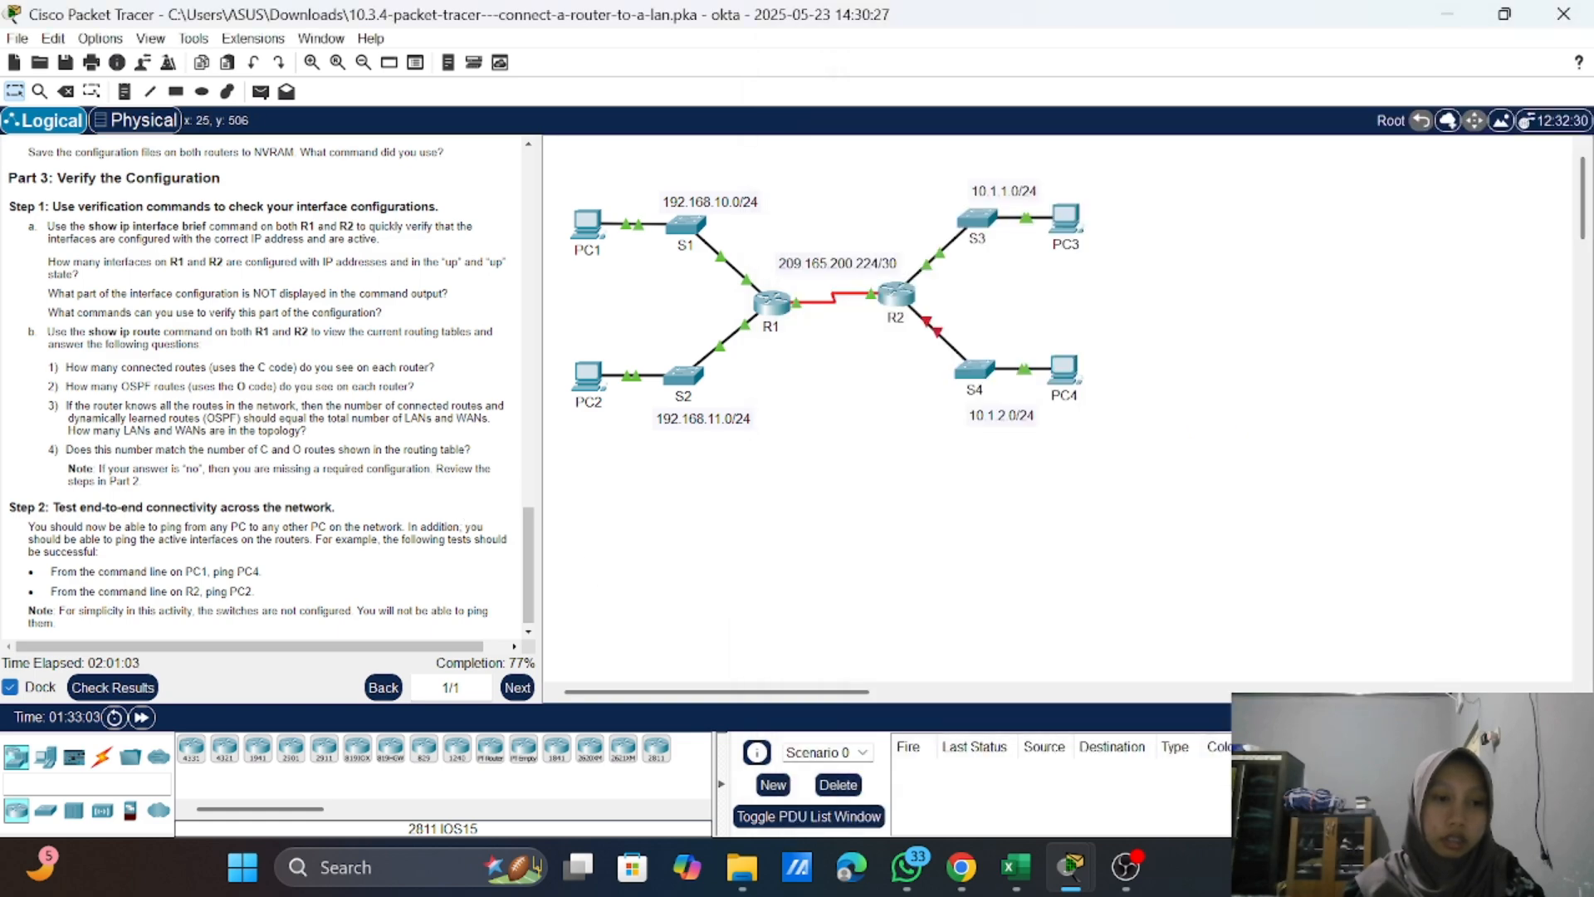
scroll(266, 382, down, 1)
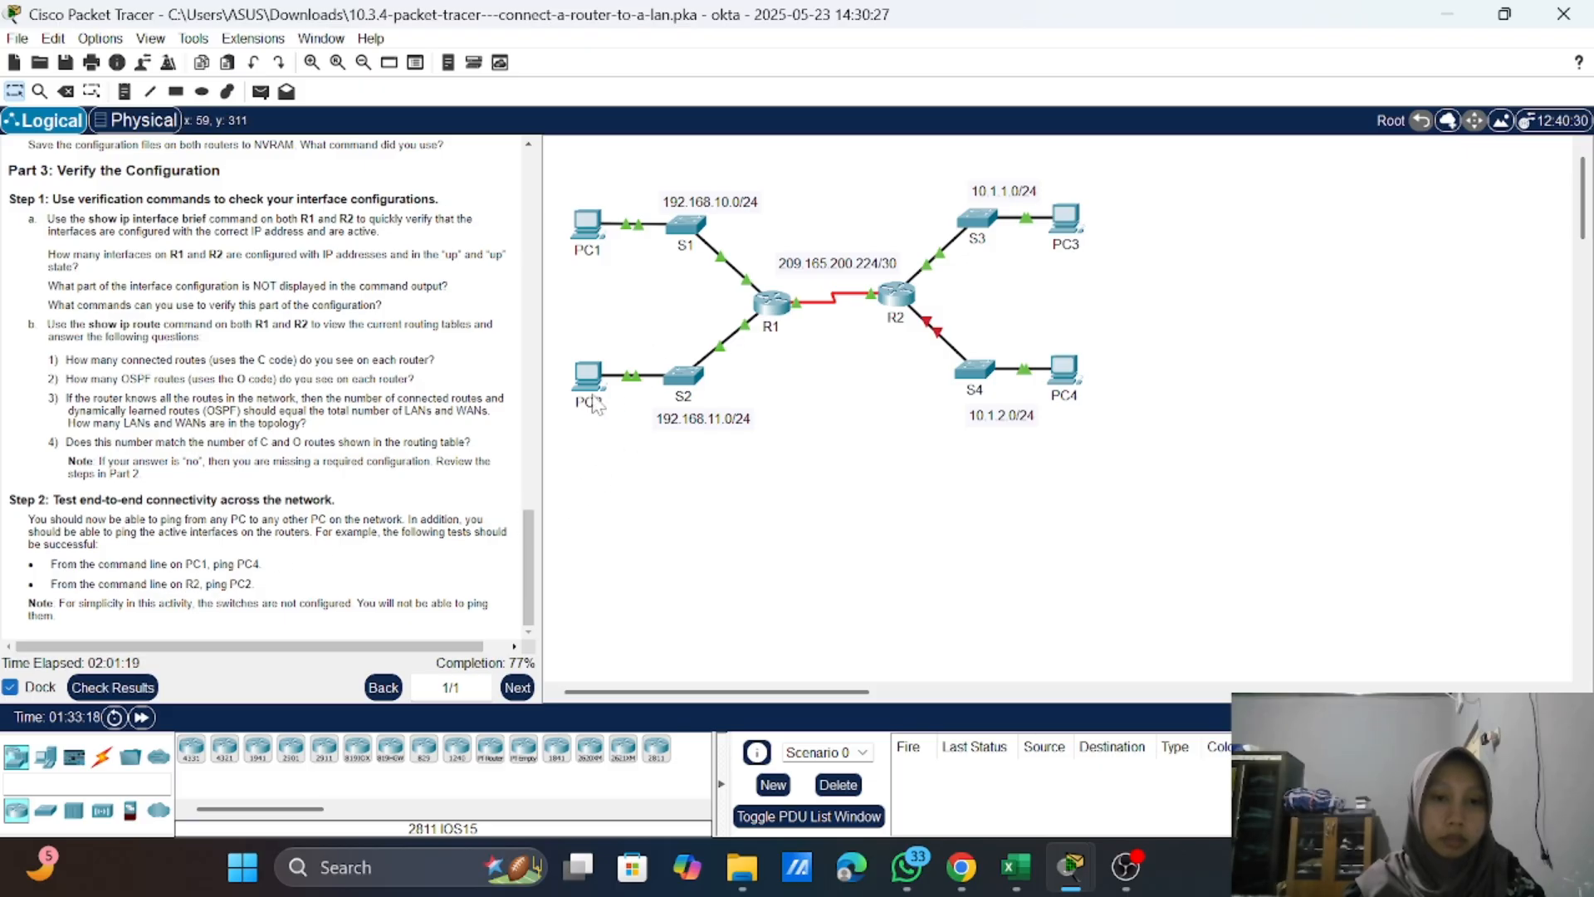
Step: Open PC1's Command Prompt and look up PC4's IP address in the activity's Addressing Table
click(587, 249)
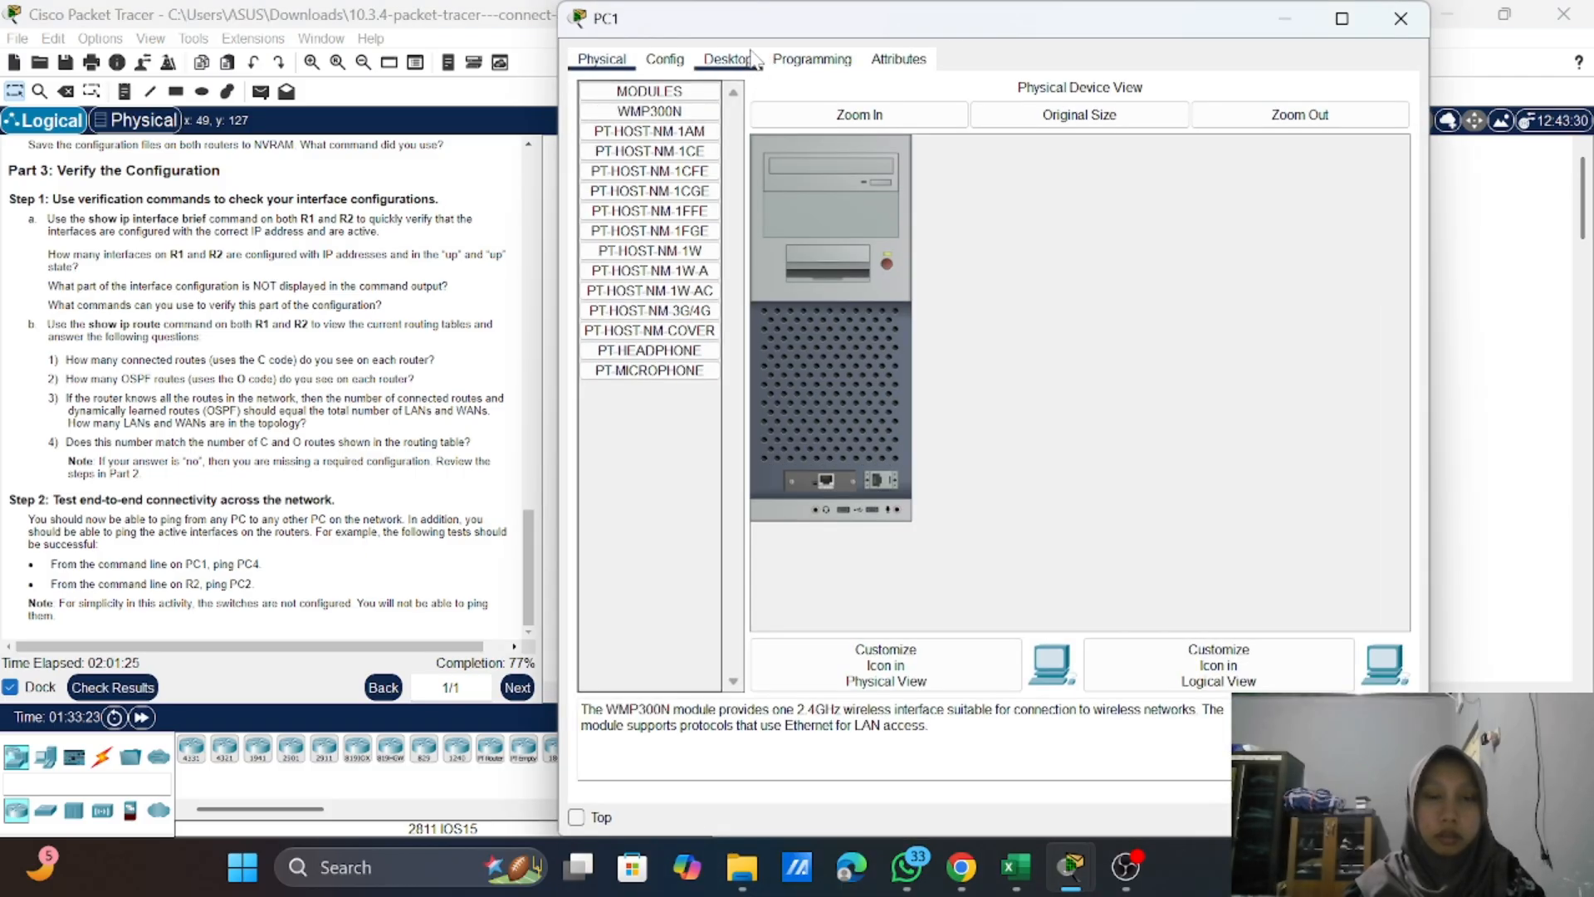
click(752, 55)
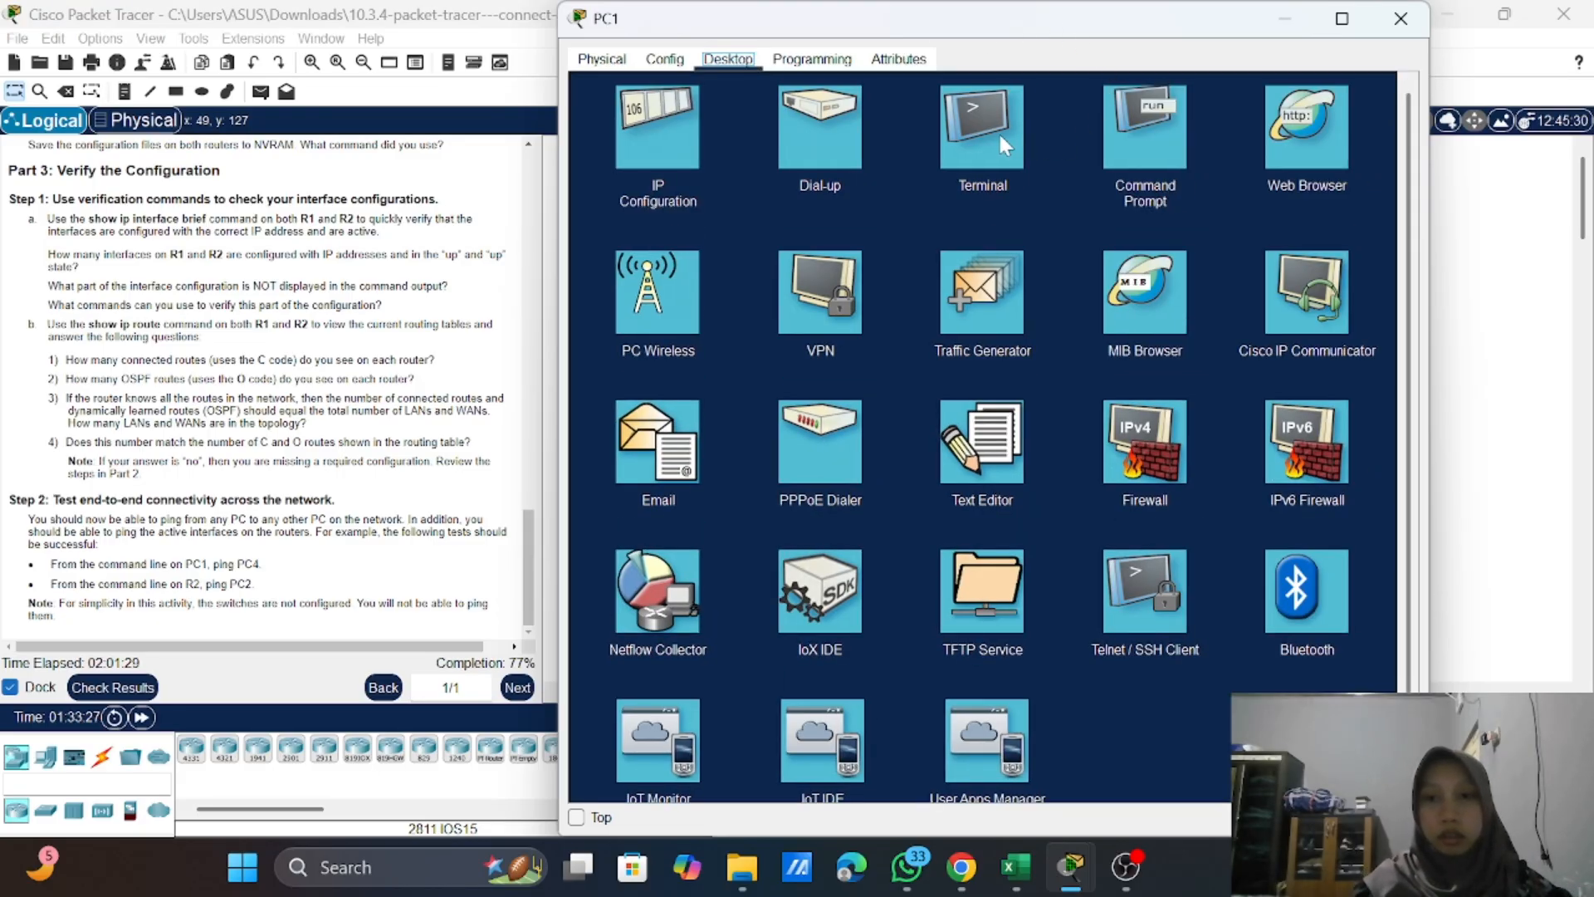
click(1169, 113)
scroll(314, 271, up, 15)
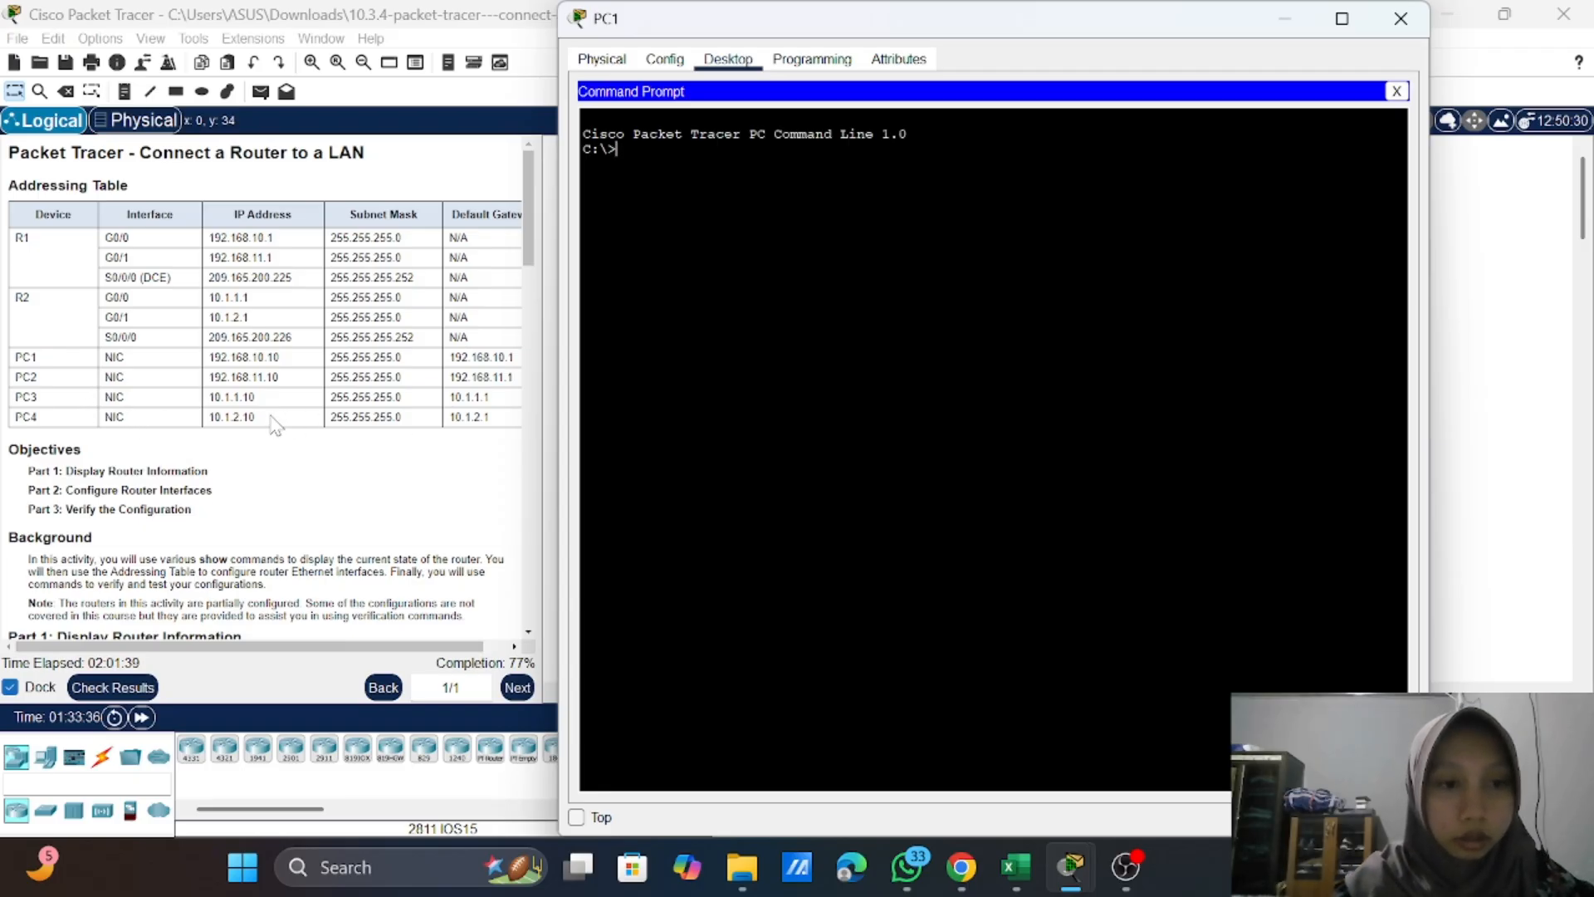
Step: Ping PC4 at 10.1.2.10 from PC1, recheck the connectivity test instructions and close PC1's window
text(pi)
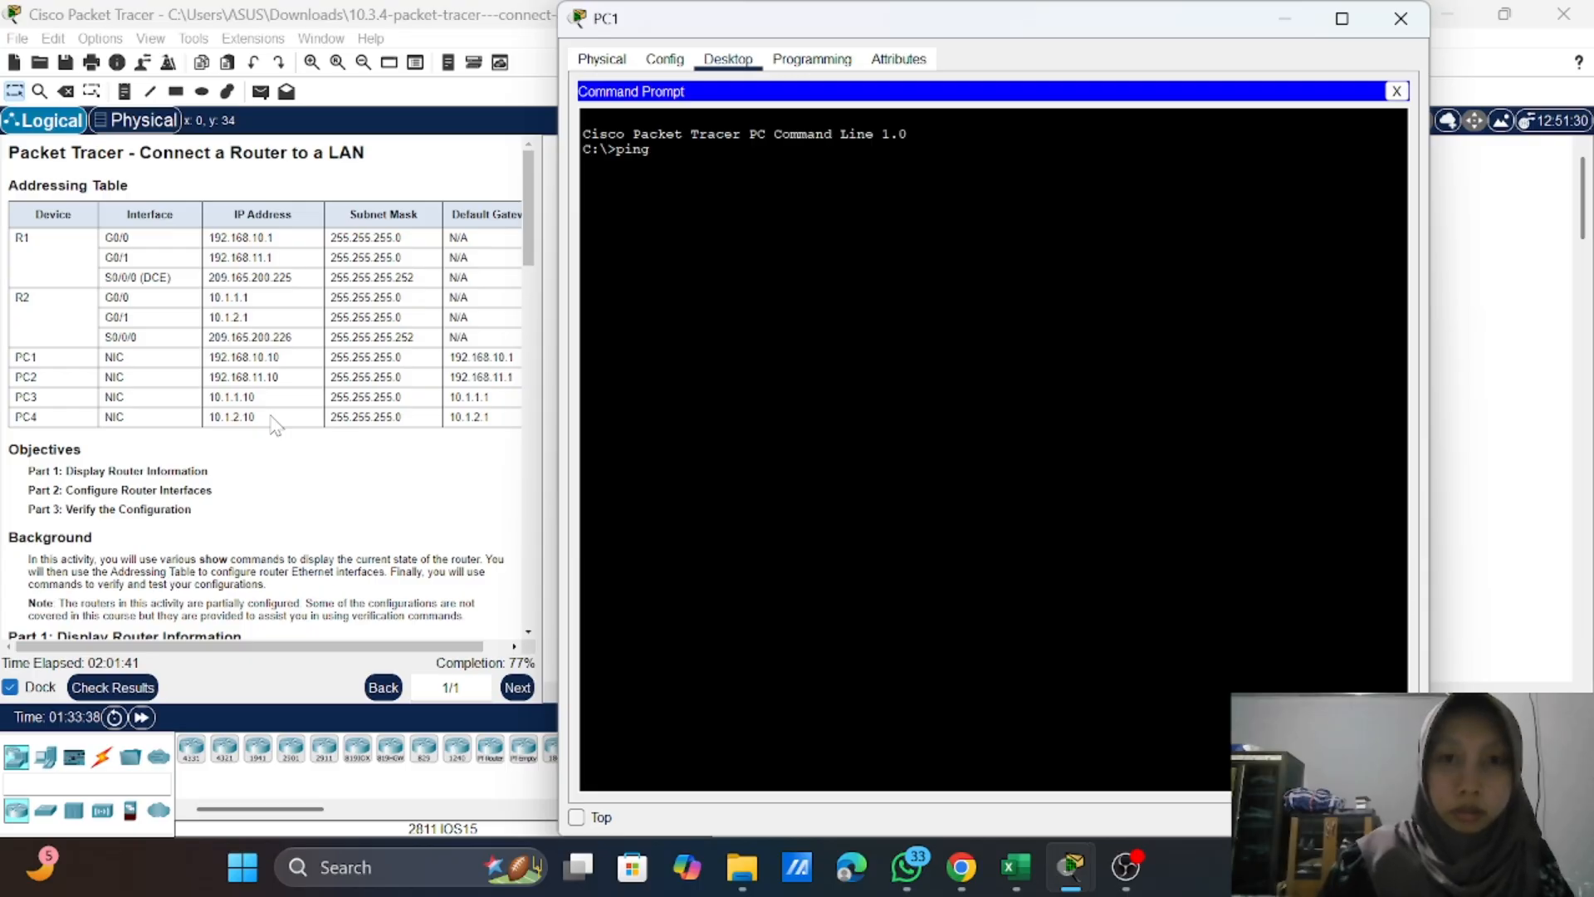
text(ng )
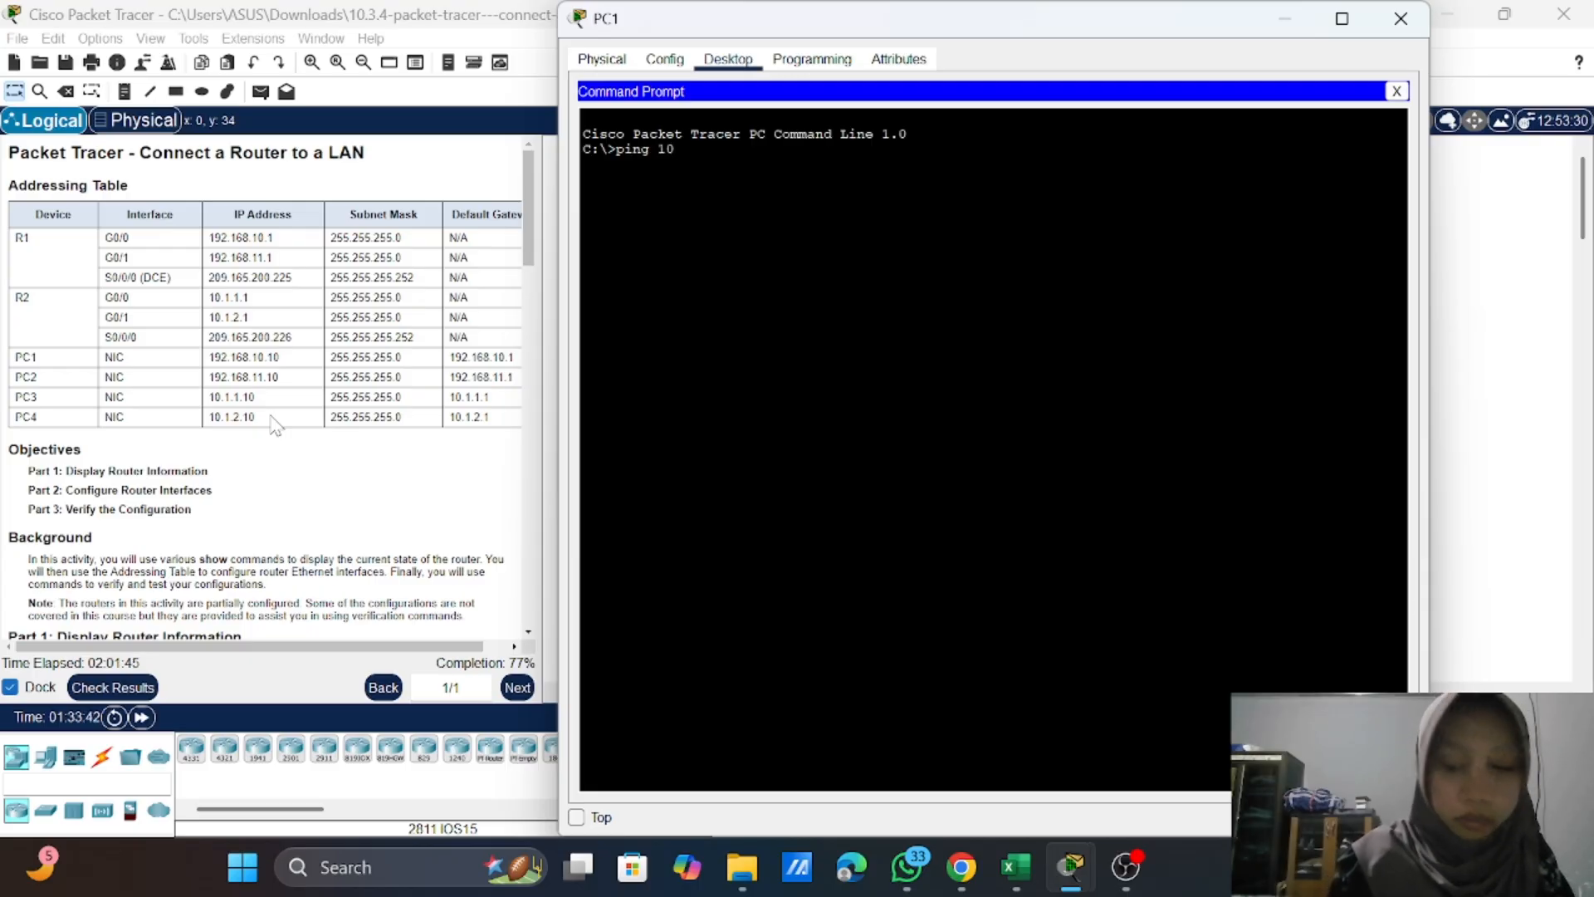
text(10.1.2.)
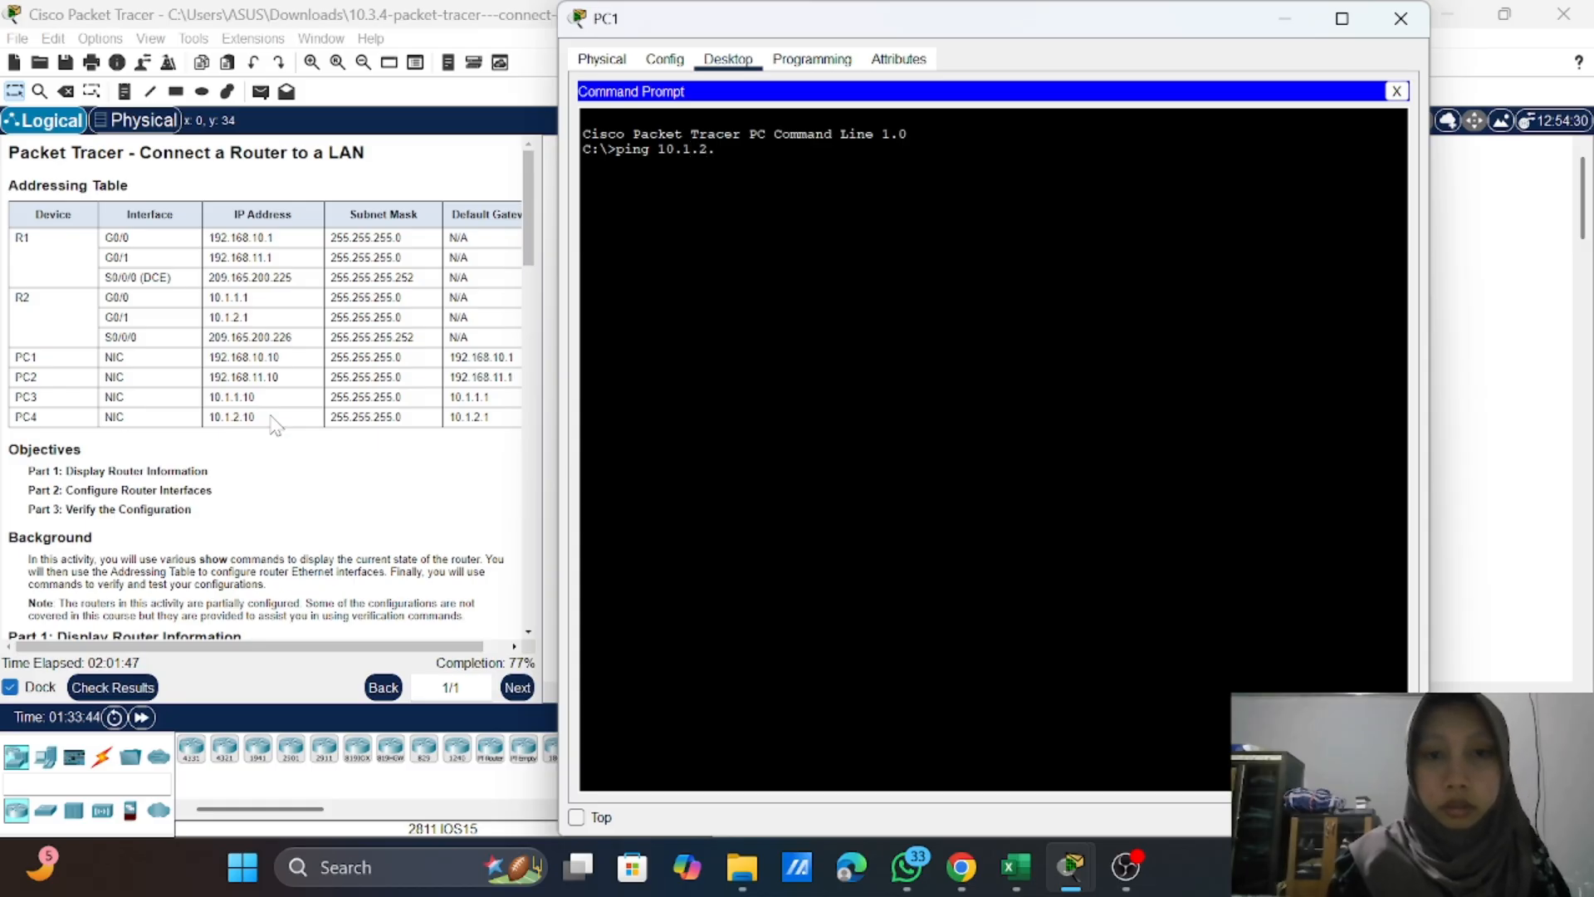
text(10)
key(Return)
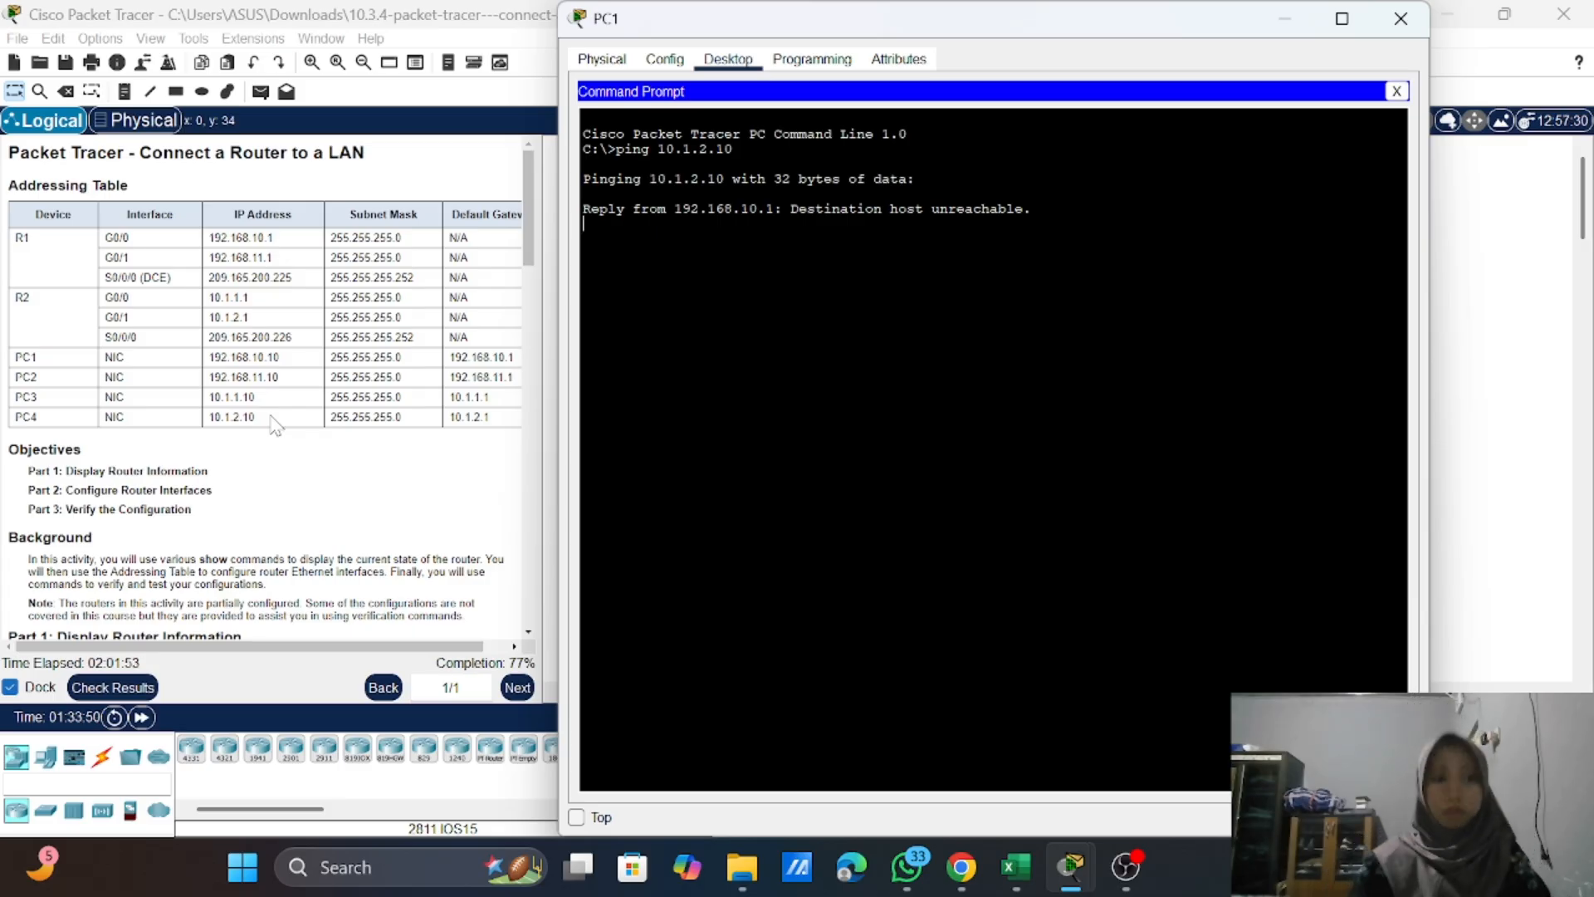
scroll(276, 425, down, 10)
scroll(276, 425, down, 15)
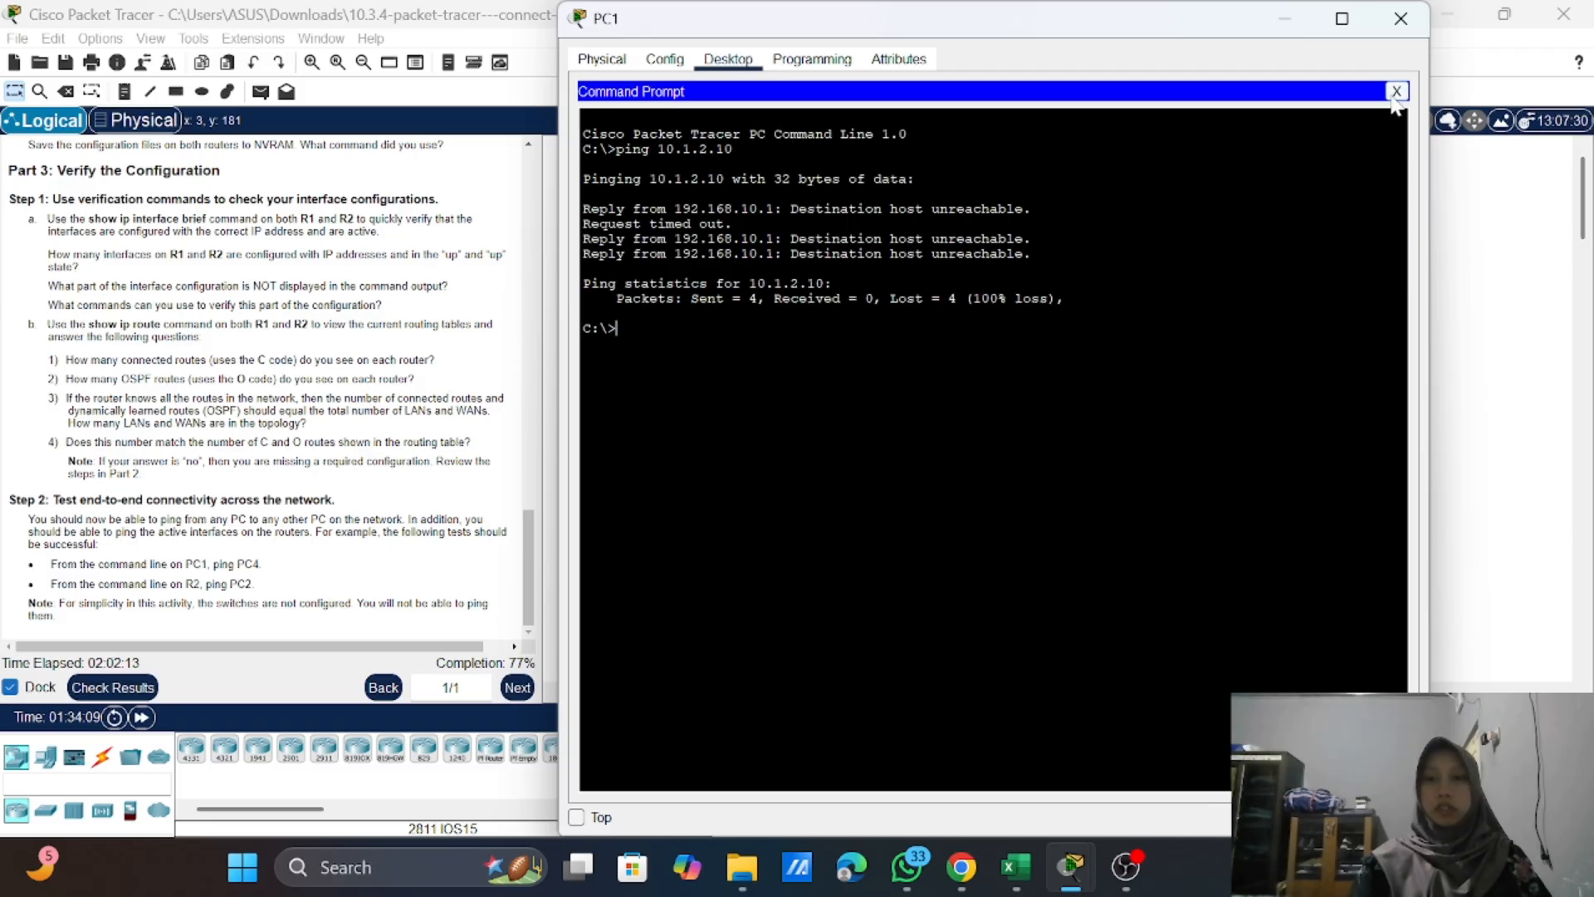
click(1401, 19)
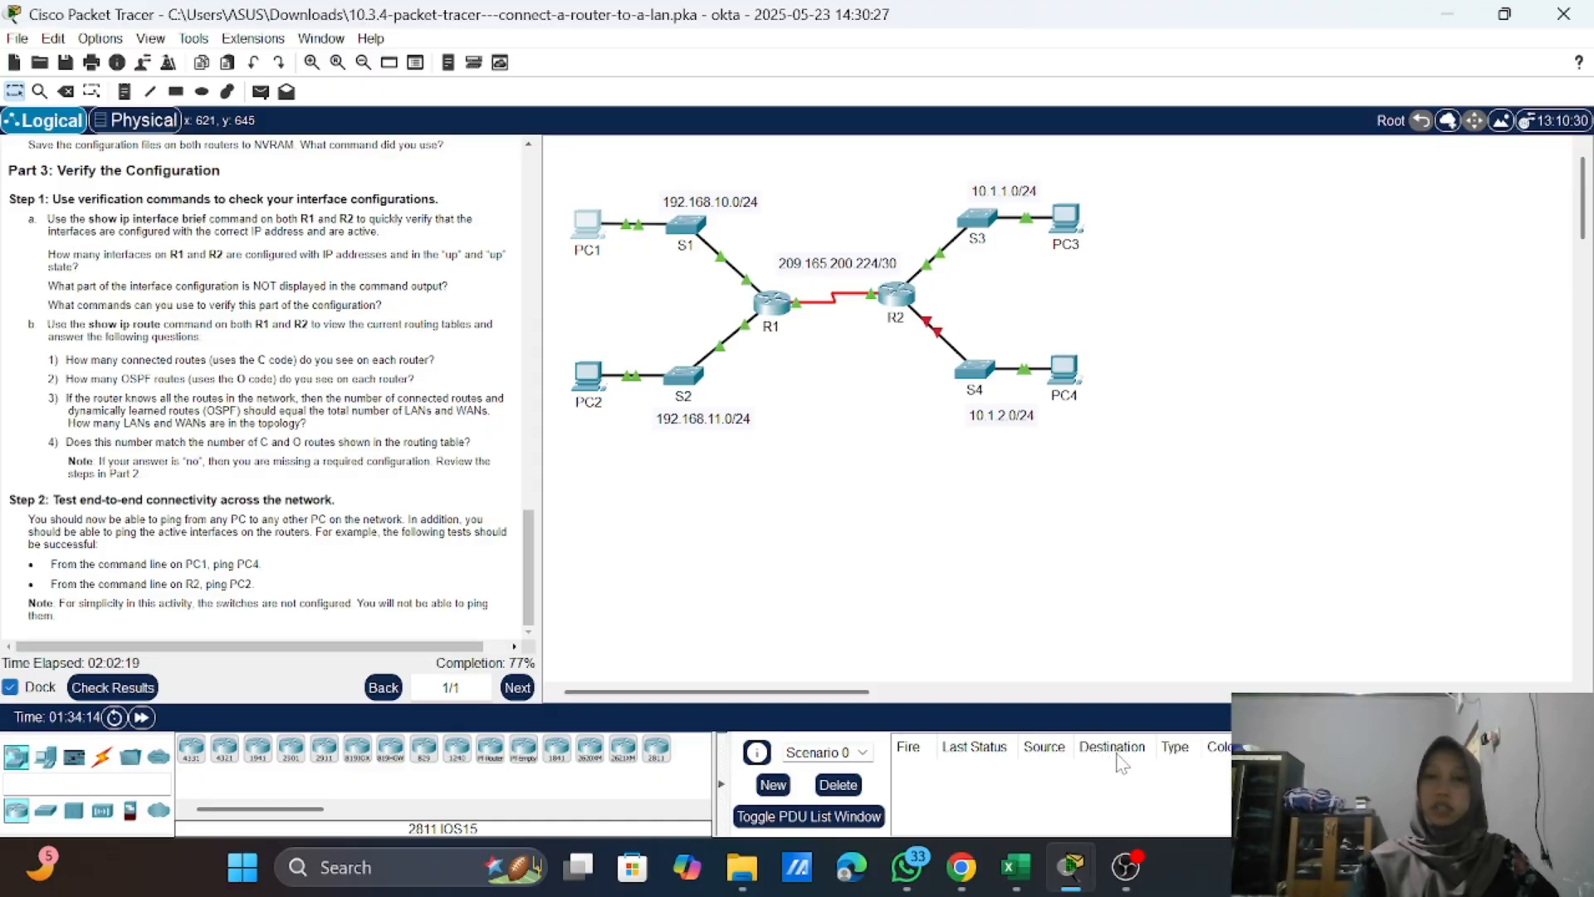
mouse_move(1159, 872)
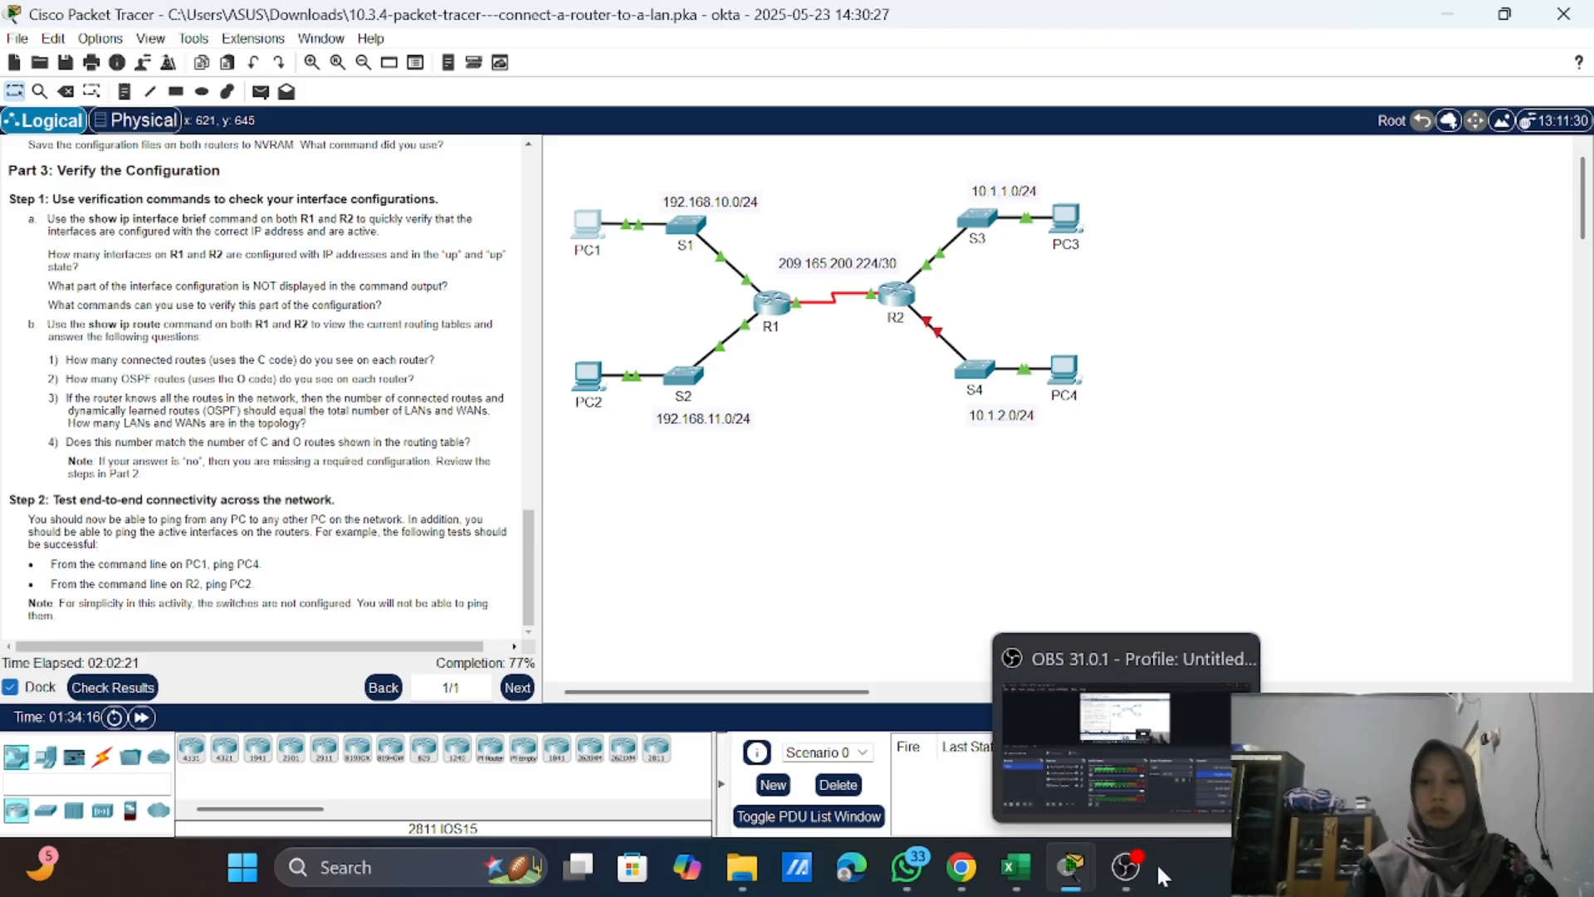
click(1167, 810)
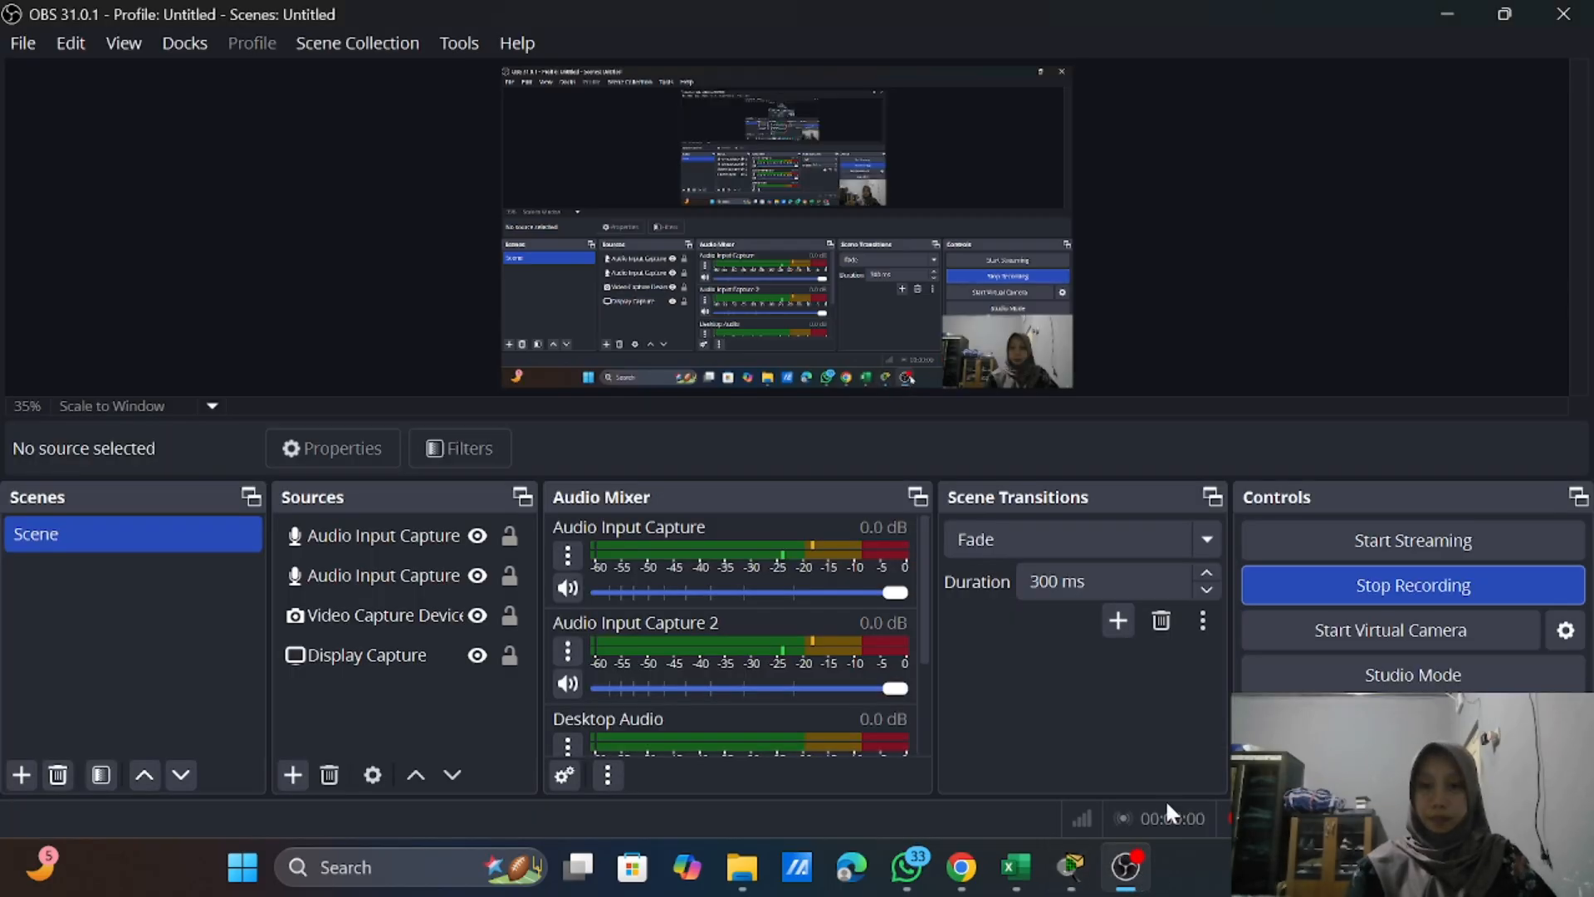